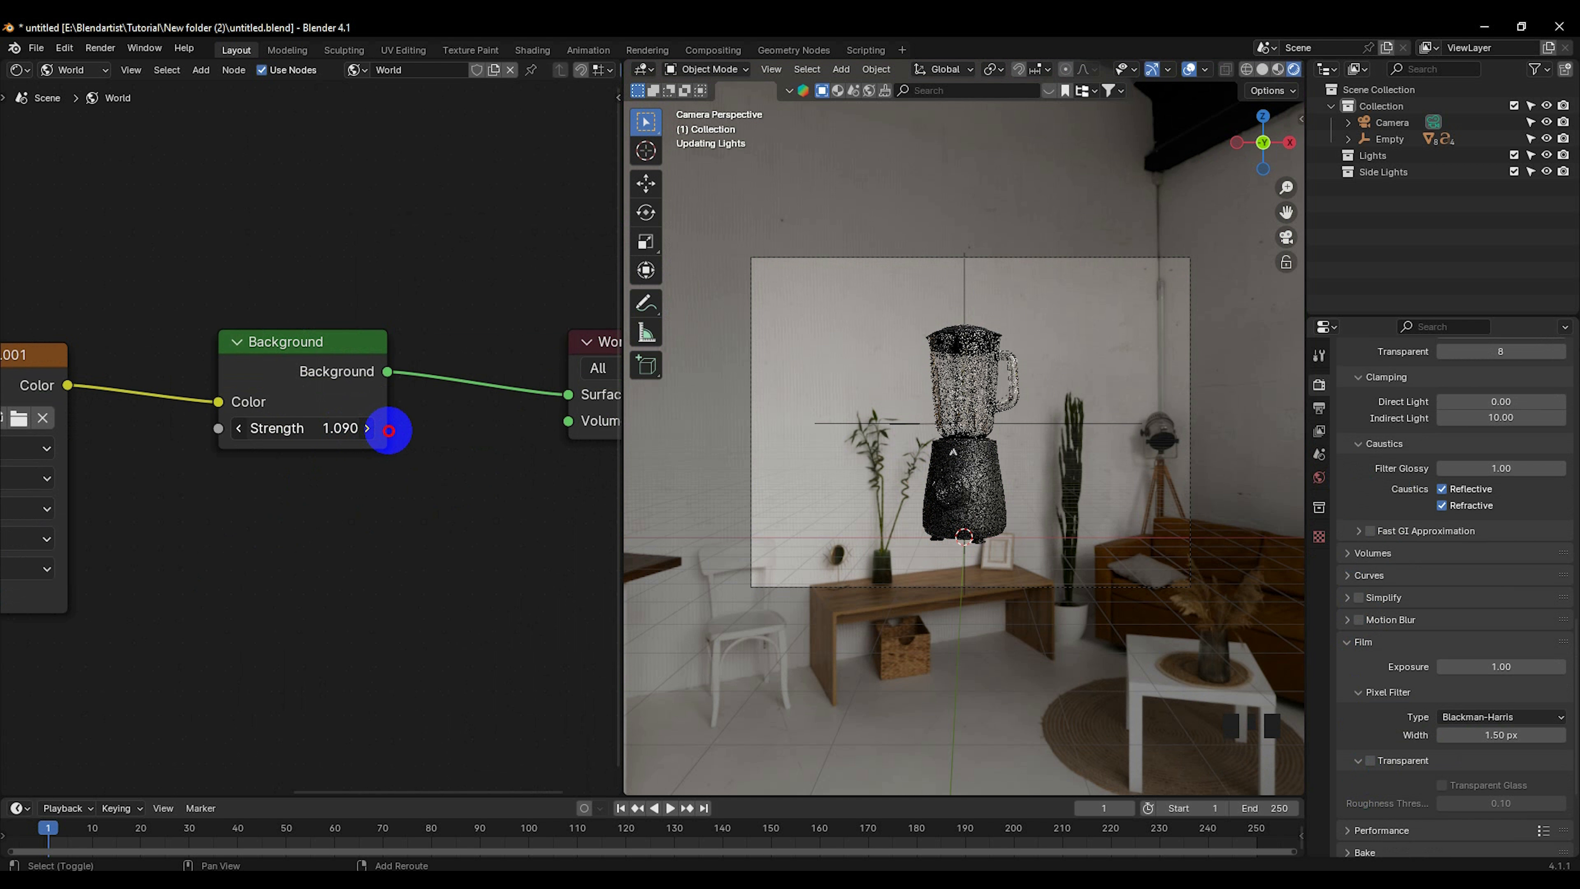
Step: Set the world Background node's strength to 1.000 and check the blender in the camera view
left_click(336, 430)
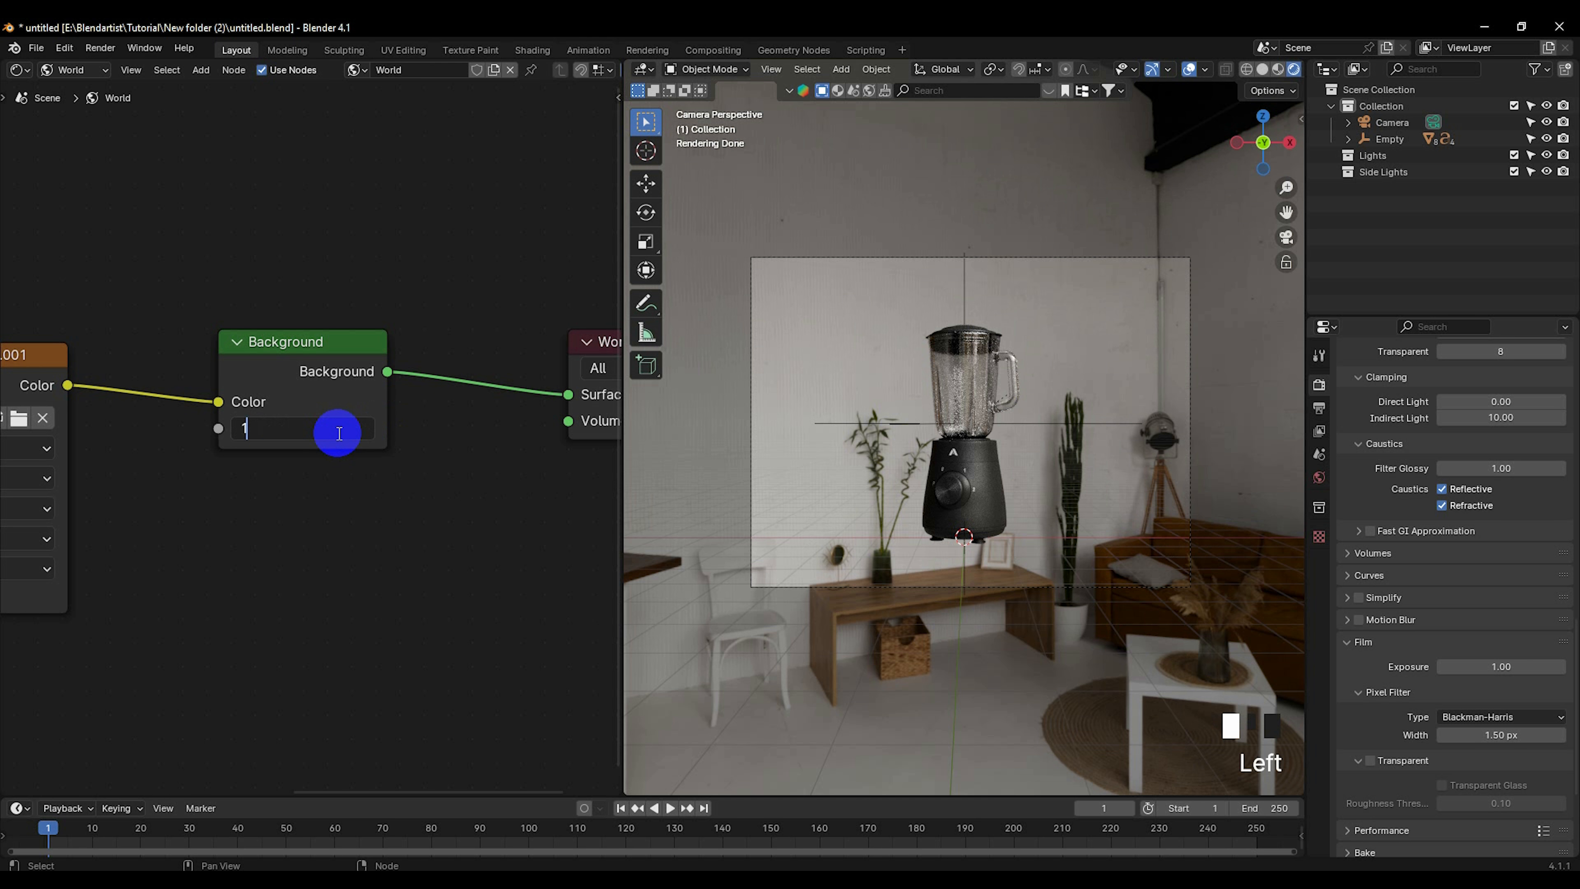
scroll(858, 532, "up", 4)
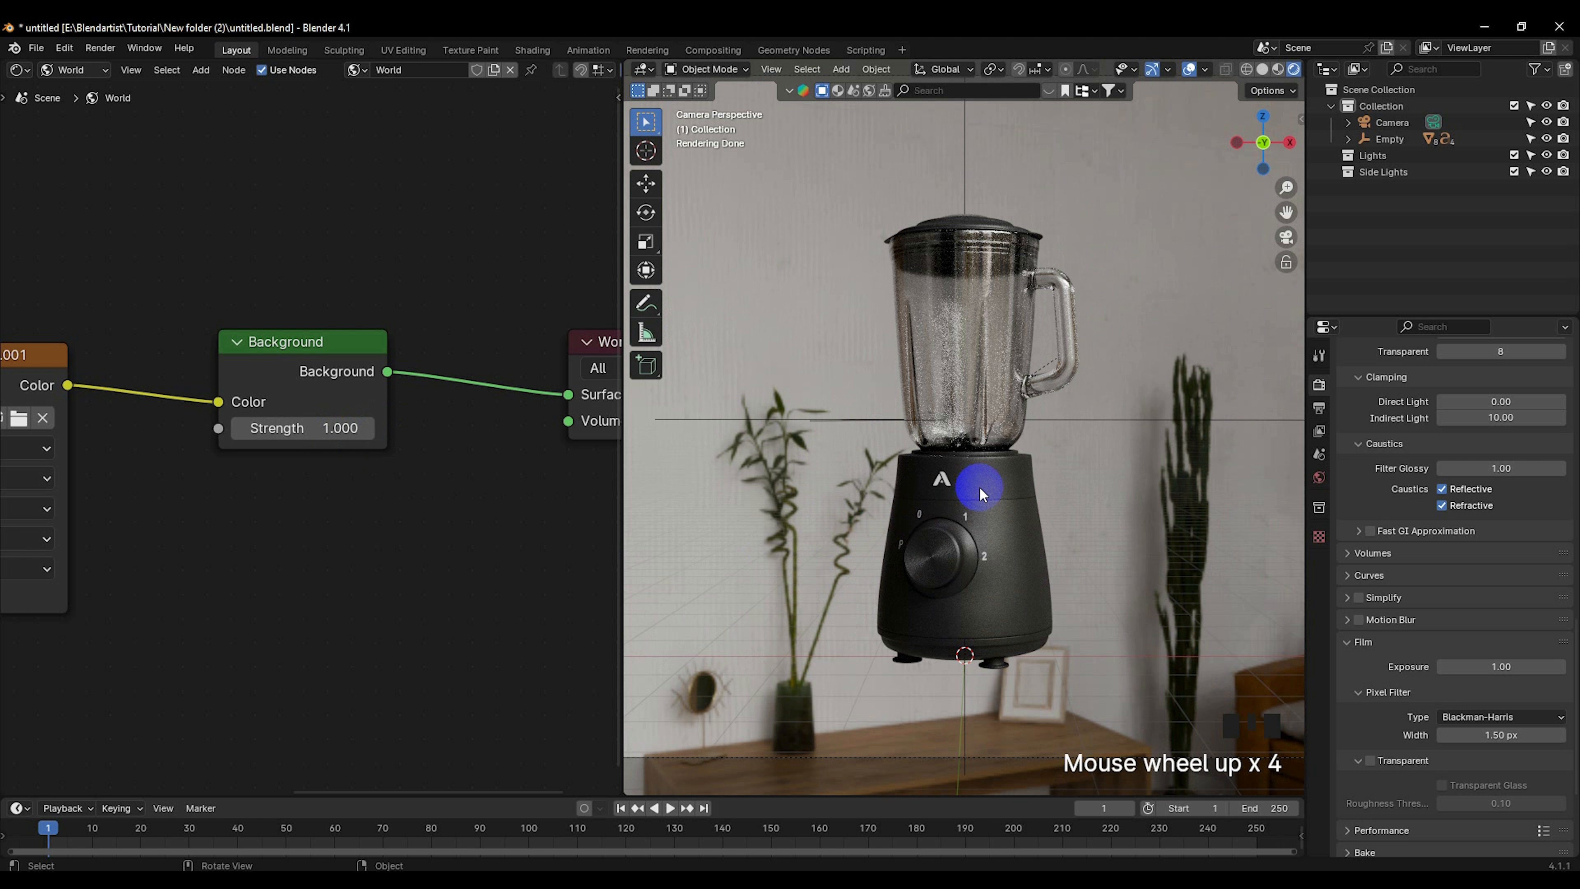
scroll(980, 486, "down", 2)
scroll(239, 529, "down", 3)
middle_click_drag(118, 249, 272, 249)
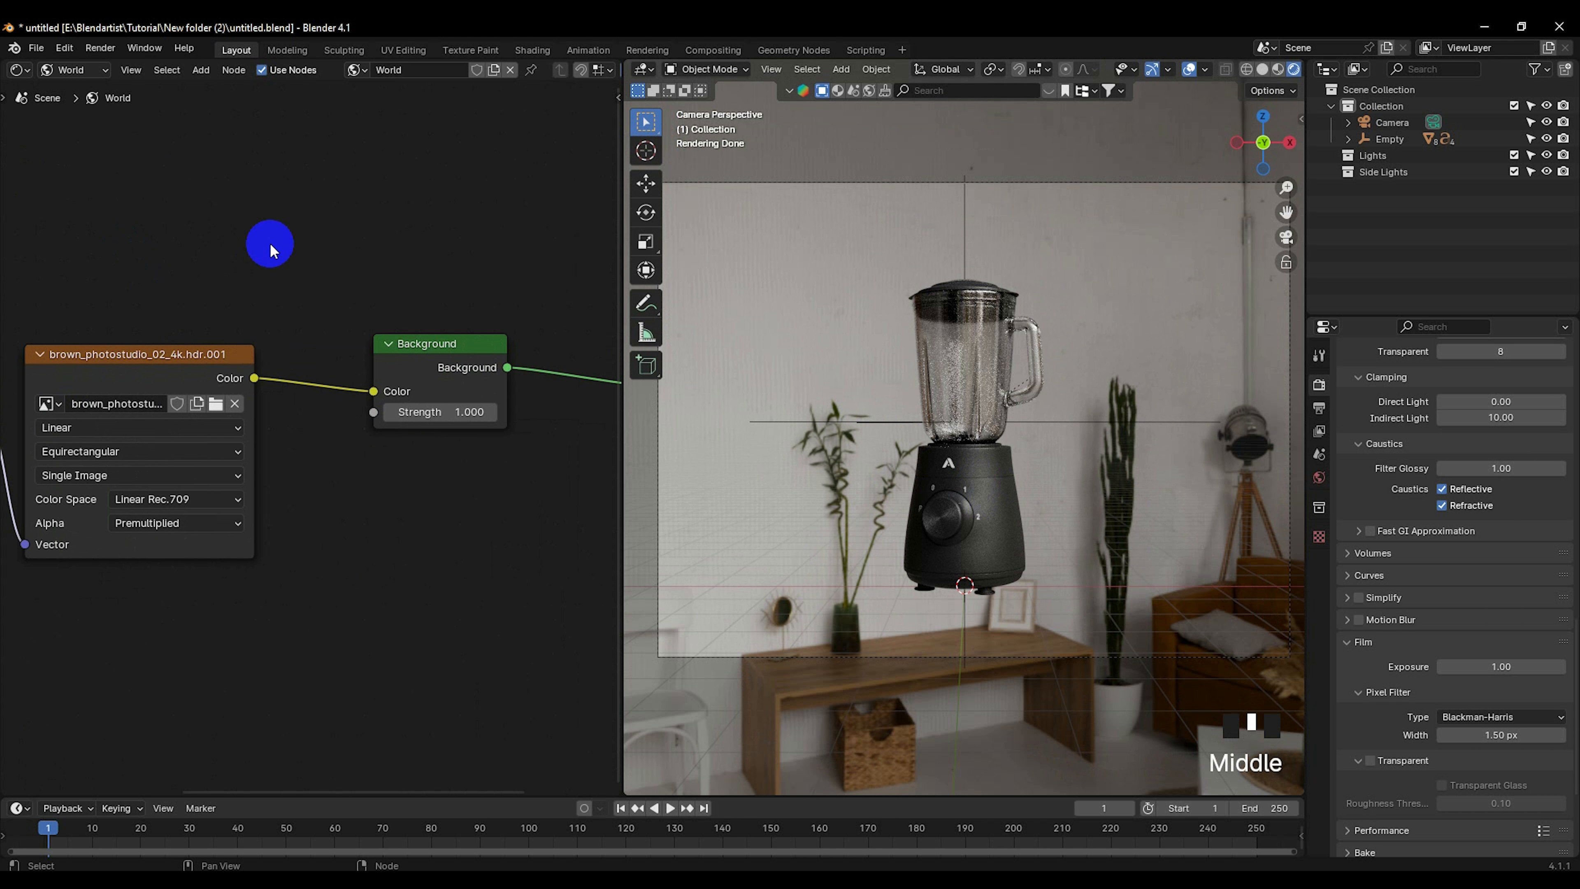
Step: Change the shader editor area into a second 3D viewport
left_click(22, 70)
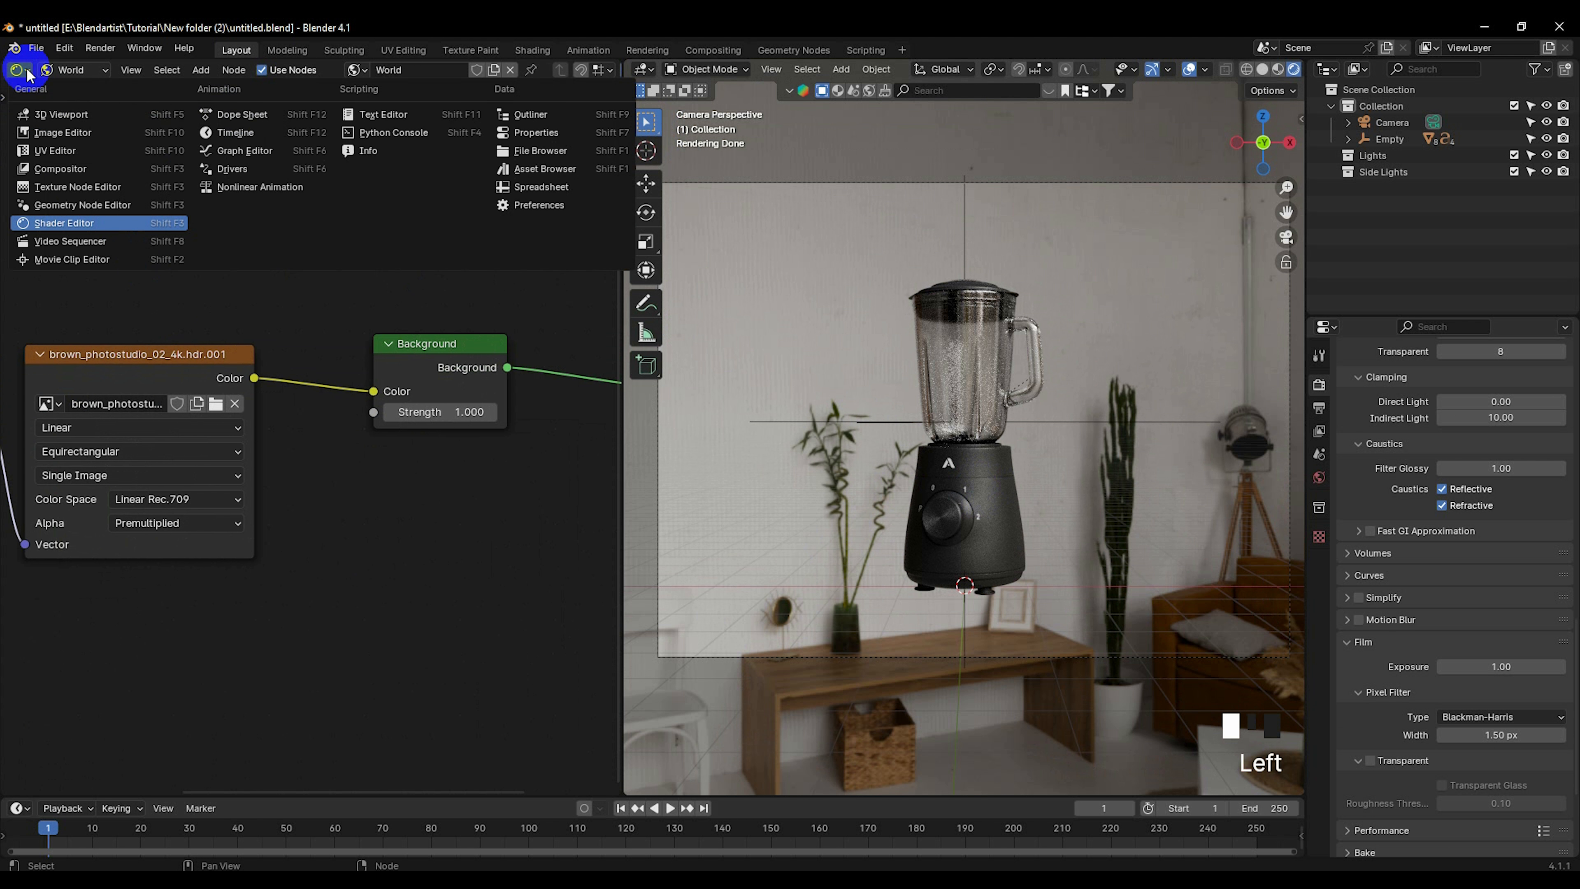
left_click(42, 115)
middle_click_drag(342, 391, 279, 436)
Step: Add a plane under the blender, scale it up about 10 times and apply its scale
key("shift+a")
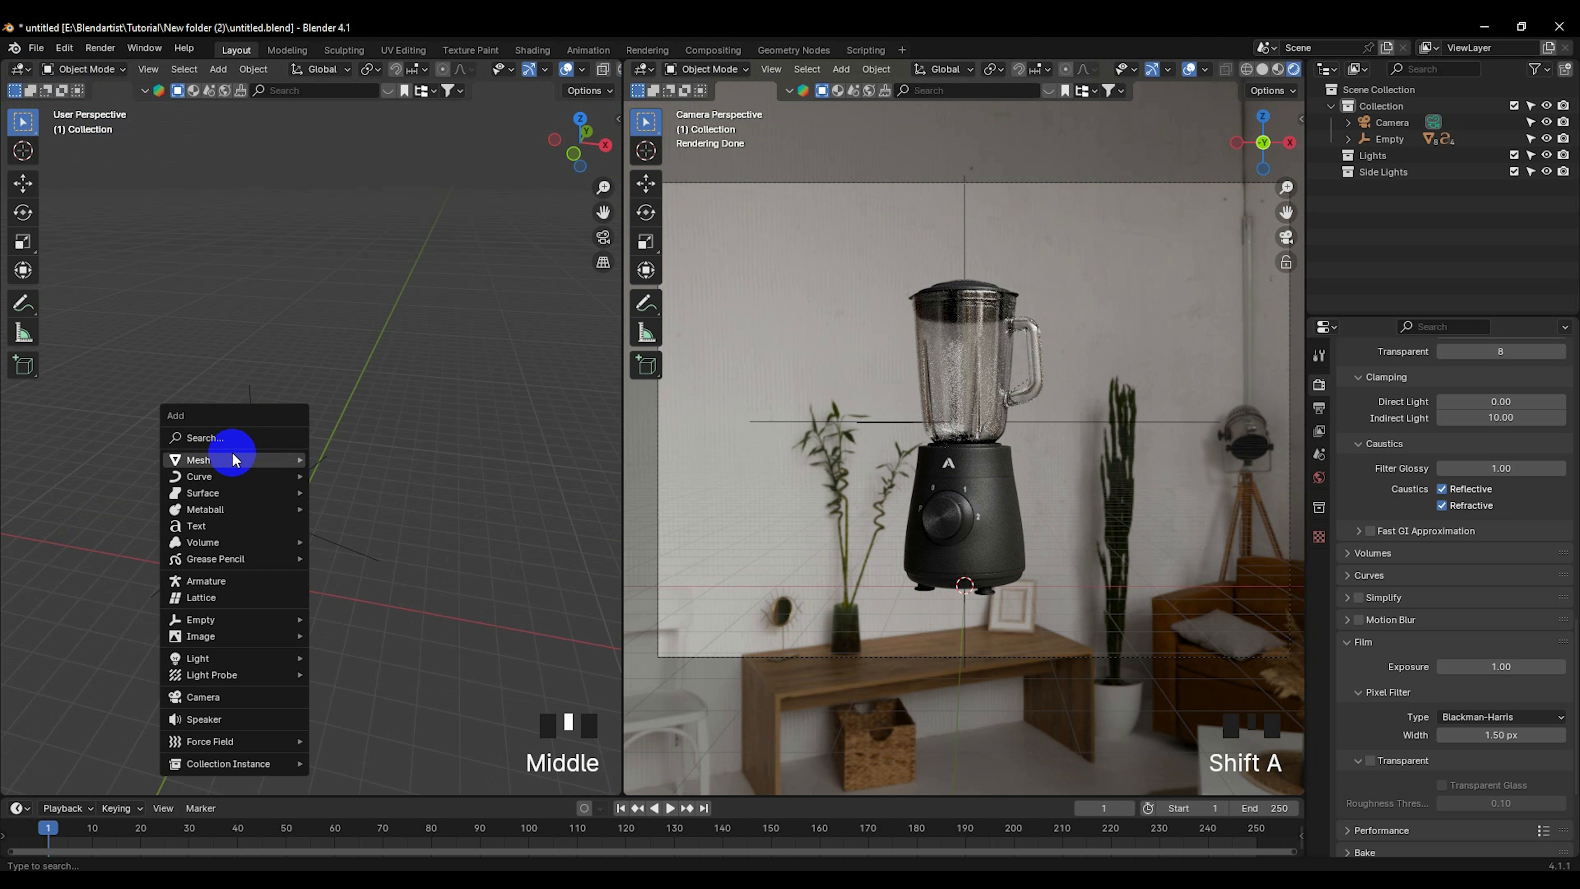
mouse_move(279, 459)
left_click(328, 460)
key("s")
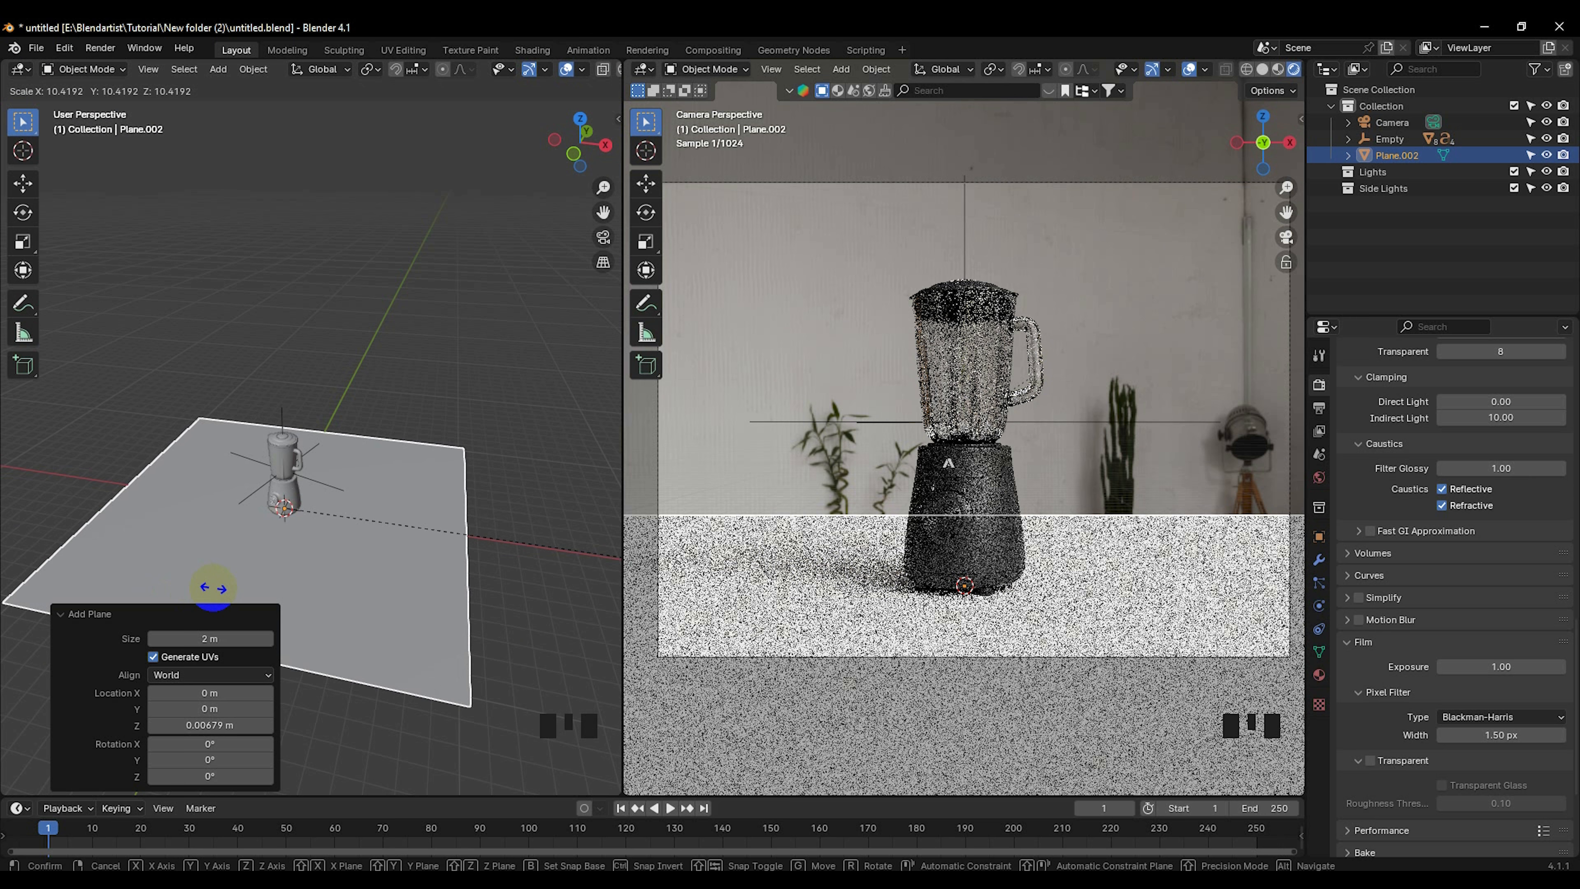
left_click(215, 587)
middle_click_drag(229, 557, 255, 529)
key("ctrl+a")
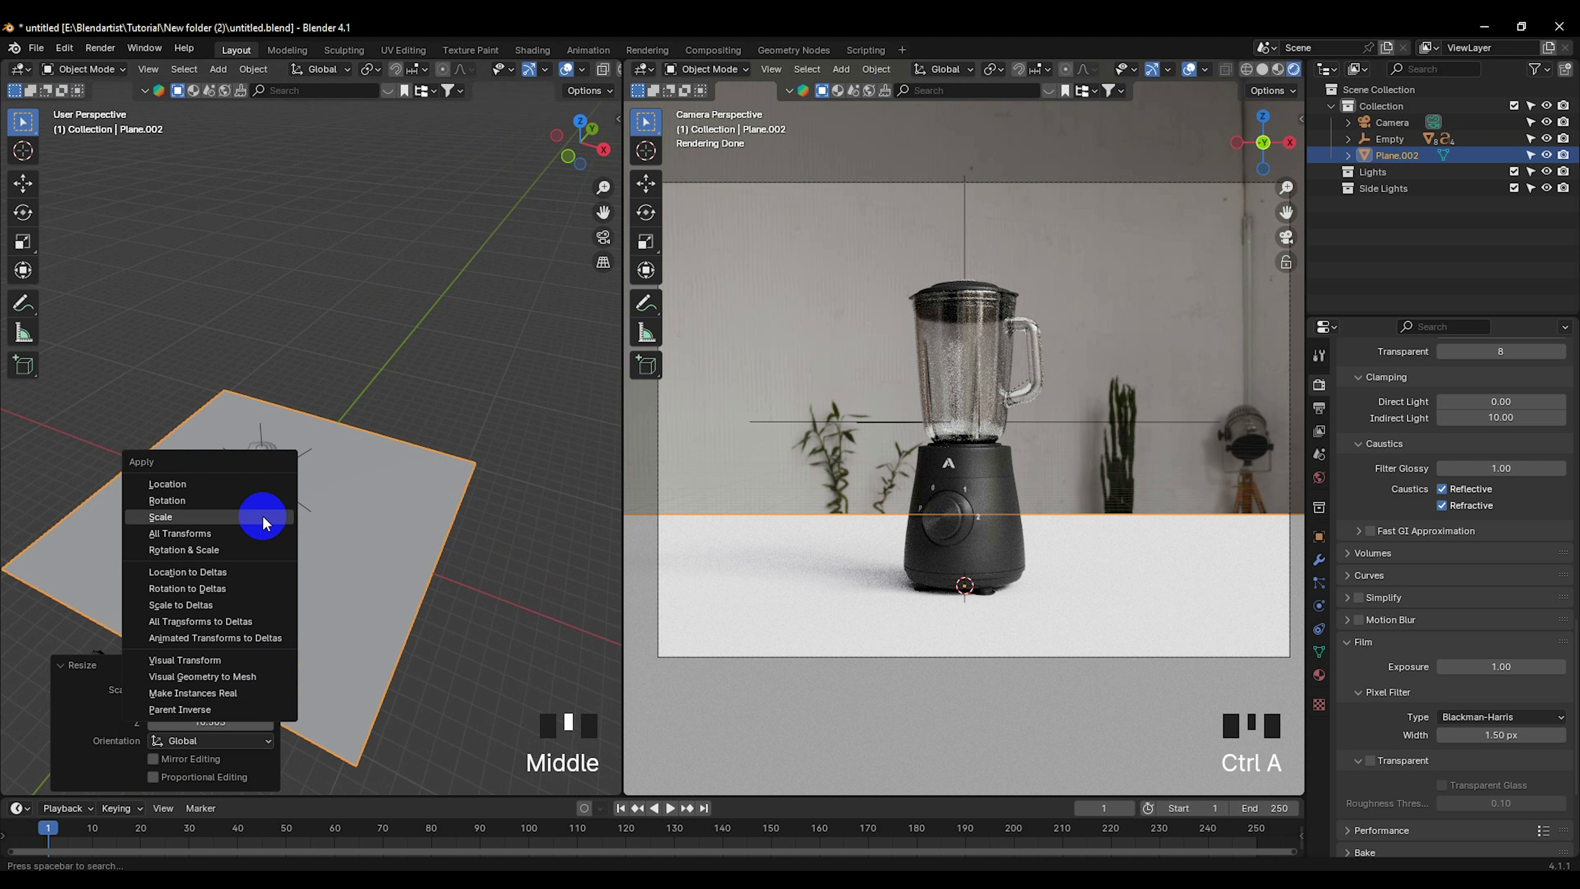
left_click(265, 514)
Step: Extrude the plane's back edge and both side edges straight up along Z to form three backdrop walls
key("Tab")
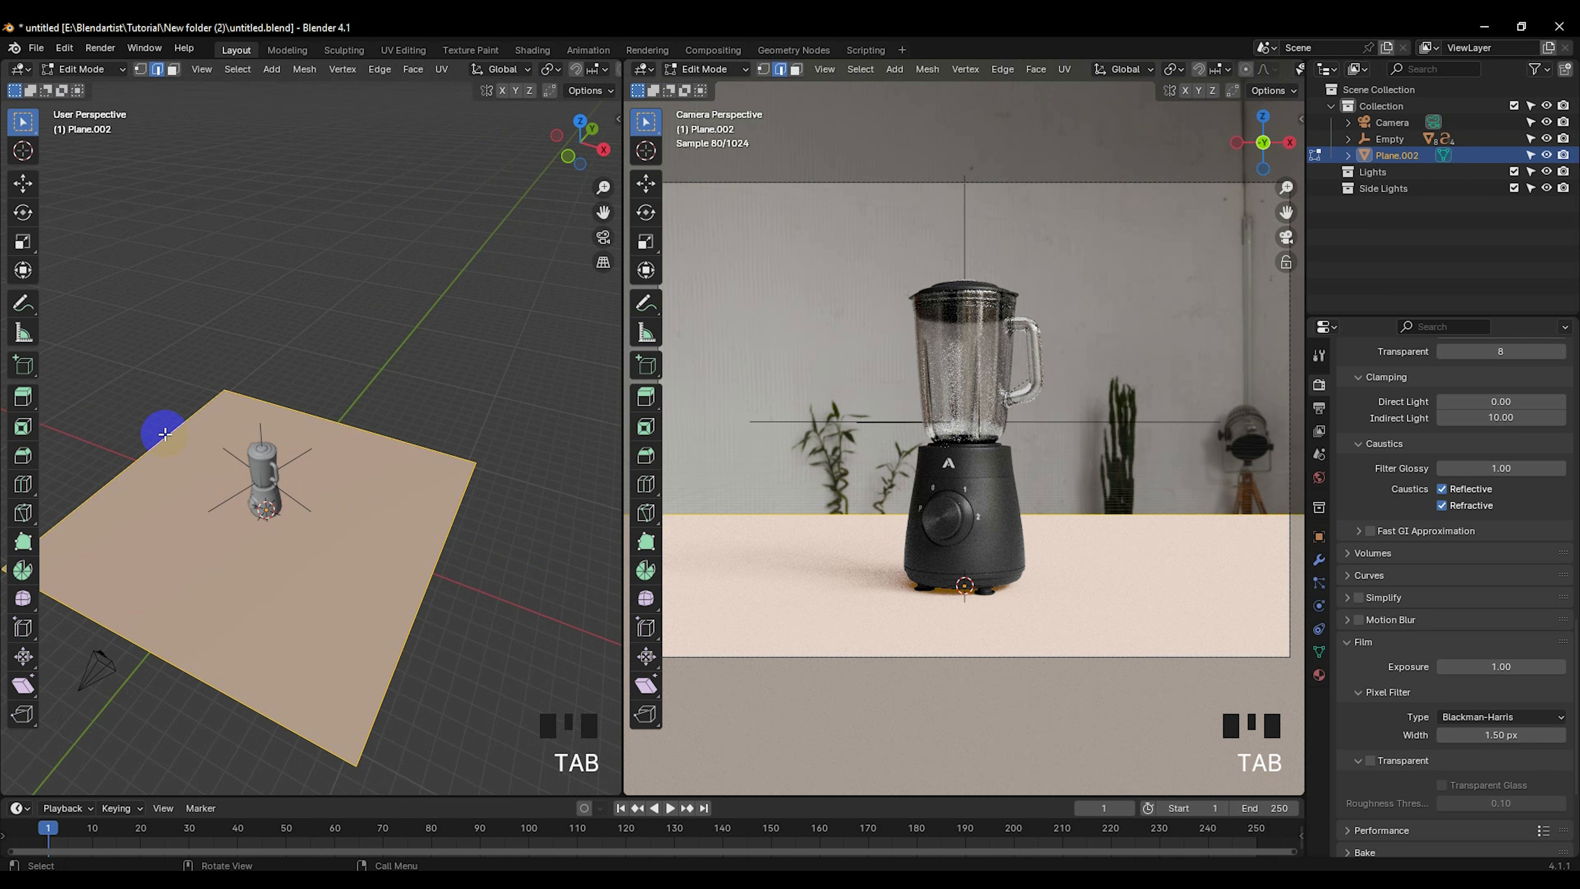
left_click(165, 434)
left_click(290, 408, "shift")
left_click(416, 559, "shift")
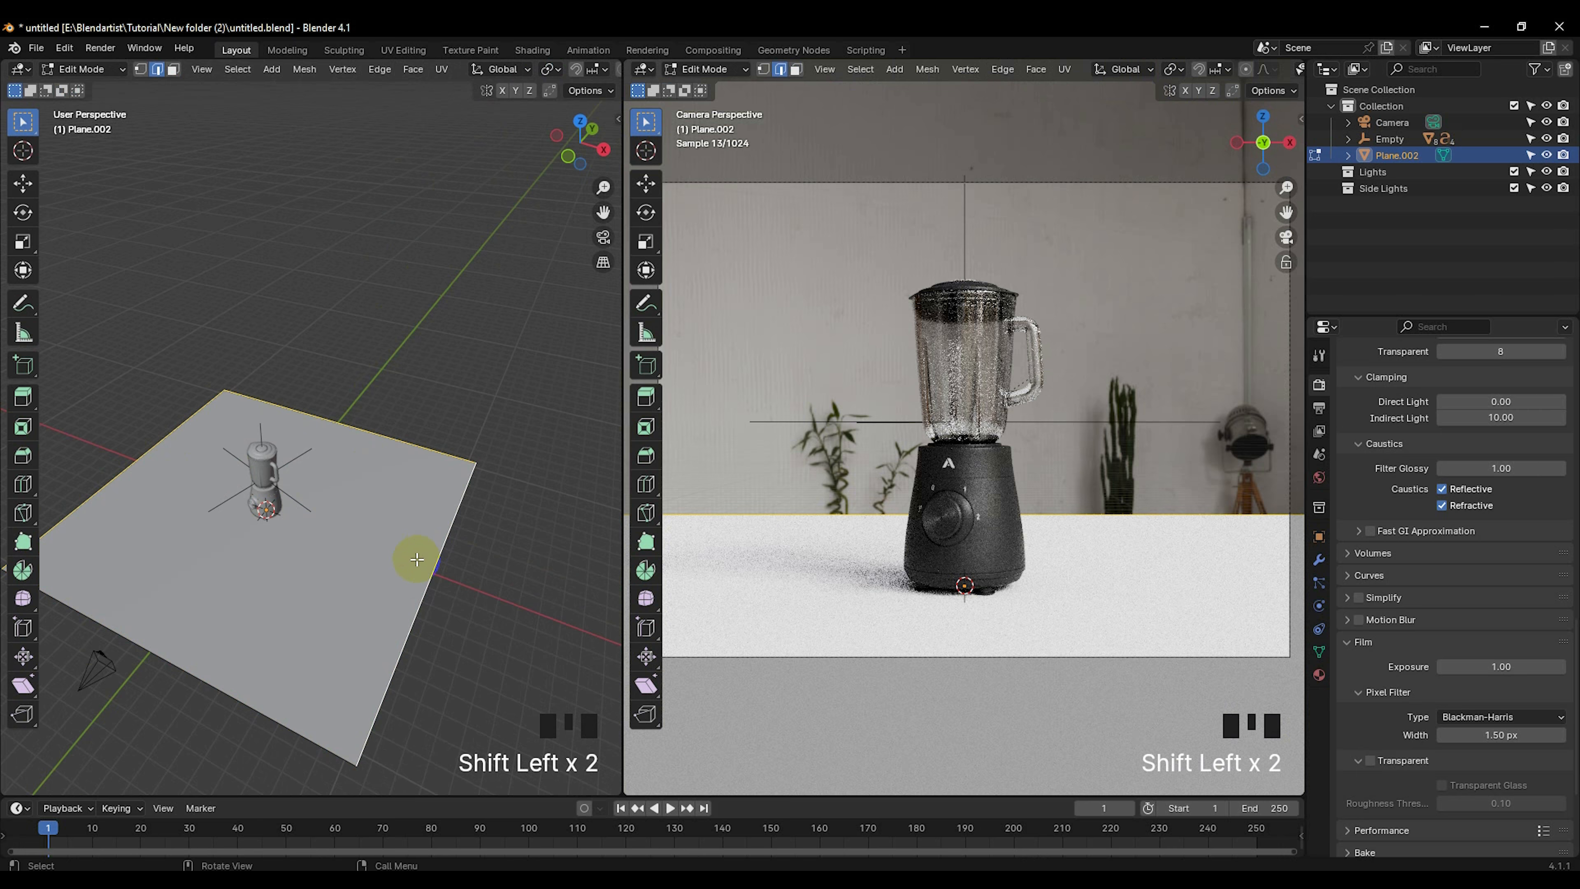
key("e")
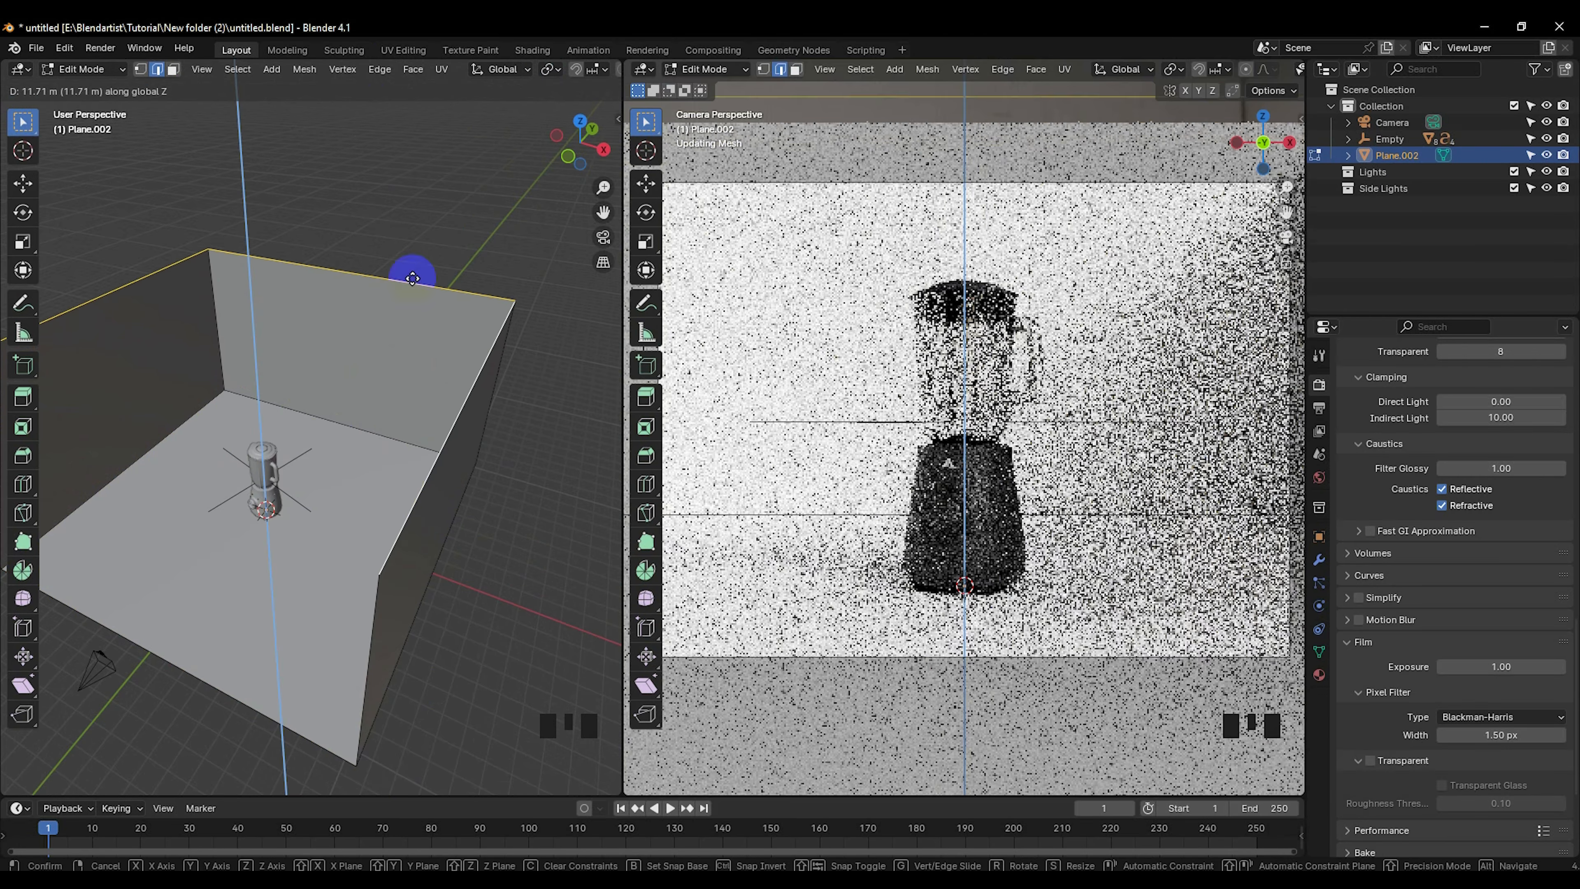
left_click(322, 454)
Step: Bevel the three edges where the floor meets the walls, about 4 m wide with 15 segments
middle_click_drag(423, 505, 441, 466)
left_click(438, 467)
left_click(391, 447, "shift")
left_click(138, 483, "shift")
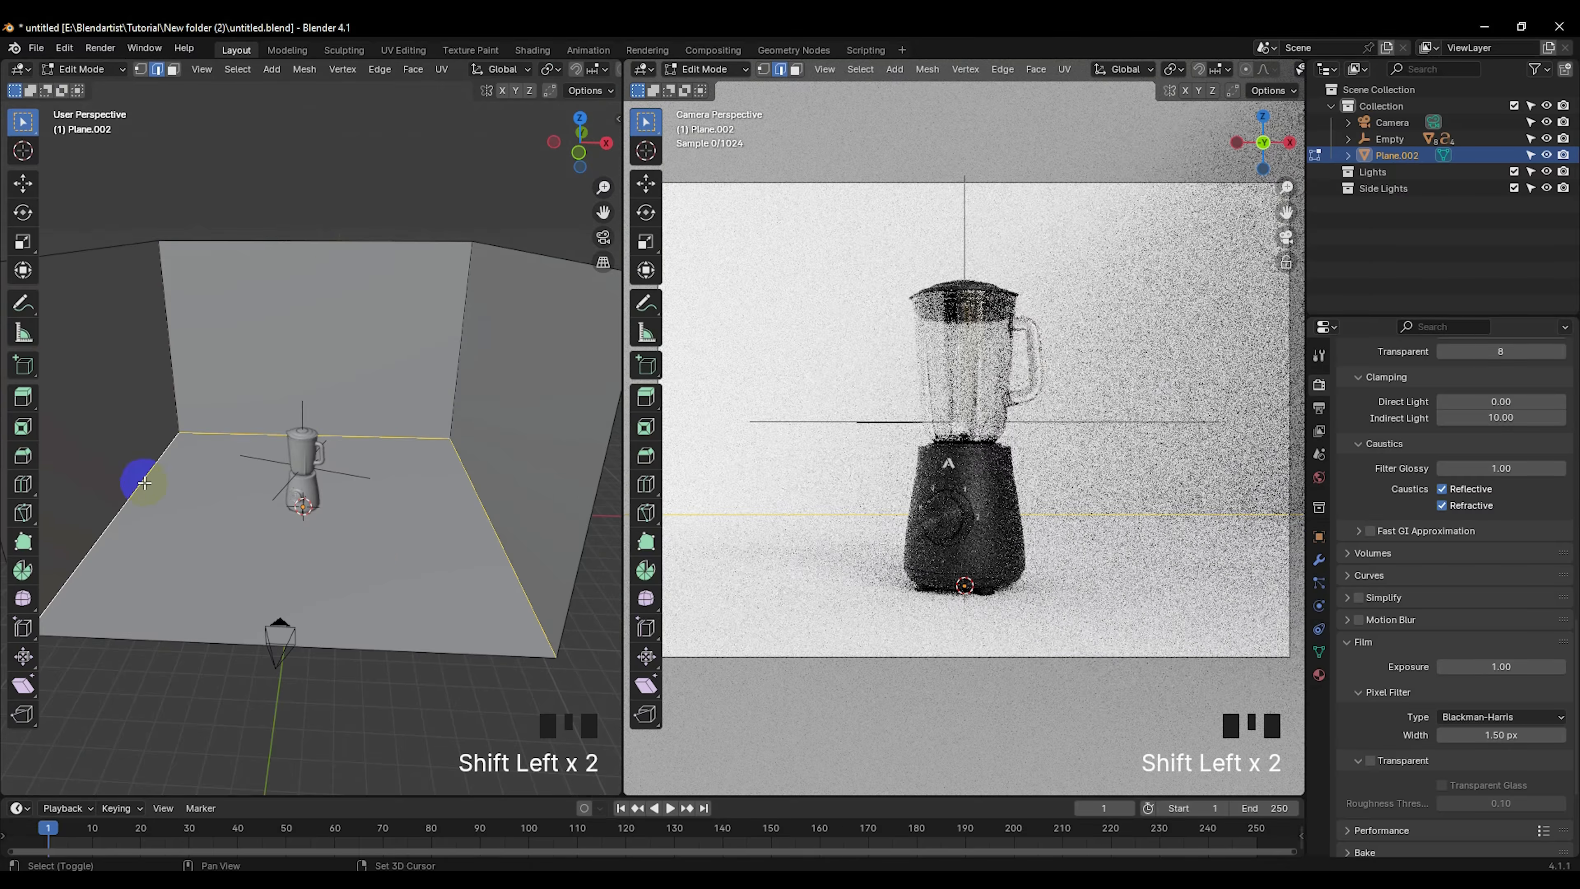
key("ctrl+b")
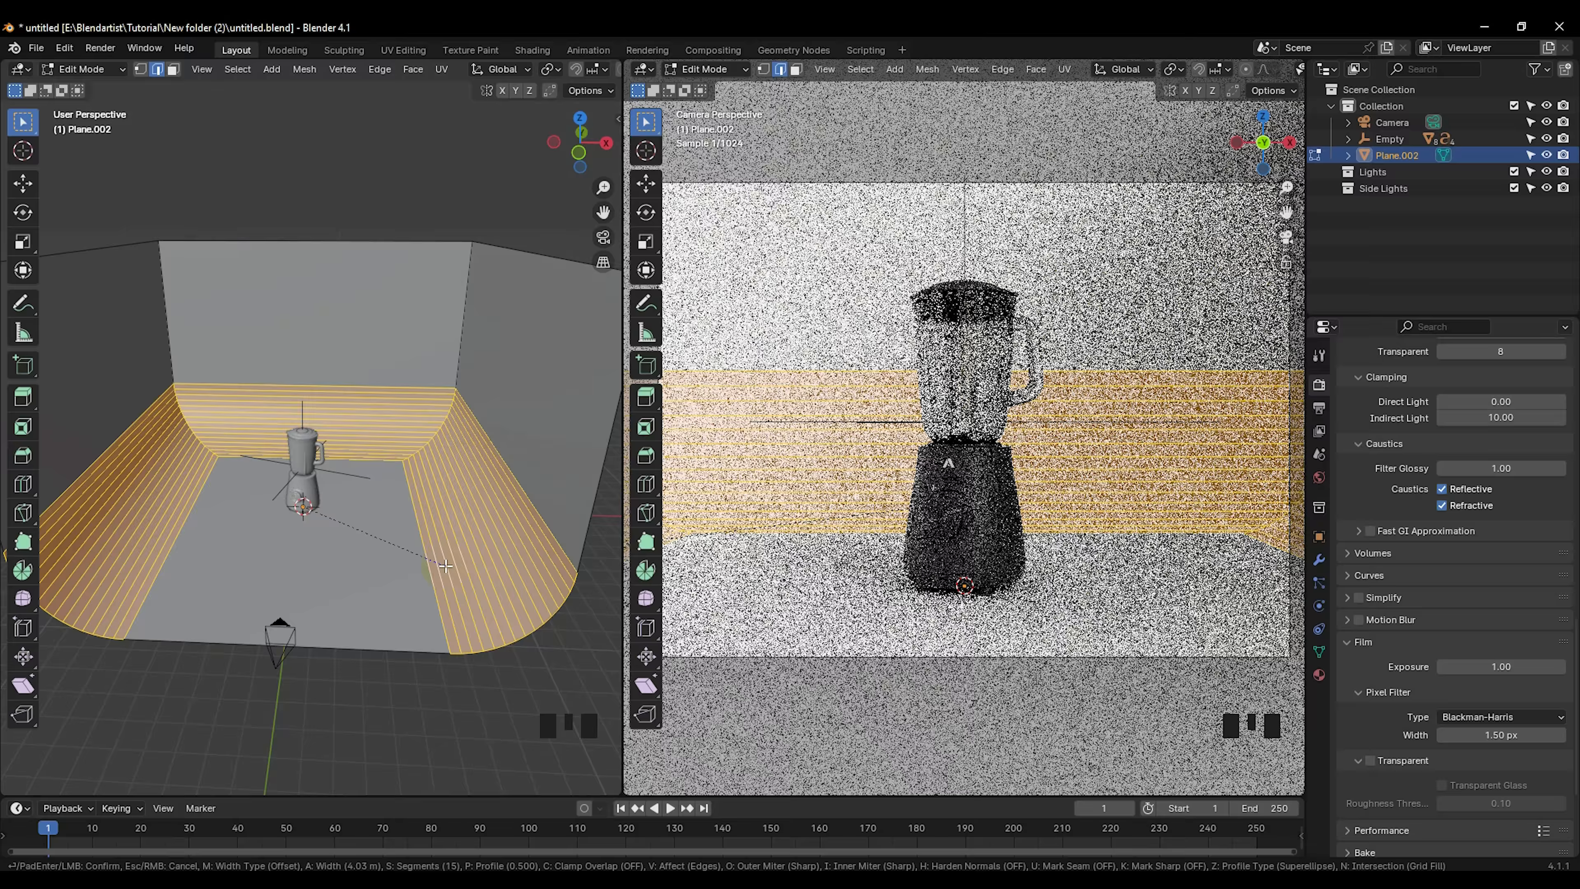
left_click(444, 564)
Step: Leave mesh editing and apply Shade Auto Smooth at 30° to the backdrop
middle_click_drag(444, 565, 437, 501)
scroll(387, 548, "down", 4)
key("Tab")
right_click(414, 497)
left_click(414, 493)
scroll(909, 509, "down", 3)
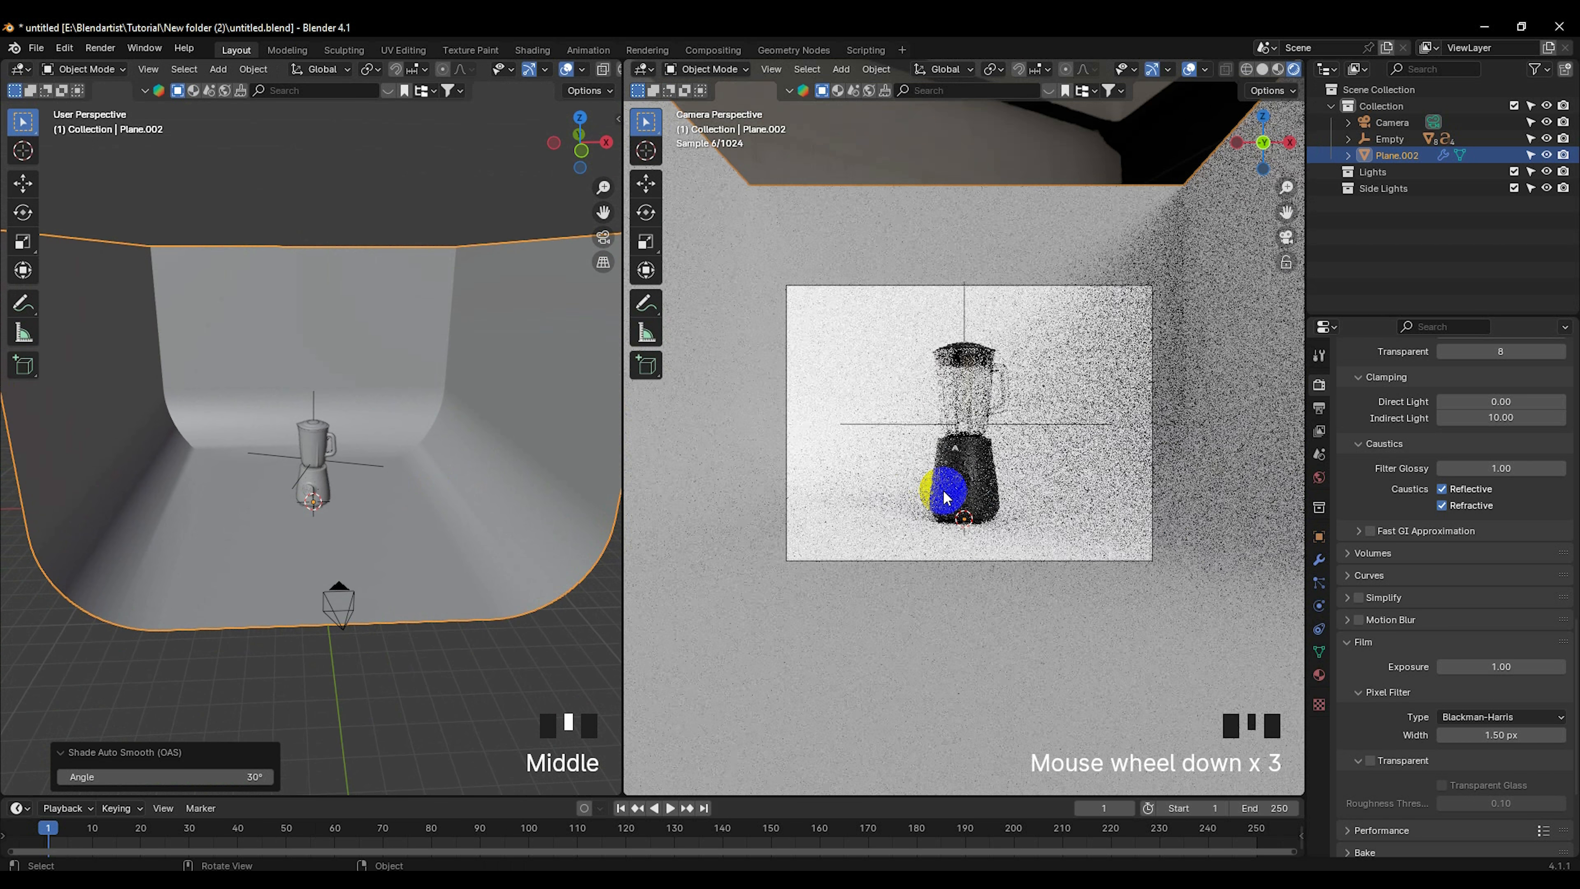
scroll(946, 498, "up", 1)
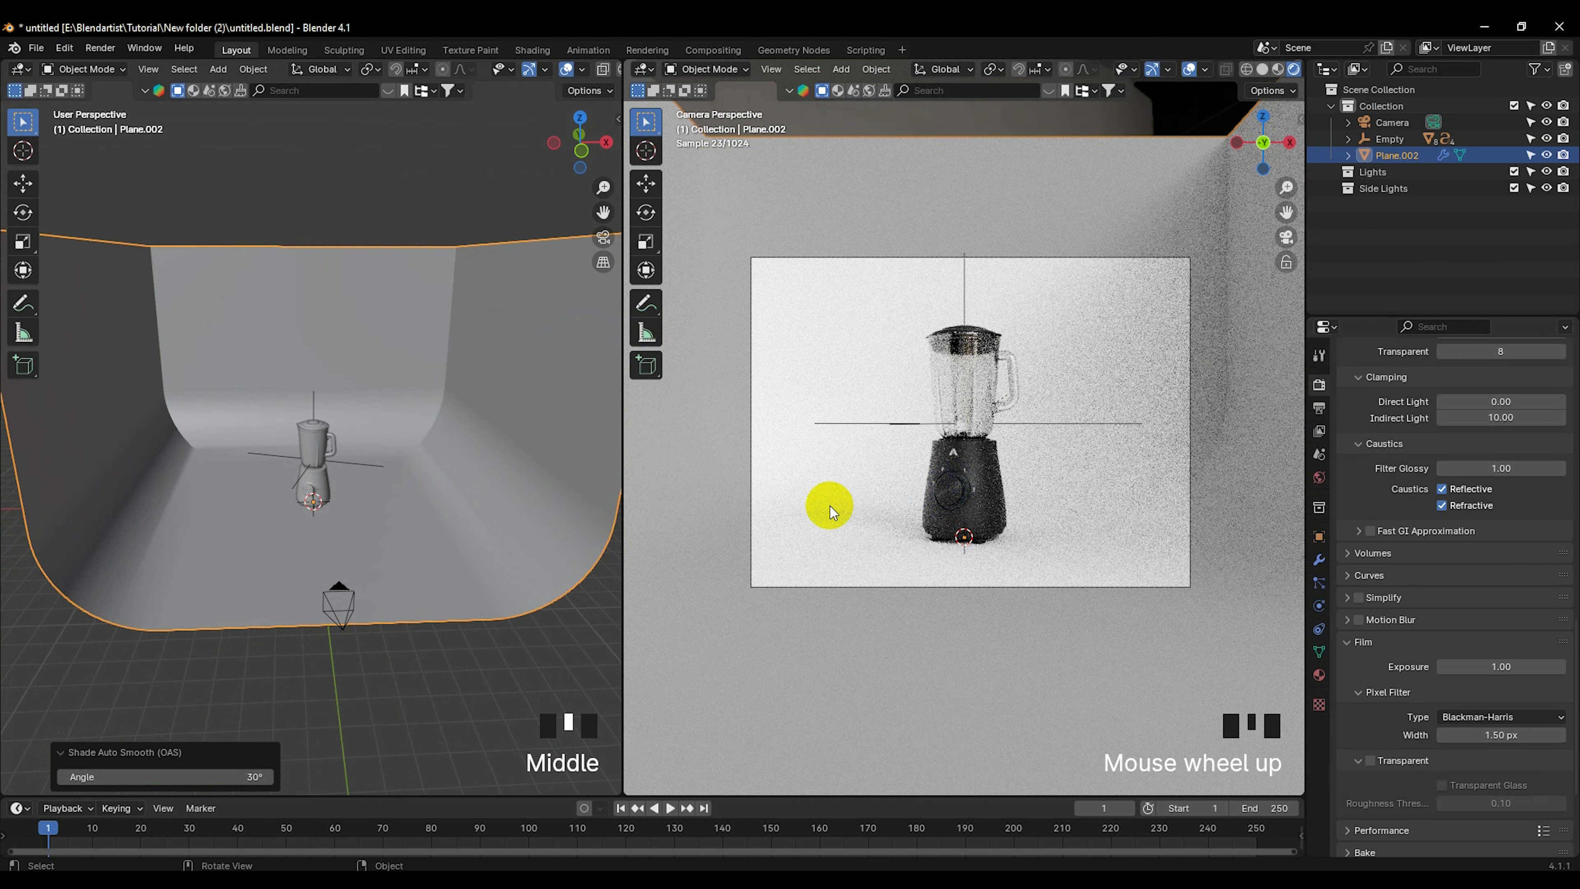
Step: Add an area light and raise it about 7 m along Z, above the blender
middle_click_drag(312, 444, 350, 476)
key("shift+a")
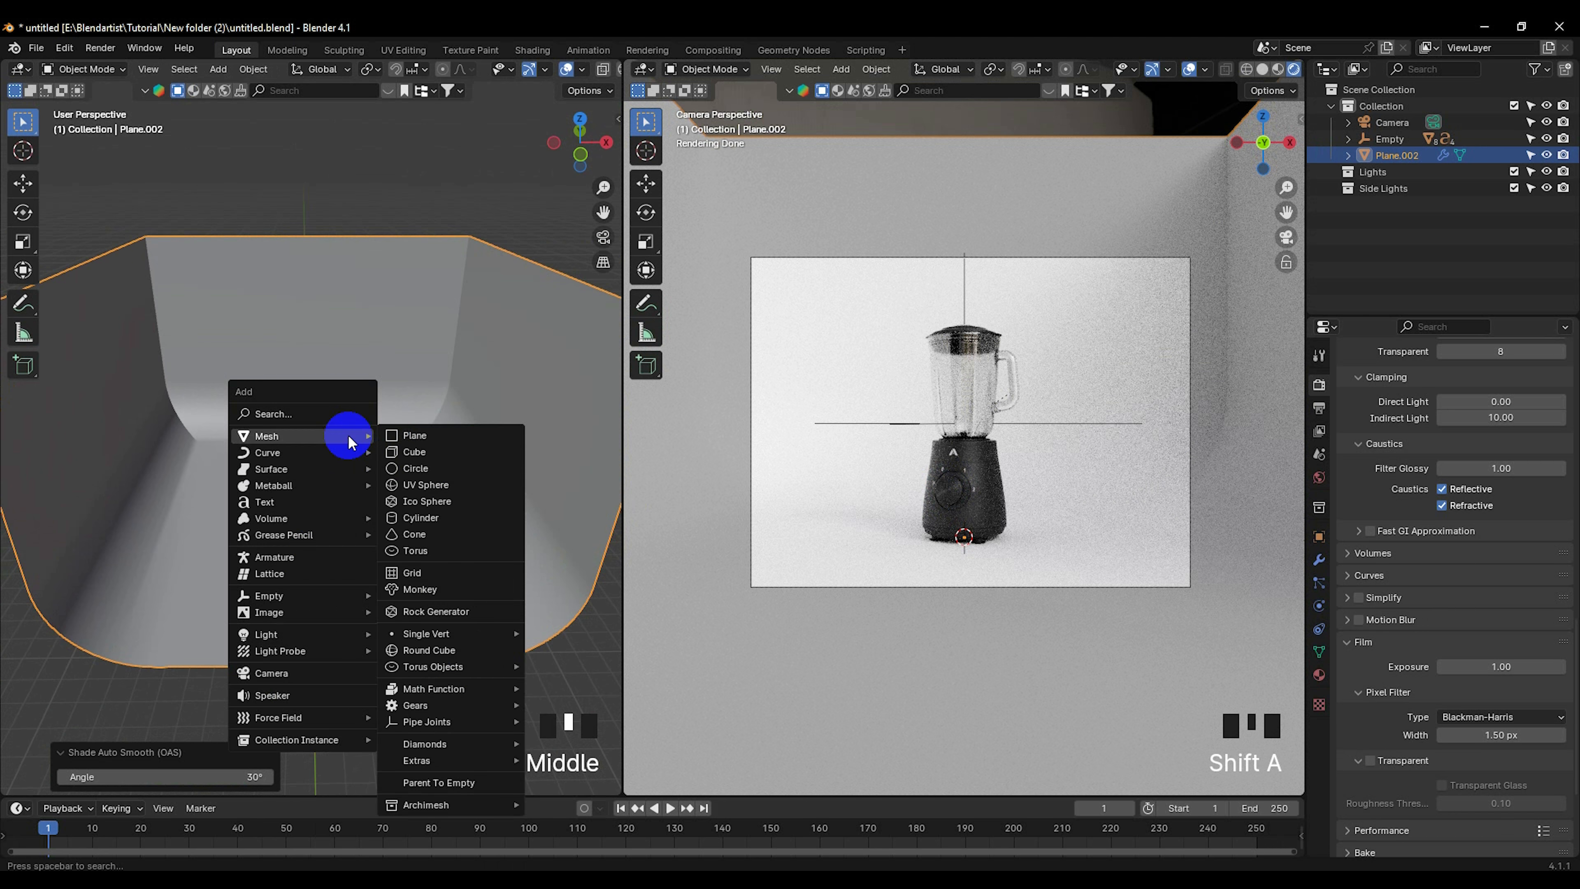
mouse_move(276, 634)
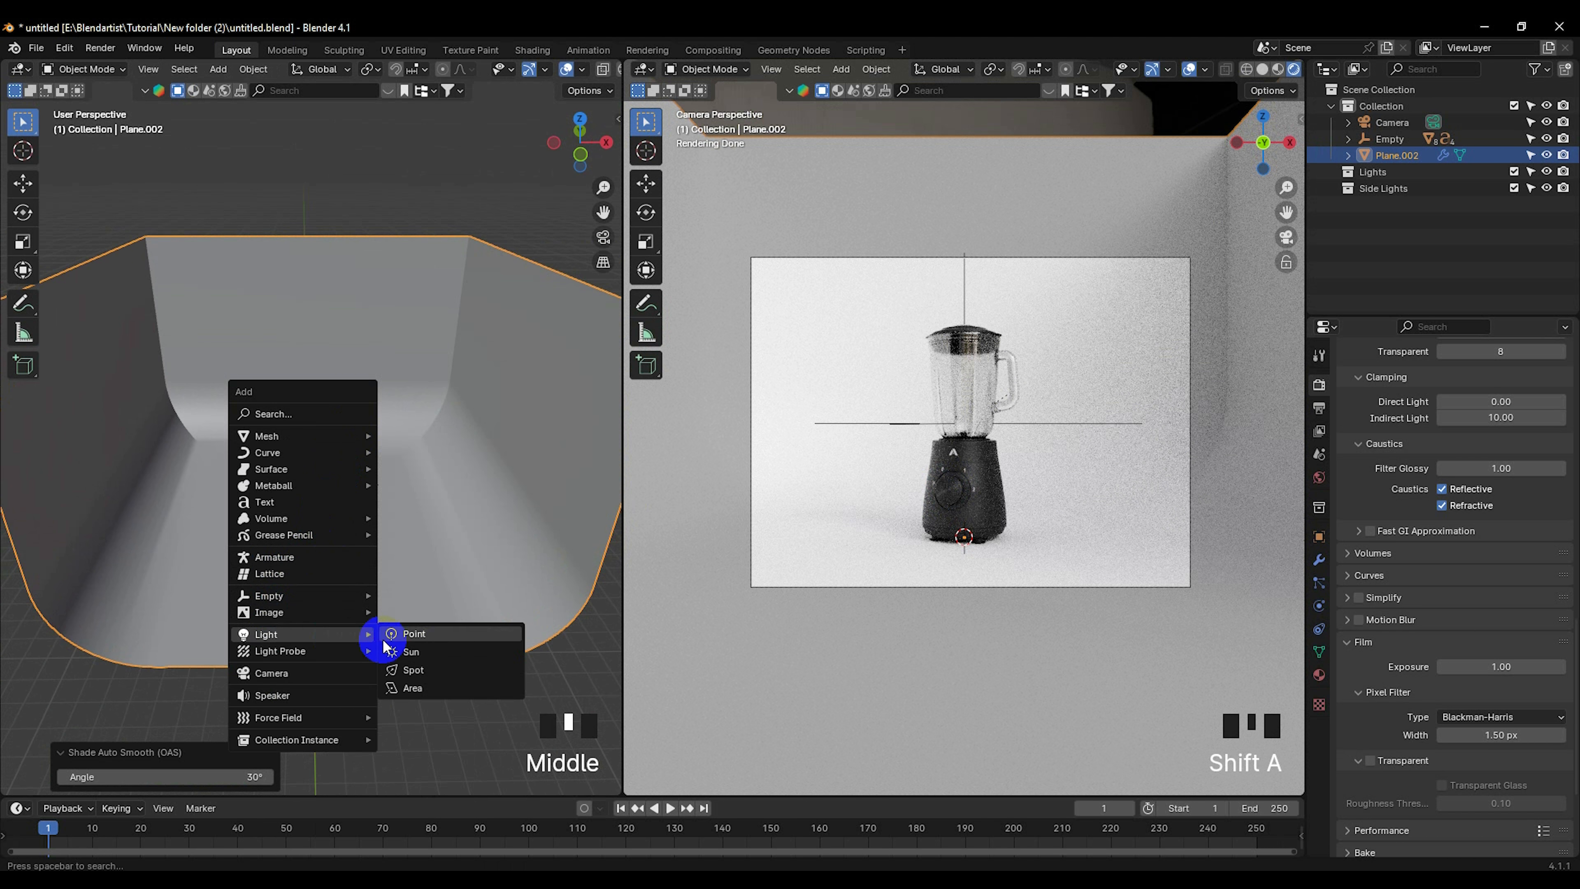
left_click(412, 690)
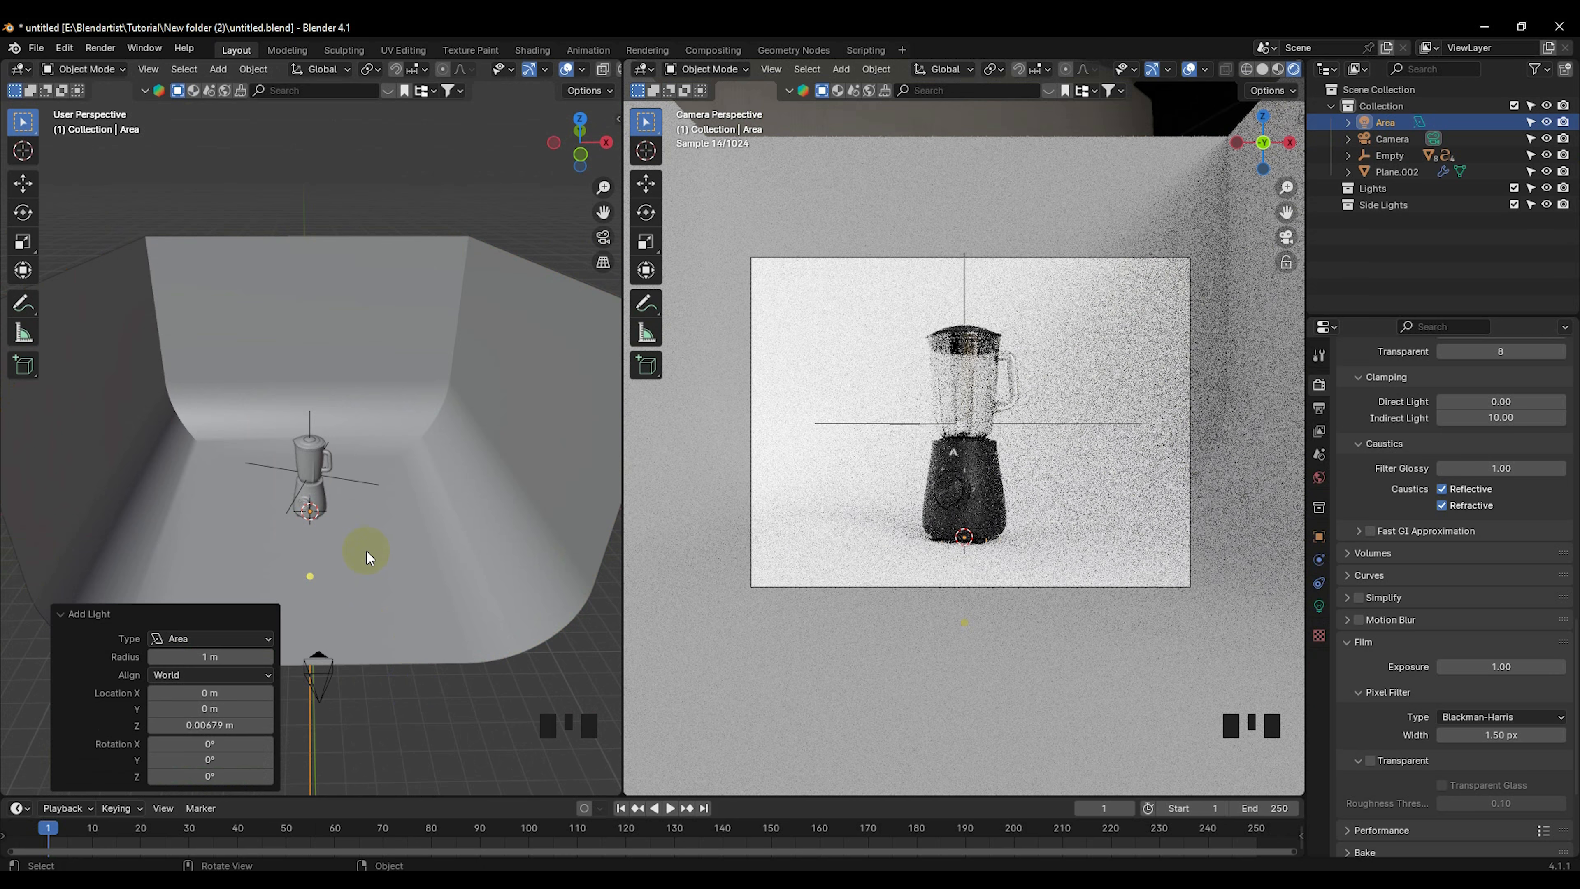
key("g")
key("z")
left_click(402, 447)
Step: Scale the area light about 3.5 times and rotate it 90° around Y to face sideways
key("s")
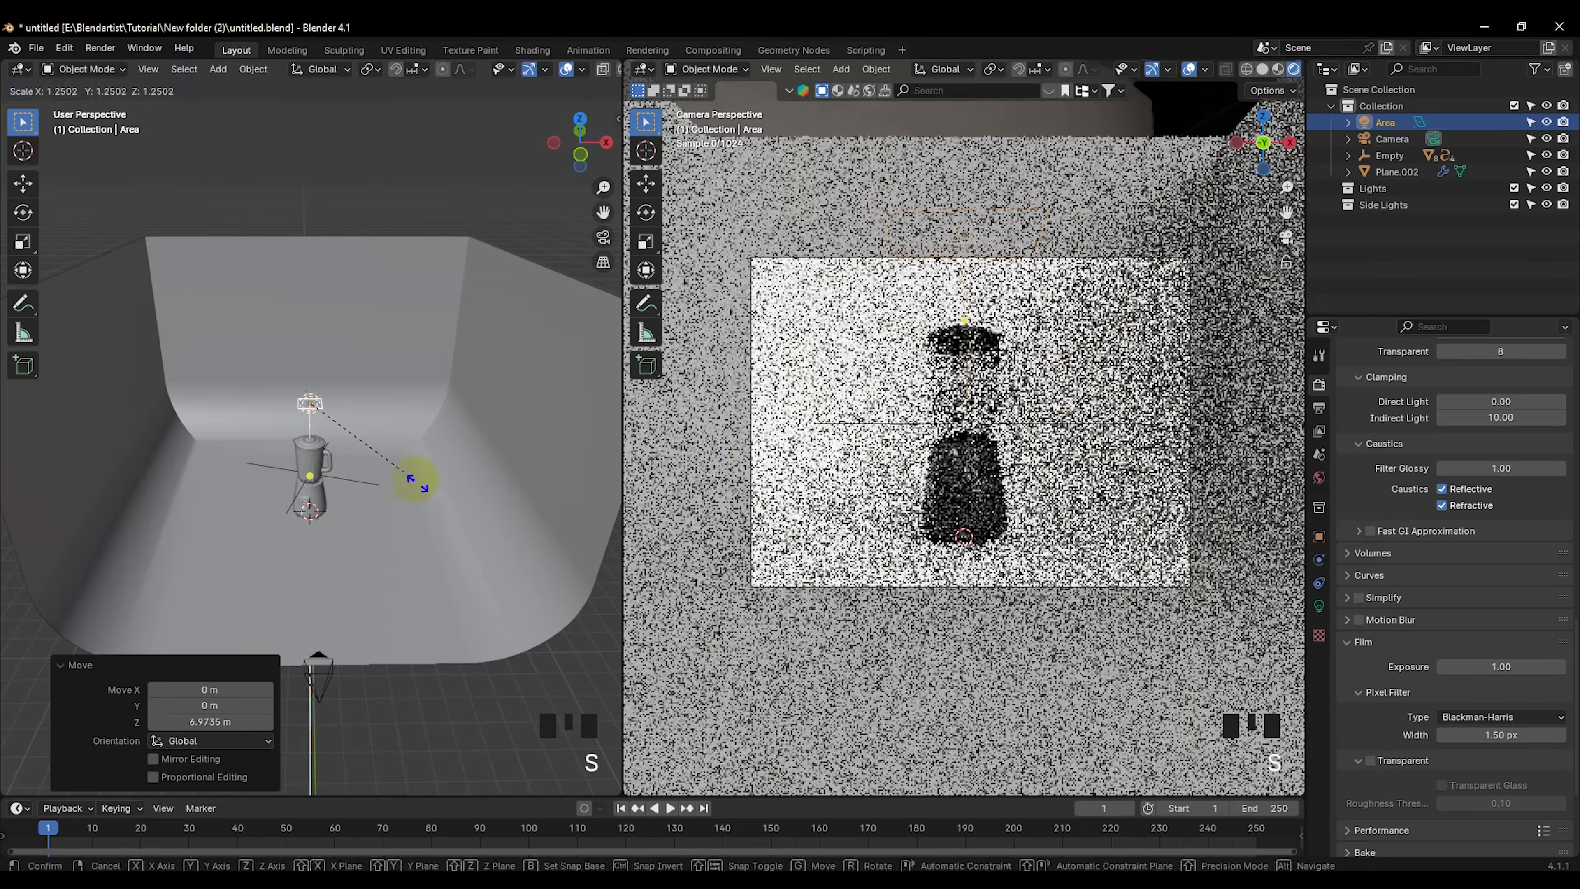
left_click(553, 603)
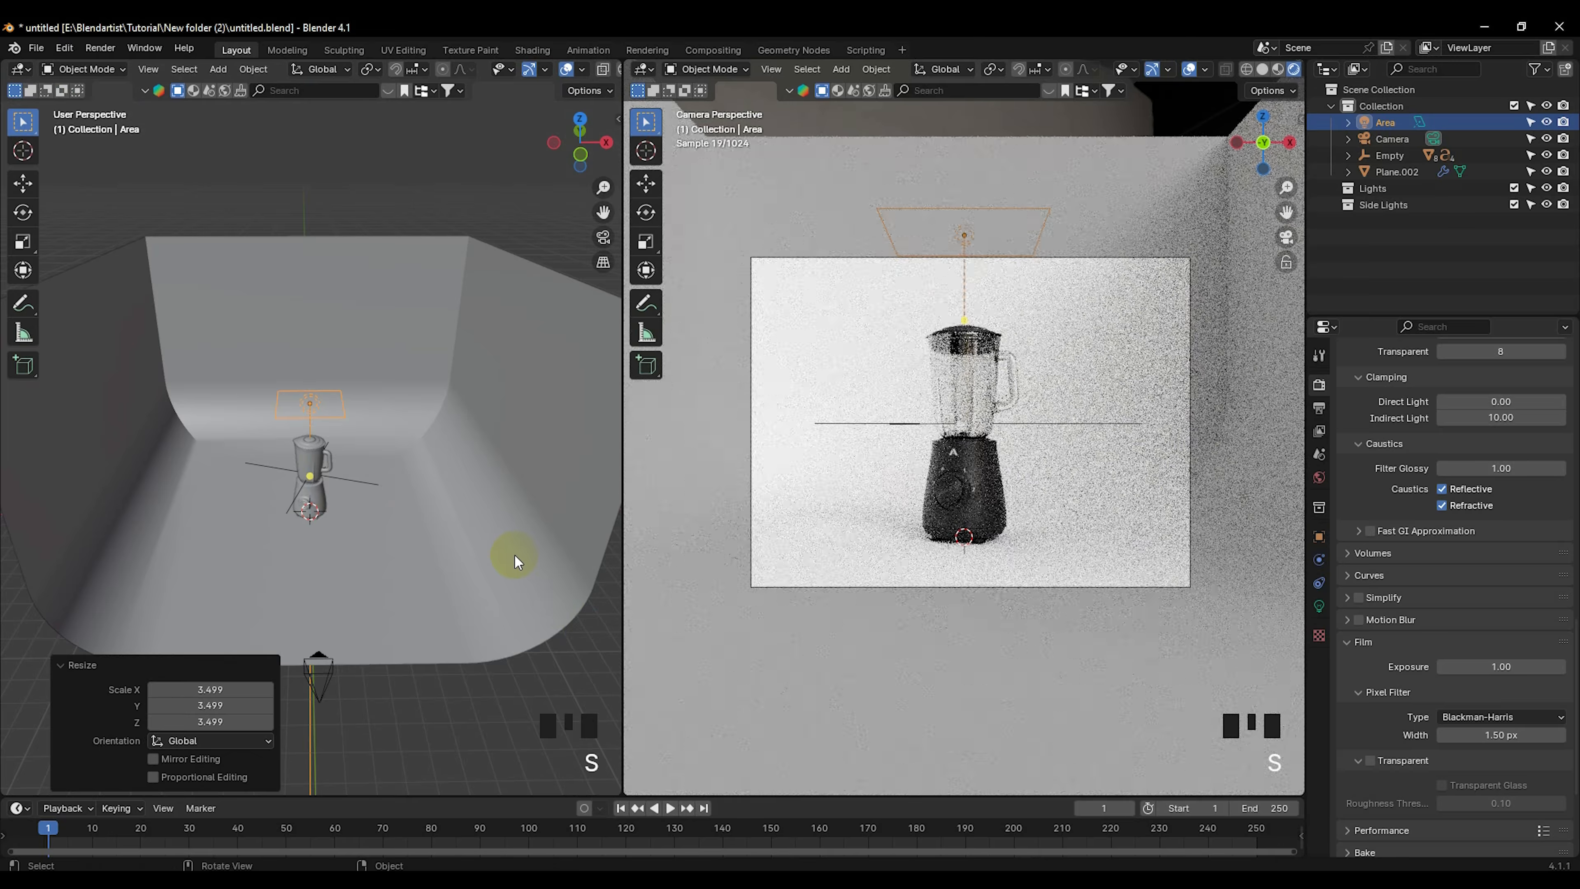
type("ry90")
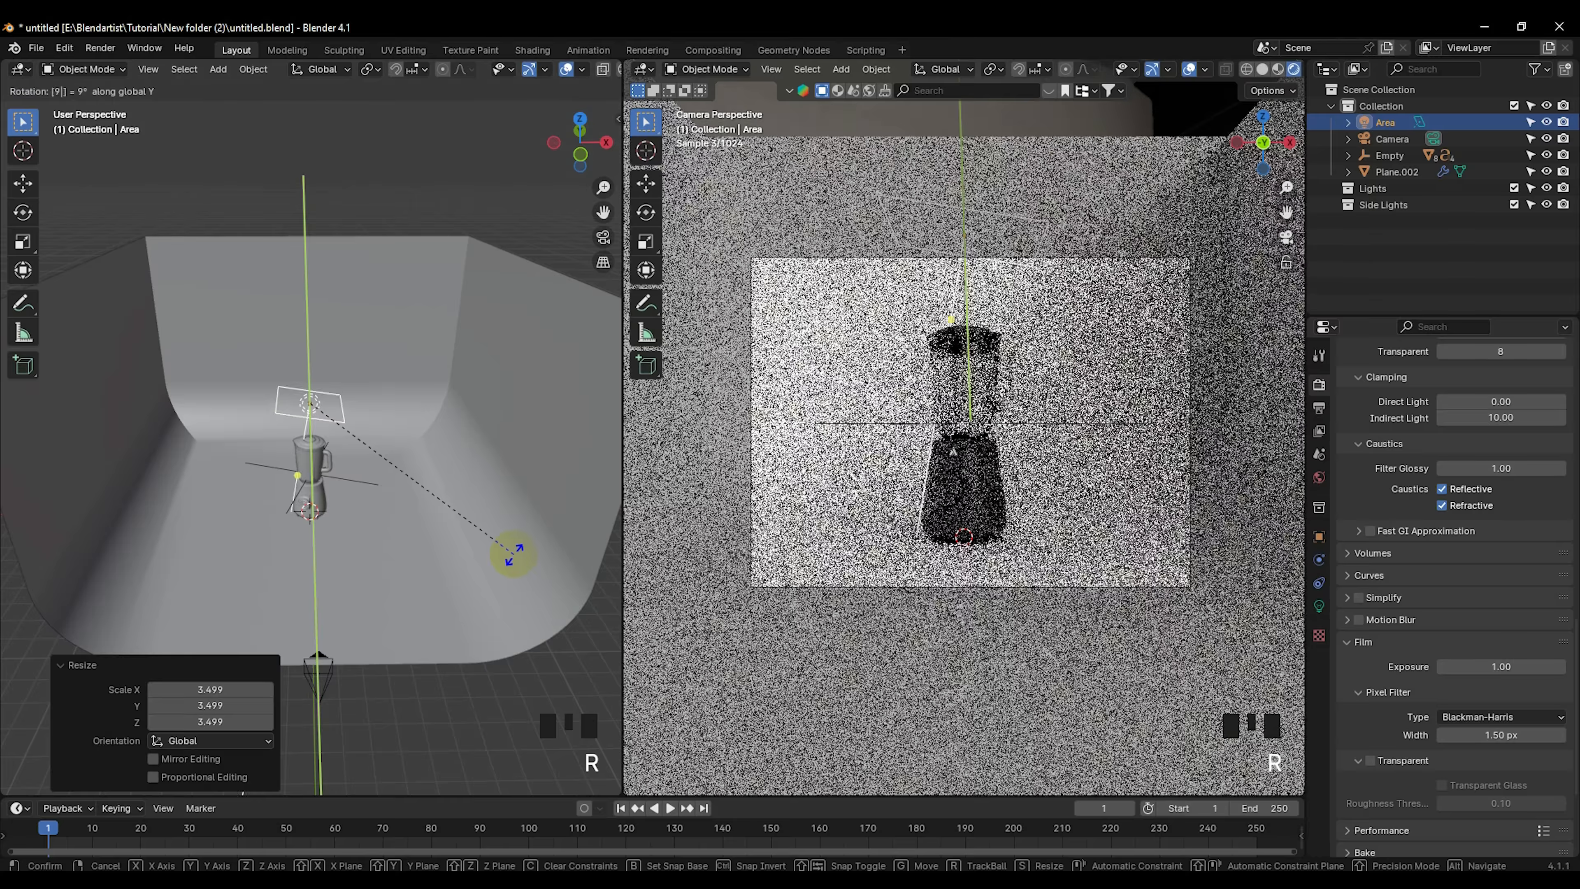
left_click(513, 553)
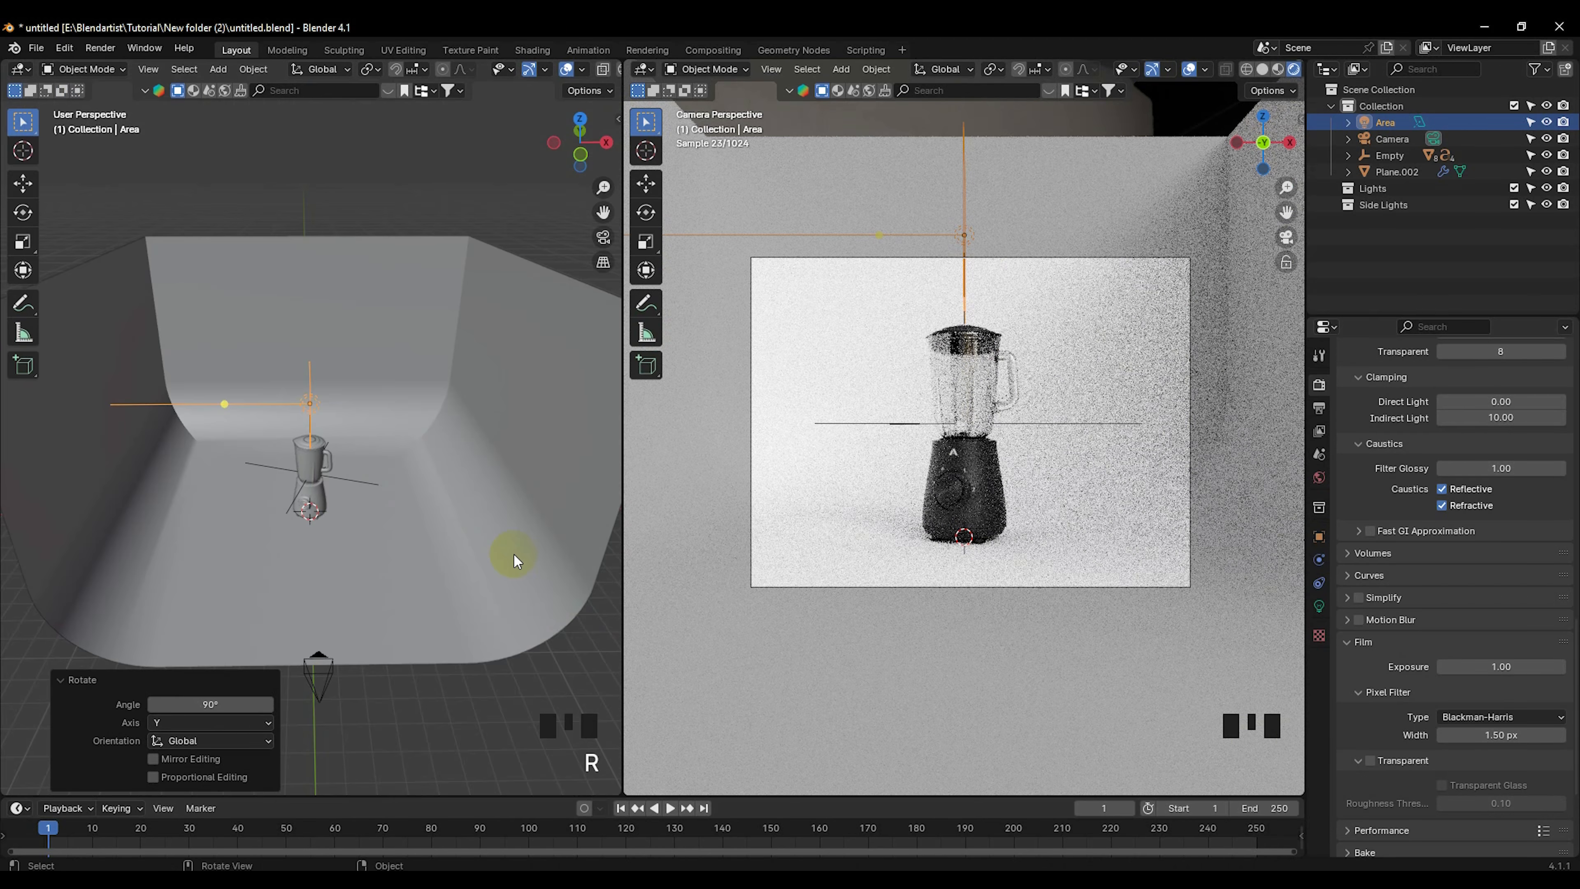
Step: Move the area light about 6 m along X to the blender's handle side, working from the top view
key("KP_7")
key("g")
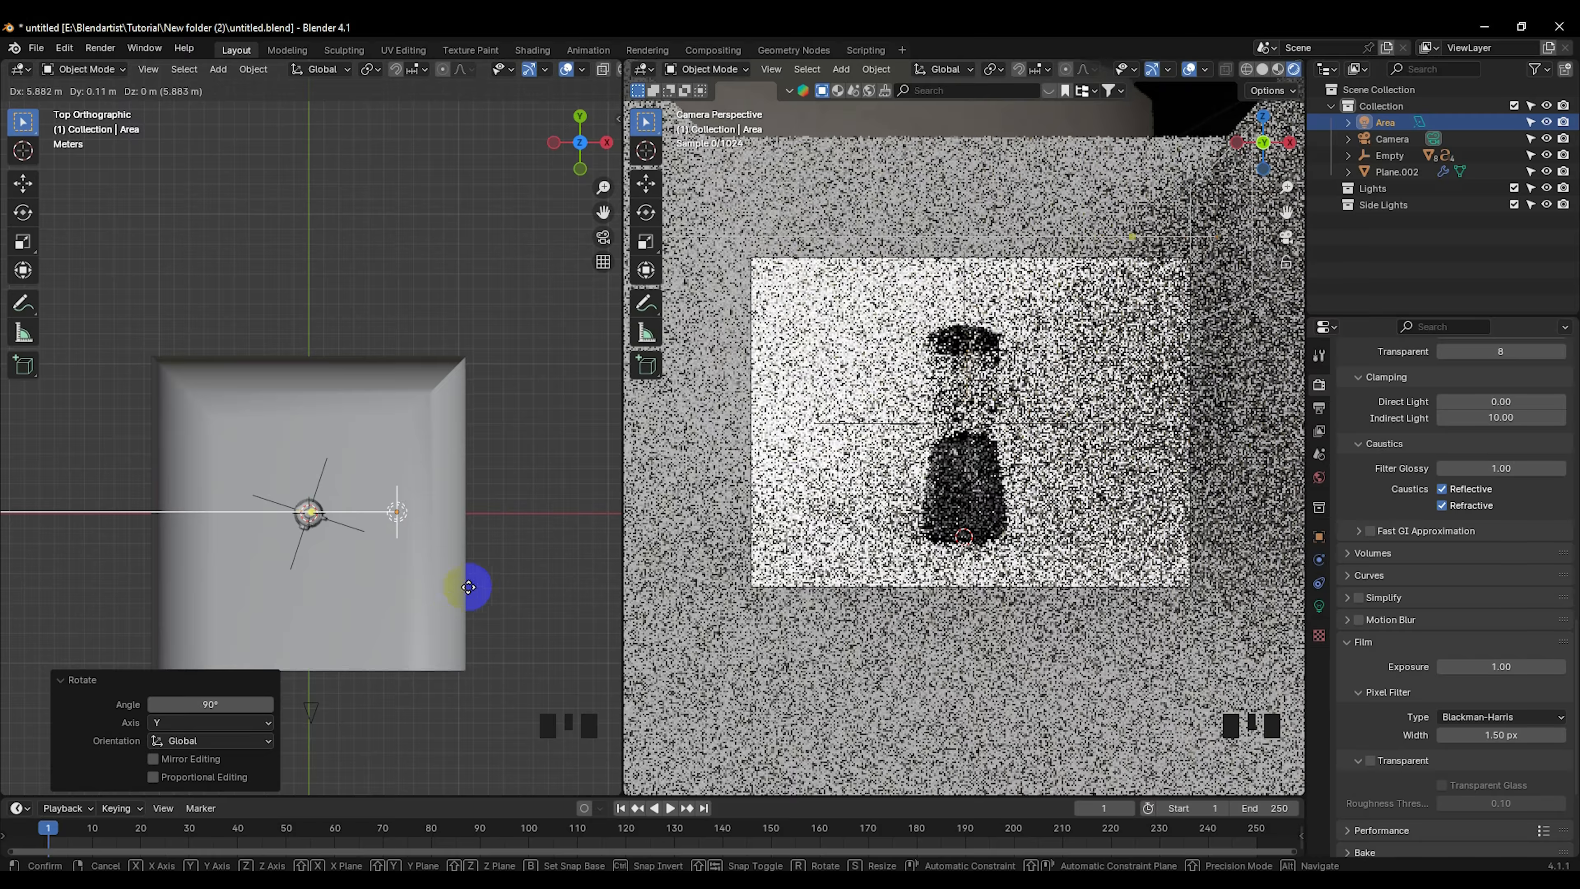
left_click(472, 590)
Step: Stretch the area light vertically, scaling it about 1.11 times along Z
key("KP_1")
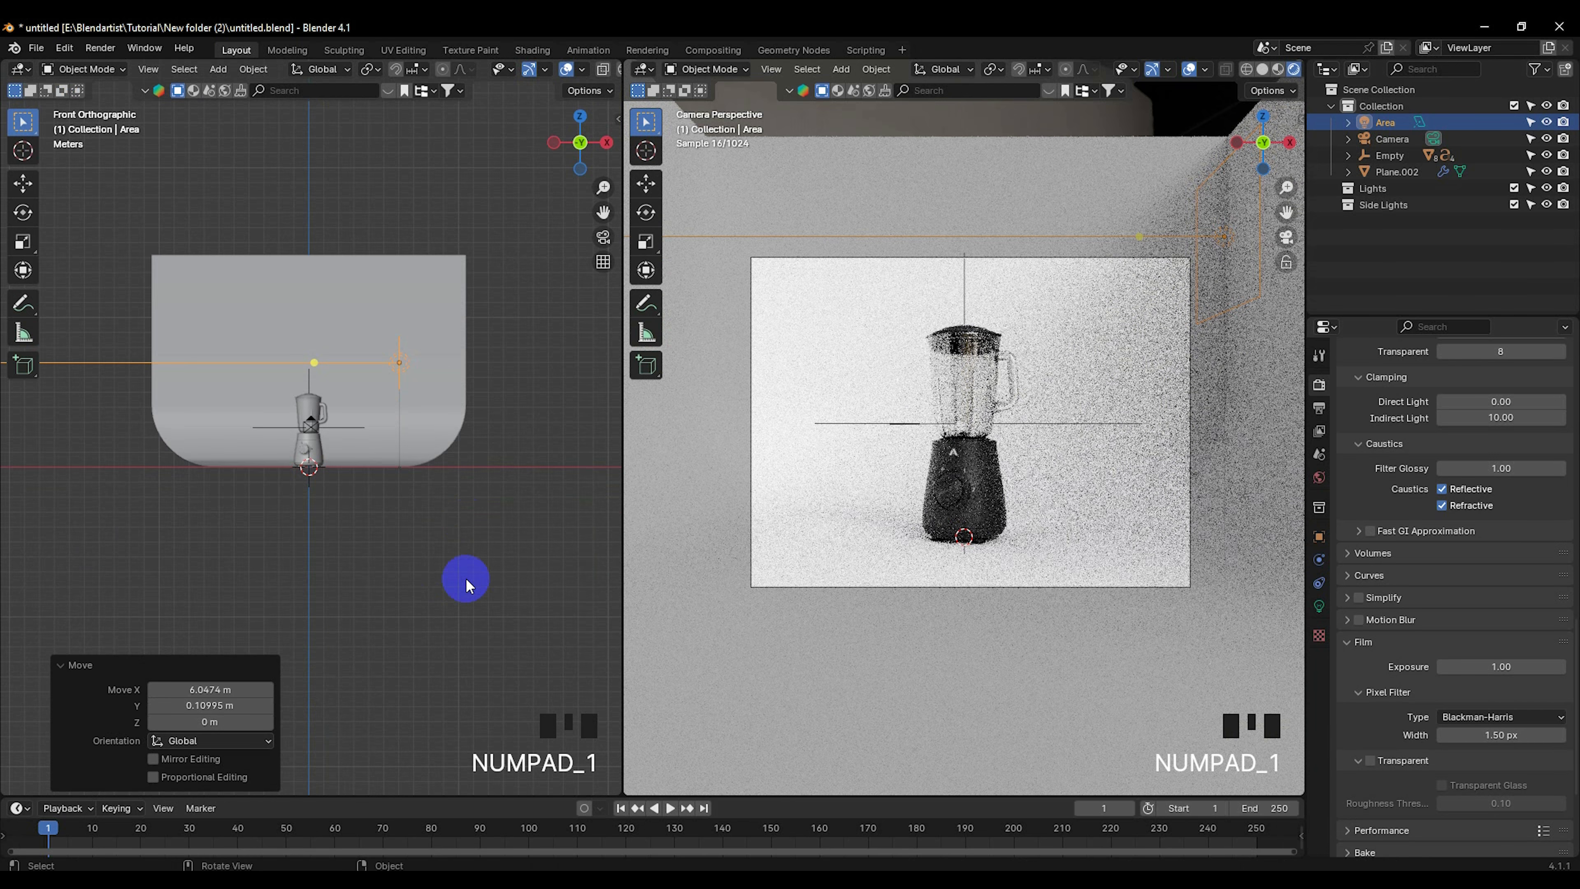
key("s")
left_click(510, 540)
middle_click_drag(510, 540, 465, 485)
key("s")
key("z")
left_click(501, 473)
Step: Lower the area light about 3.5 m along Z to the blender's height
key("g")
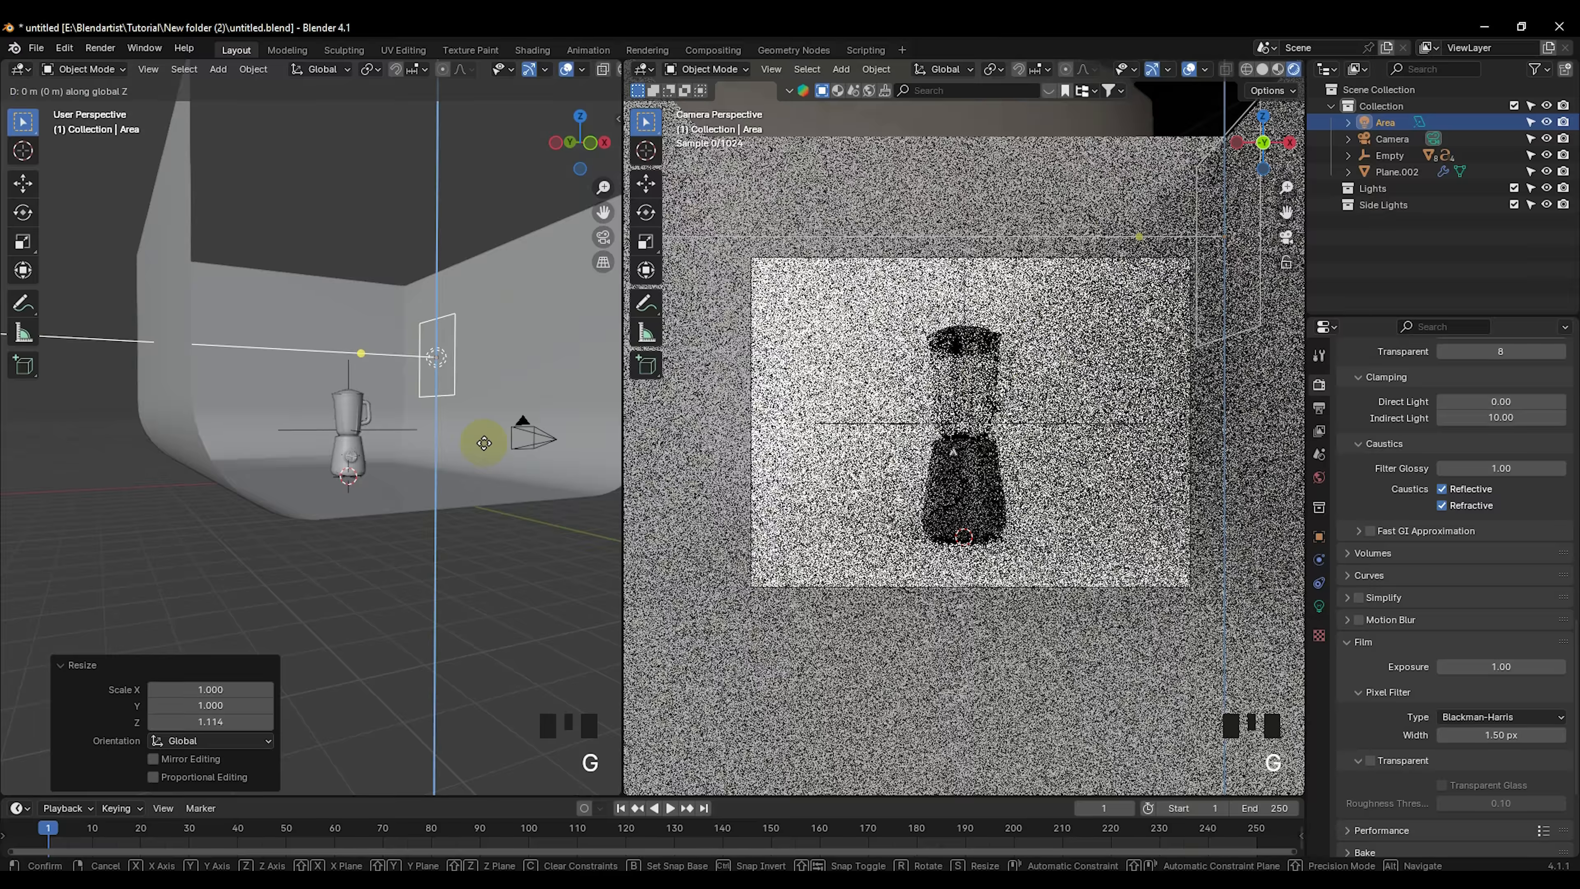
key("z")
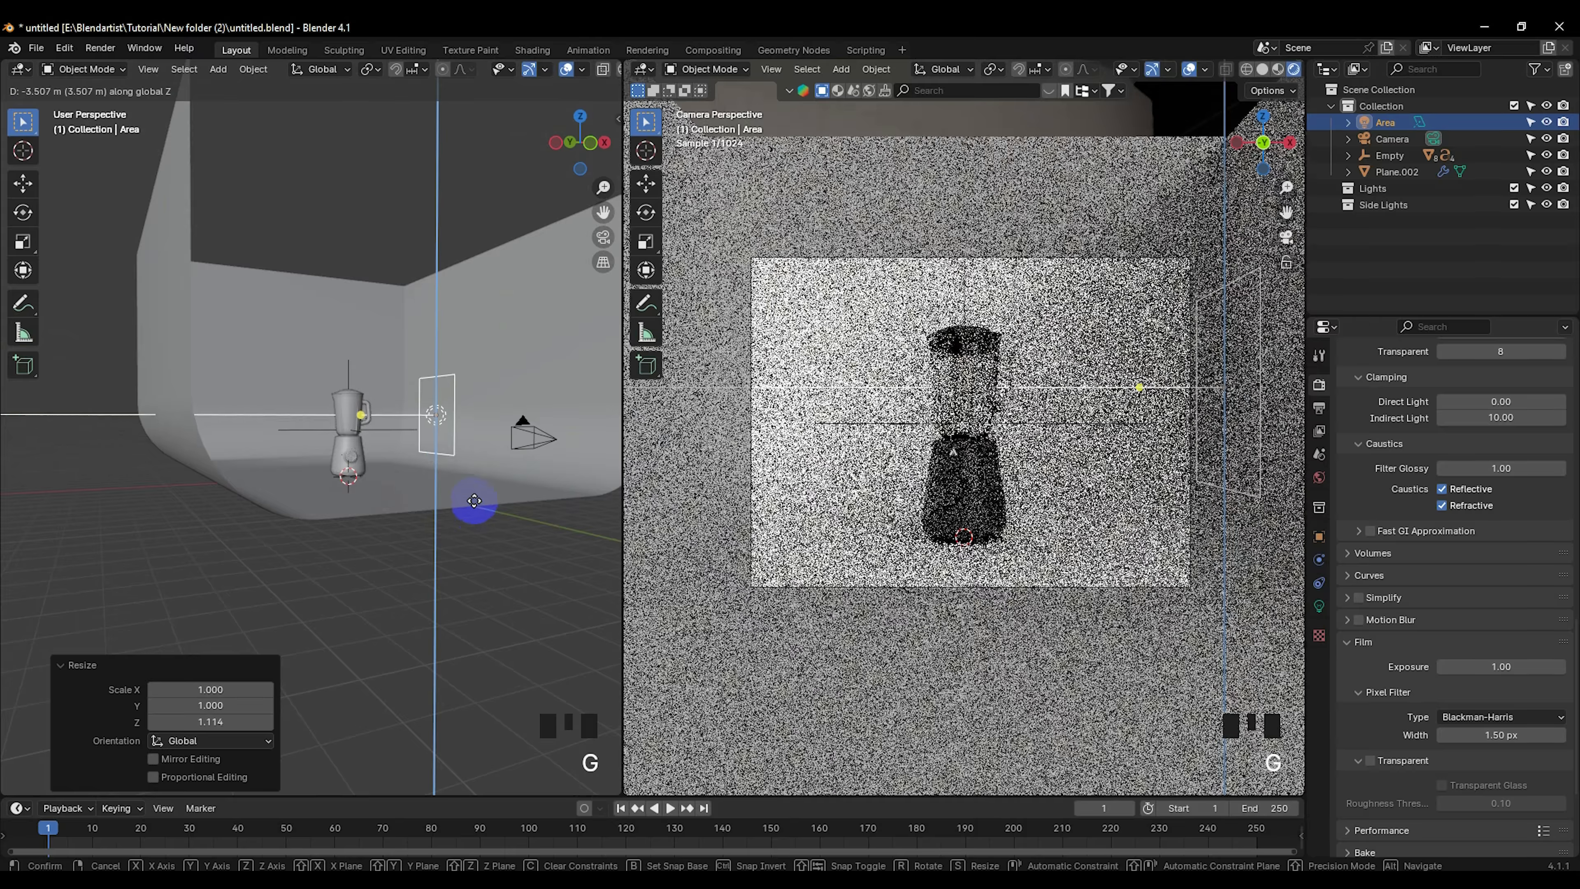
left_click(475, 509)
Step: Scale the area light about 1.18 times along Z and nudge it down about 0.16 m
key("s")
key("z")
left_click(494, 509)
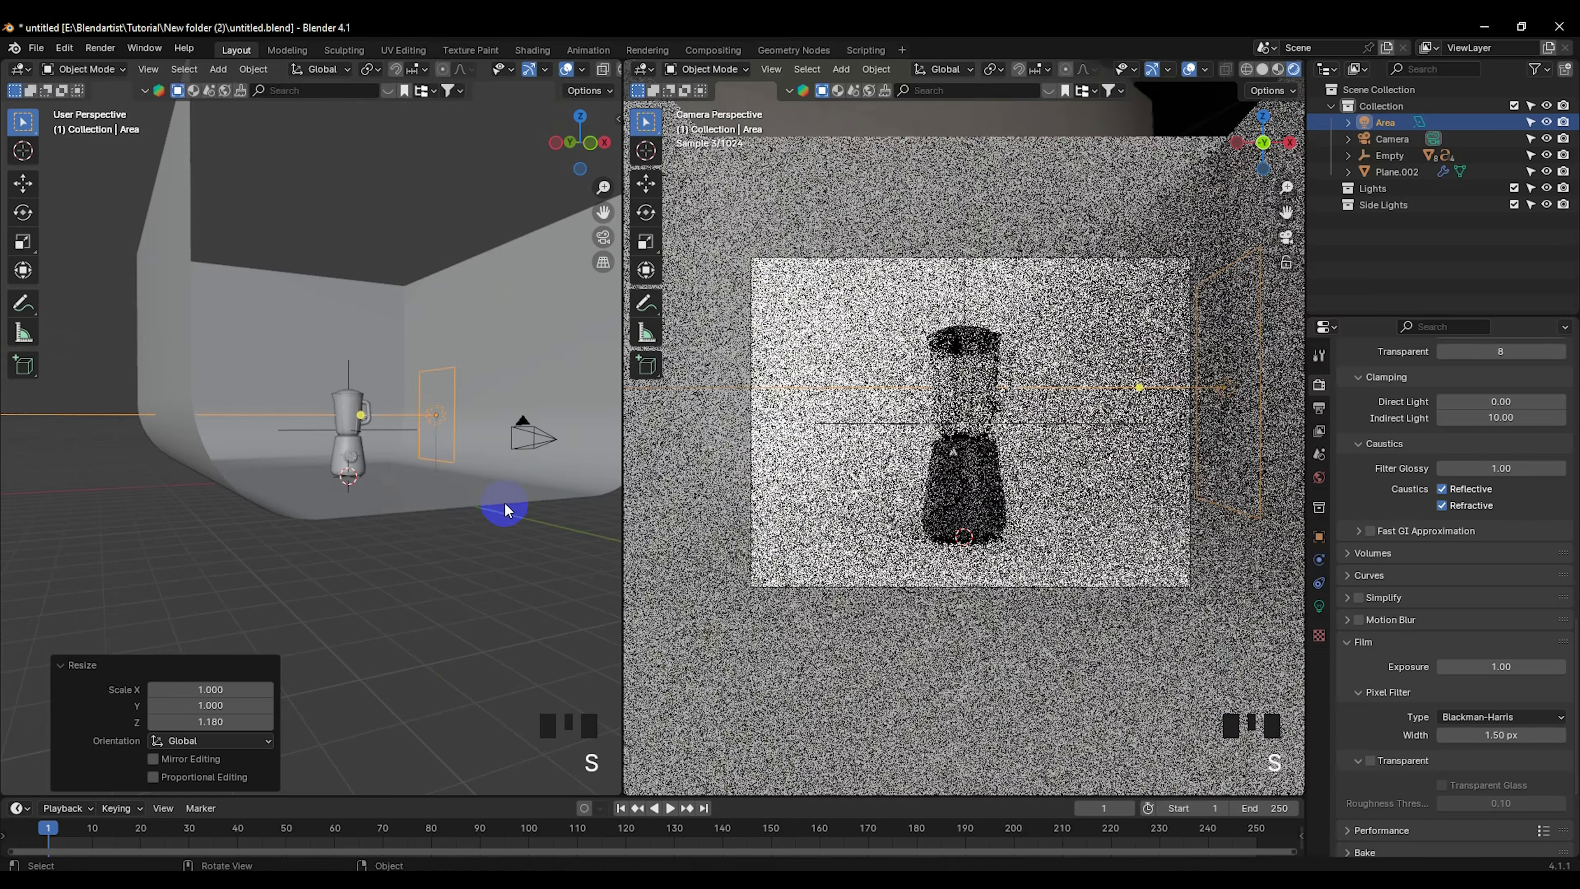
key("g")
key("z")
left_click(501, 518)
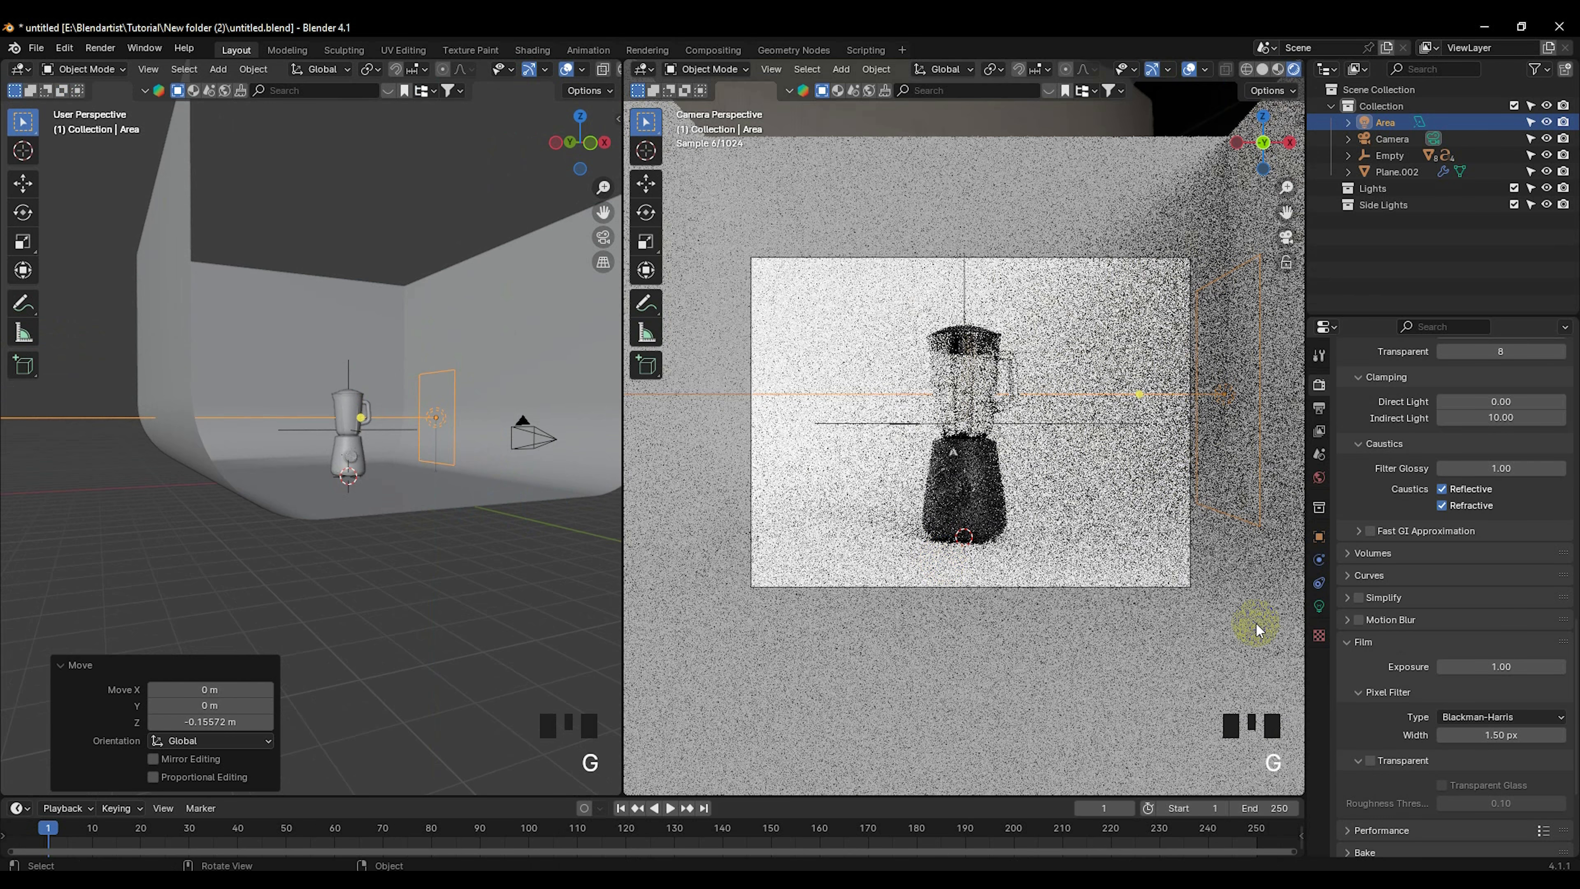
Step: Set the area light's power to 150 W
left_click(1340, 599)
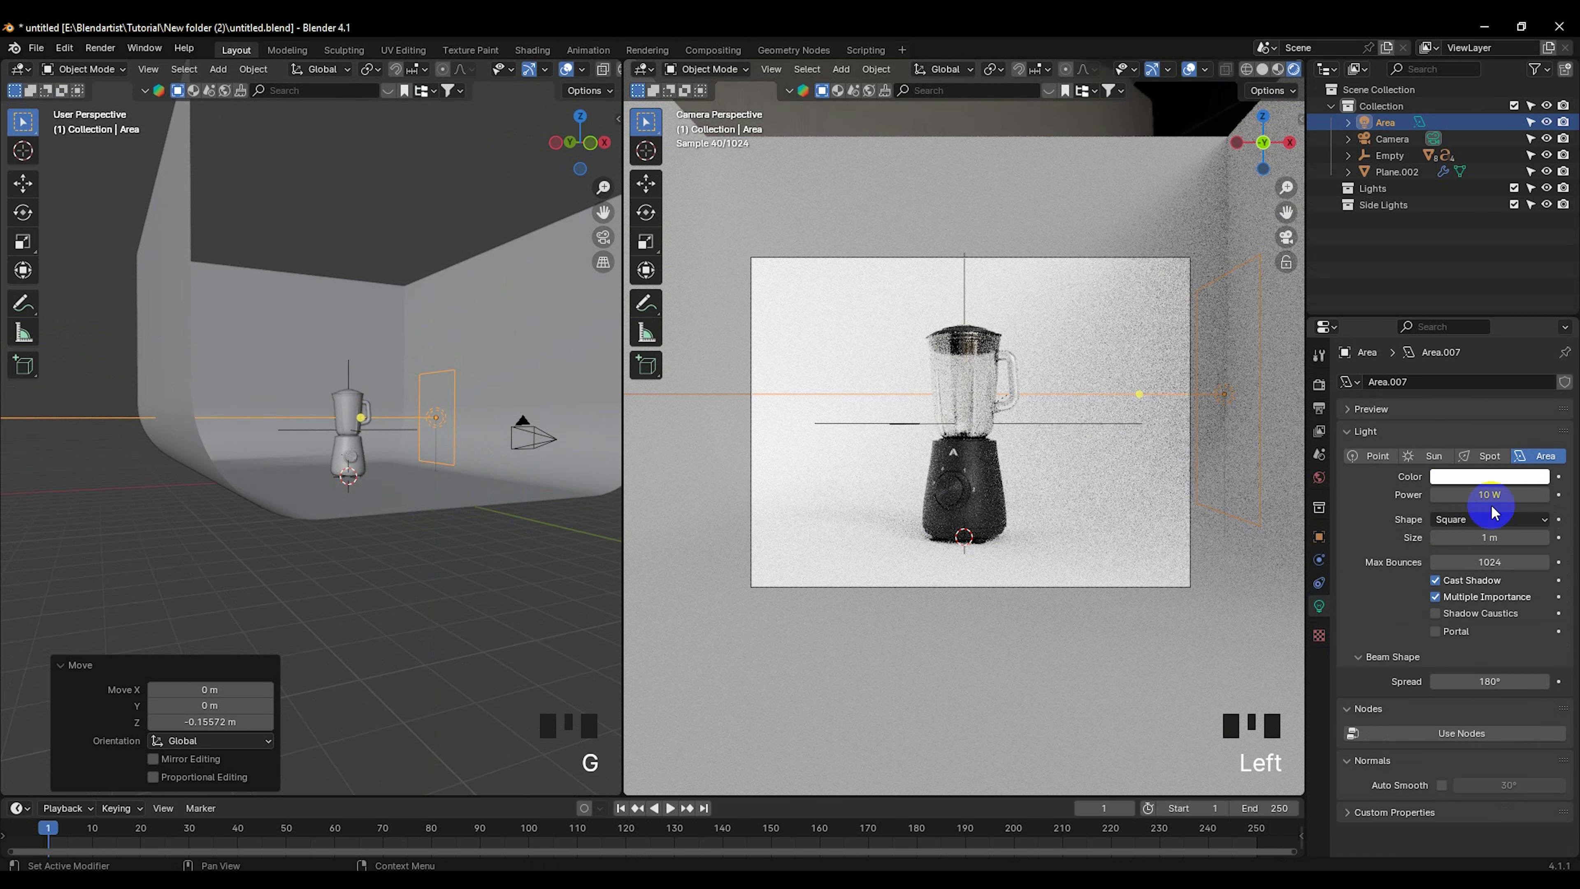
key("Return")
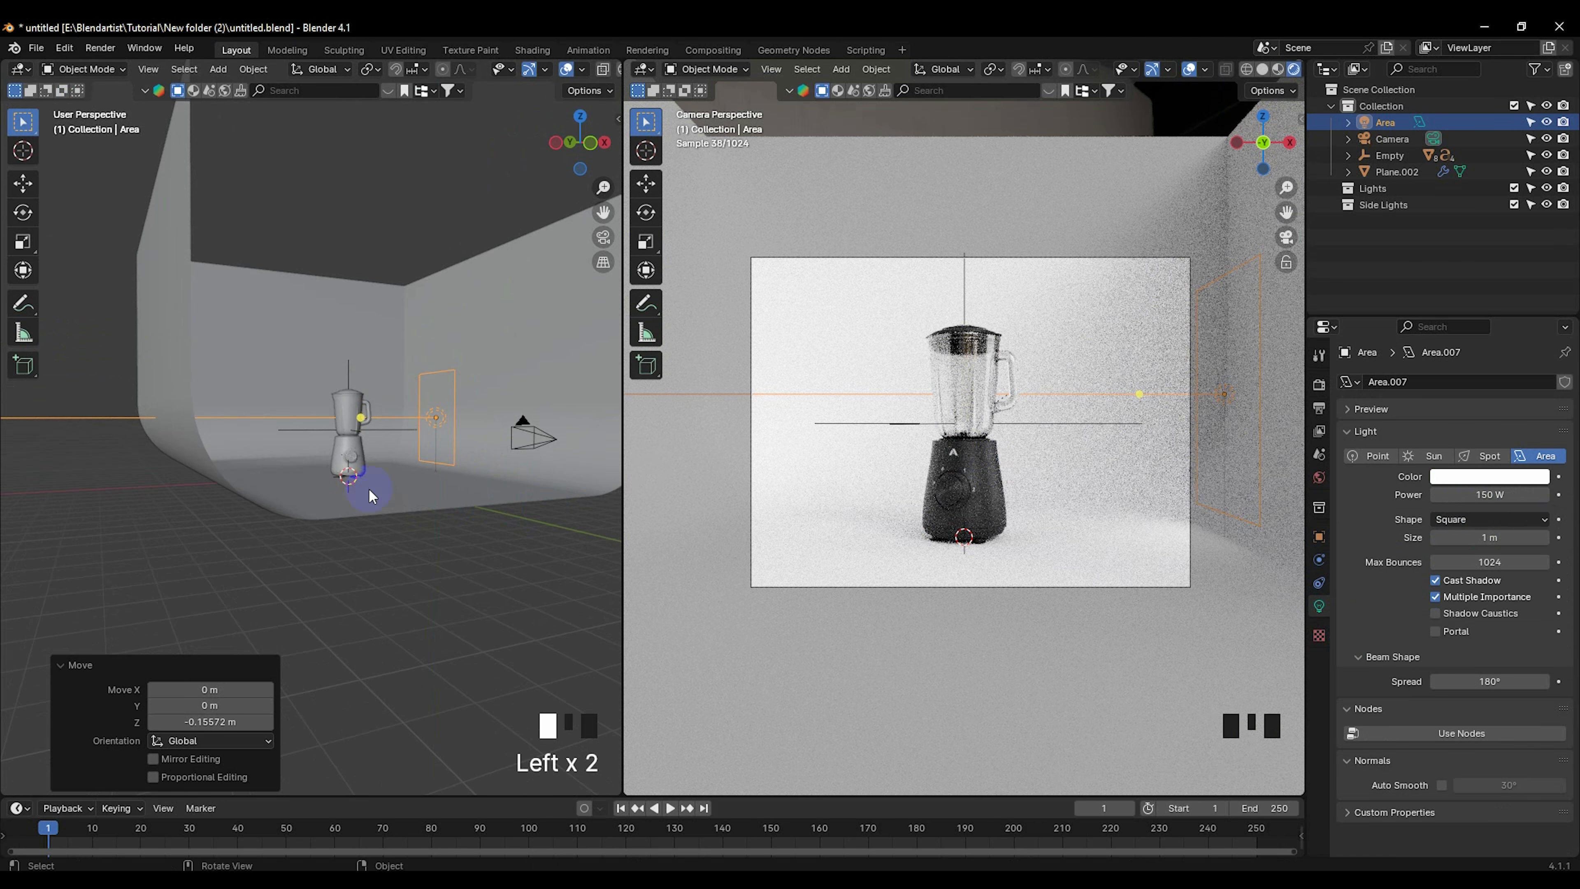
Step: Duplicate the area light and move the copy about -12 m along X to the blender's opposite side
middle_click_drag(370, 496, 313, 541)
key("KP_7")
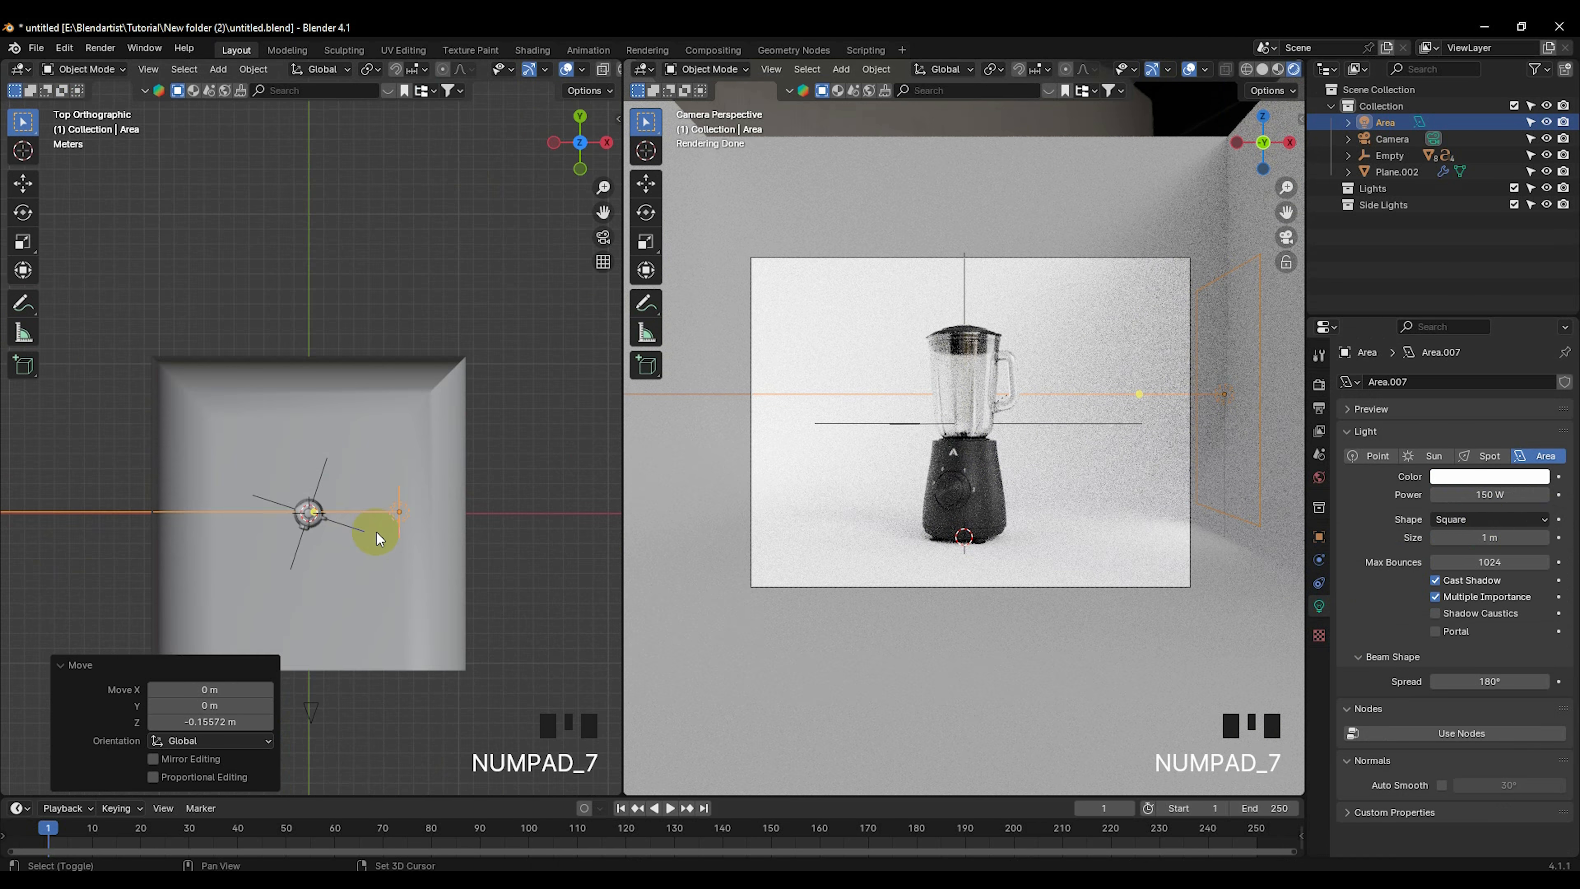
key("shift+d")
key("x")
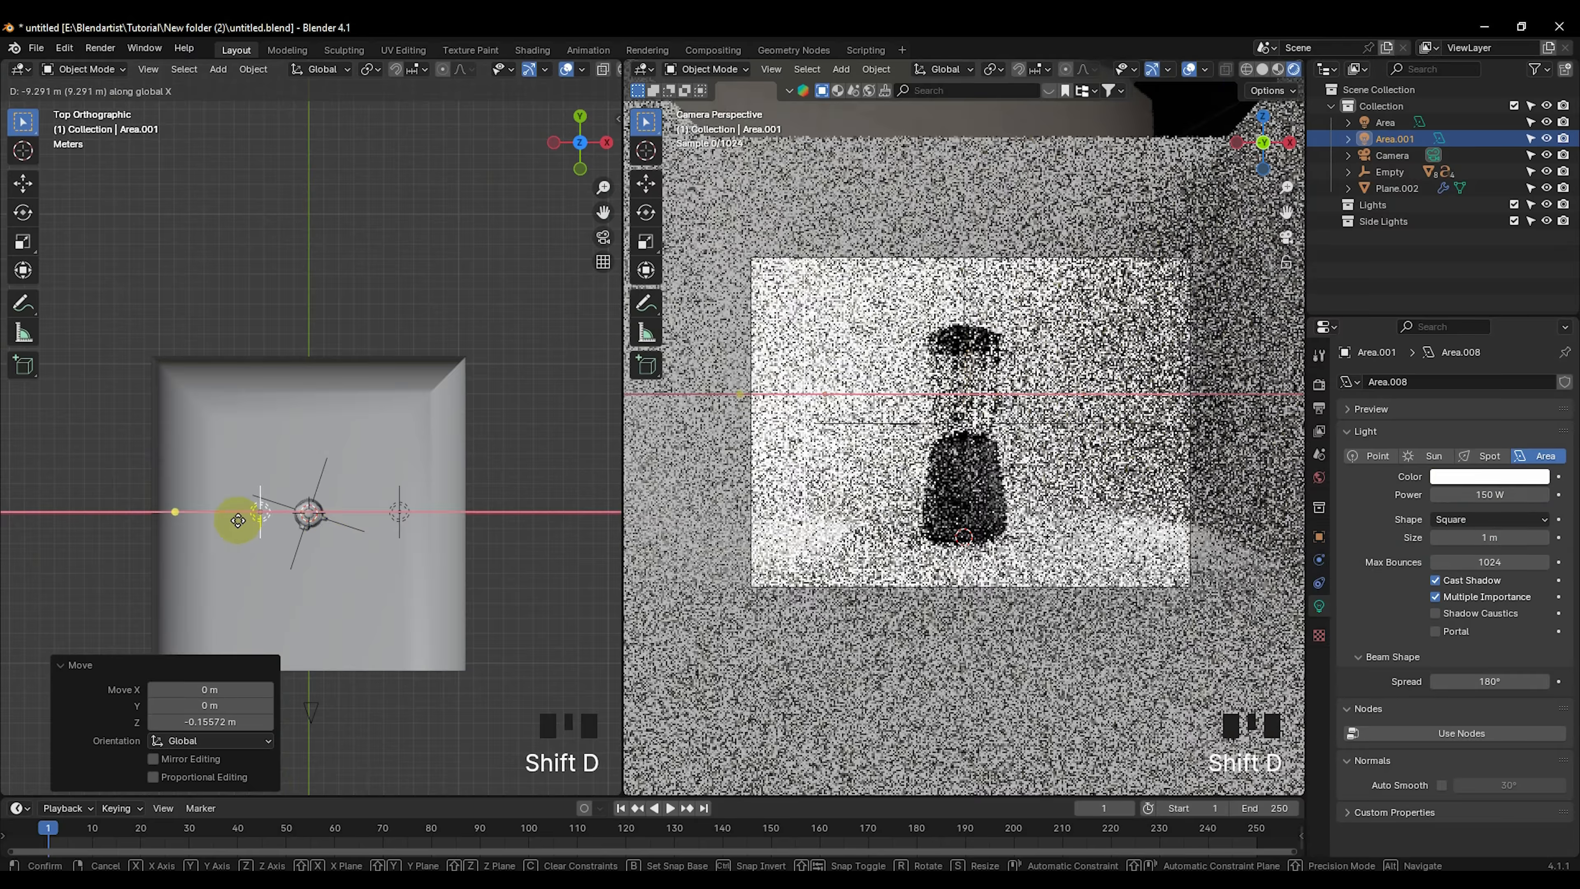
left_click(209, 520)
Step: Rotate the duplicated light 180° around Z to face the blender and check it in the camera view
key("r")
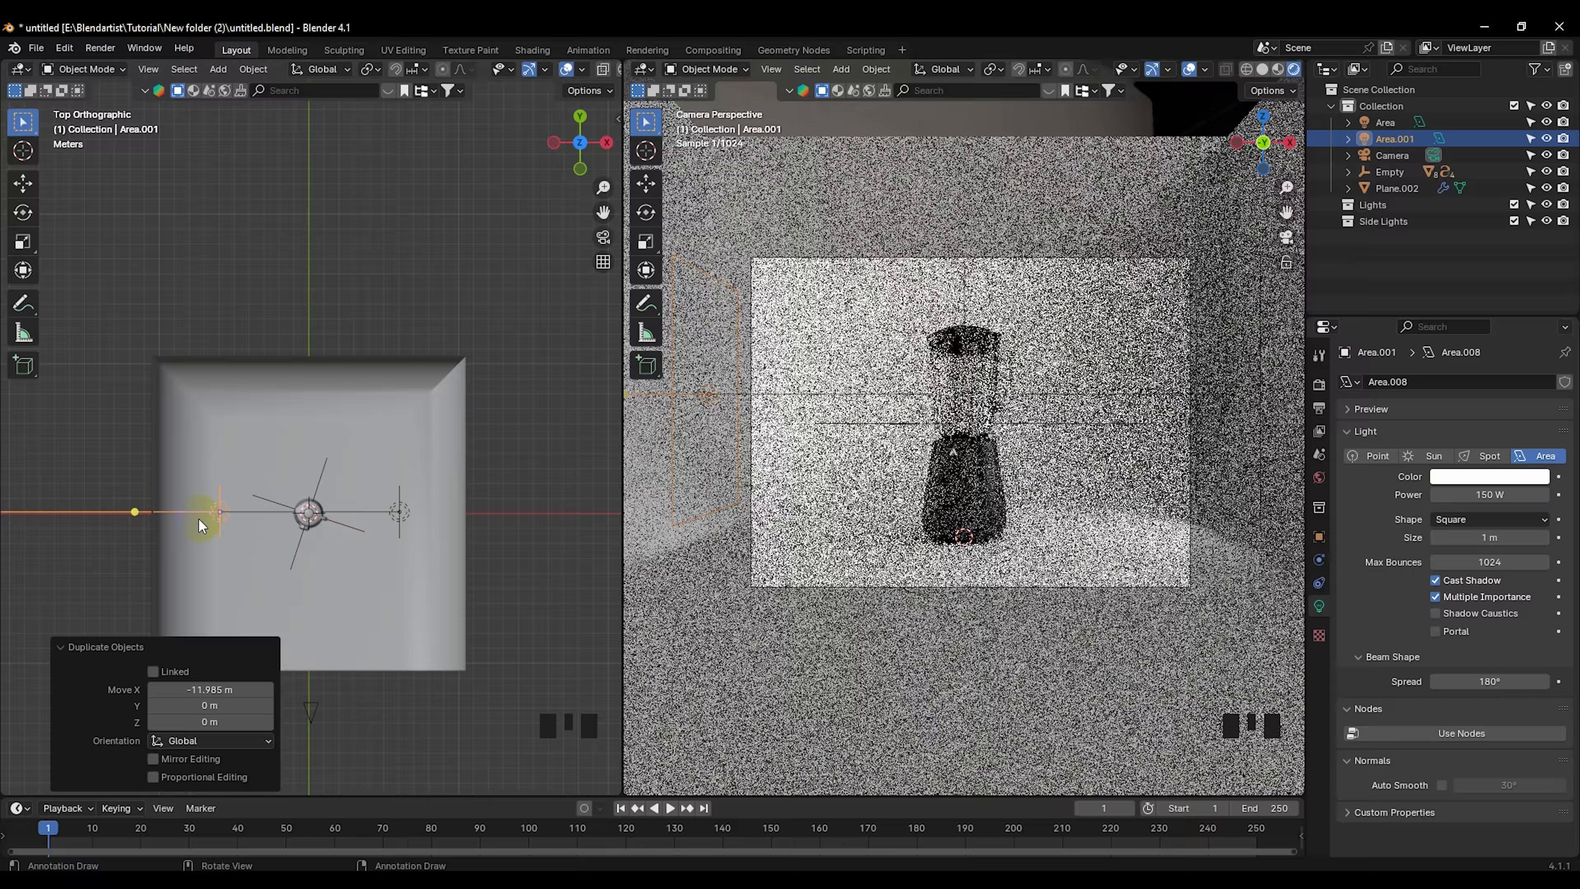
type("z")
type("180")
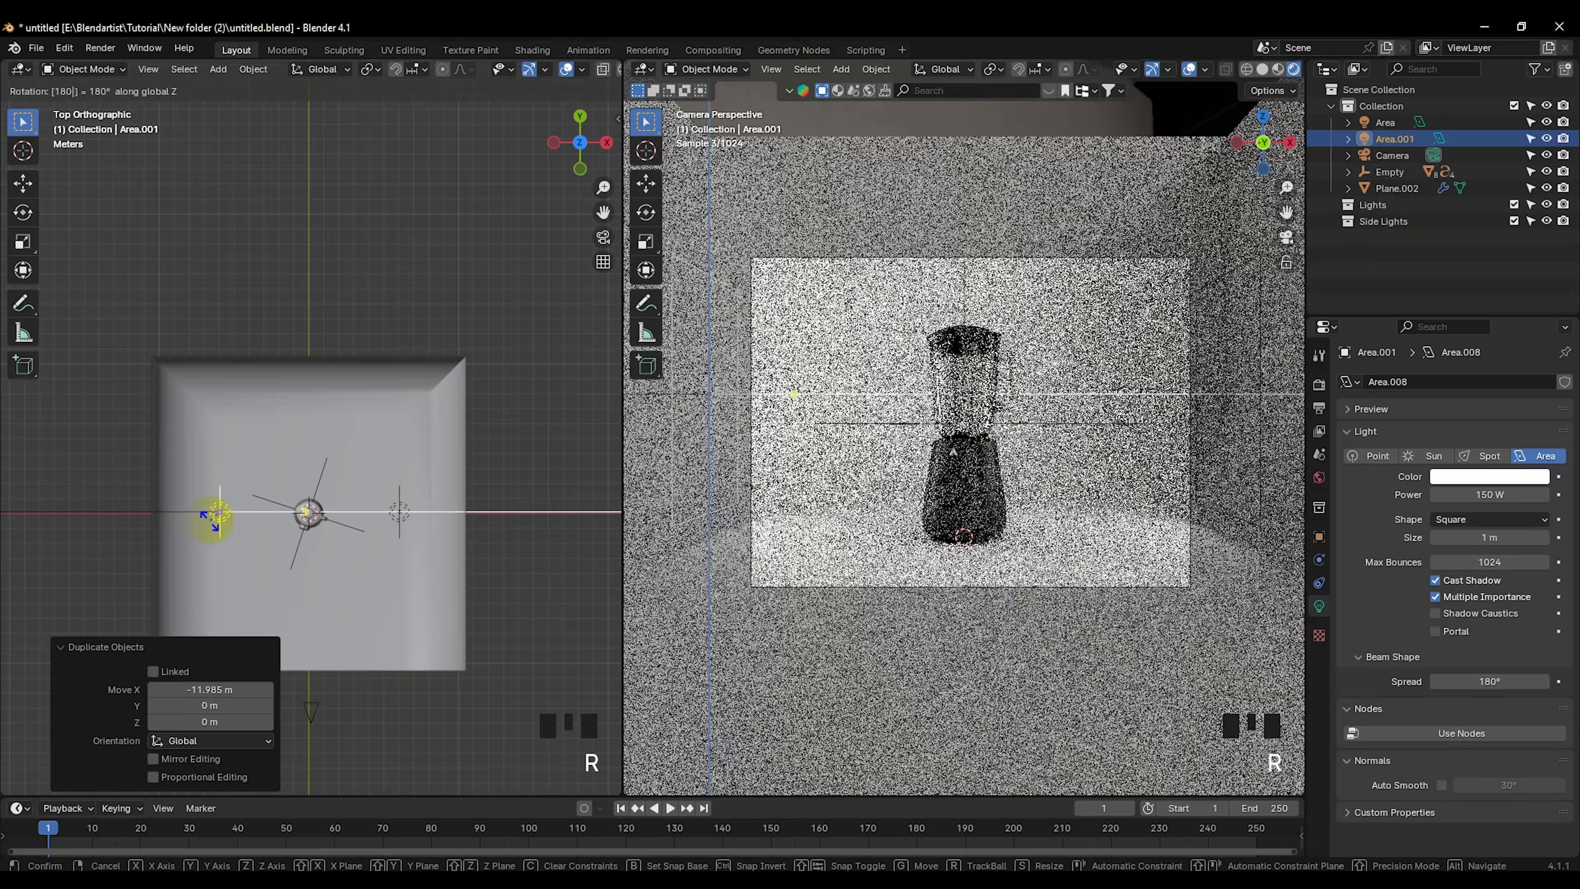
left_click(210, 521)
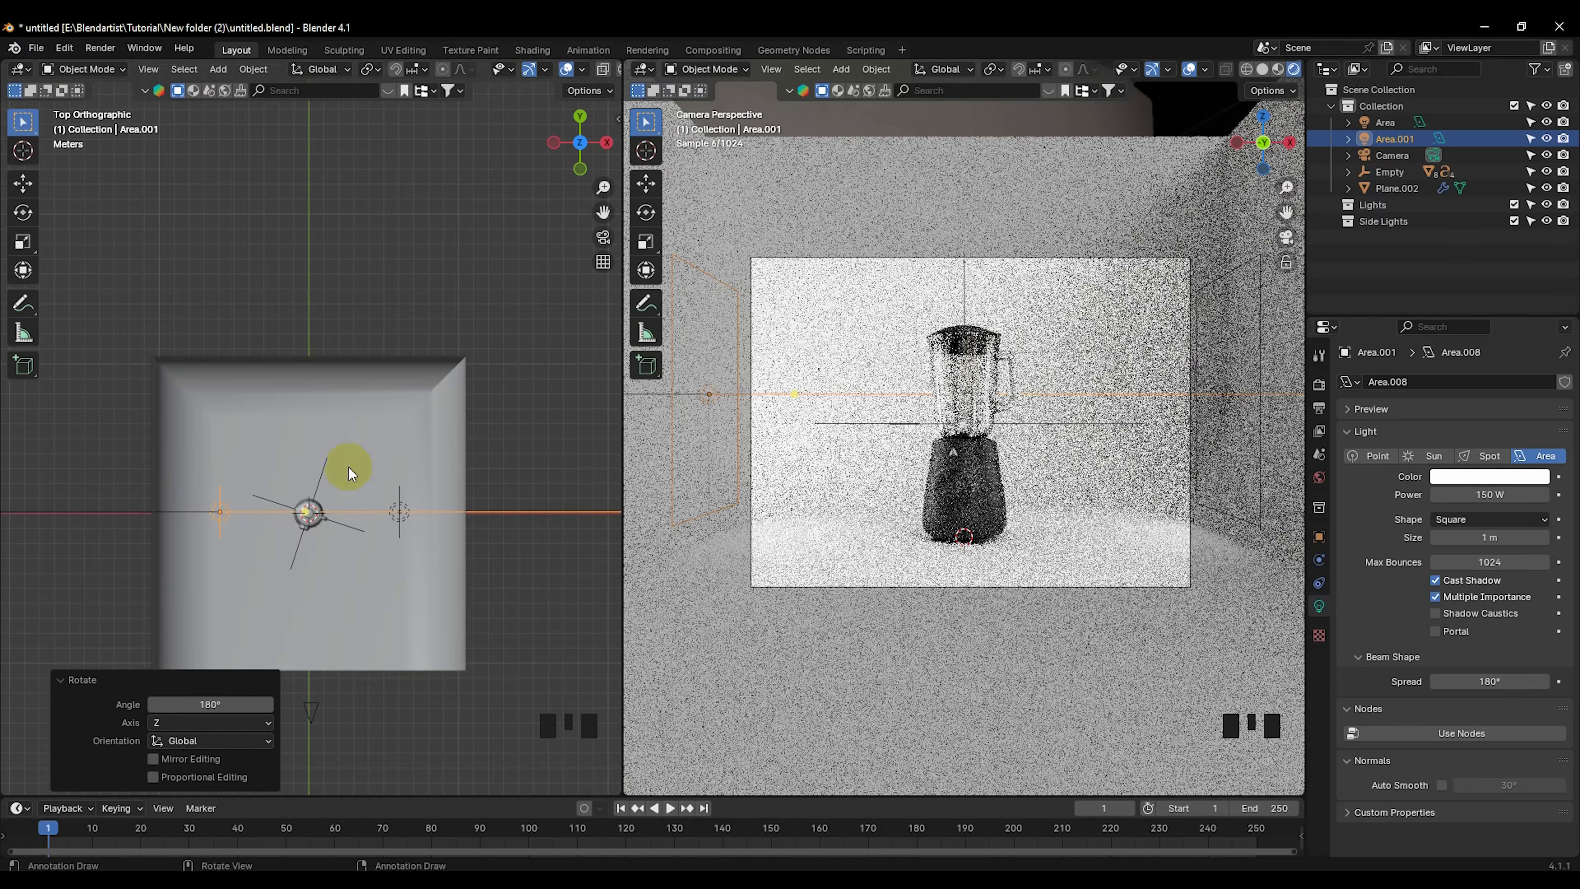
scroll(945, 525, "up", 2)
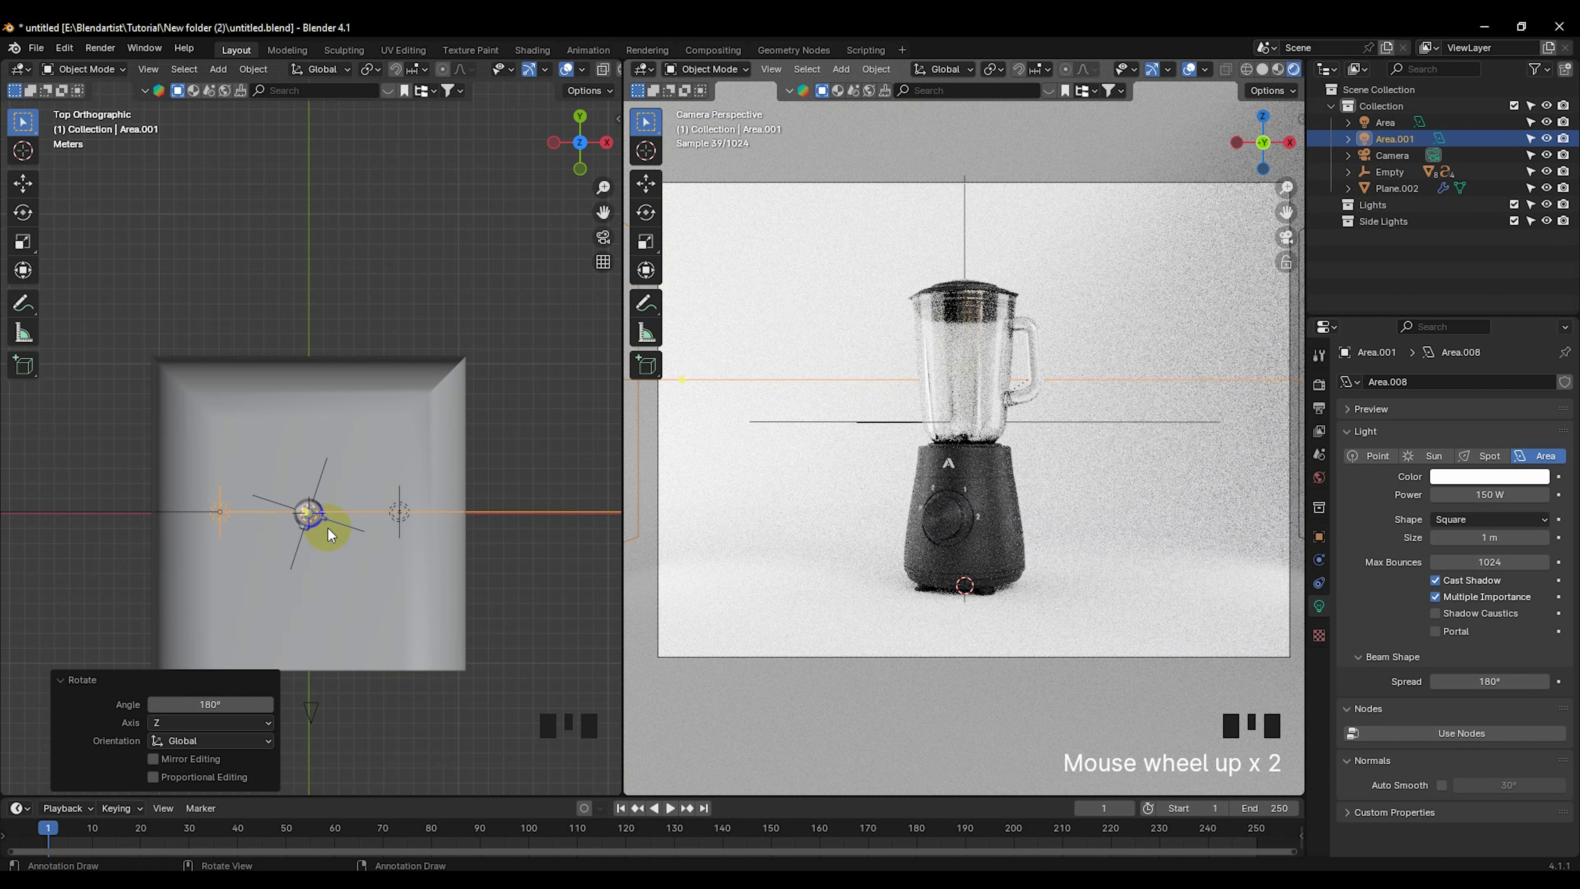
Step: Duplicate the +X side light, place the copy about -3.17 m along X and 6.89 m up, and rotate it about -90° to face down
scroll(328, 528, "down", 2)
key("KP_1")
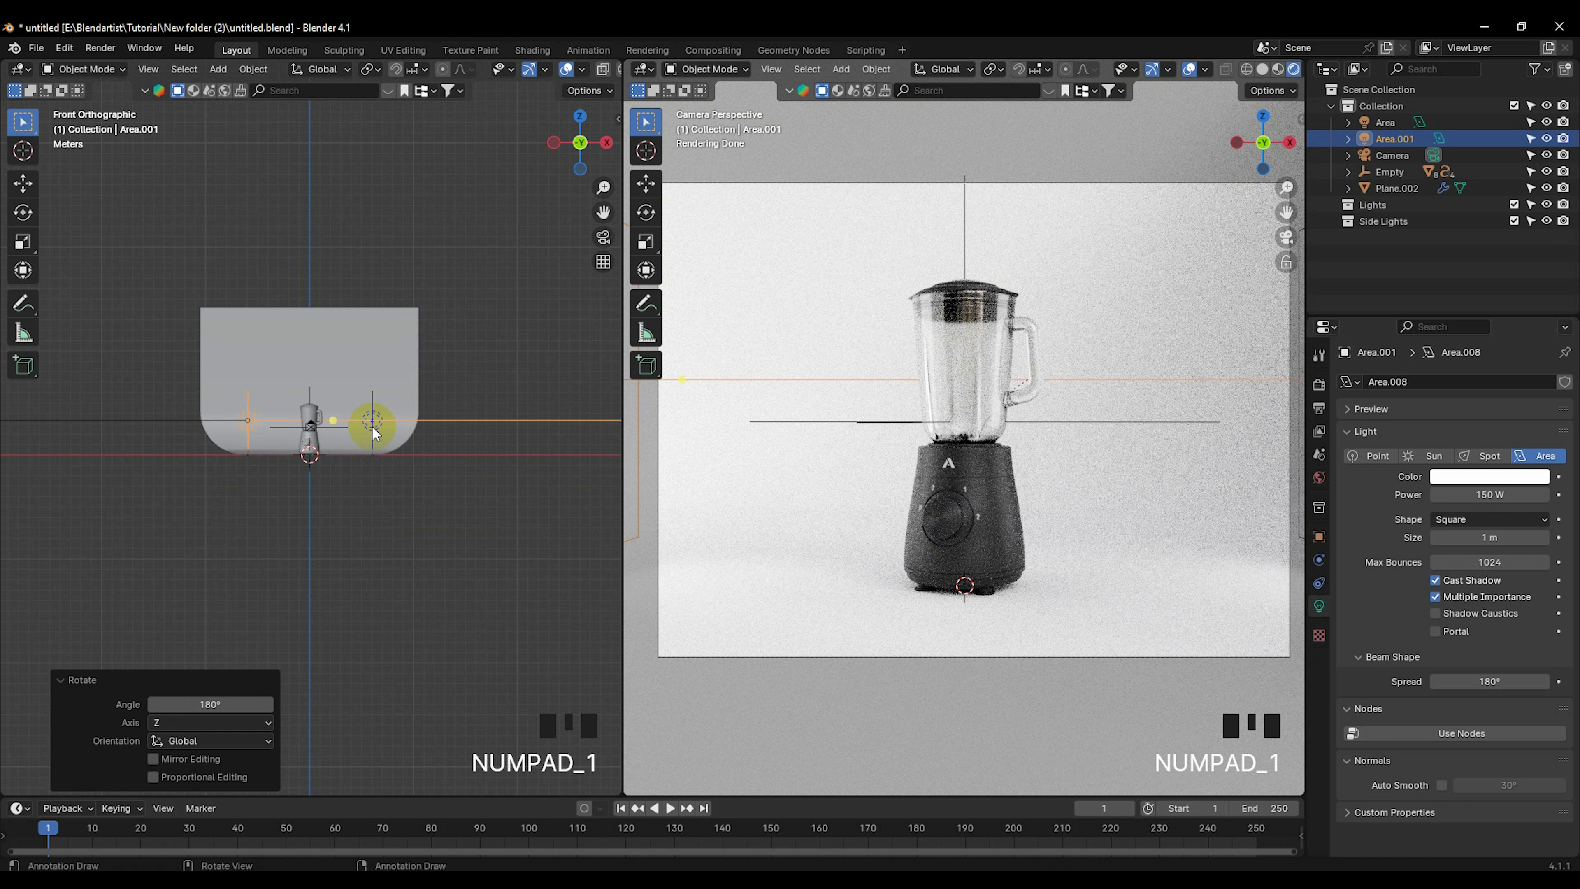
left_click(373, 430)
key("shift+d")
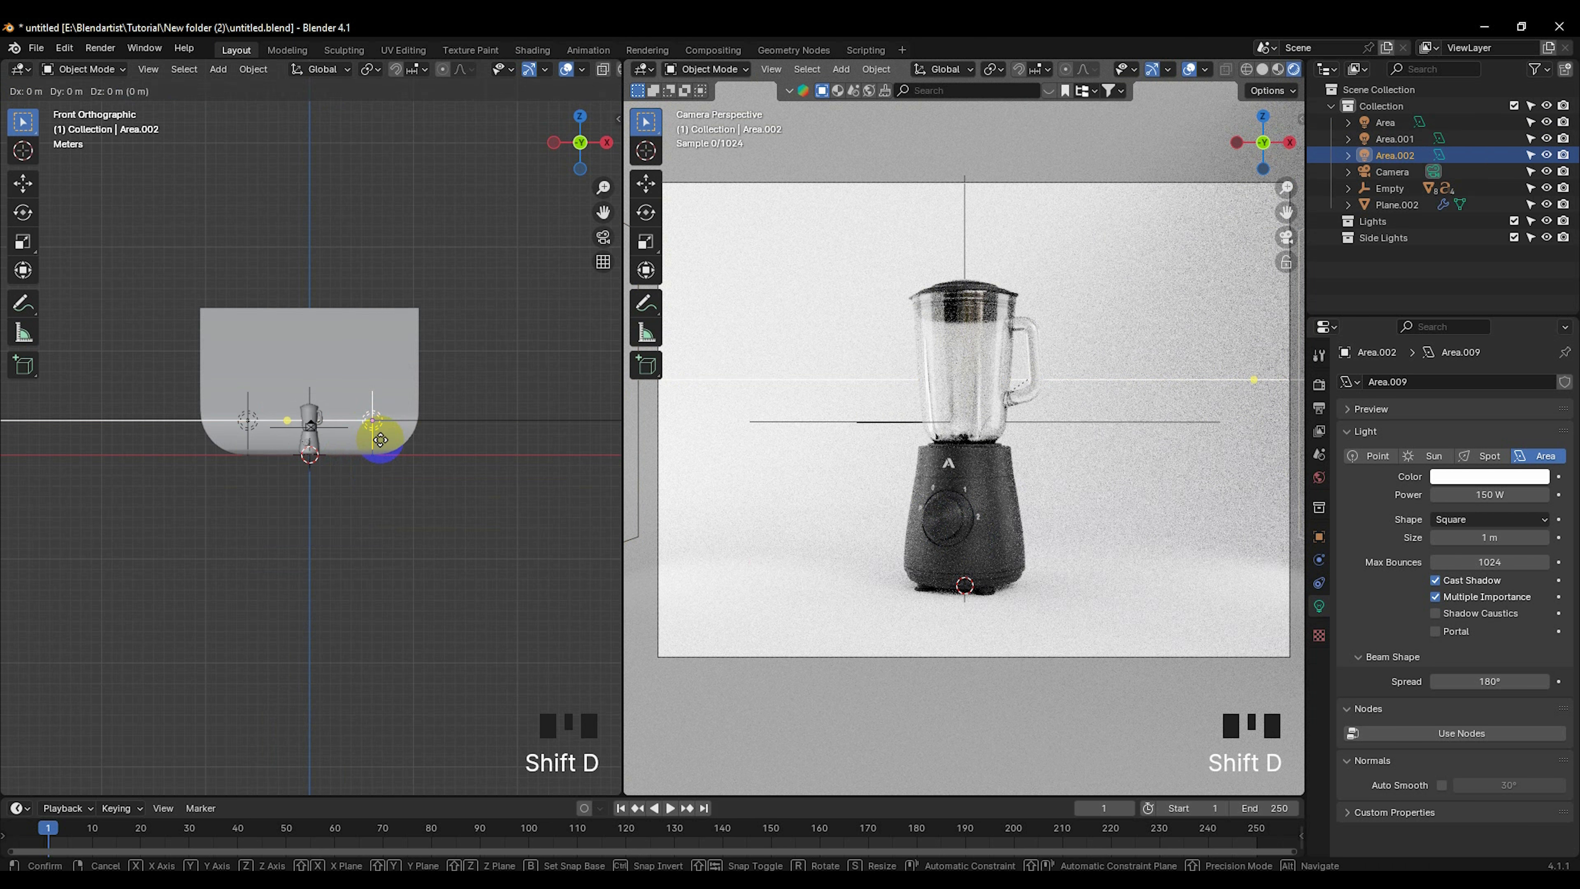
left_click(350, 374)
key("r")
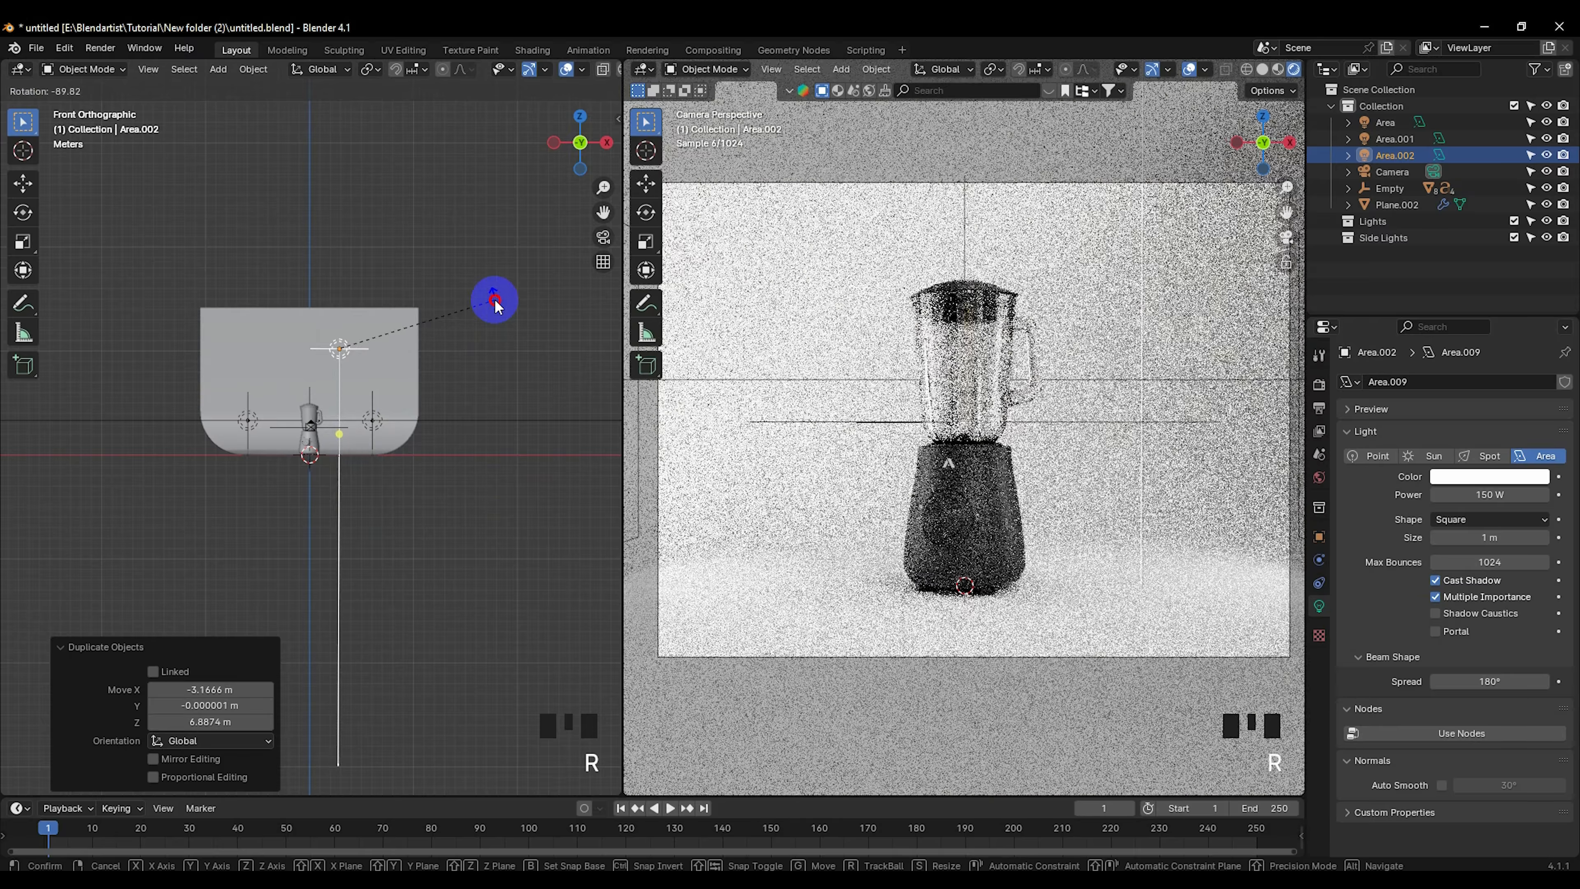
left_click(496, 304)
Step: Move the overhead light about 5.6 m along Y towards the backdrop wall and scale it about 2.06 times
key("KP_7")
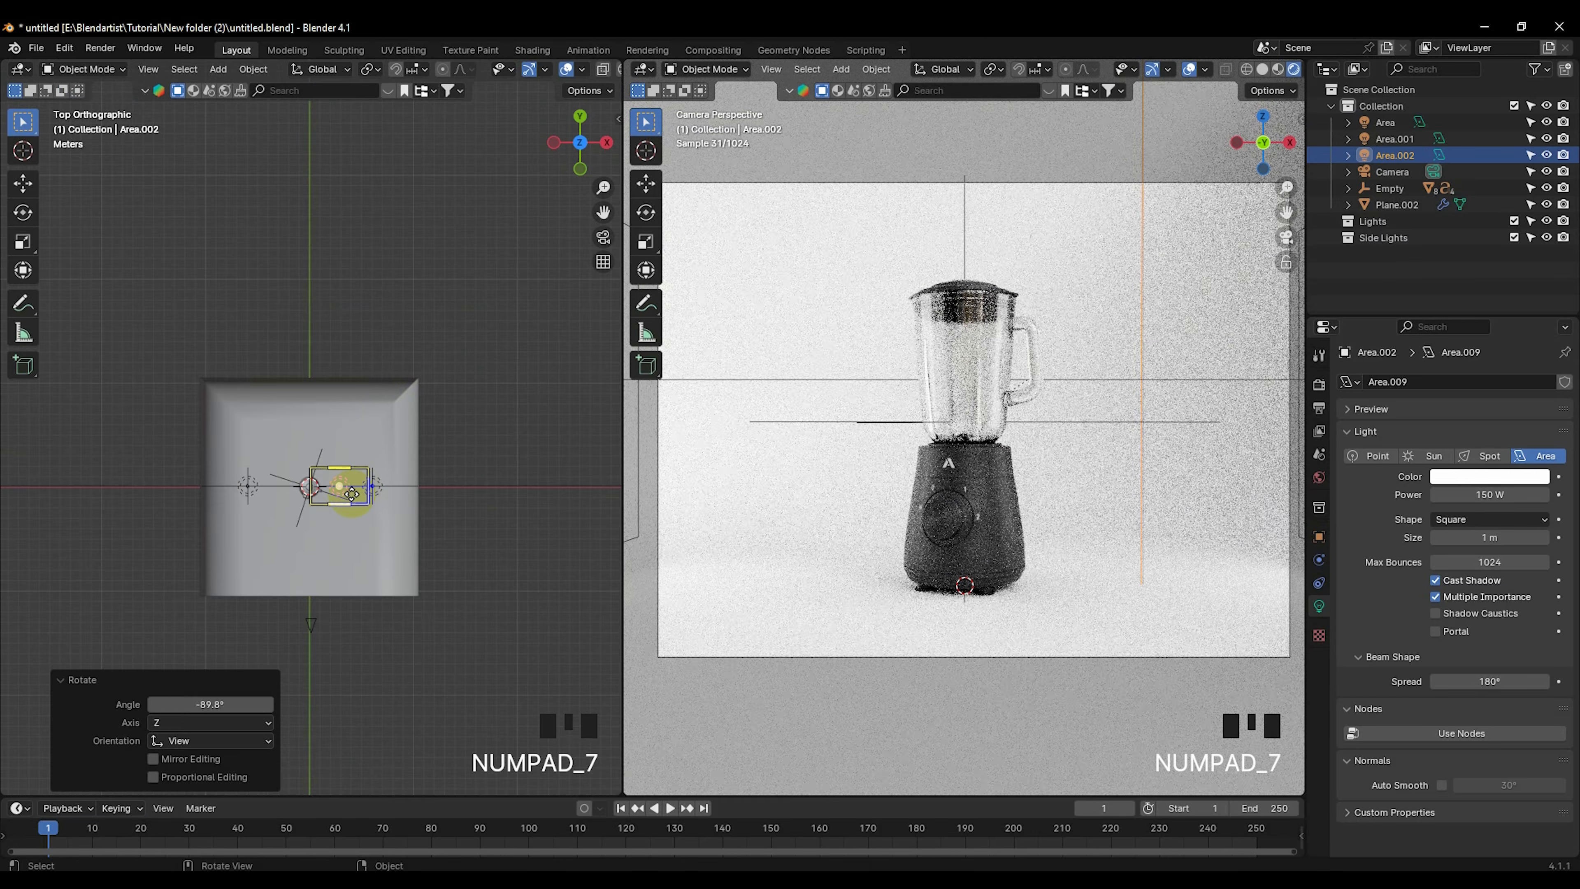
key("g")
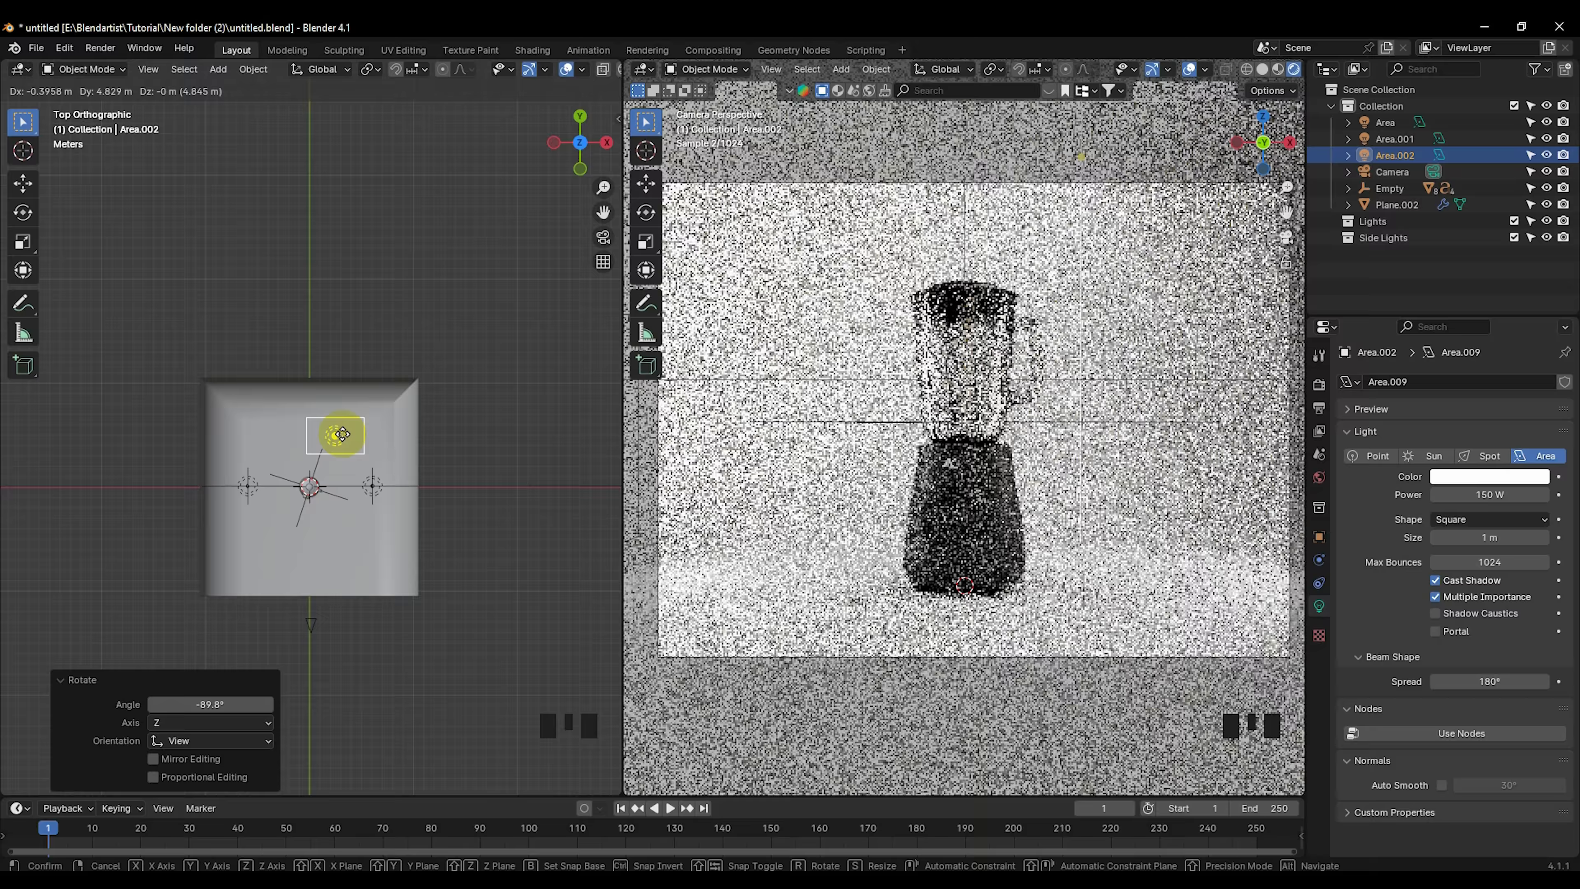
left_click(347, 432)
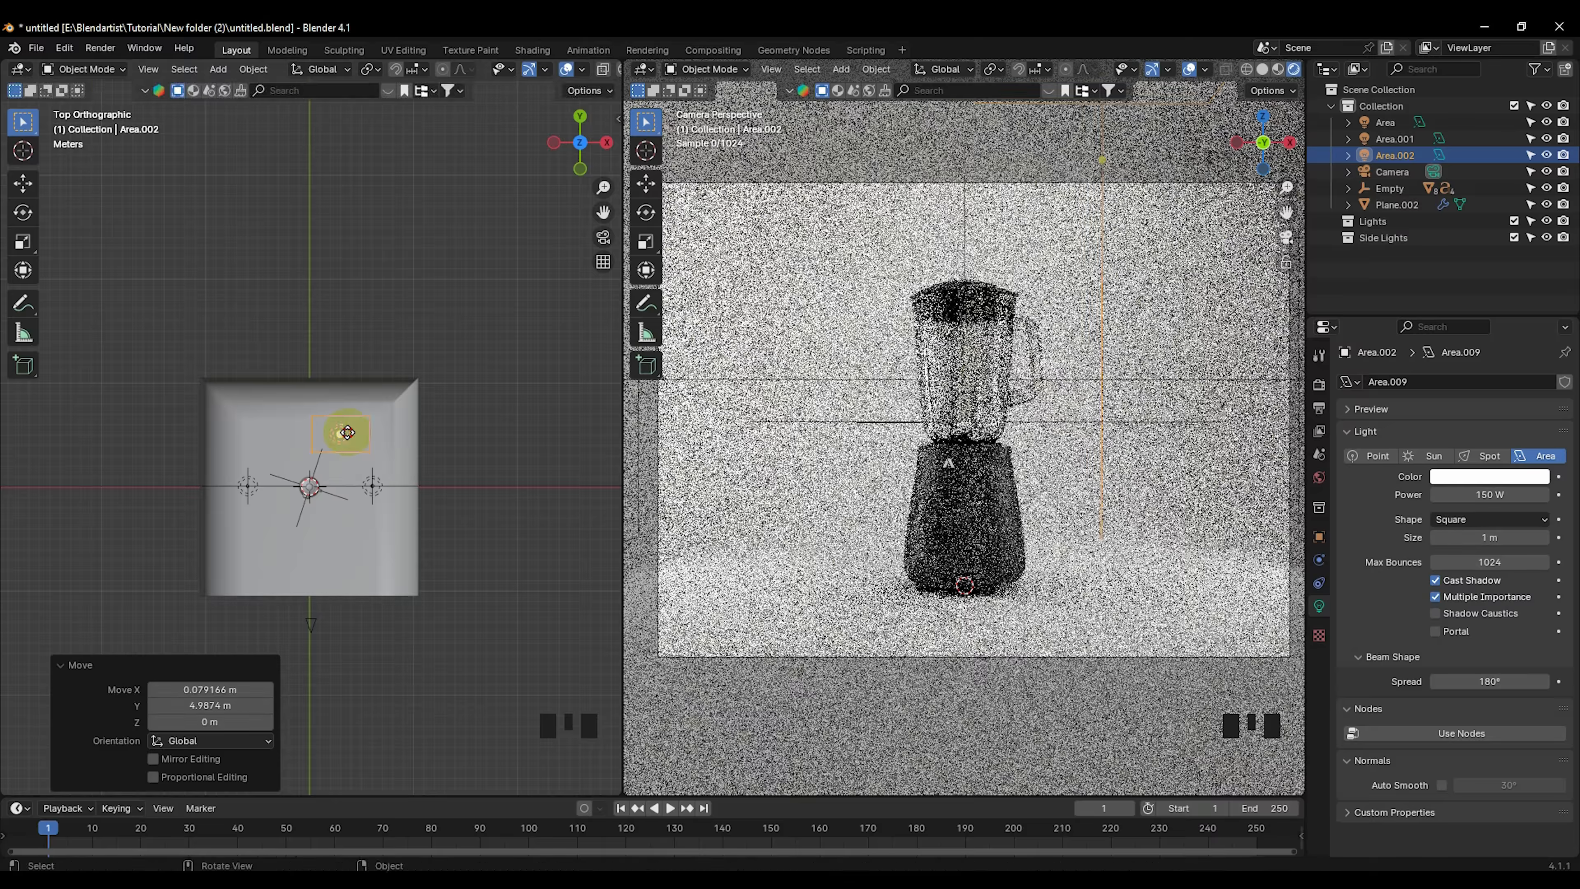
key("s")
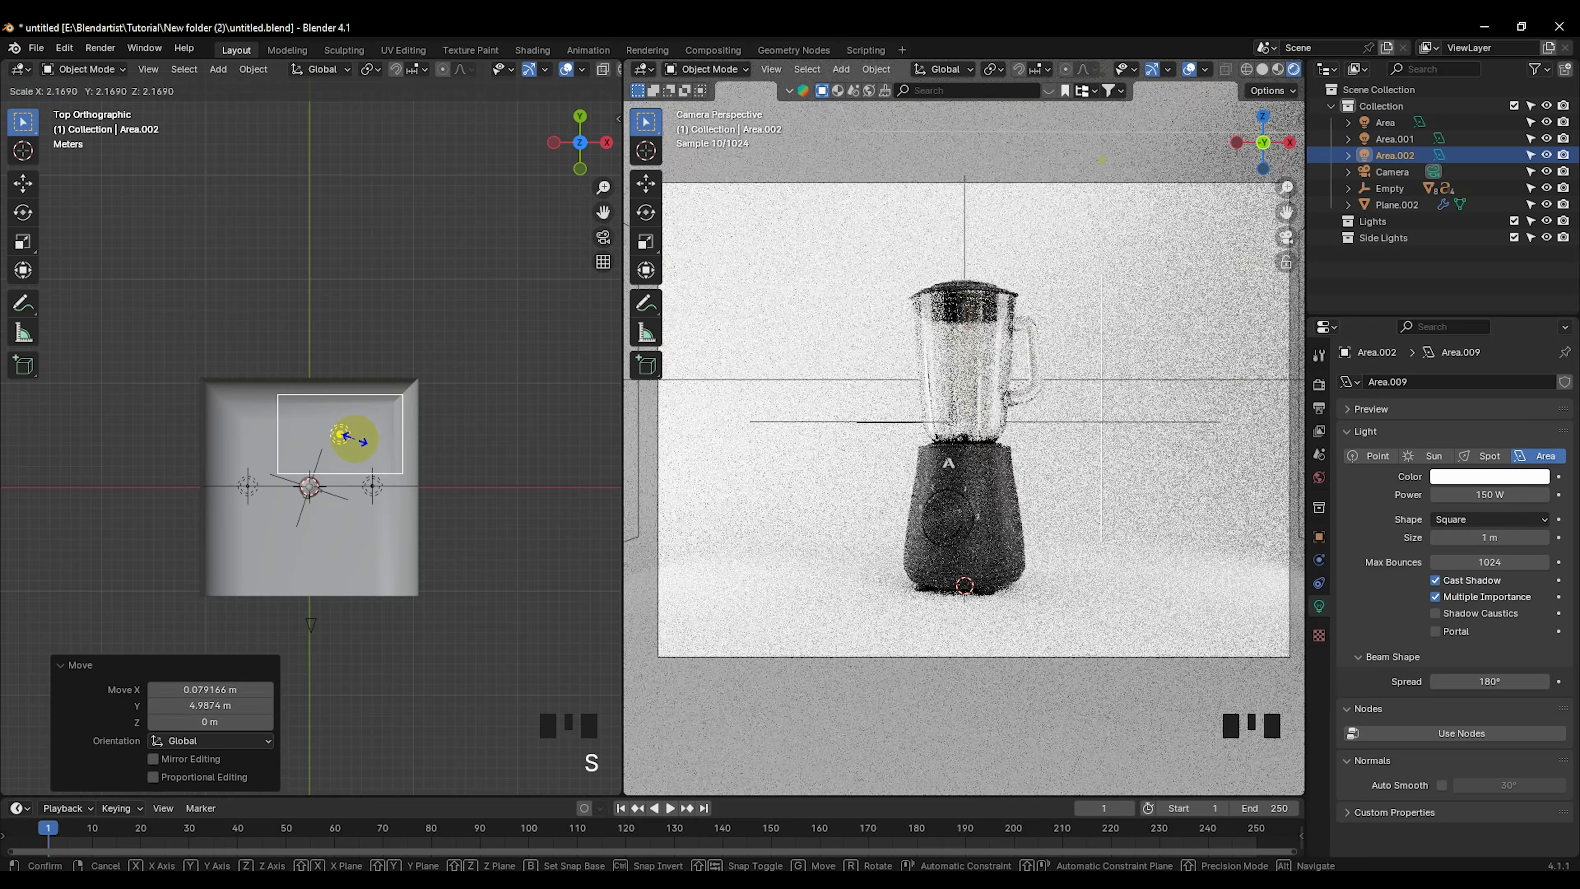
left_click(350, 434)
key("g")
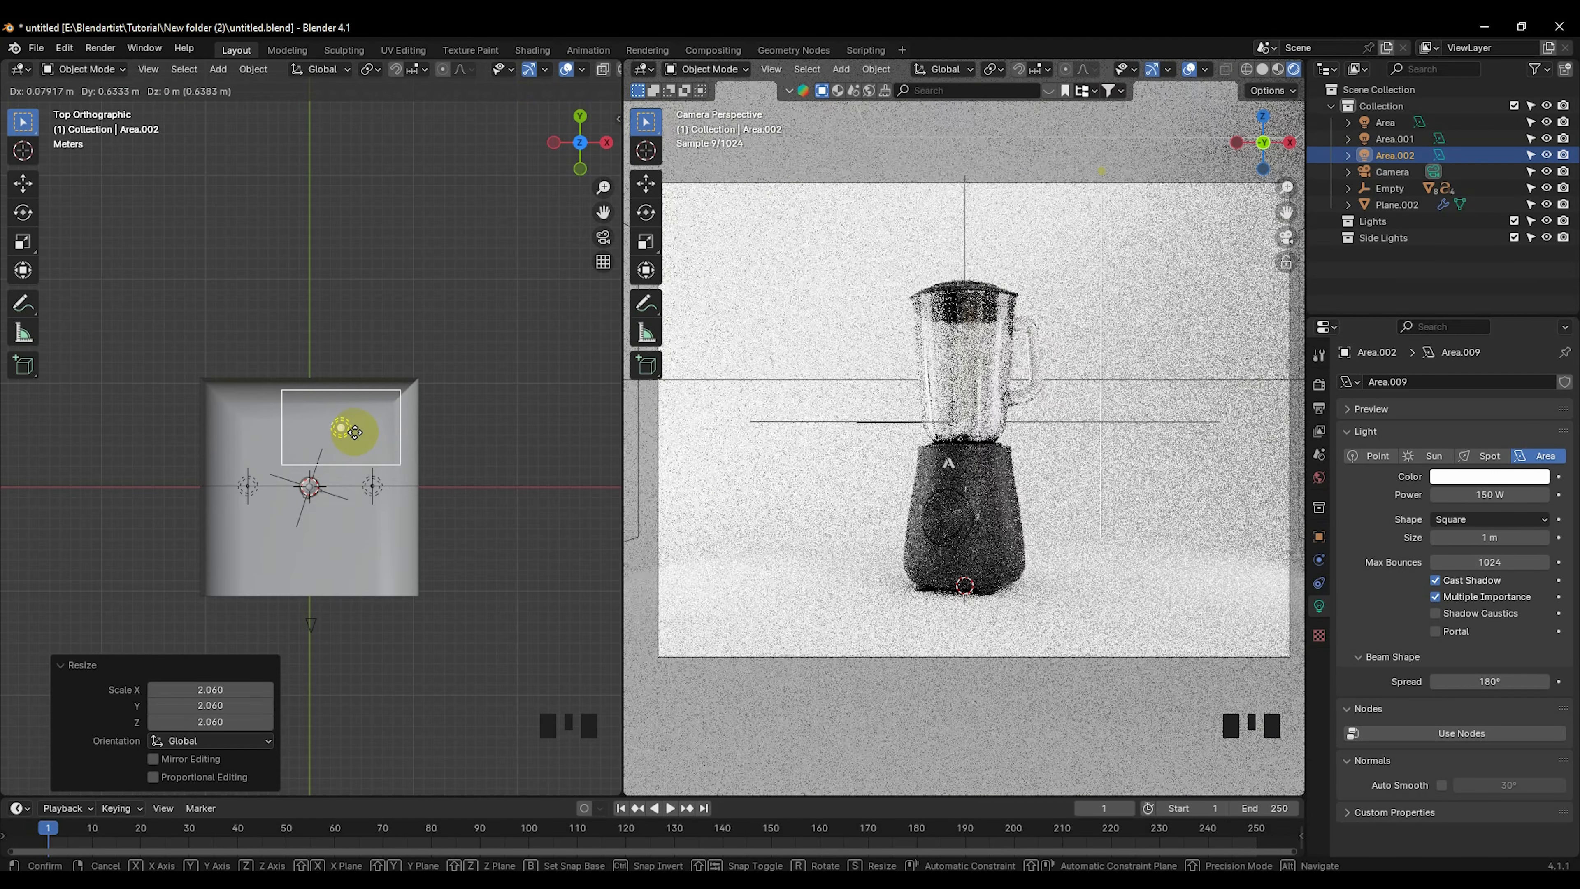
left_click(355, 432)
Step: Scale the curved backdrop about 1.43 times uniformly and slightly reduce its height along Z
scroll(371, 497, "down", 3)
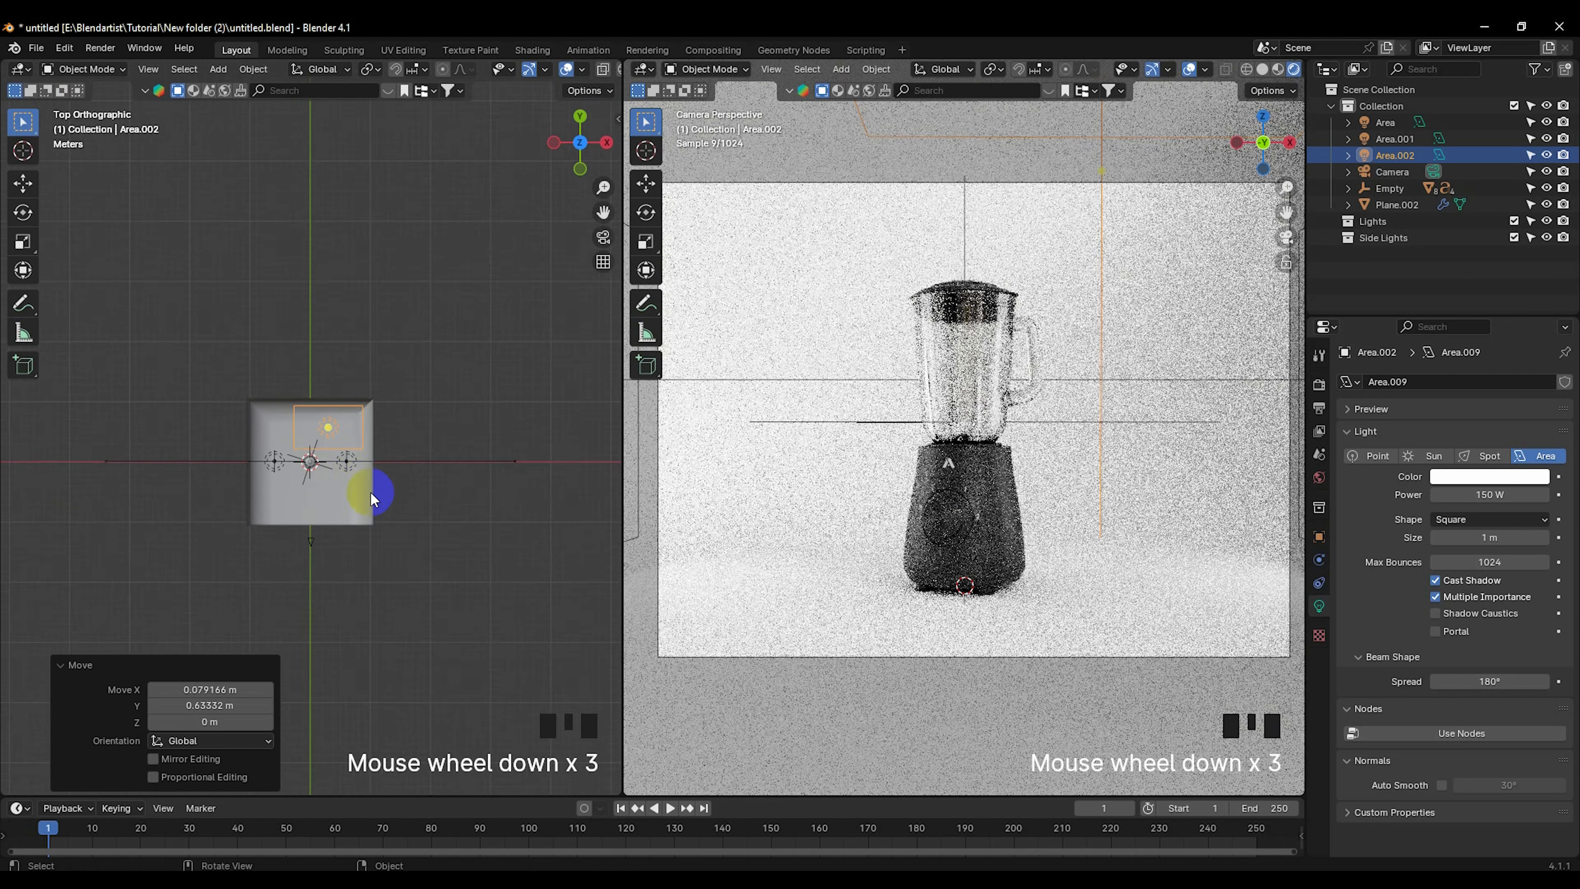
scroll(374, 501, "up", 1)
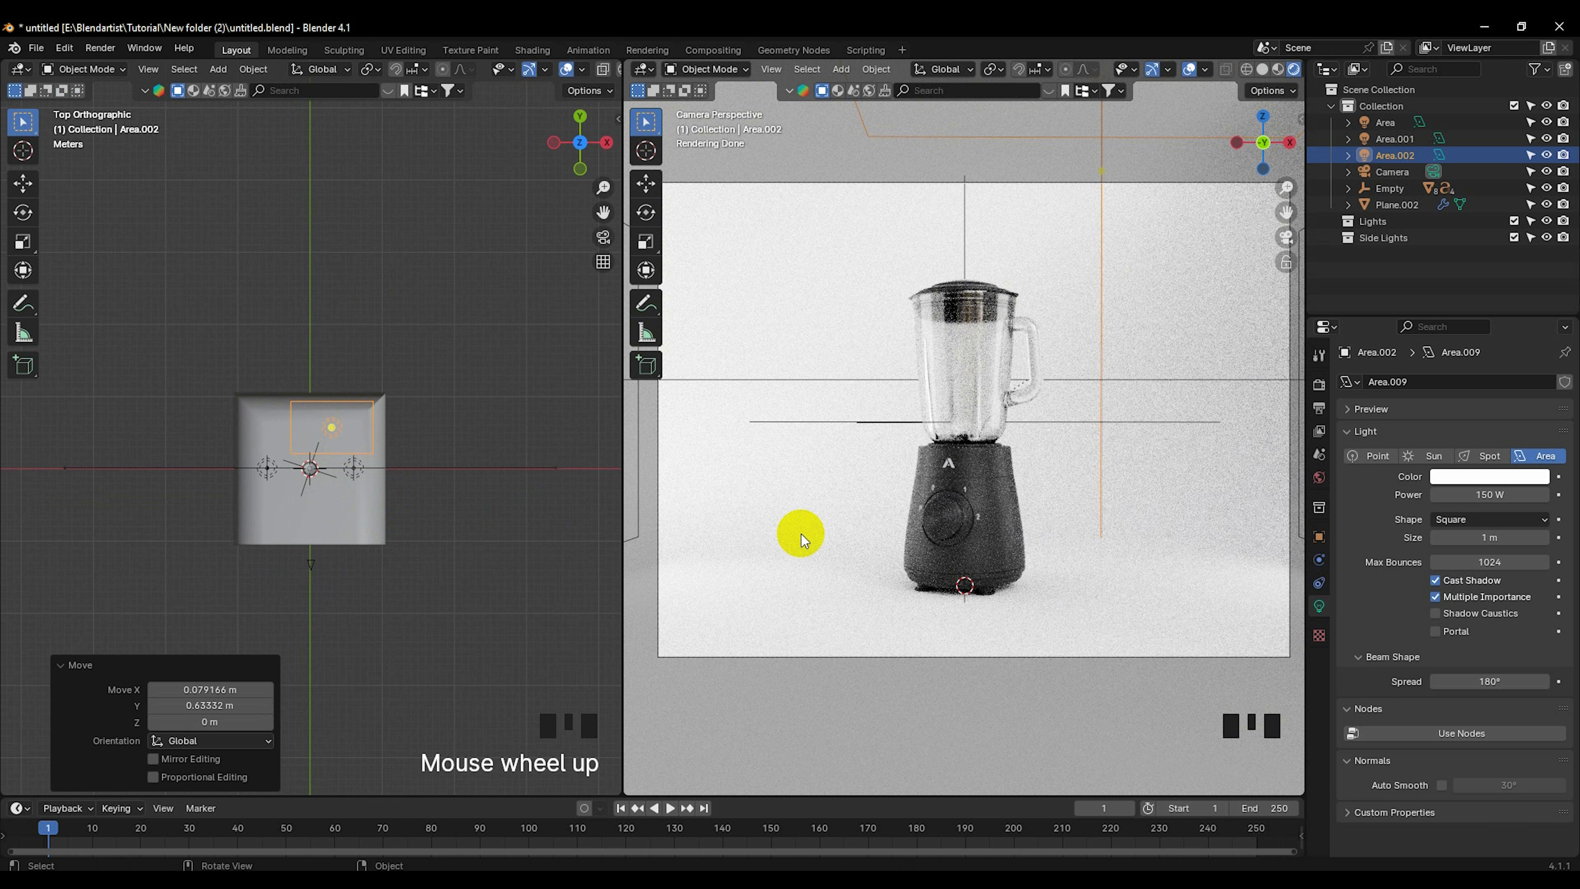
scroll(825, 536, "down", 1)
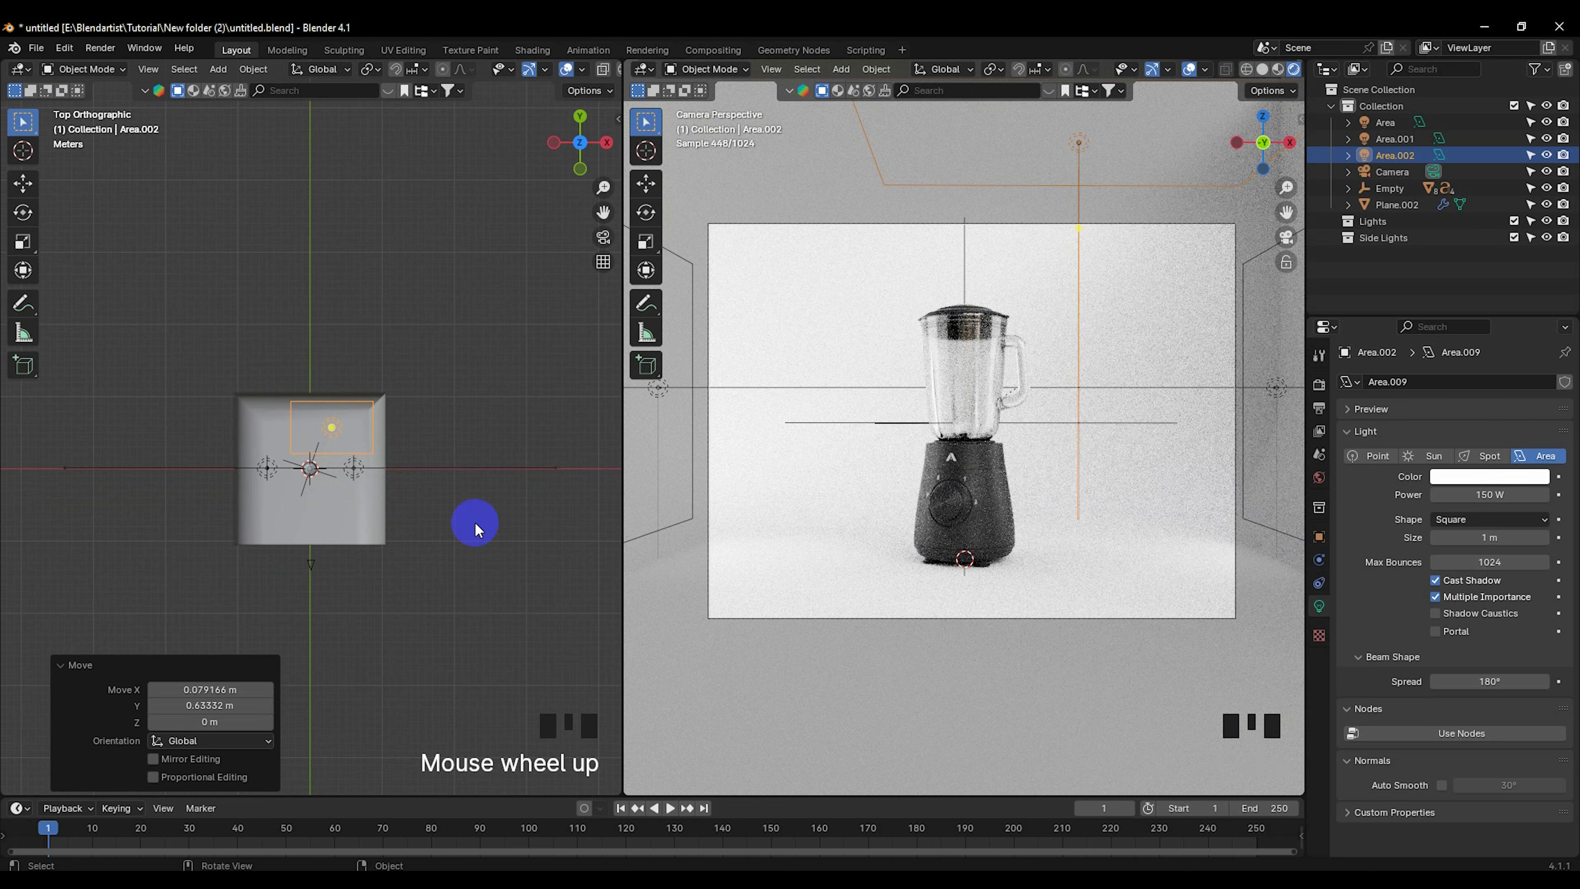
left_click(354, 529)
key("s")
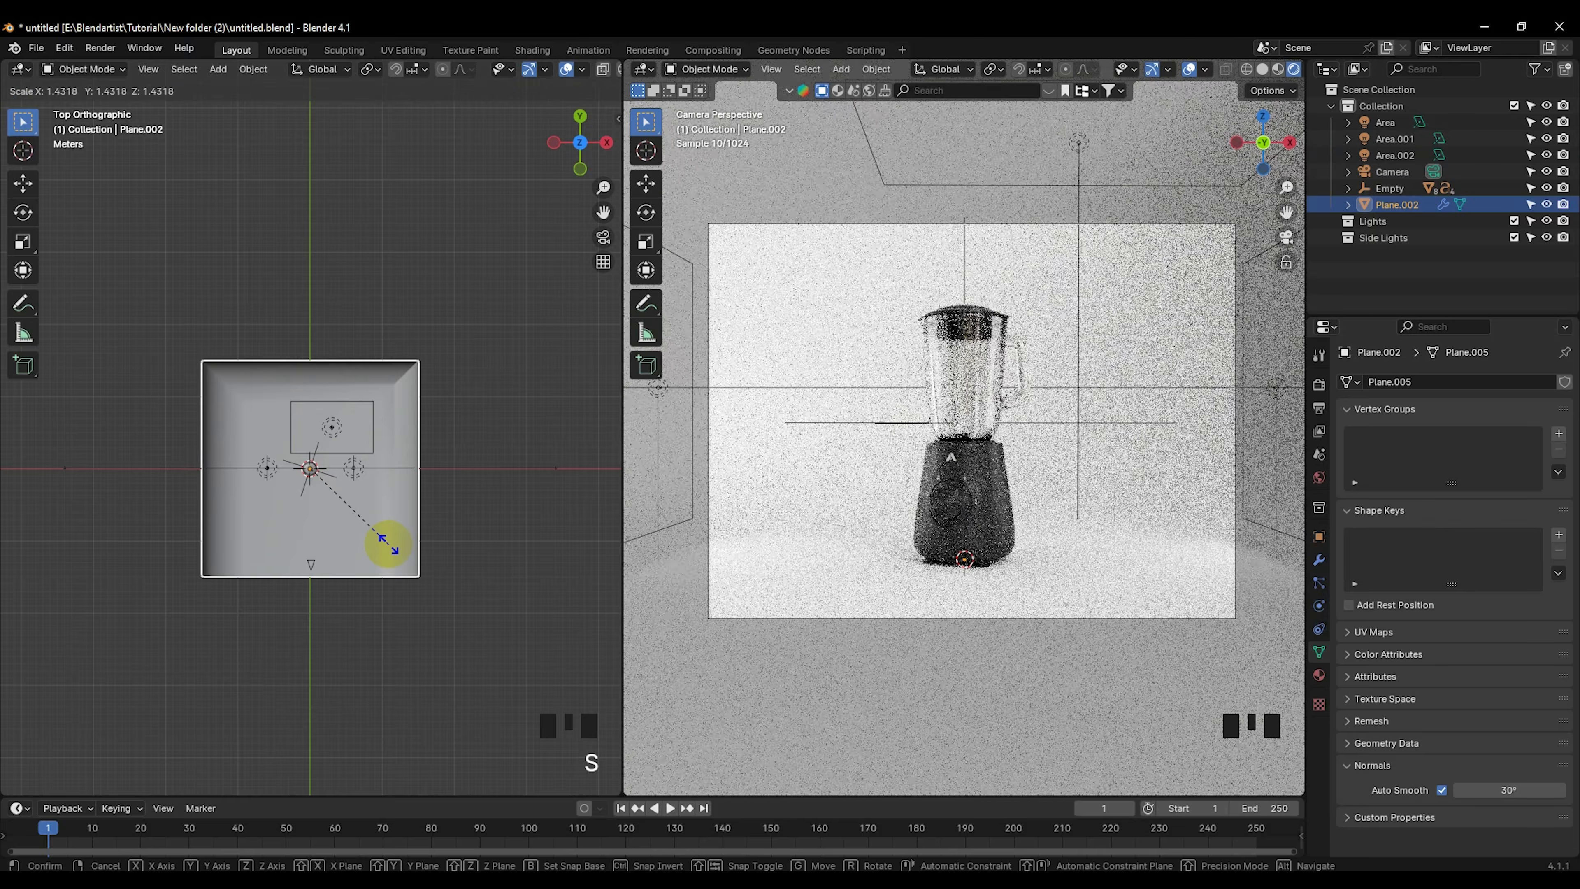
left_click(388, 544)
middle_click_drag(388, 547, 378, 487)
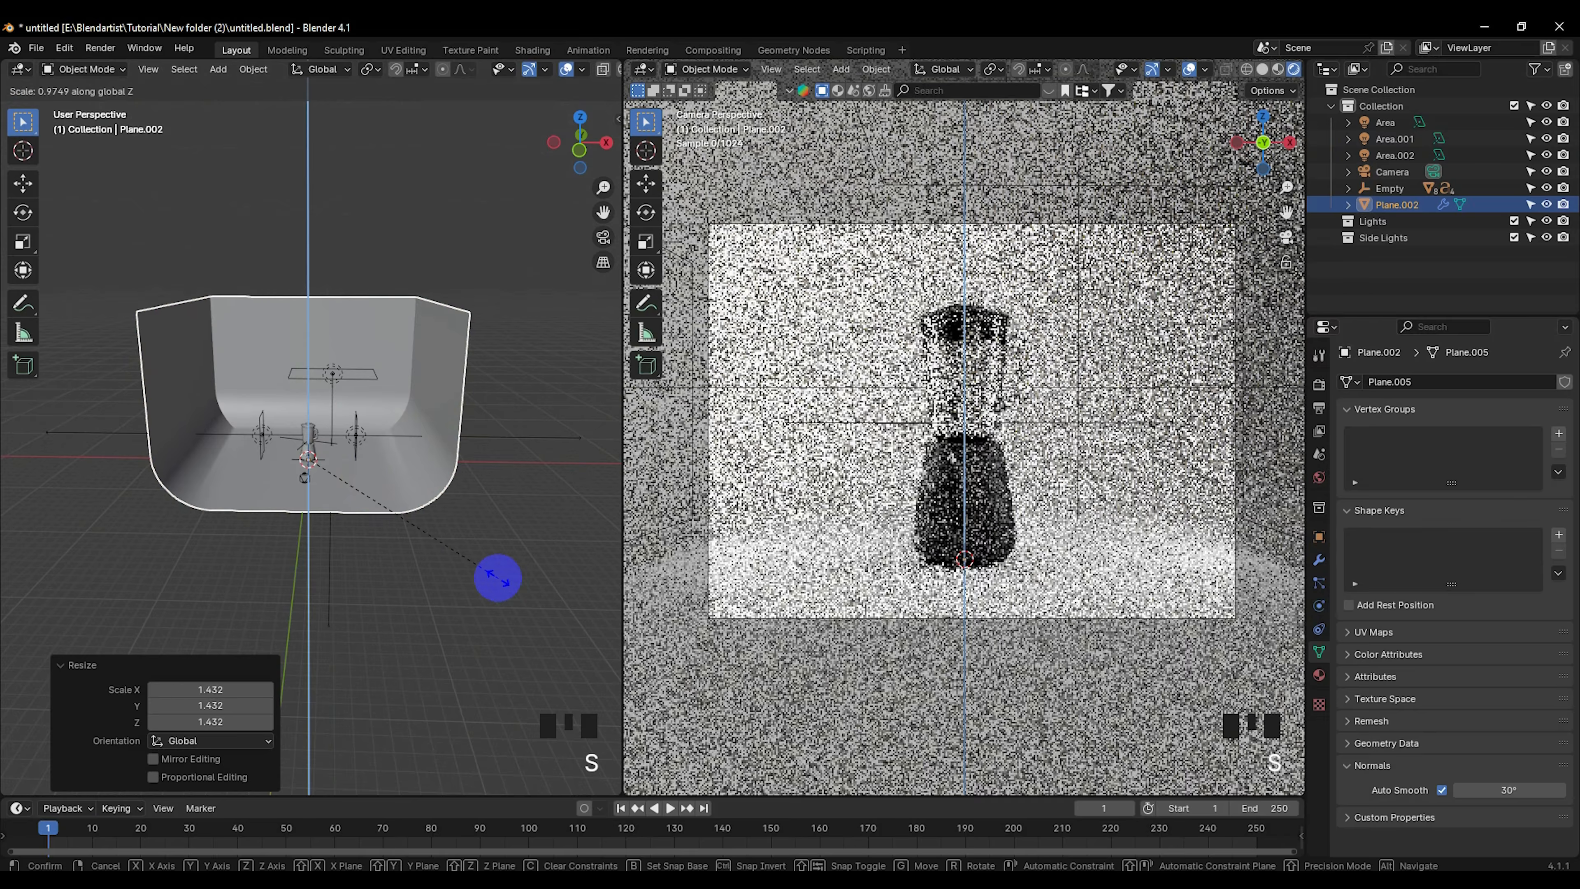
left_click(431, 570)
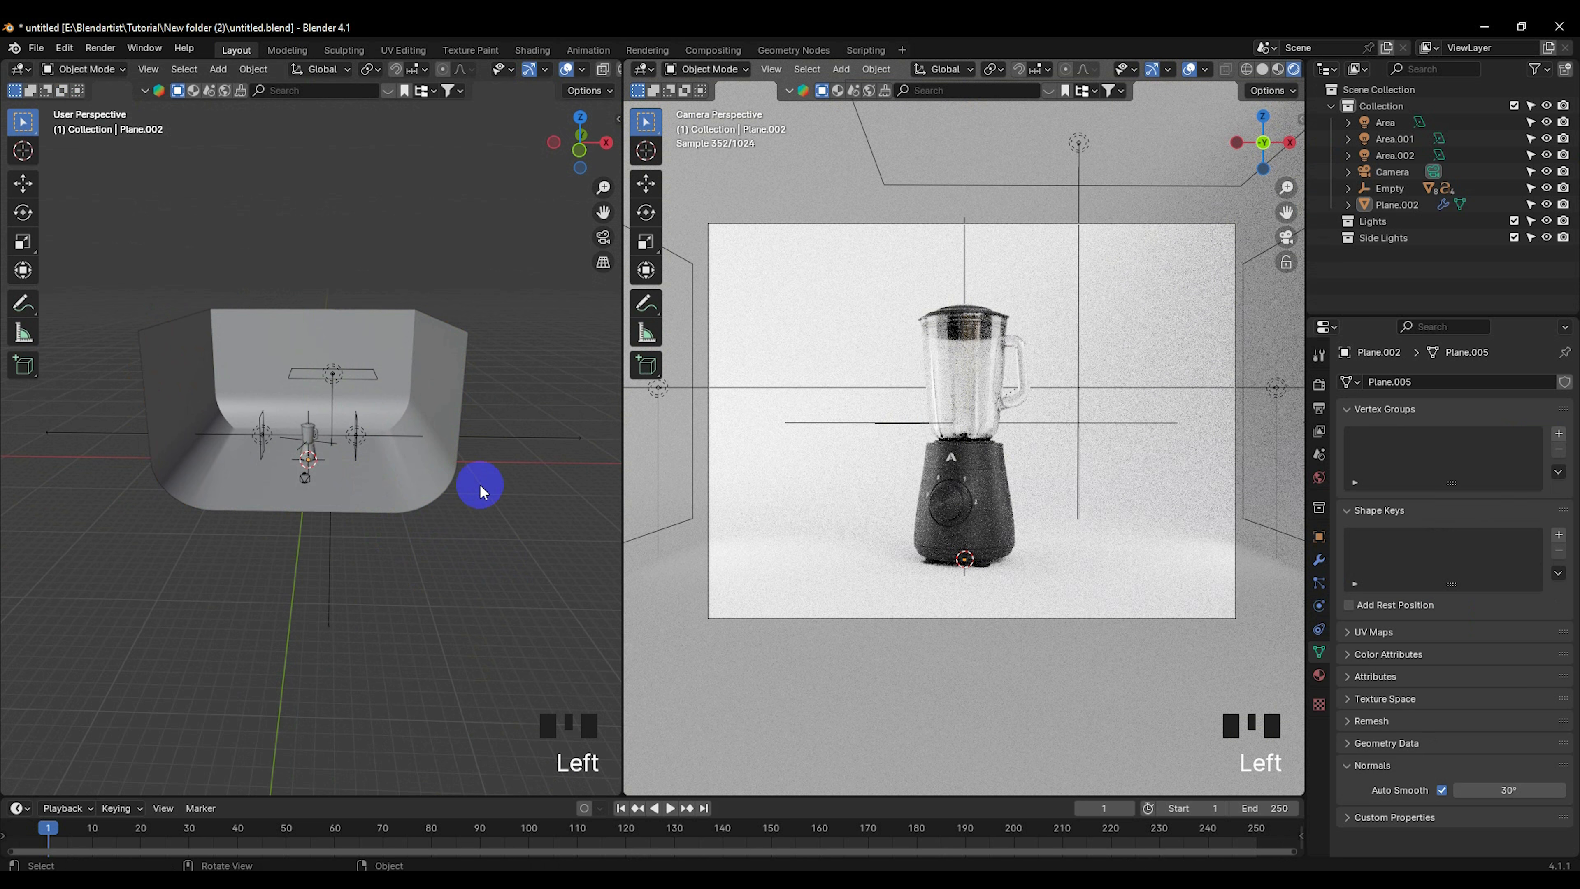
Step: Open the world settings and examine the blender's lighting in the camera view
left_click(1319, 477)
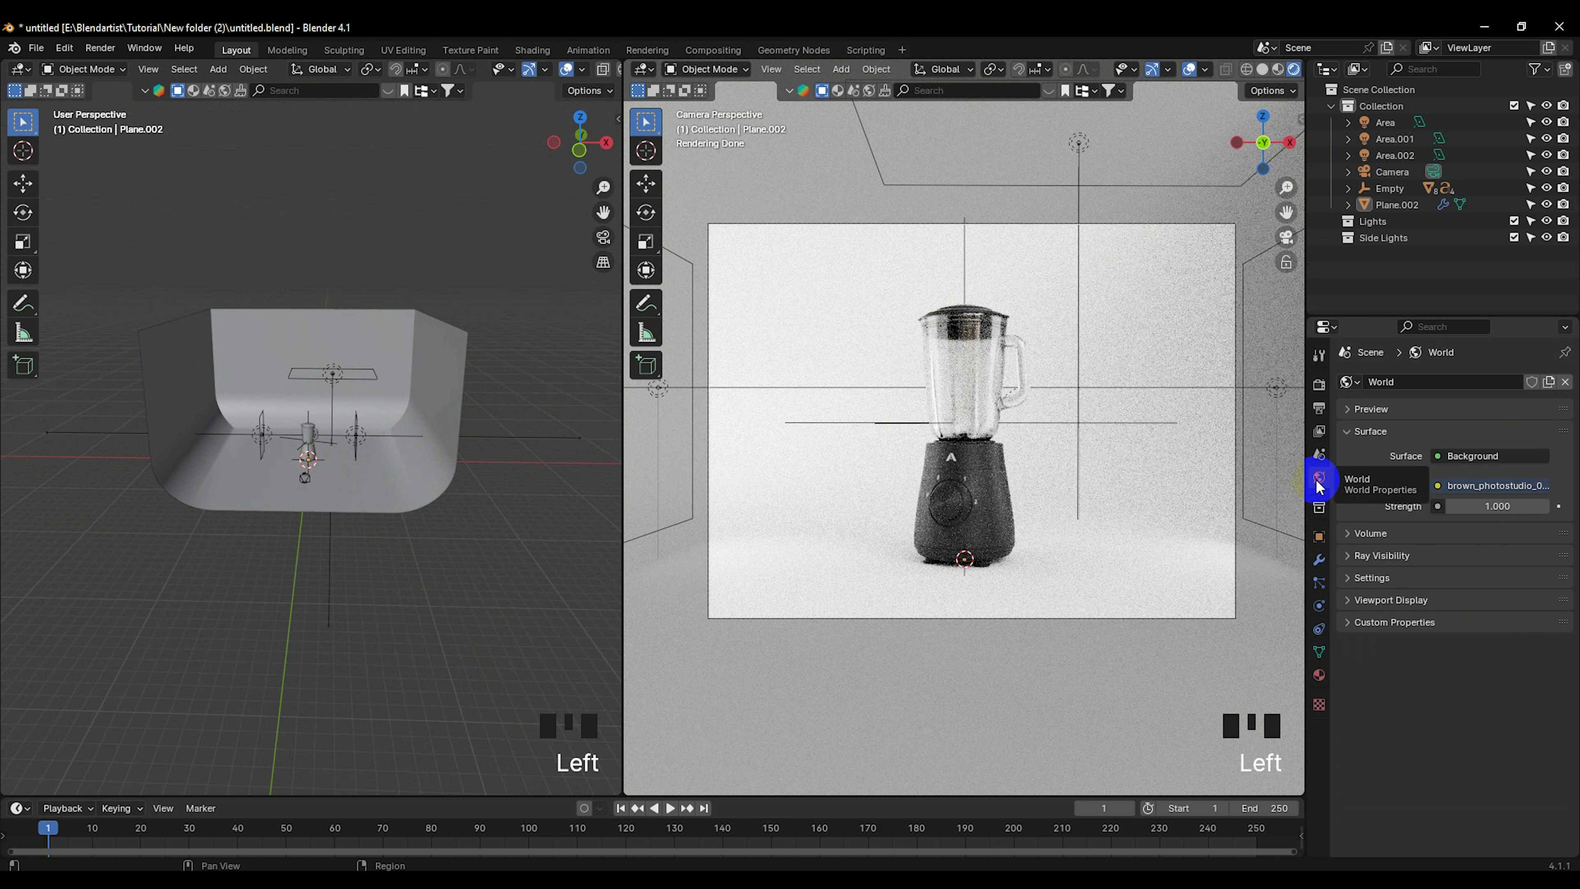
scroll(1019, 582, "up", 2)
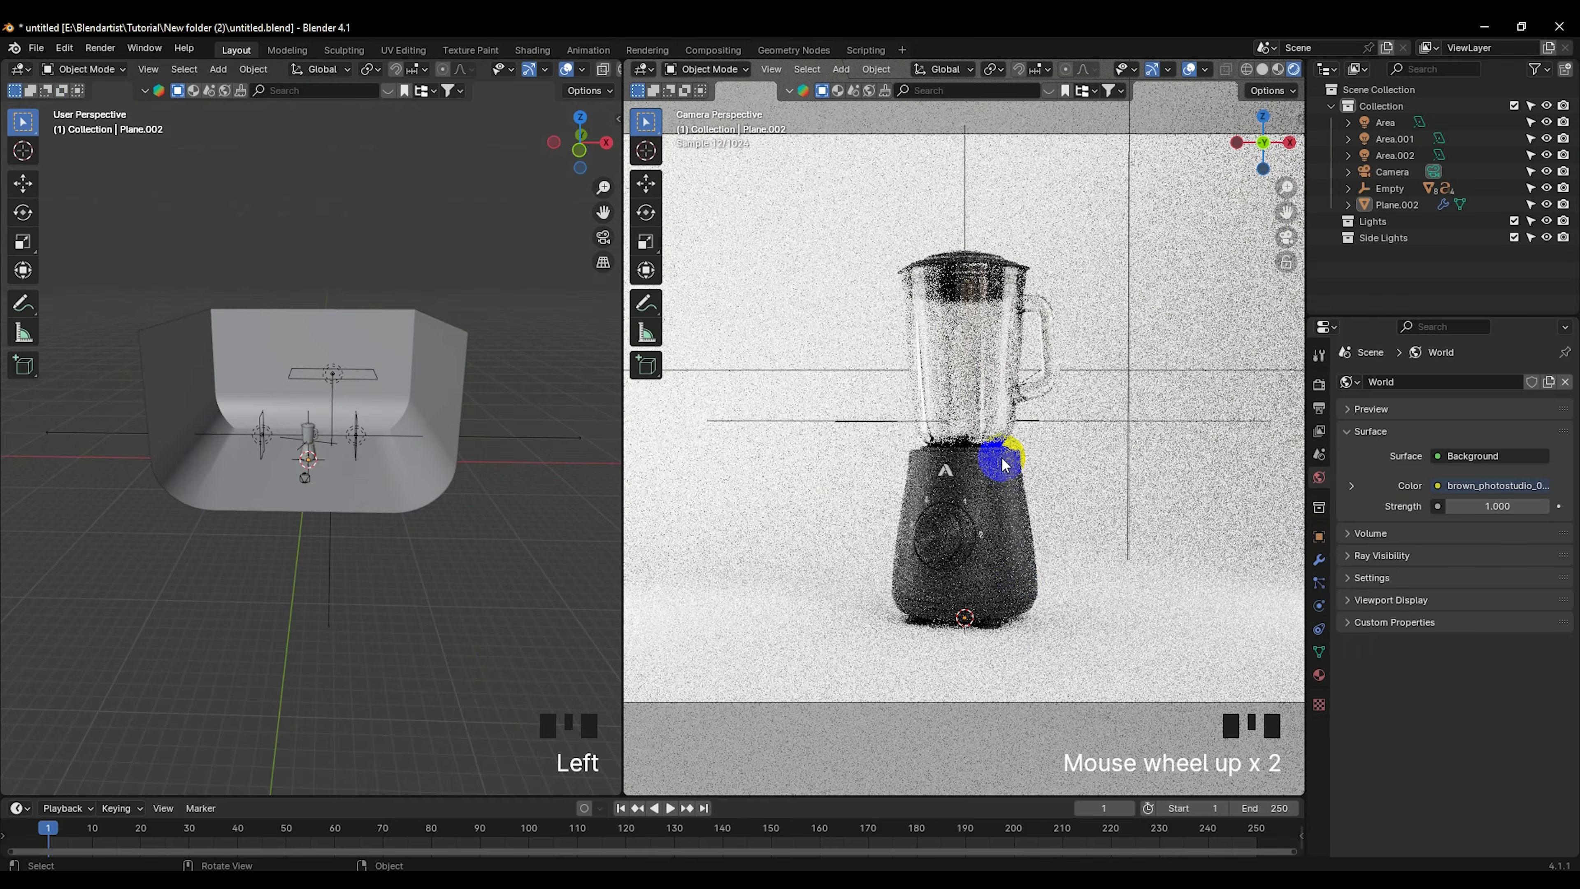
scroll(1004, 464, "down", 1)
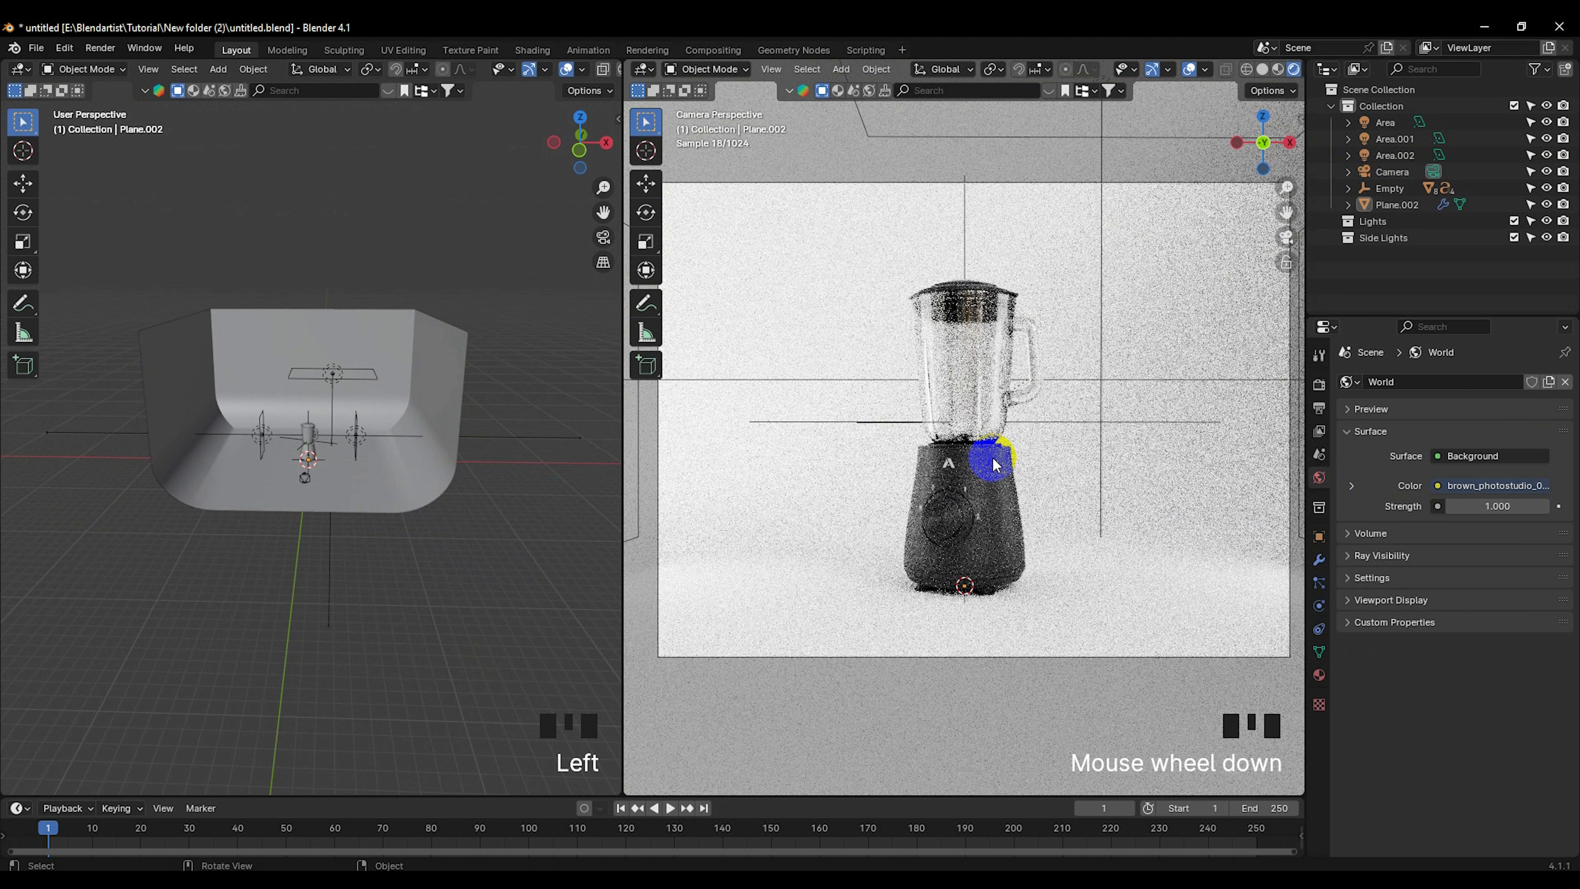
scroll(990, 464, "down", 1)
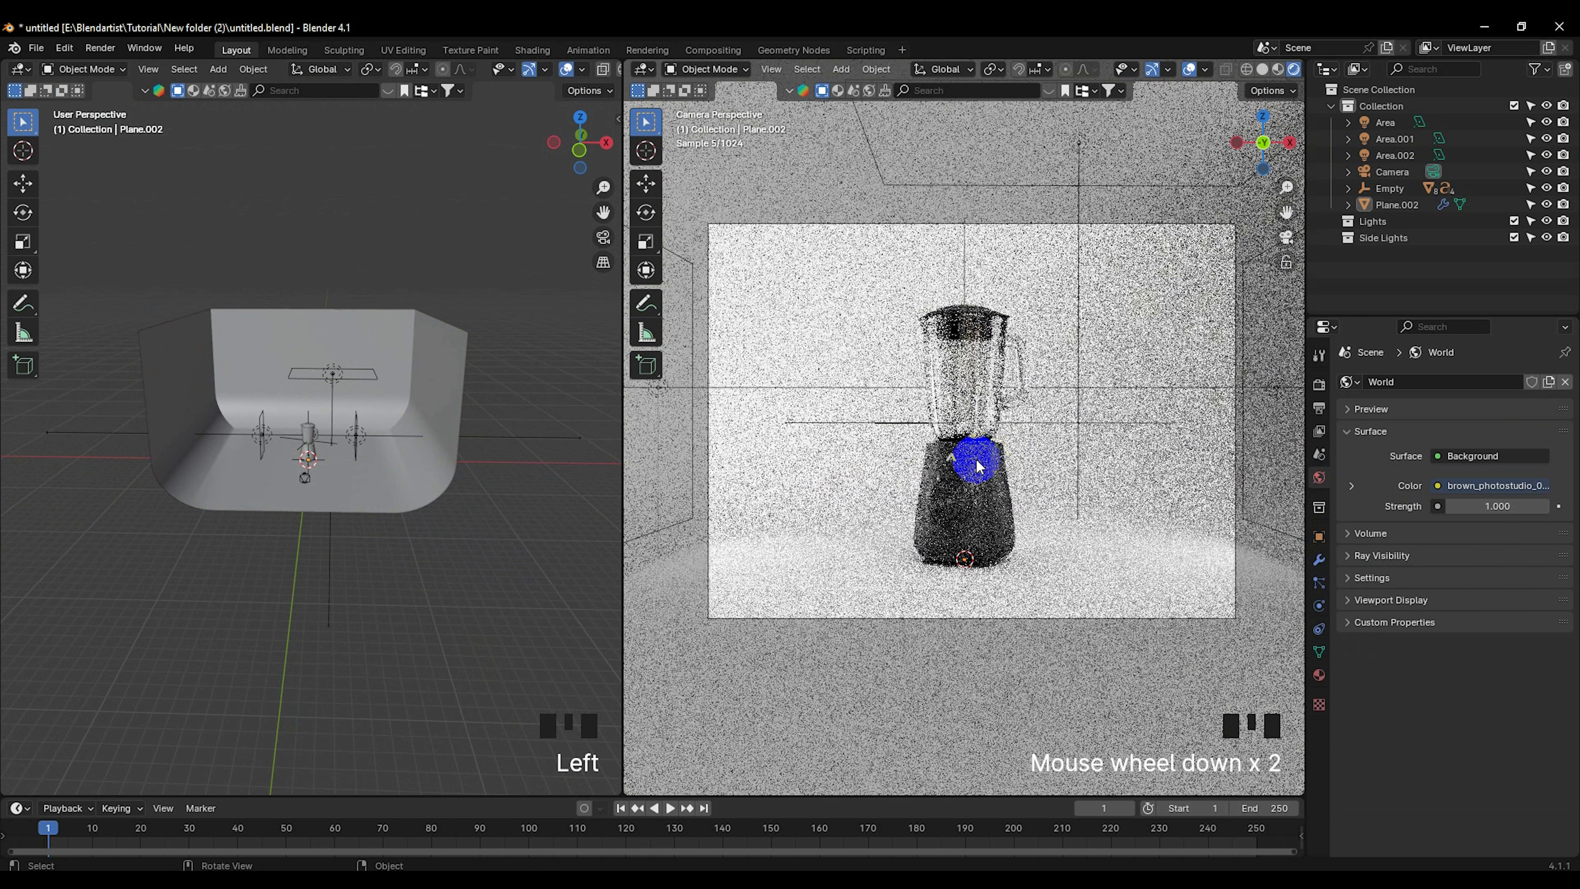
Step: Move both side area lights into a new collection named Side Lights
left_click(265, 439)
scroll(328, 456, "up", 3)
left_click(399, 425, "shift")
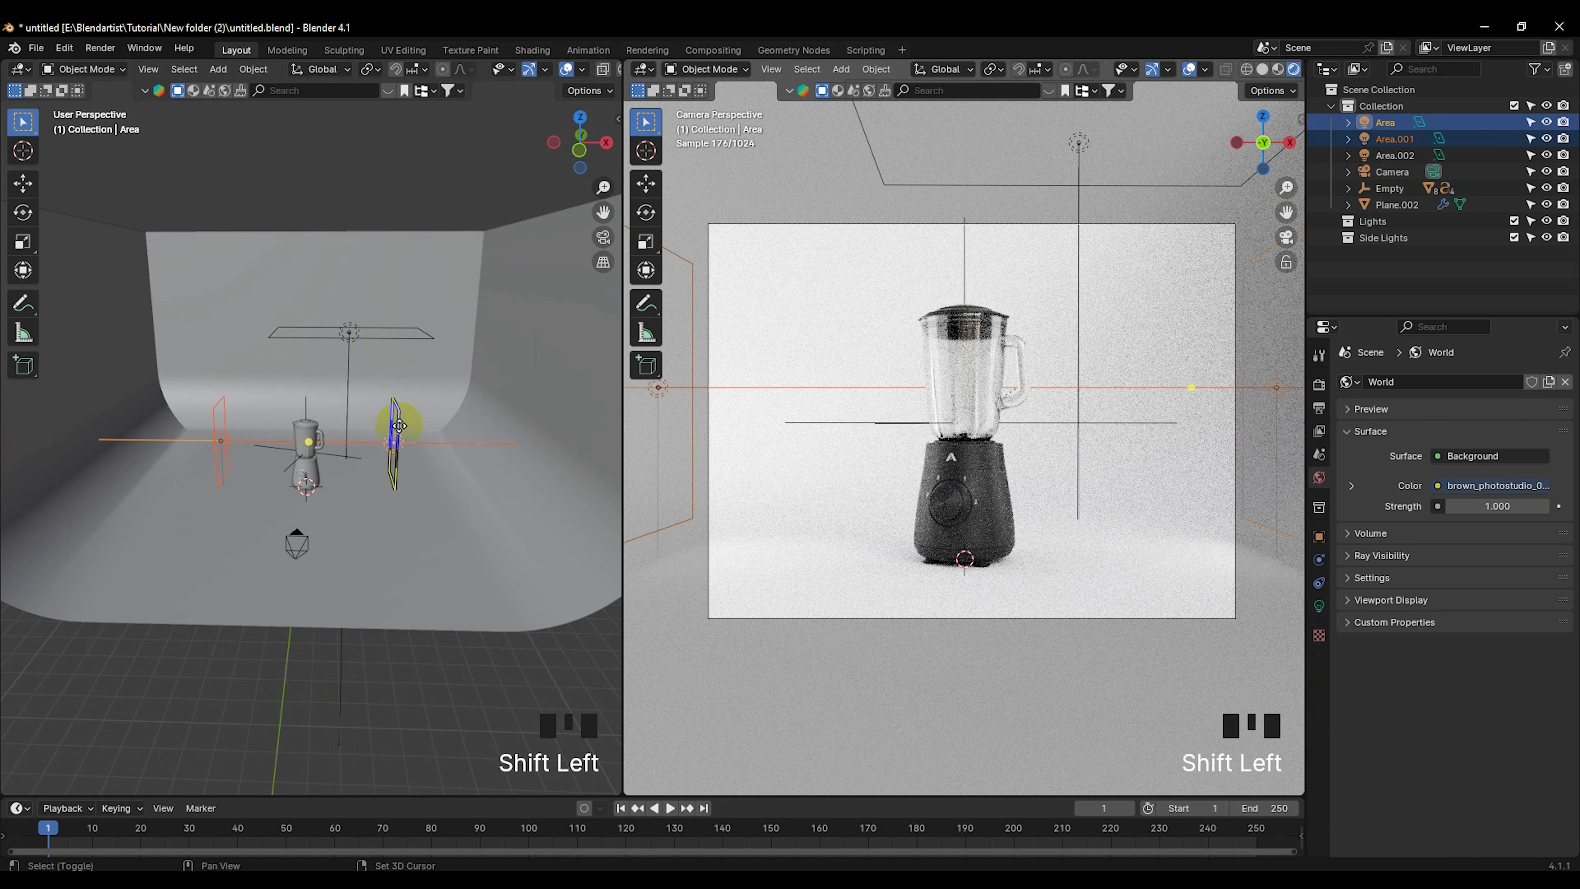
key("m")
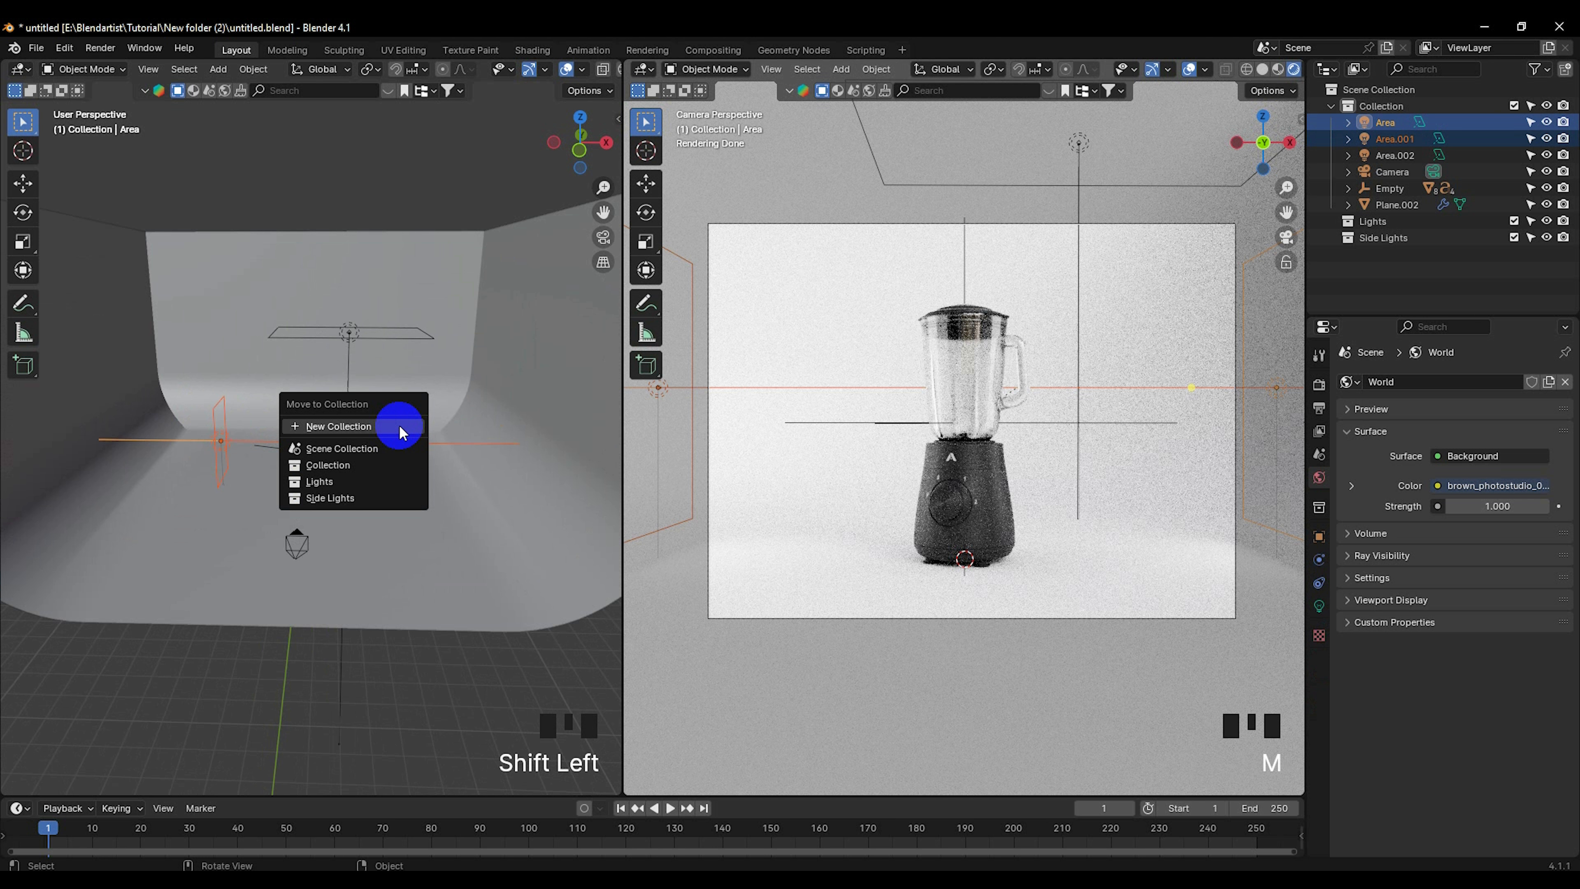
left_click(399, 427)
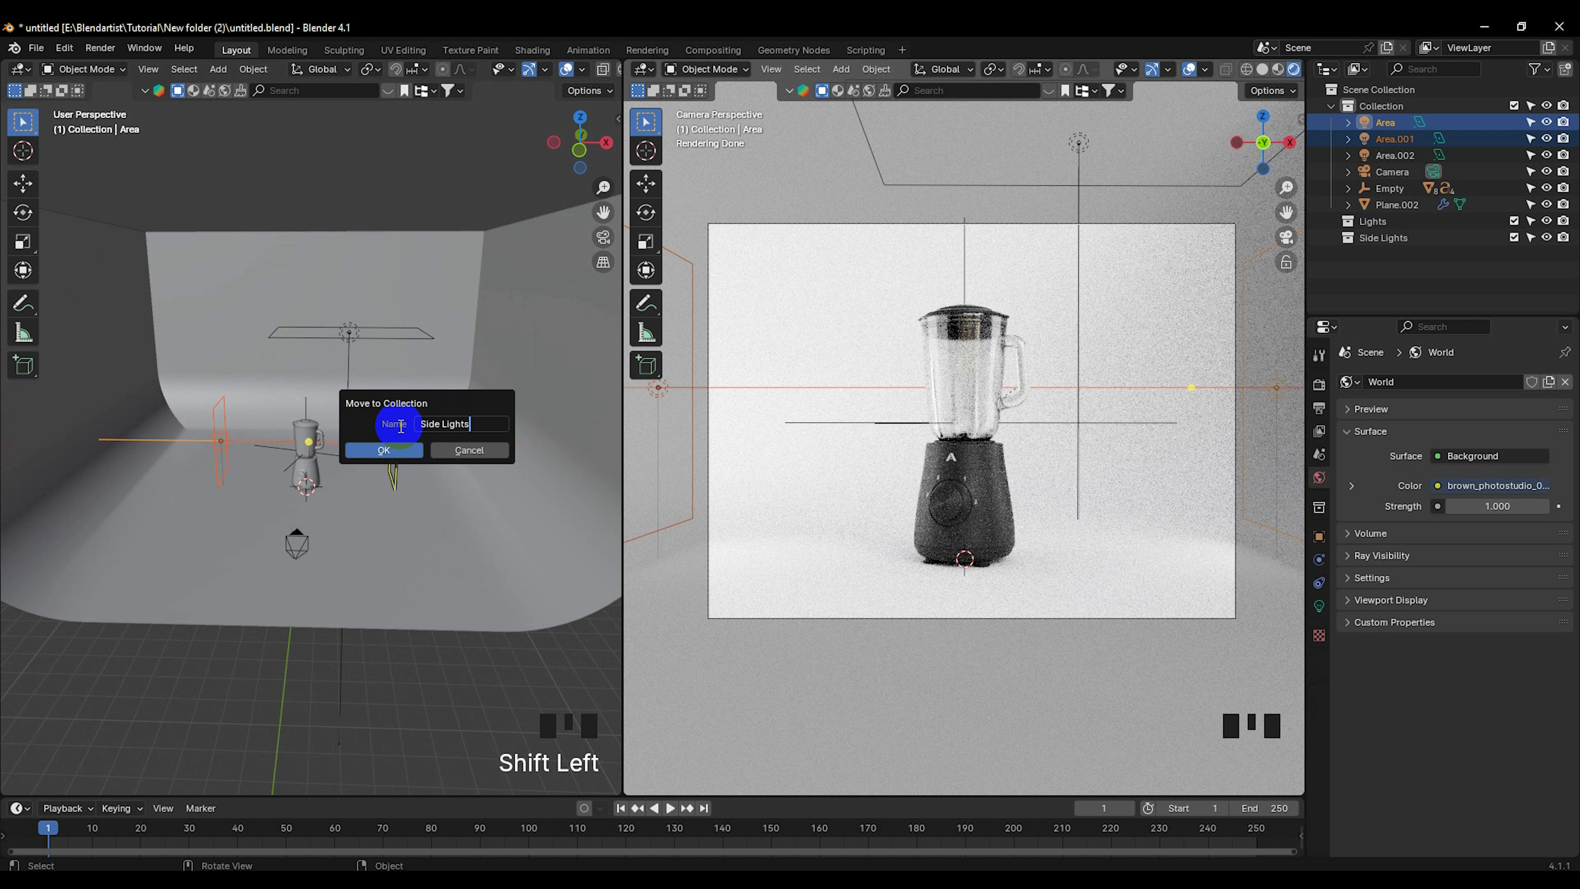
left_click(411, 453)
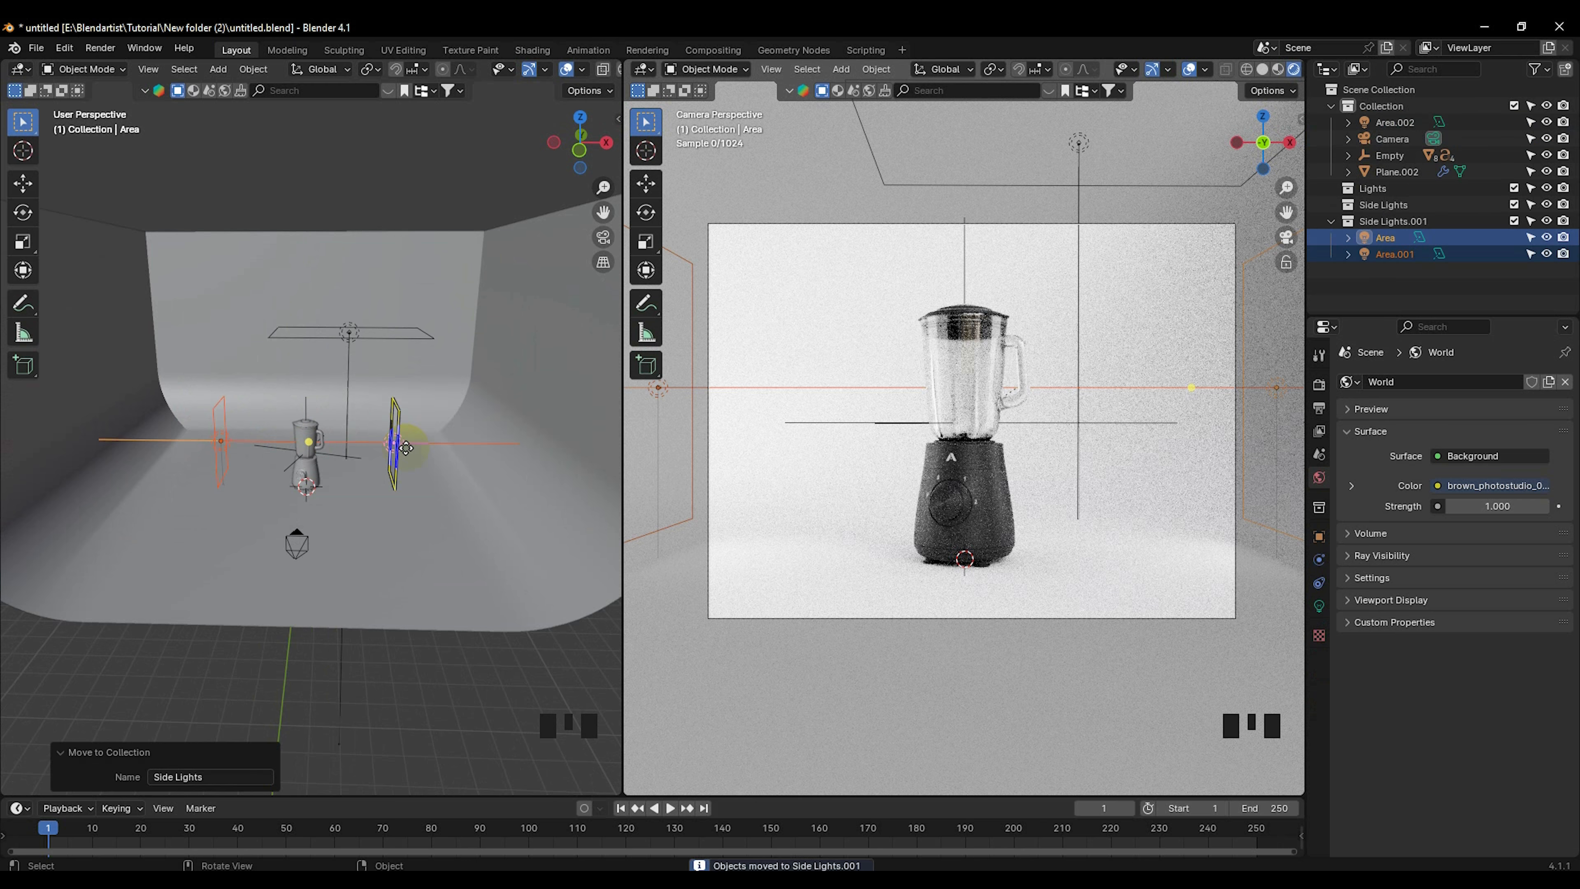
Step: Delete the old empty Side Lights and Lights collections
left_click(1331, 222)
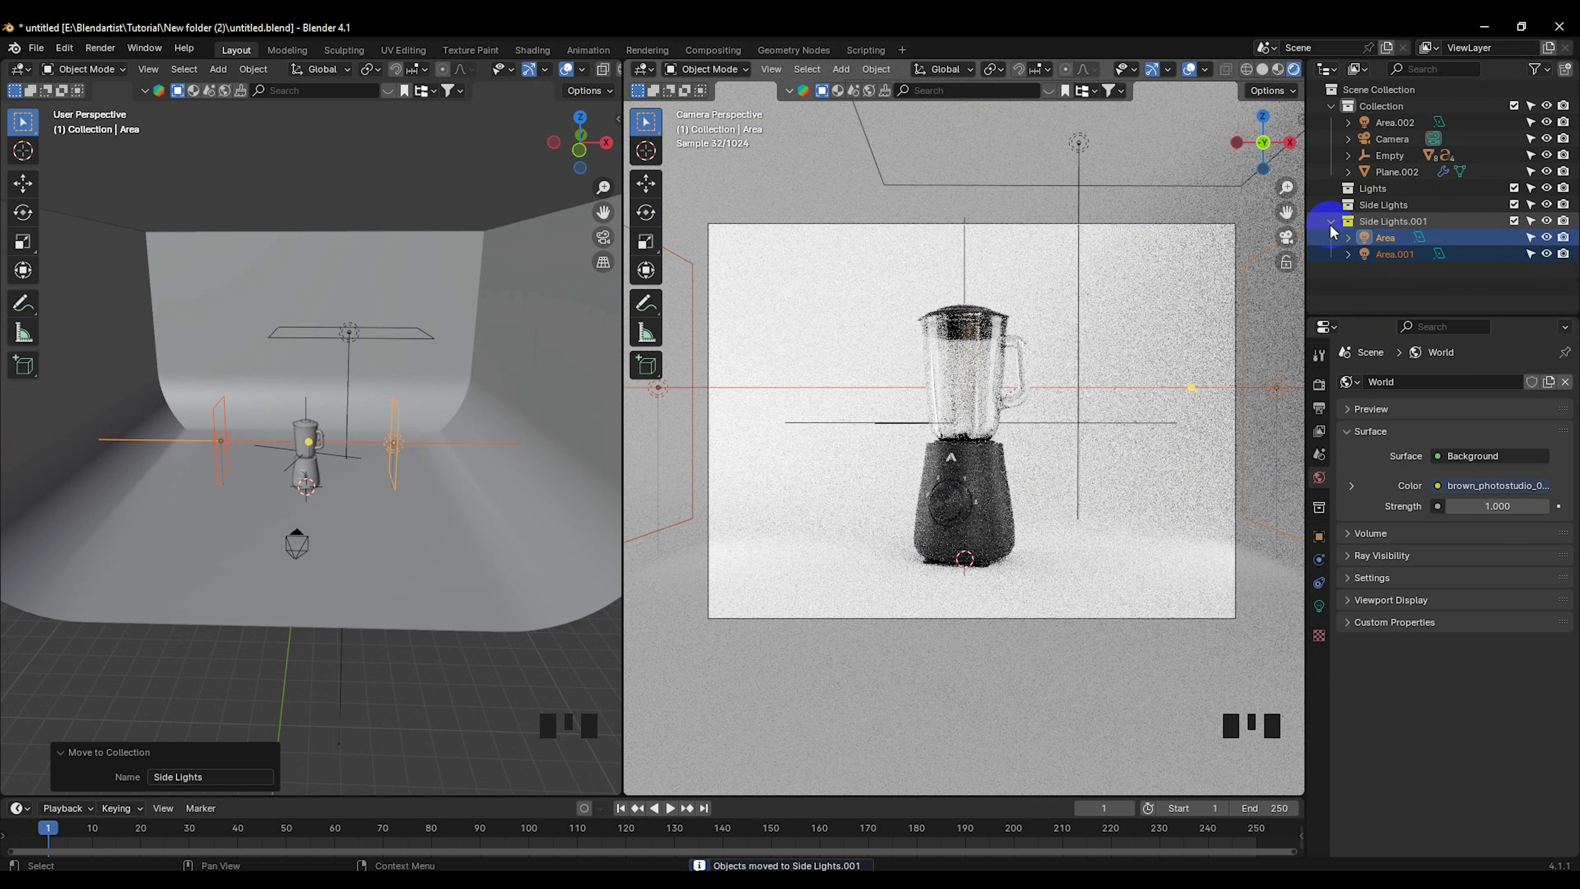
left_click(1387, 205)
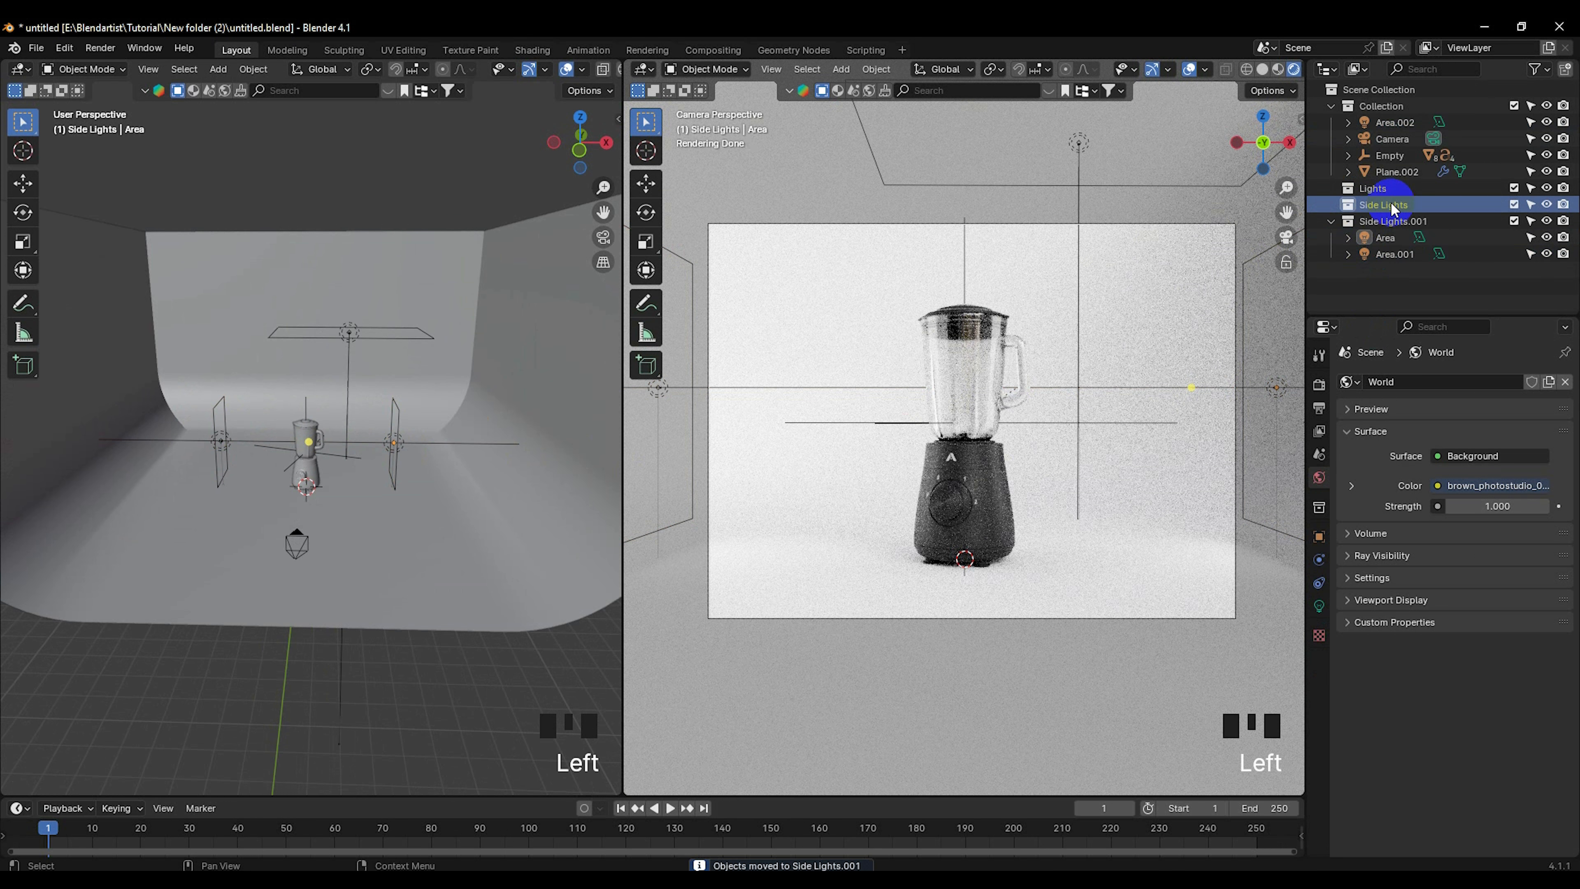
key("Delete")
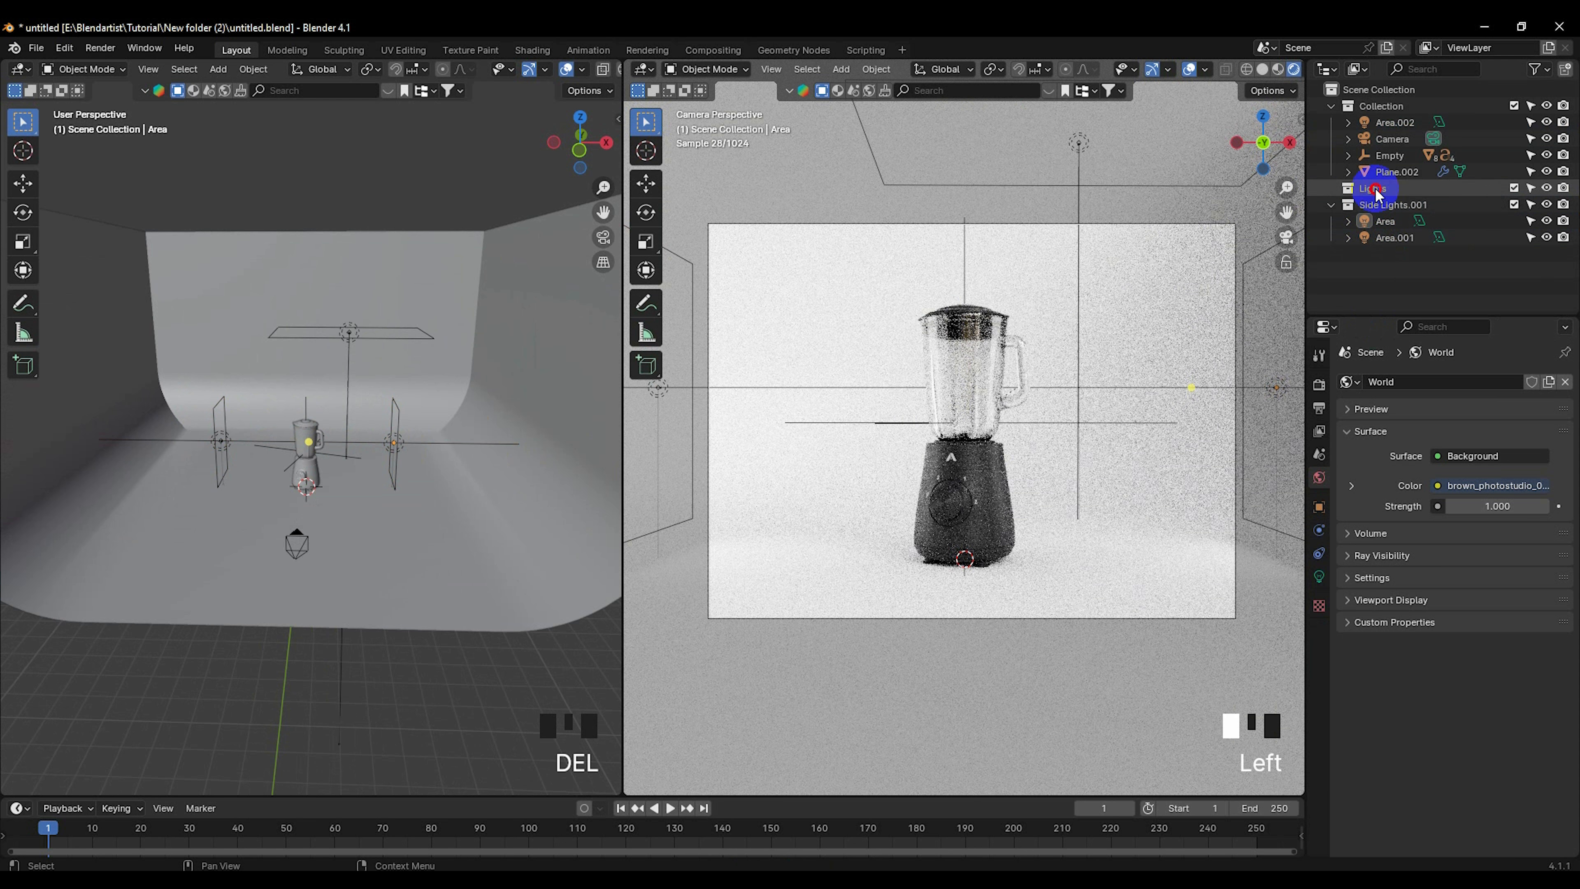
left_click(1374, 189)
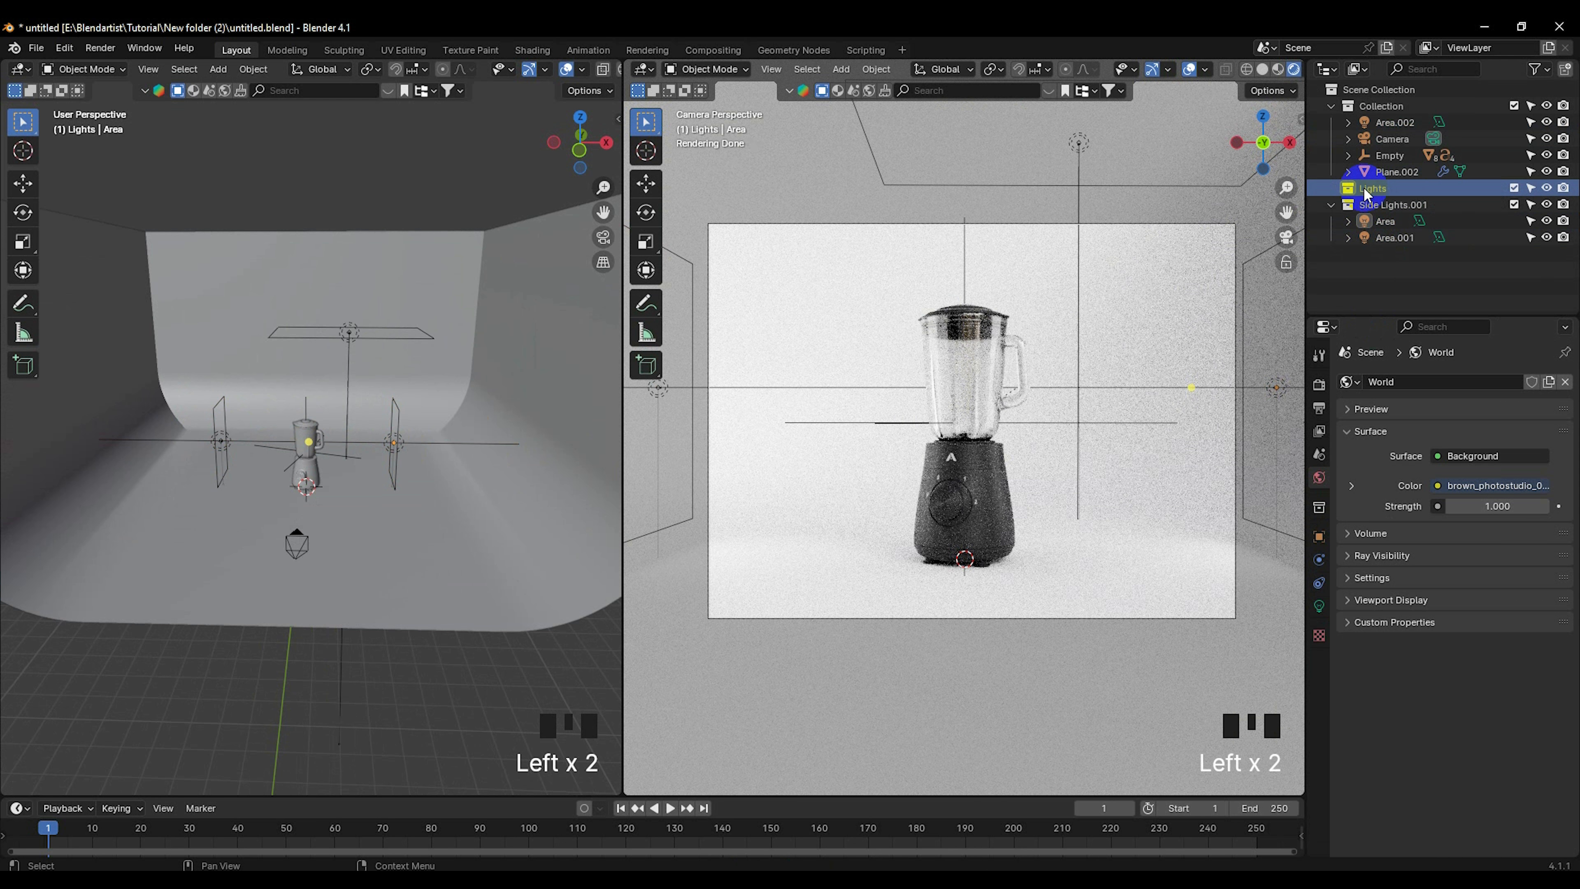
key("Delete")
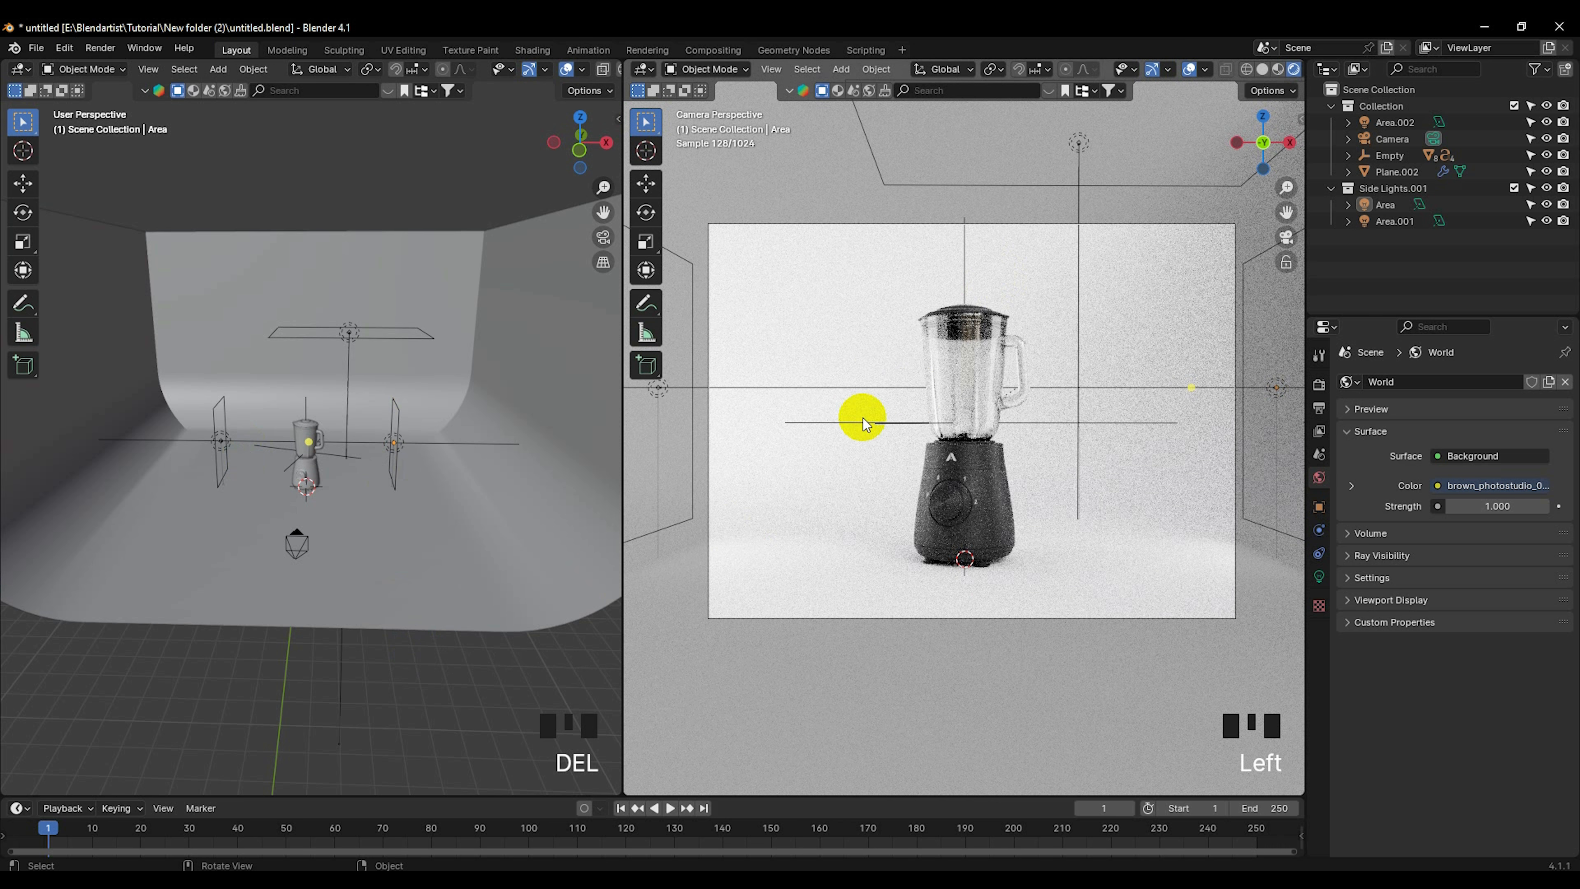
Step: Toggle the overhead light's visibility off and back on to compare its effect on the blender in the camera view
scroll(917, 388, "up", 2)
left_click(986, 359)
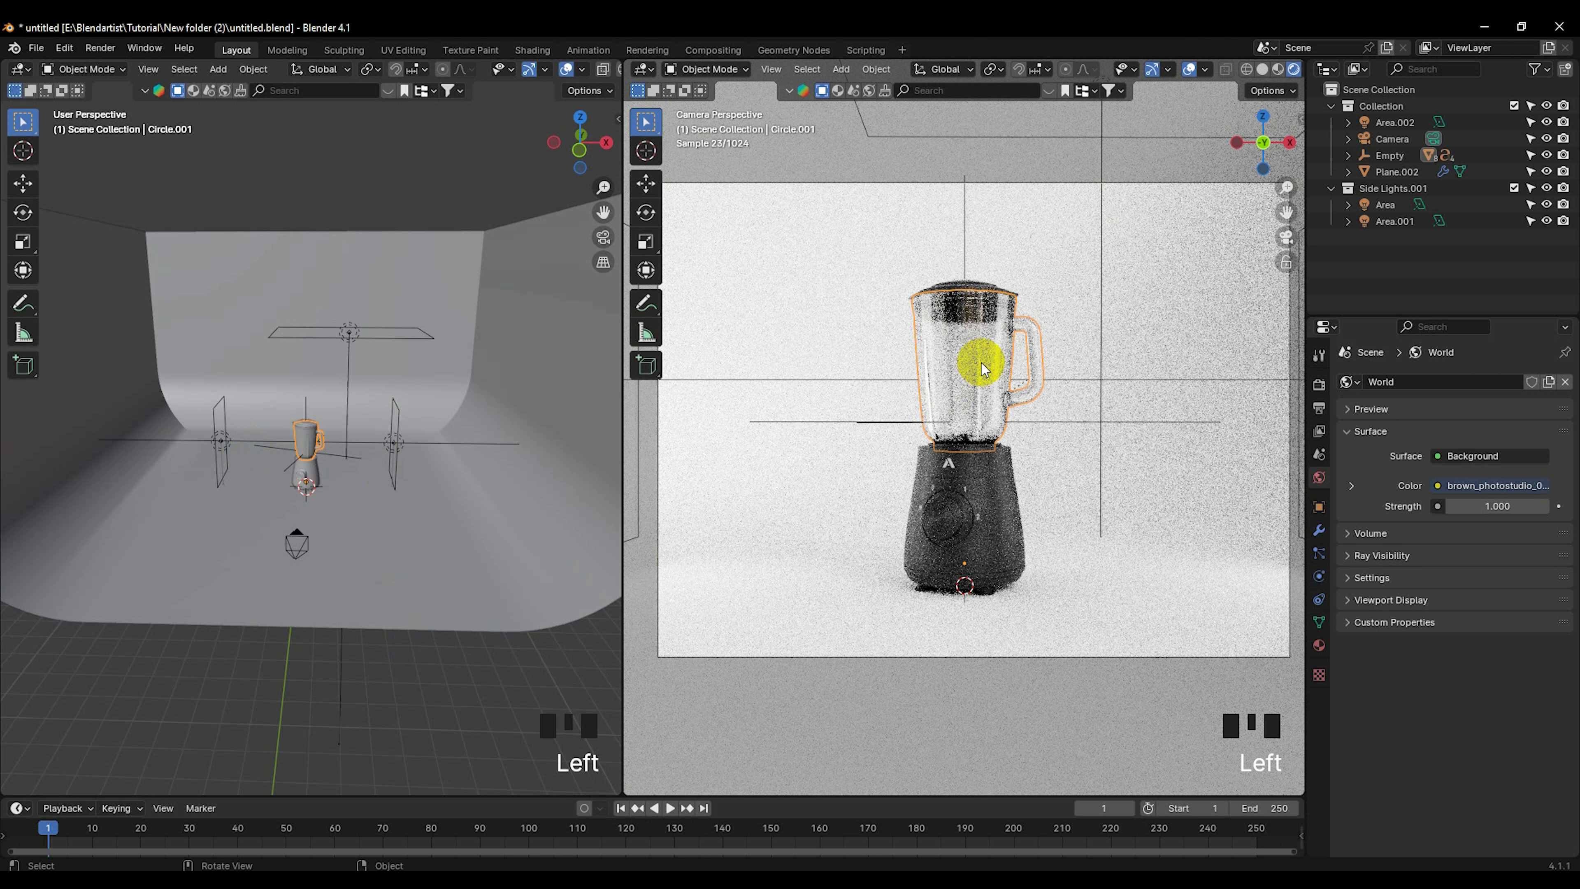
scroll(291, 439, "up", 2)
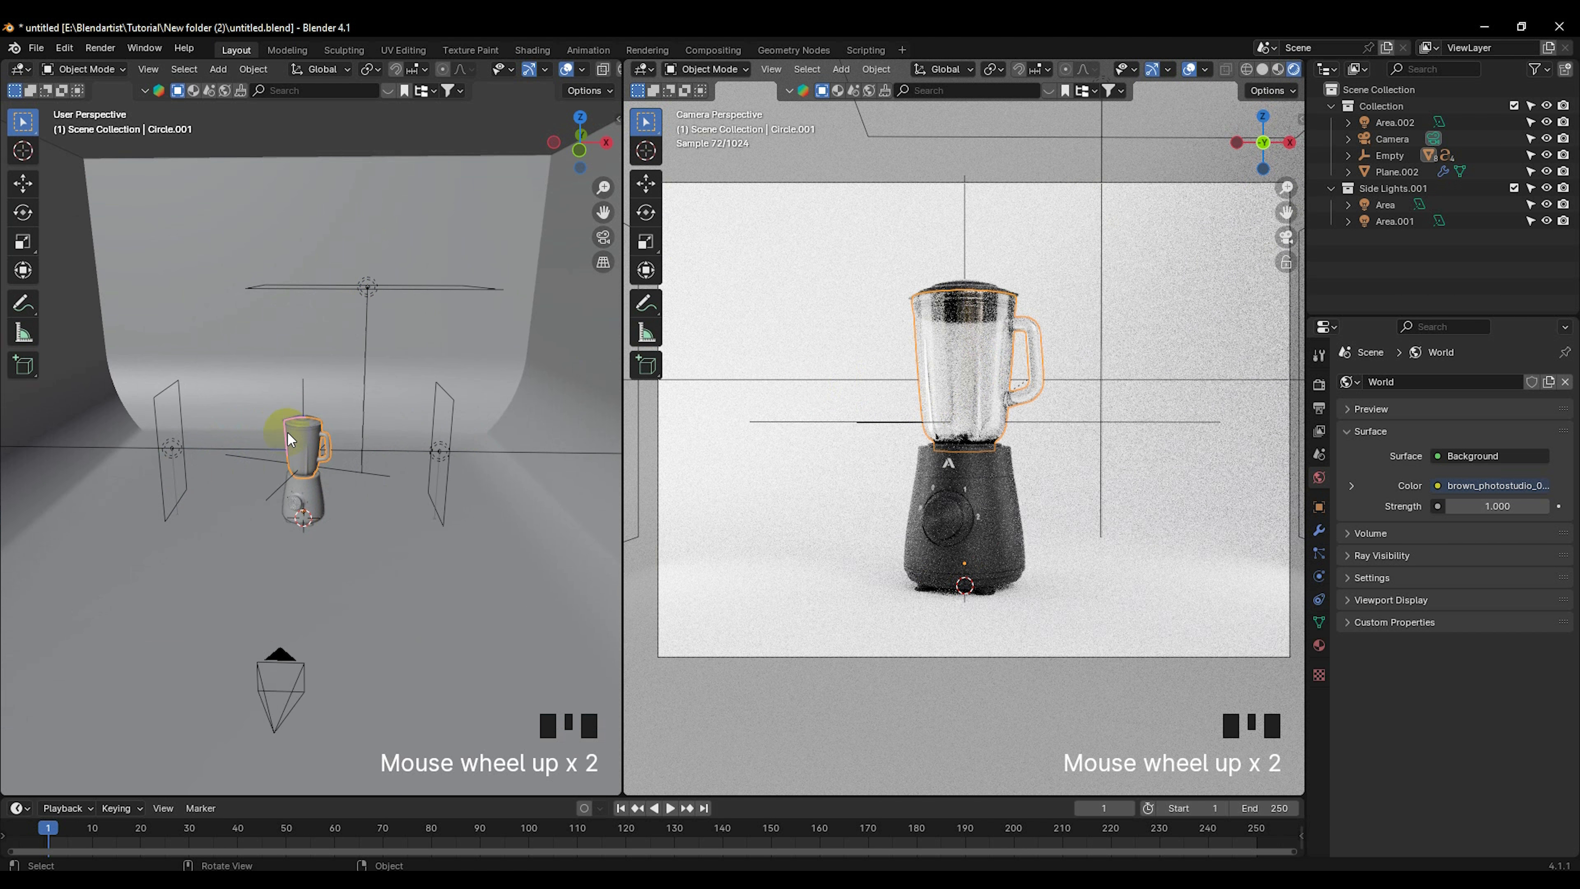
left_click(372, 285)
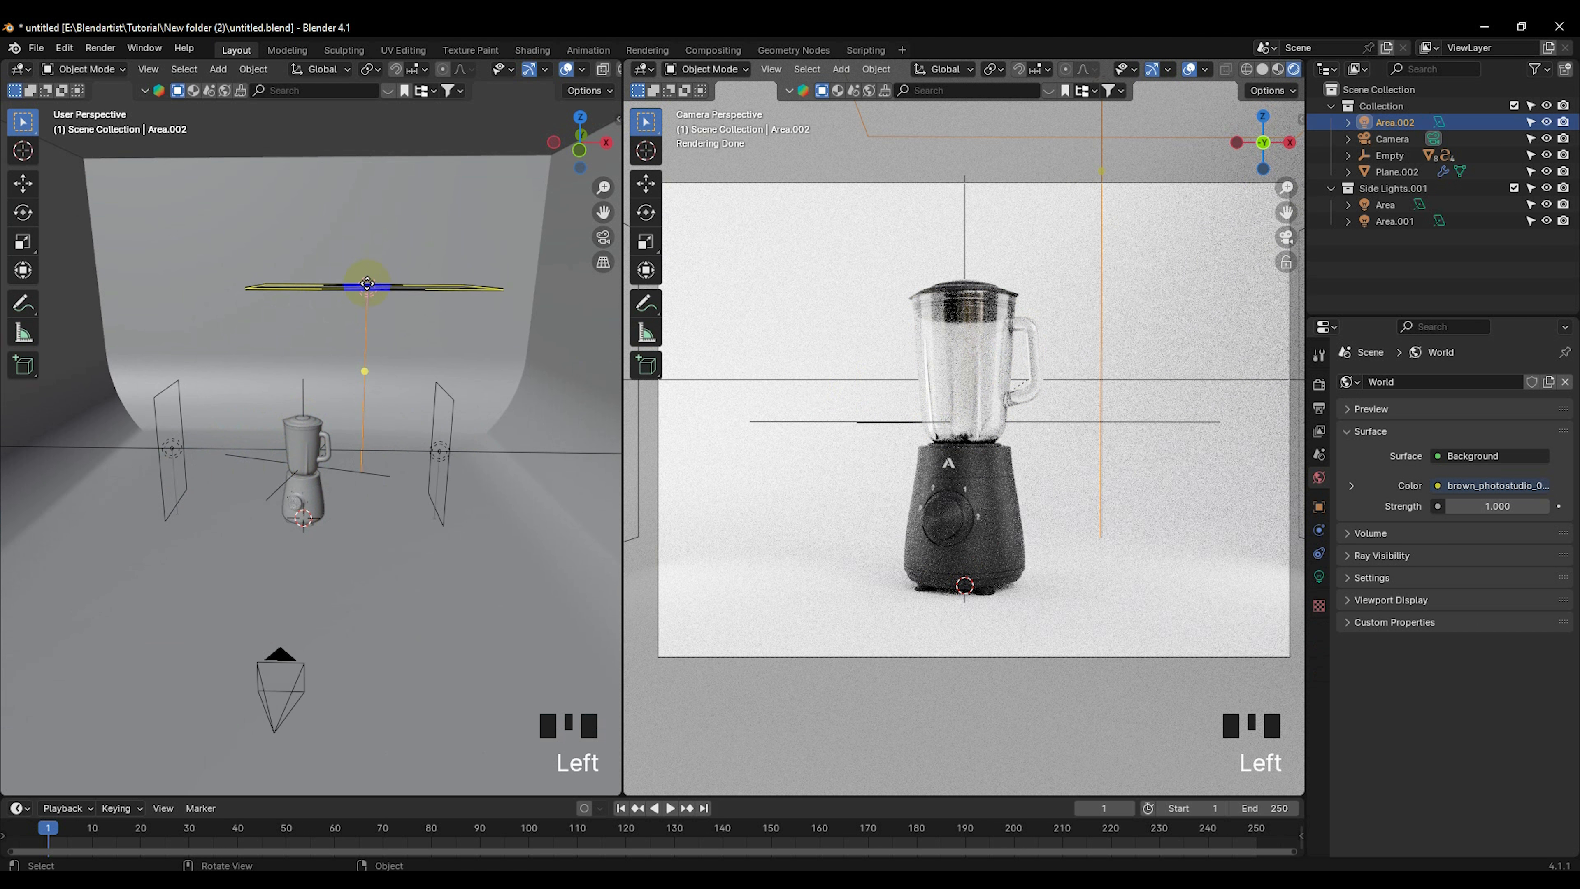
left_click(1546, 123)
left_click(1546, 123)
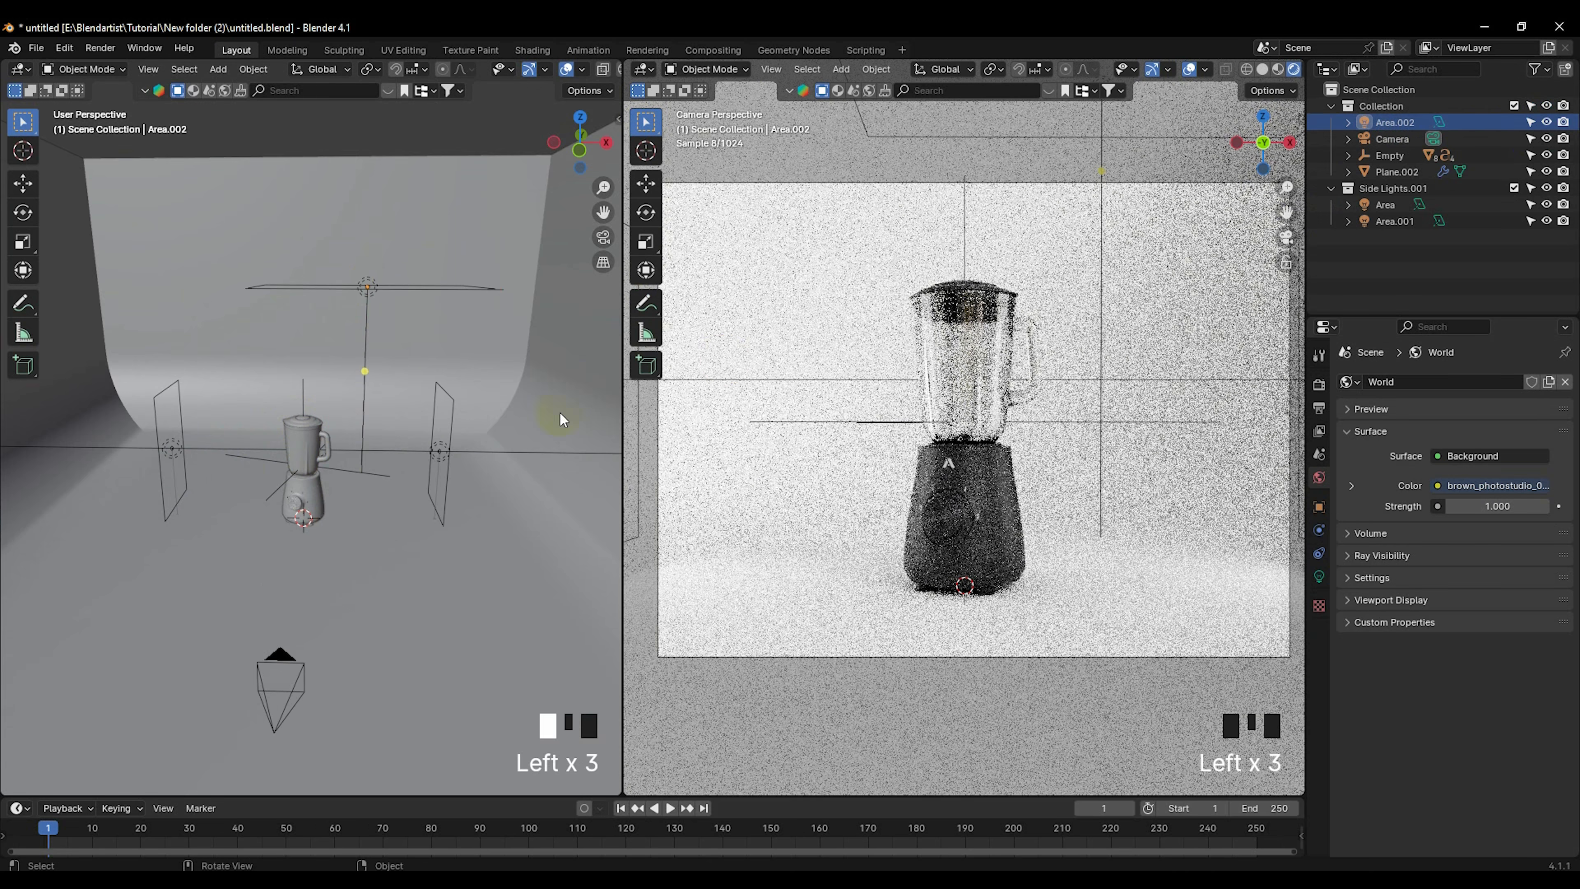
Step: Lower the power of the side light on the blender's -X side to about 148.39 W
left_click(176, 429)
left_click(173, 444)
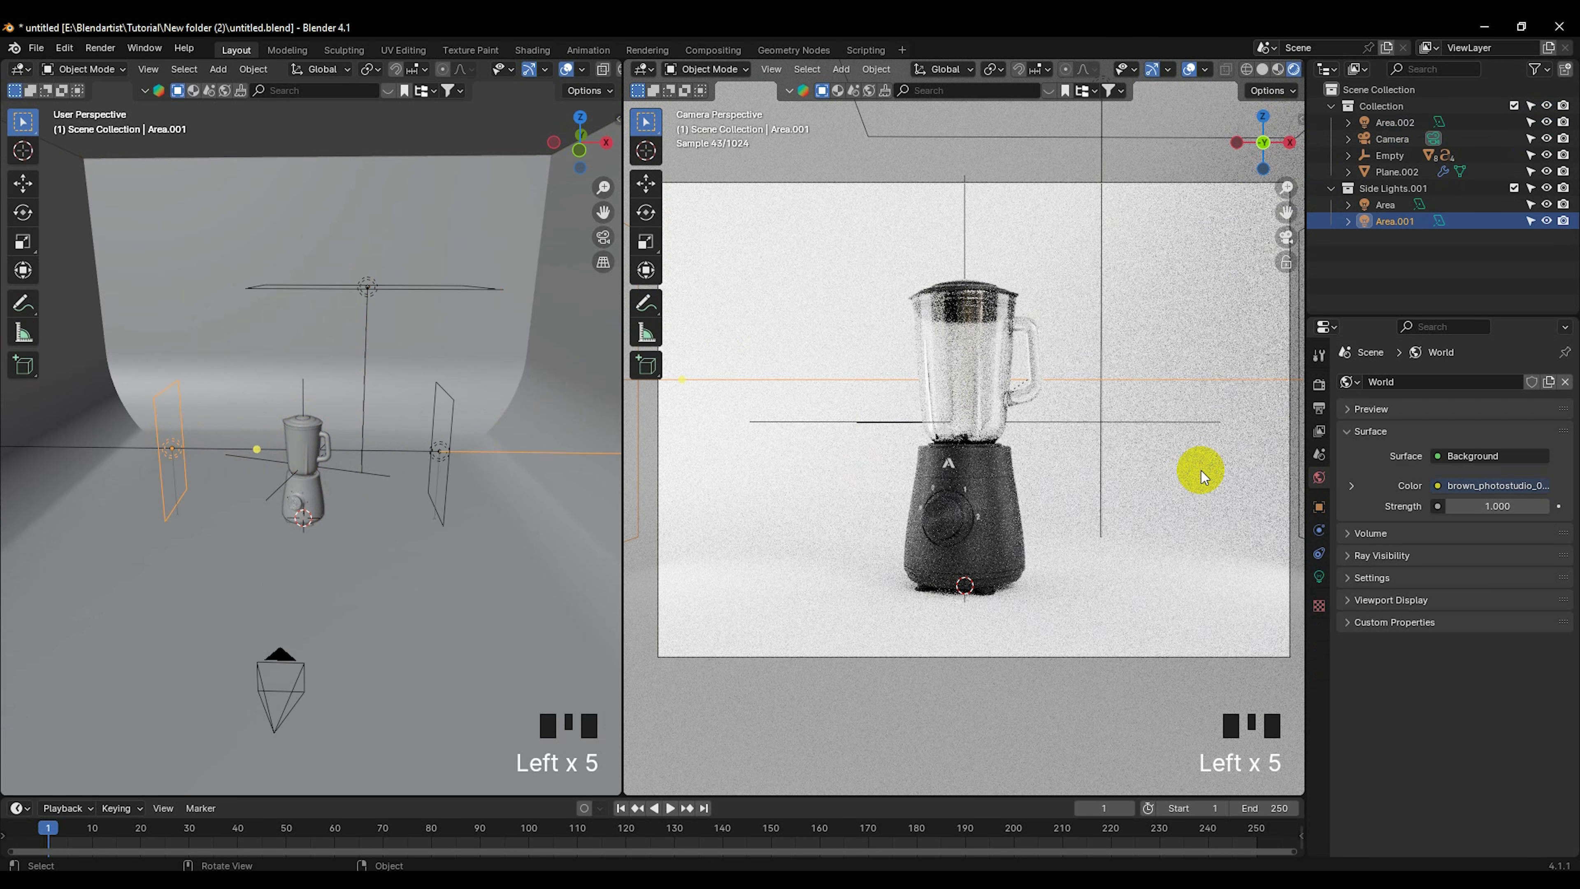
left_click(1318, 576)
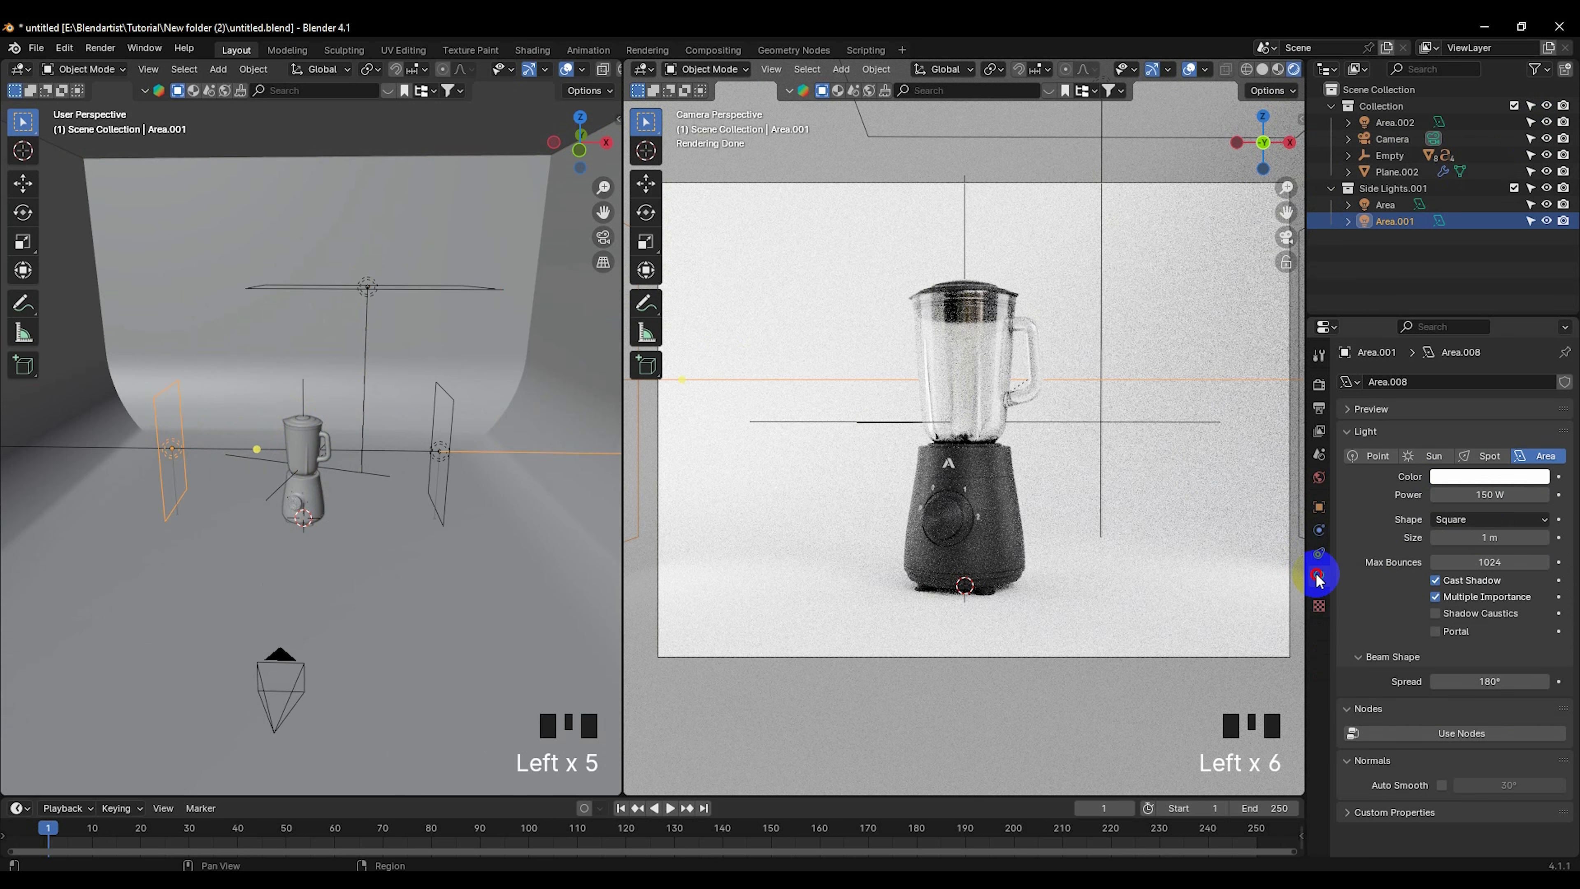
left_click(1487, 495, "shift")
left_click_drag(203, 494, 177, 494, "shift")
left_click_drag(1387, 496, 1350, 496, "shift")
Step: Show the world's shader nodes and set the HDRI Mapping node's Z rotation to about 24.4°
scroll(409, 501, "down", 3)
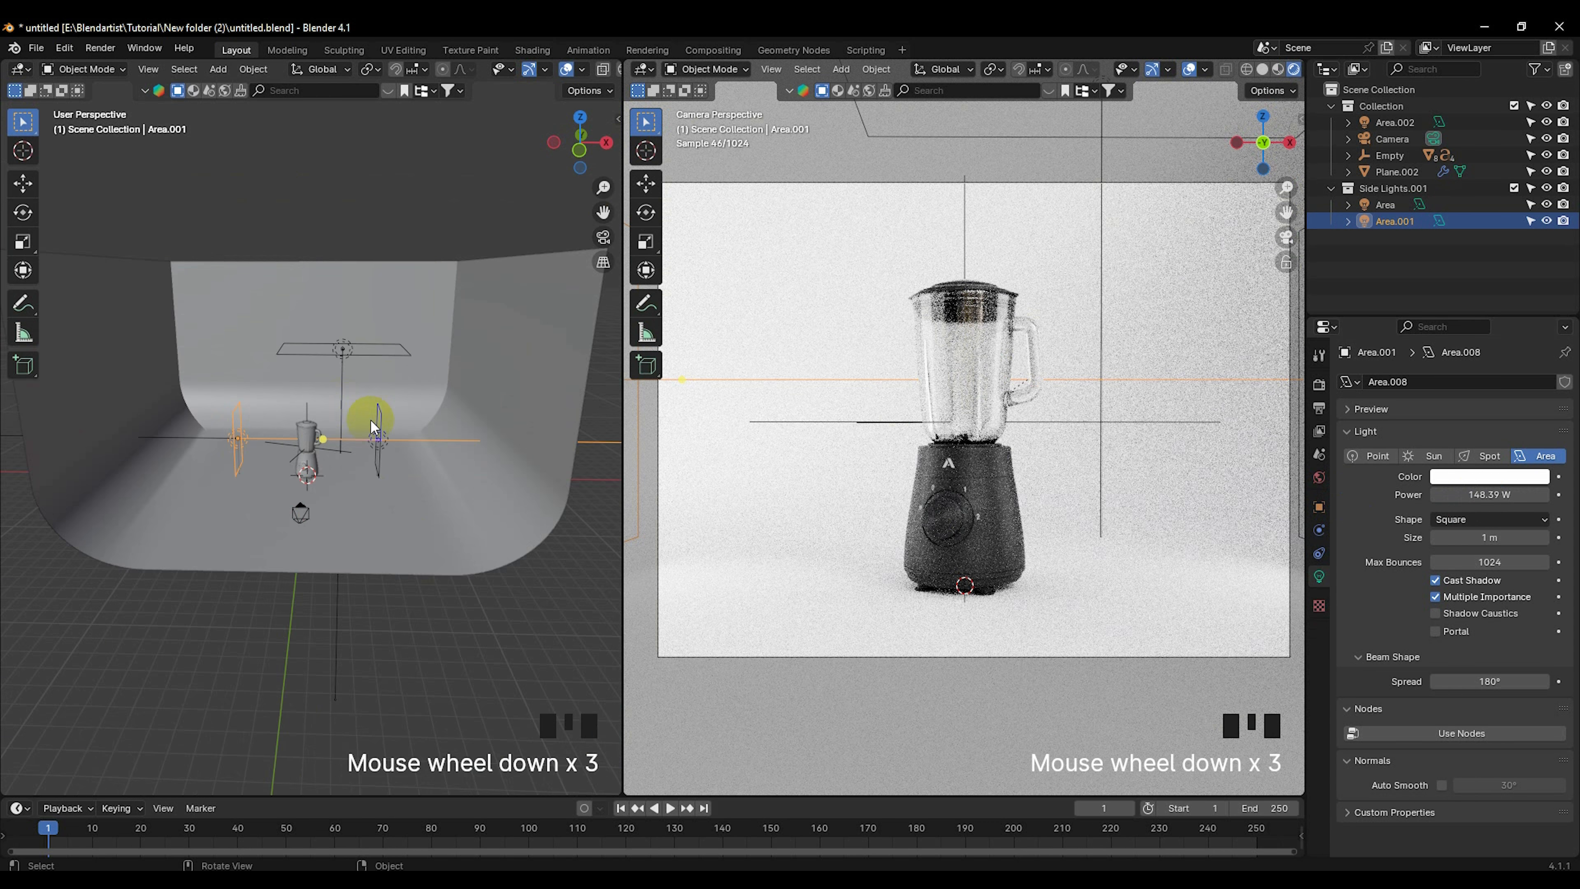
left_click(24, 69)
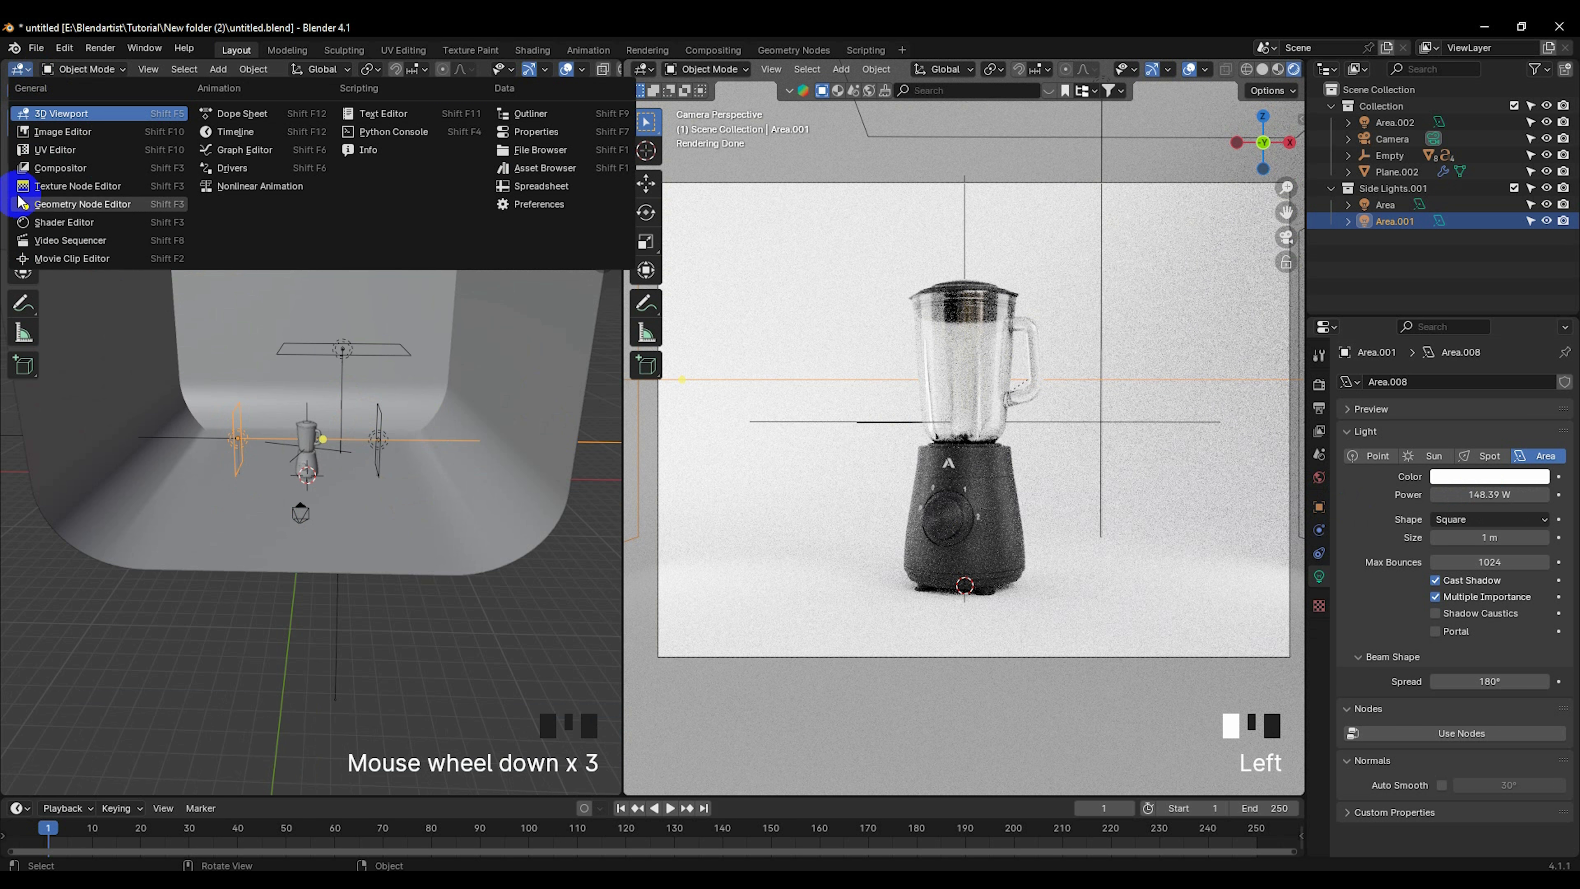
left_click(38, 225)
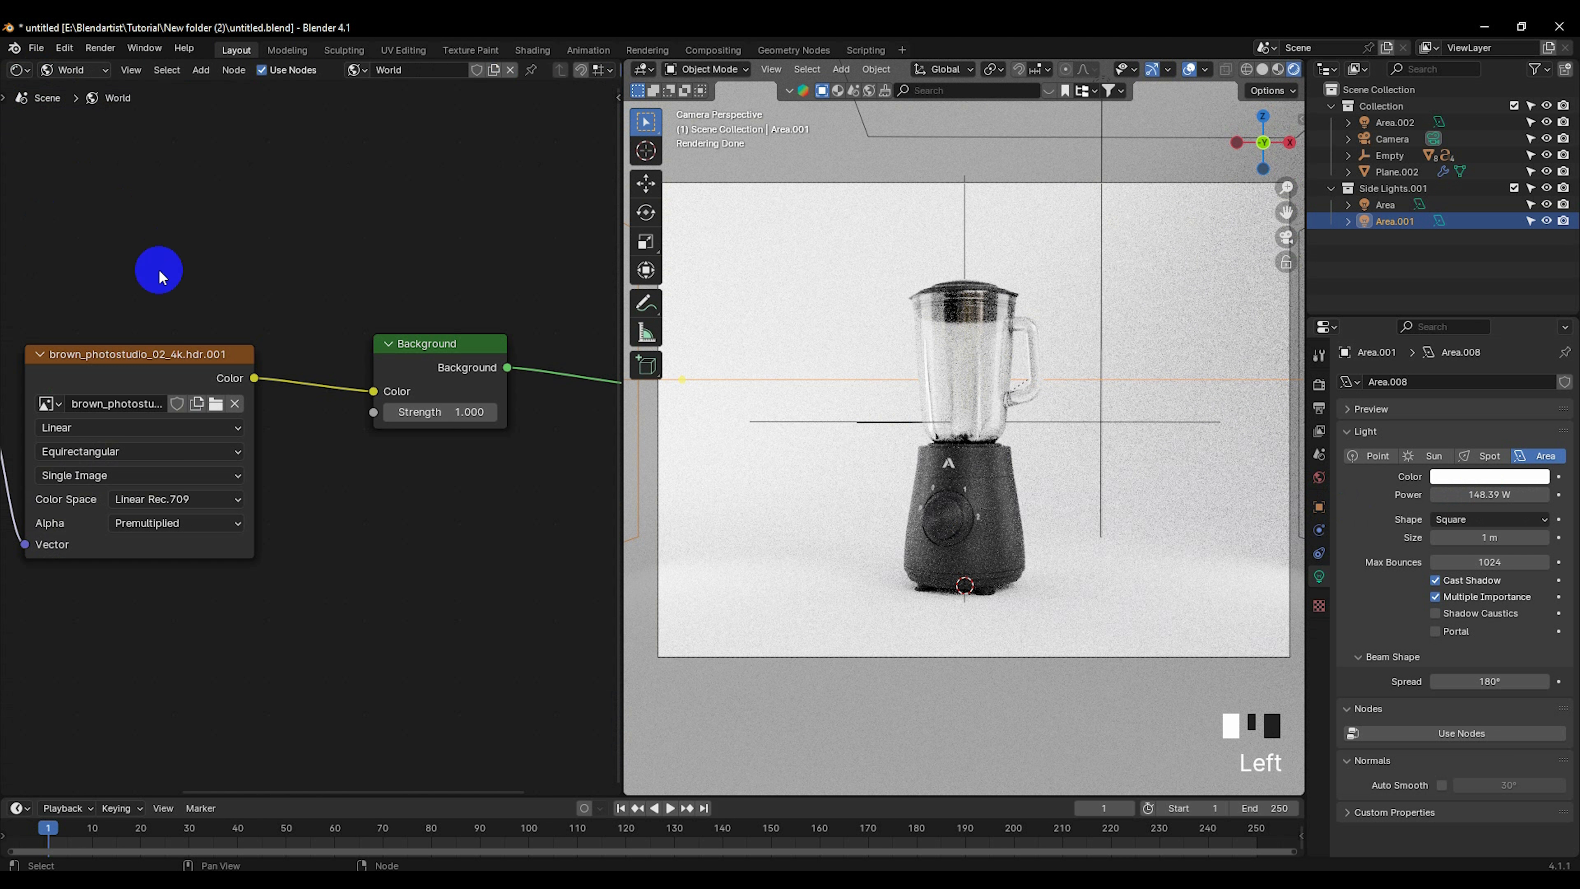
middle_click_drag(158, 270, 304, 201)
scroll(170, 497, "up", 2)
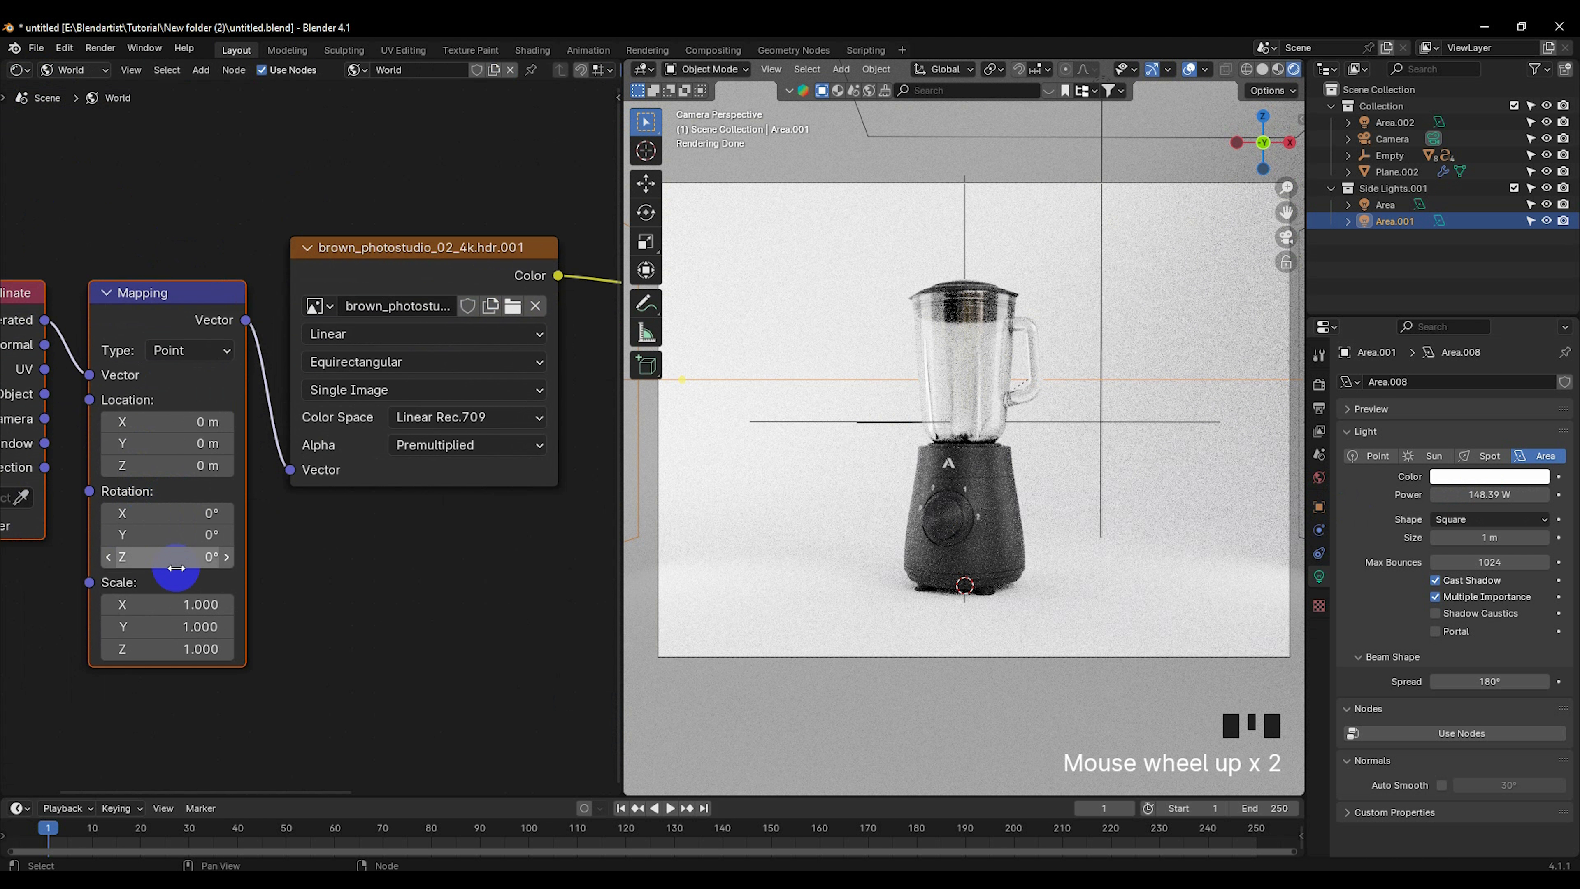
left_click_drag(176, 568, 282, 562, "shift")
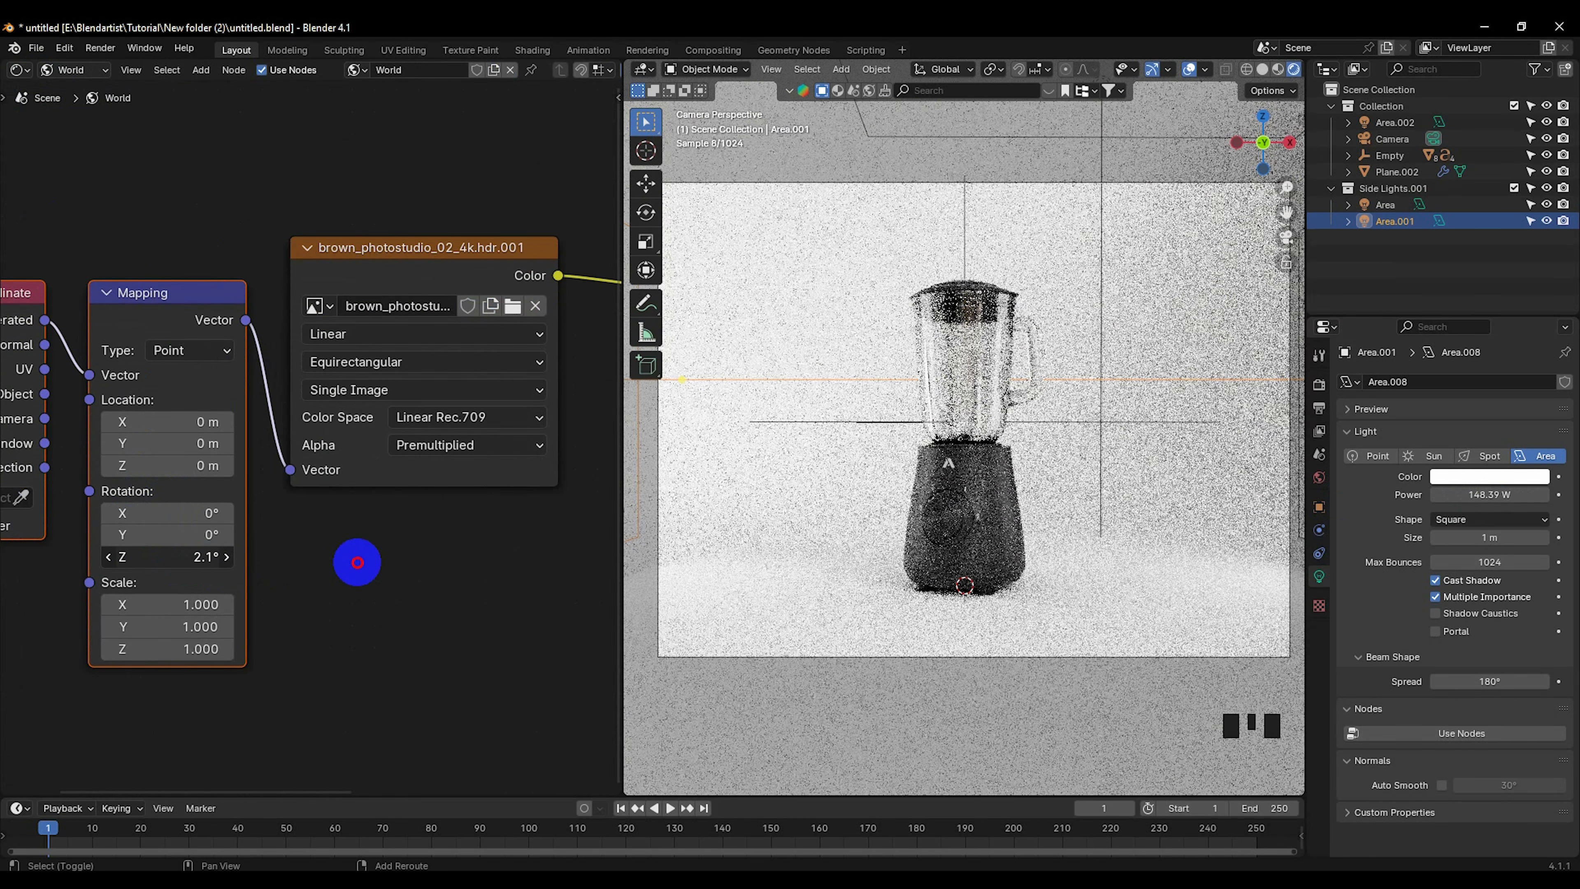
left_click_drag(357, 562, 650, 569, "shift")
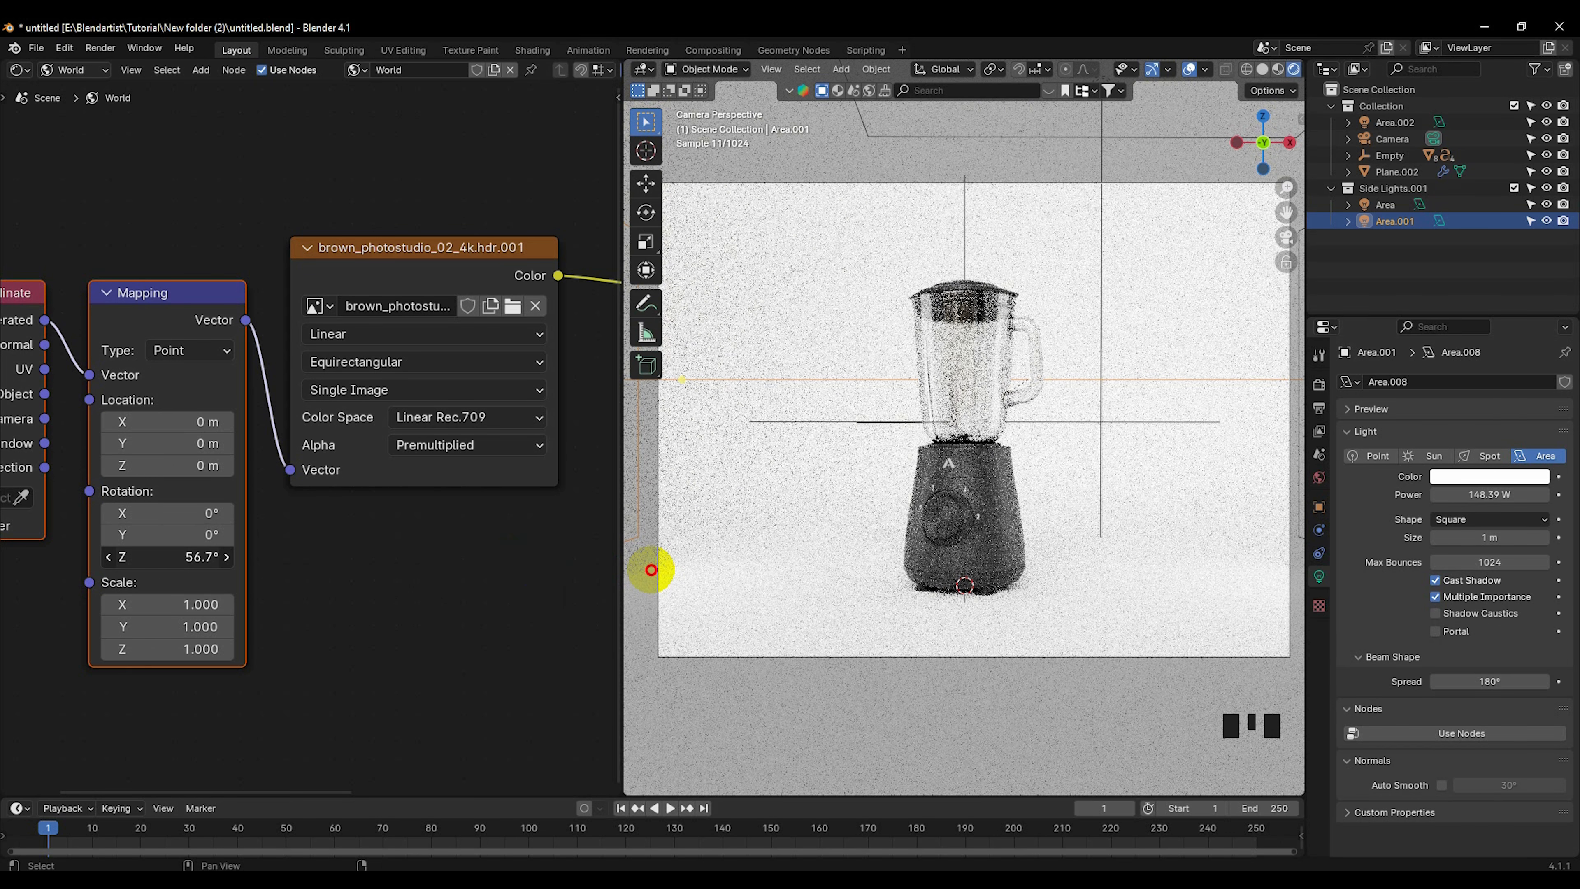
left_click_drag(513, 567, 561, 572, "shift")
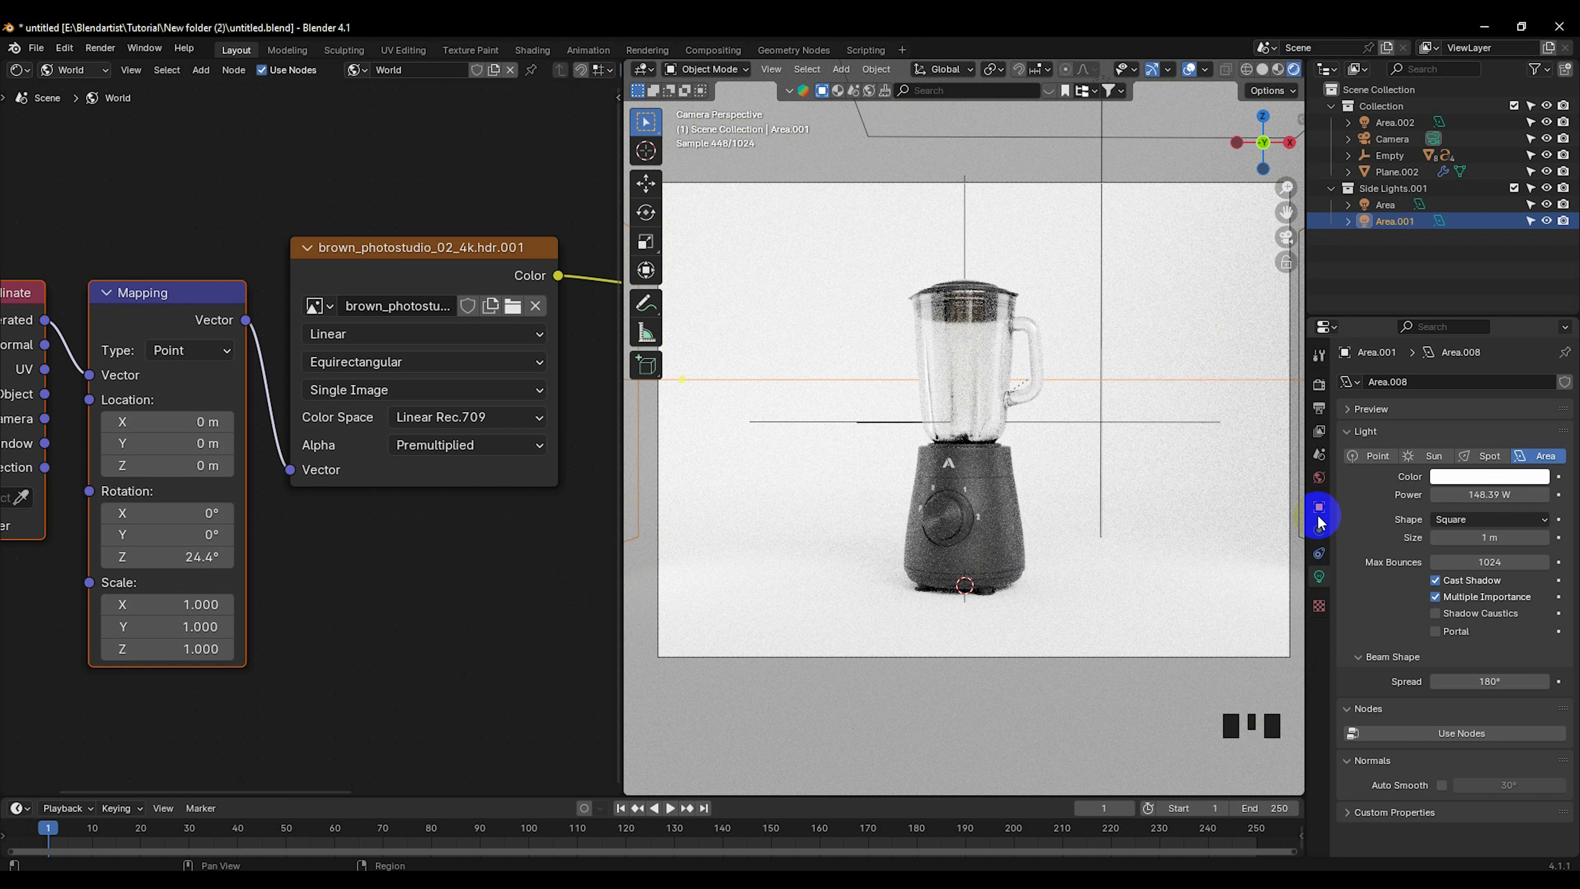
Step: Lower the world background strength to 0.660
left_click(1318, 477)
left_click(239, 510)
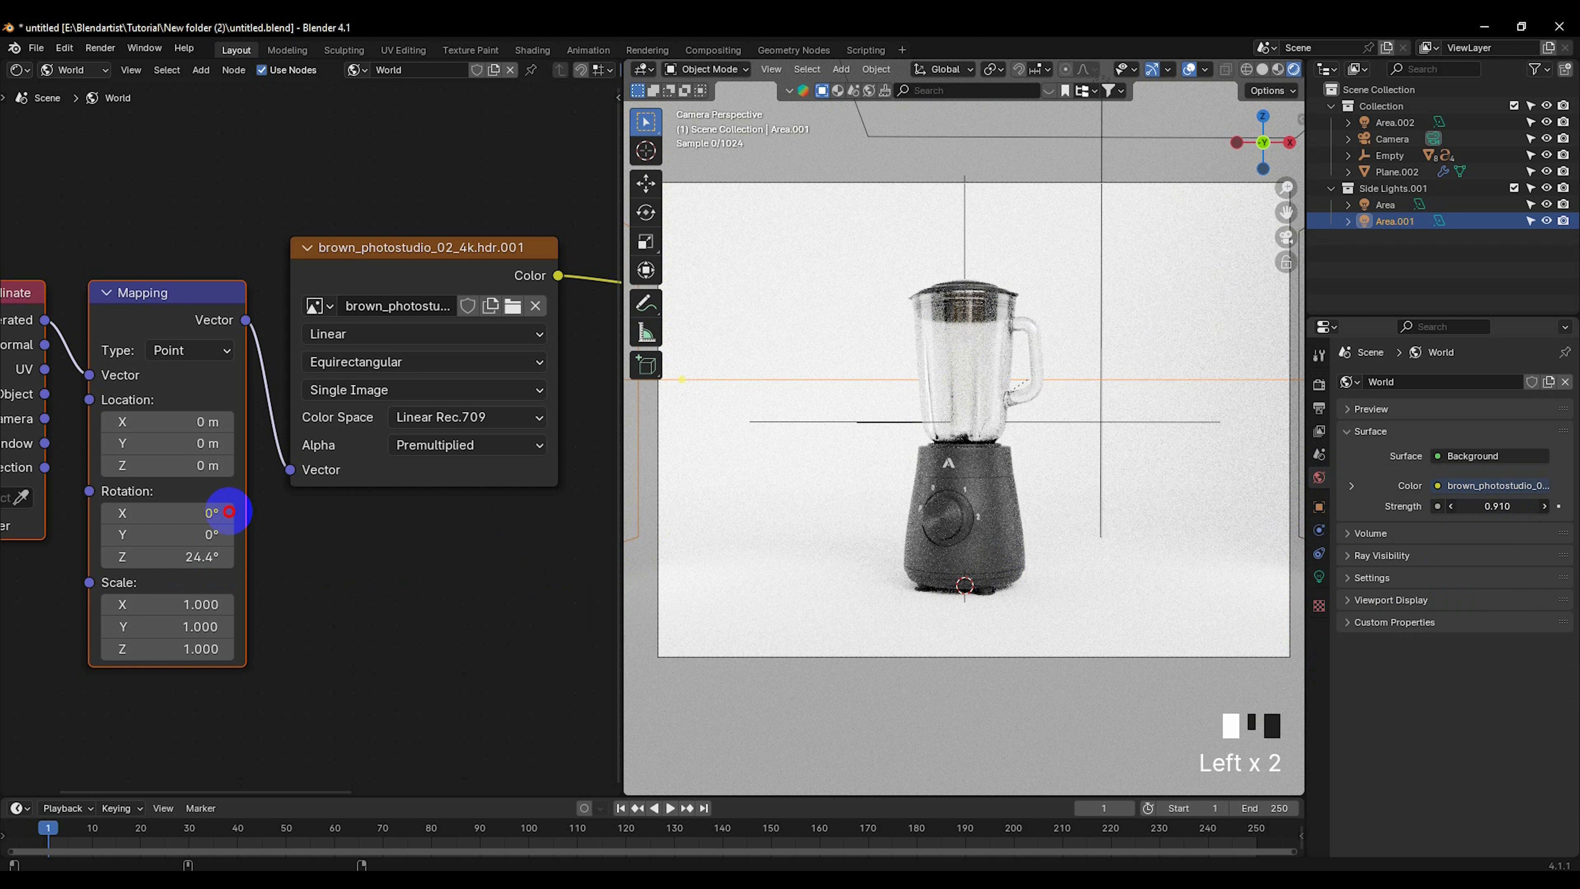
left_click_drag(229, 511, 224, 512)
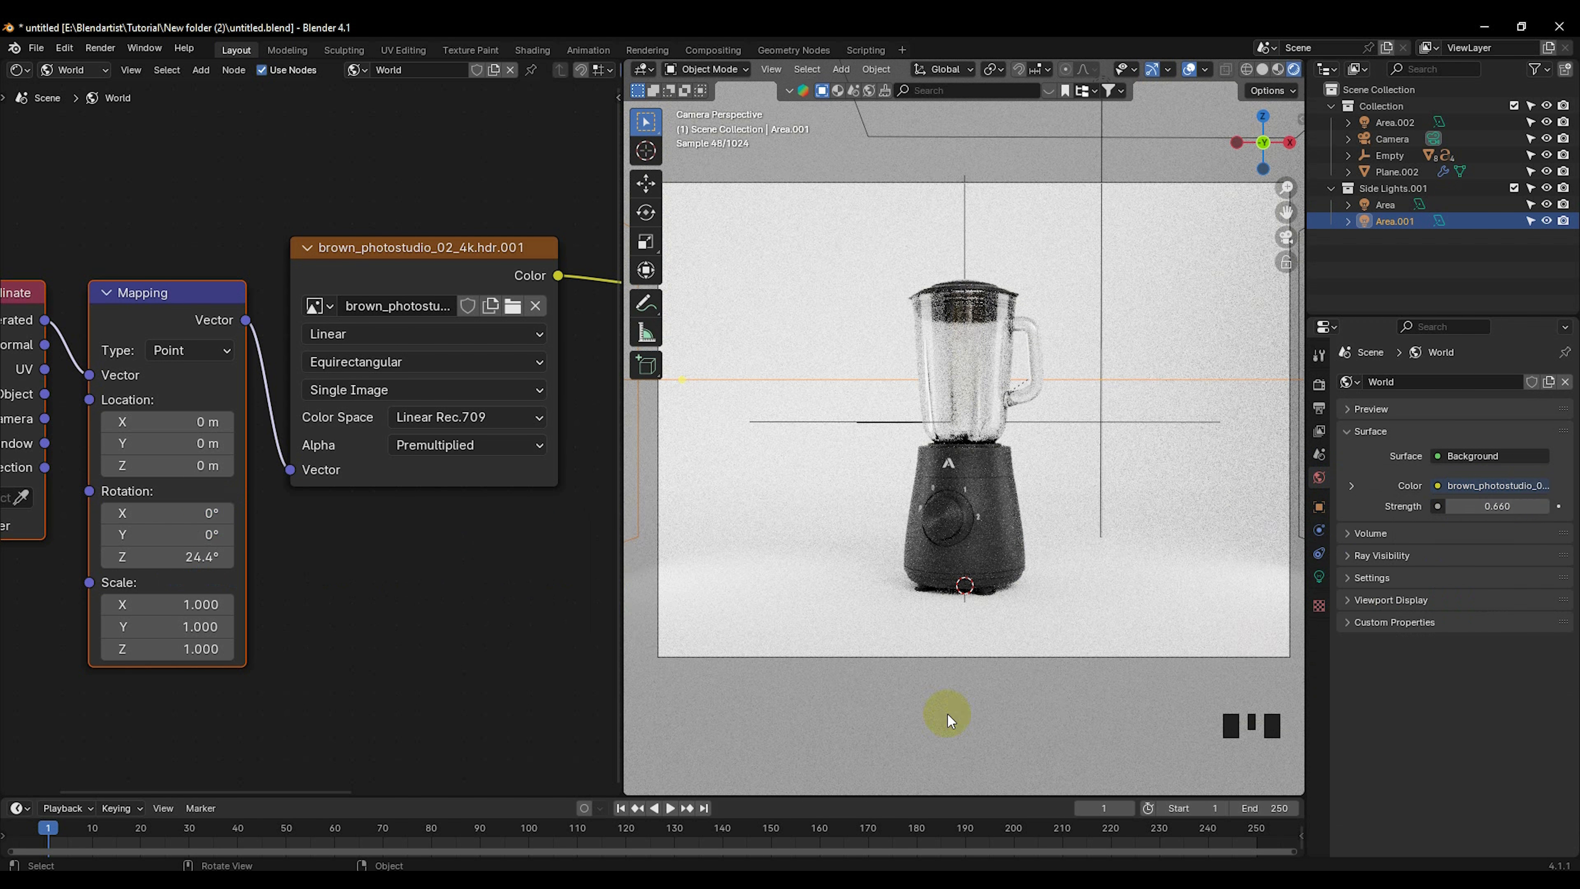
left_click(906, 673)
scroll(931, 577, "down", 2)
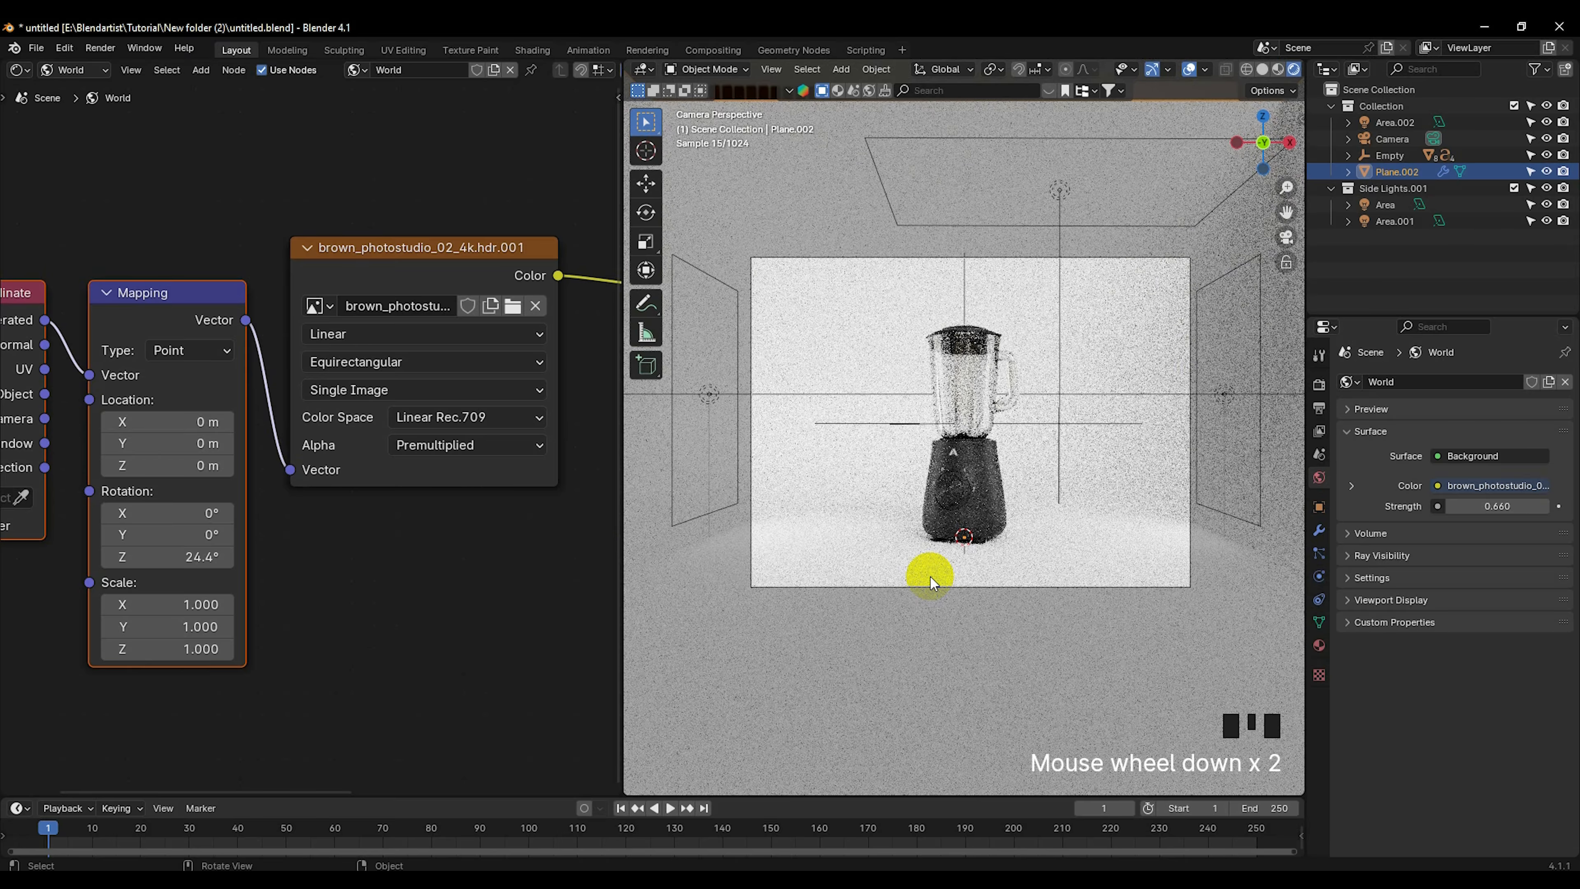
scroll(930, 579, "up", 1)
Step: Return to the 3D Viewport and, in front view, move the overhead light about 1.91 m toward -X and 3.1 m down
left_click(18, 70)
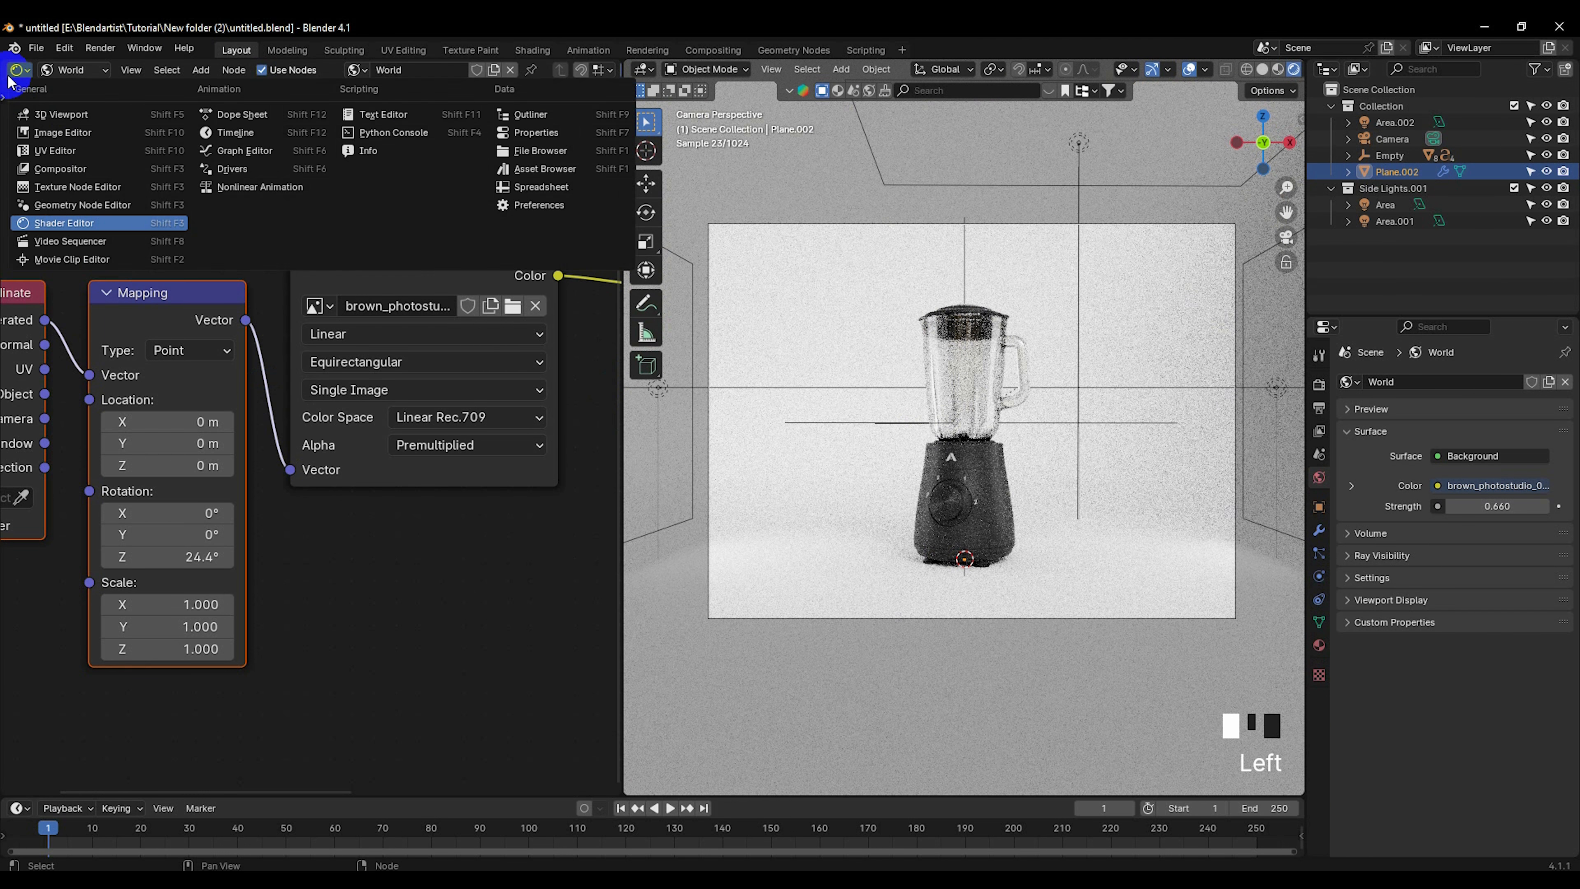
left_click(54, 106)
scroll(357, 299, "down", 2)
left_click(340, 372)
scroll(339, 377, "up", 2)
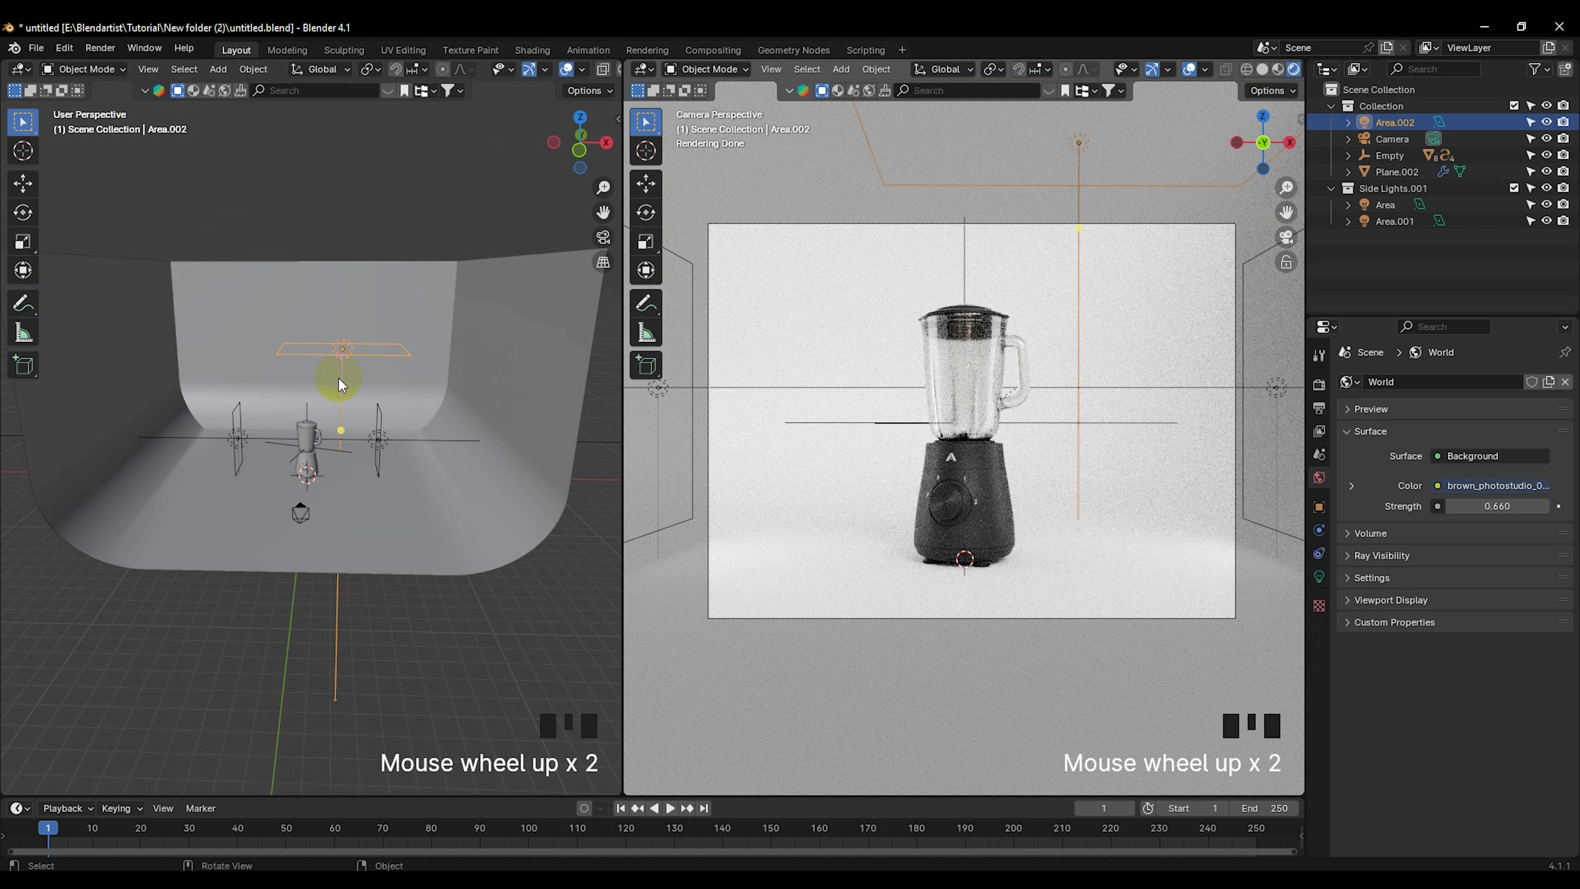
key("KP_1")
scroll(349, 395, "up", 1)
key("g")
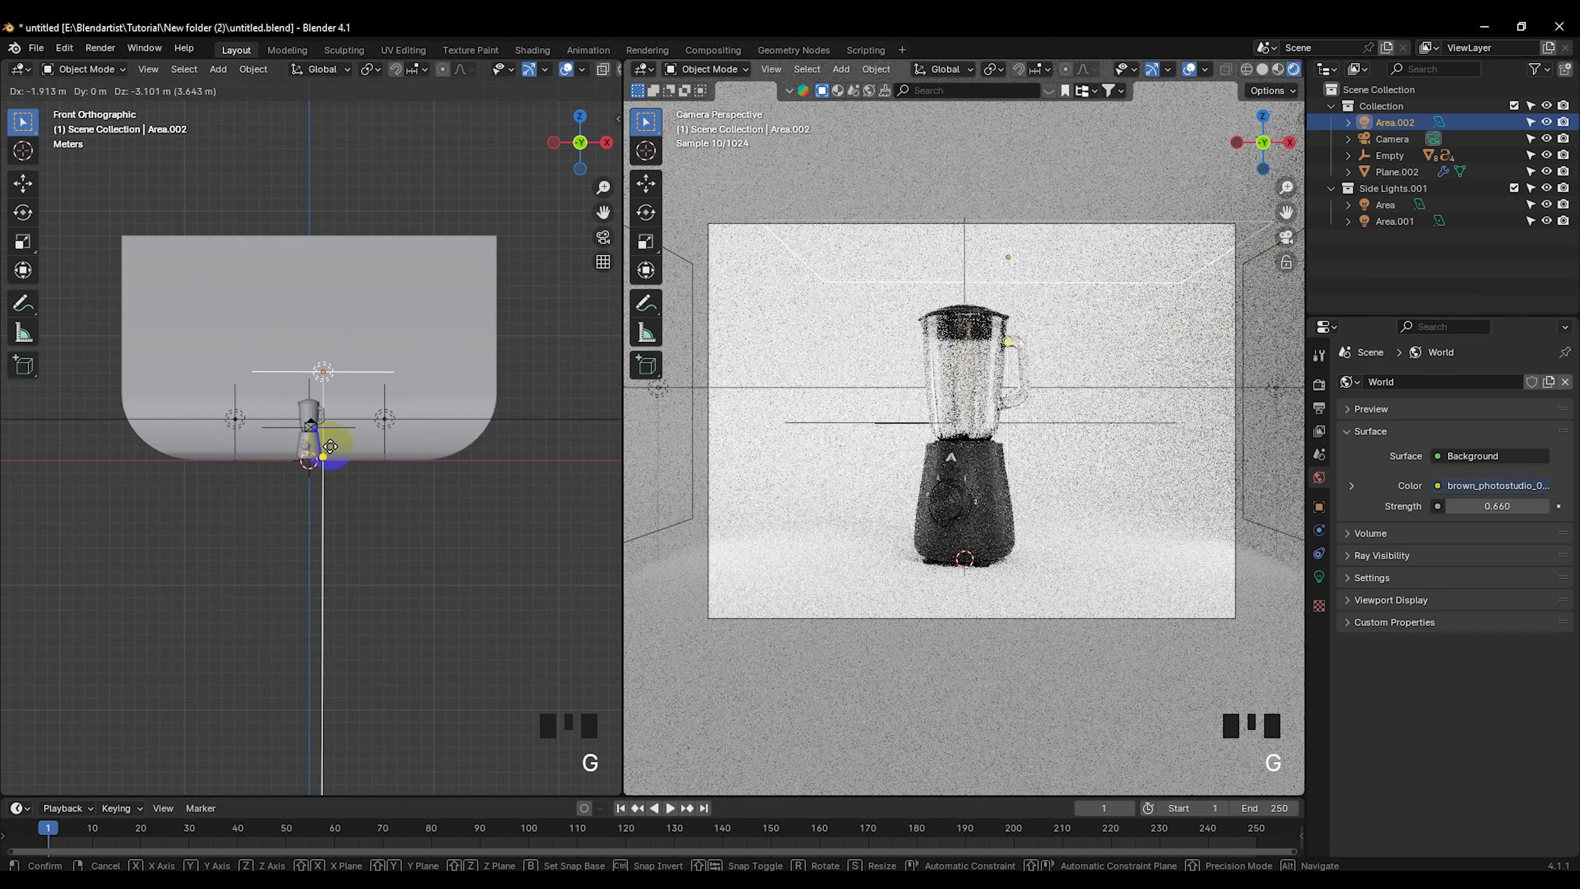
left_click(330, 446)
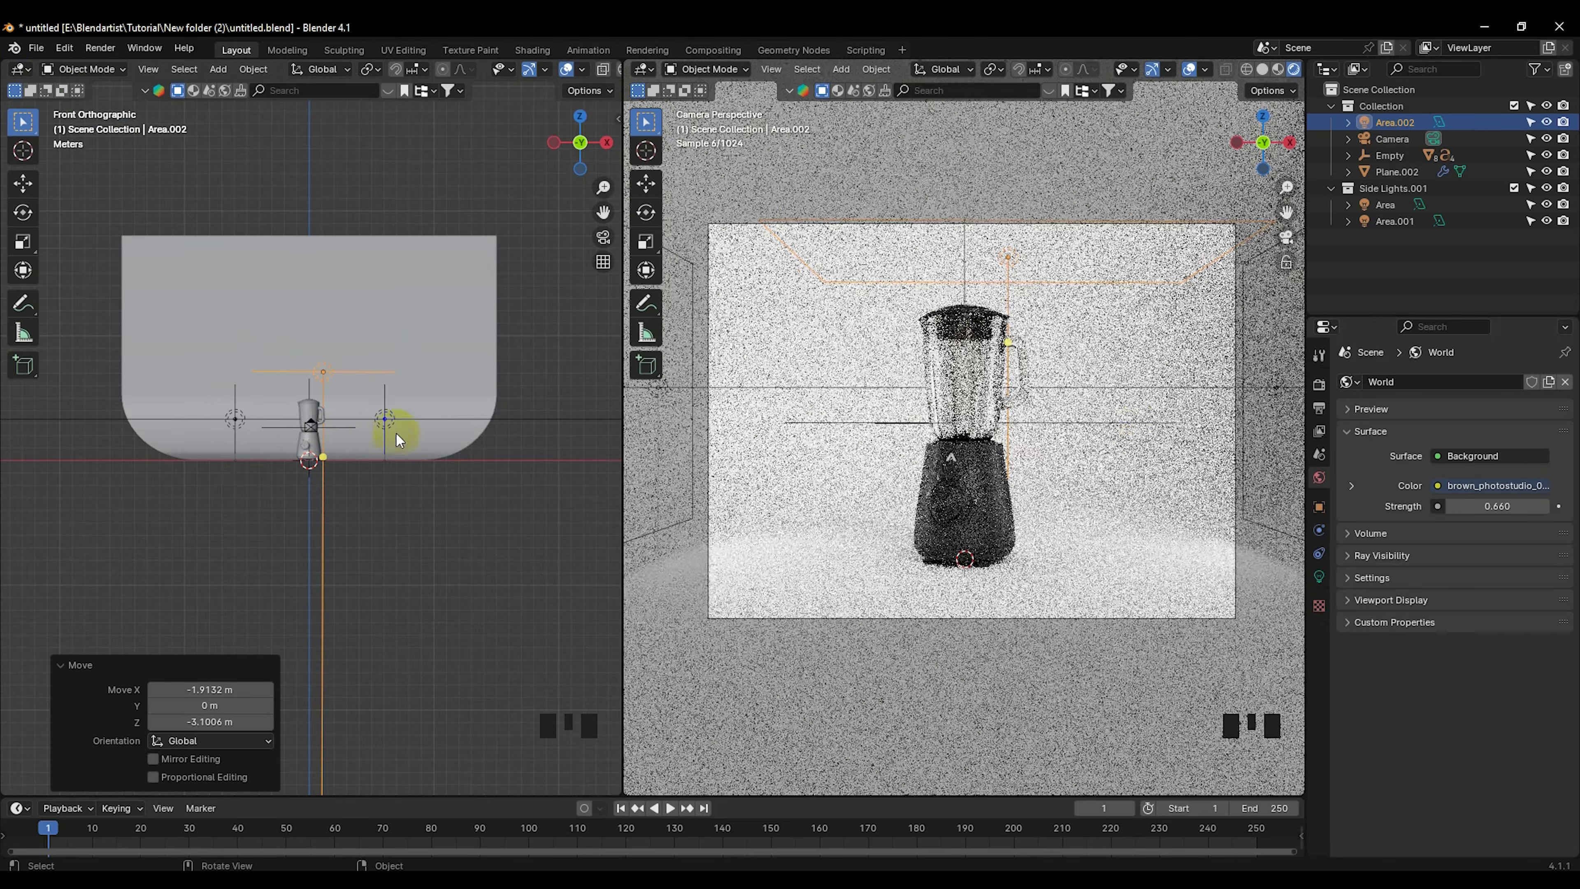
Step: Toggle the overhead light off and on for comparison, and lower it along Z by about 0.4 m and another 0.59 m
left_click(1545, 125)
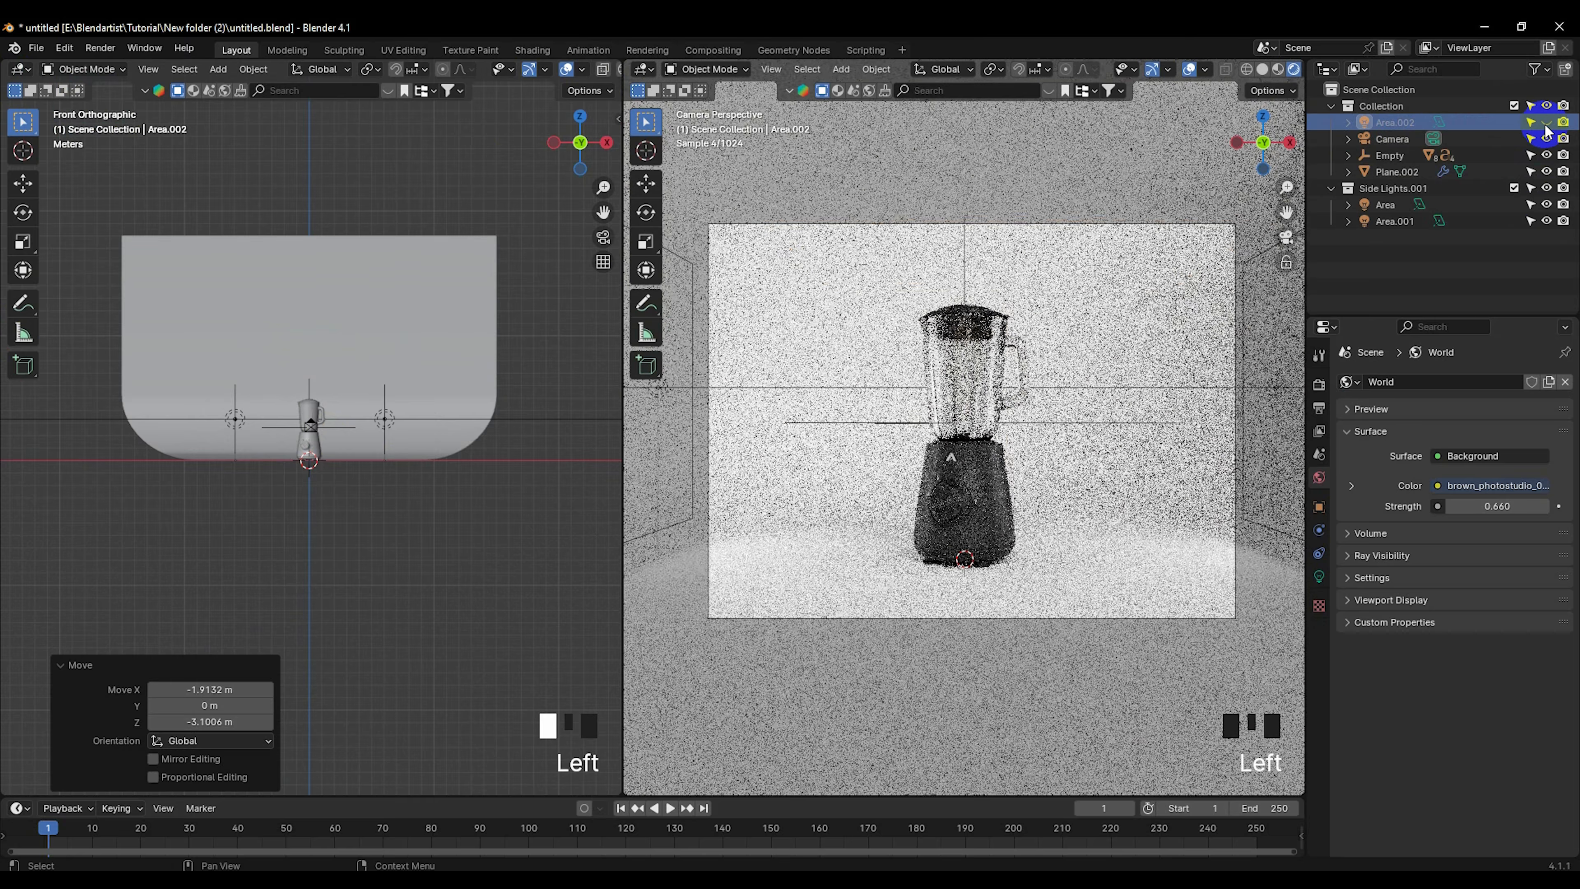
left_click(1546, 124)
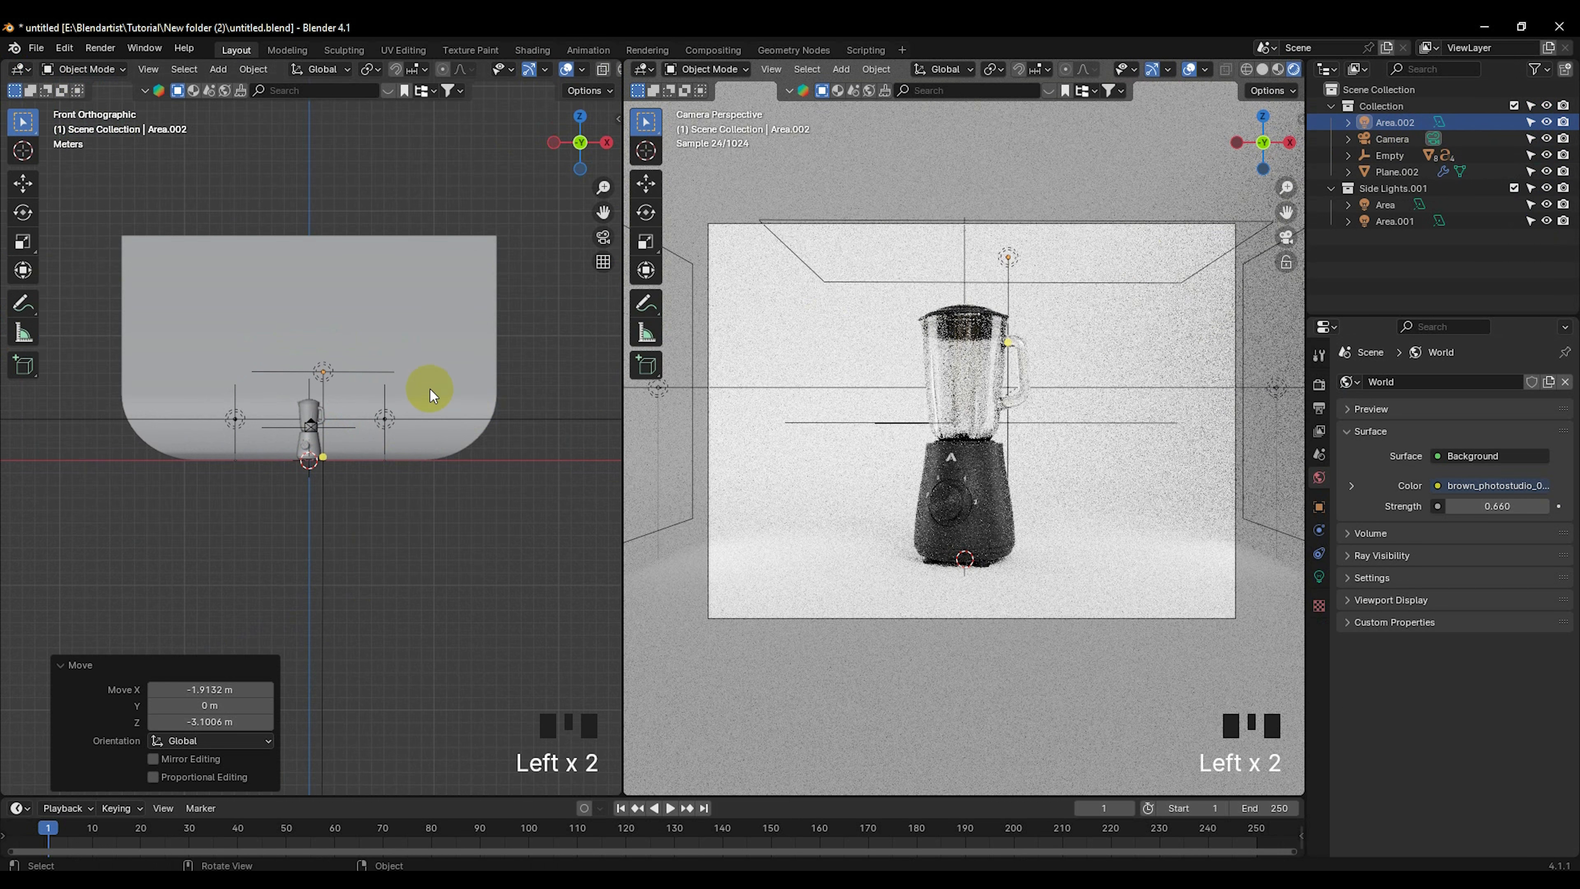
key("g")
key("z")
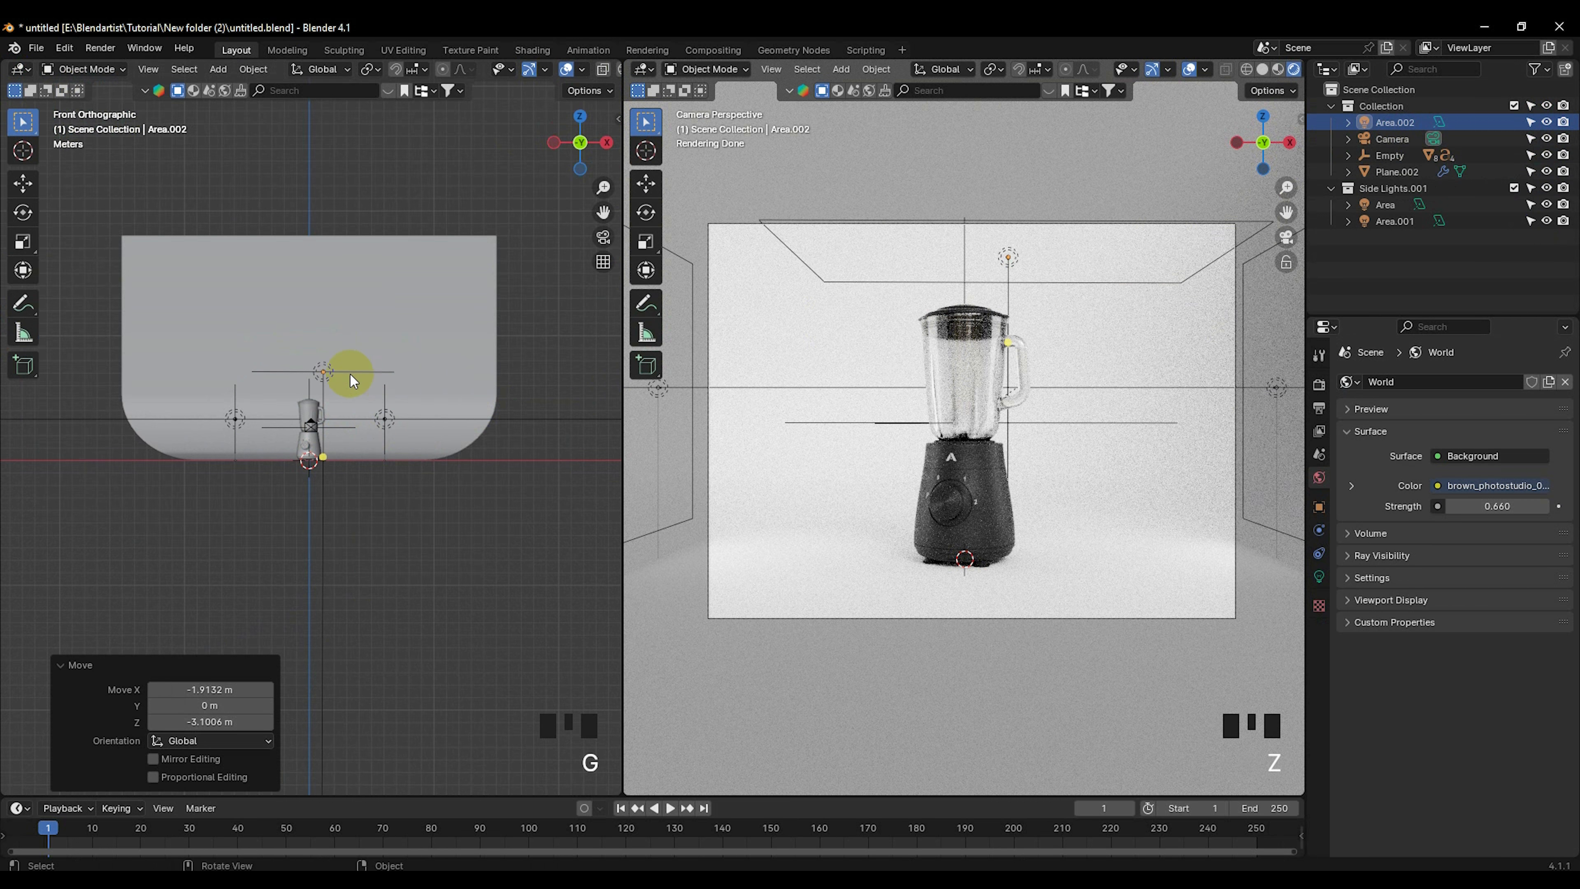
left_click(350, 374)
key("g")
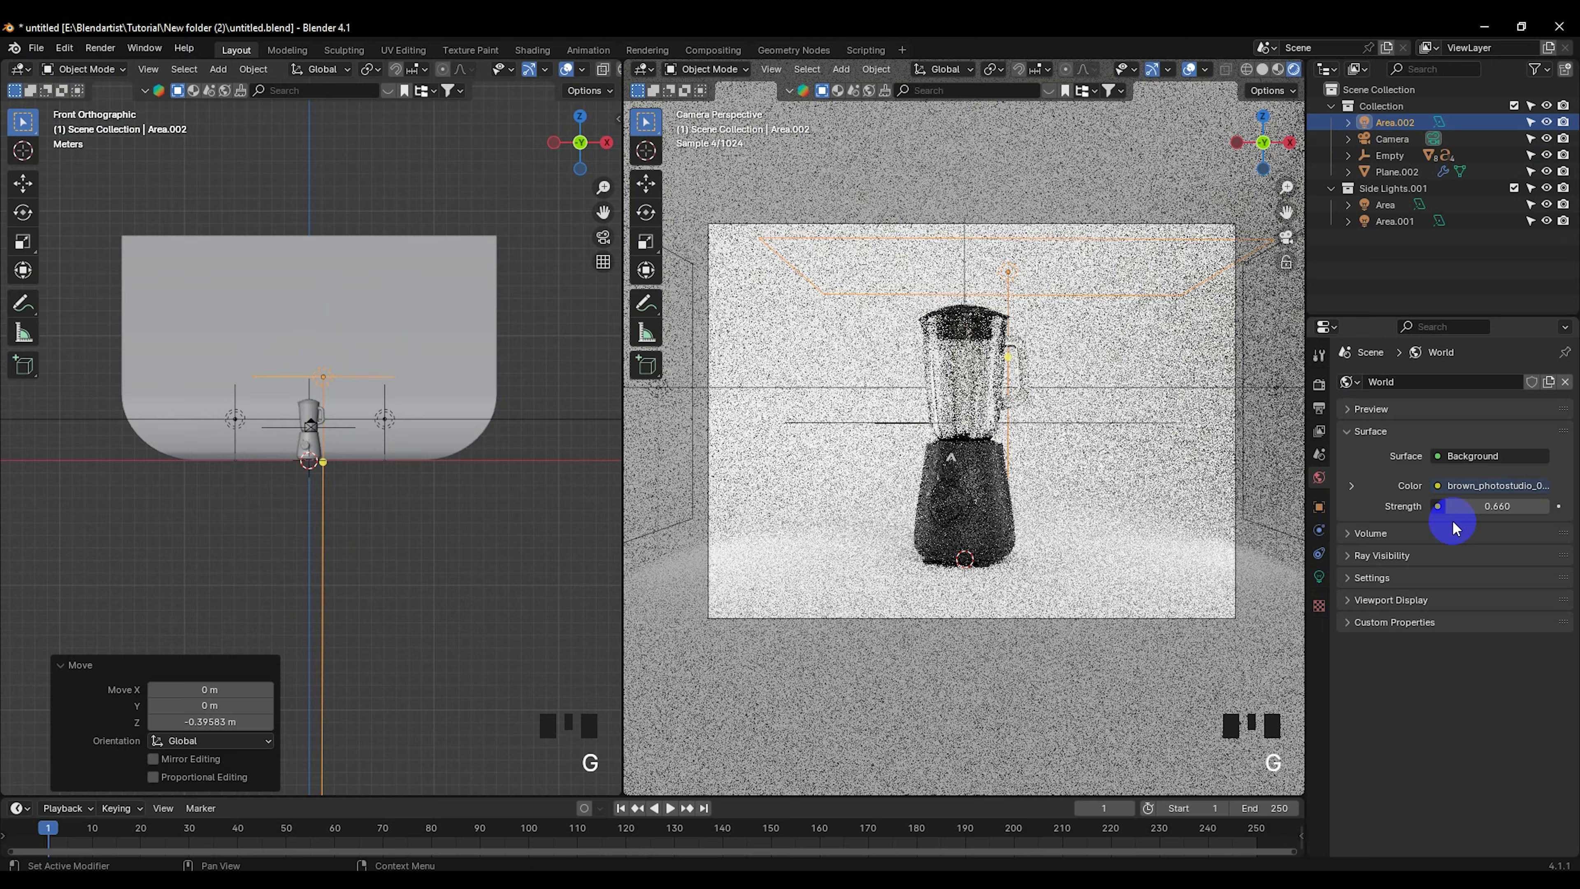
left_click(375, 377)
key("g")
key("z")
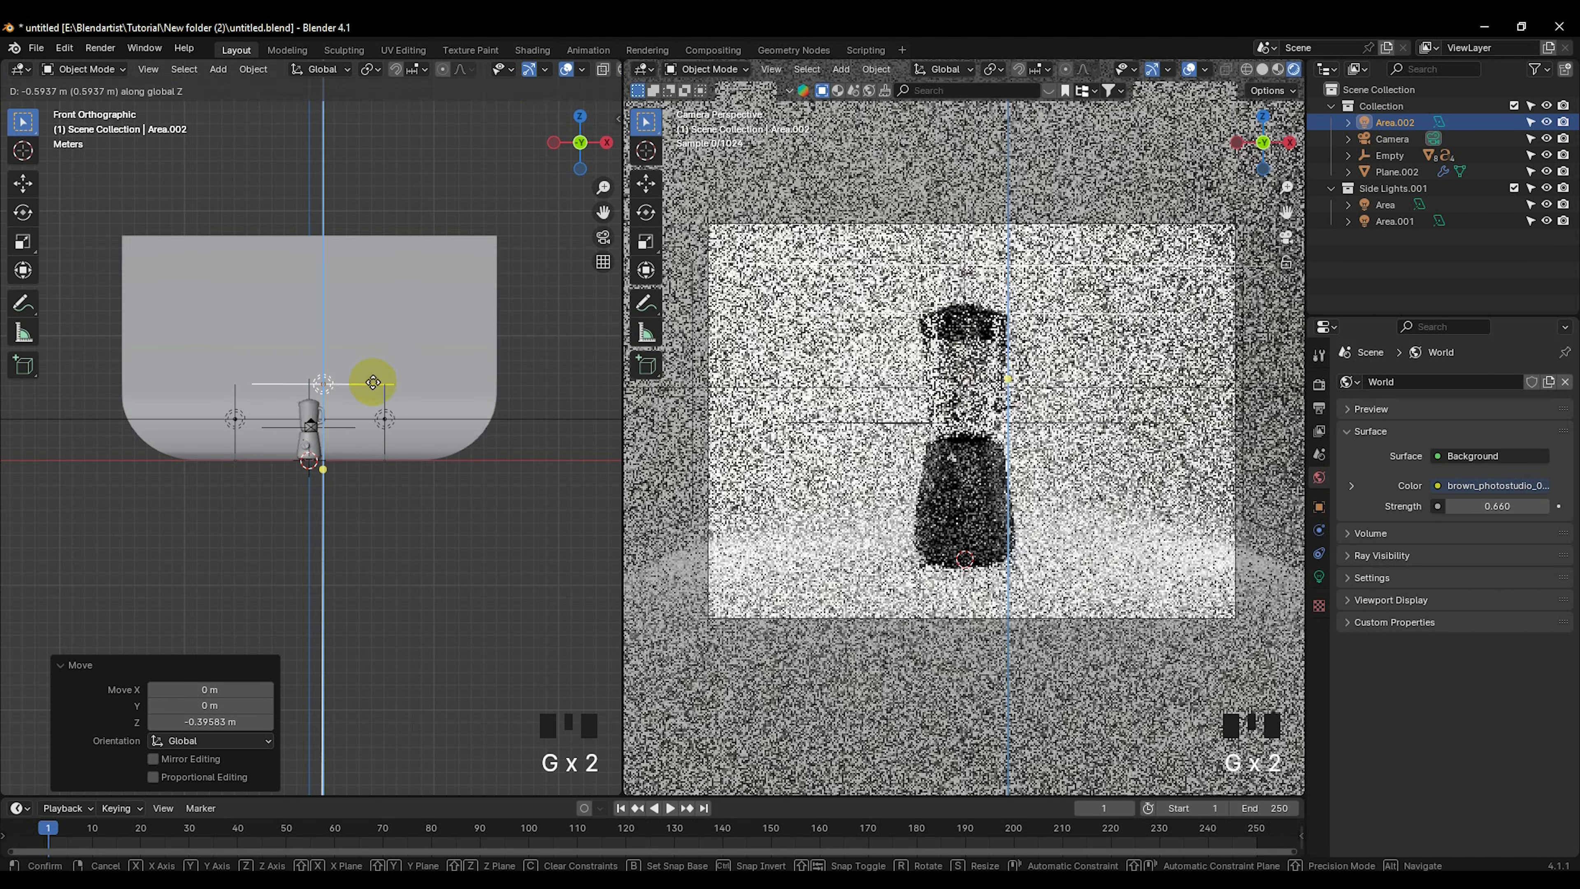
left_click(374, 383)
Step: Set the overhead light's power to about 152.5 W and give it a new light linking collection containing the backdrop Plane.002
left_click(1318, 576)
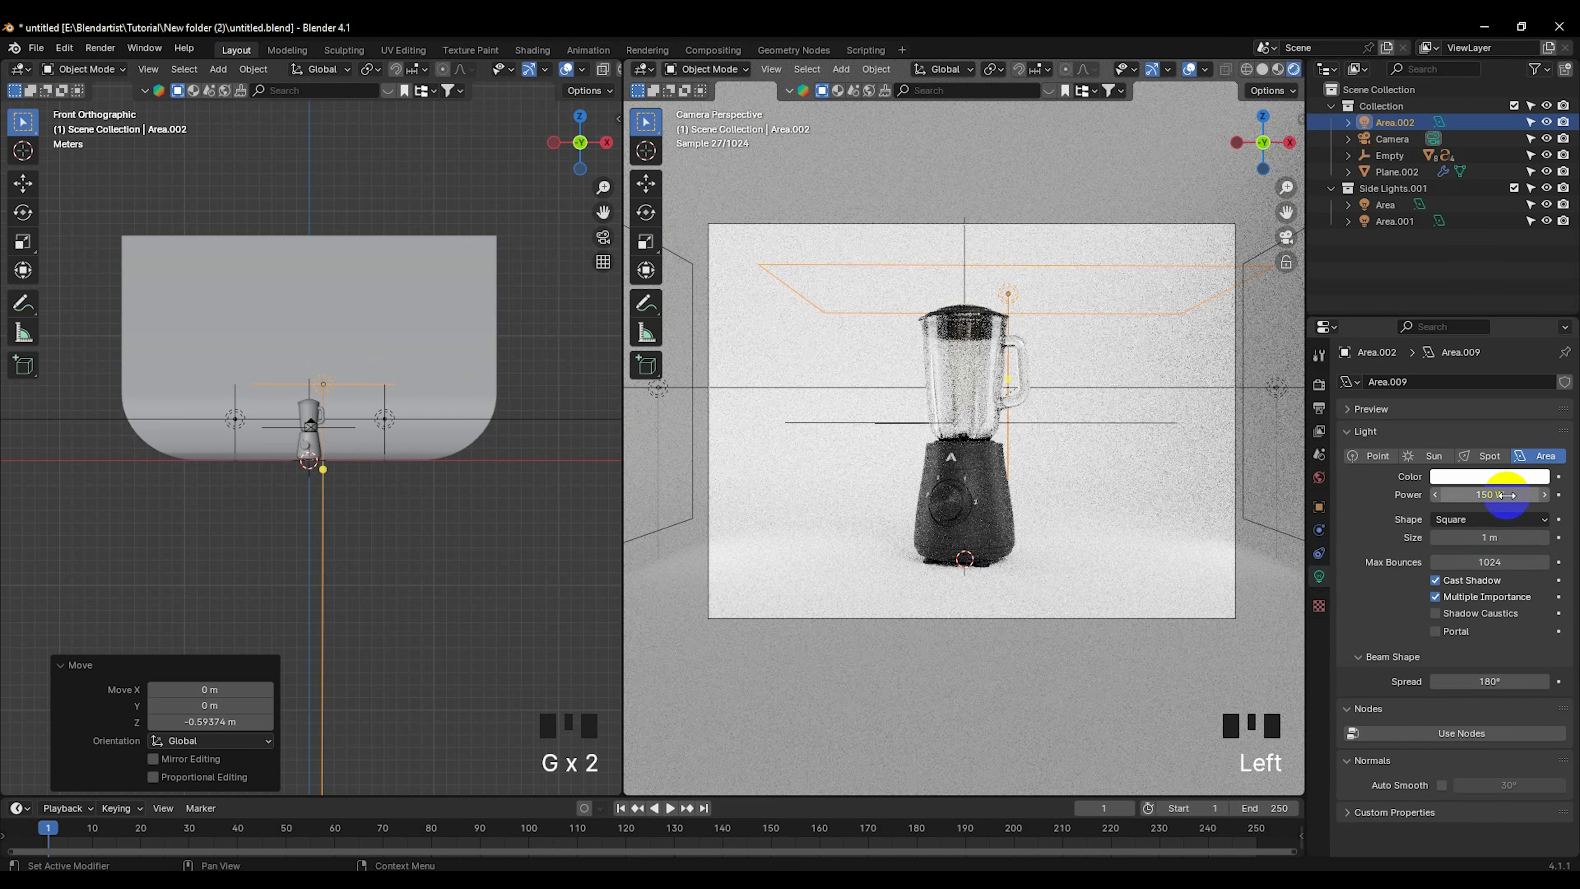
left_click_drag(1506, 495, 264, 487)
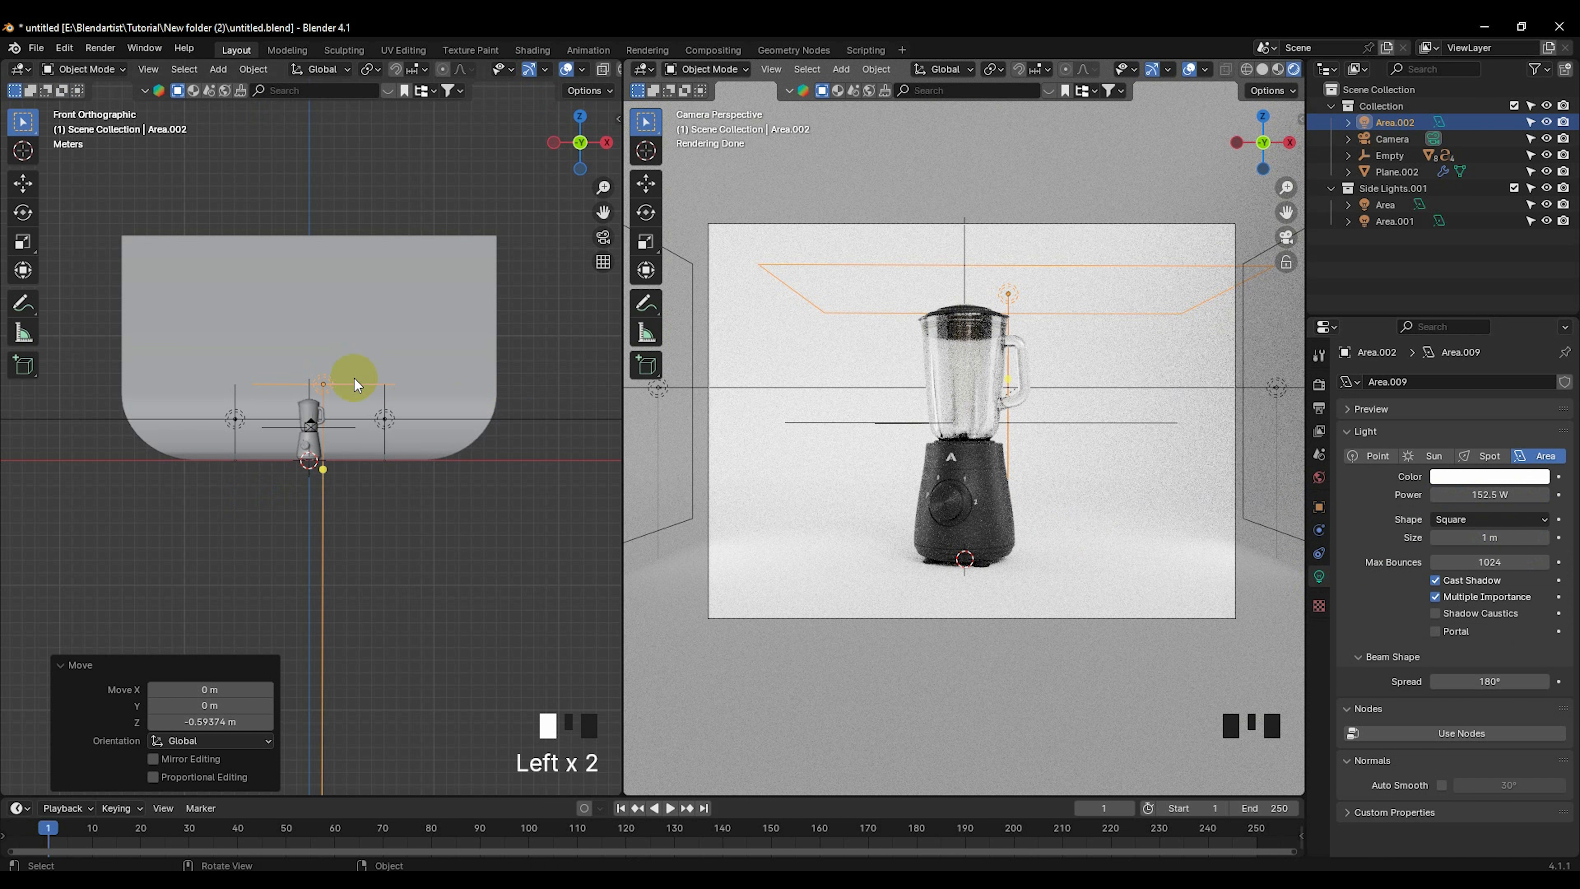
left_click(1318, 507)
scroll(1401, 649, "down", 5)
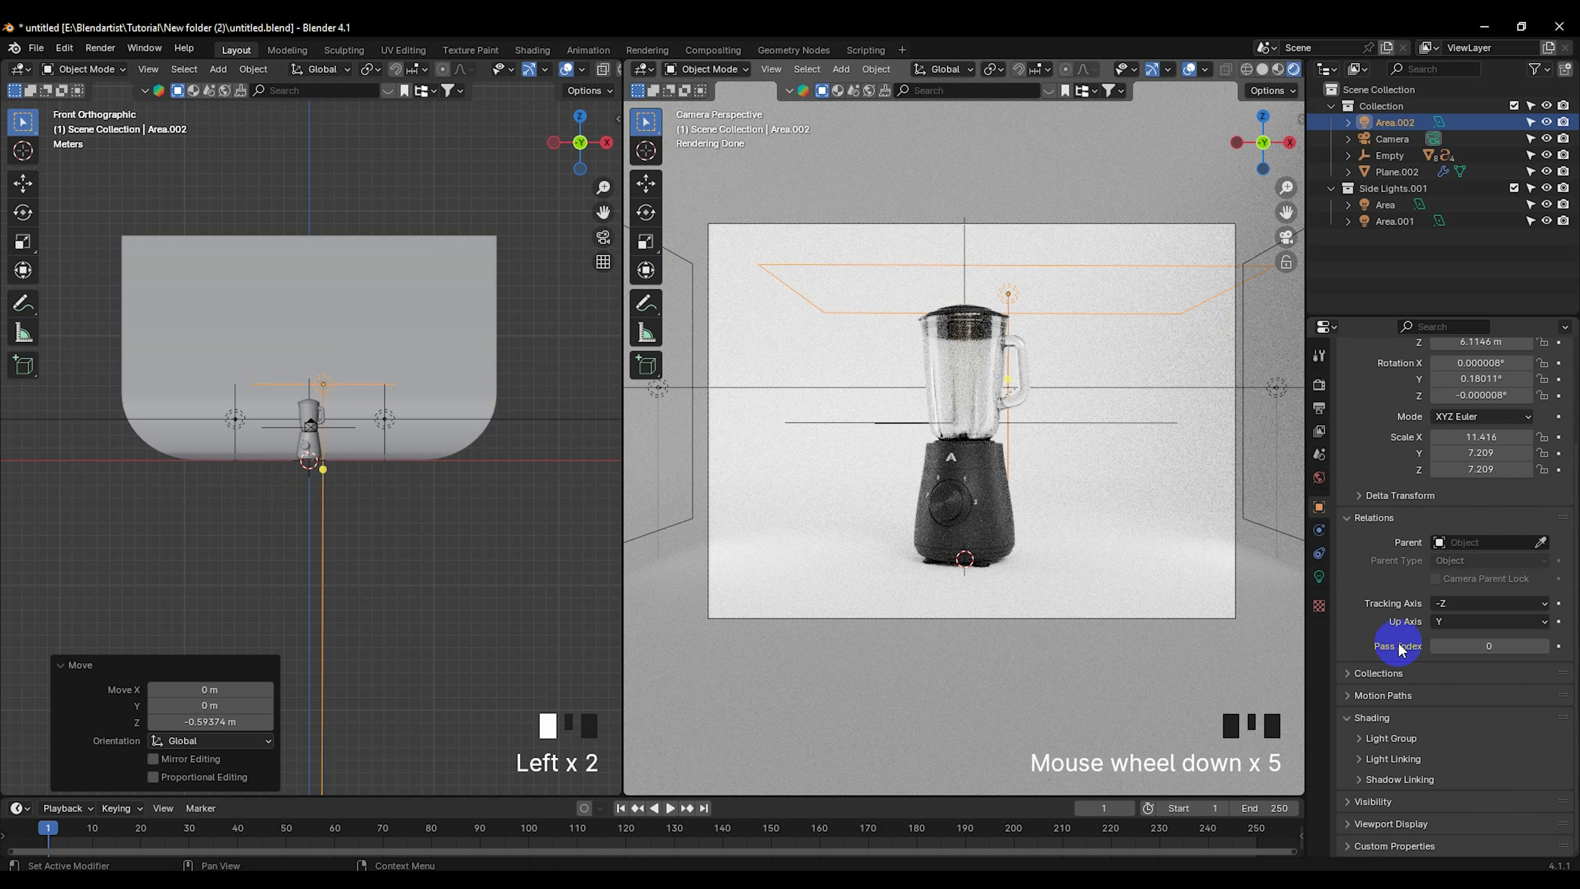
left_click(1374, 759)
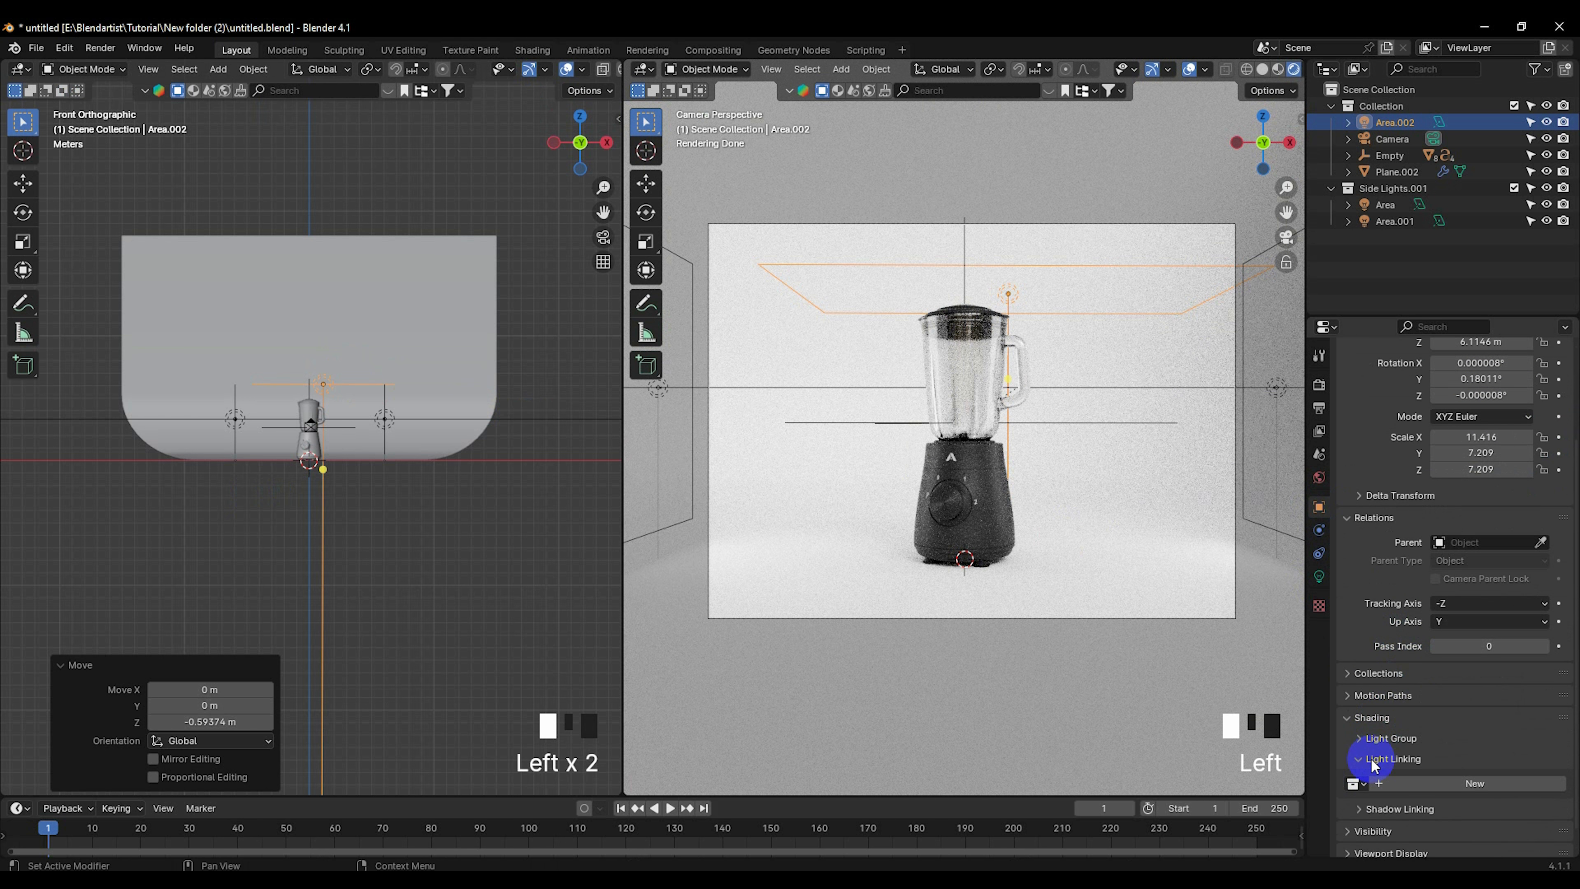
left_click(1430, 782)
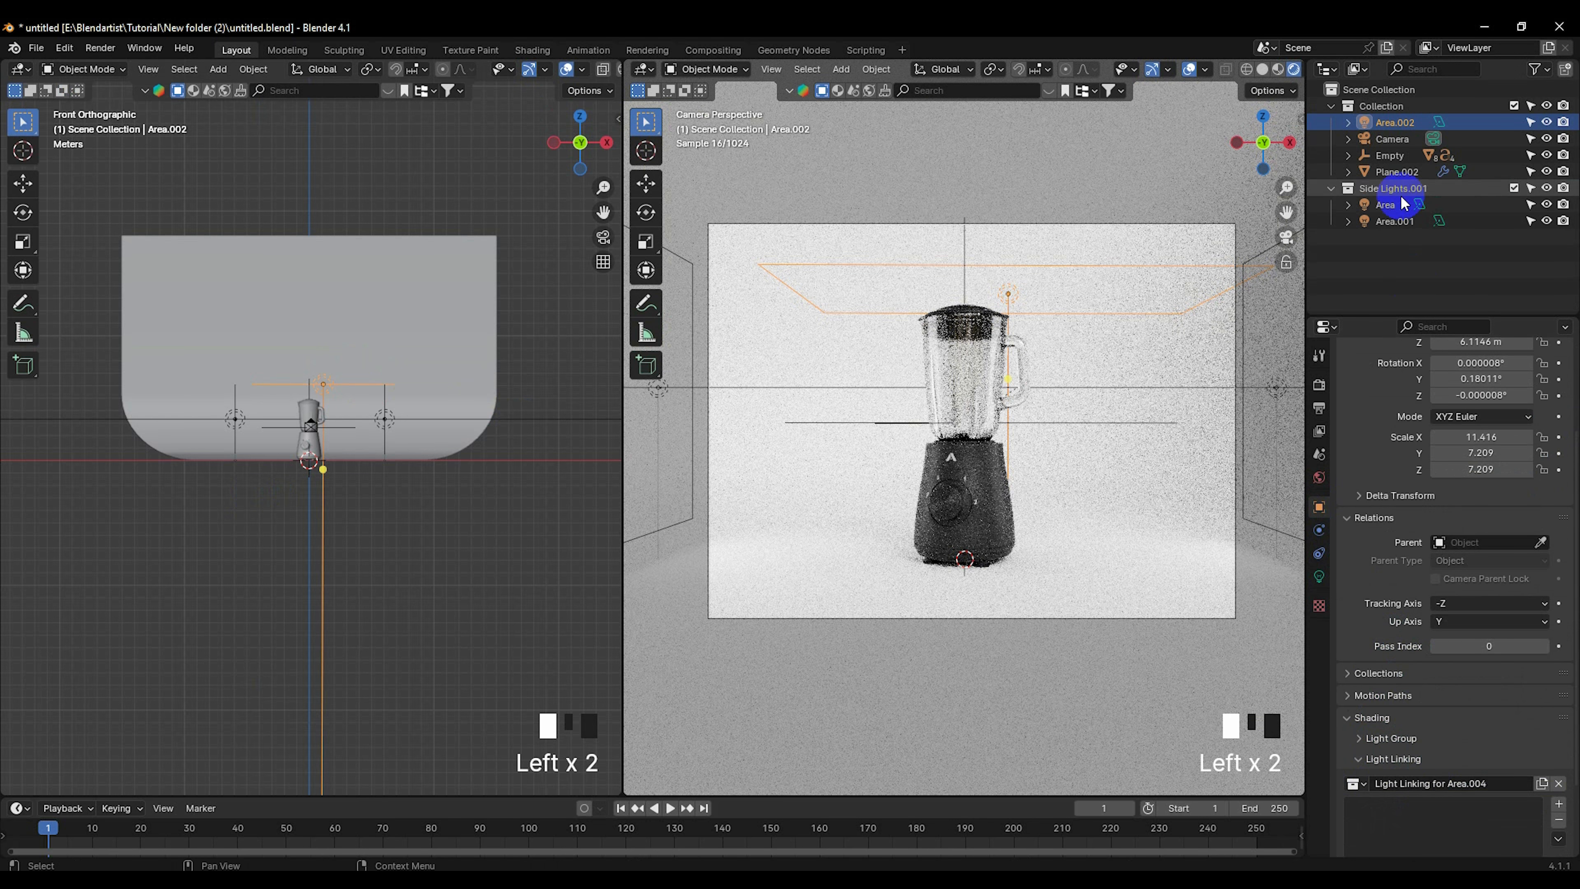
left_click_drag(1392, 176, 1427, 839)
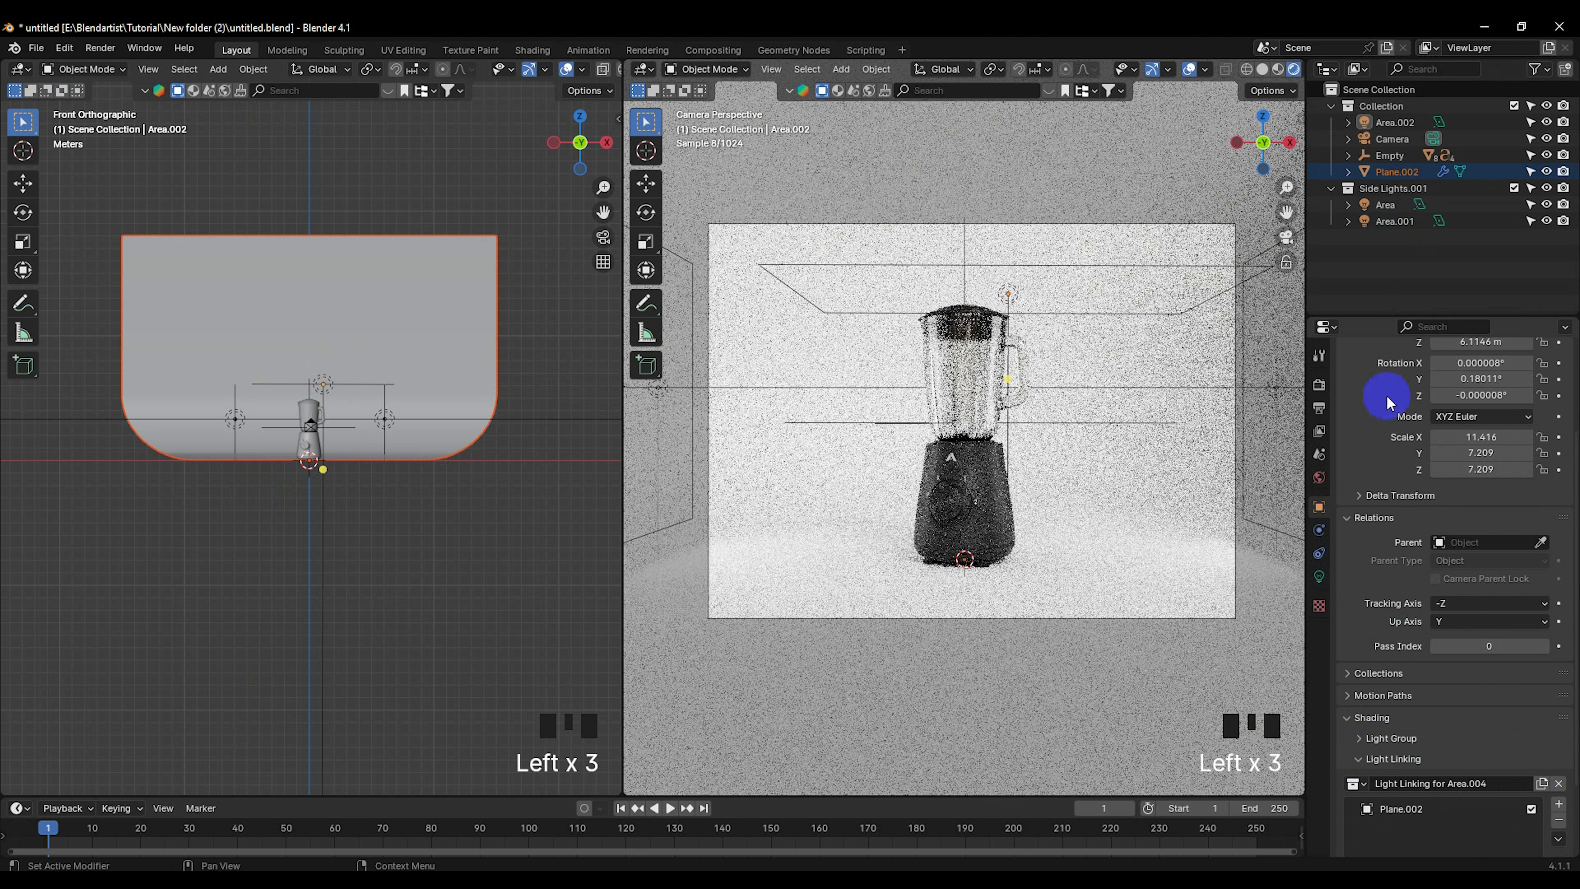
Step: Toggle the Side Lights.001 collection's visibility off and back on to compare its effect on the blender
middle_click_drag(377, 353, 349, 404)
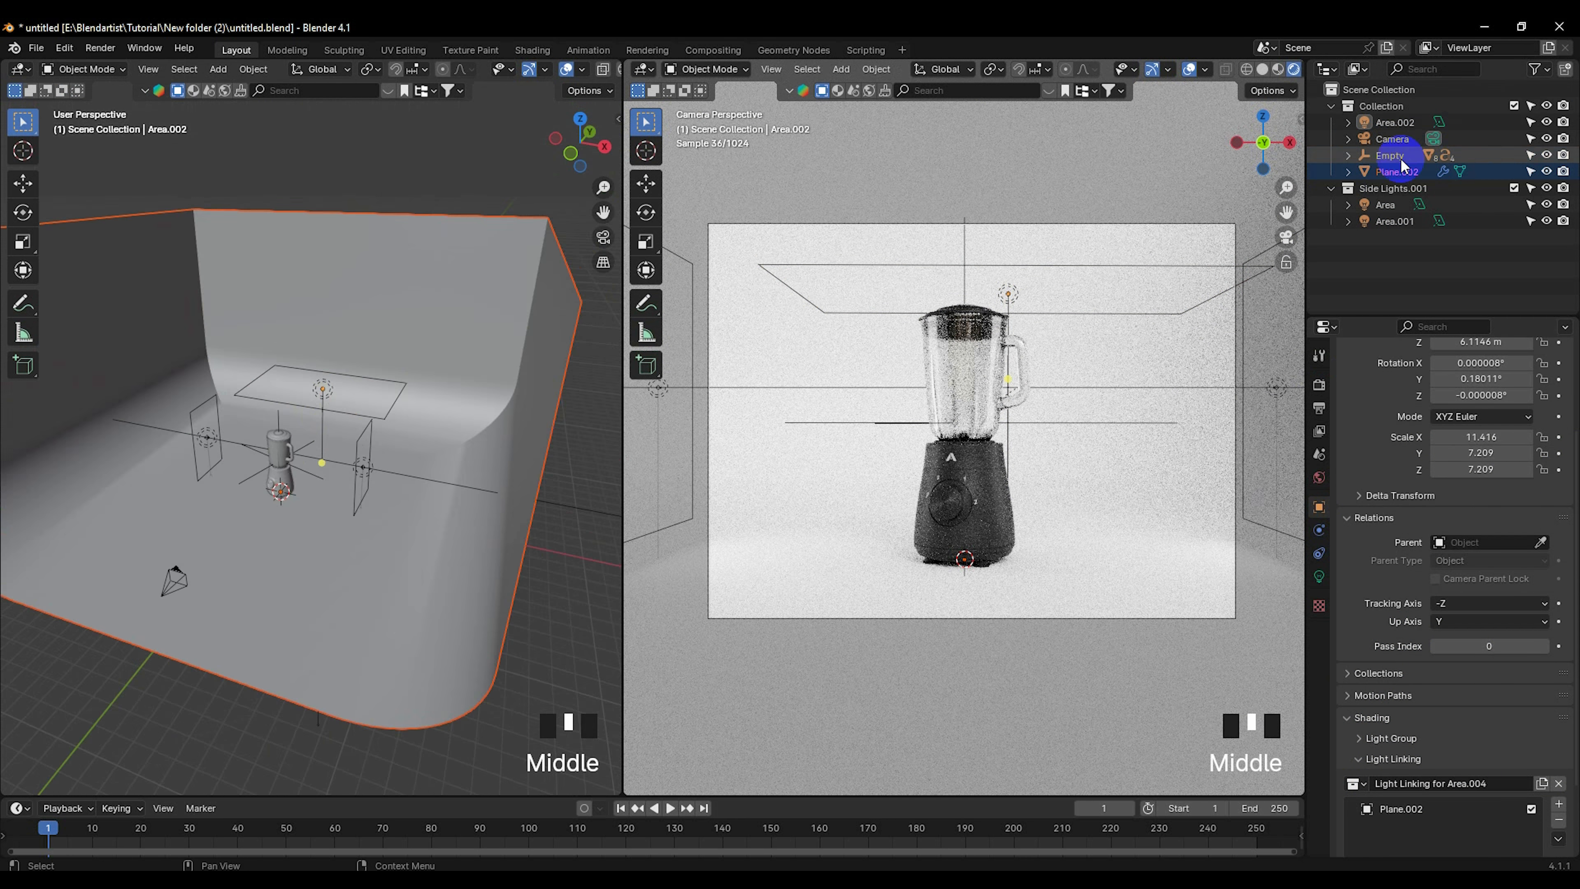
left_click(1547, 187)
left_click(1546, 187)
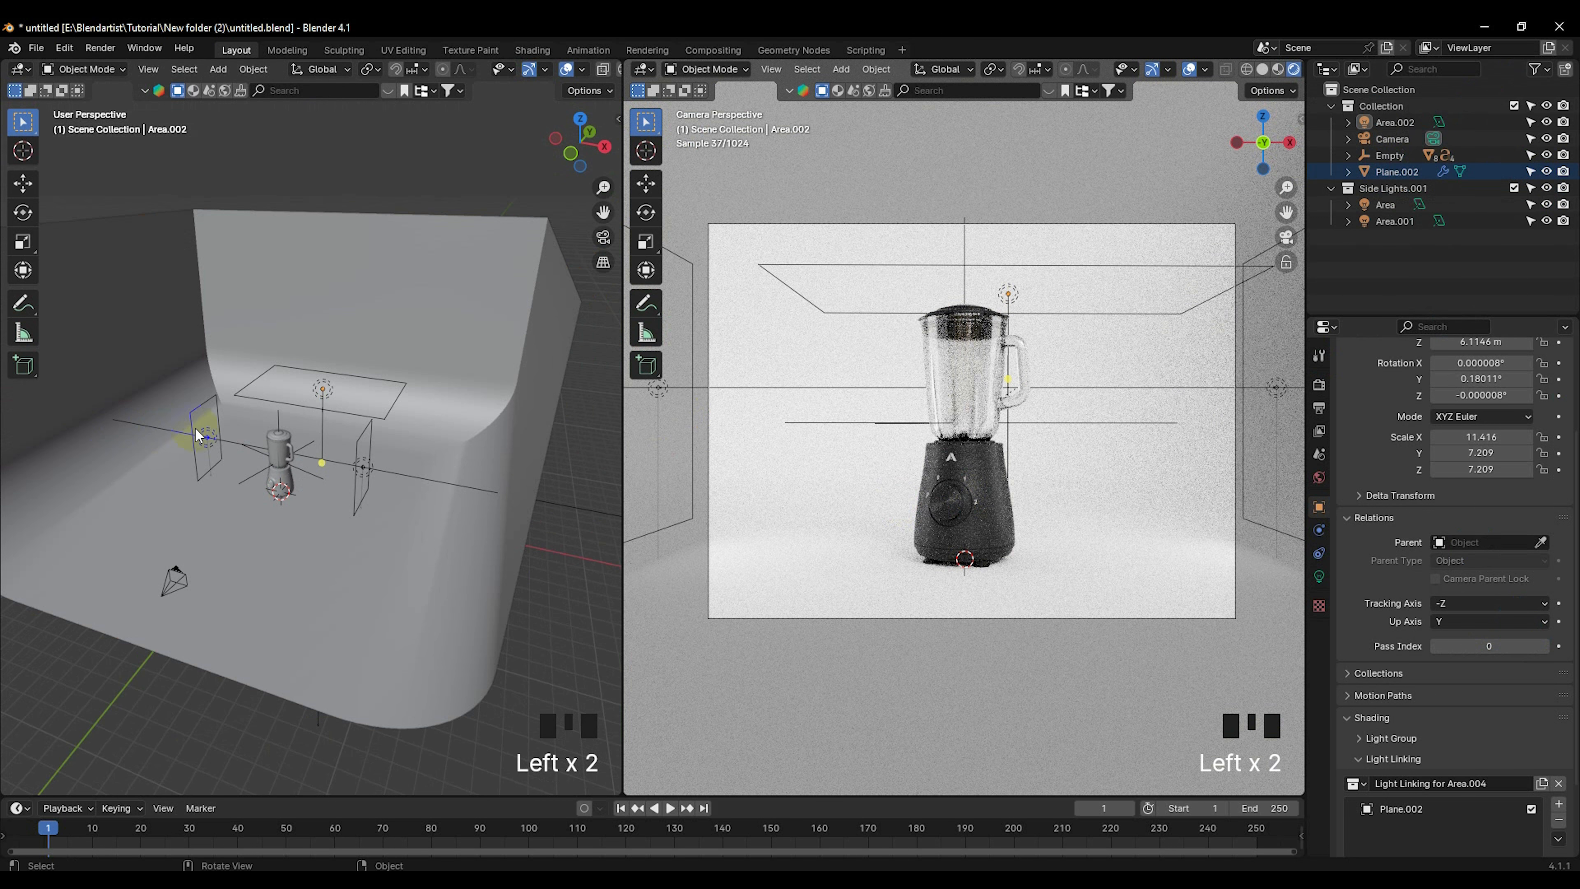
Step: Create a light linking collection for the side light Area.001 and try to add the blender's parent Empty to it
middle_click_drag(241, 422, 326, 442, "shift")
scroll(334, 419, "up", 3)
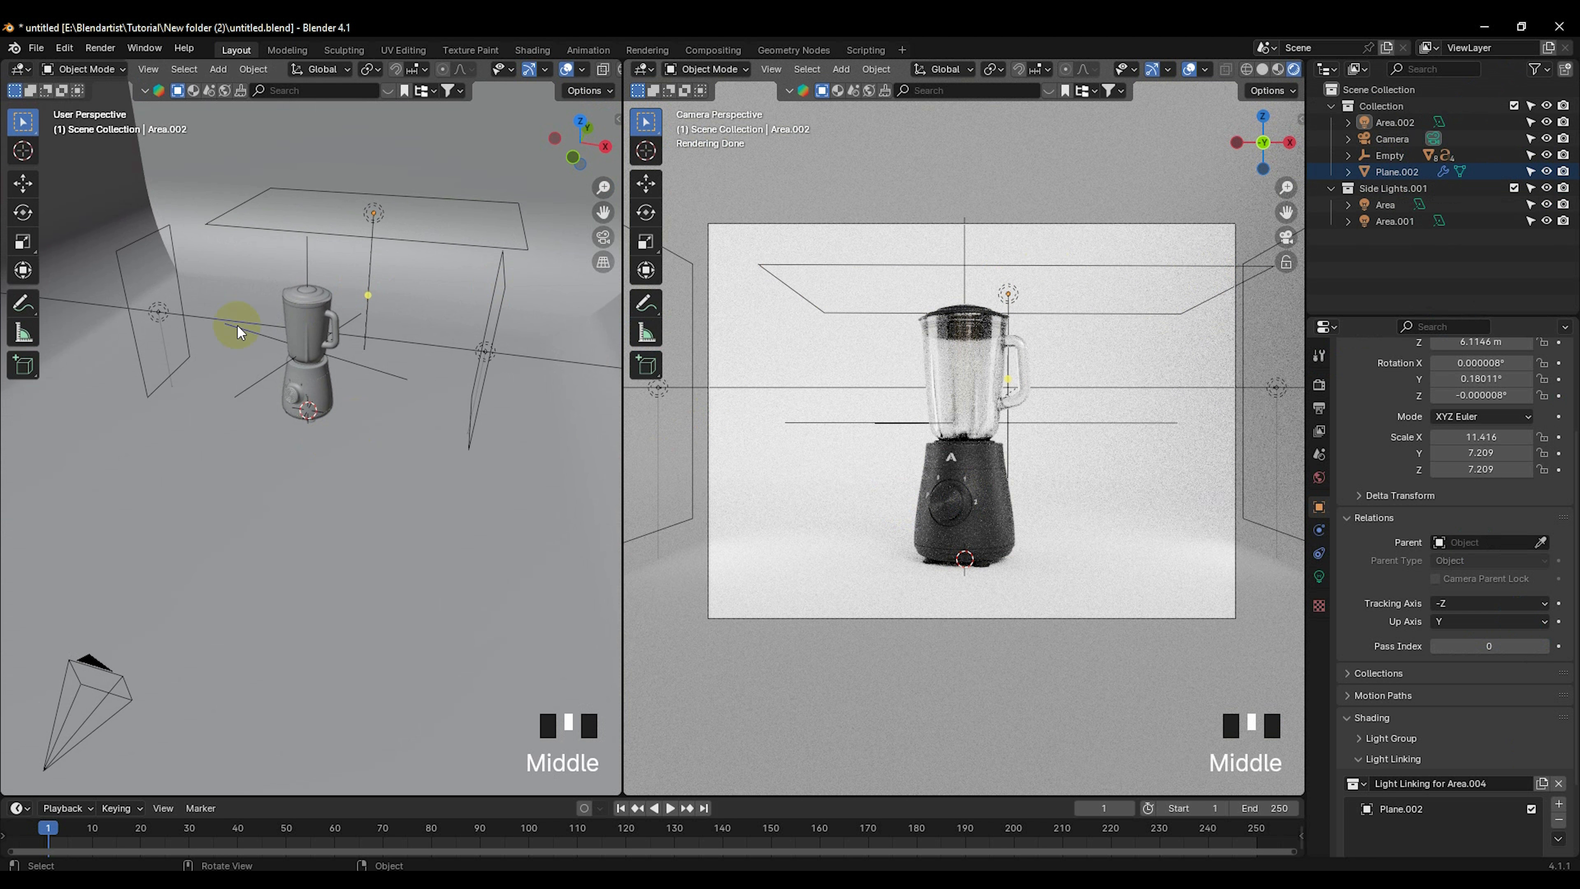
left_click(158, 311)
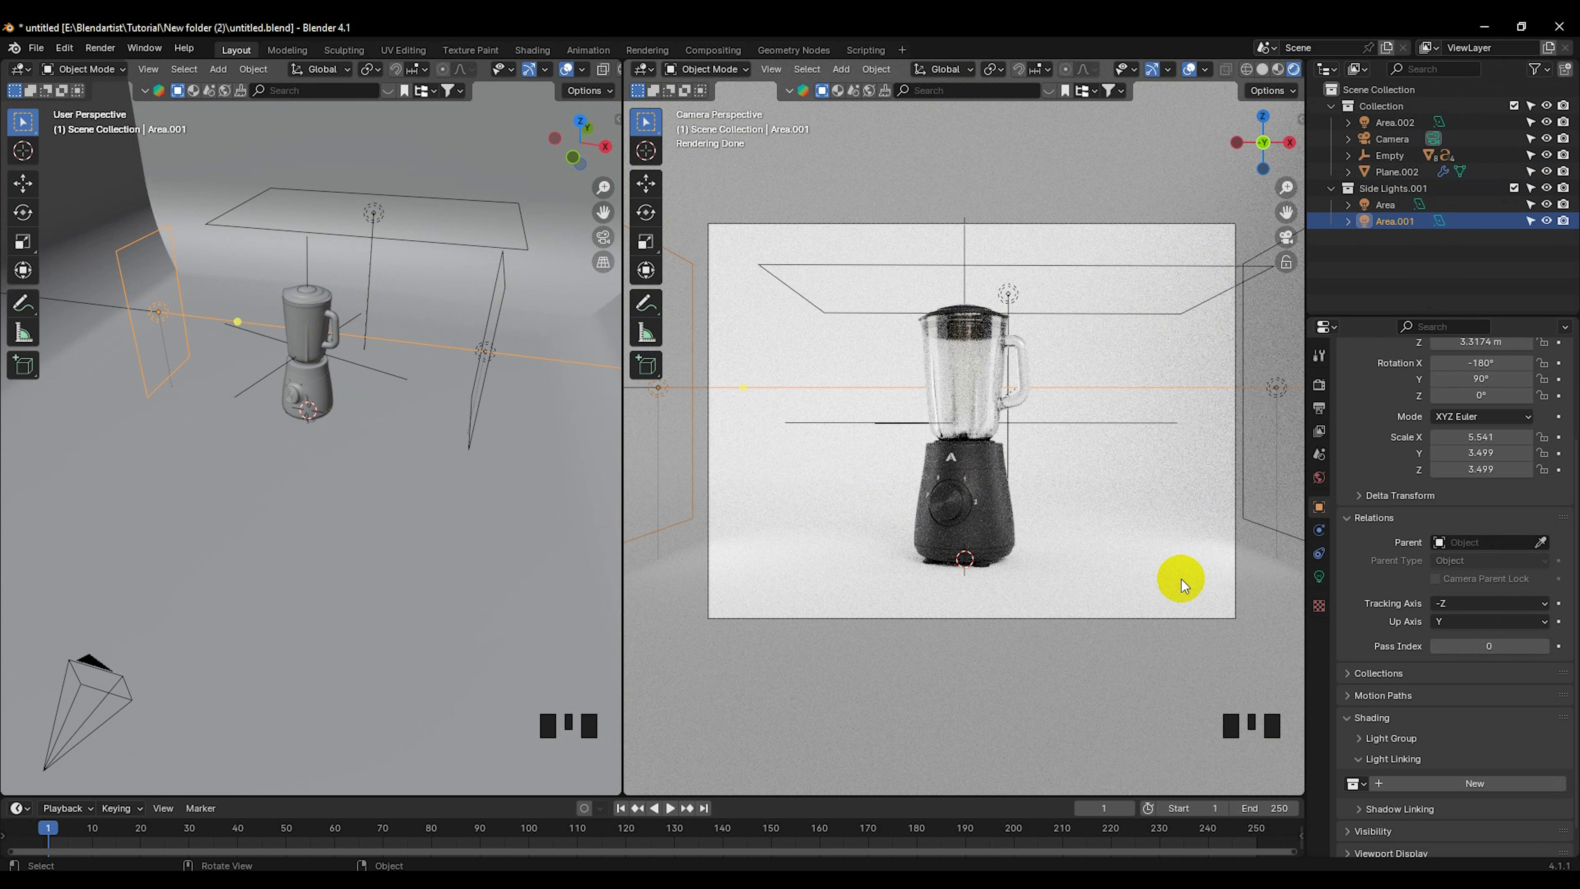
left_click(1319, 577)
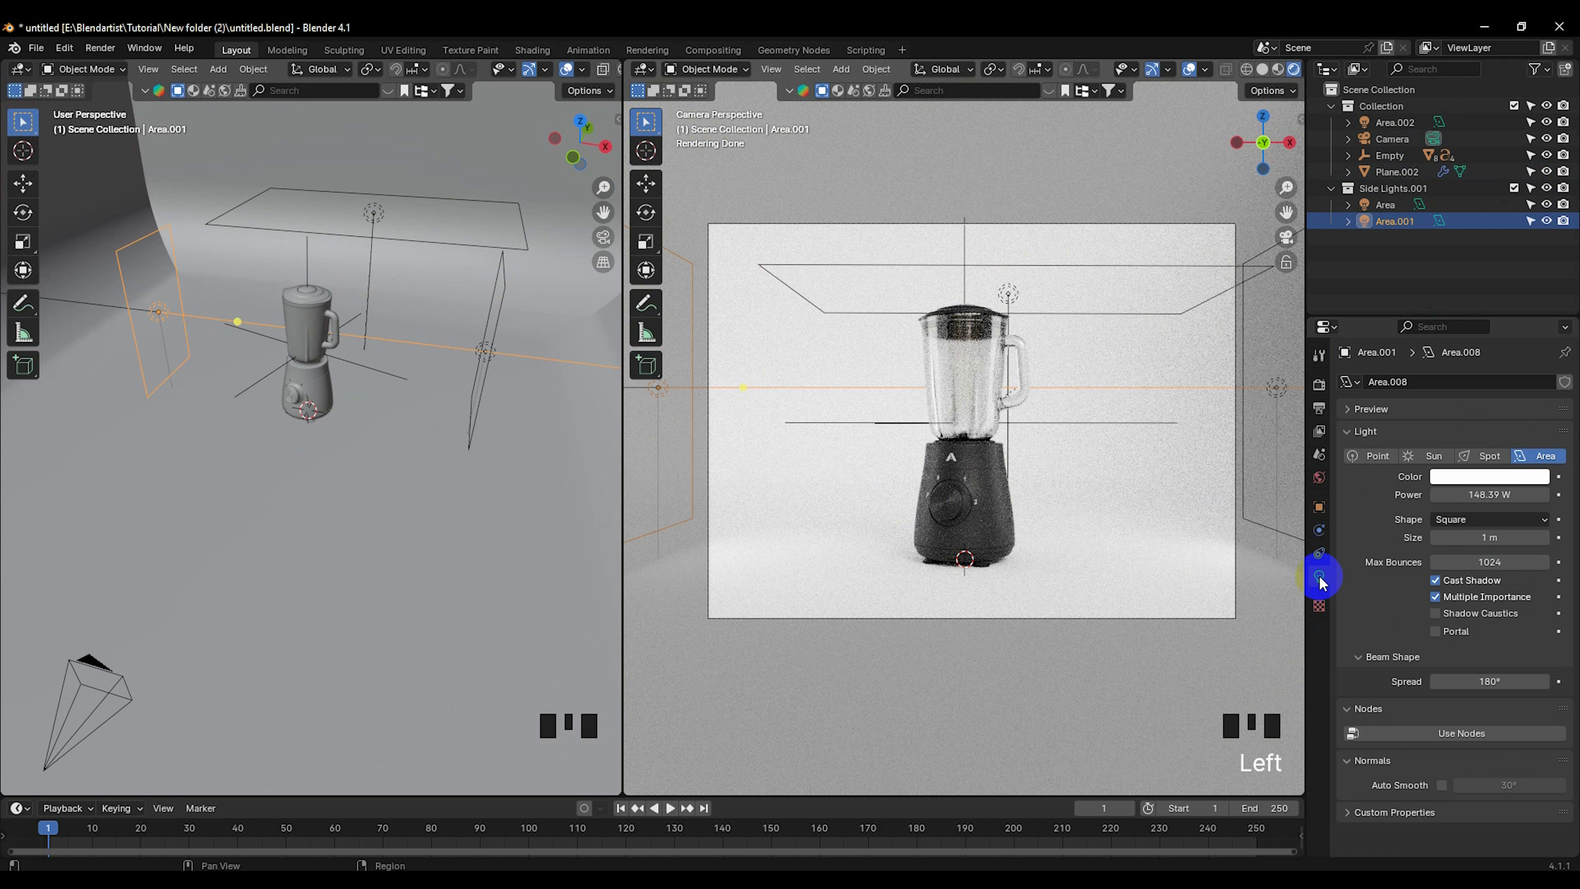
left_click(1318, 506)
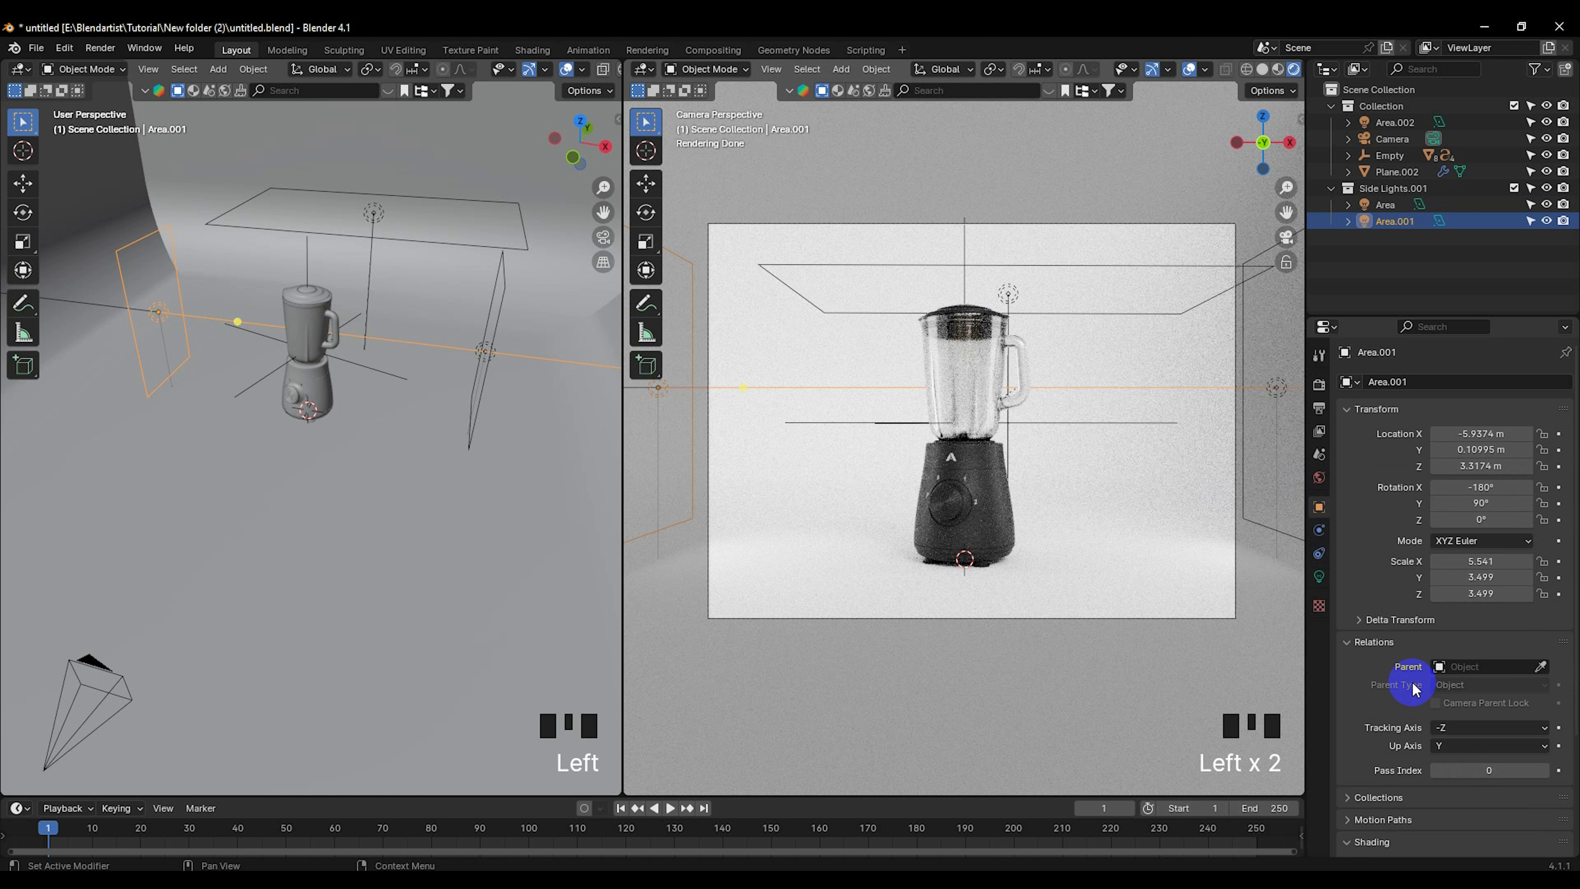
scroll(1413, 687, "down", 6)
left_click(1393, 728)
left_click(1458, 754)
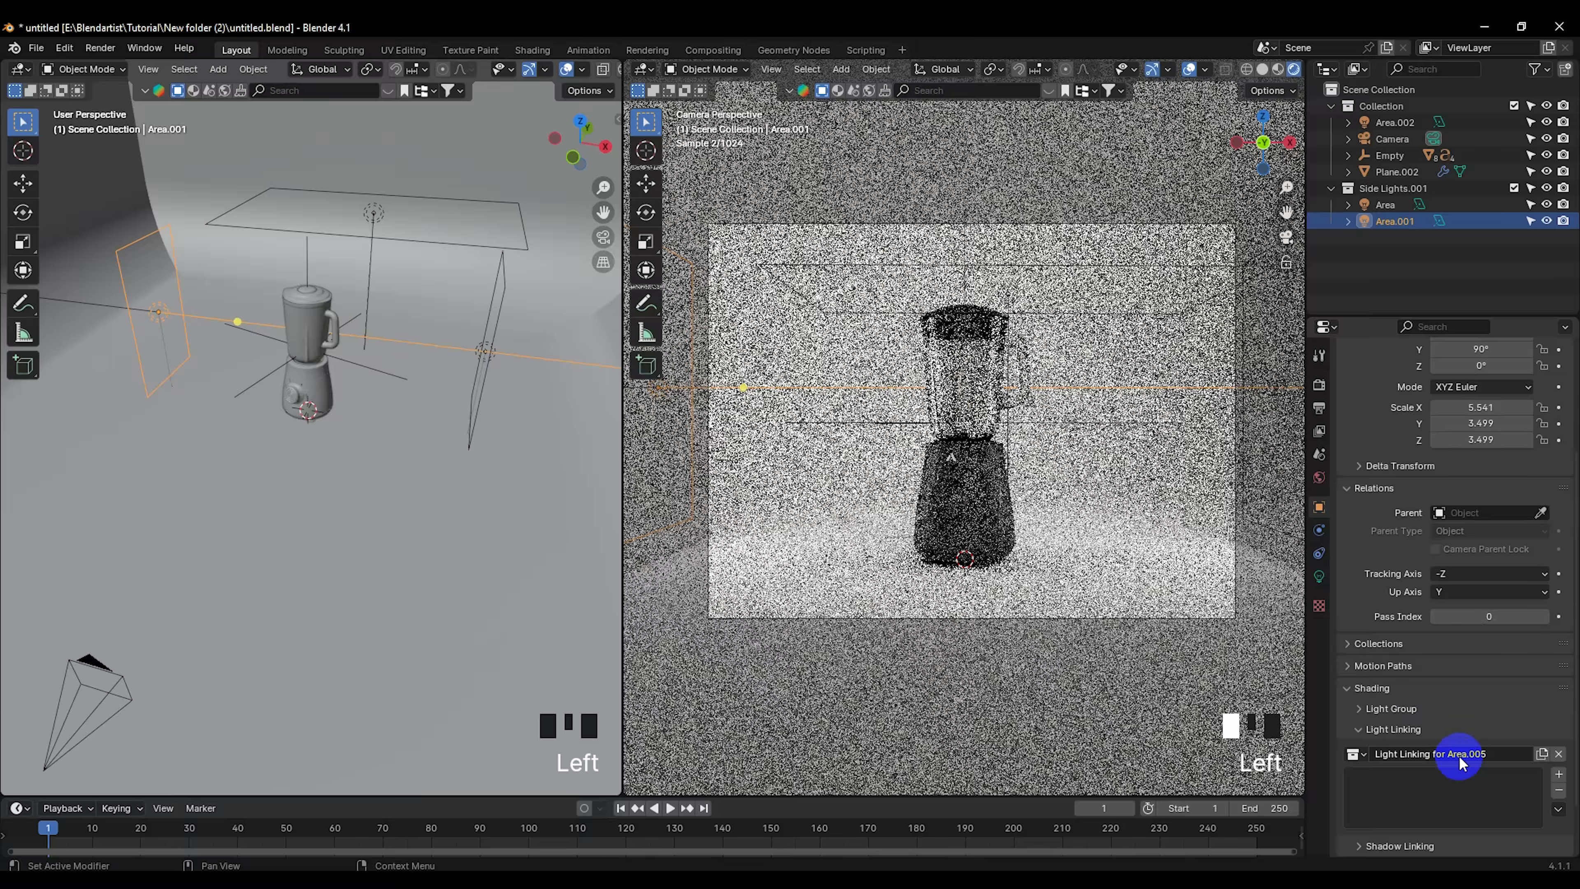
left_click_drag(1387, 156, 1403, 485)
left_click_drag(1408, 766, 1413, 802)
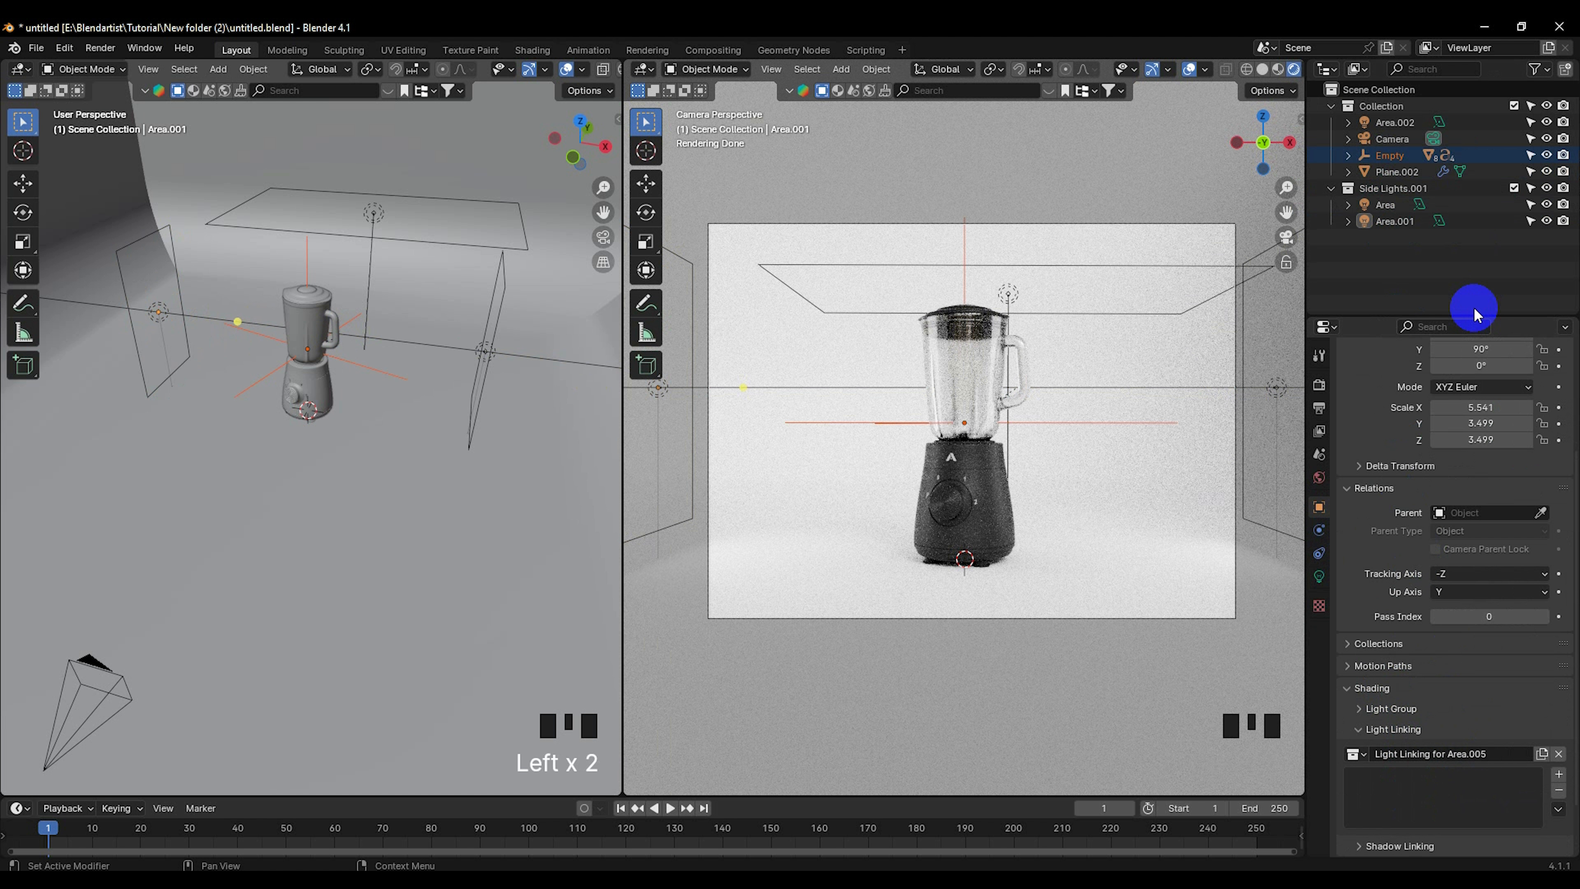
Step: Expand the blender's parent Empty and try to select all its child objects from Circle to Vert.001
left_click(1349, 155)
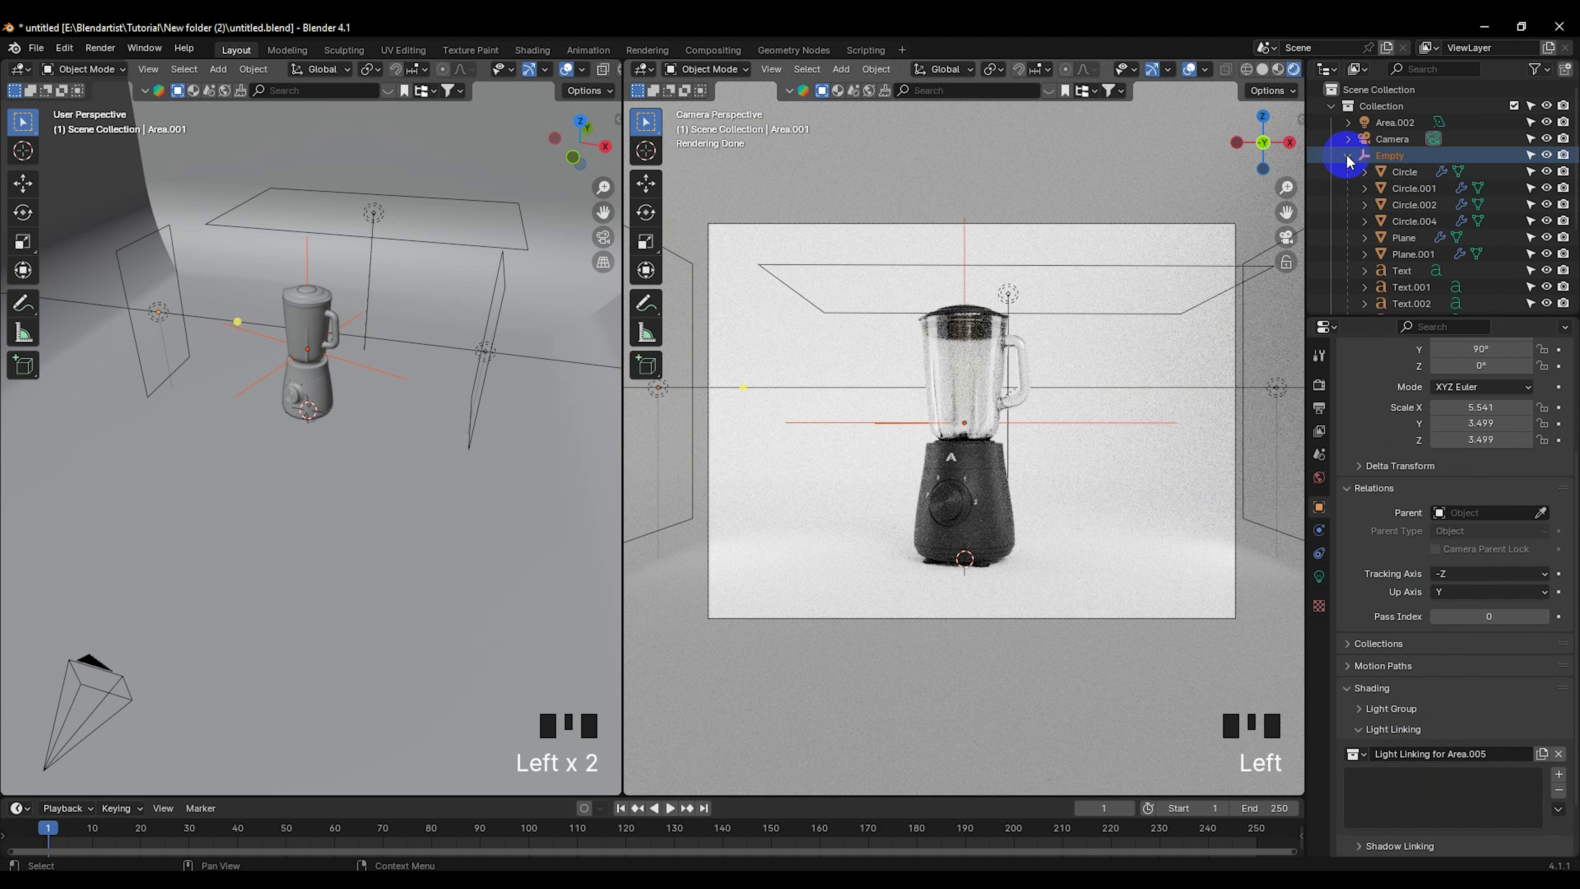
left_click(1400, 173)
scroll(1421, 211, "down", 5)
scroll(1411, 232, "down", 2)
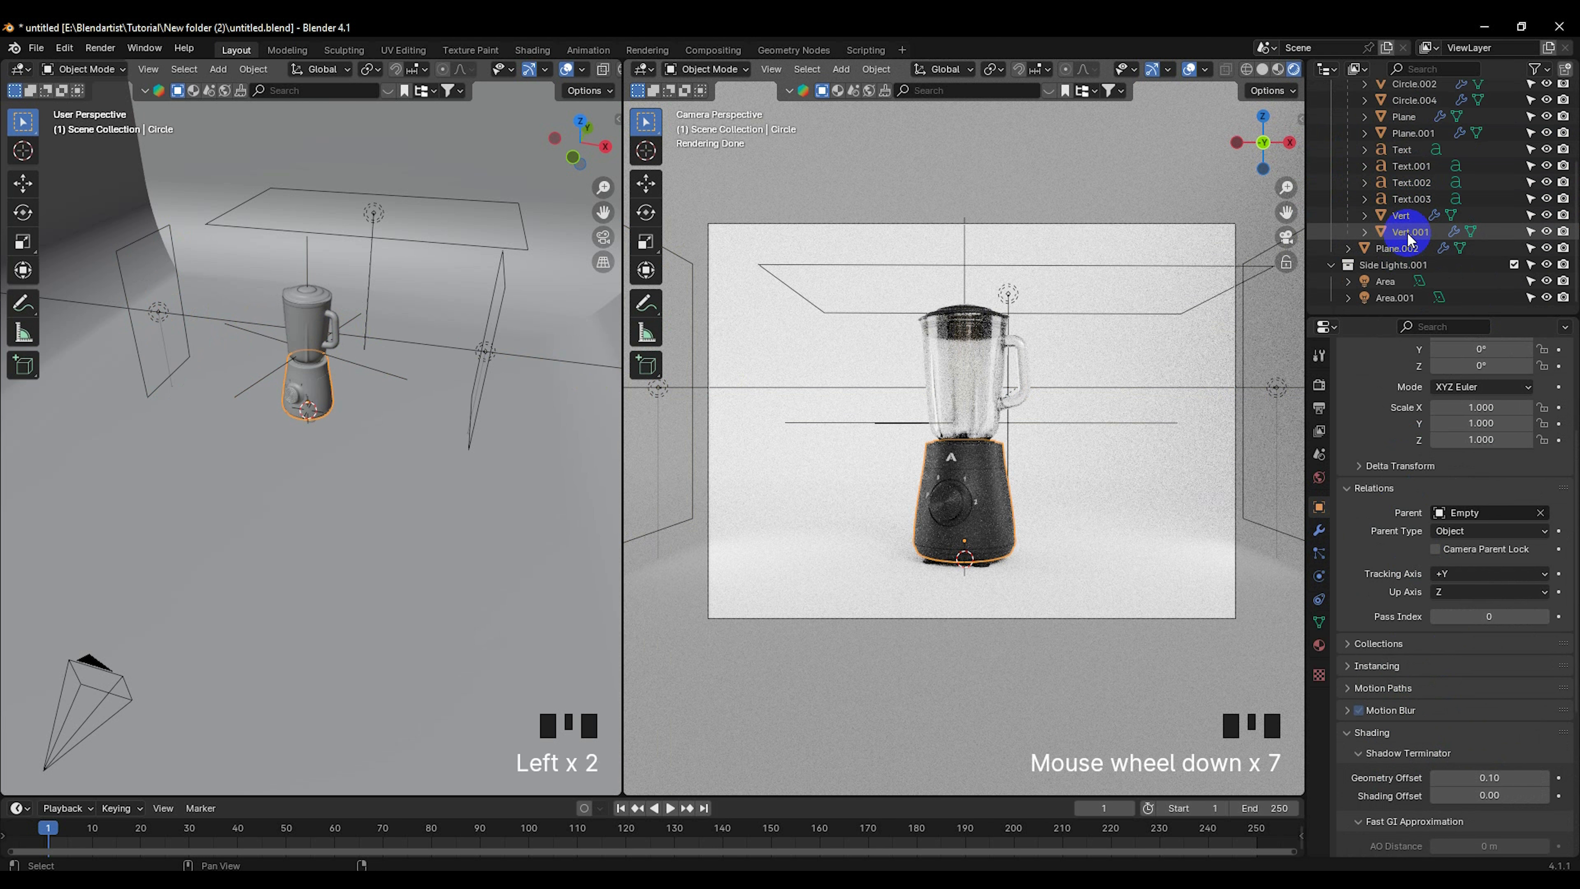
left_click(1407, 234, "shift")
mouse_move(1411, 184)
left_mouse_down()
mouse_move(1390, 396)
mouse_move(1412, 204)
left_mouse_up()
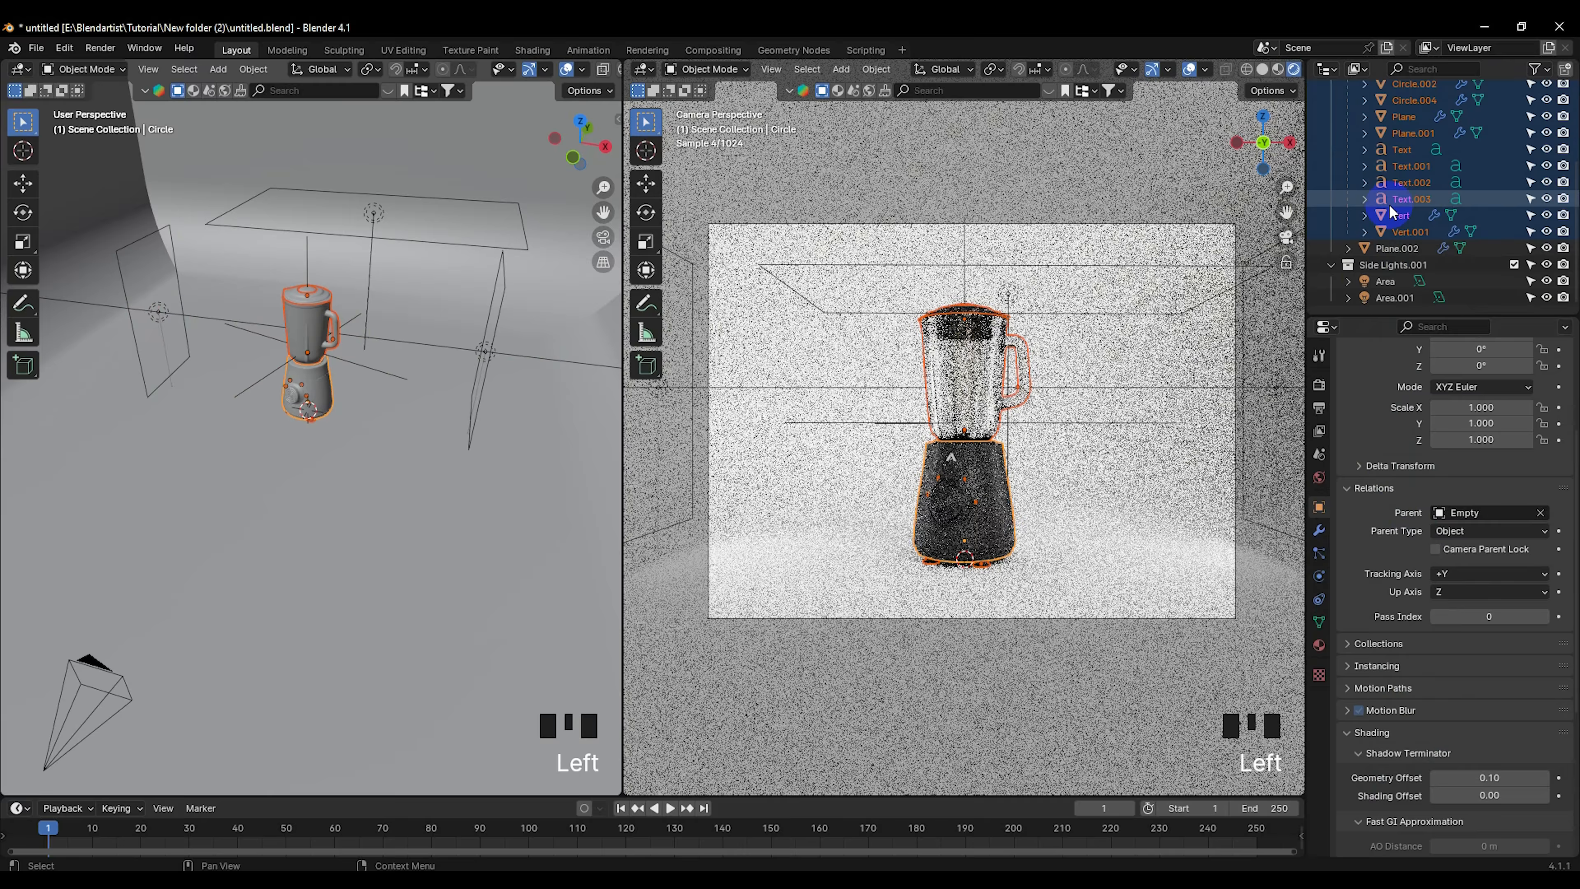
scroll(1387, 204, "up", 5)
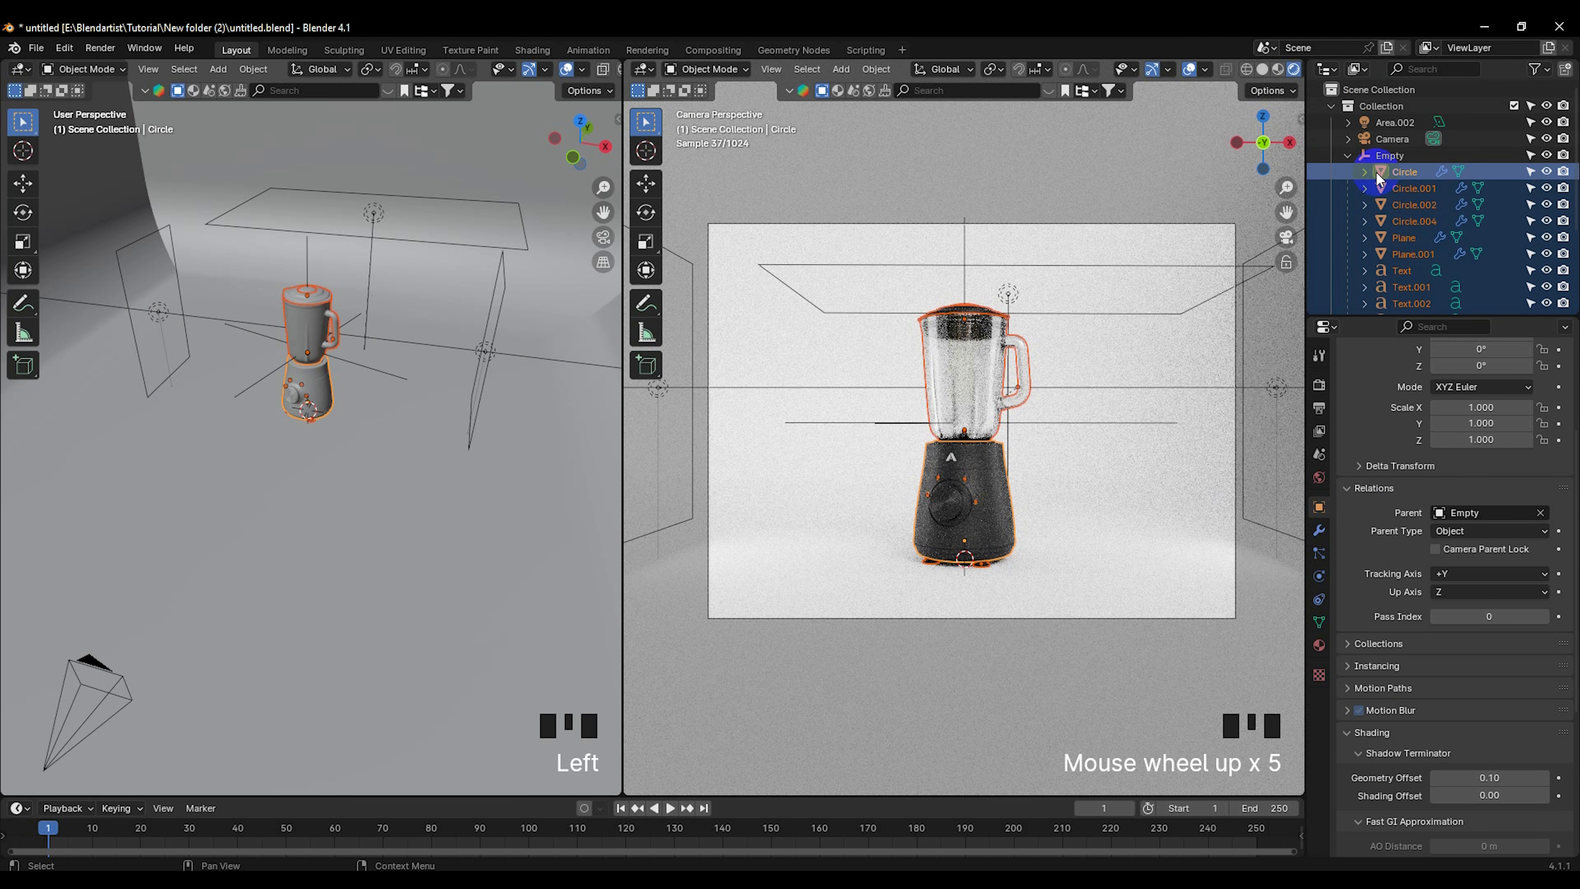
left_click(1348, 187)
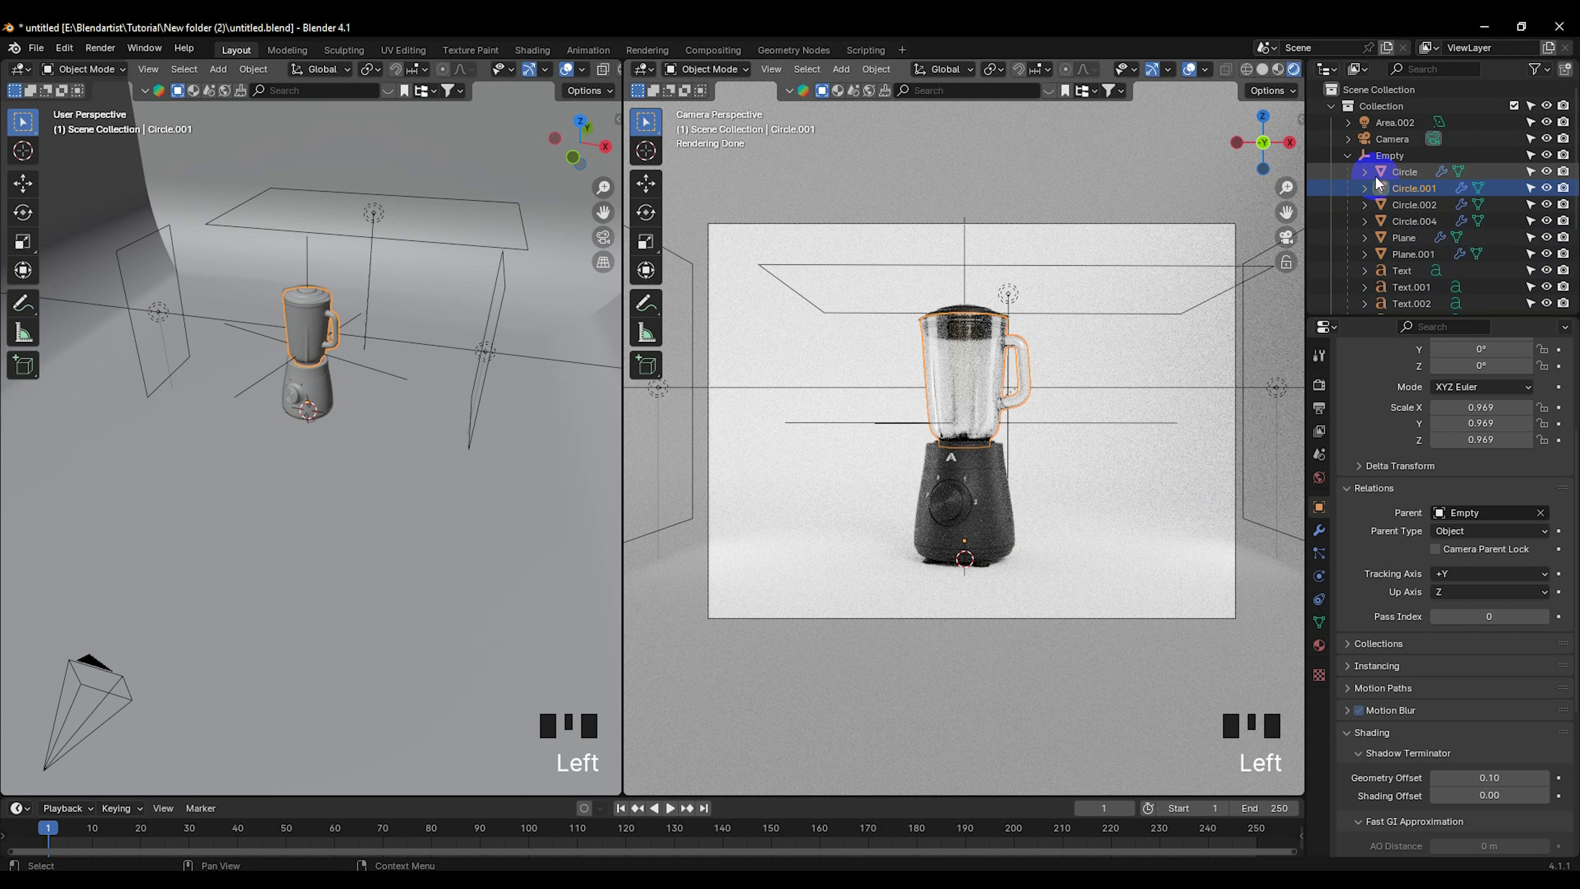
scroll(1368, 172, "down", 4)
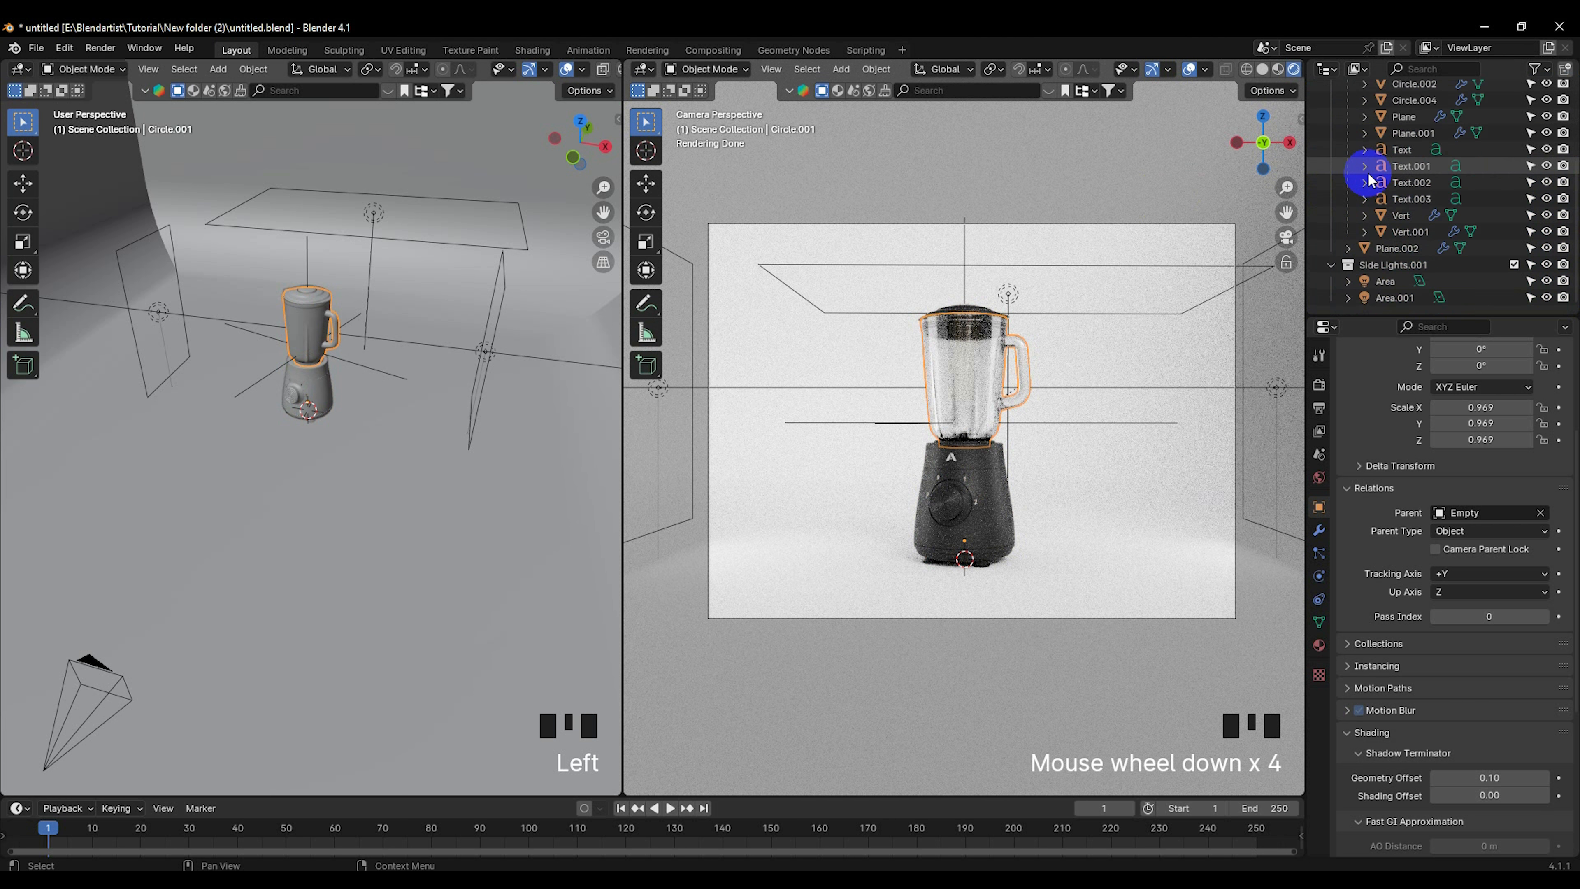
scroll(1372, 174, "up", 3)
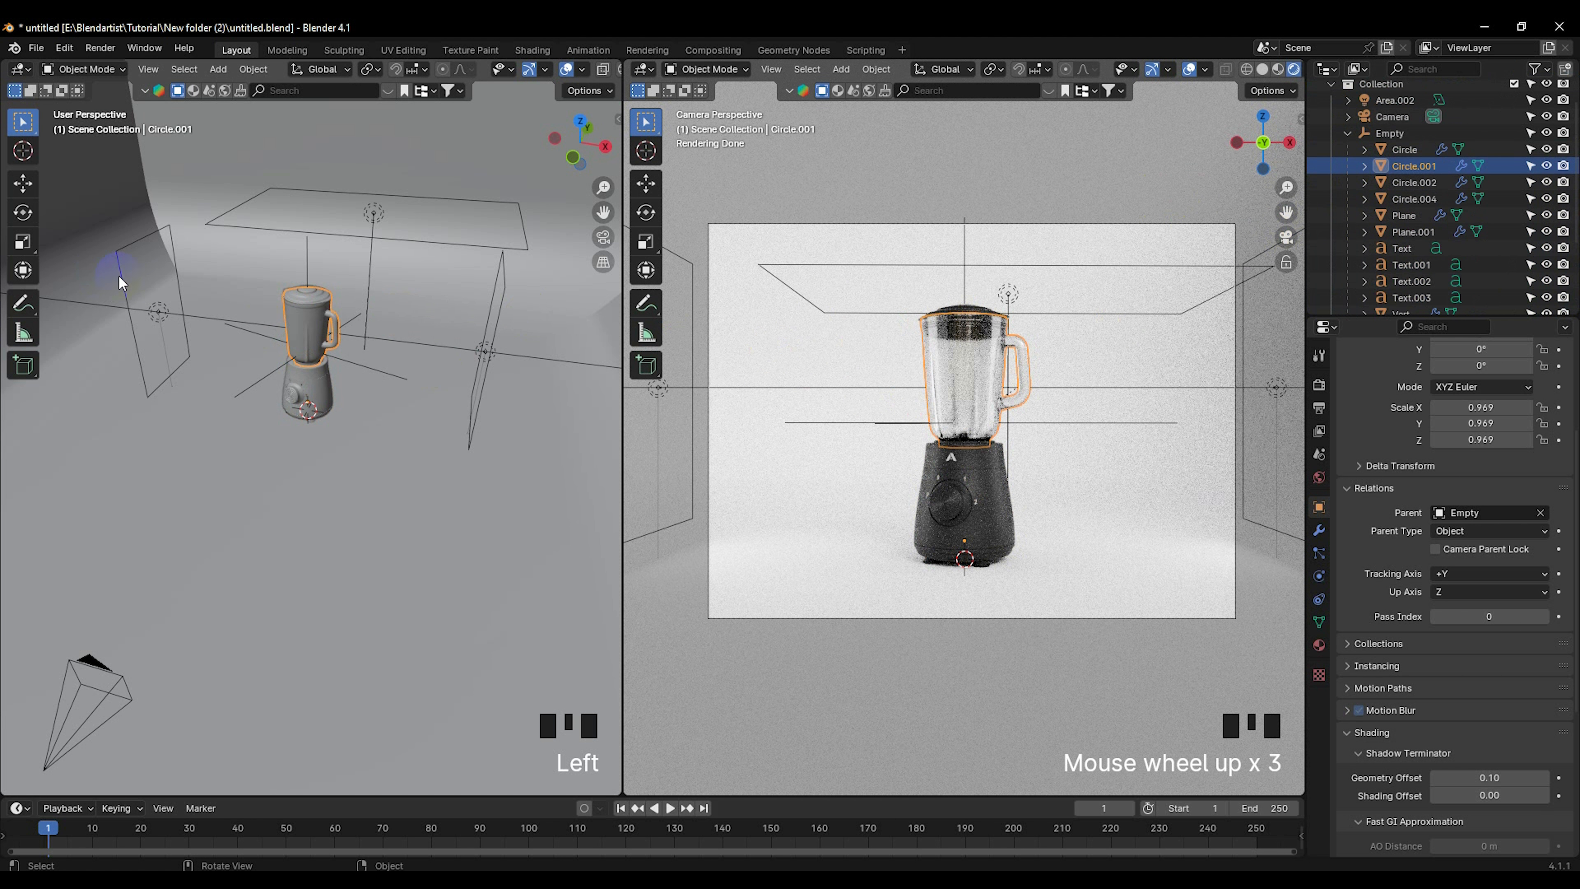
Step: Reselect the side light Area.001, enlarge the outliner, and add Circle and Circle.001 to the light's linking collection
left_click(164, 309)
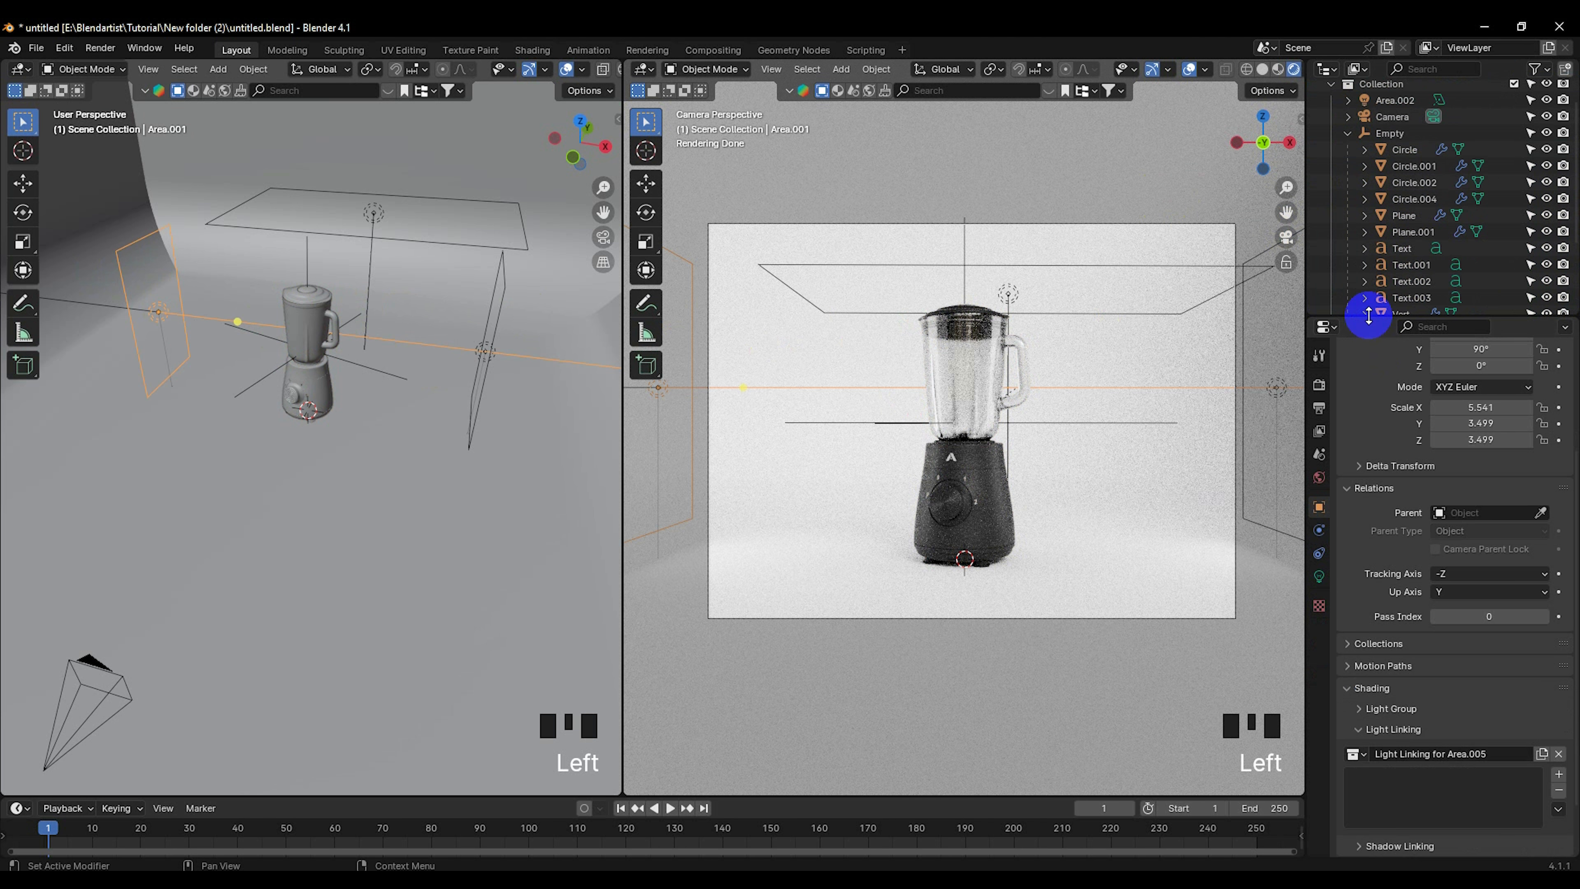
left_click_drag(1368, 316, 1367, 400)
scroll(1424, 606, "down", 8)
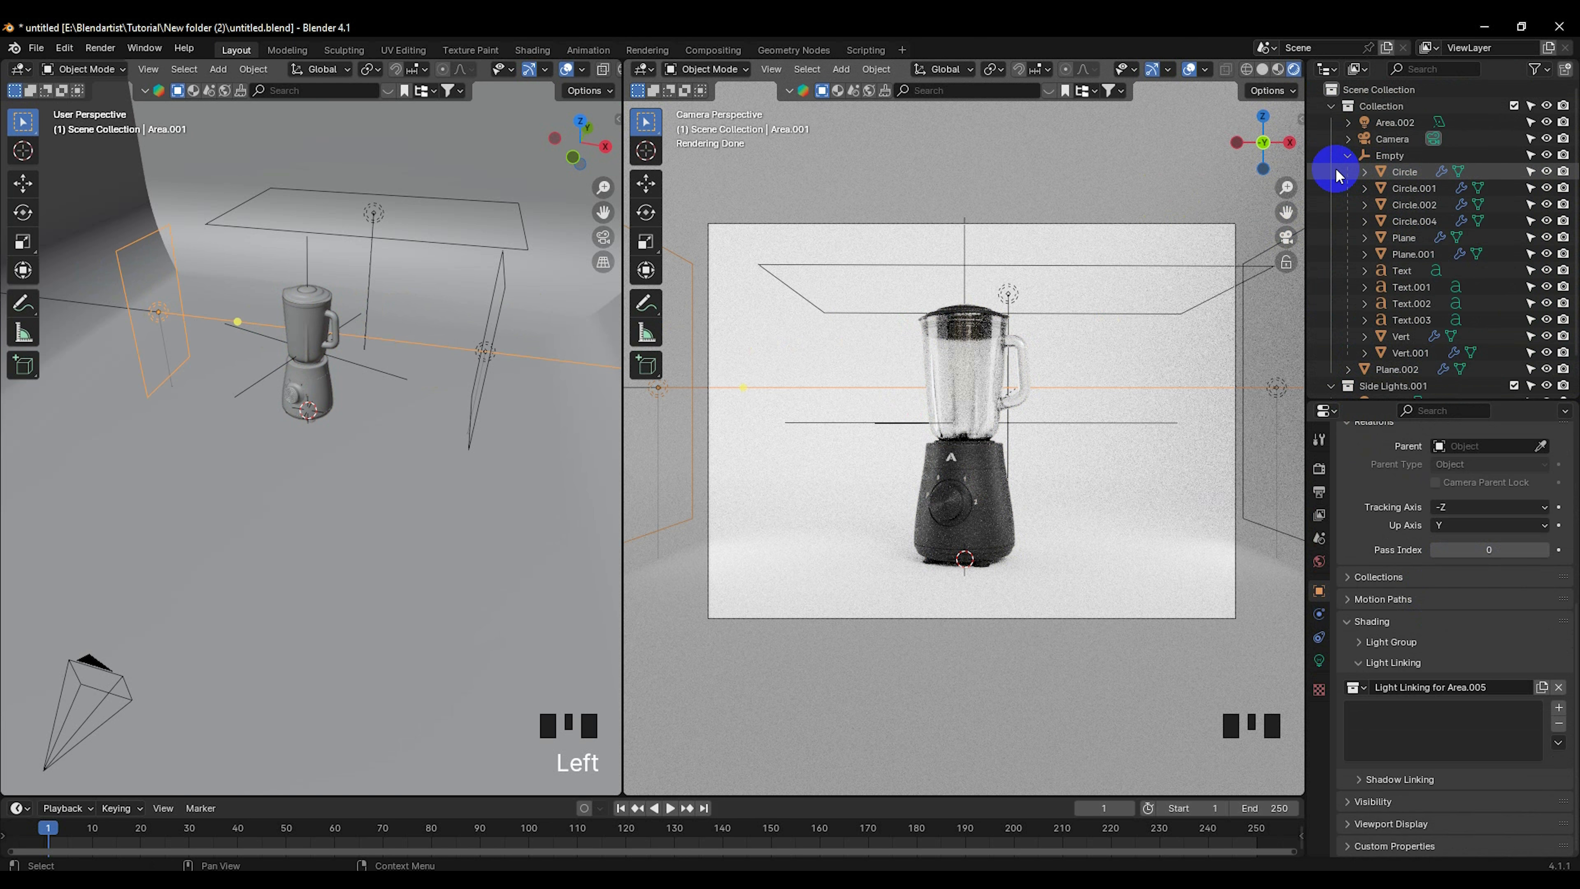
left_click_drag(1381, 174, 1399, 703)
left_click_drag(1409, 199, 1411, 737)
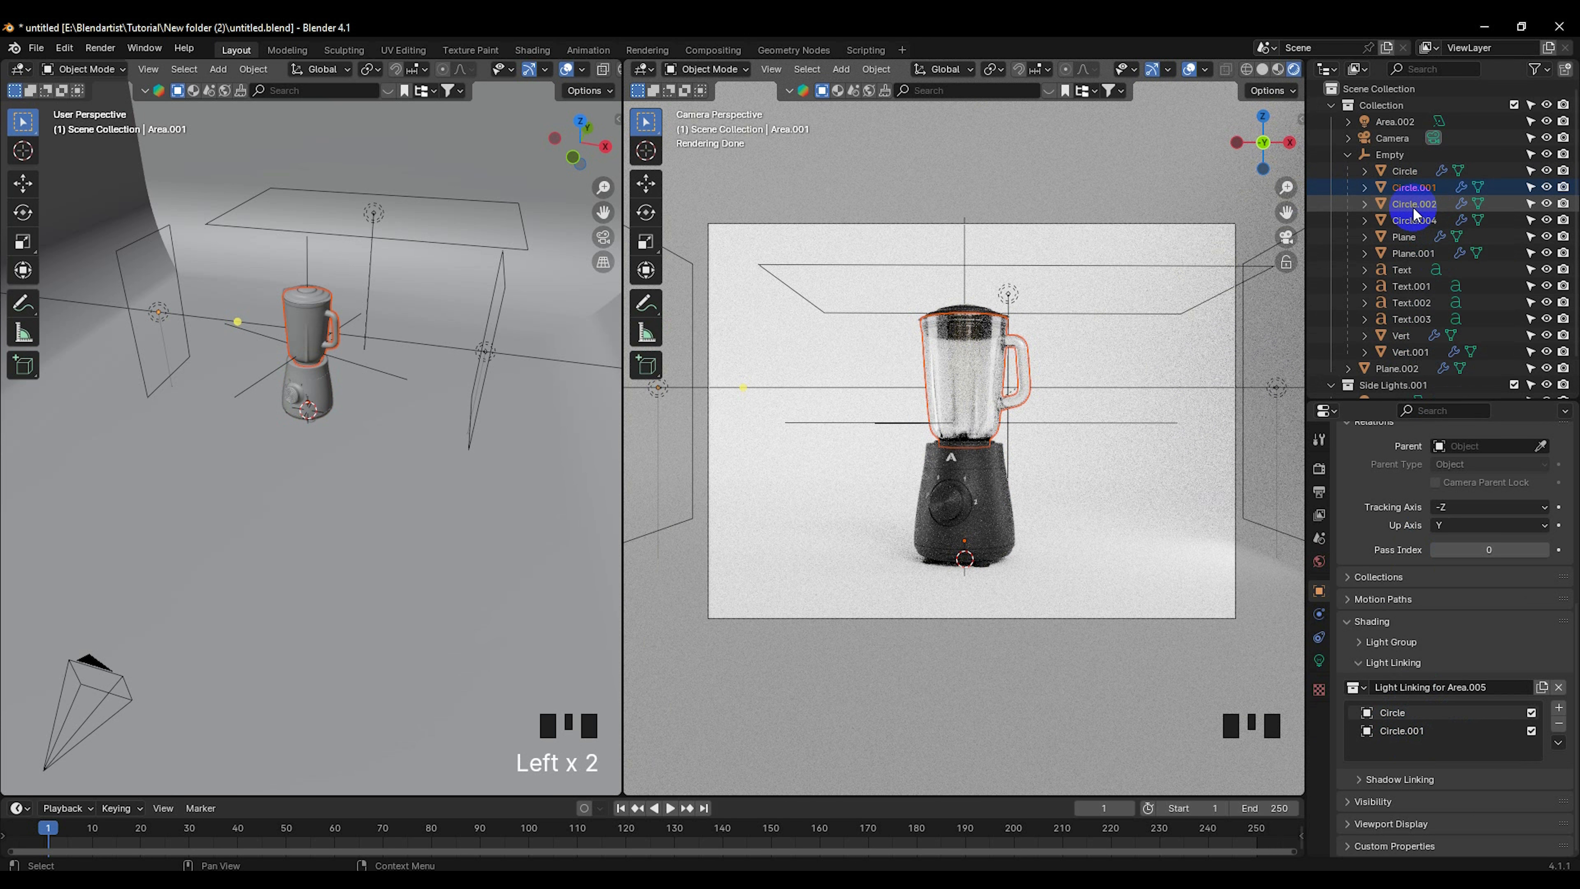
Step: Add the blender parts Circle.002, Circle.004, Plane and Plane.001 to Area.001's light linking collection
left_click_drag(1414, 209, 1413, 747)
left_click(1413, 218)
left_click_drag(1413, 218, 1402, 754)
left_click(1407, 236)
left_click_drag(1411, 239, 1382, 743)
left_click(1410, 251)
left_click_drag(1410, 251, 1412, 750)
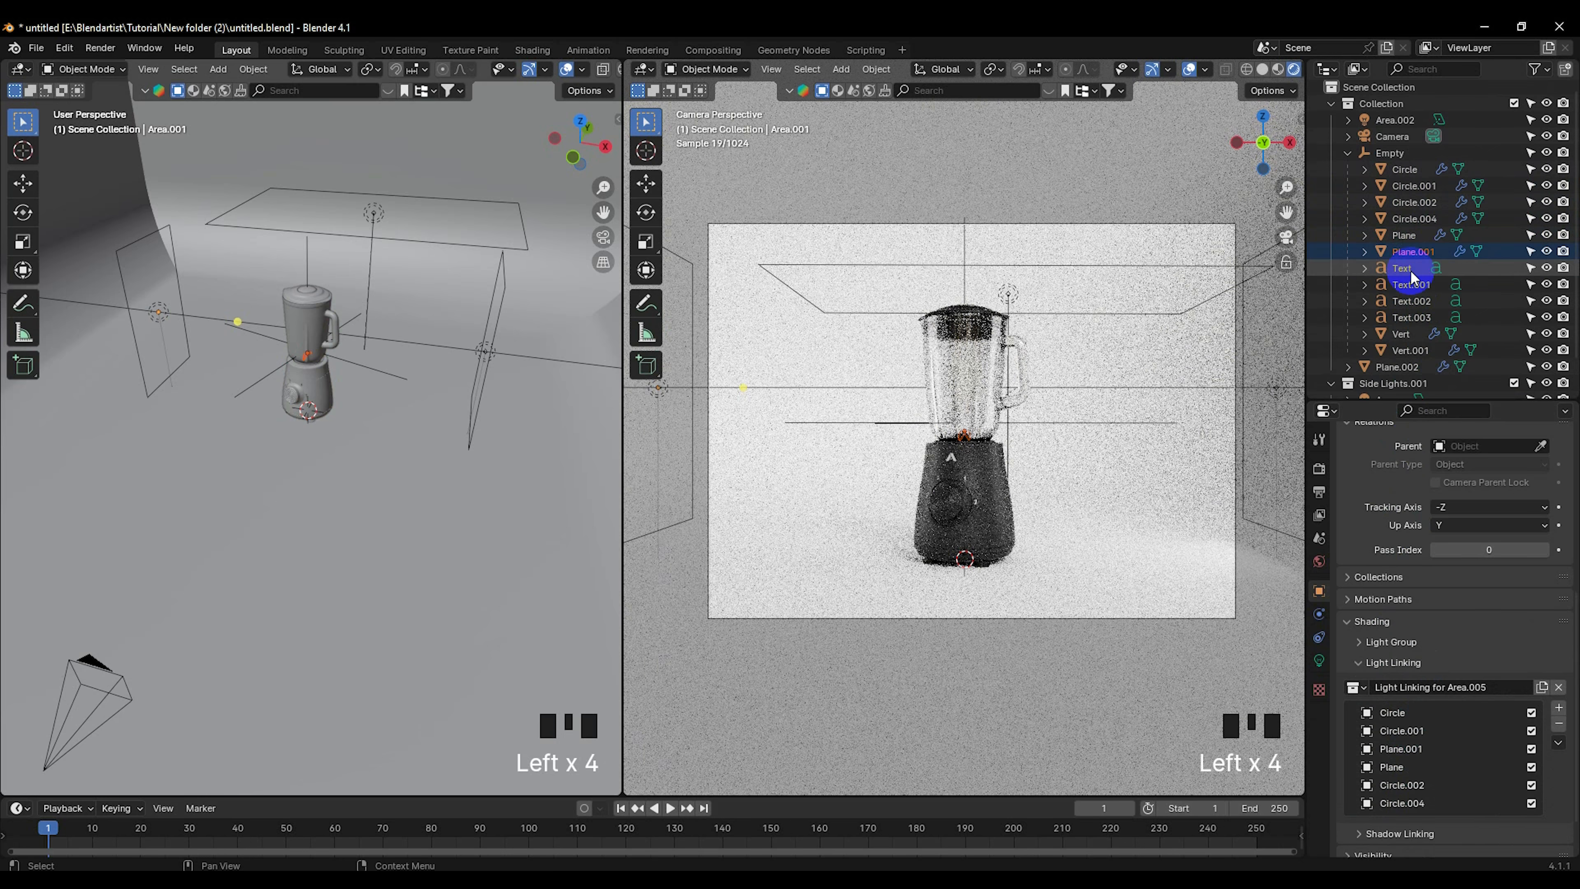
Step: Add the four Text objects, Vert and Vert.001 to Area.001's light linking collection
left_click(1407, 267)
left_click_drag(1406, 267, 1439, 770)
left_click(1407, 284)
left_click_drag(1407, 283, 1414, 762)
left_click_drag(1407, 313, 1415, 762)
left_click_drag(1401, 330, 1393, 802)
left_click_drag(1409, 344, 1409, 771)
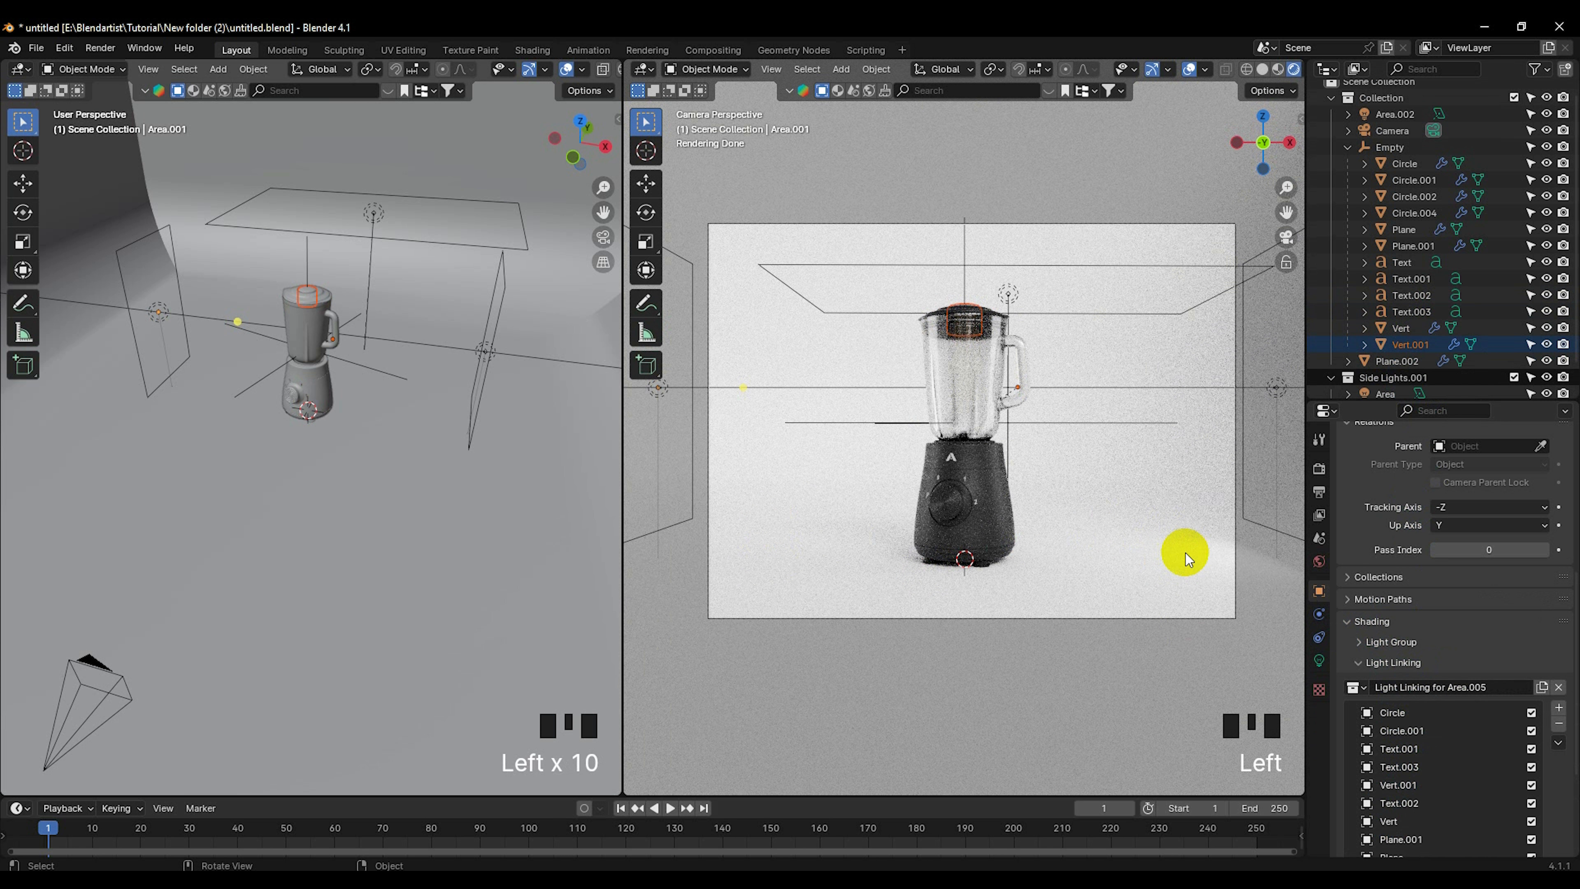
Step: Create a light linking collection for the other side light, Area, and add Circle, Circle.001 and Circle.002 to it
left_click(1257, 392)
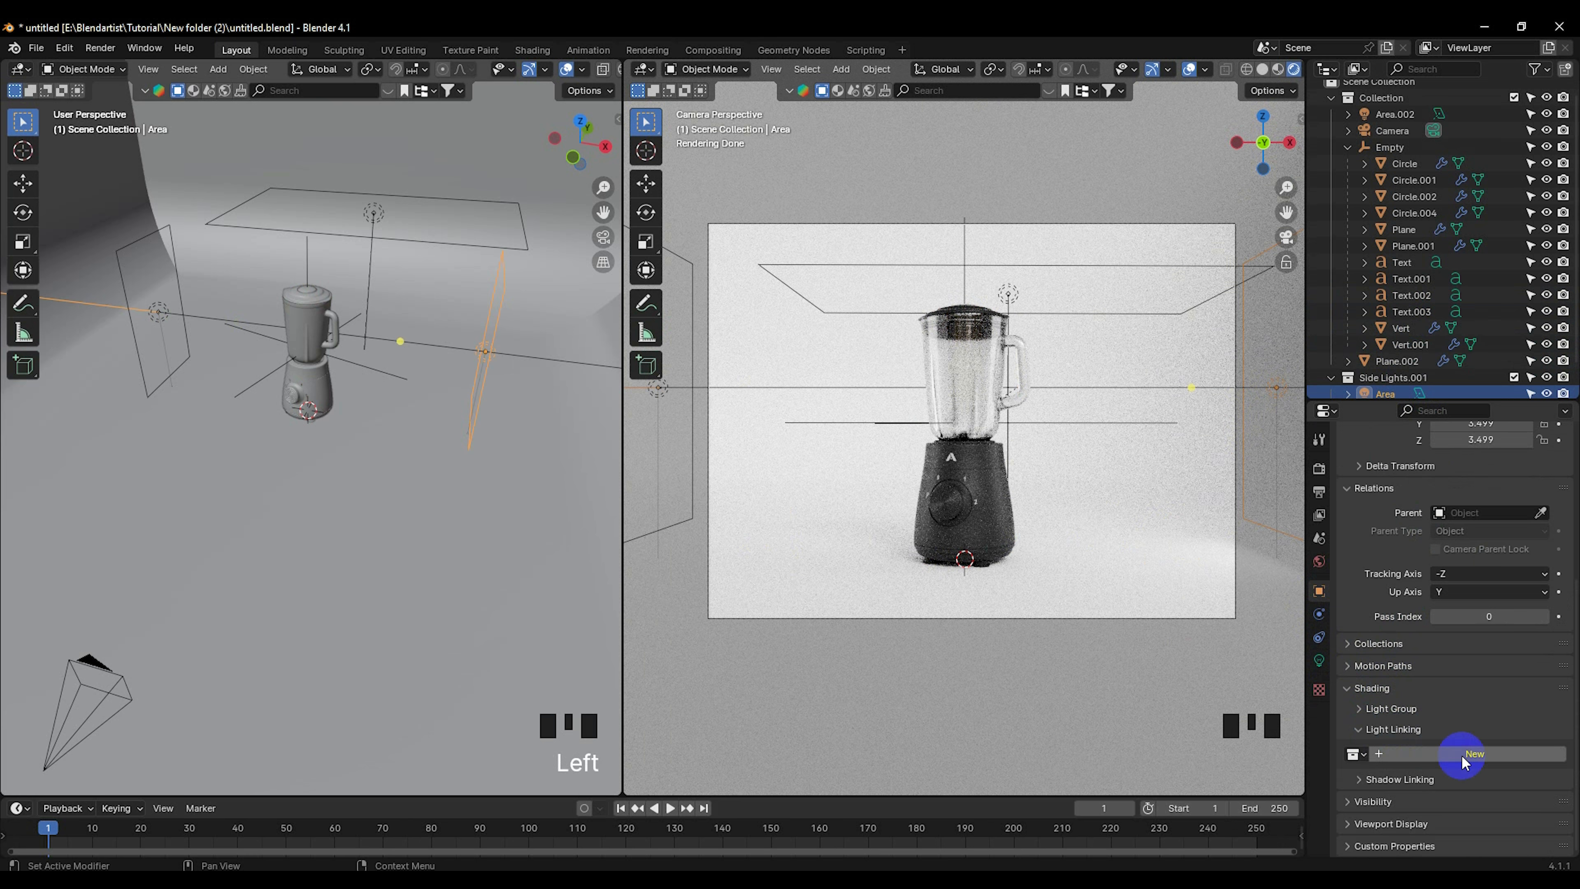
left_click(1474, 755)
scroll(1470, 756, "down", 3)
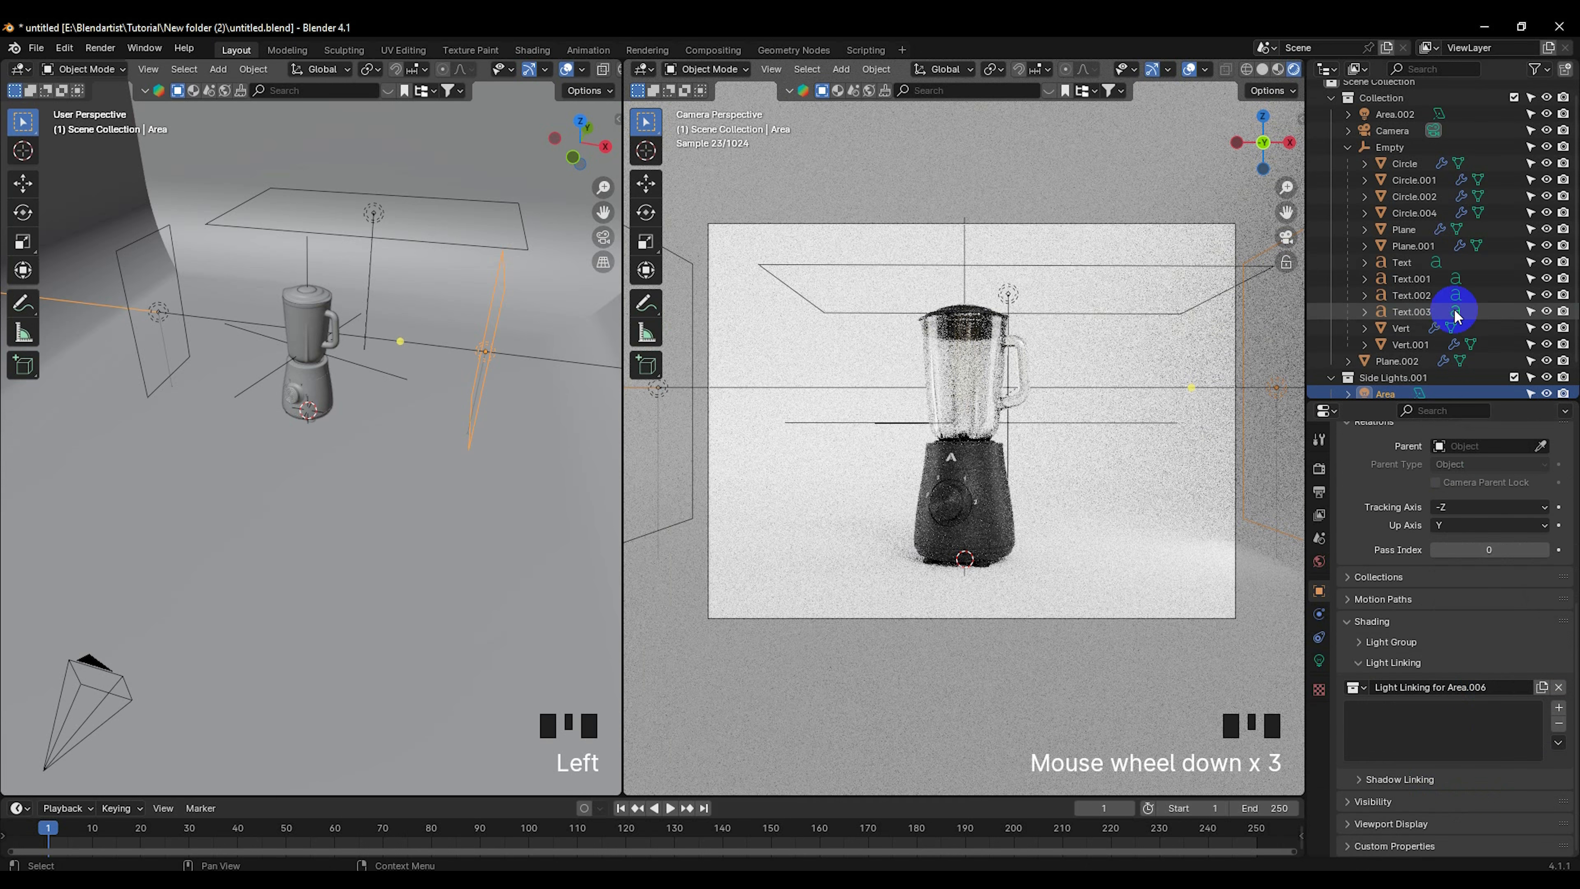
left_click_drag(1405, 163, 1428, 722)
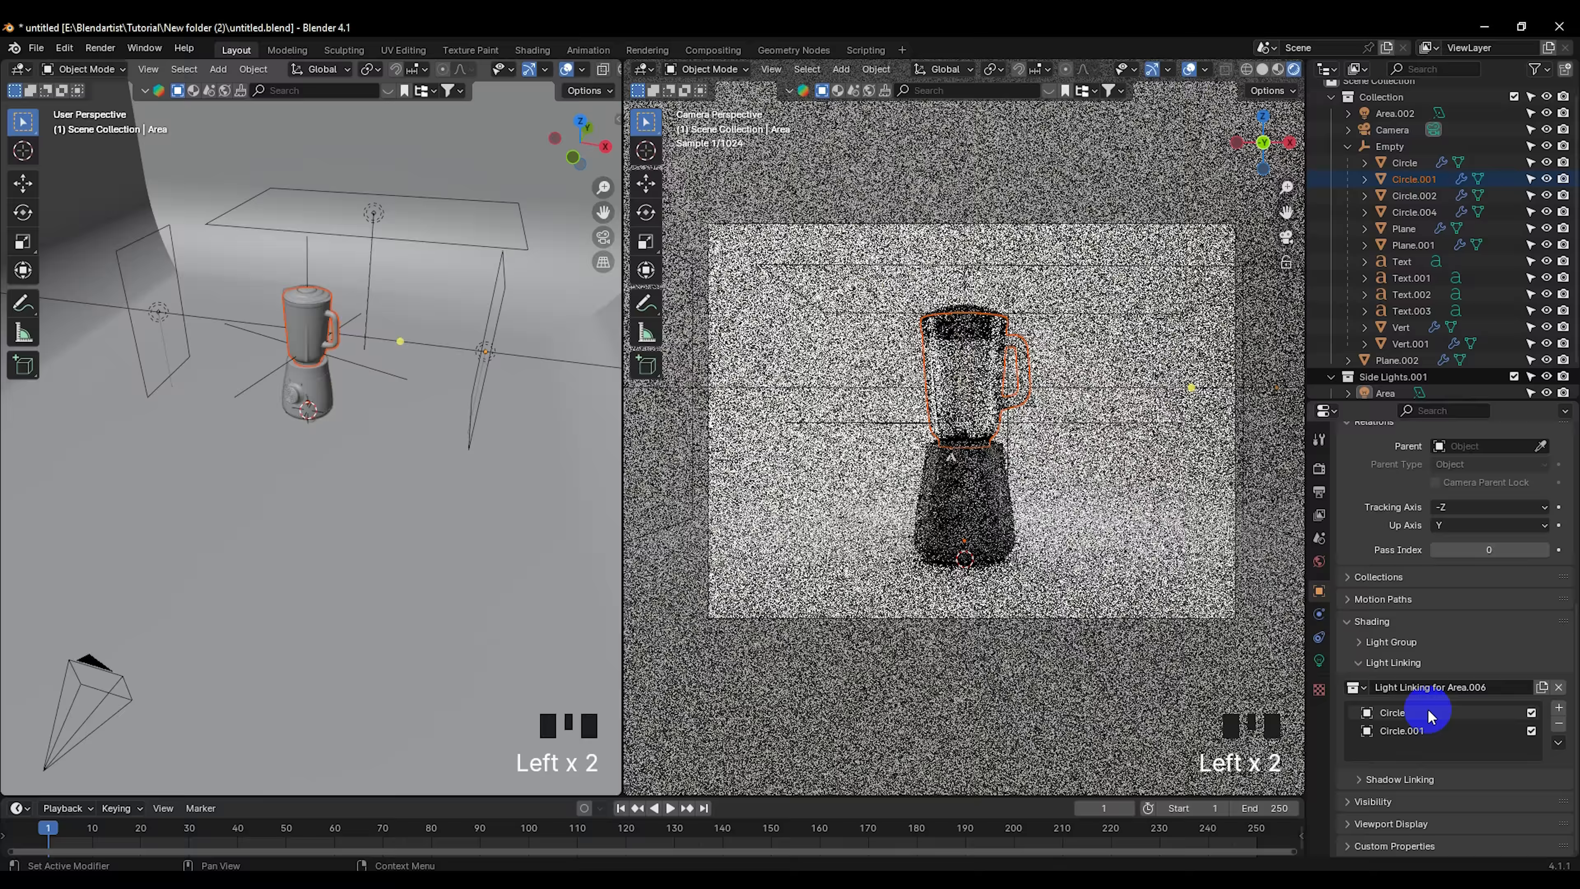
left_click_drag(1414, 195, 1428, 744)
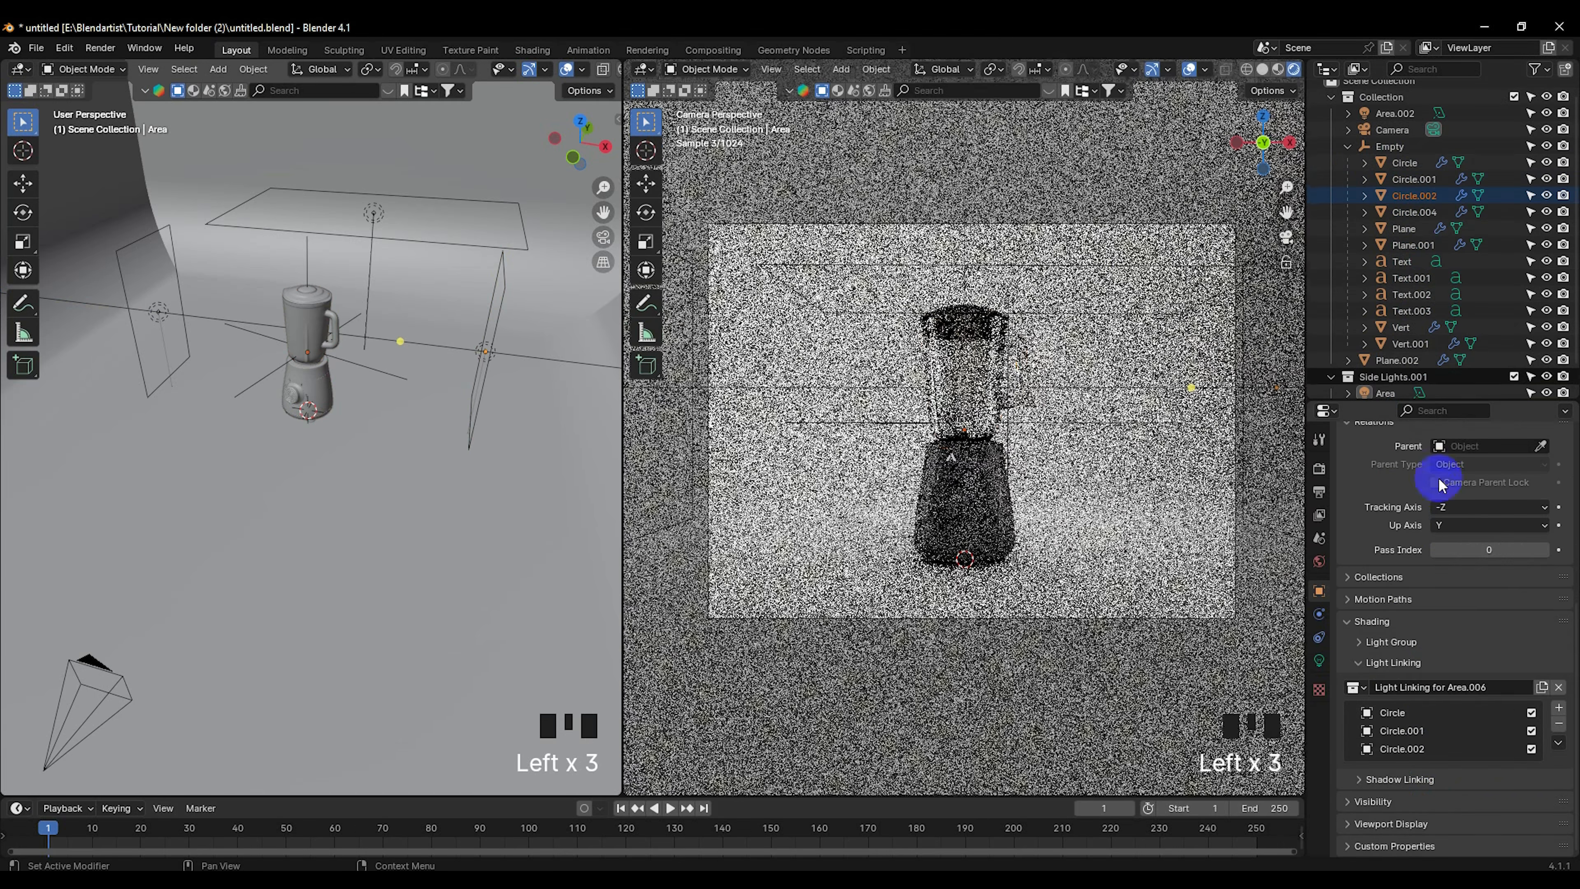
Step: Add Circle.004, Plane and Plane.001 to the light linking collection of the side light Area
left_click_drag(1415, 212, 1446, 749)
left_click(1407, 228)
left_click_drag(1407, 227, 1396, 734)
left_click_drag(1409, 243, 1380, 747)
Step: Add the four Text objects, Vert and Vert.001 to the light linking collection of the side light Area
left_click_drag(1411, 264, 1371, 781)
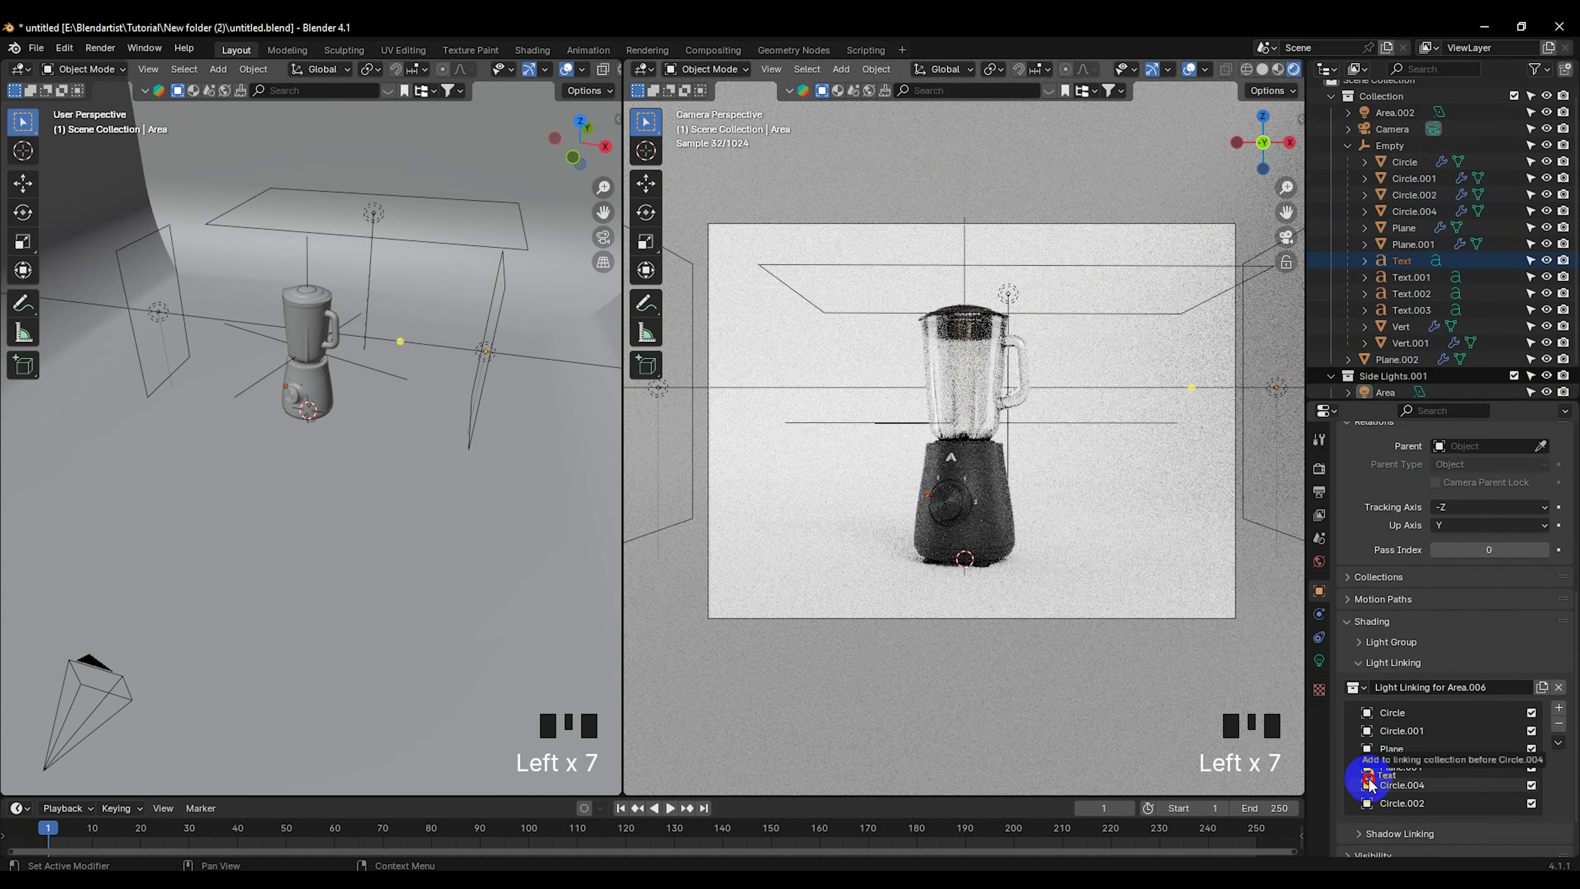
left_click_drag(1400, 275, 1410, 747)
left_click_drag(1397, 309, 1401, 752)
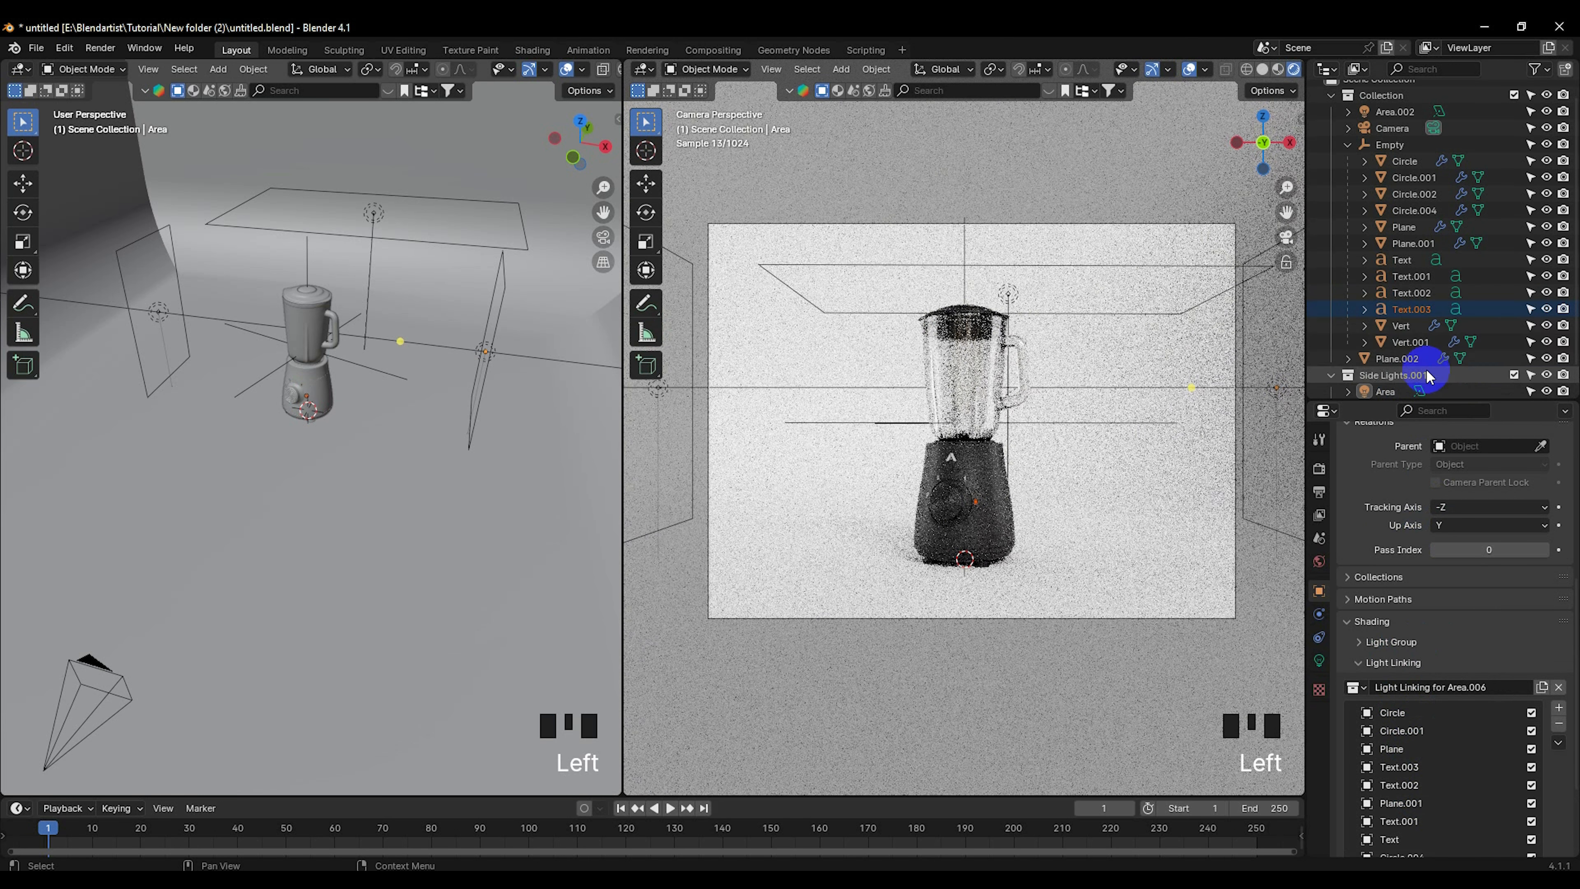
left_click(1400, 326)
left_click_drag(1401, 326, 1424, 756)
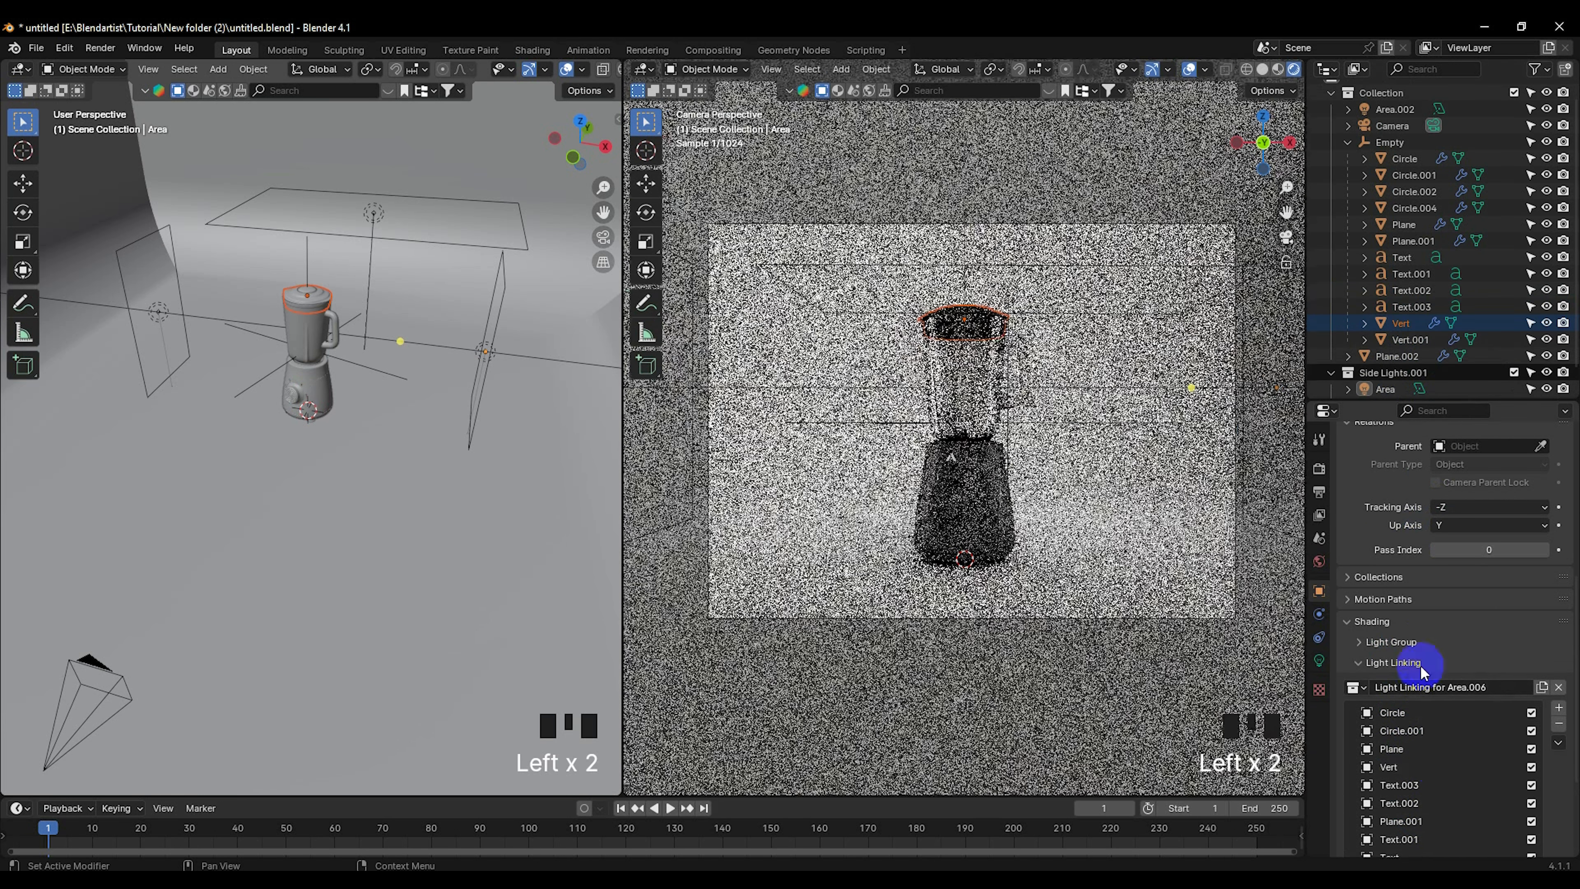
left_click(1415, 338)
left_click_drag(1409, 341, 1423, 787)
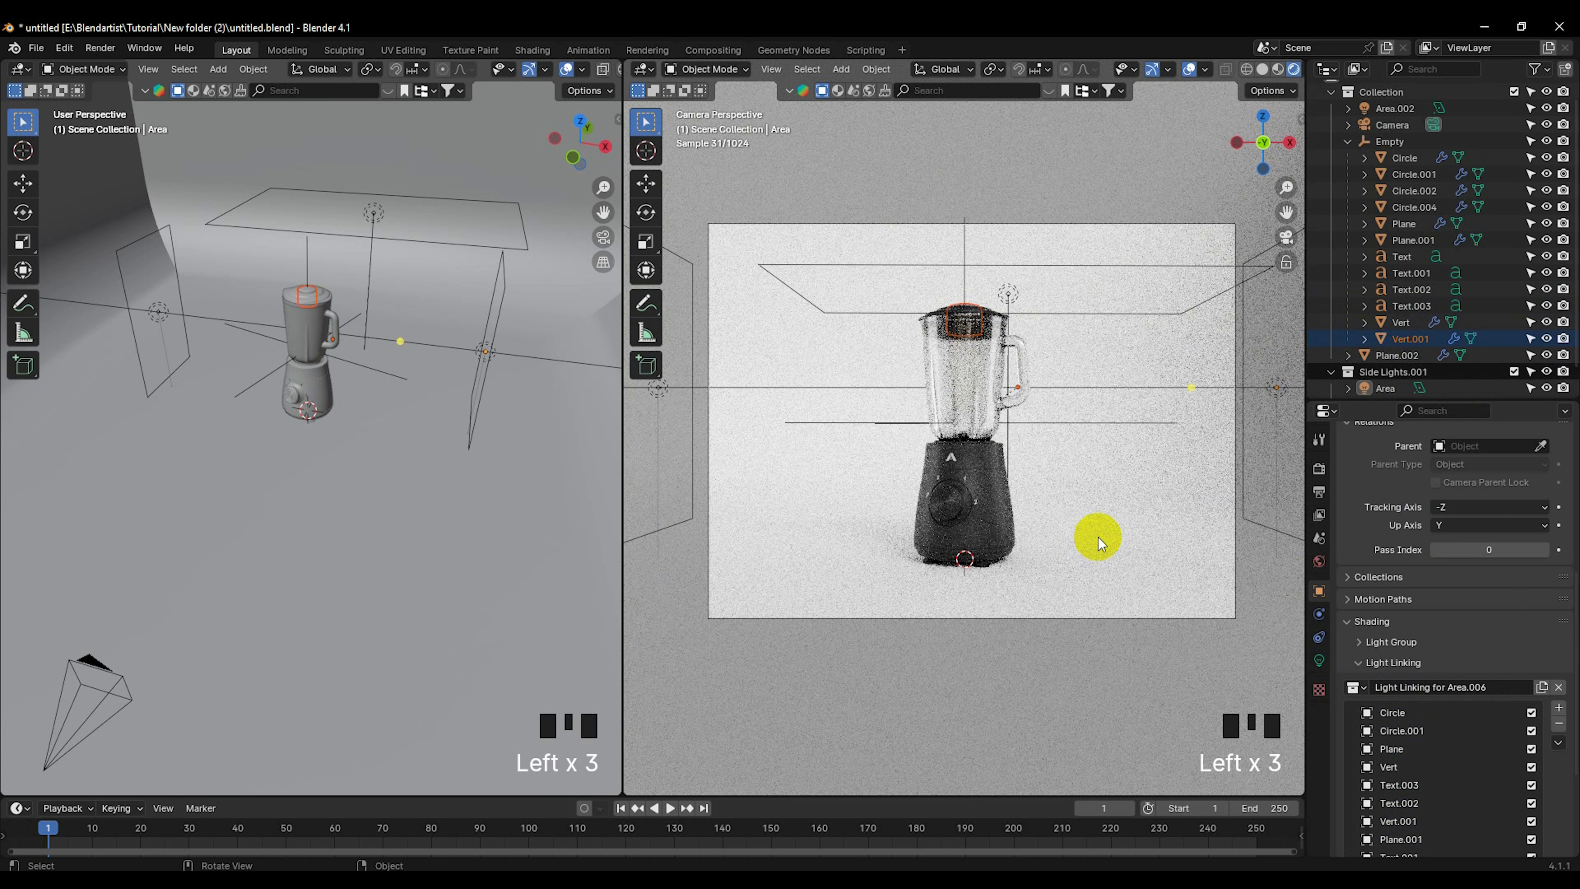
Step: Collapse the light linking settings and the Empty's list of child objects
left_click(1359, 662)
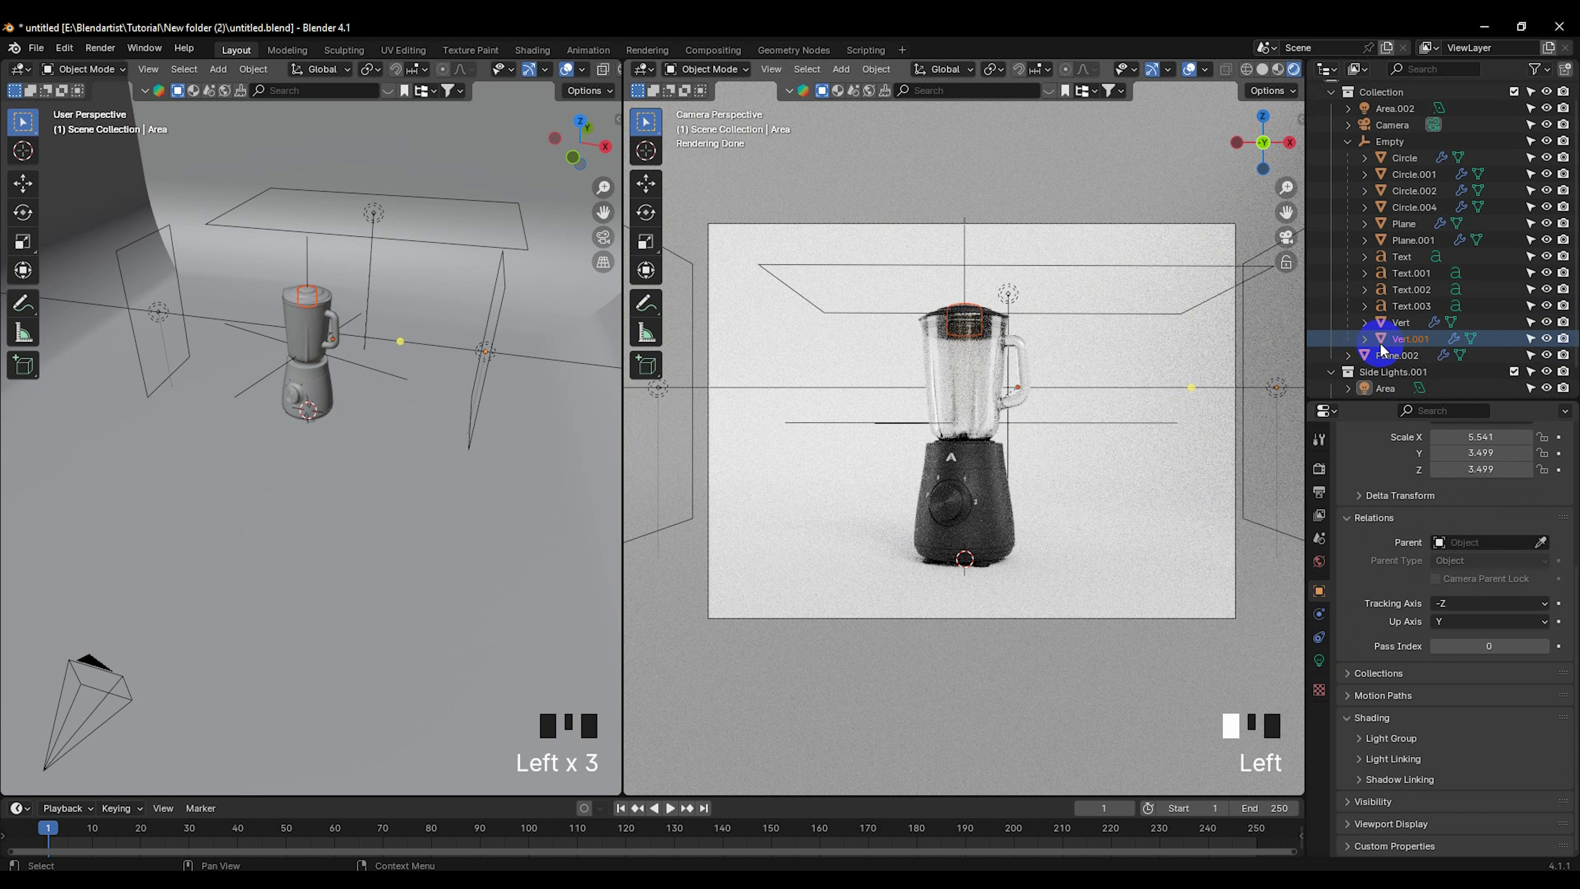
left_click(1348, 141)
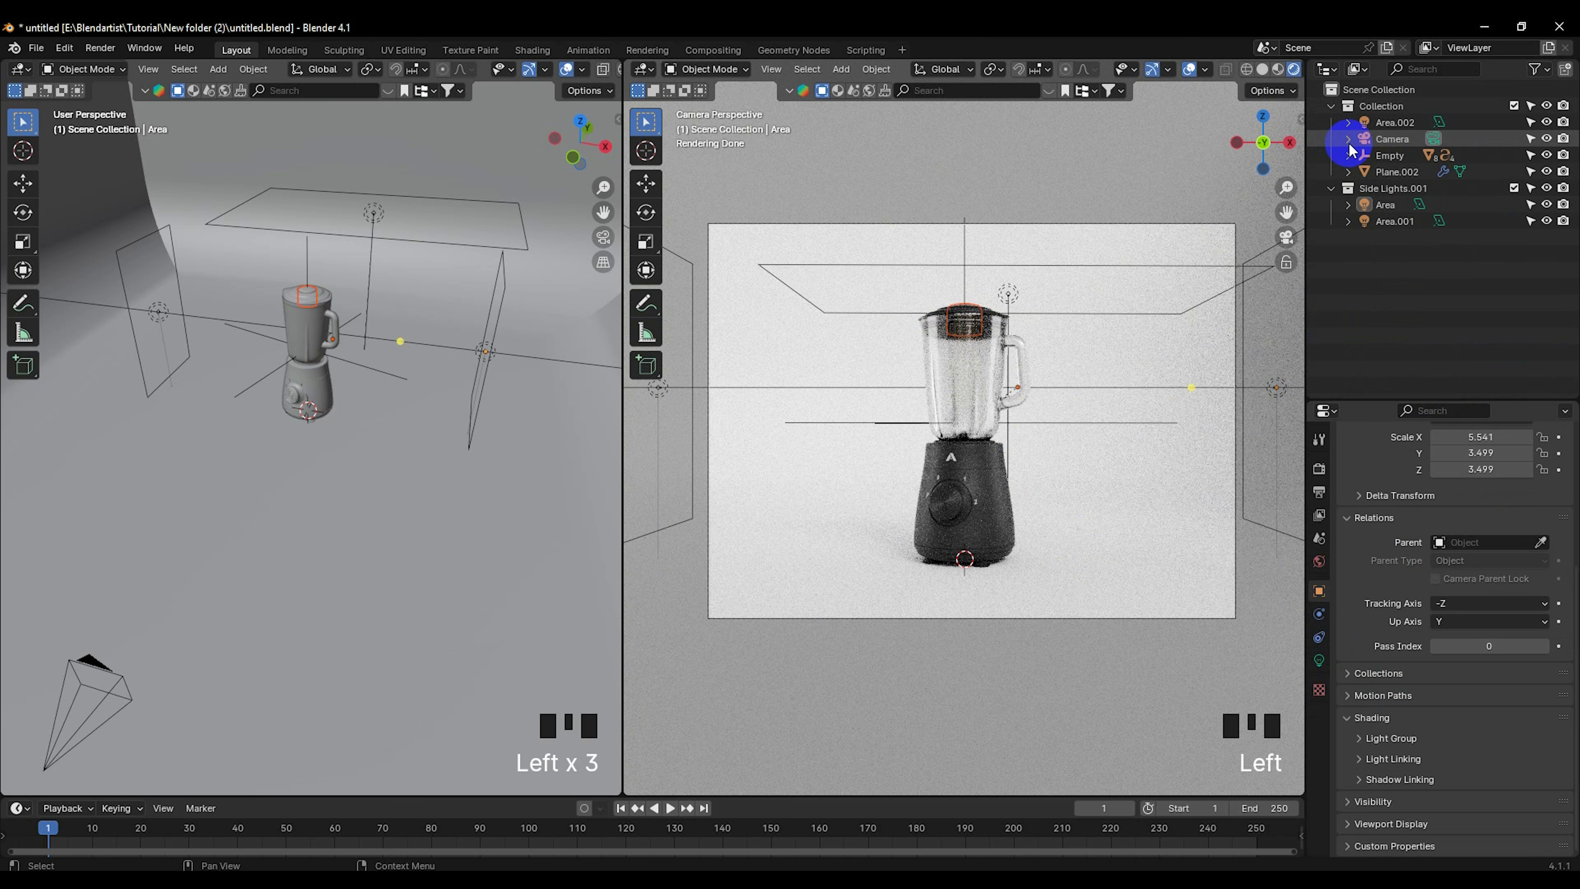
left_click(1384, 152)
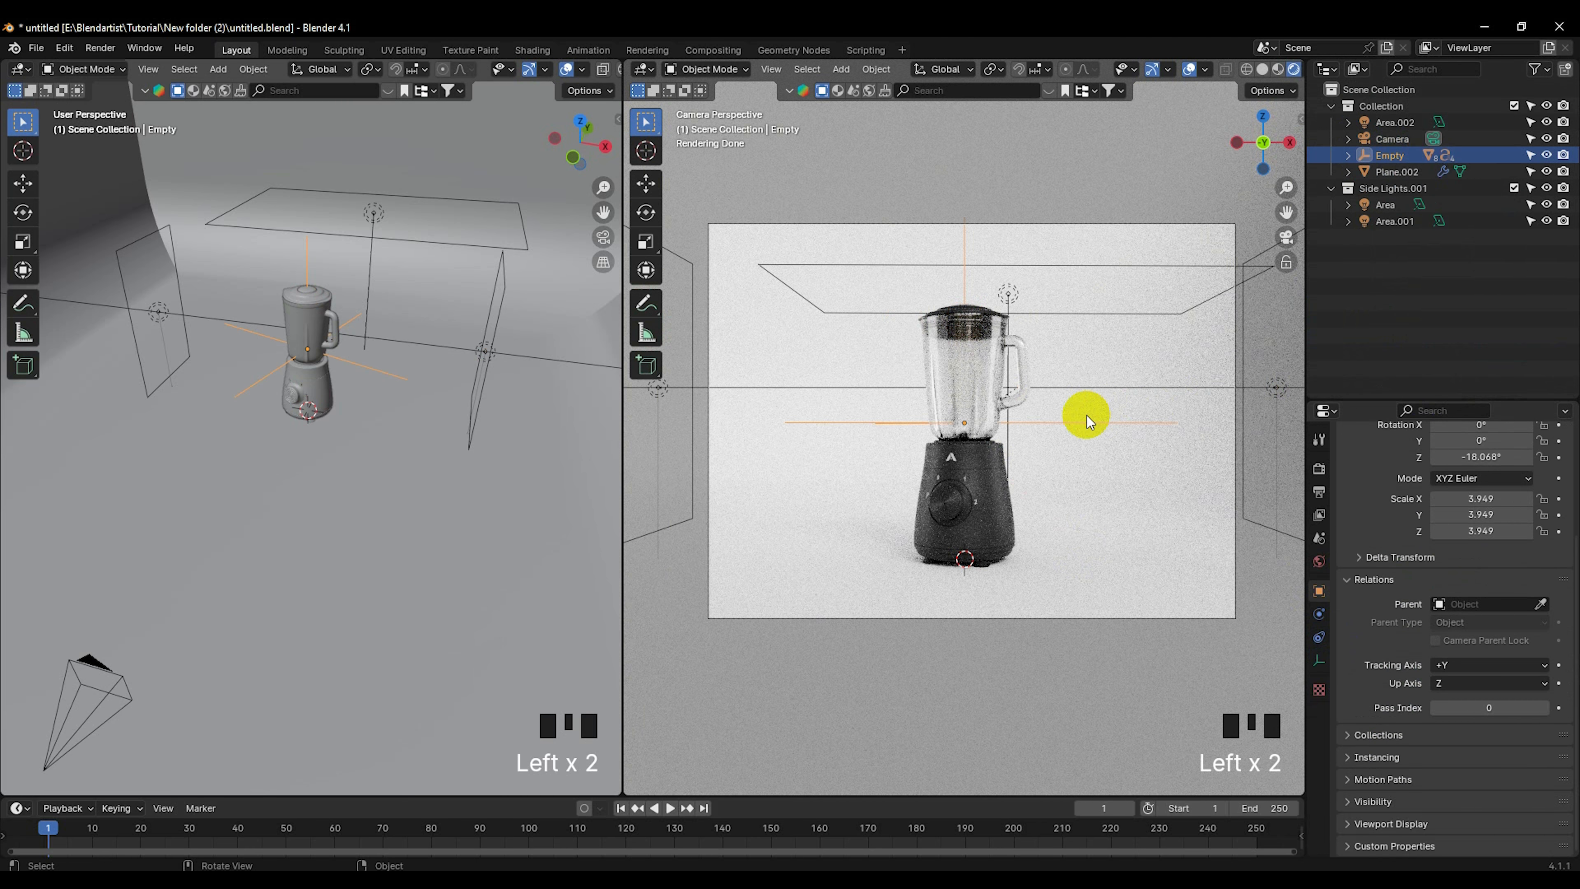
key("g")
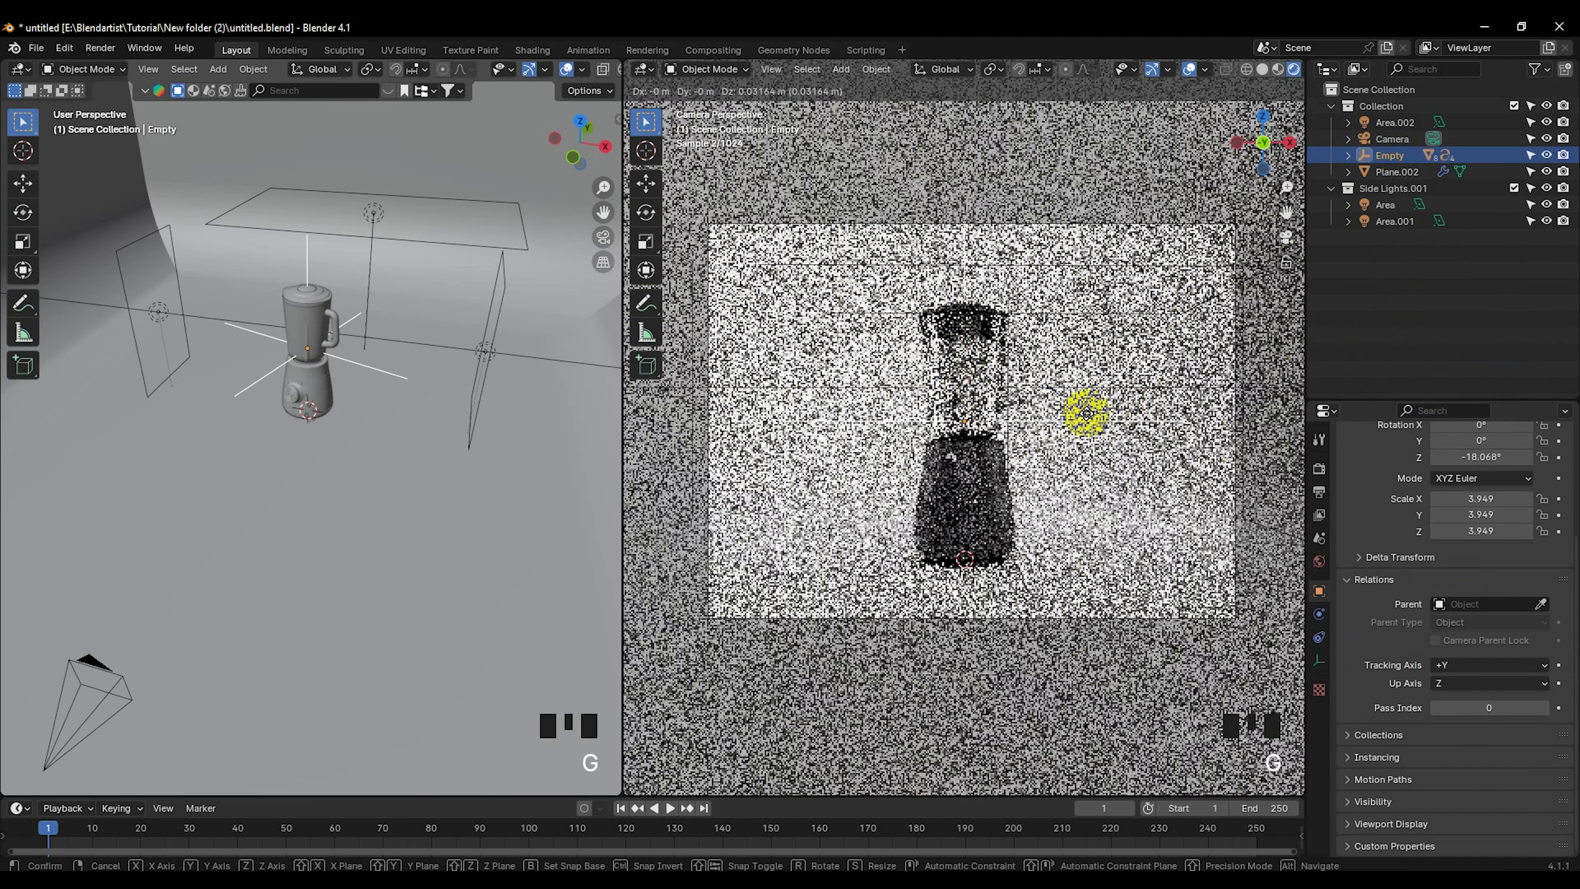
right_click(1085, 416)
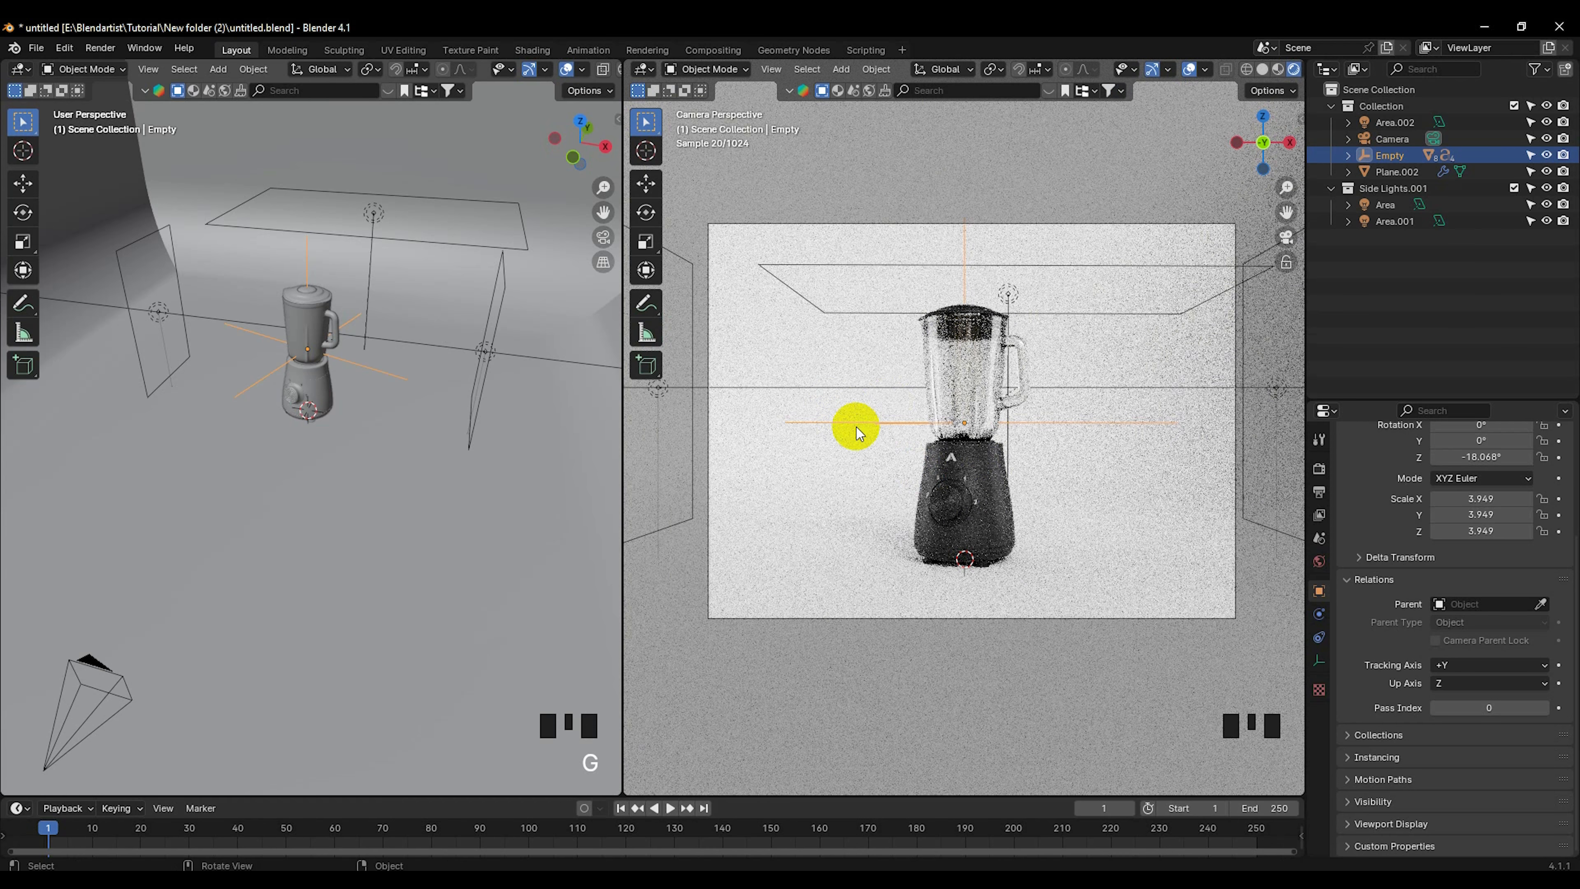
scroll(982, 470, "up", 2)
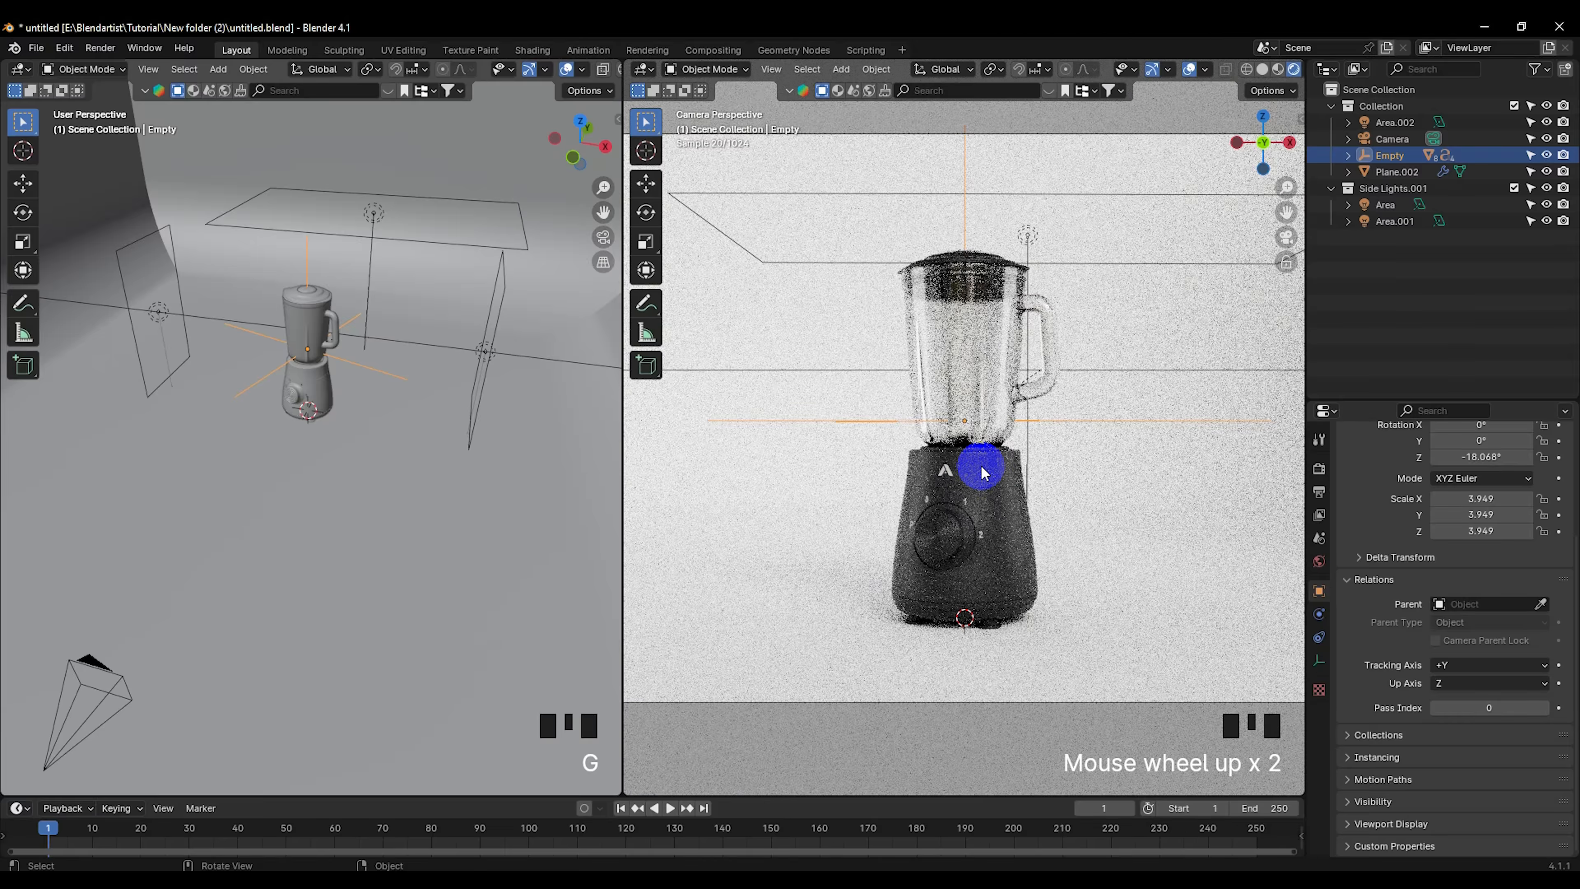
scroll(983, 471, "down", 2)
Step: Select the overhead light Area.002 and lower its power to about 132.4 W
left_click(970, 278)
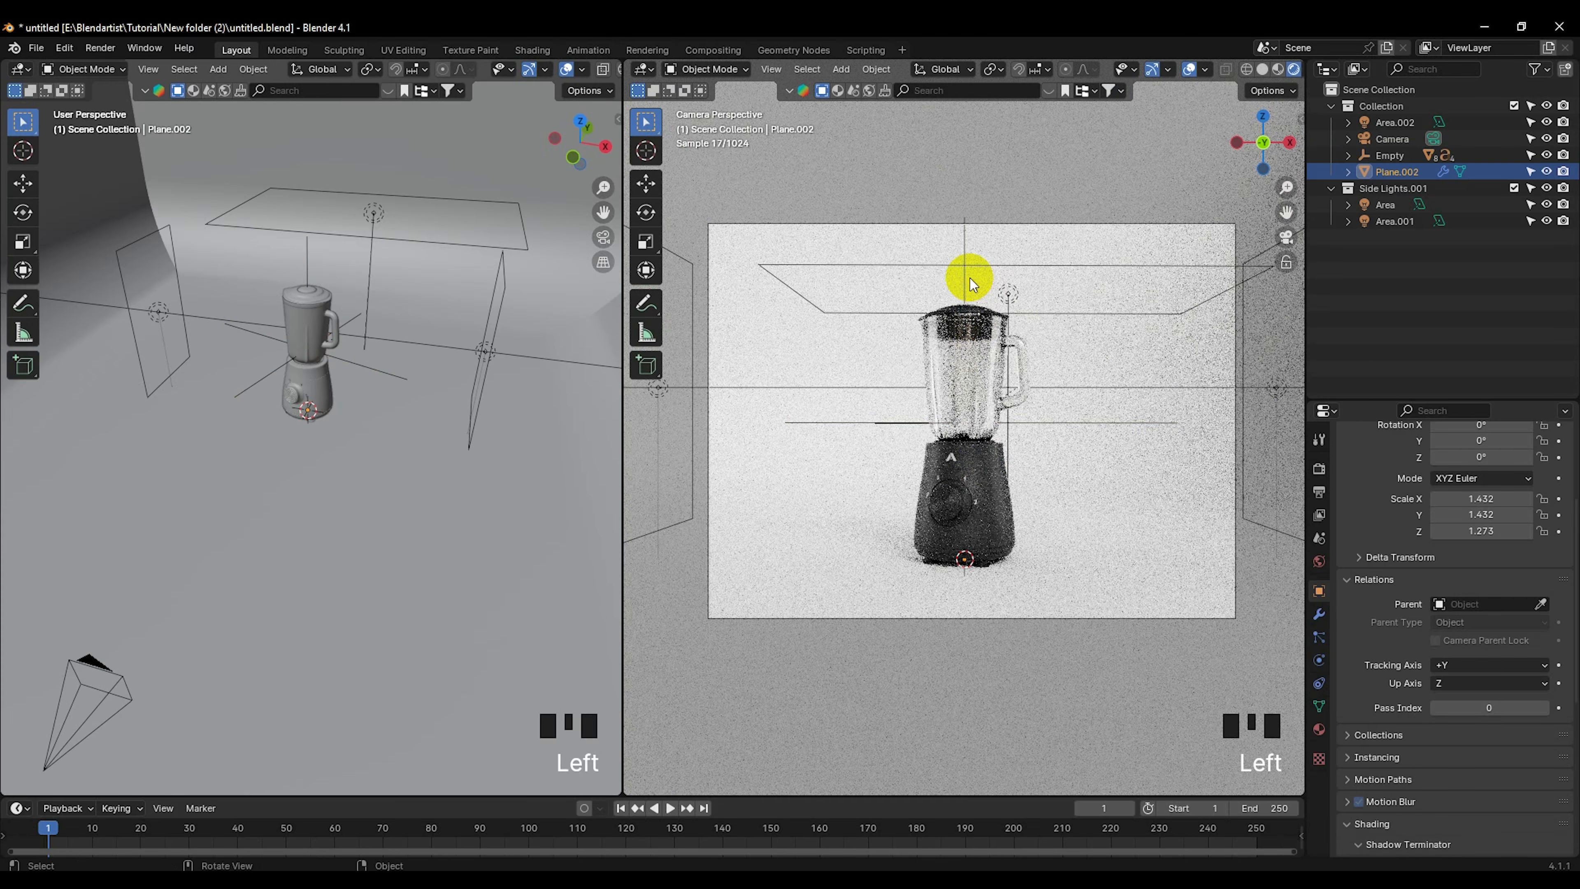
left_click(1000, 291)
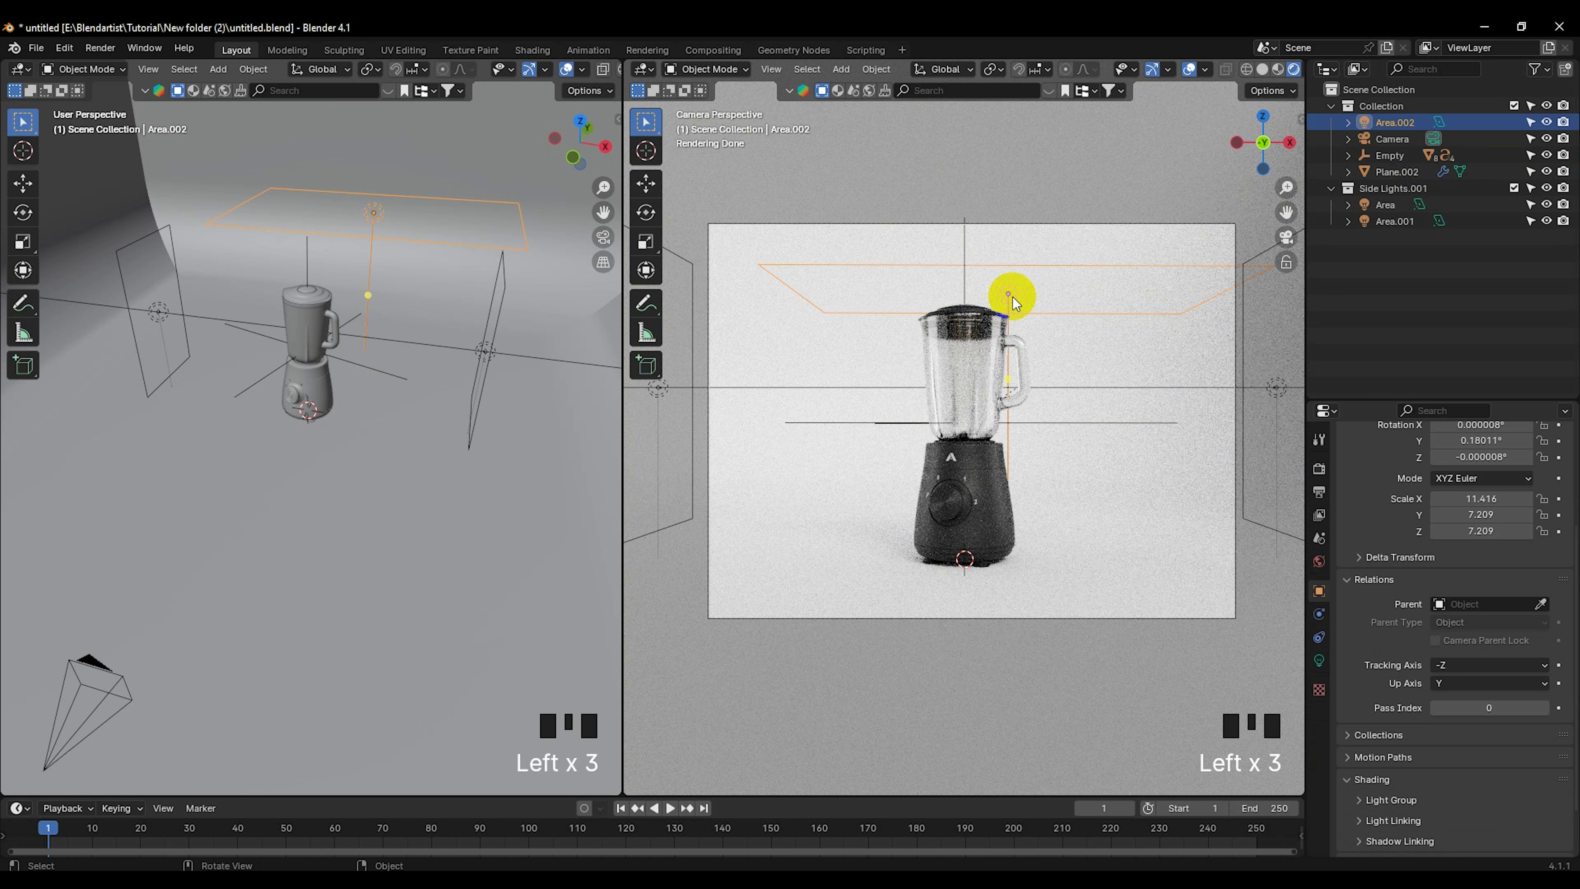
left_click(1318, 660)
left_click(1486, 528)
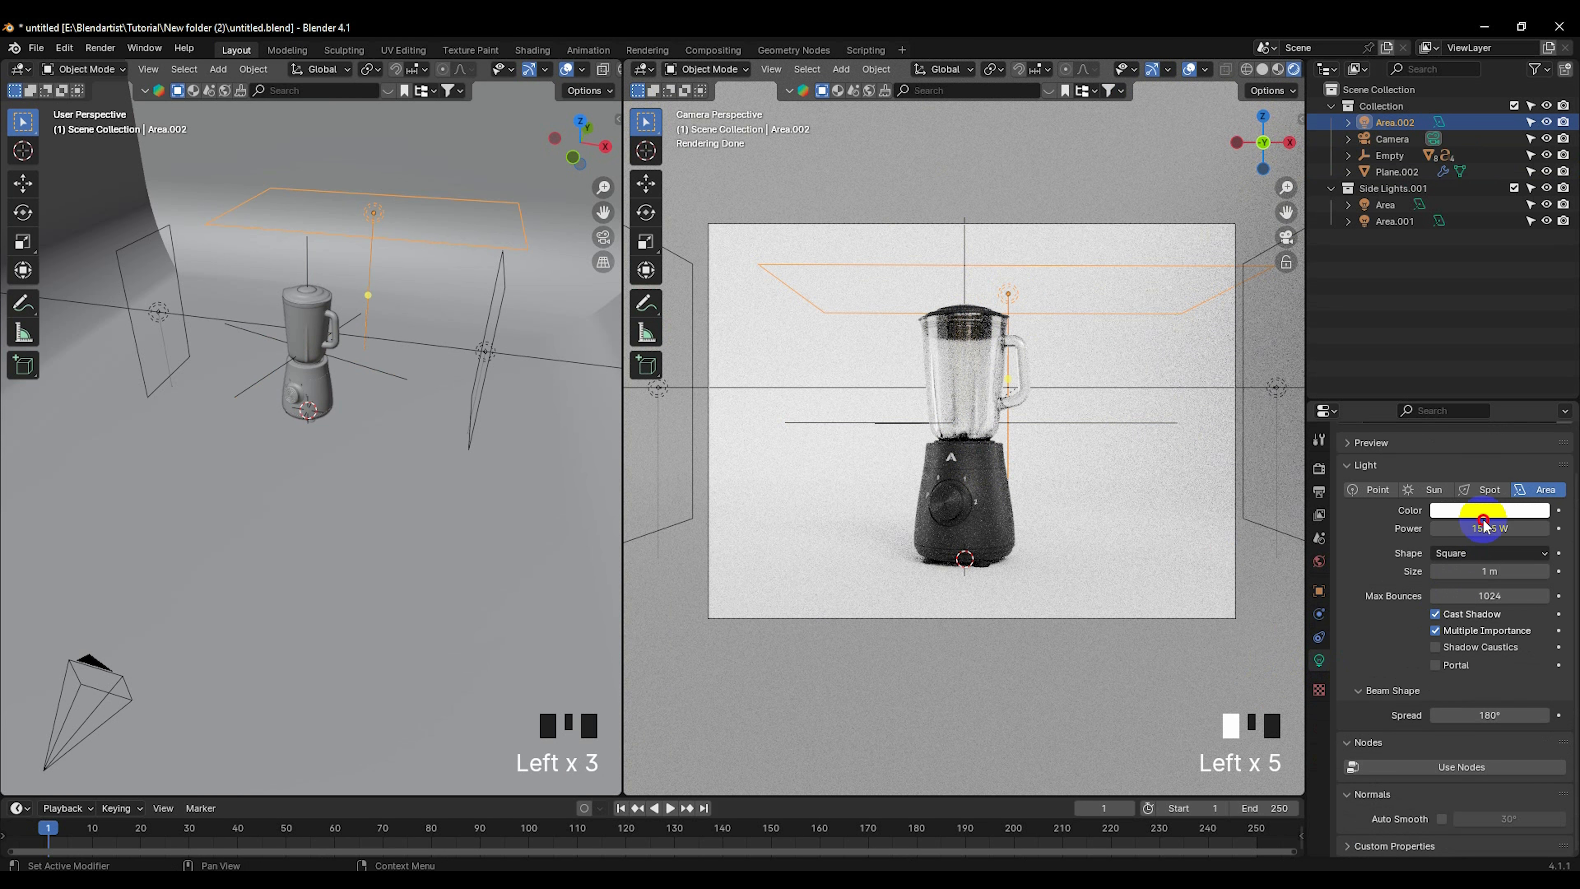
left_click_drag(1486, 528, 168, 530)
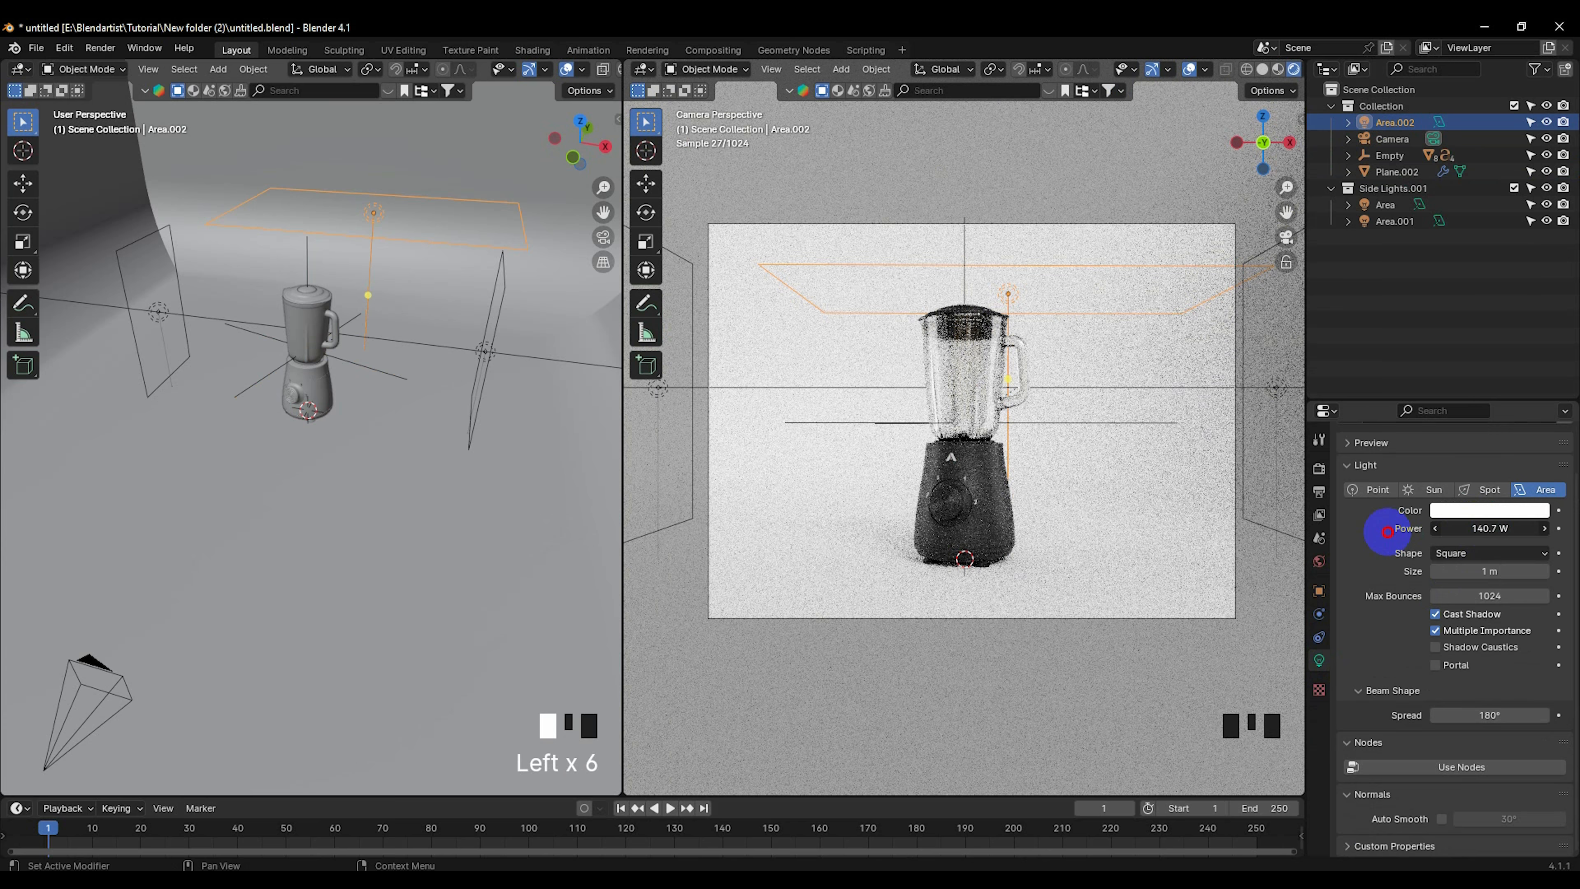
left_click_drag(1388, 532, 1319, 535)
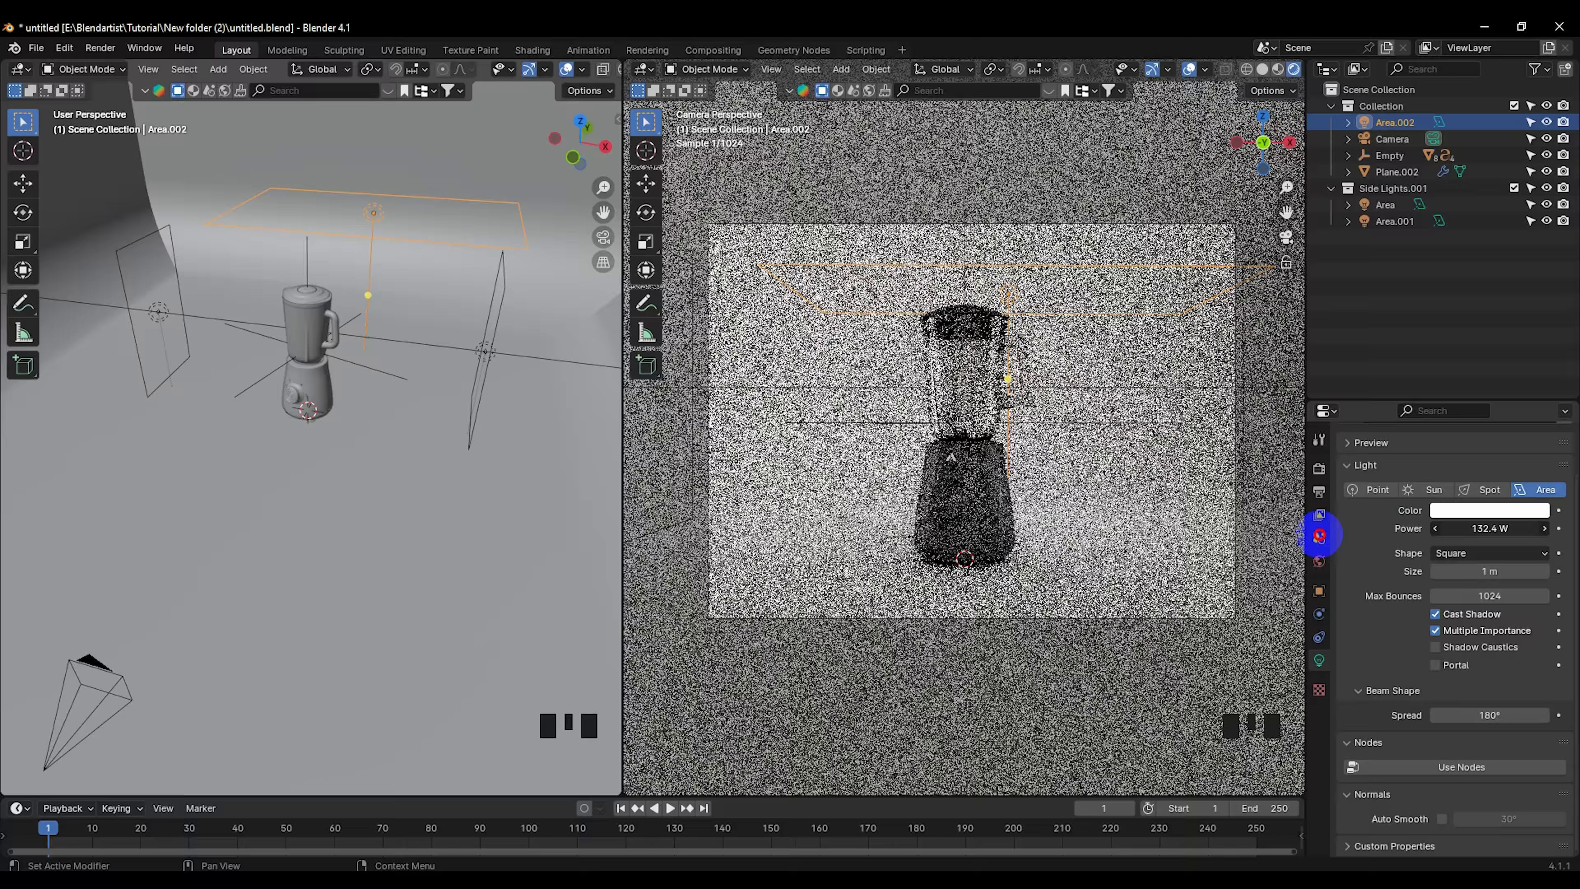
Step: Lower the power of the side light Area.001 to about 142.9 W
left_click(660, 399)
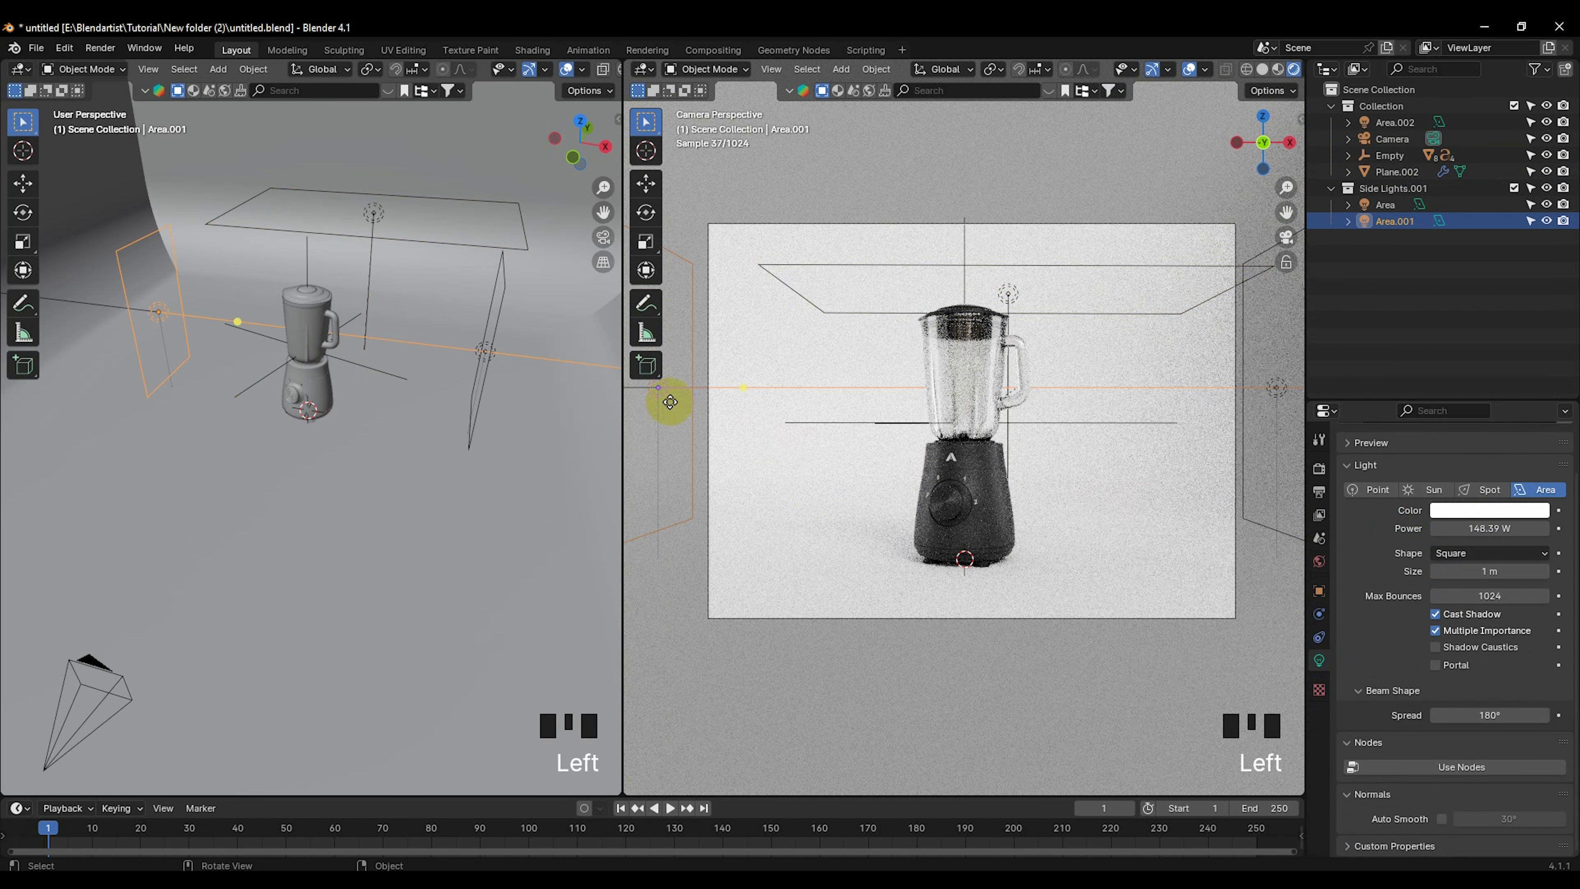
left_click_drag(1489, 528, 1457, 527)
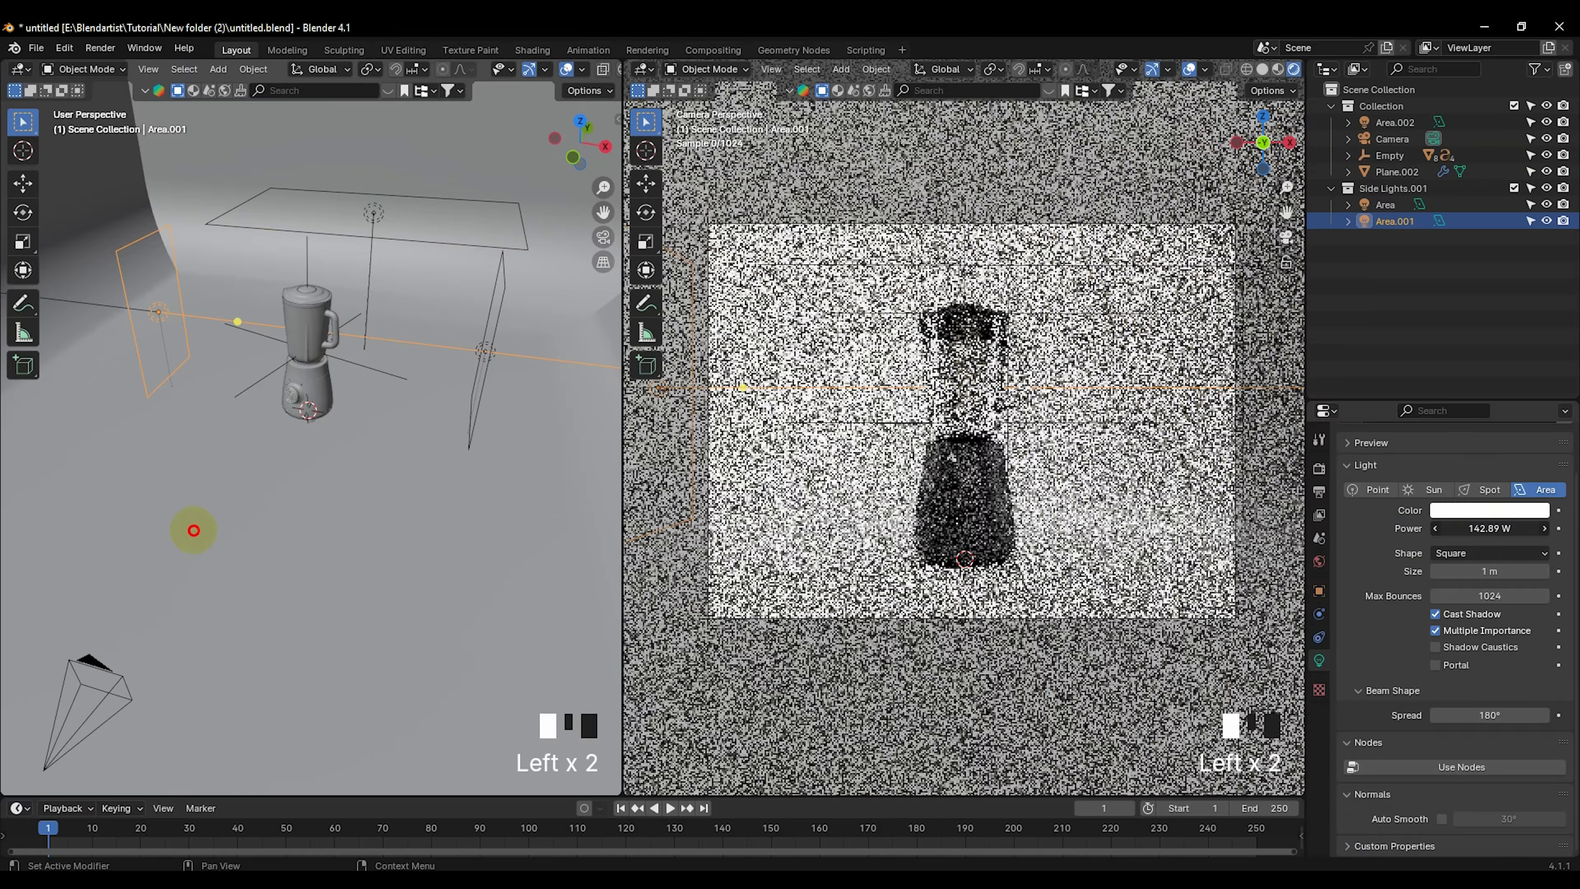
Step: Select the side light Area and lower its power to about 147.7 W
left_click(1271, 402)
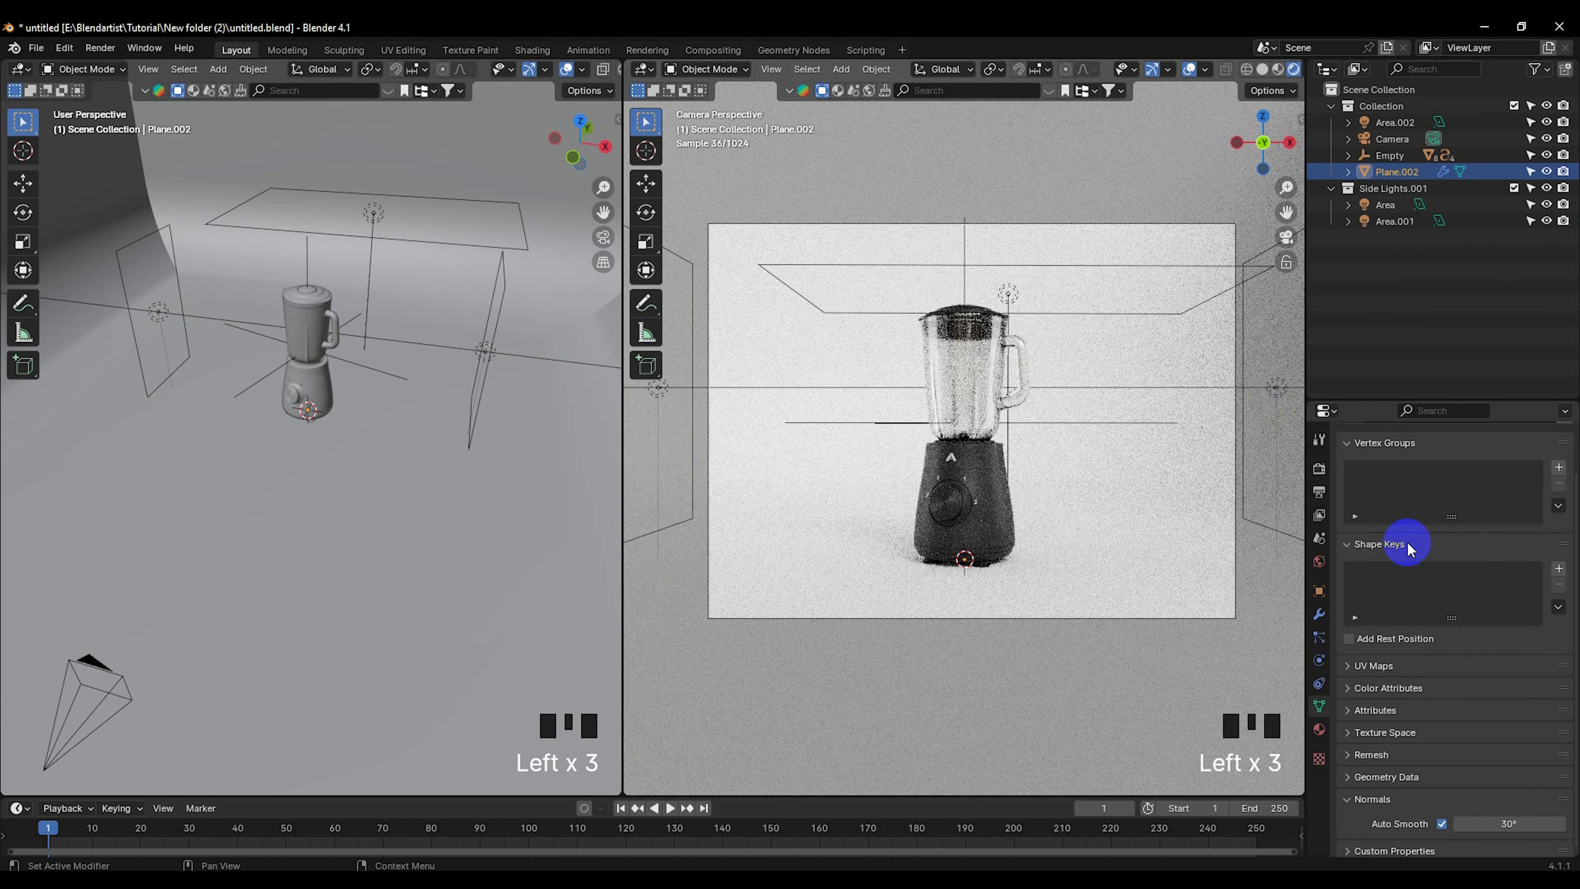
left_click(1274, 395)
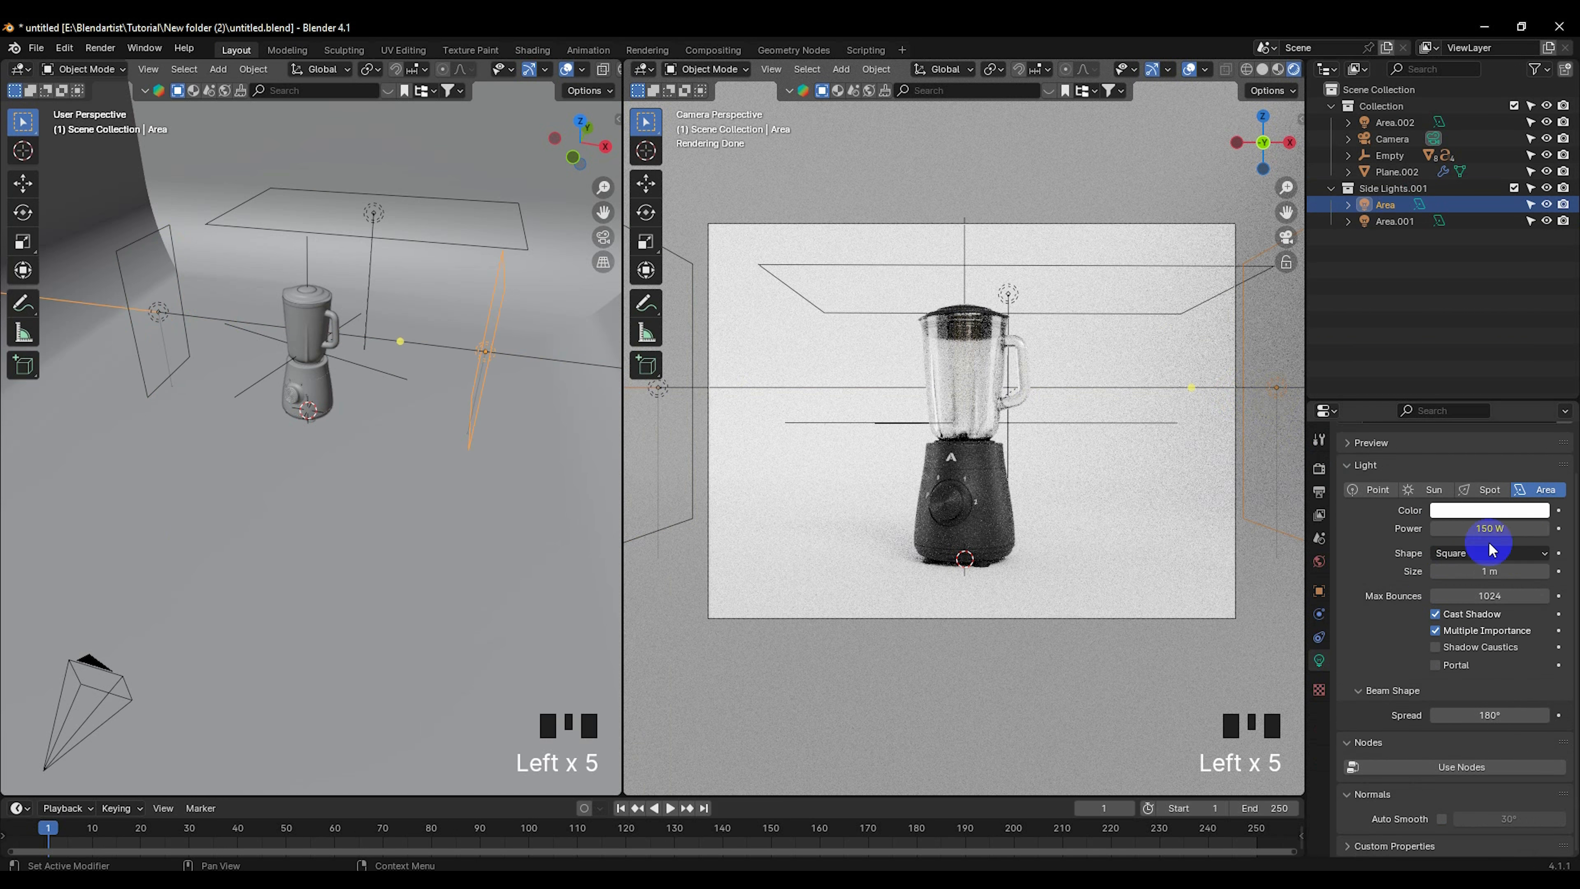
left_click_drag(1489, 530, 201, 532)
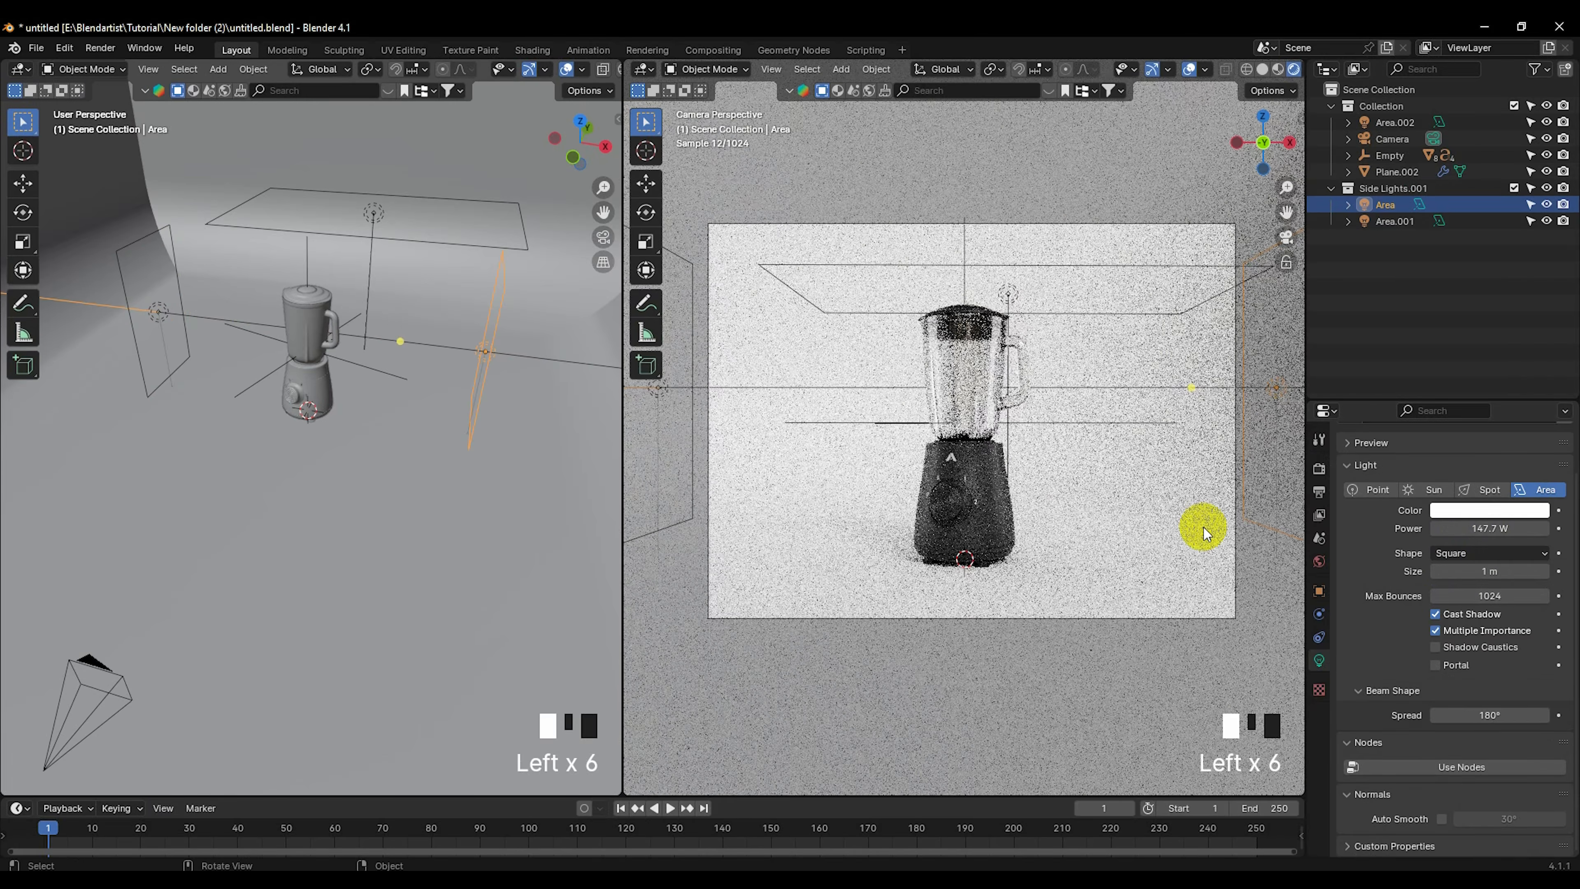
Step: Add a new material to the backdrop Plane.002 and brighten its base color to white
middle_click_drag(1033, 494, 997, 504)
left_click(1014, 587)
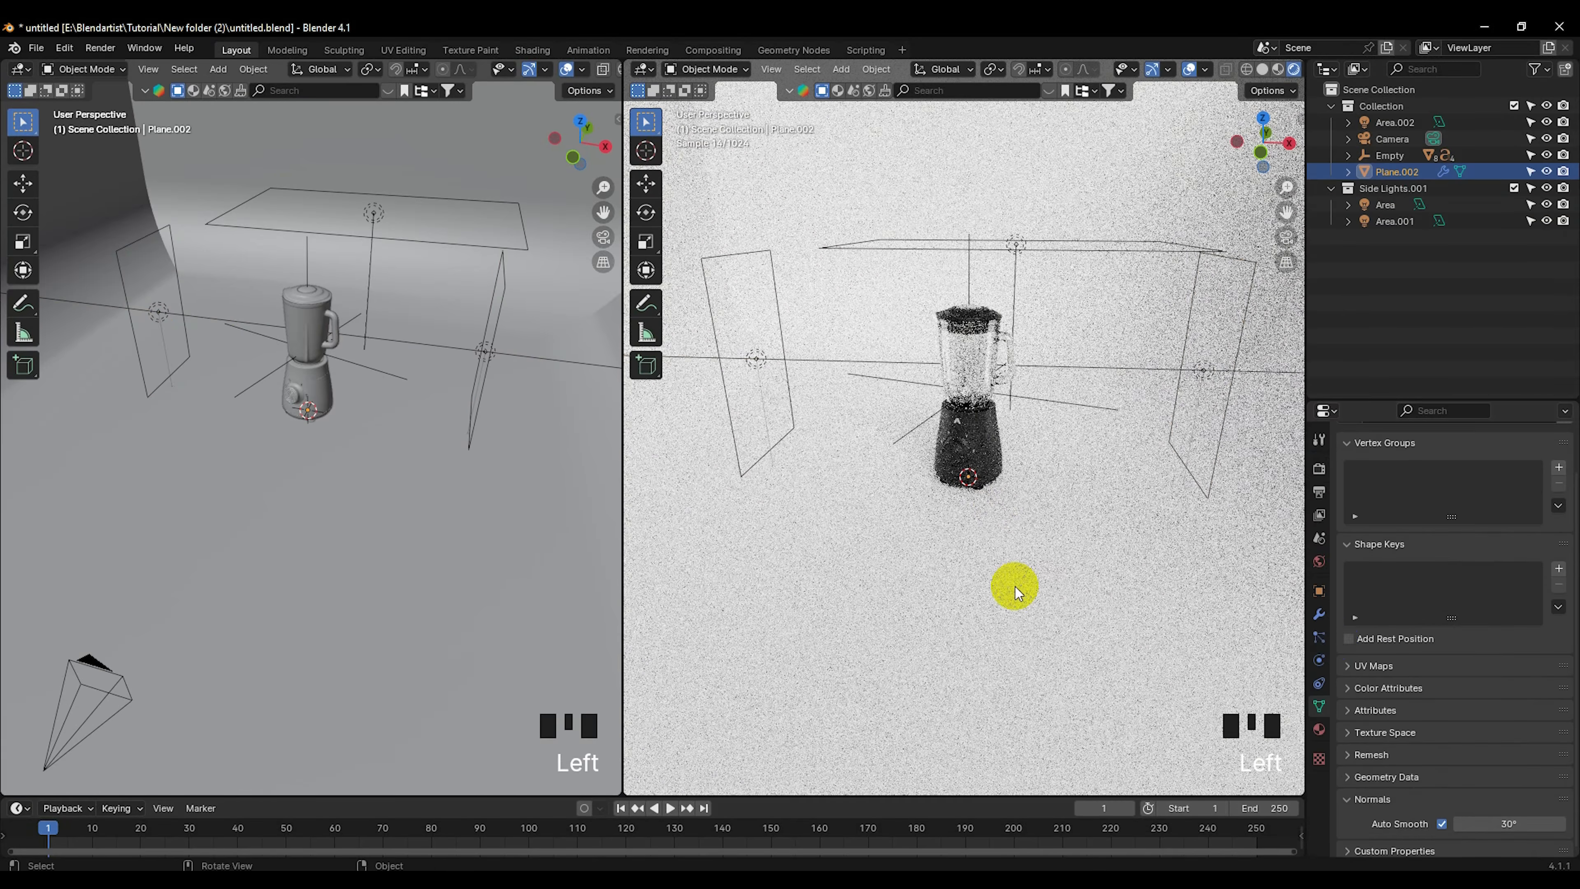
left_click(1318, 729)
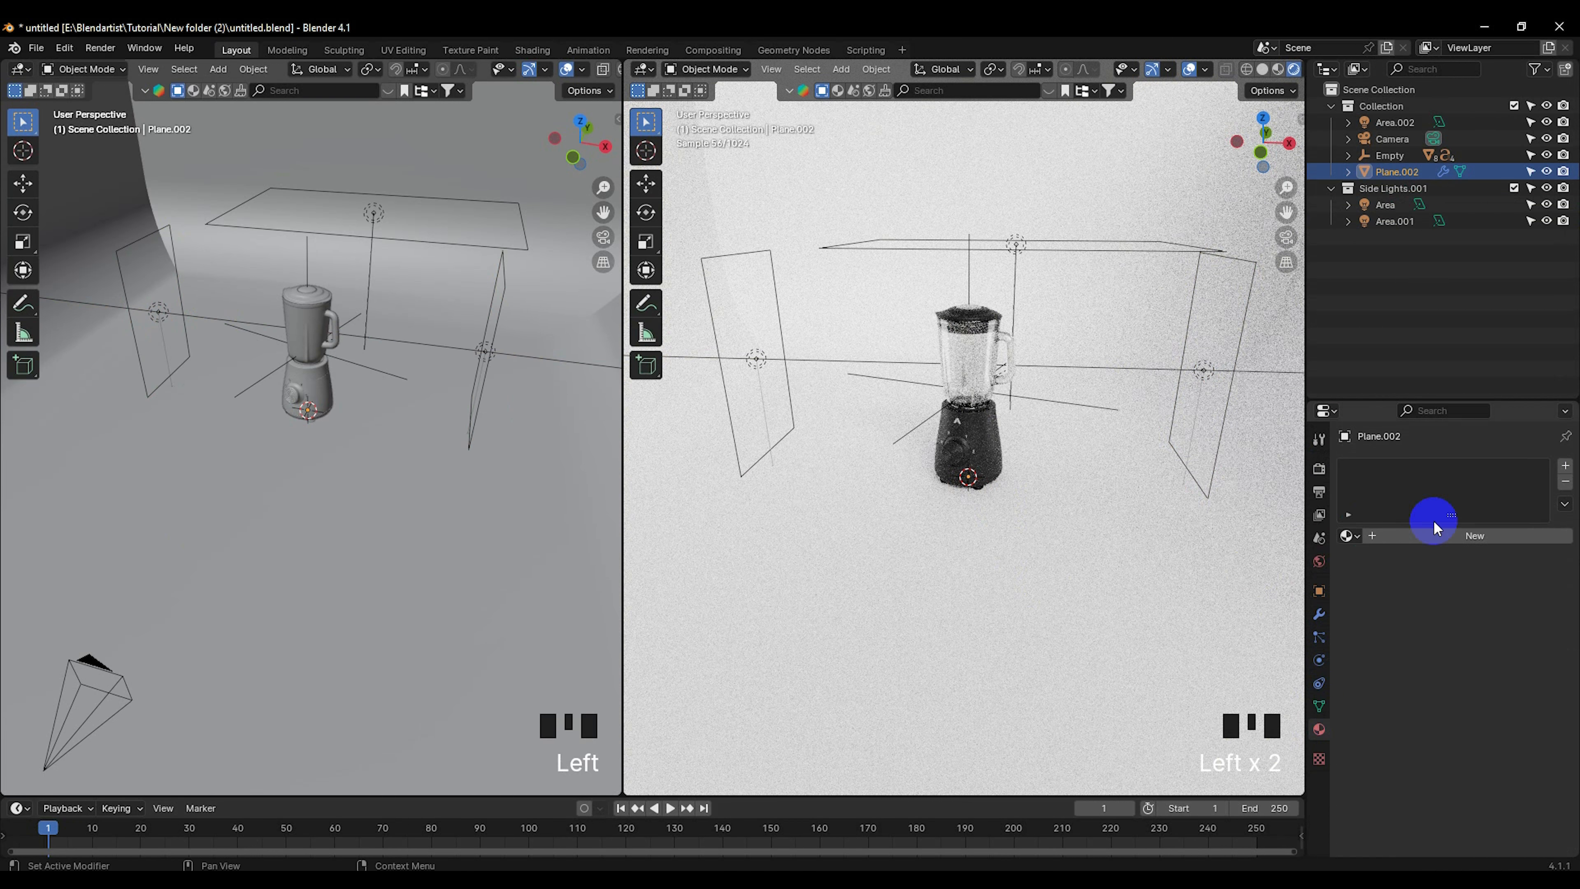
left_click(1468, 535)
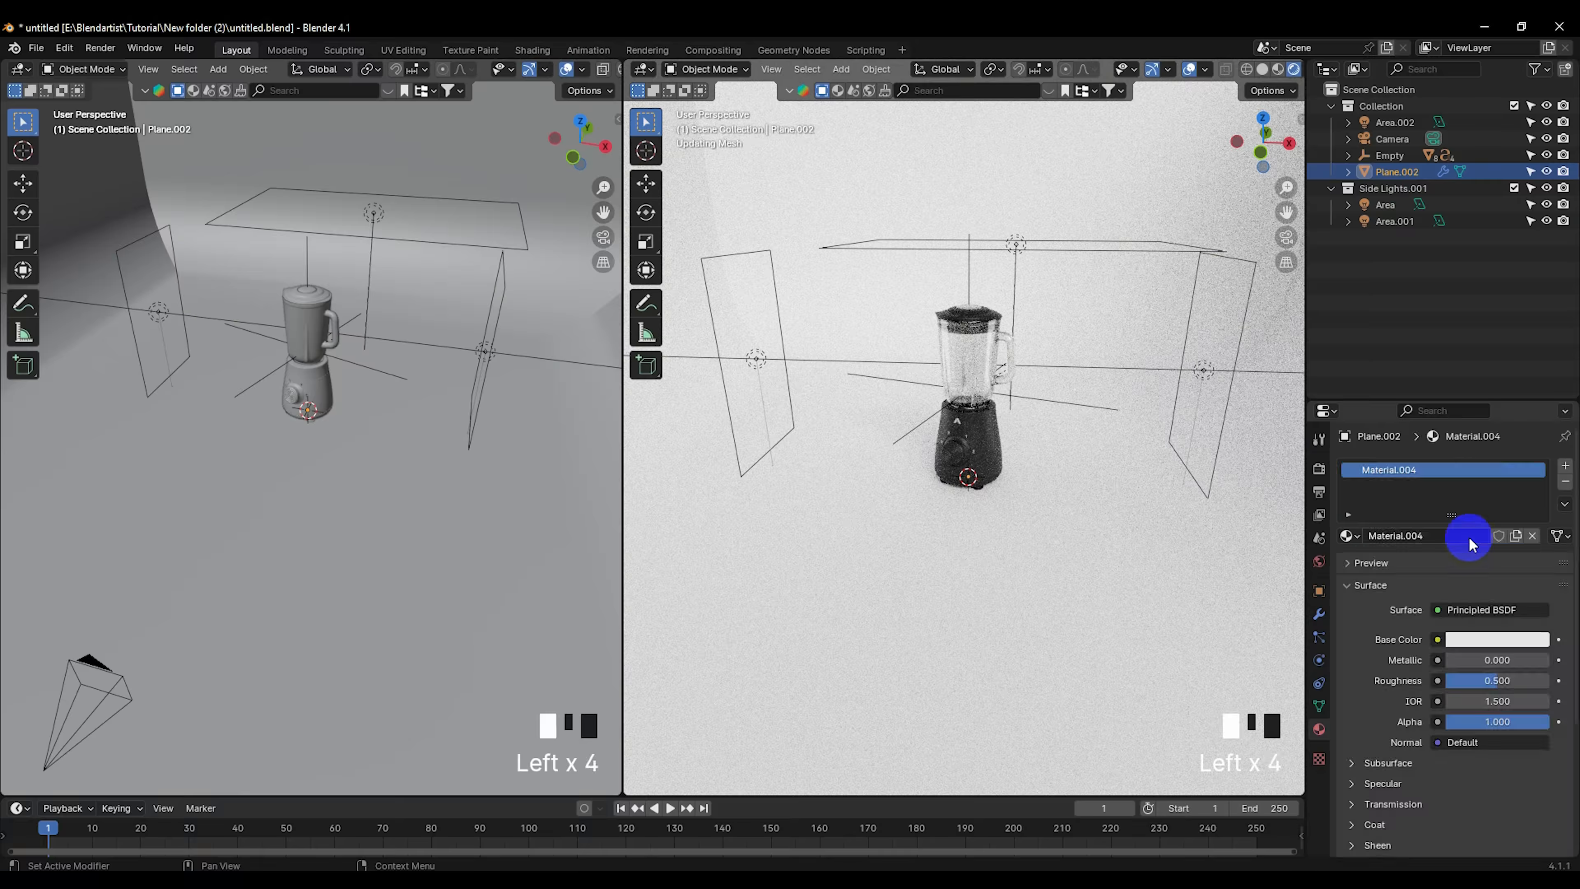
left_click(1515, 639)
left_click(1531, 384)
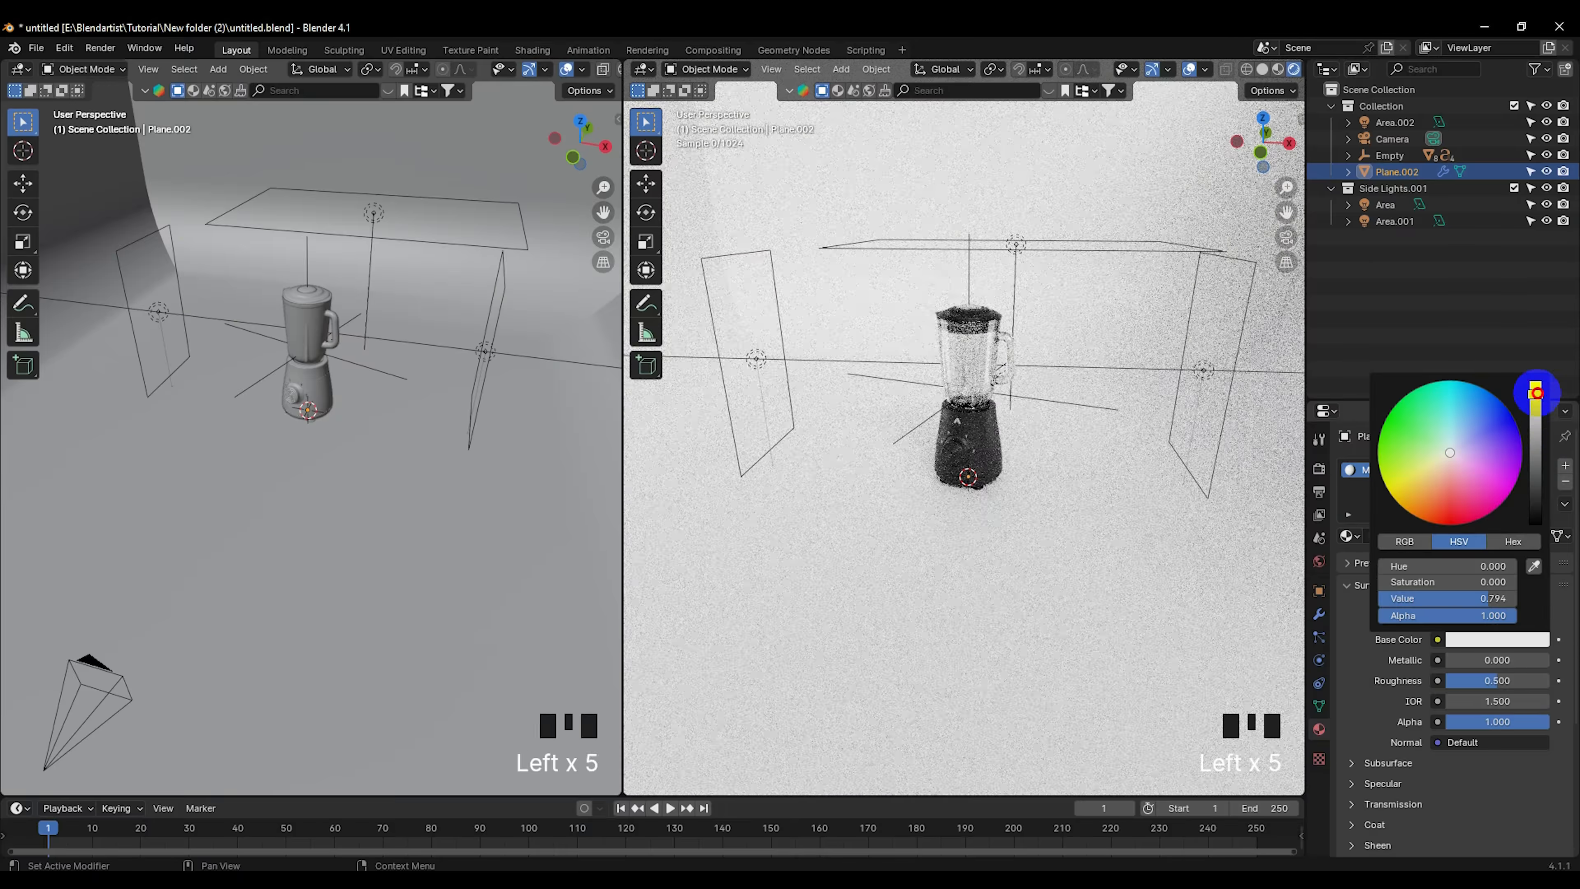
Step: Return to the camera view and set the world background strength to 0.580
key("KP_0")
scroll(1001, 541, "up", 4)
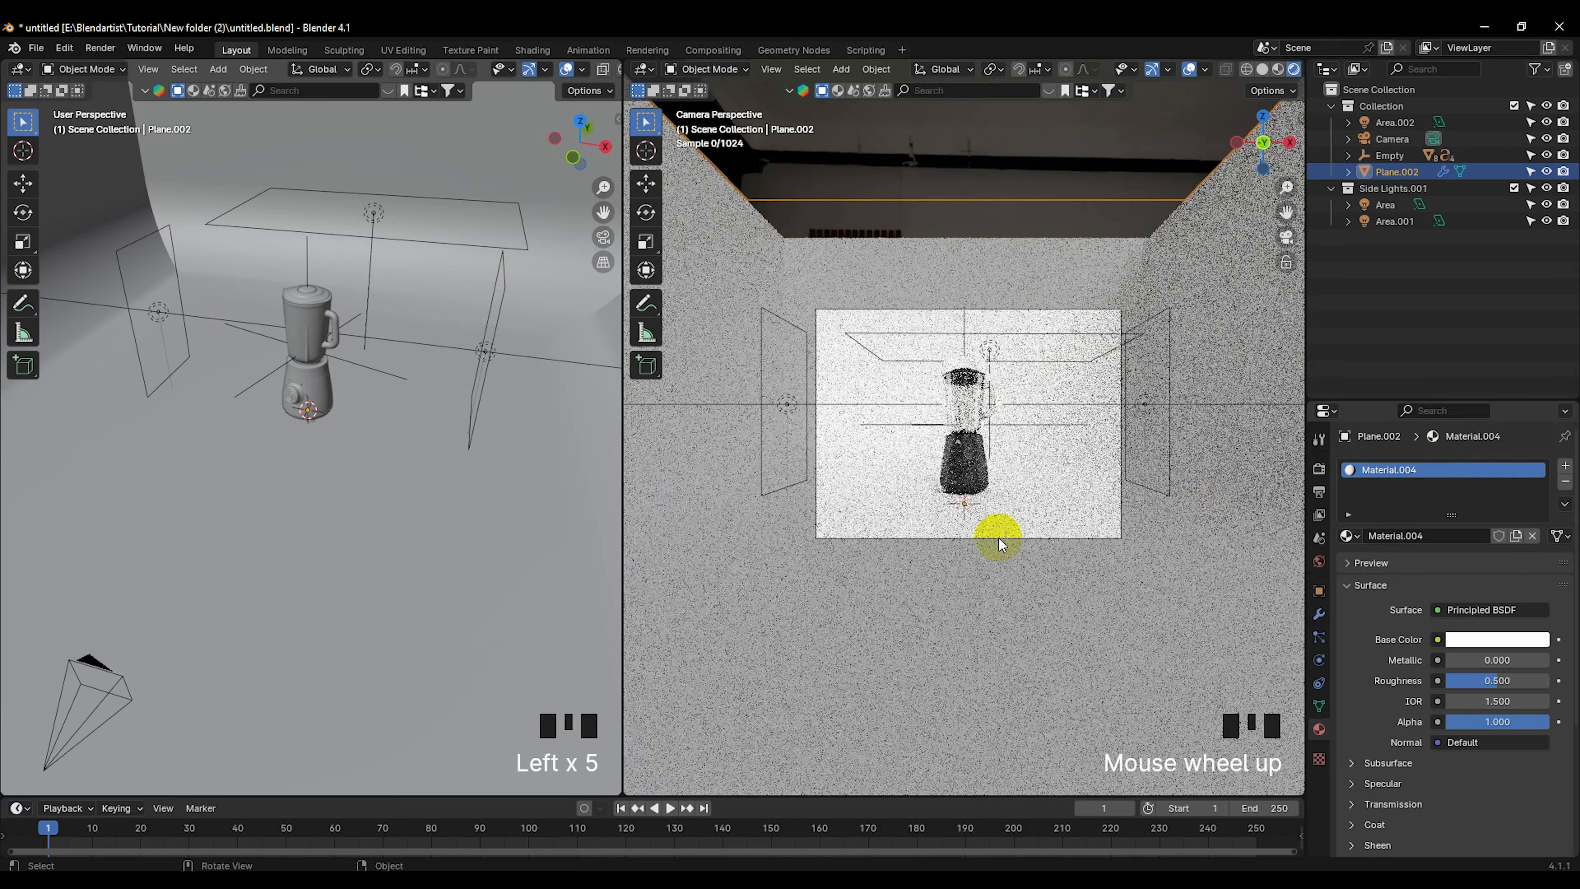
scroll(1005, 547, "up", 1)
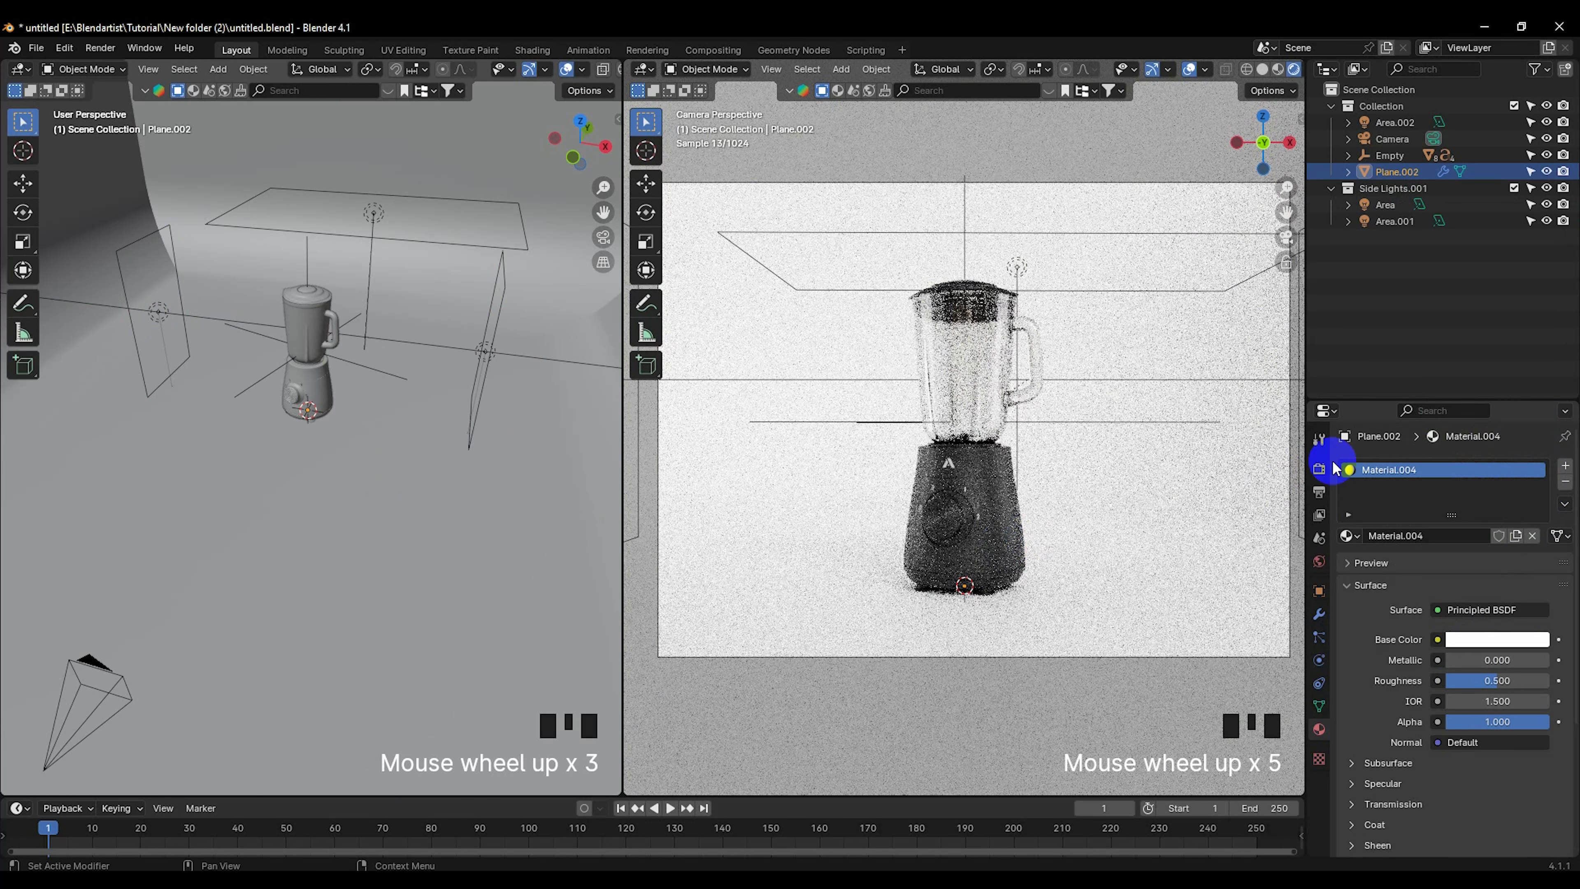
left_click(1318, 561)
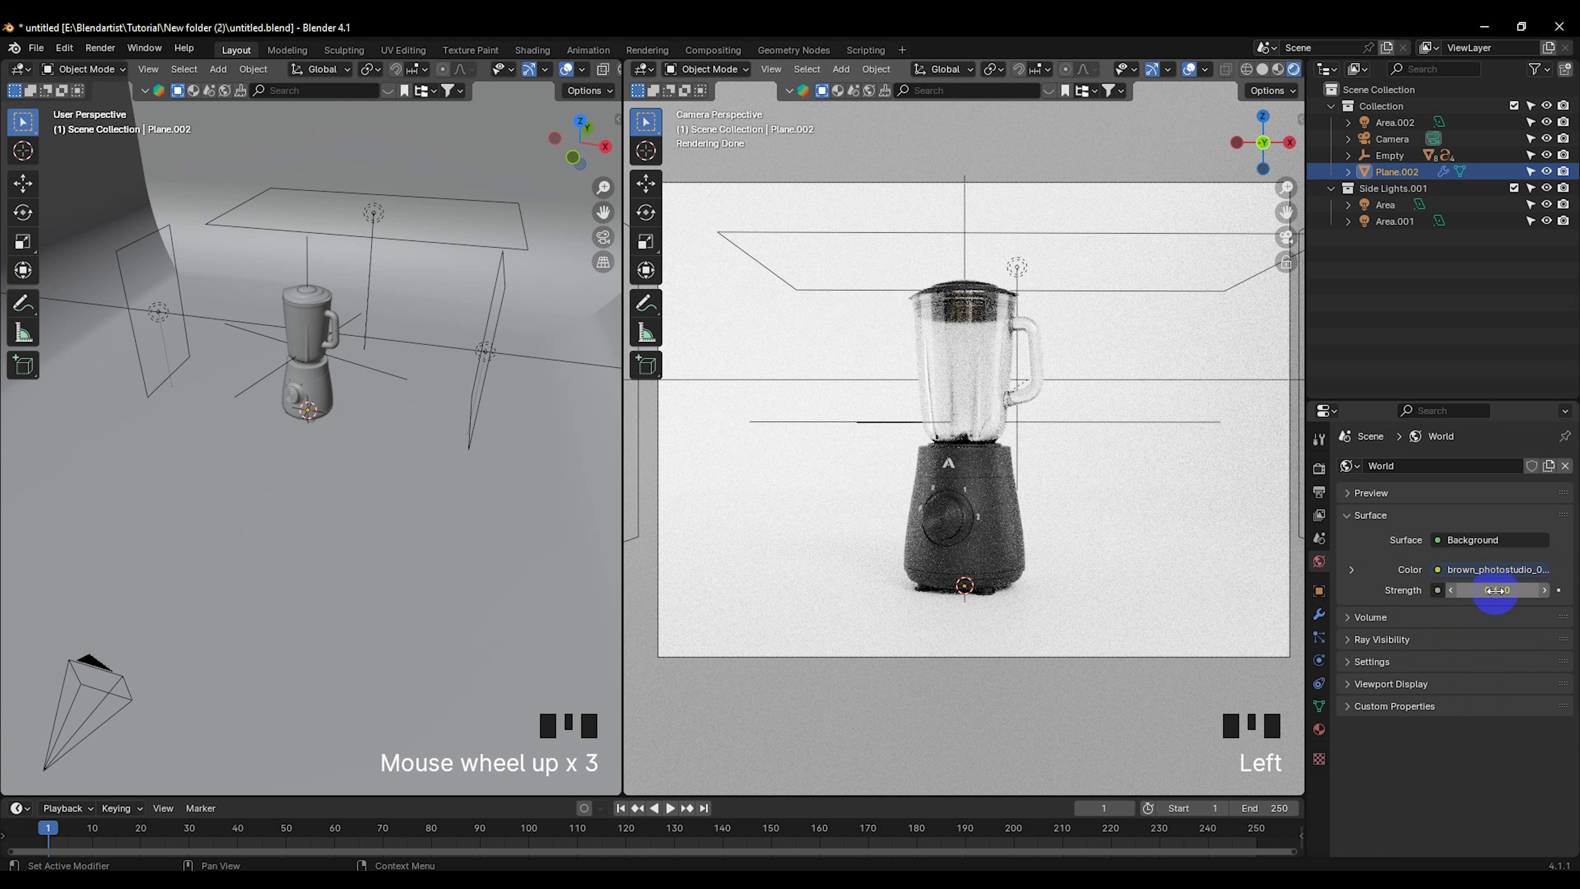
left_click_drag(1495, 590, 223, 589, "shift")
Step: Select the blender's glass jar and show its object material nodes in a Shader Editor in place of the solid-shaded viewport
left_click(983, 353)
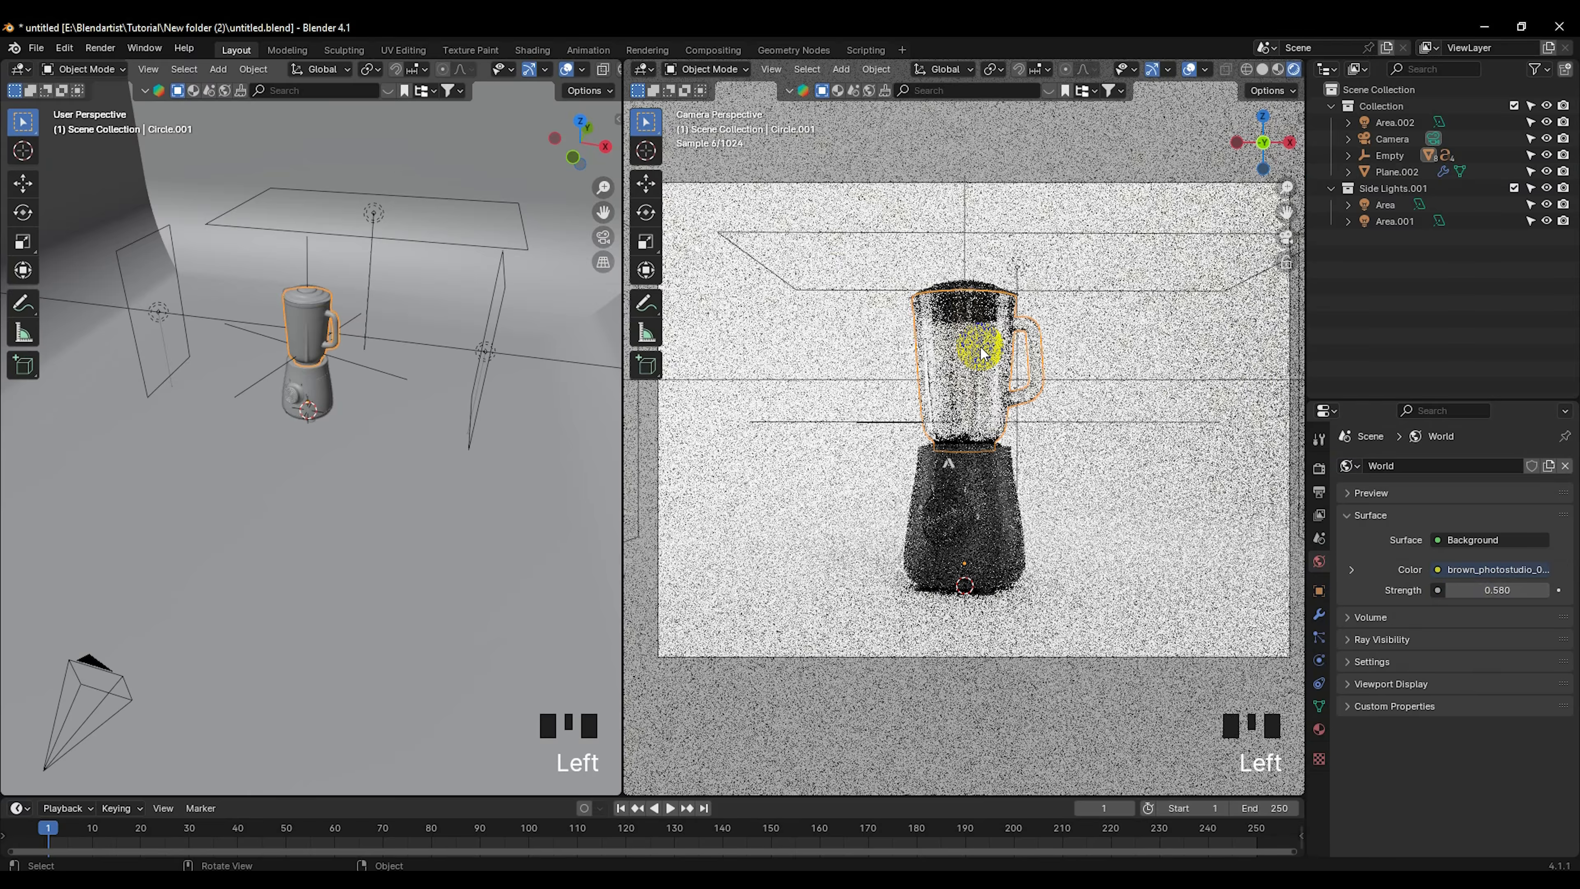
left_click(21, 68)
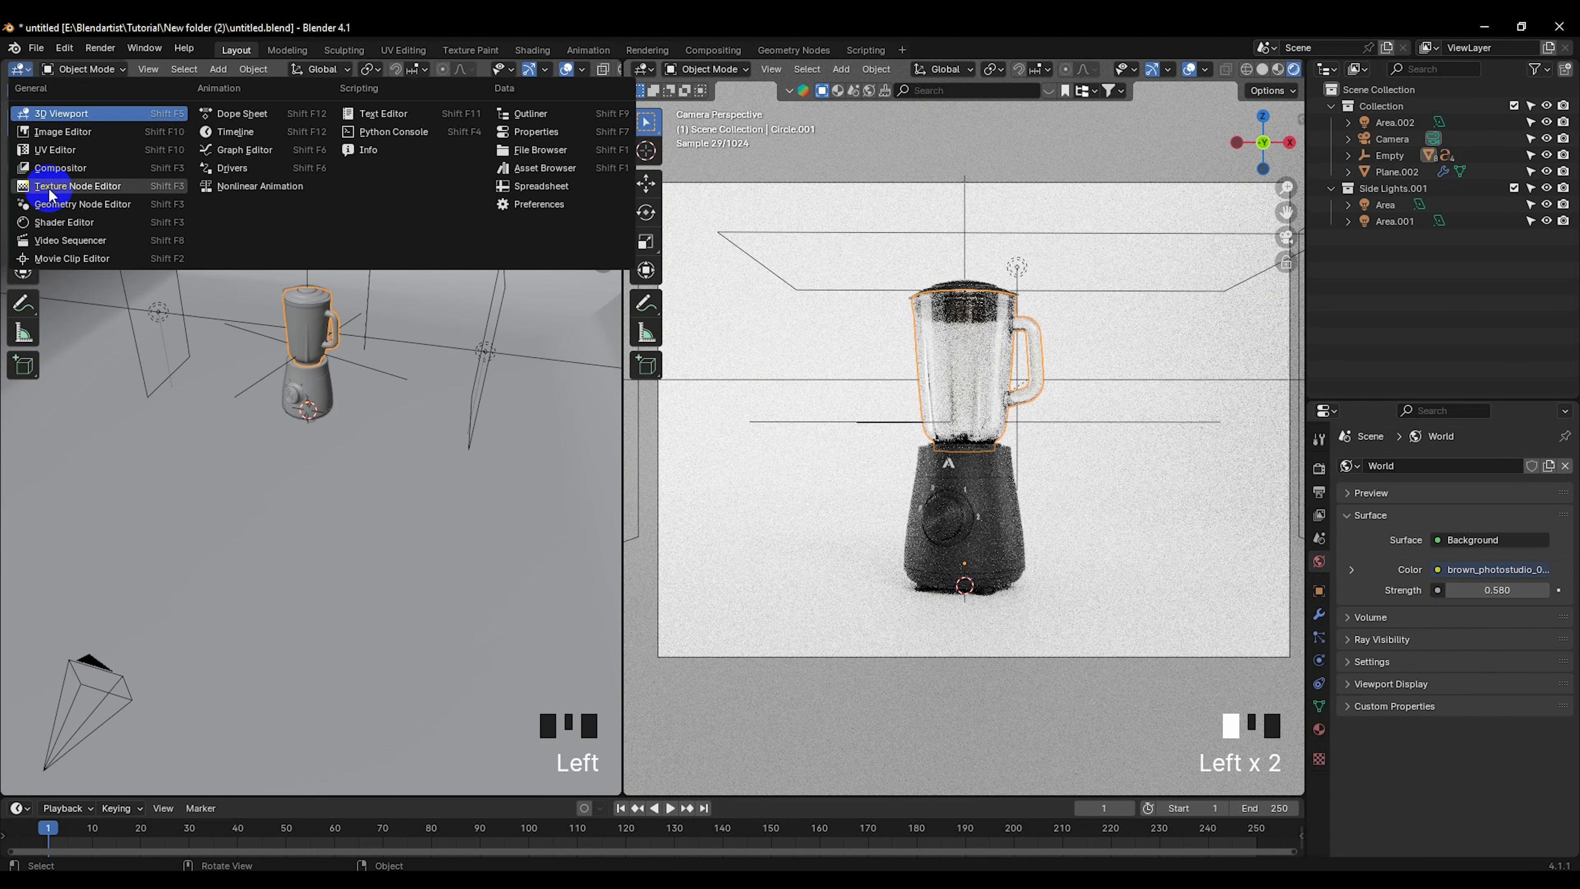
left_click(54, 224)
scroll(279, 369, "down", 3)
middle_click_drag(278, 372, 224, 344)
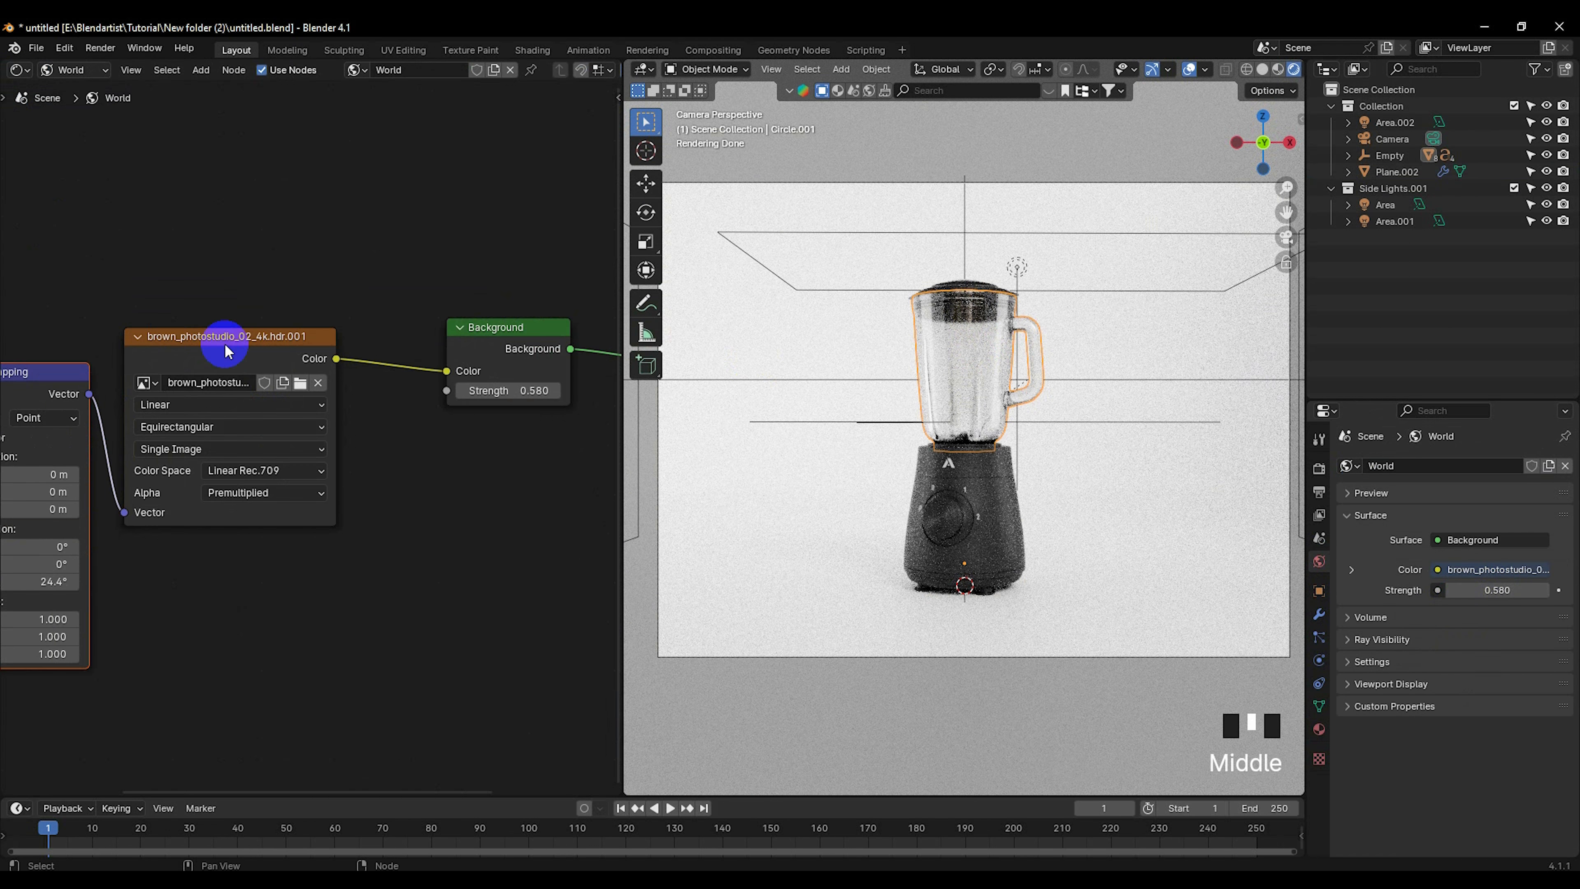
left_click(73, 70)
left_click(76, 110)
Step: Adjust the brightness of the Glass BSDF color in the jar's material
middle_click_drag(433, 381, 240, 380)
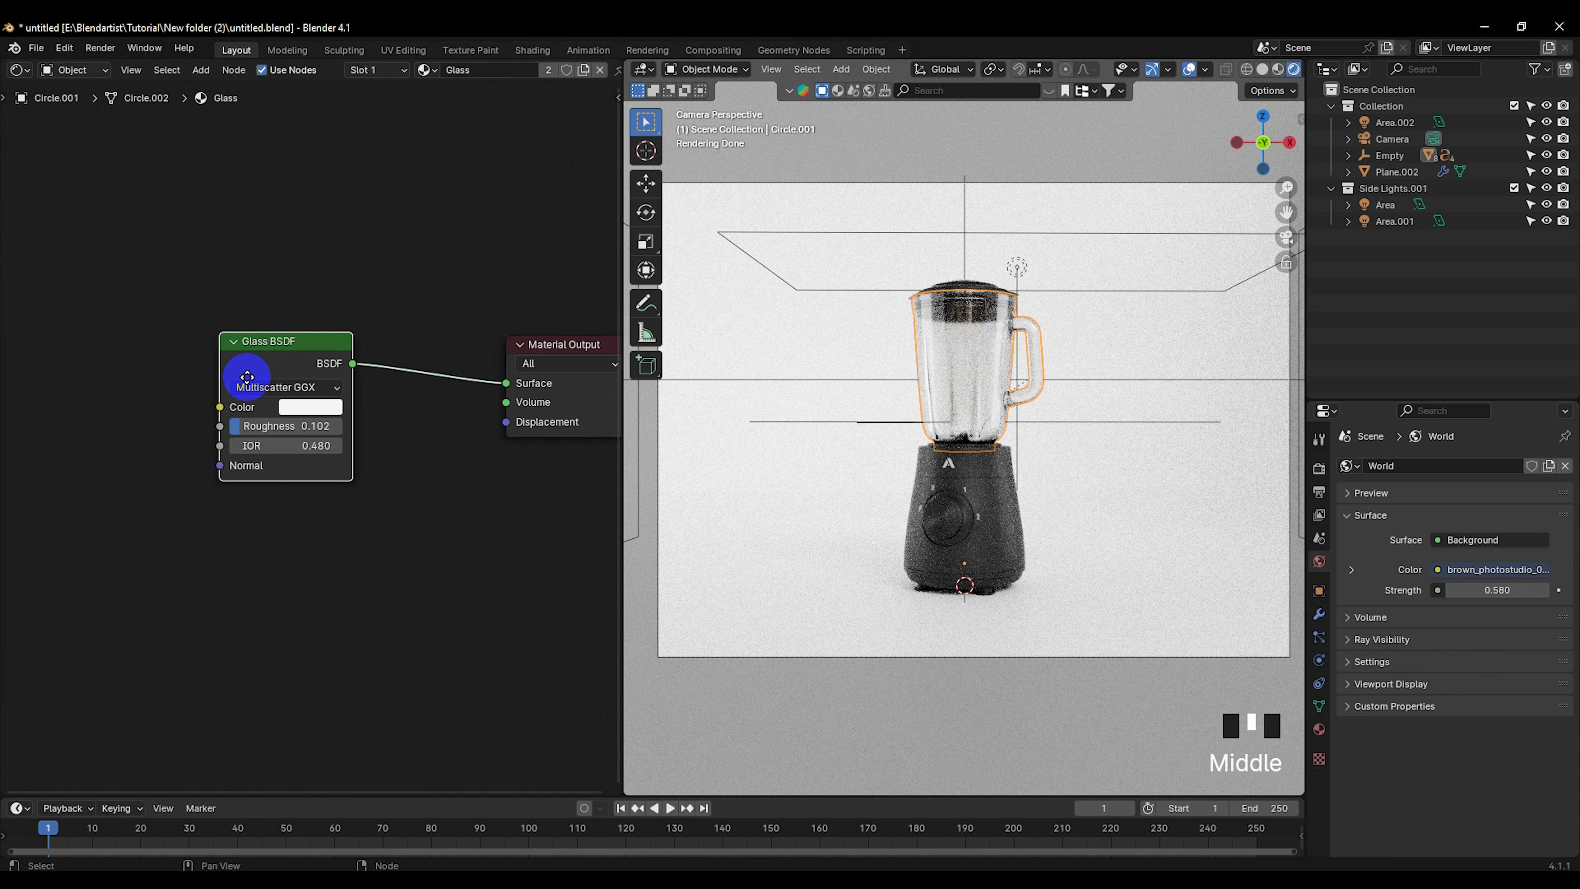
scroll(262, 383, "up", 5)
left_click(309, 387)
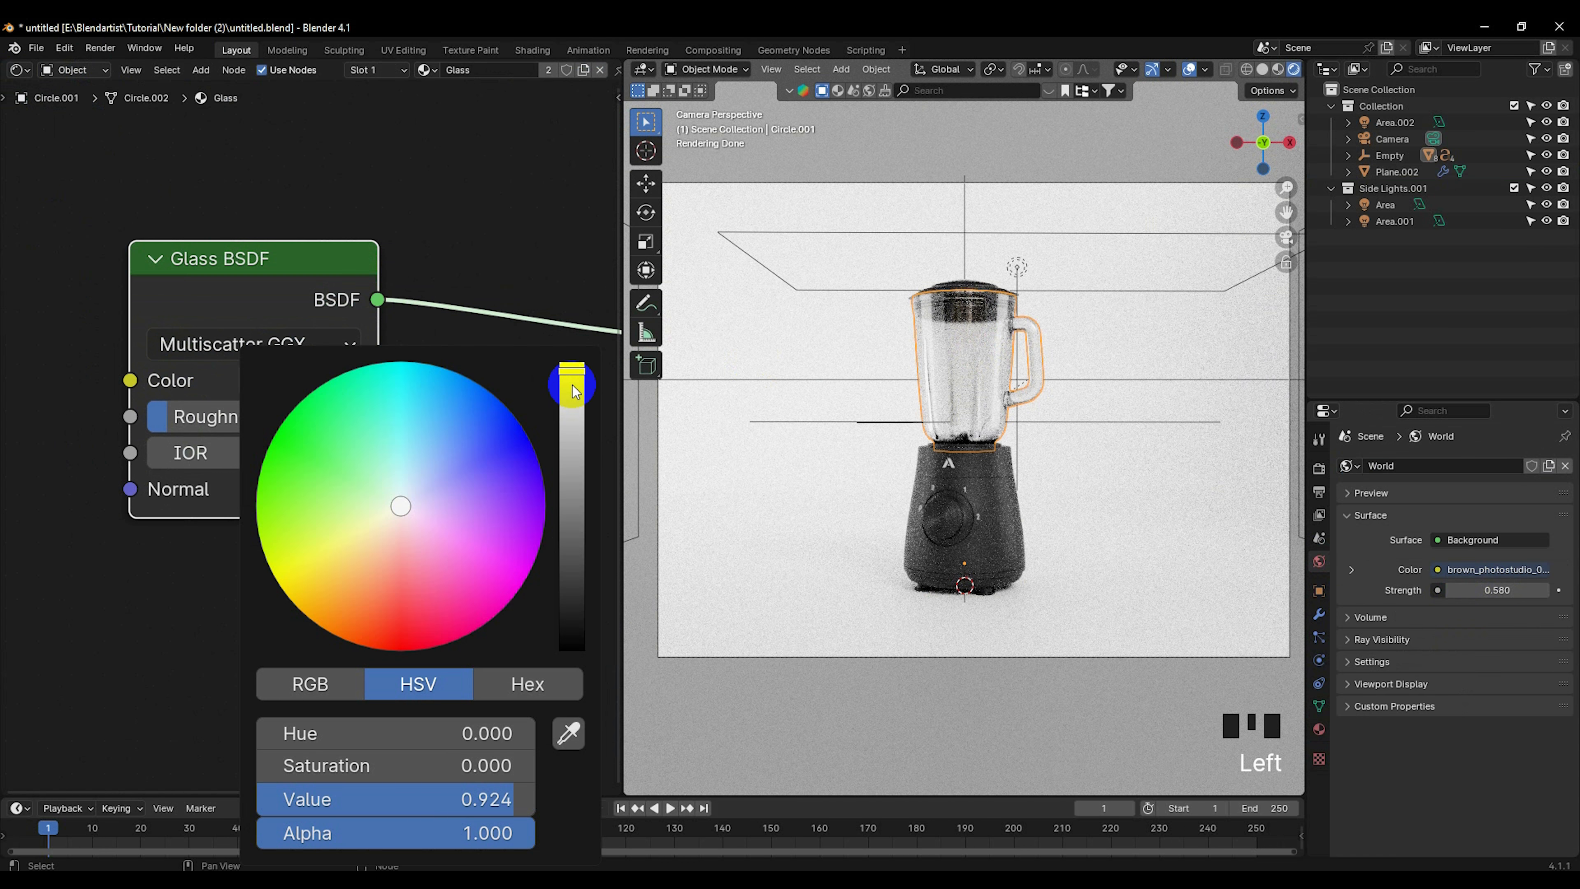
left_click(575, 391)
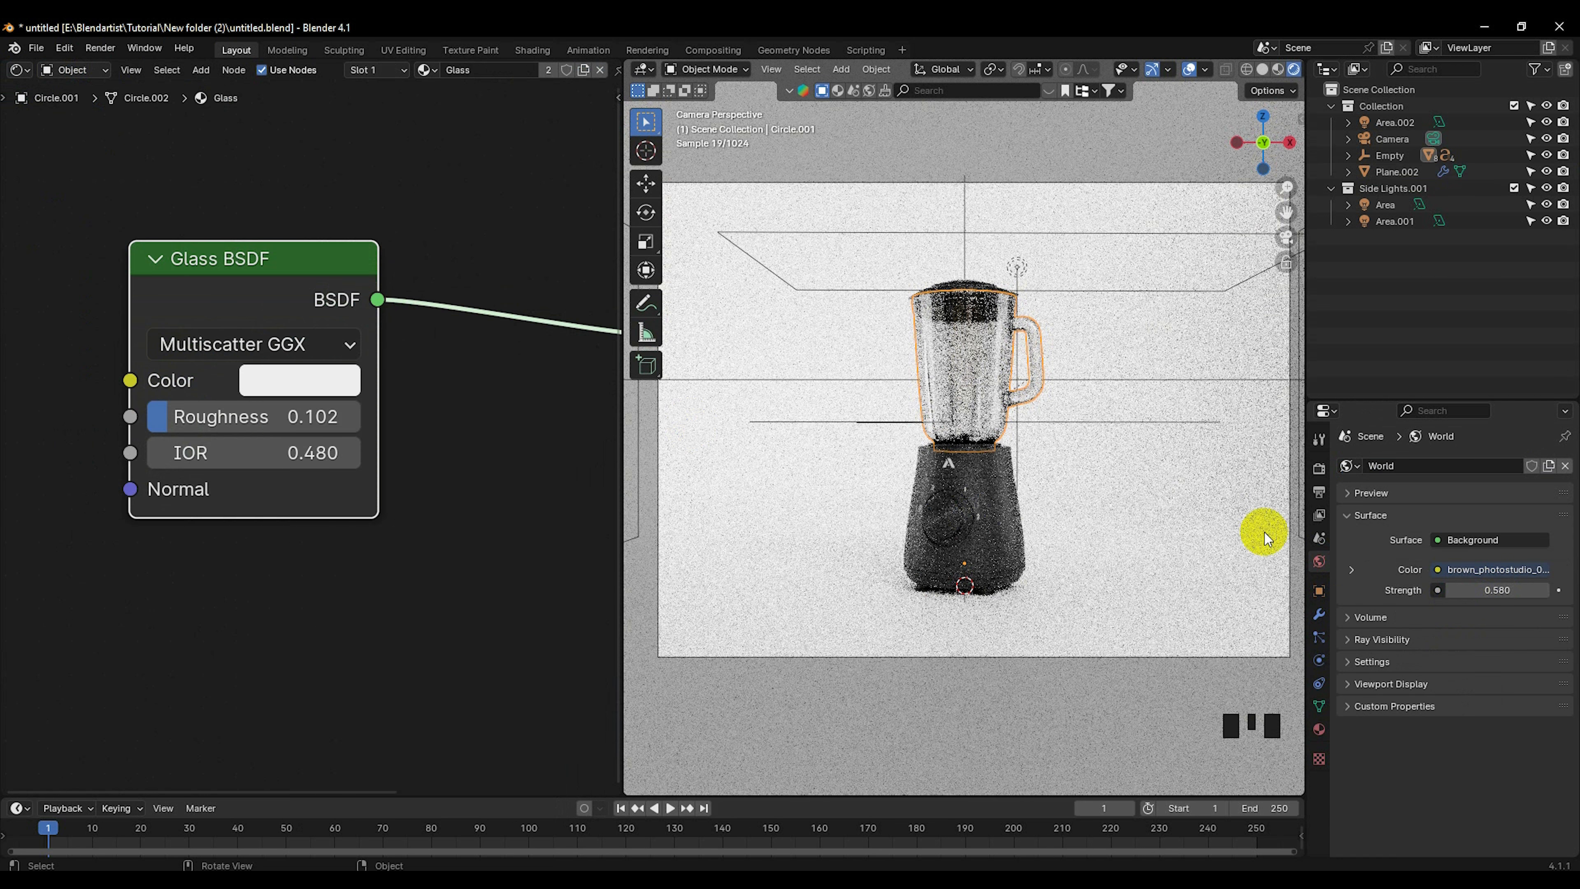
Step: Set the output resolution to 2000 by 2000 px
left_click(1065, 511)
scroll(1061, 499, "down", 2)
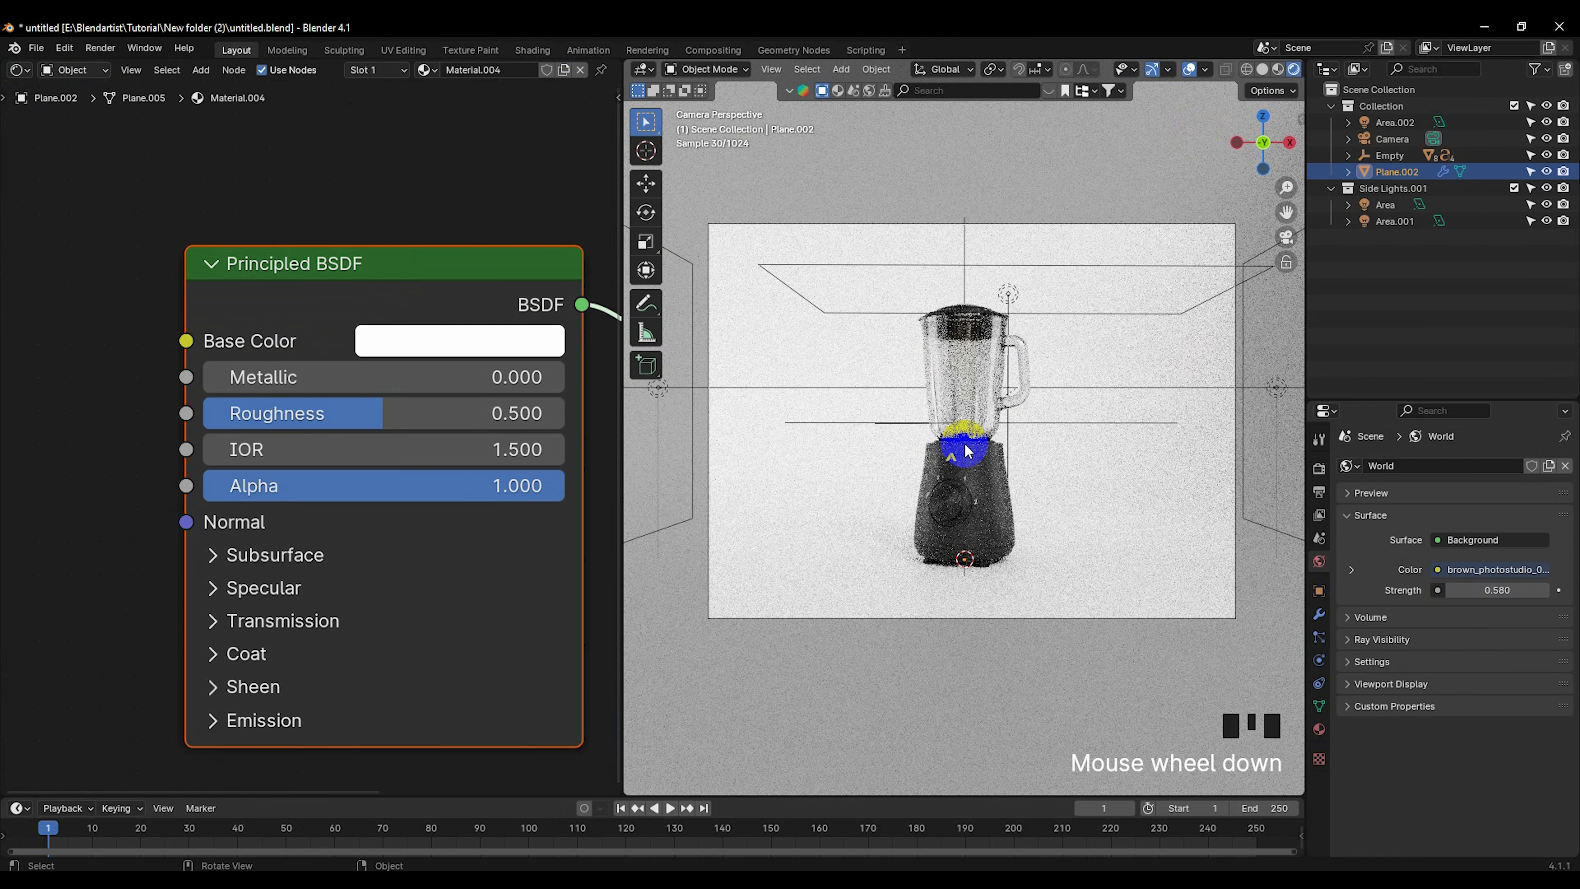
left_click(1319, 492)
left_click(1500, 488)
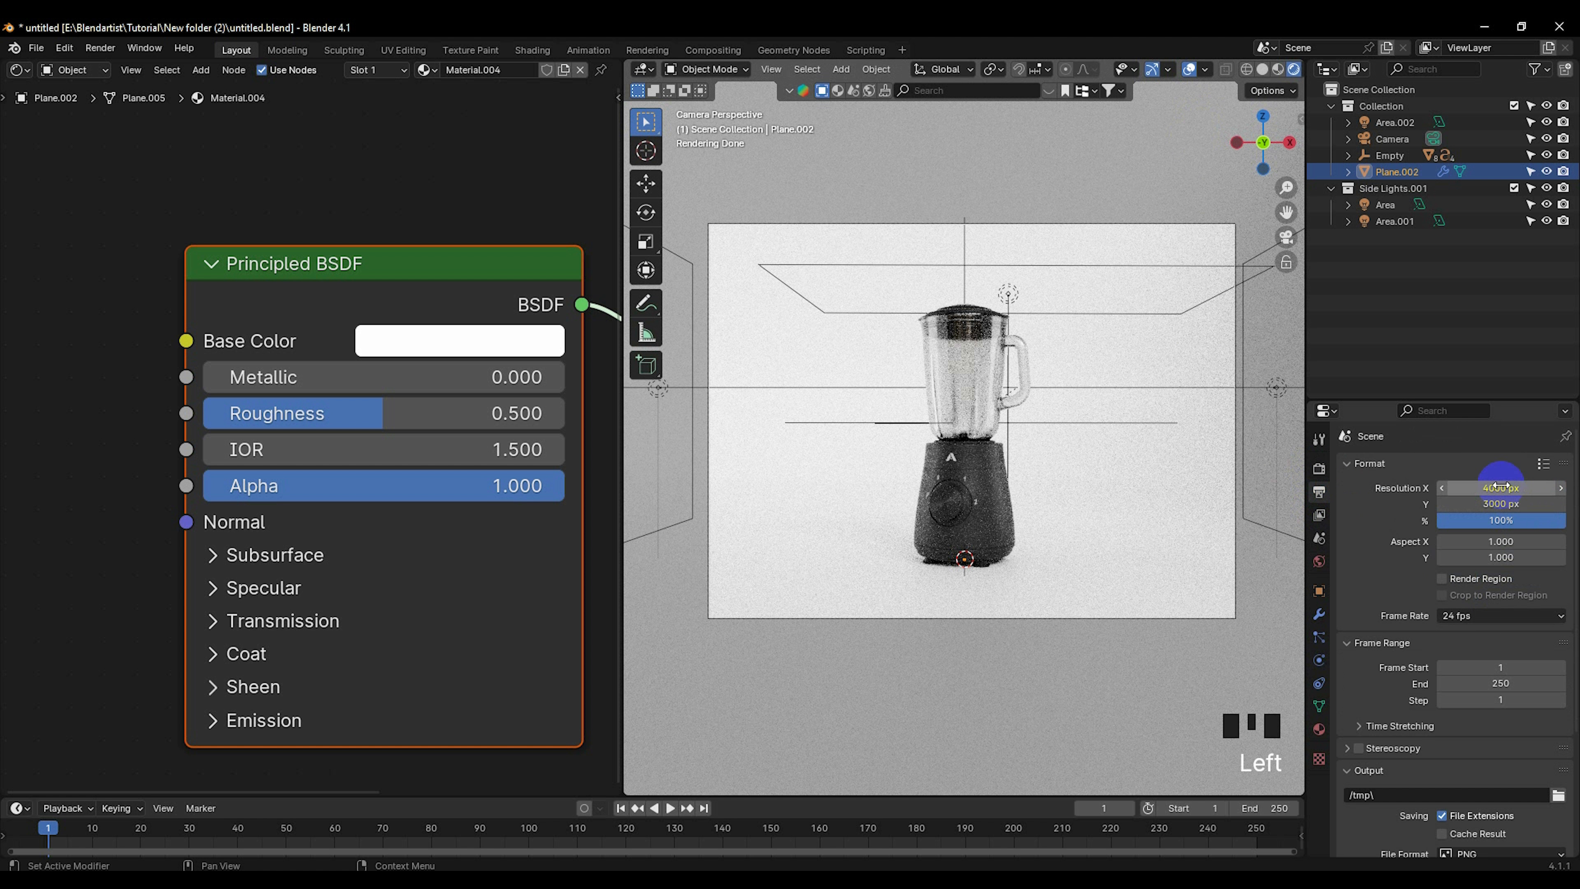
double_click(1493, 488)
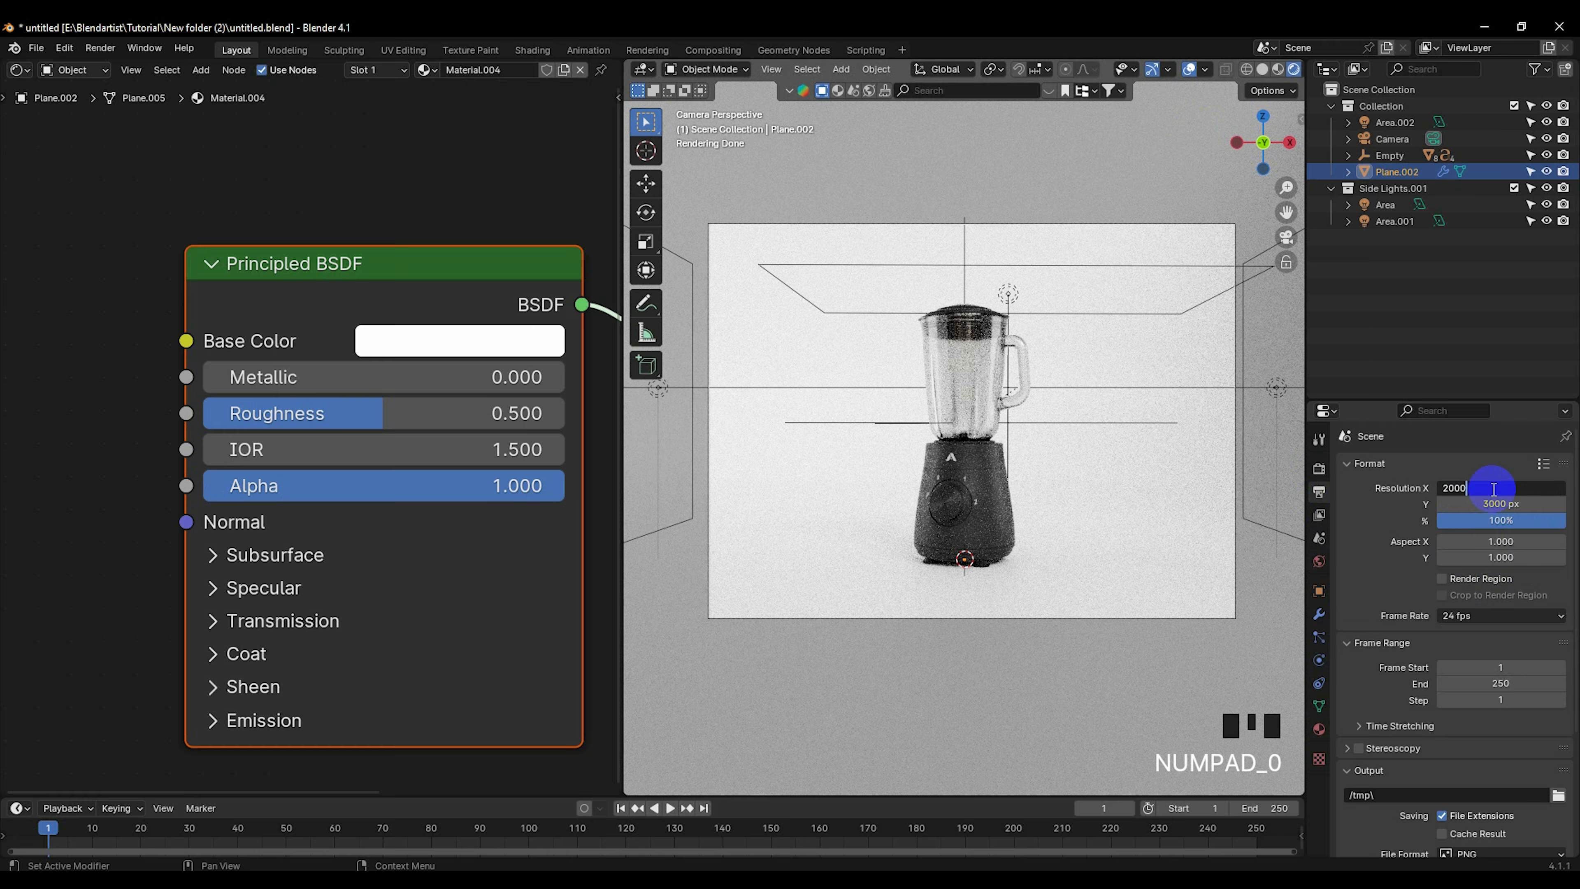
type("2000")
key("Return")
left_click(1494, 502)
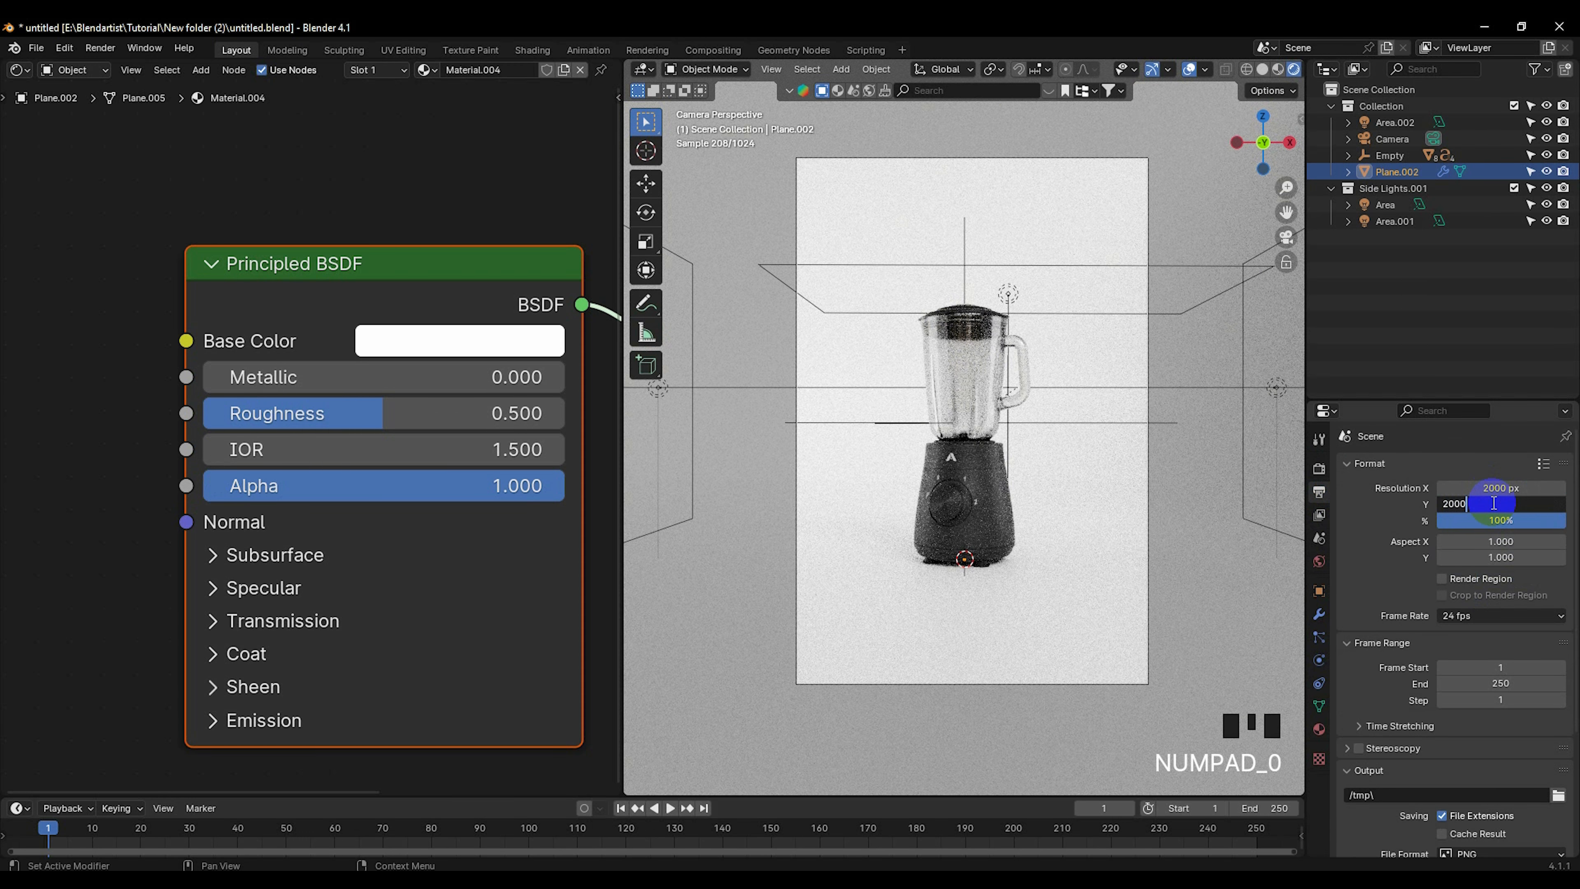
key("Return")
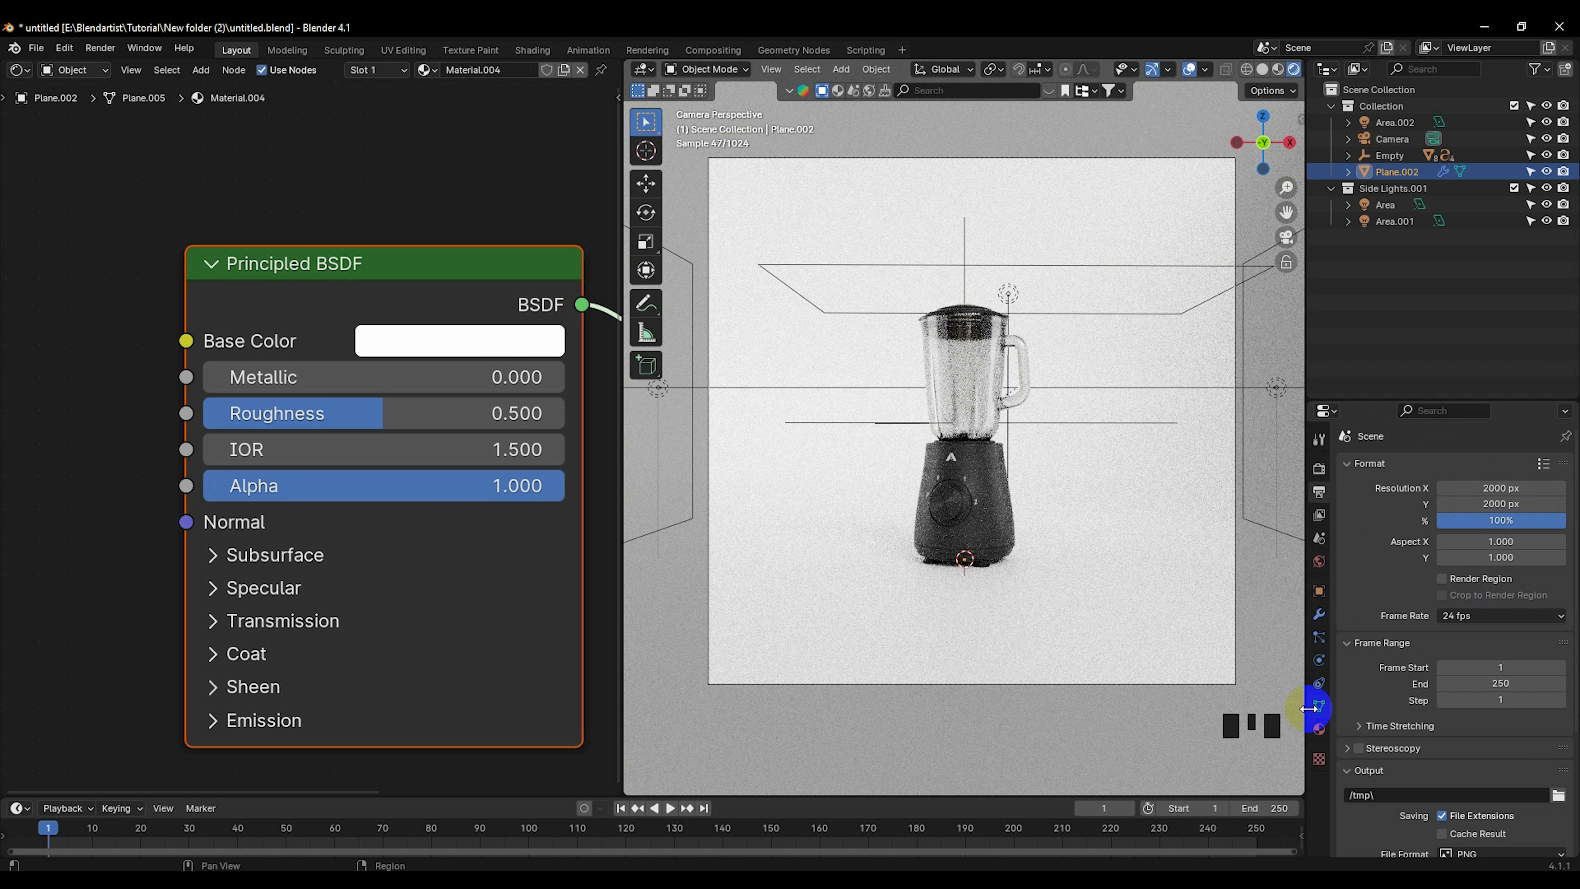
Step: Select the camera and raise its focal length to about 70.3 mm to frame the blender more tightly
left_click(999, 683)
left_click(1318, 659)
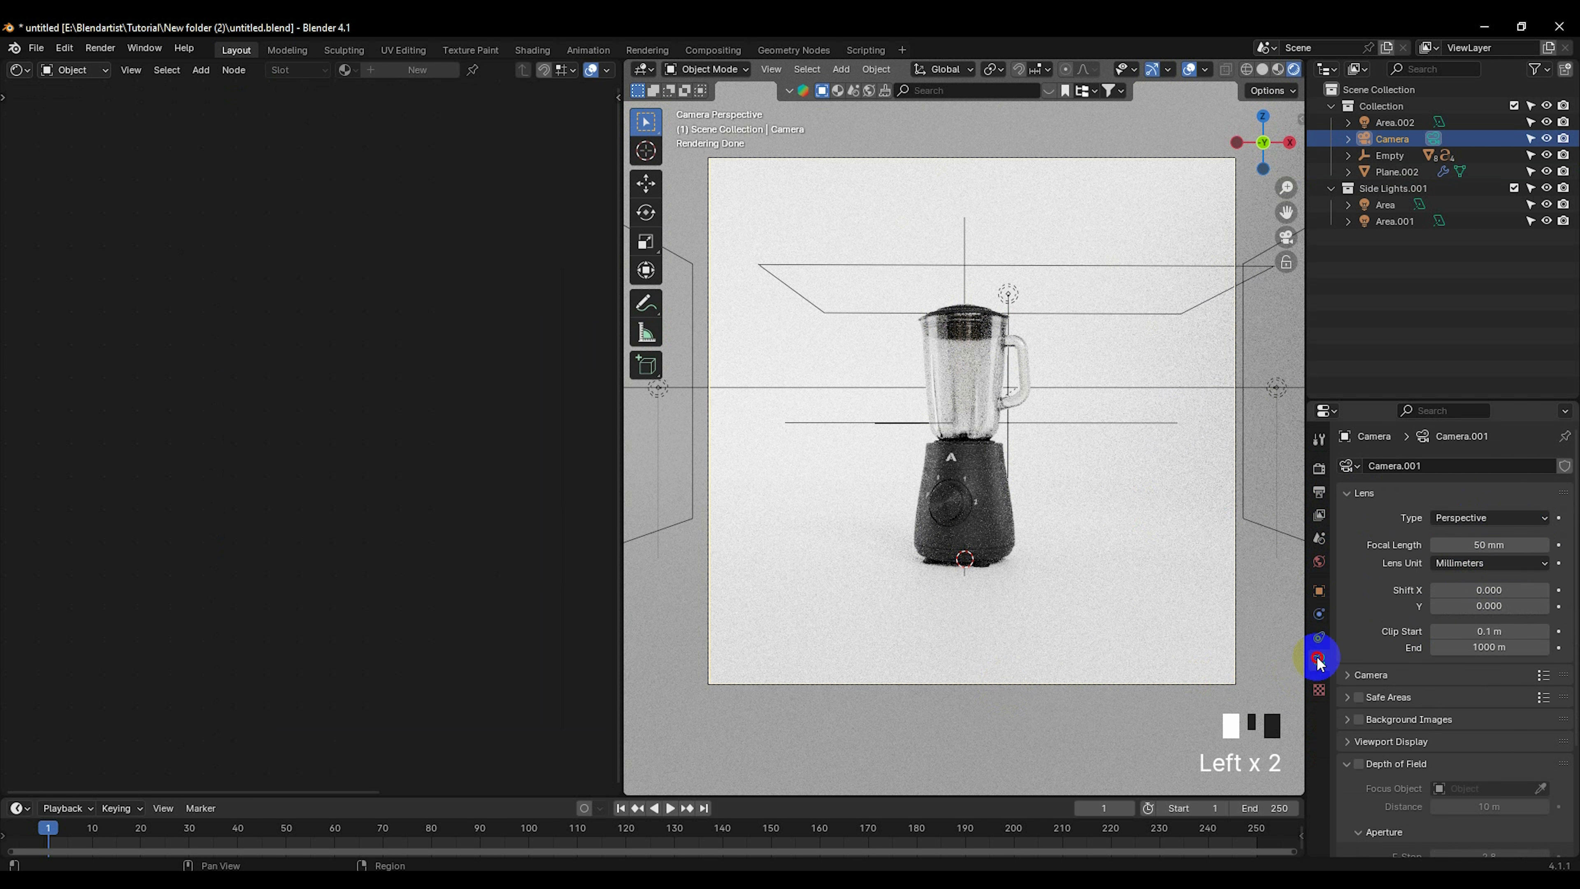
left_click_drag(1472, 545, 389, 536, "shift")
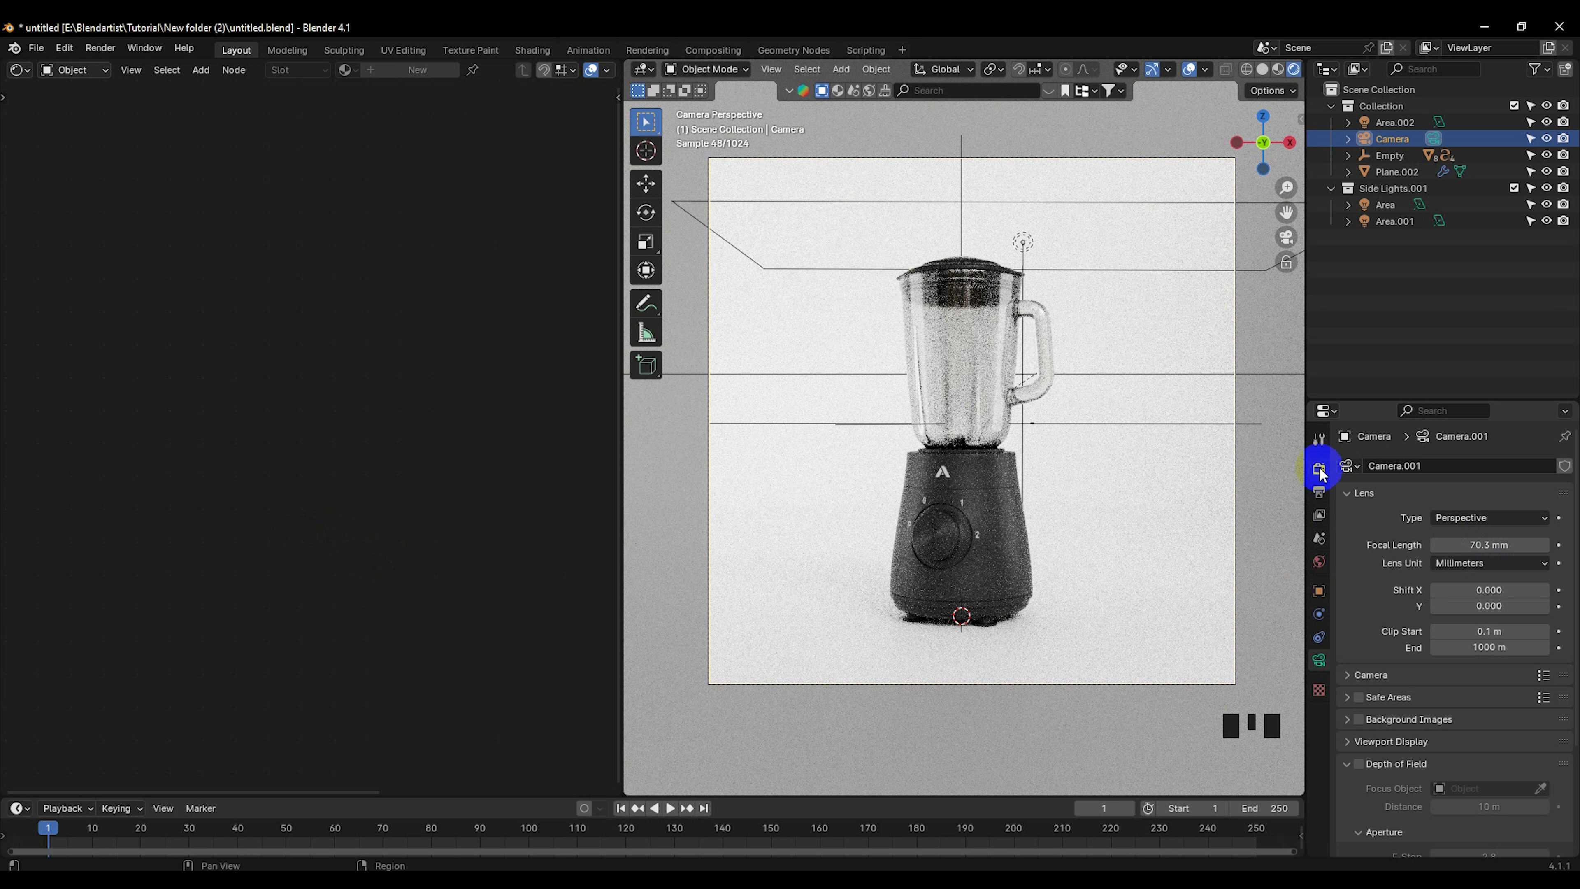
Step: Set the output resolution percentage to 300%
left_click(1319, 493)
double_click(1479, 522)
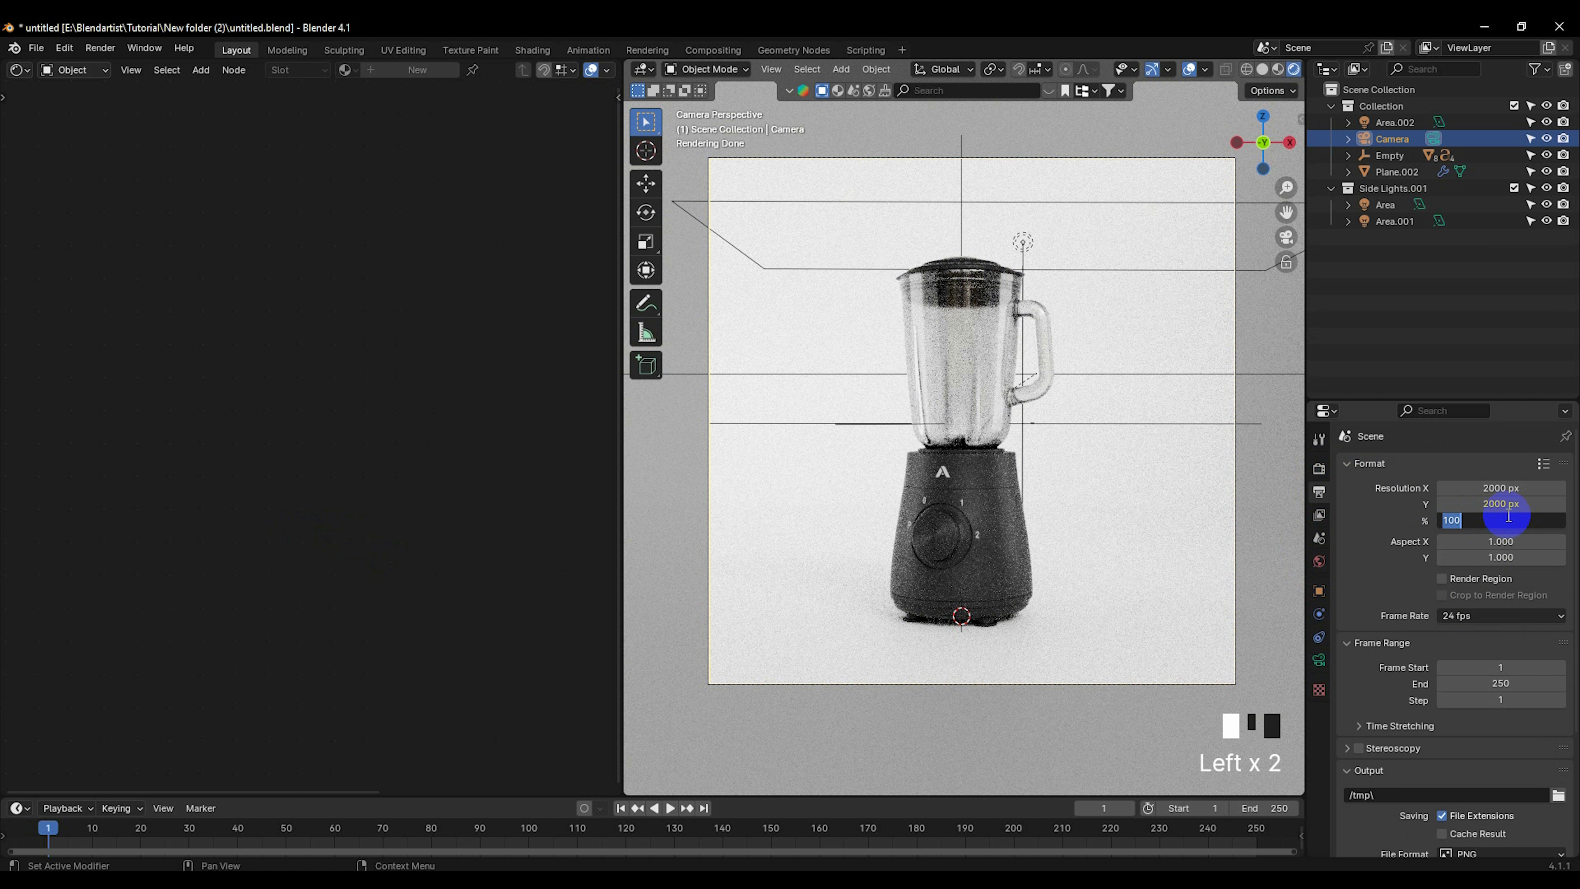
key("Return")
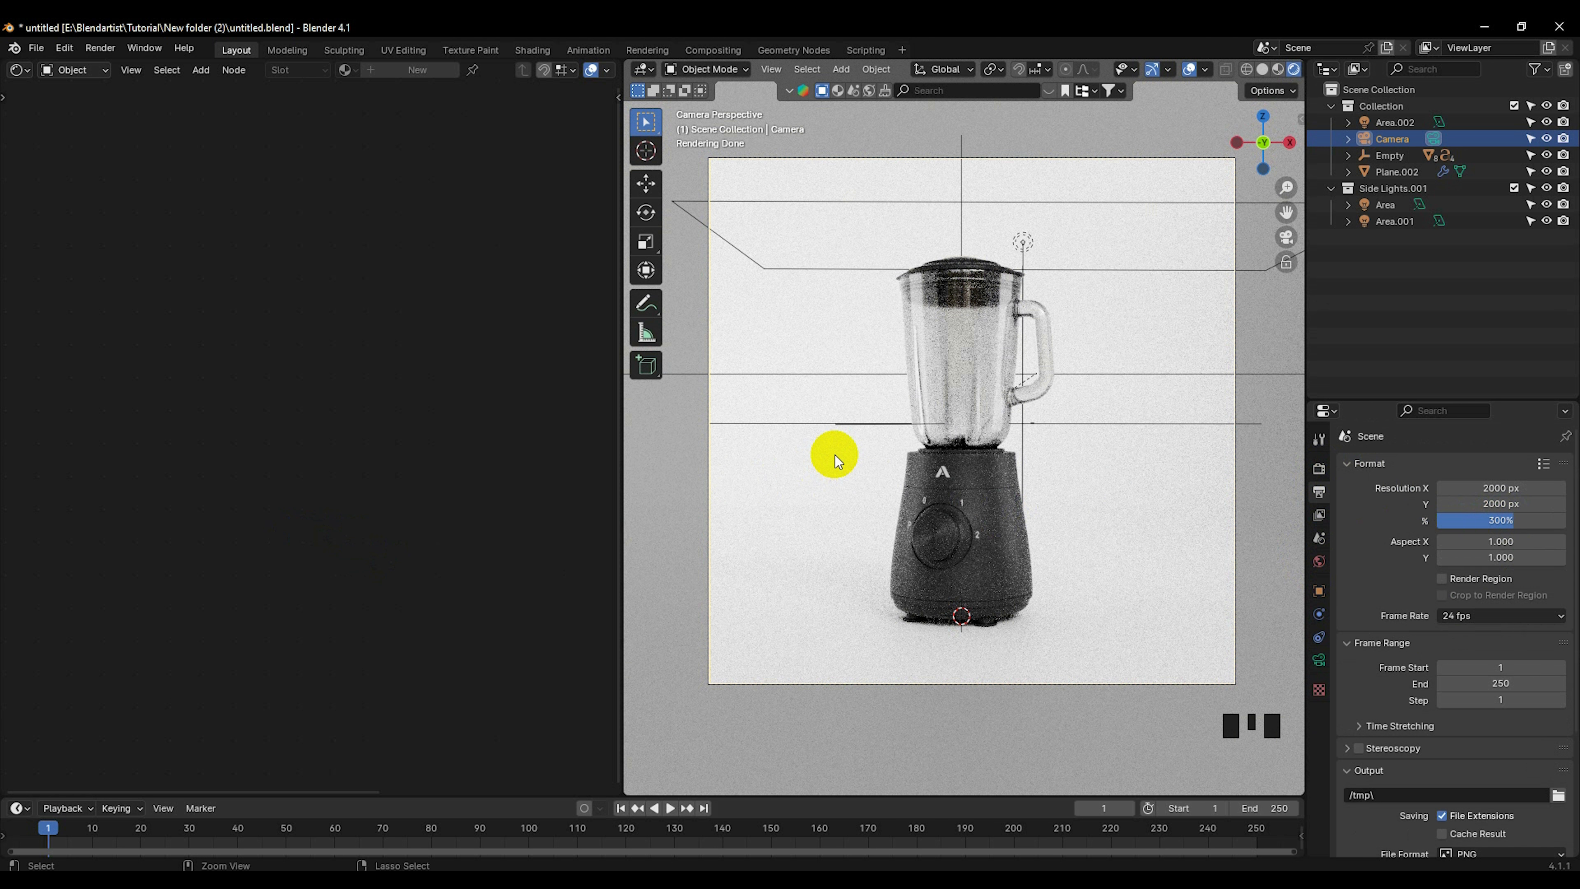
Step: Save the file and render the image
key("ctrl+s")
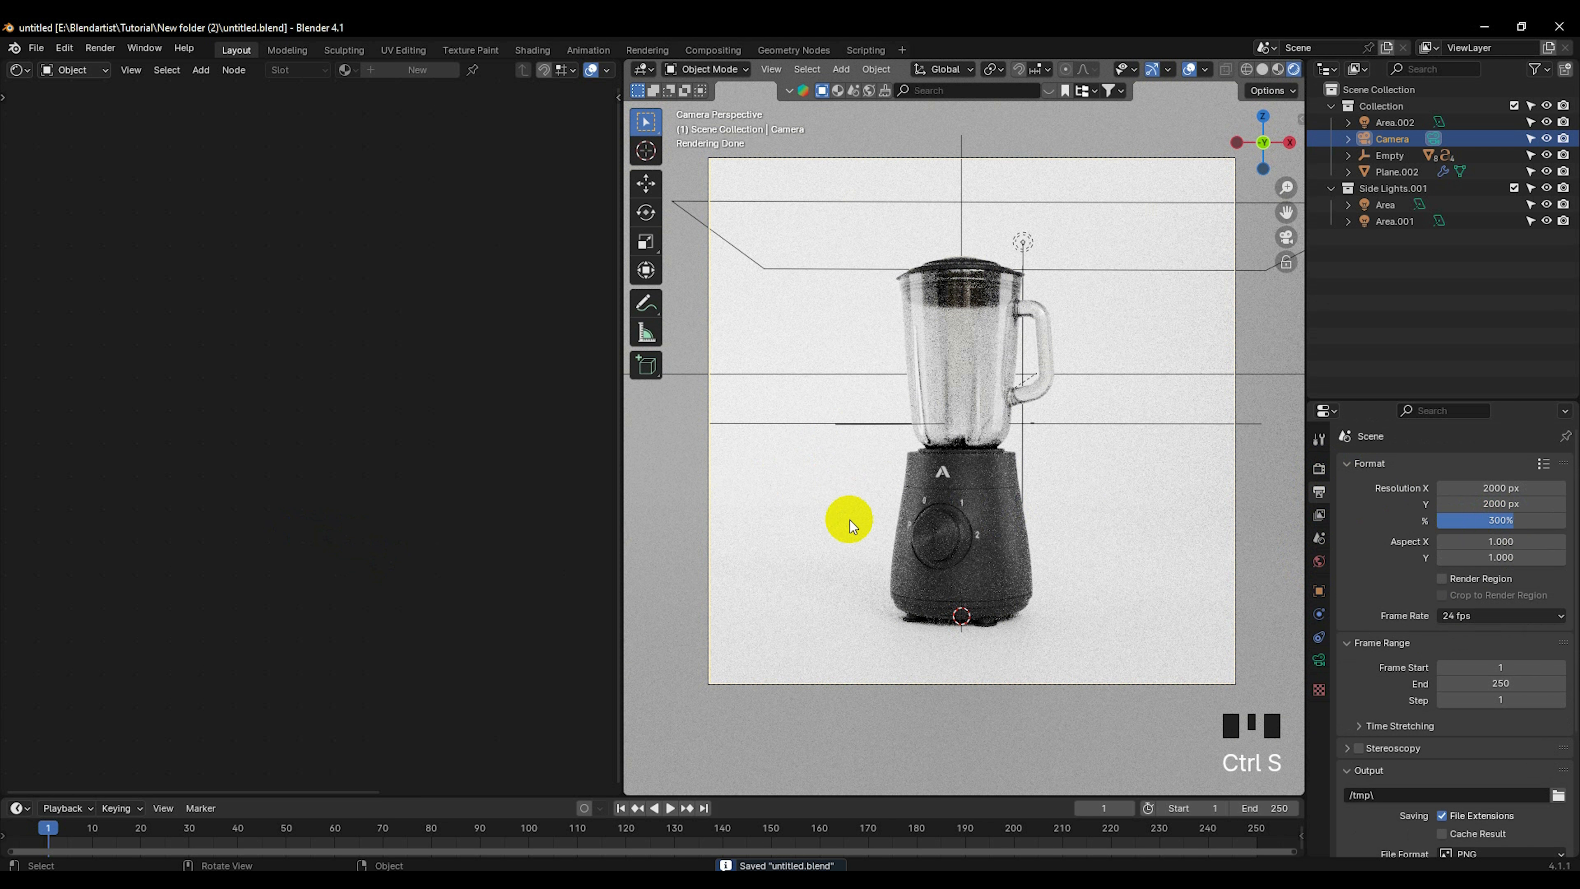
left_click(99, 48)
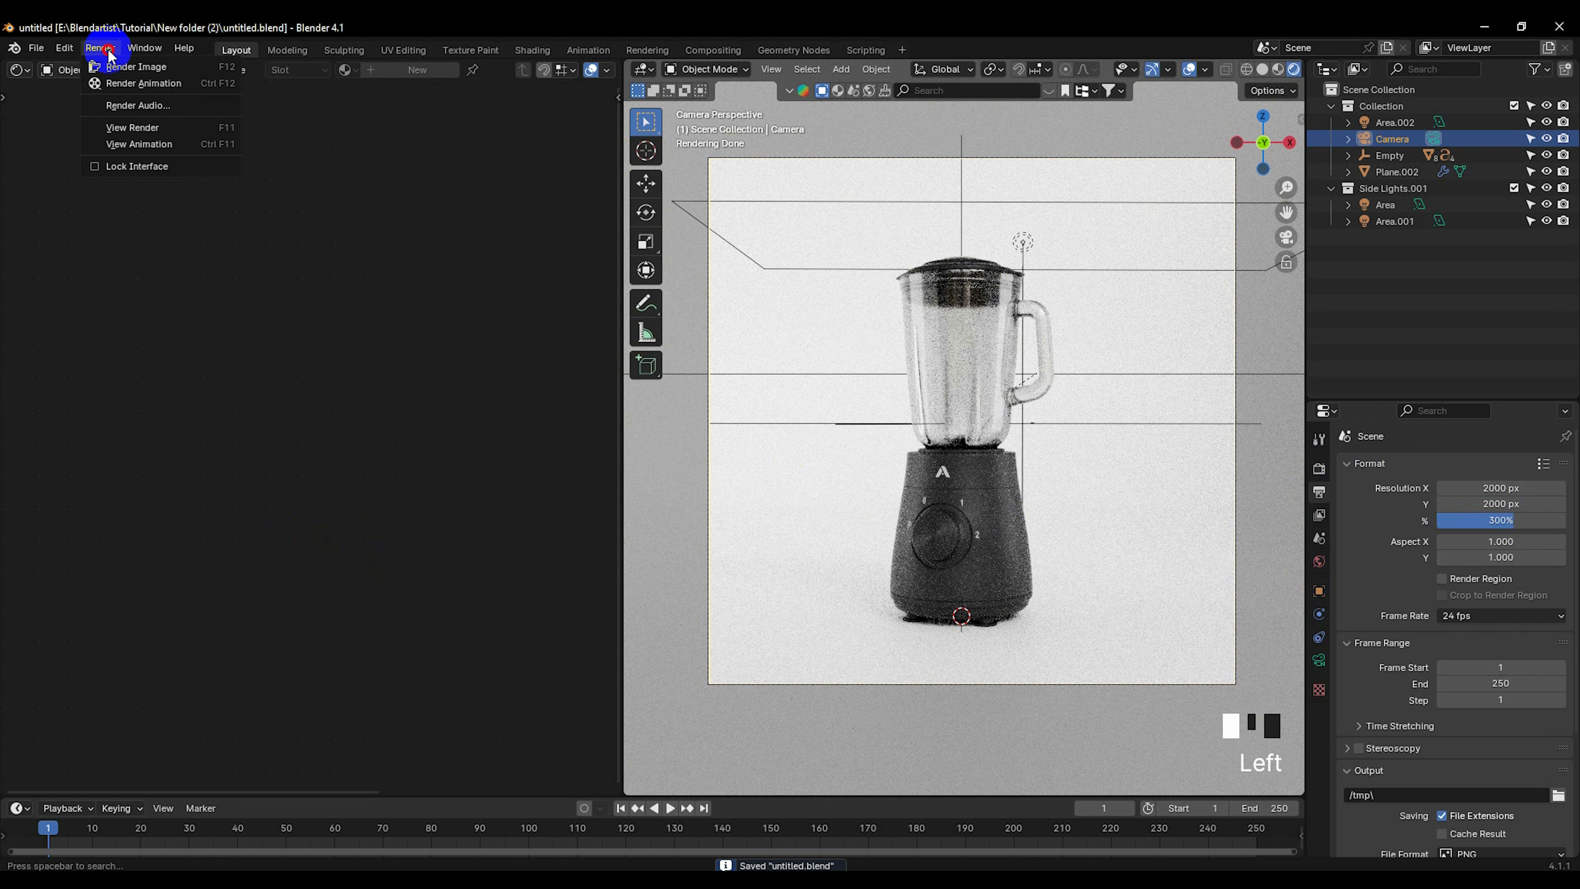
left_click(121, 67)
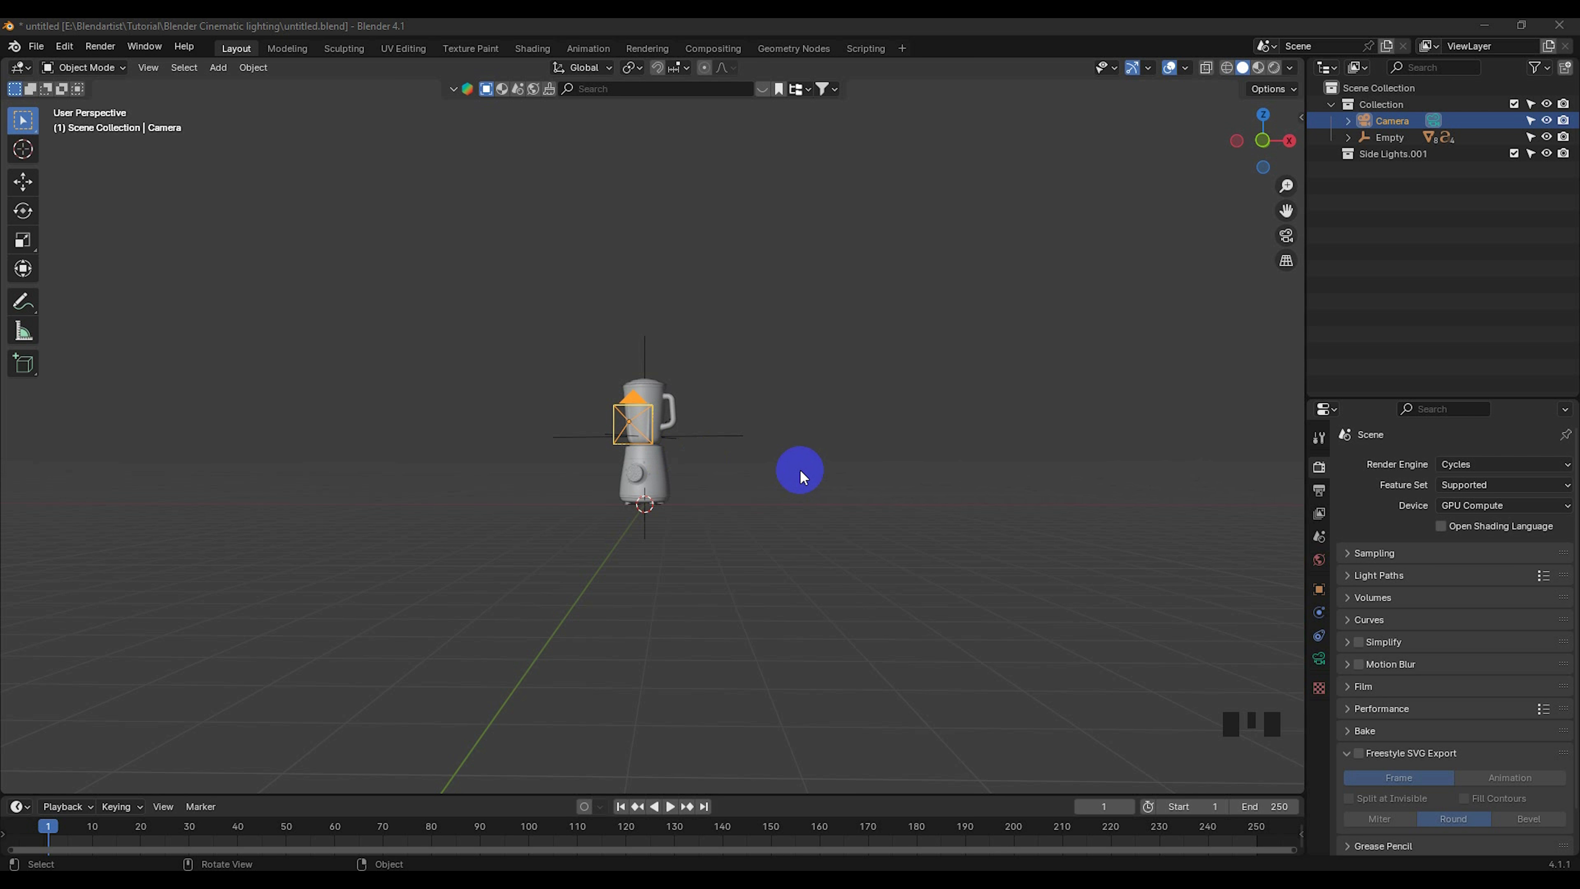
Step: Select the camera in the Cinematic lighting file and look at the blender through it
scroll(786, 431, "down", 4)
middle_click_drag(786, 430, 722, 469)
scroll(462, 561, "up", 5)
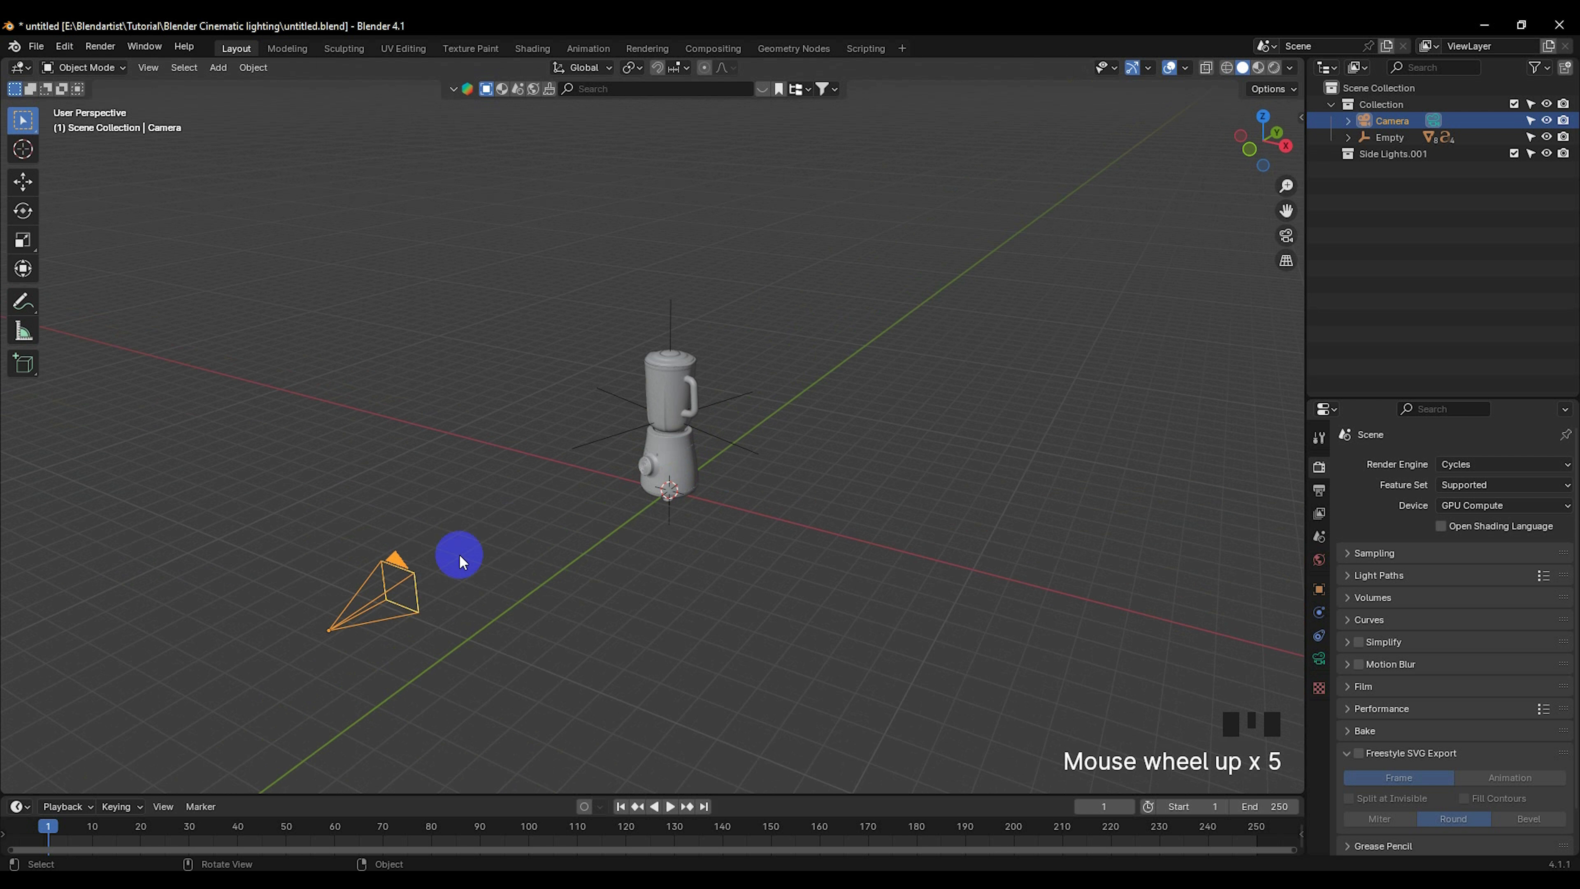
left_click(411, 573)
left_click(527, 570)
left_click(341, 605)
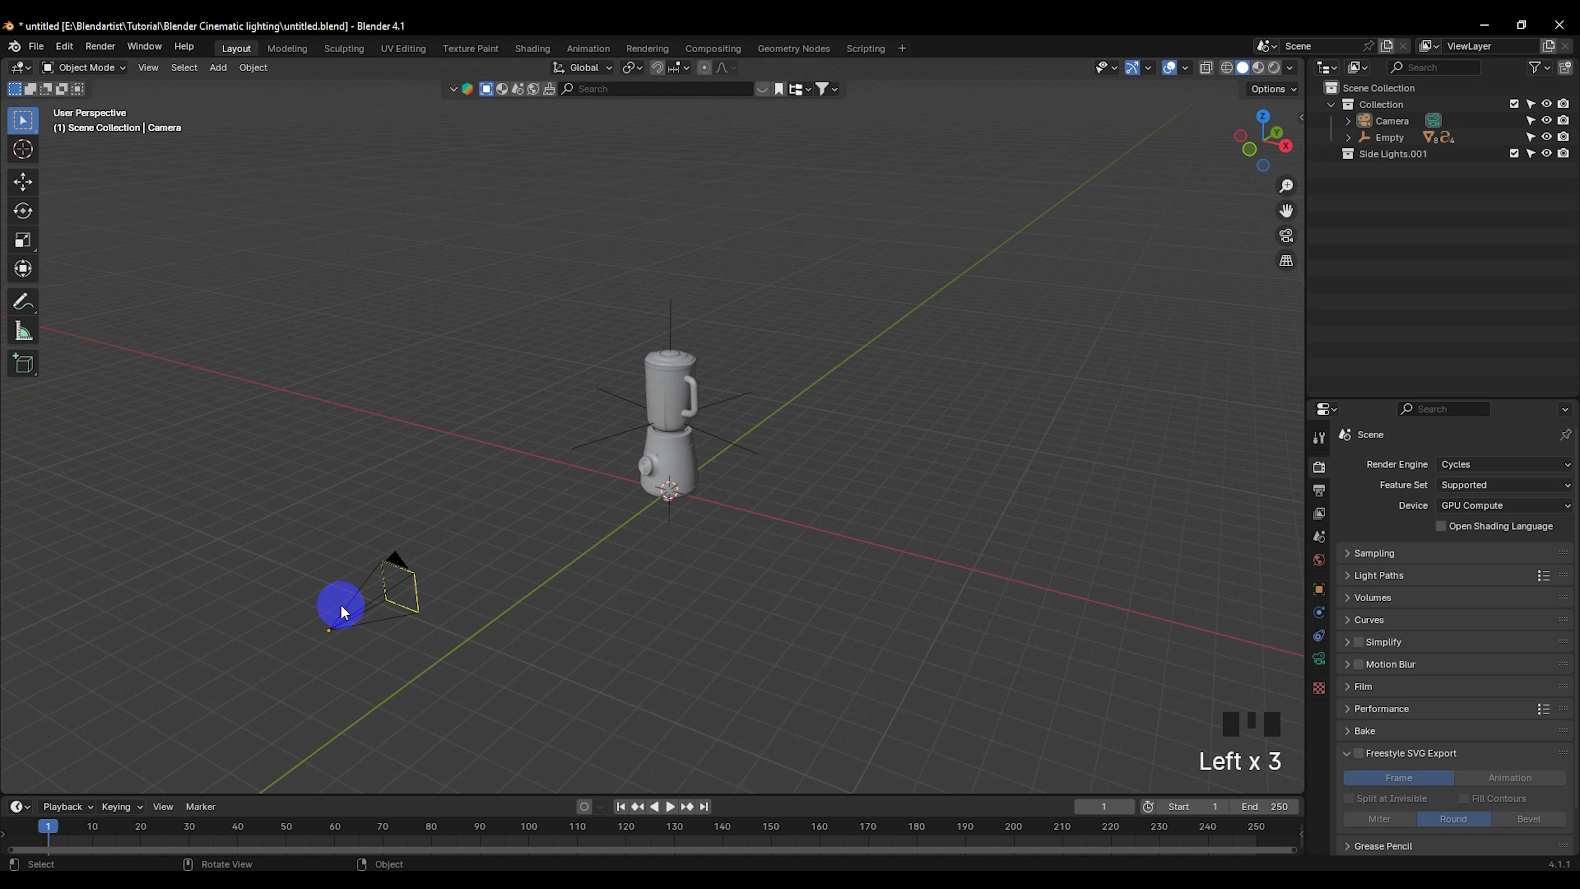
left_click(385, 585)
key("KP_0")
scroll(629, 431, "down", 2)
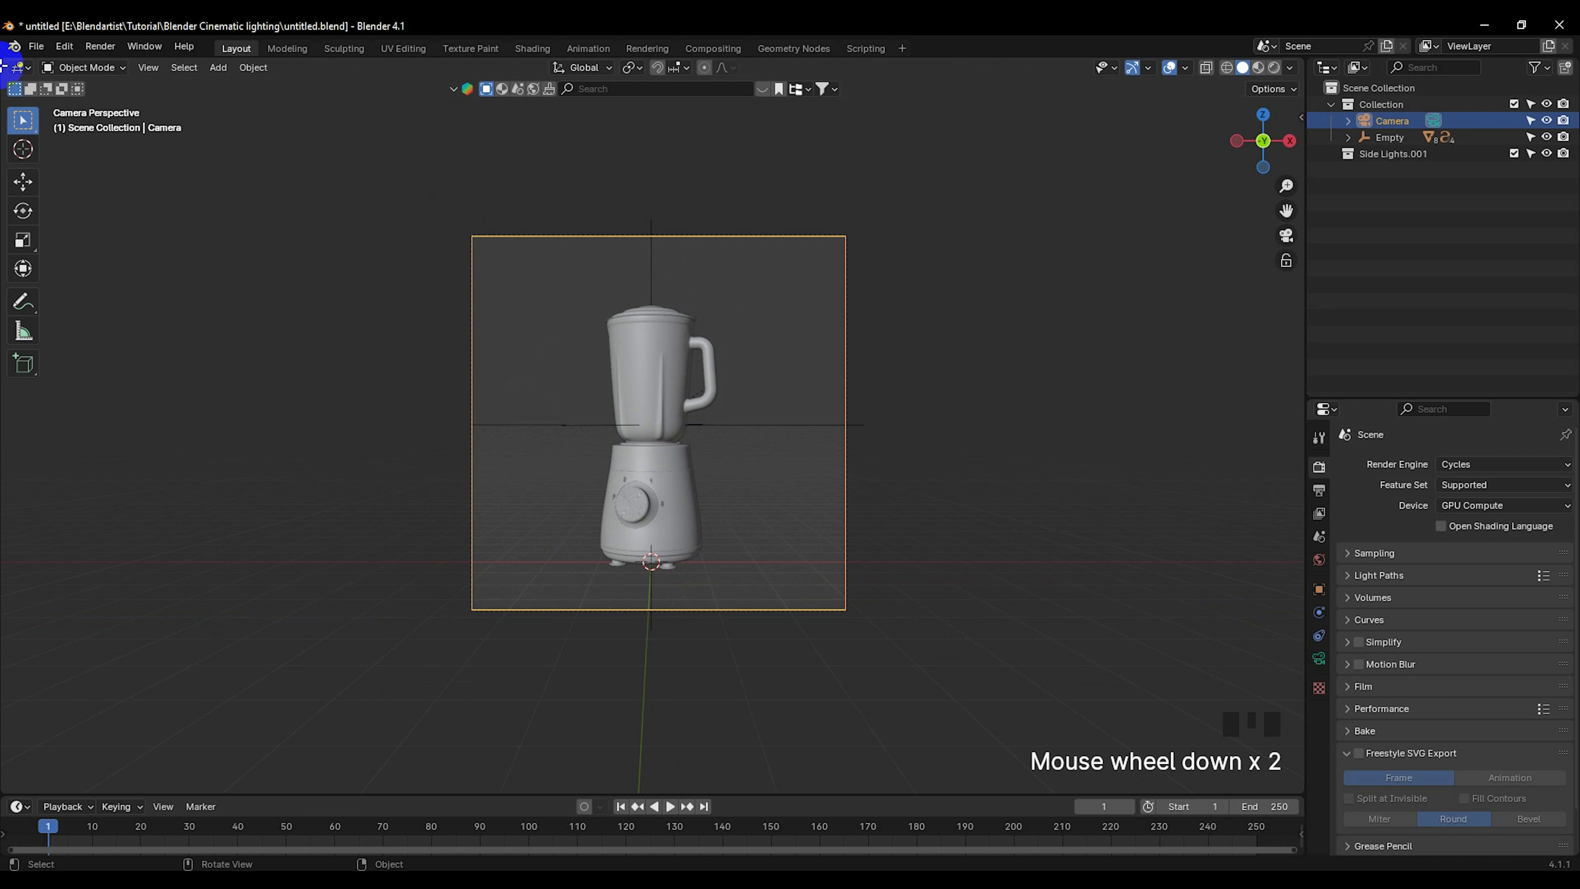
Step: Split the 3D viewport into two side-by-side camera views and hide the overlays in the larger one
left_click_drag(6, 62, 613, 261)
scroll(986, 377, "up", 2)
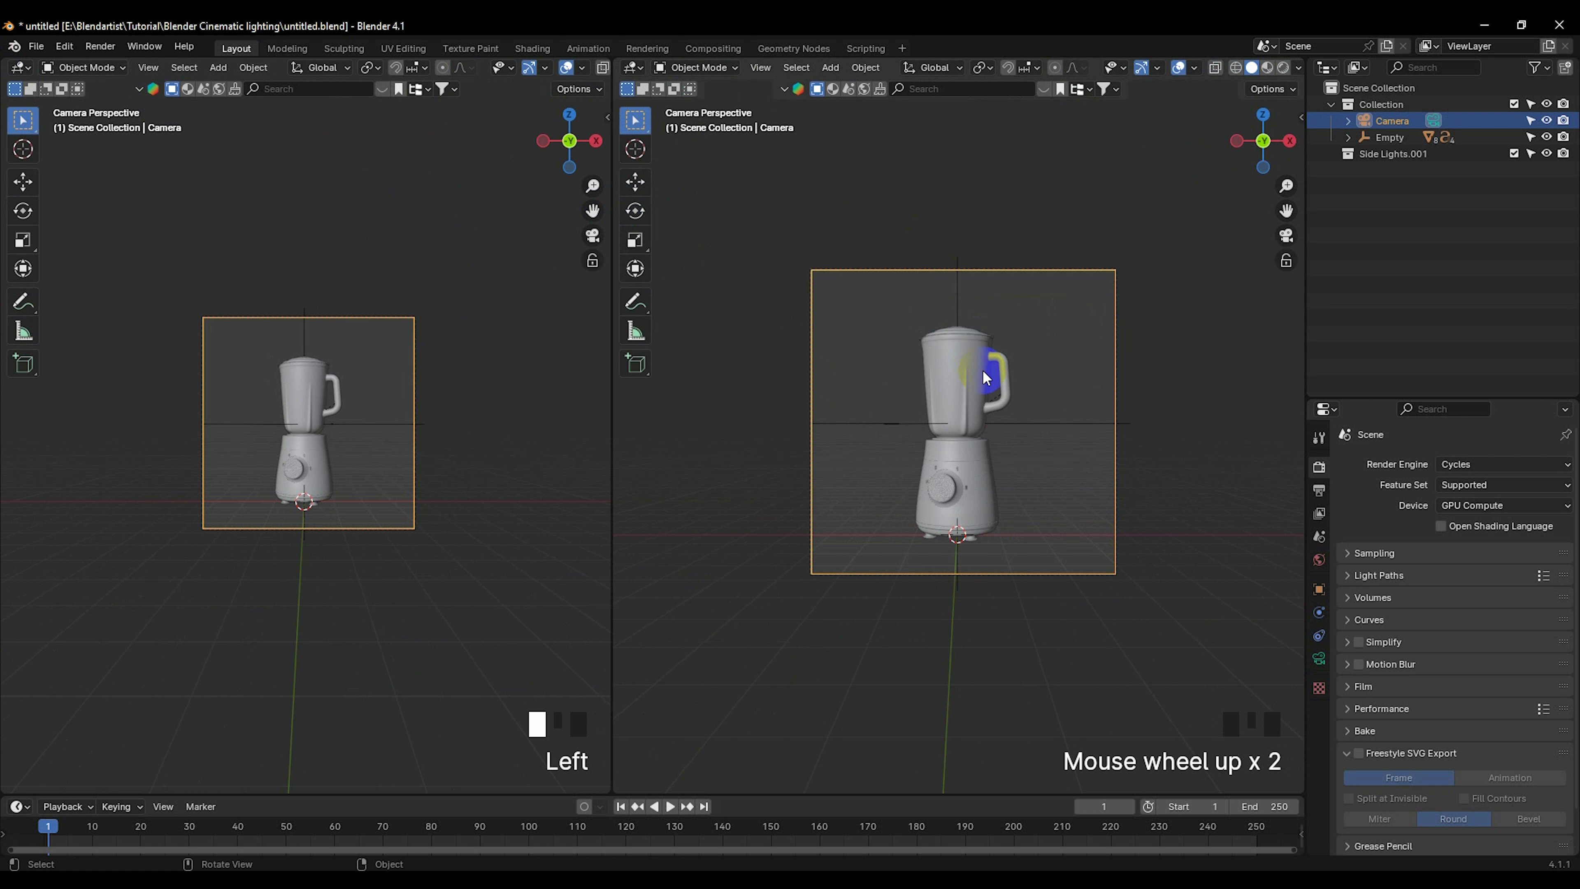
left_click(1176, 70)
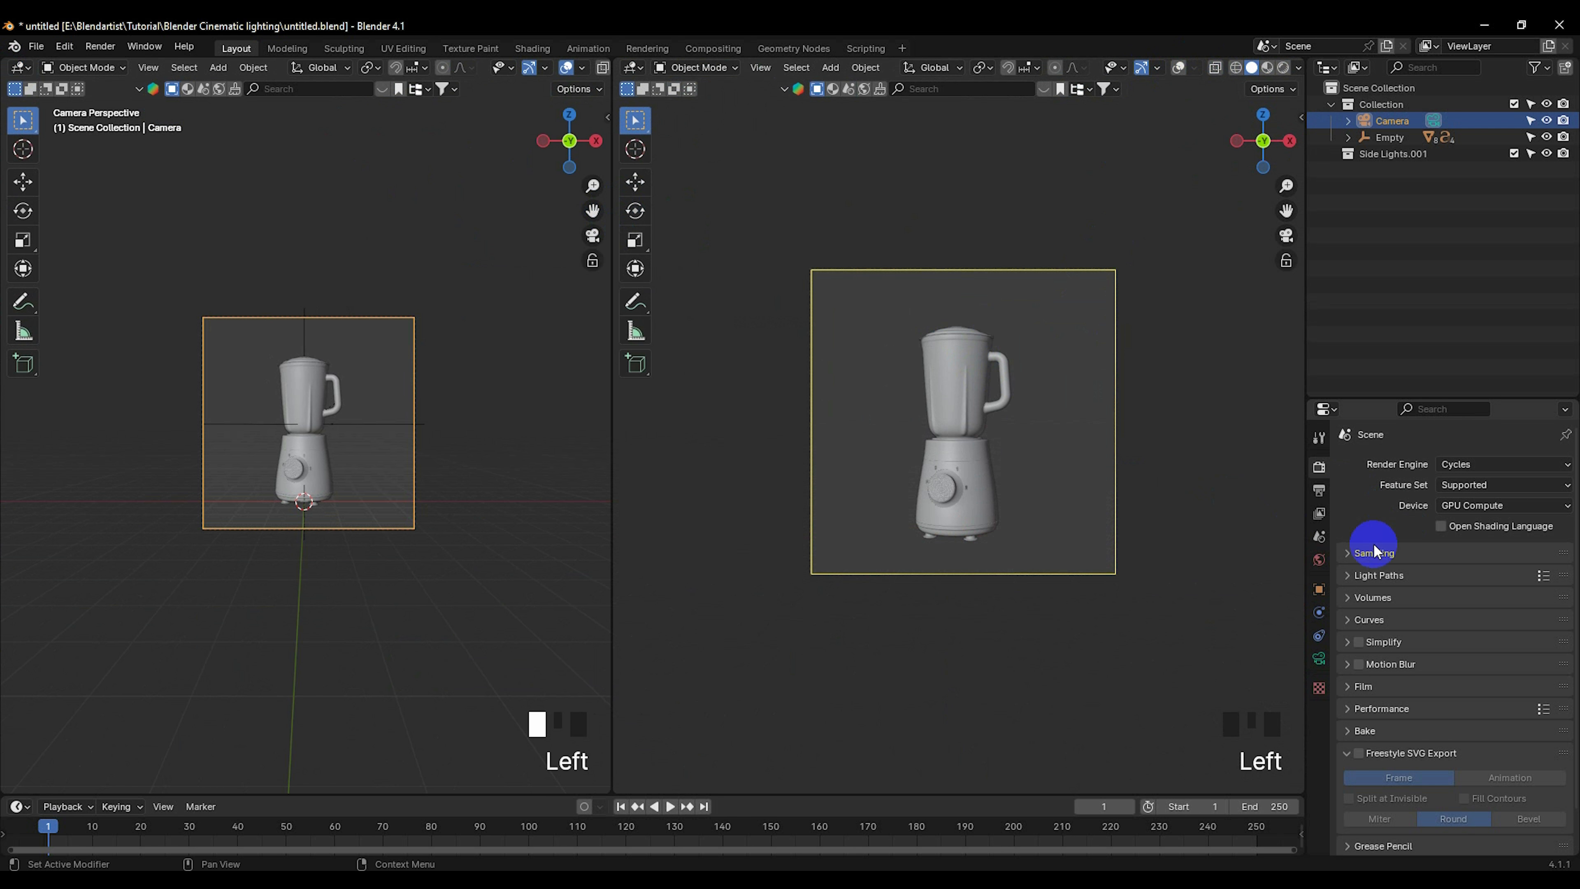
Step: Set the output resolution to 1920 × 1080 px with the resolution percentage at 100%
left_click(1318, 659)
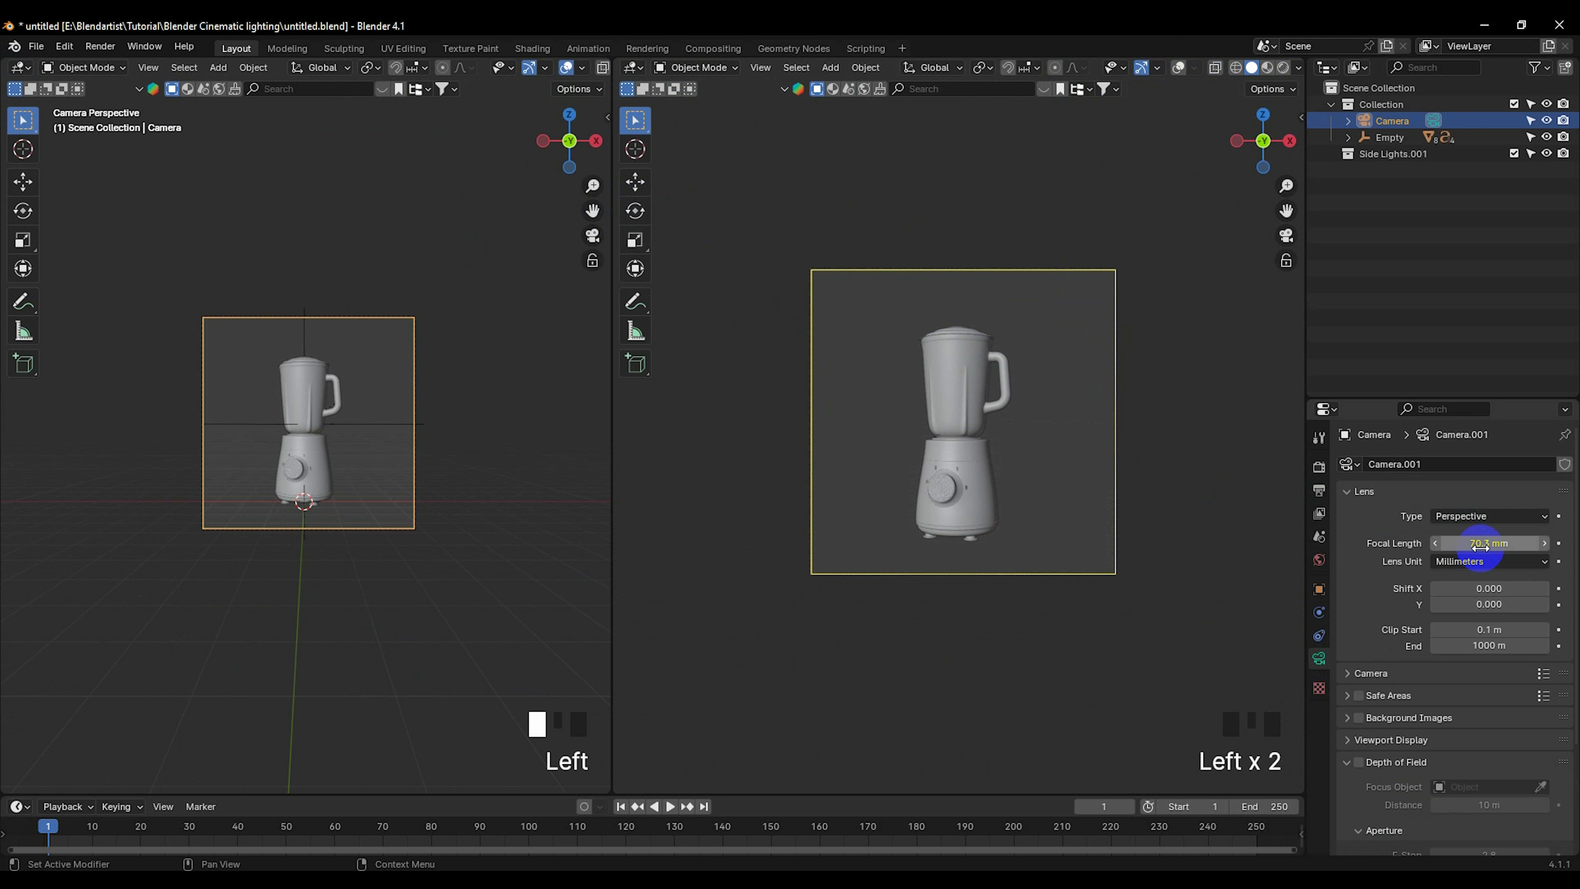
scroll(1402, 532, "up", 3)
left_click(1319, 468)
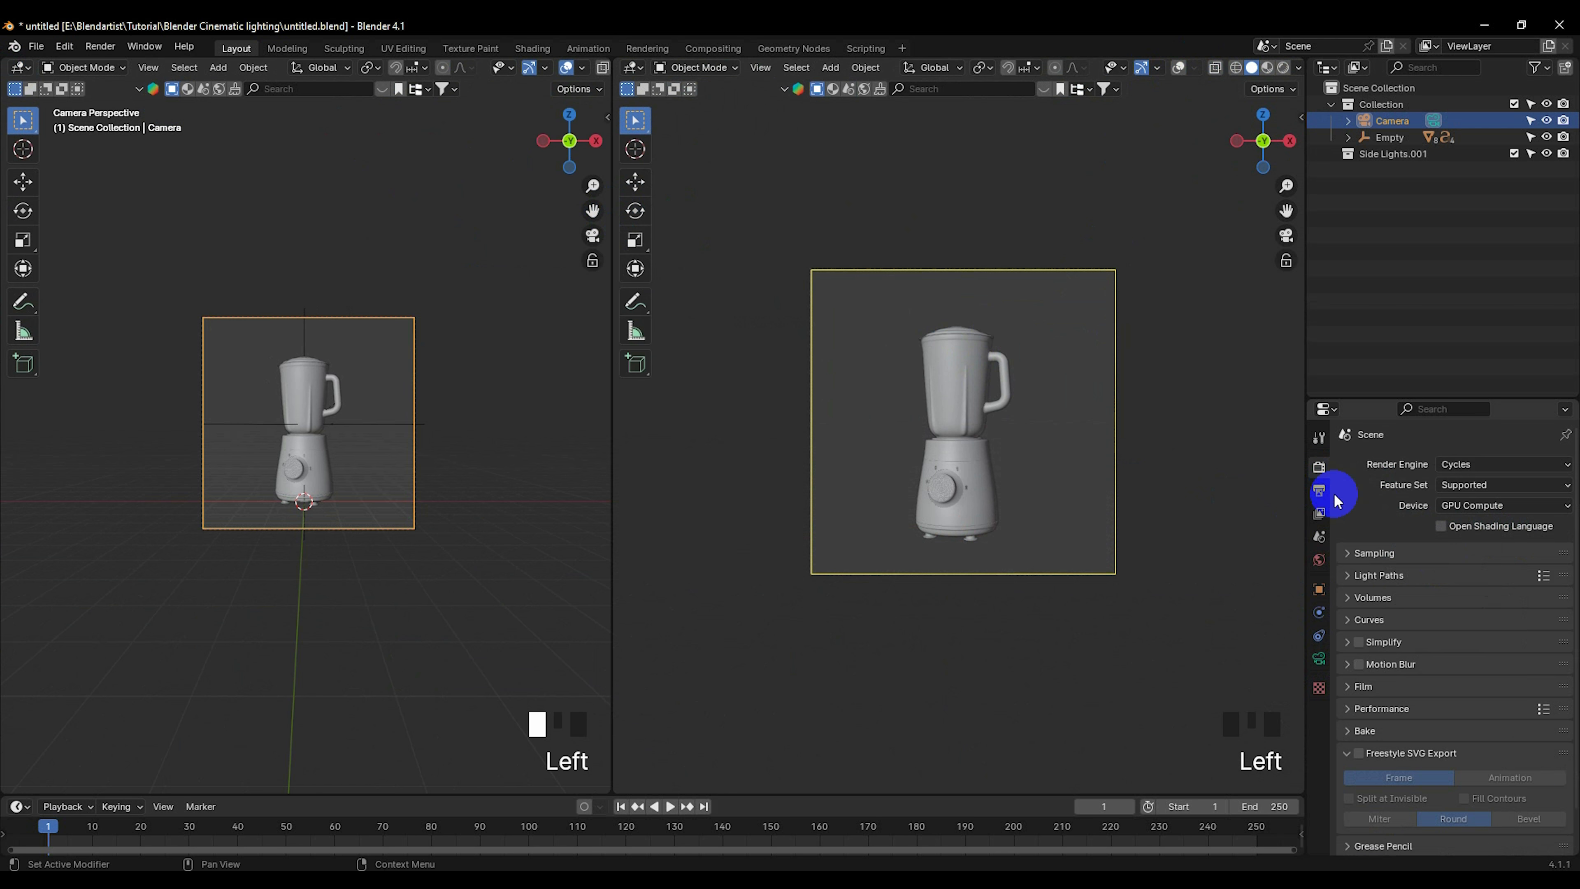
left_click(1319, 490)
left_click(1493, 488)
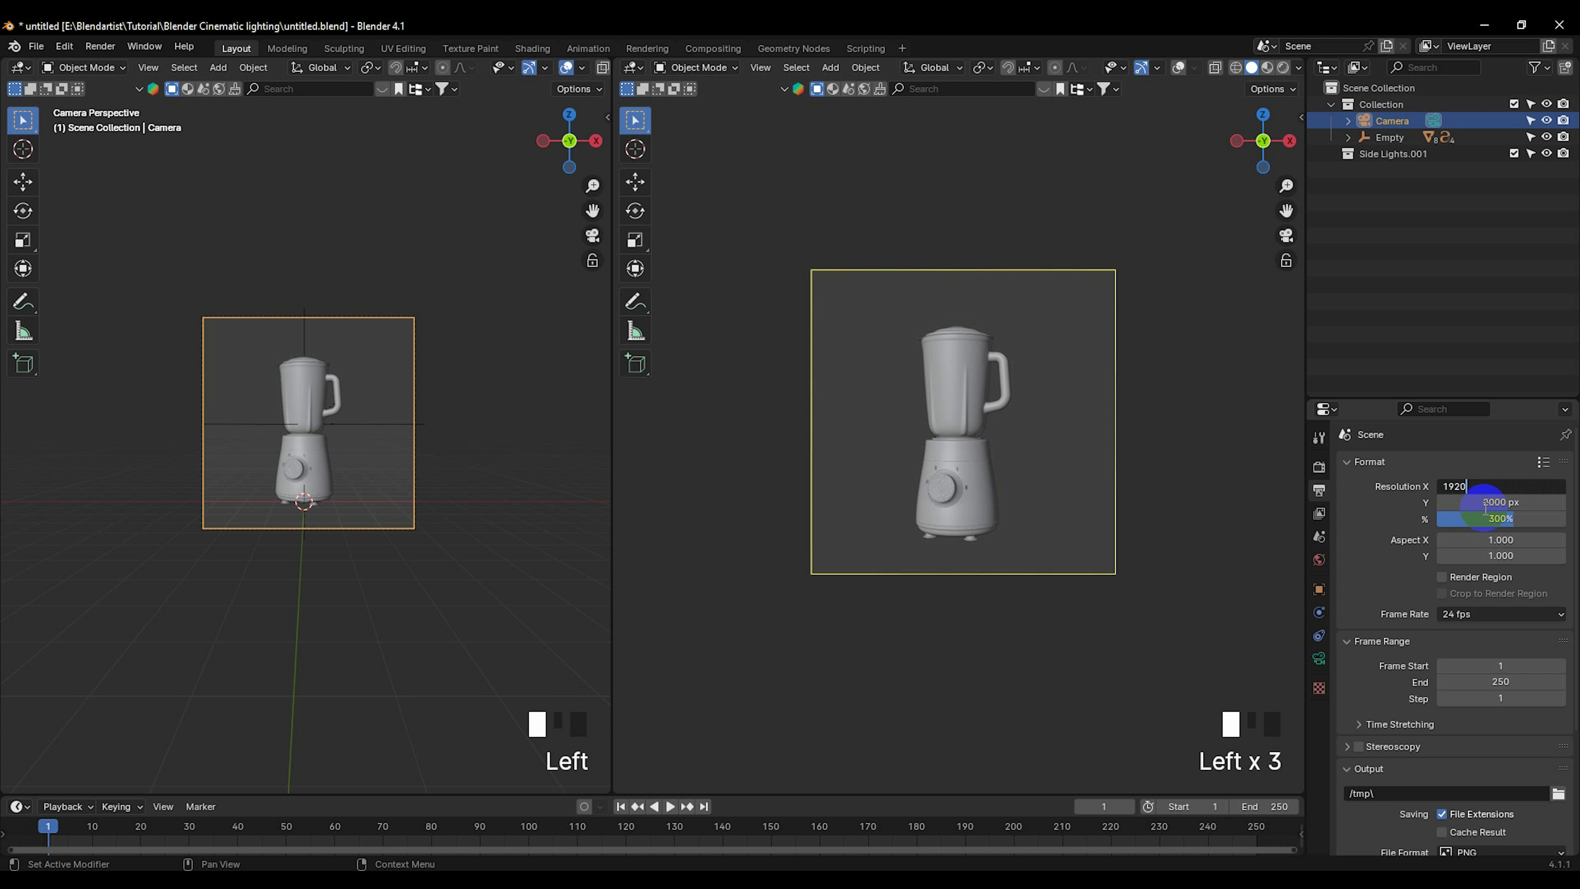
type("1920")
double_click(1489, 502)
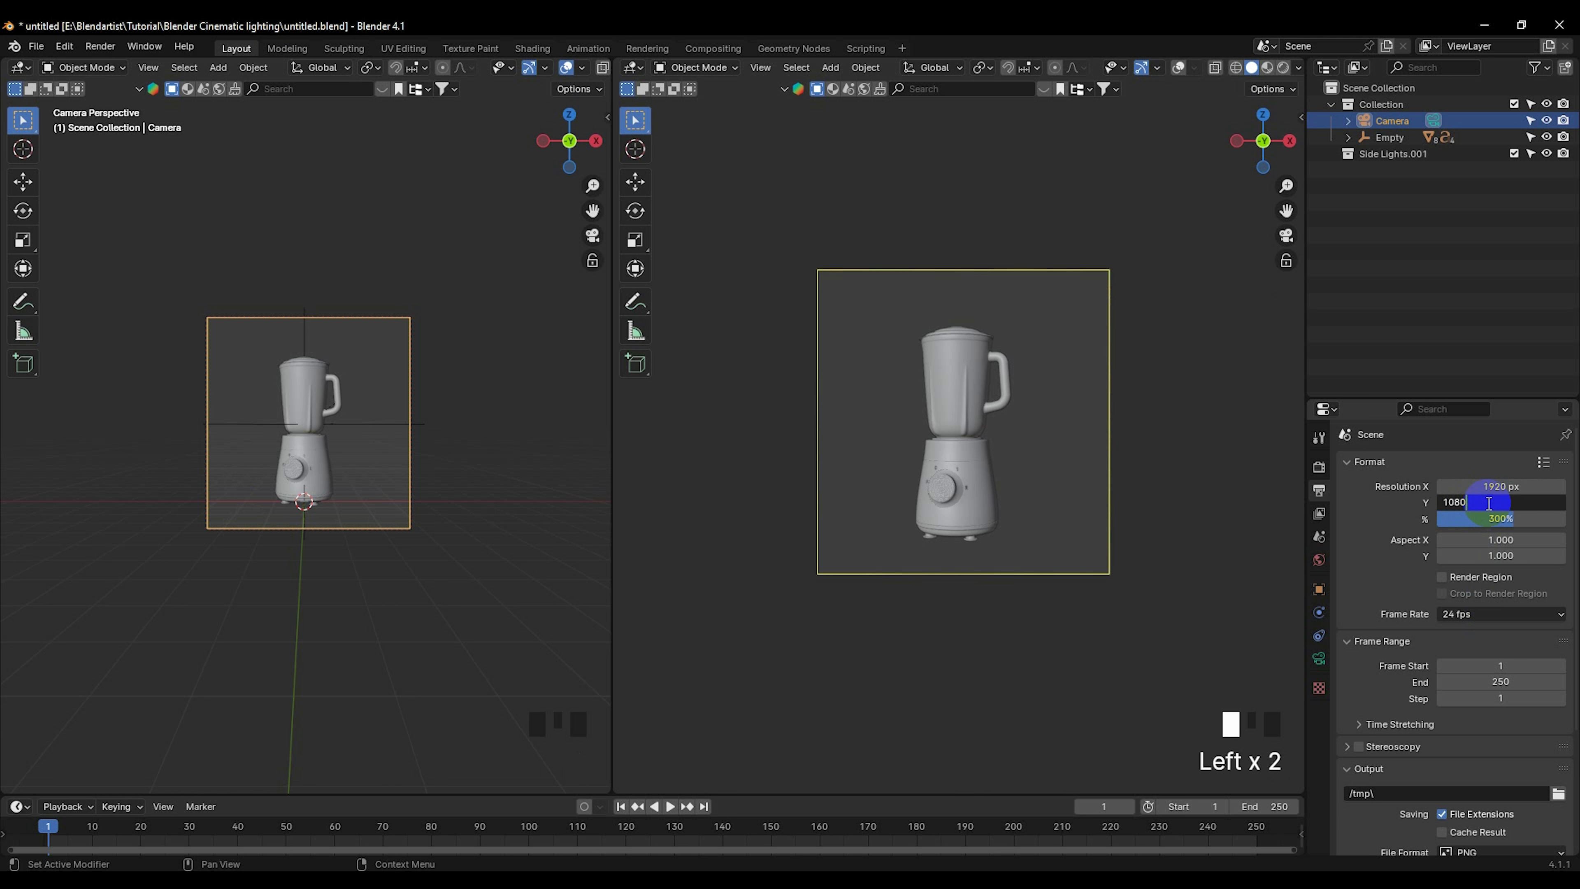
key("Return")
left_click(1489, 521)
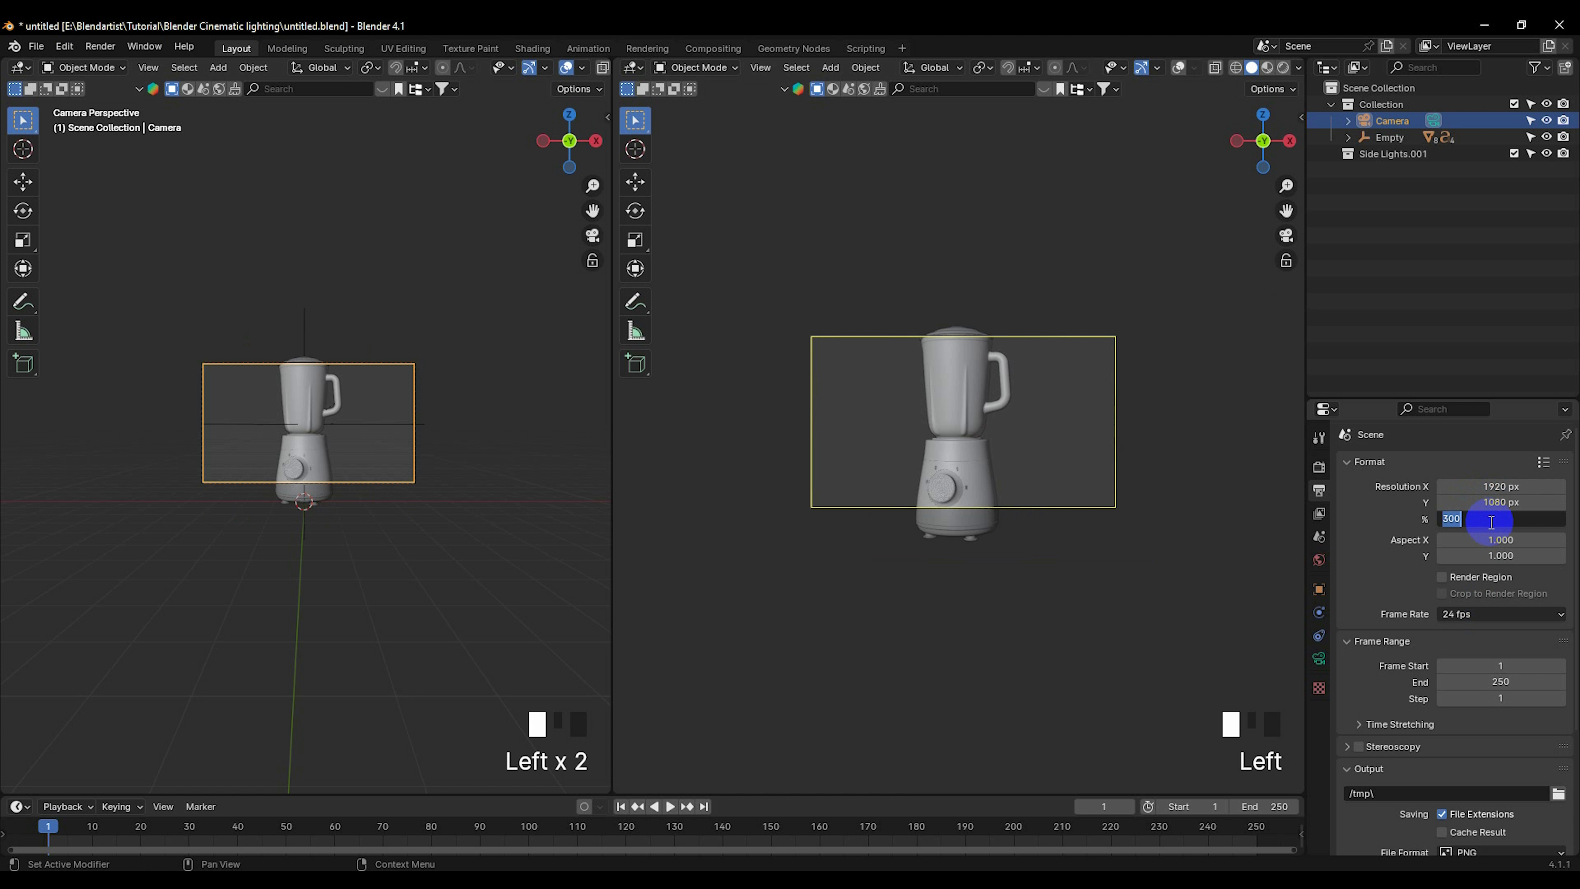
type("100")
key("Return")
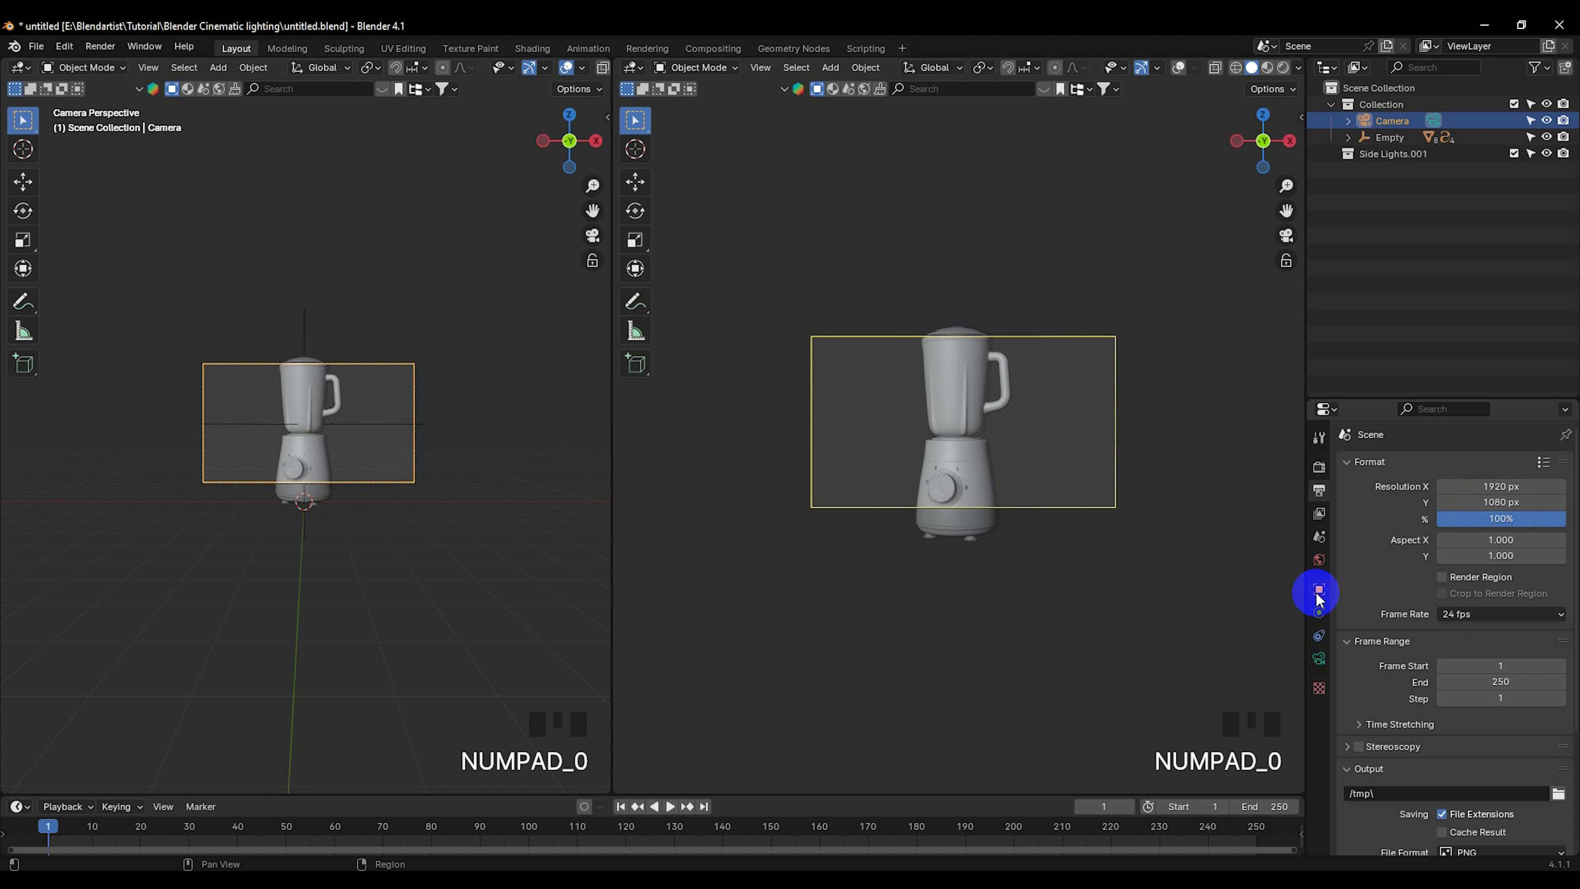
Step: Set the camera's focal length to 38.9 mm and lower the camera about 0.054 m along Z to centre the blender
left_click(1318, 658)
left_click_drag(1492, 544, 1020, 545, "shift")
key("g")
key("z")
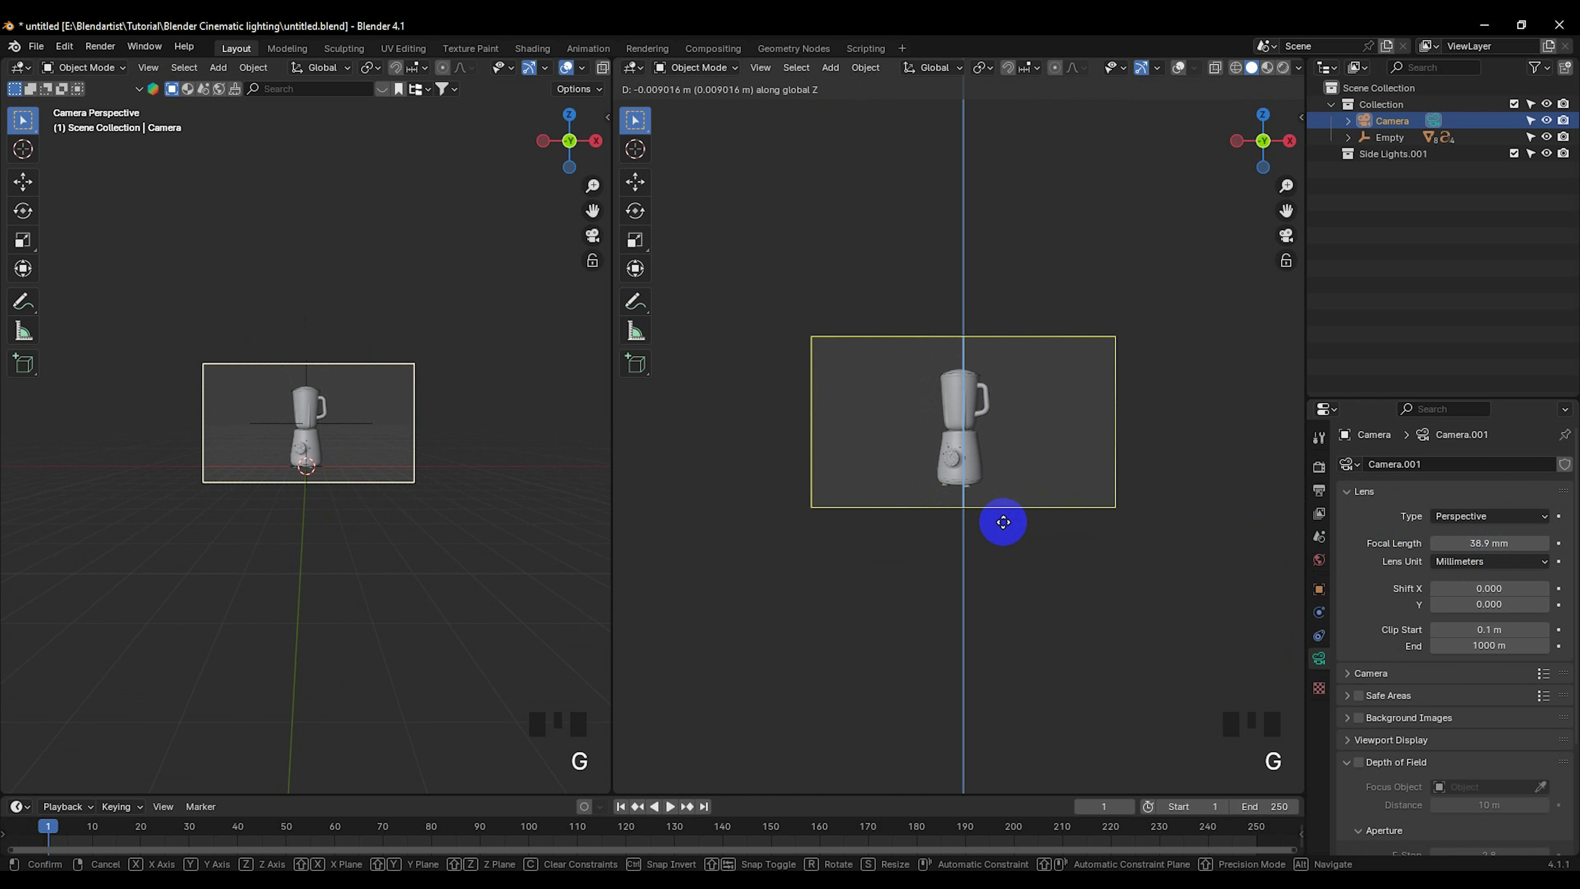
left_click(1000, 550)
scroll(998, 547, "up", 3)
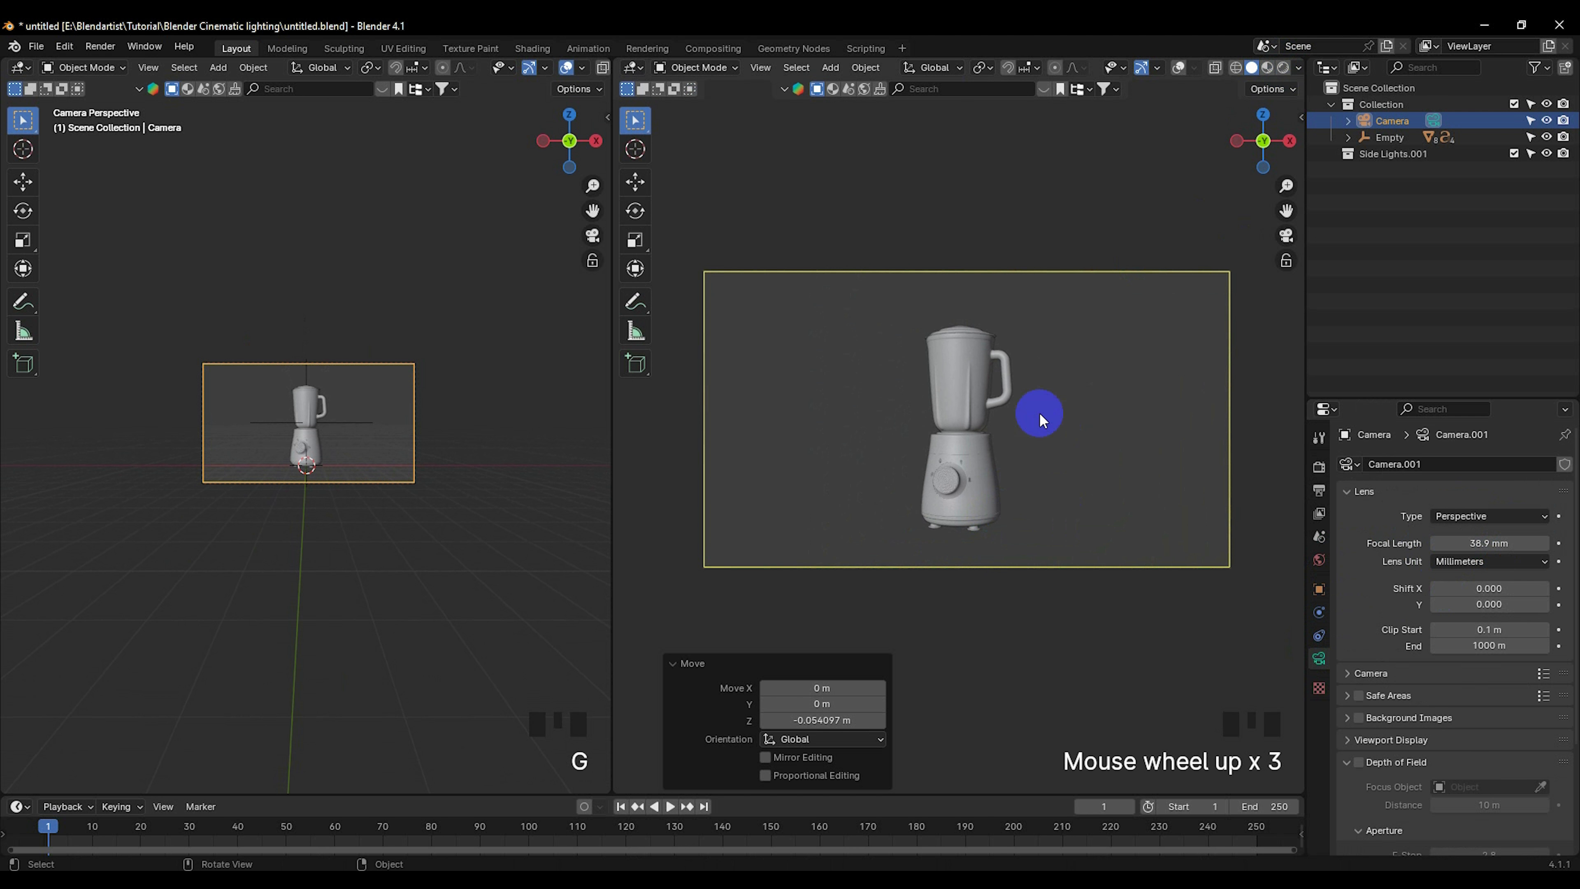
scroll(1043, 421, "down", 1)
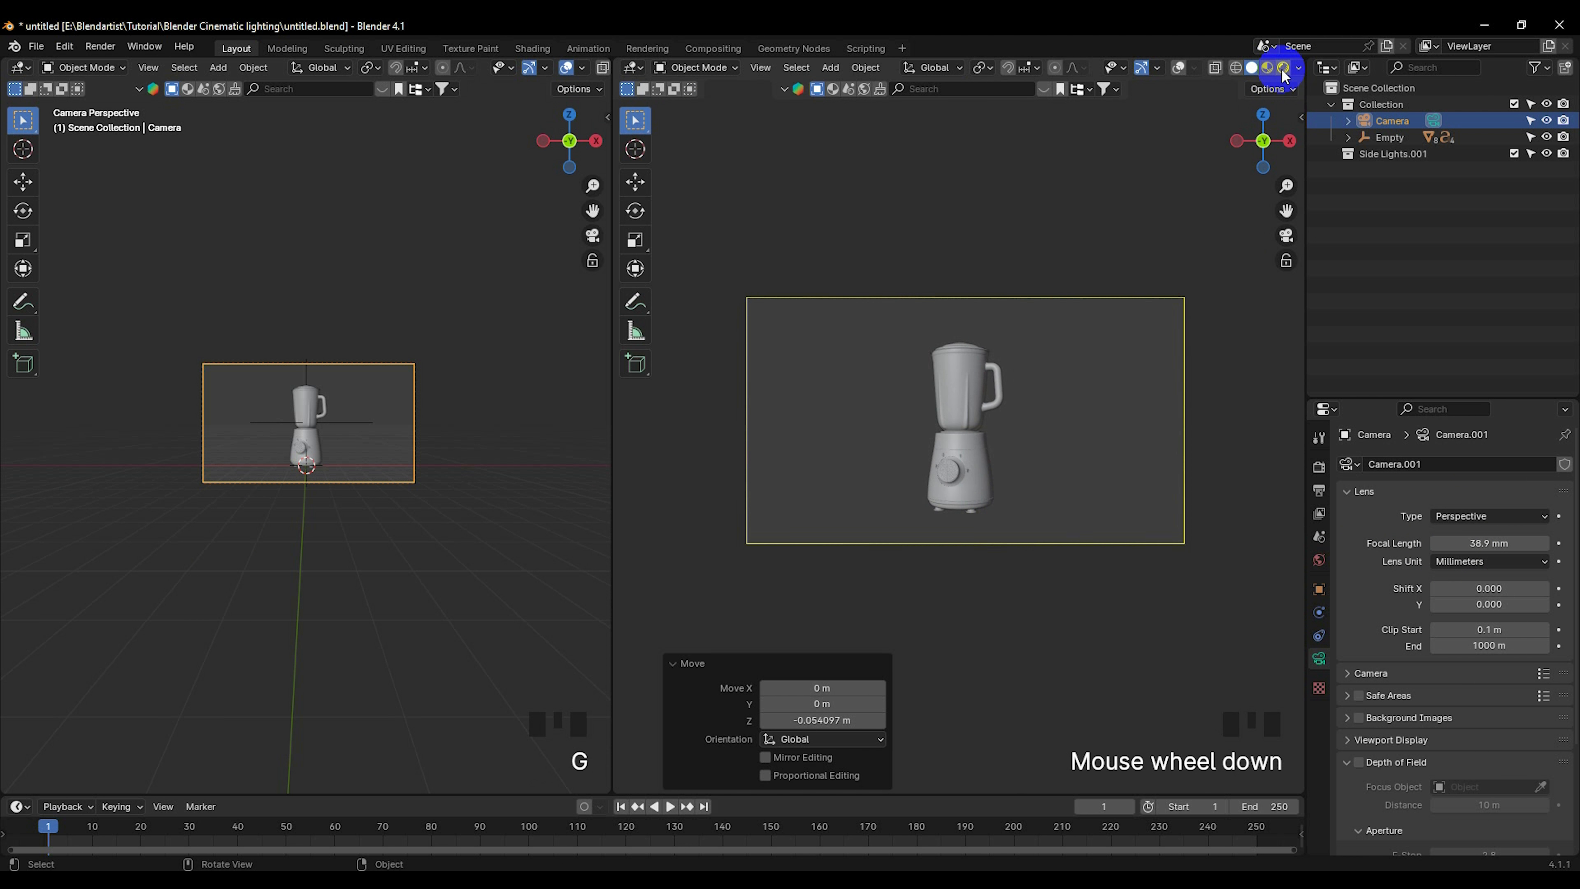
Step: Set the world background colour to black and display the larger camera view in rendered shading
left_click(1282, 68)
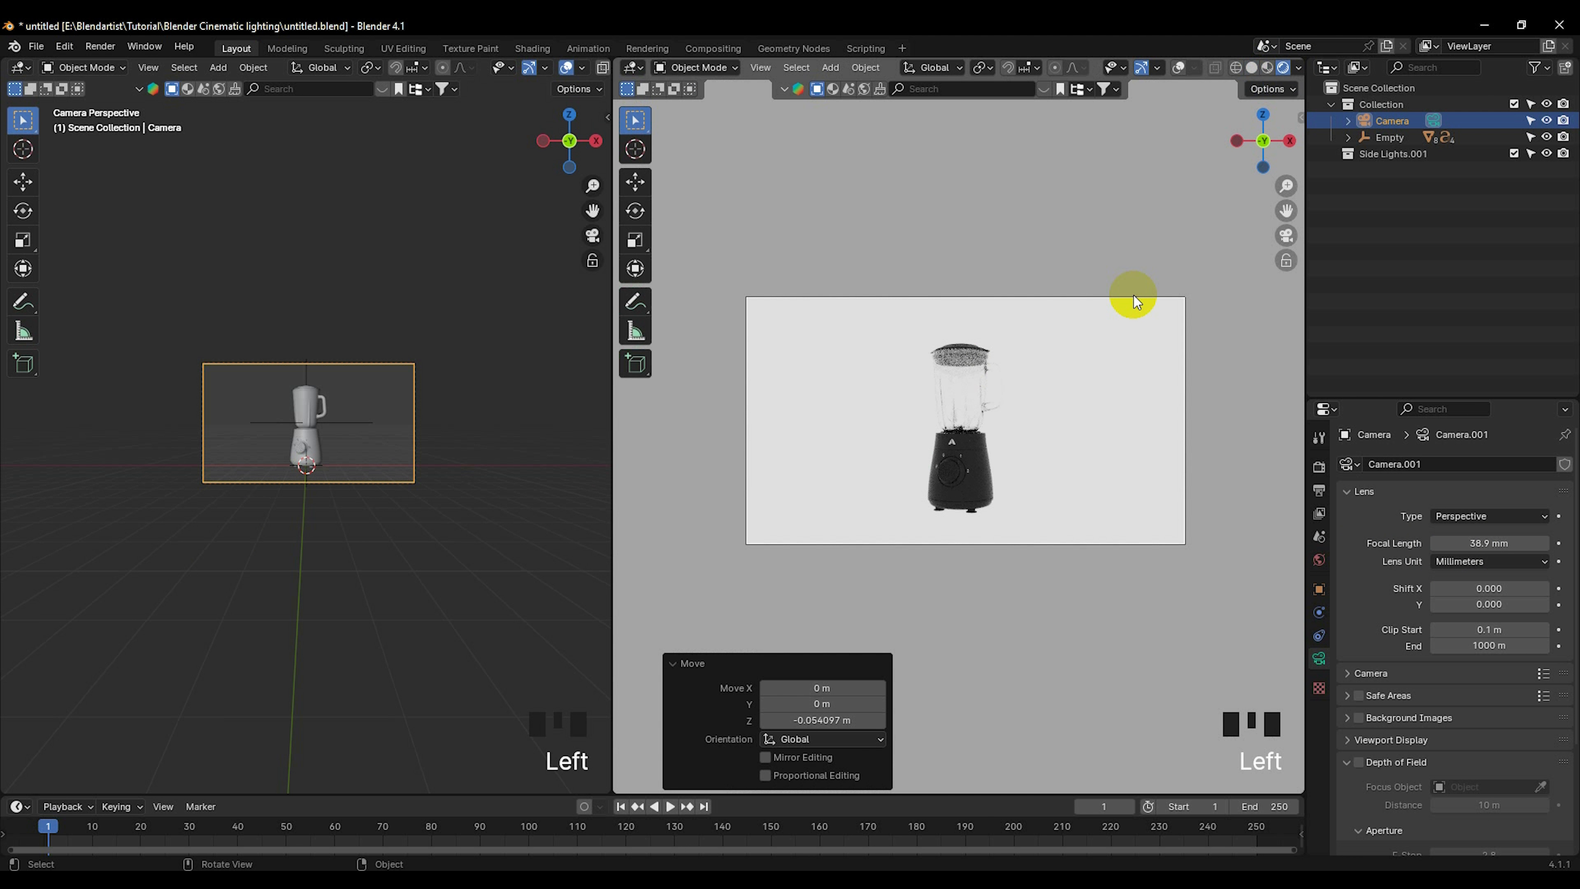
left_click(1251, 69)
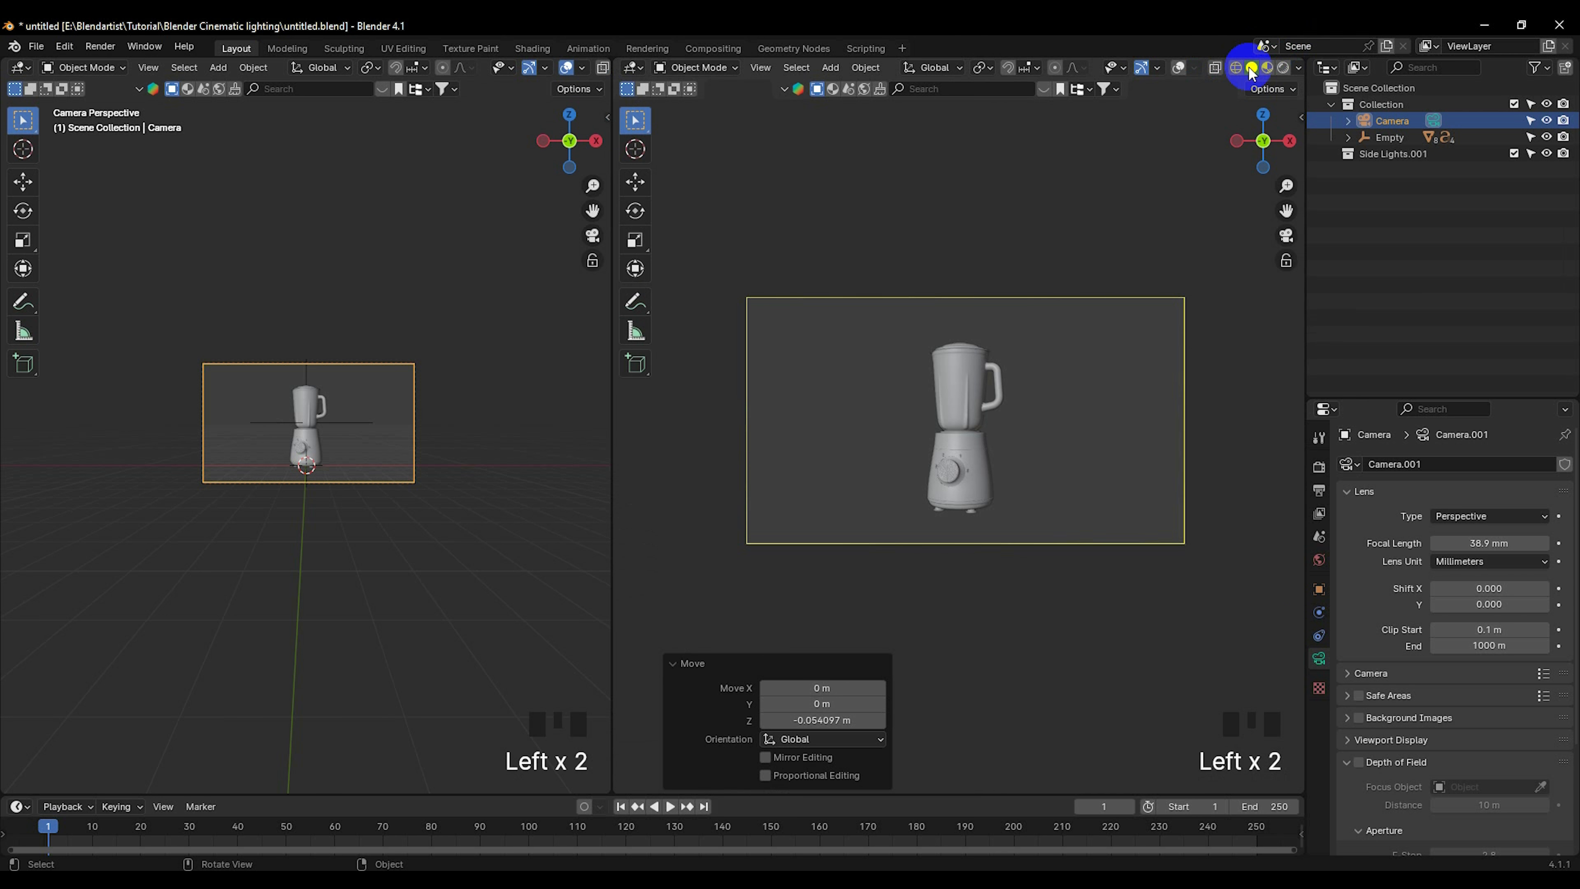
left_click(1318, 467)
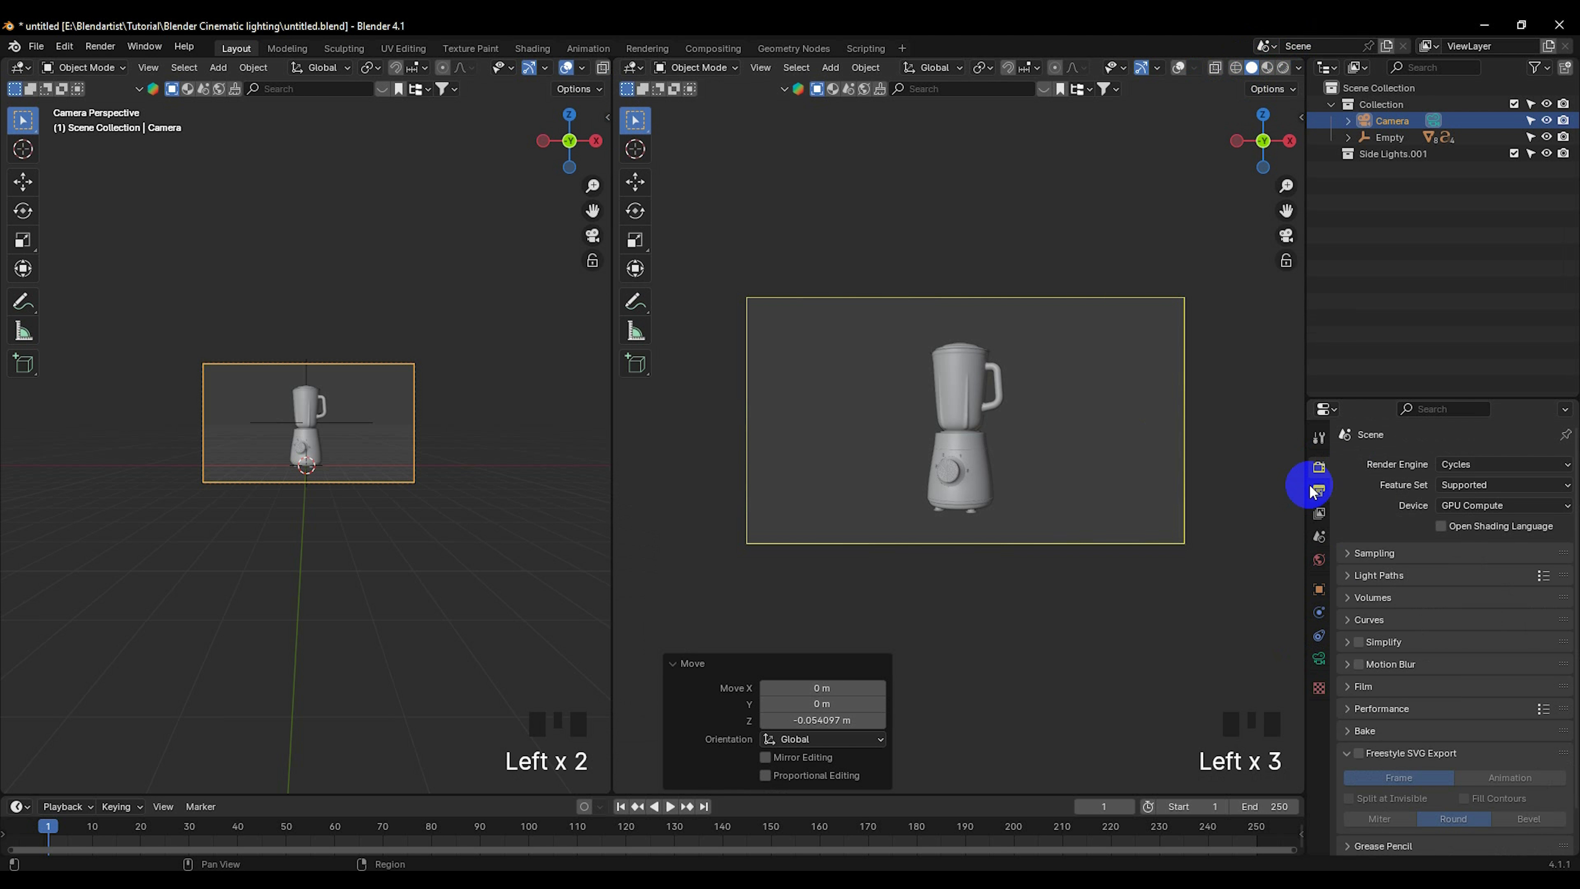
left_click(1319, 490)
left_click(1319, 467)
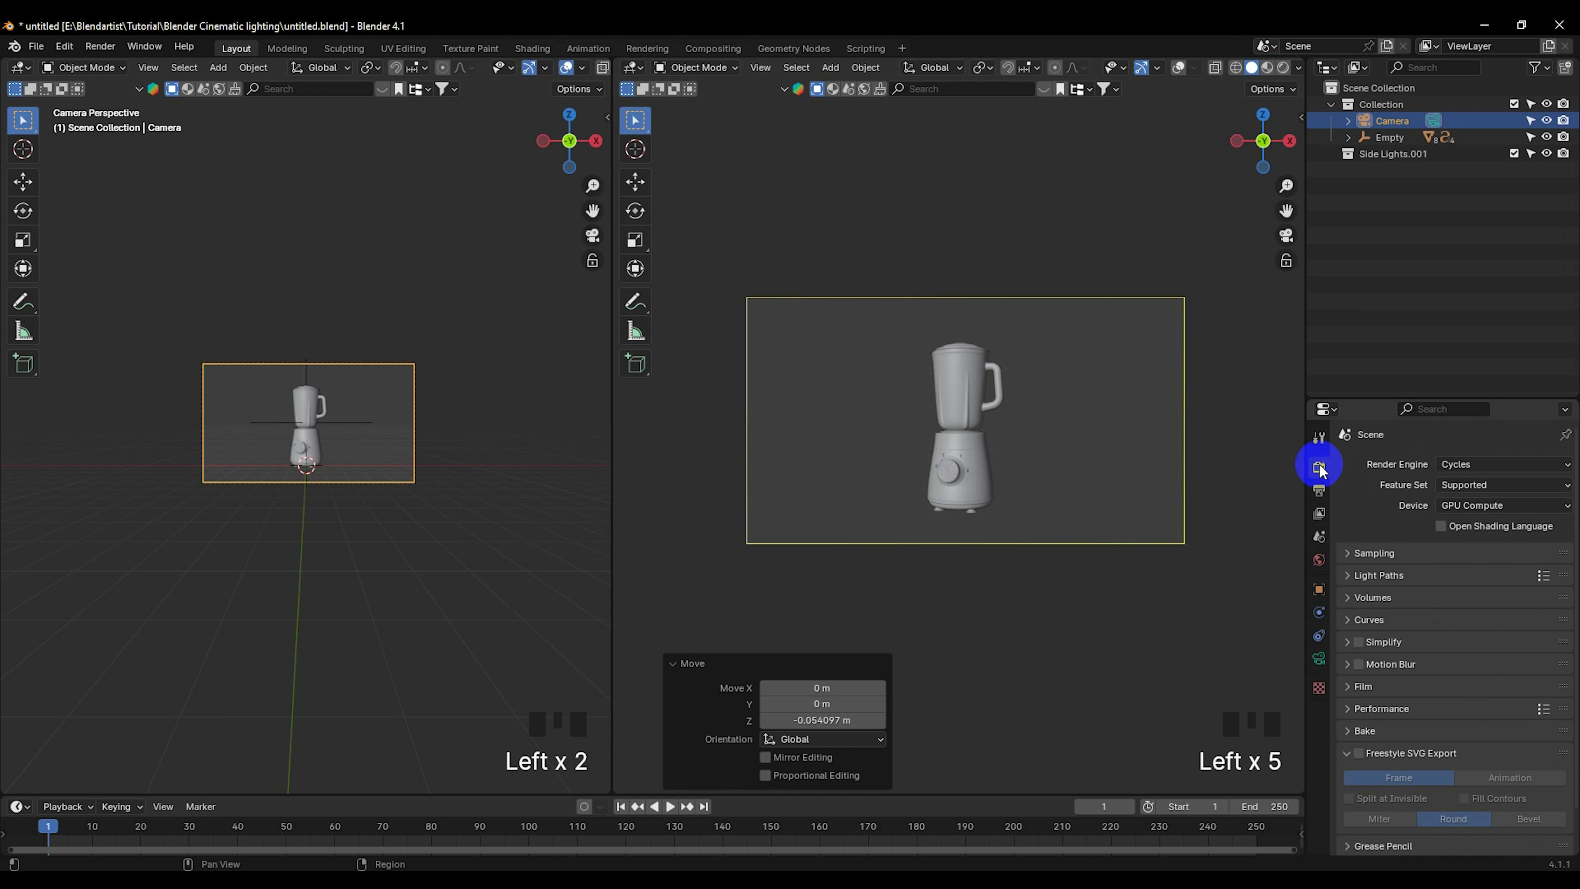
left_click(1318, 560)
left_click(1512, 568)
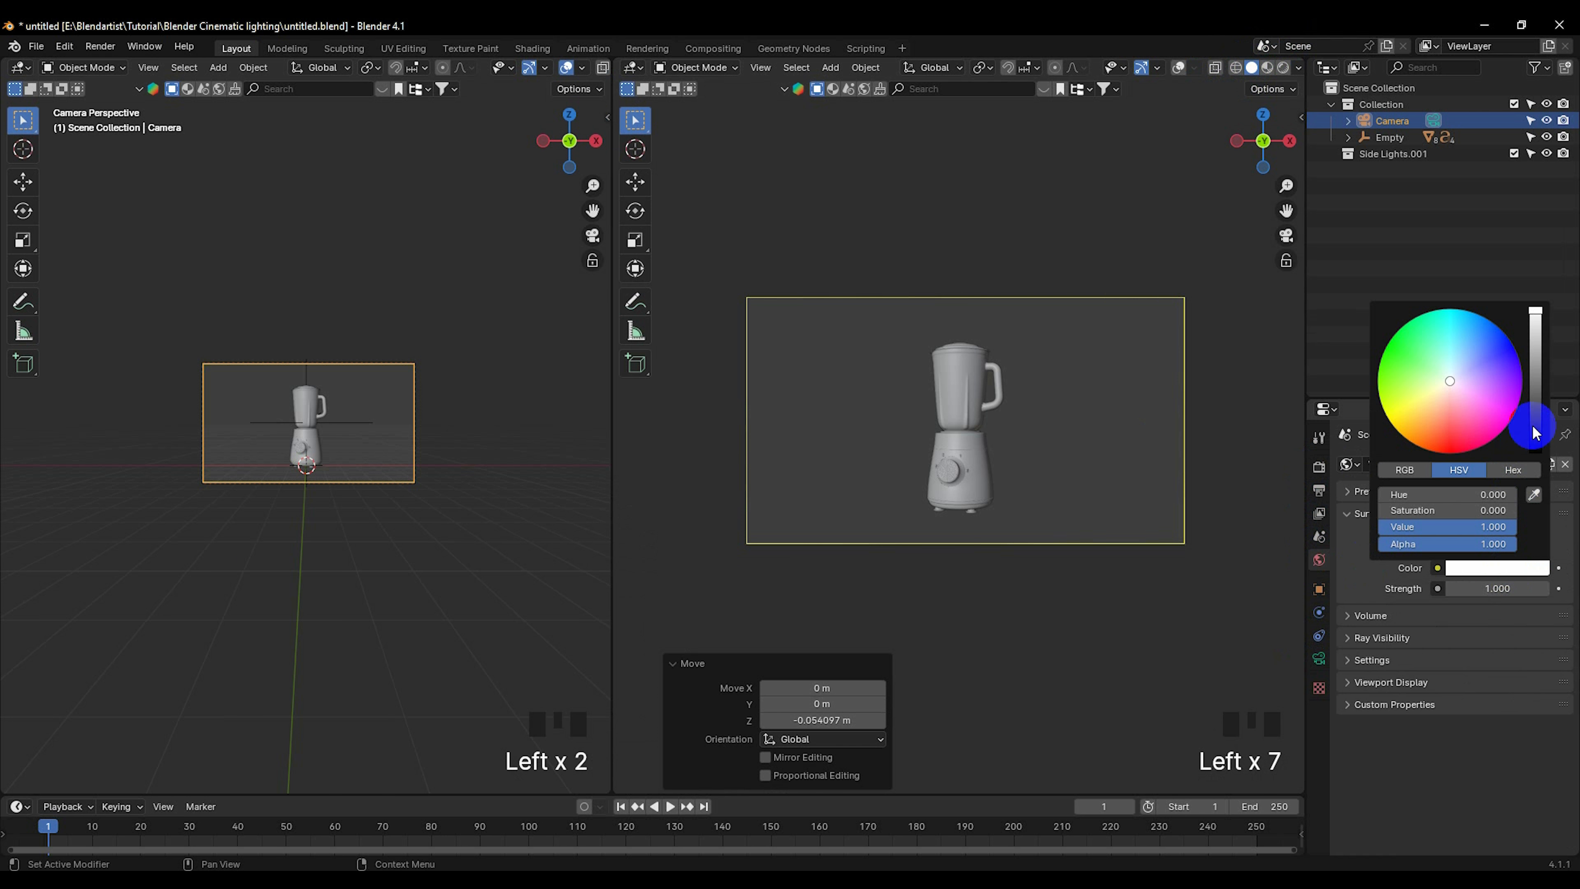
scroll(1530, 398, "down", 10)
left_click(1282, 67)
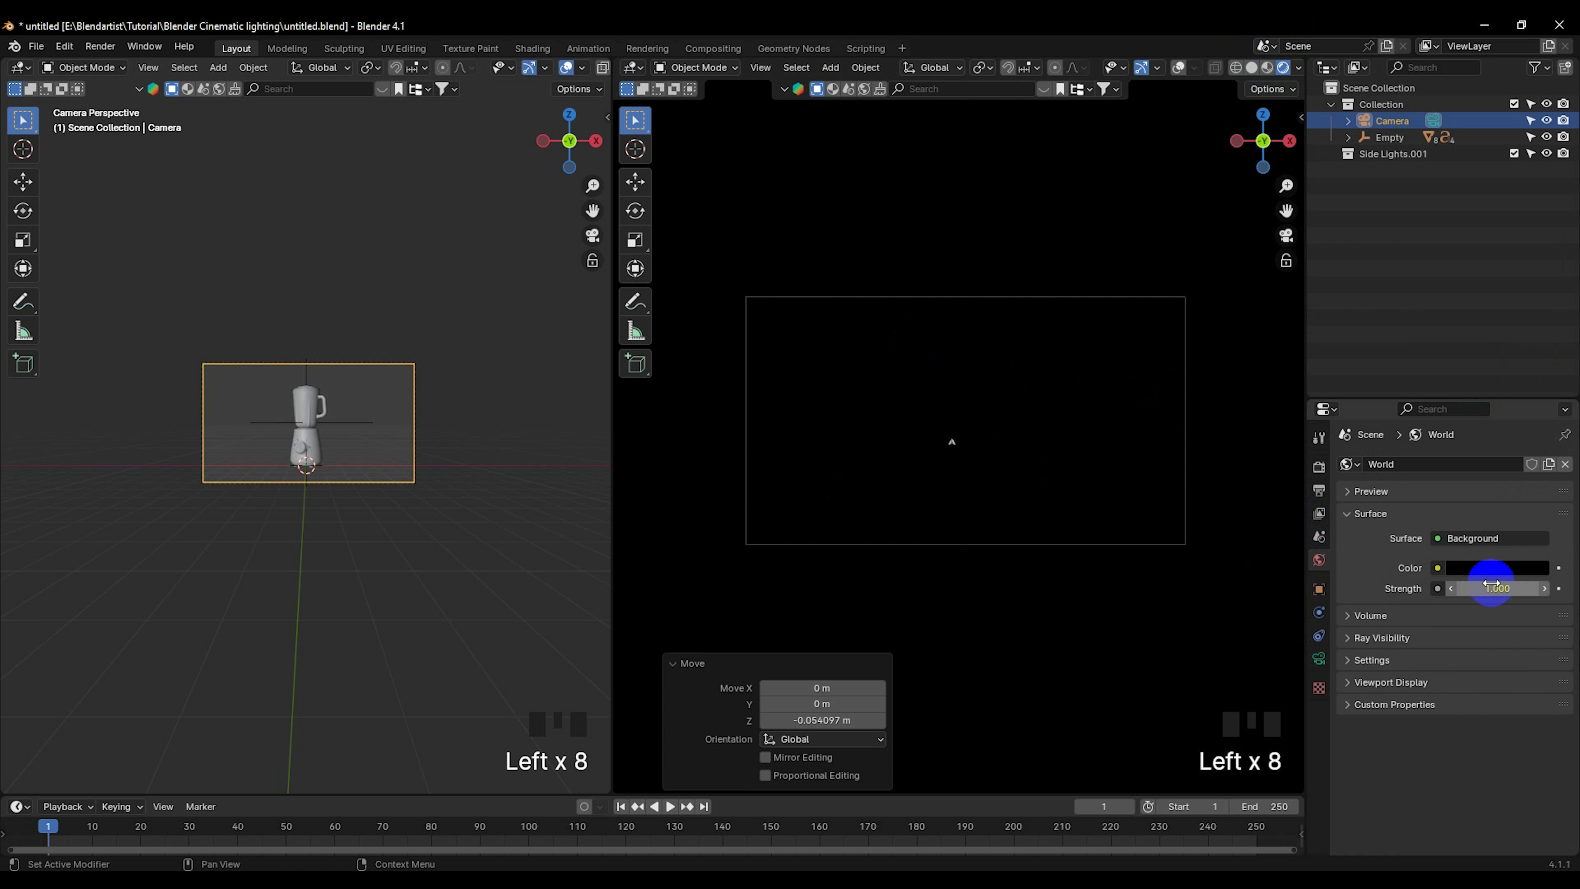
Step: Collapse the last-operation settings and switch the smaller viewport to the top orthographic view
left_click(684, 663)
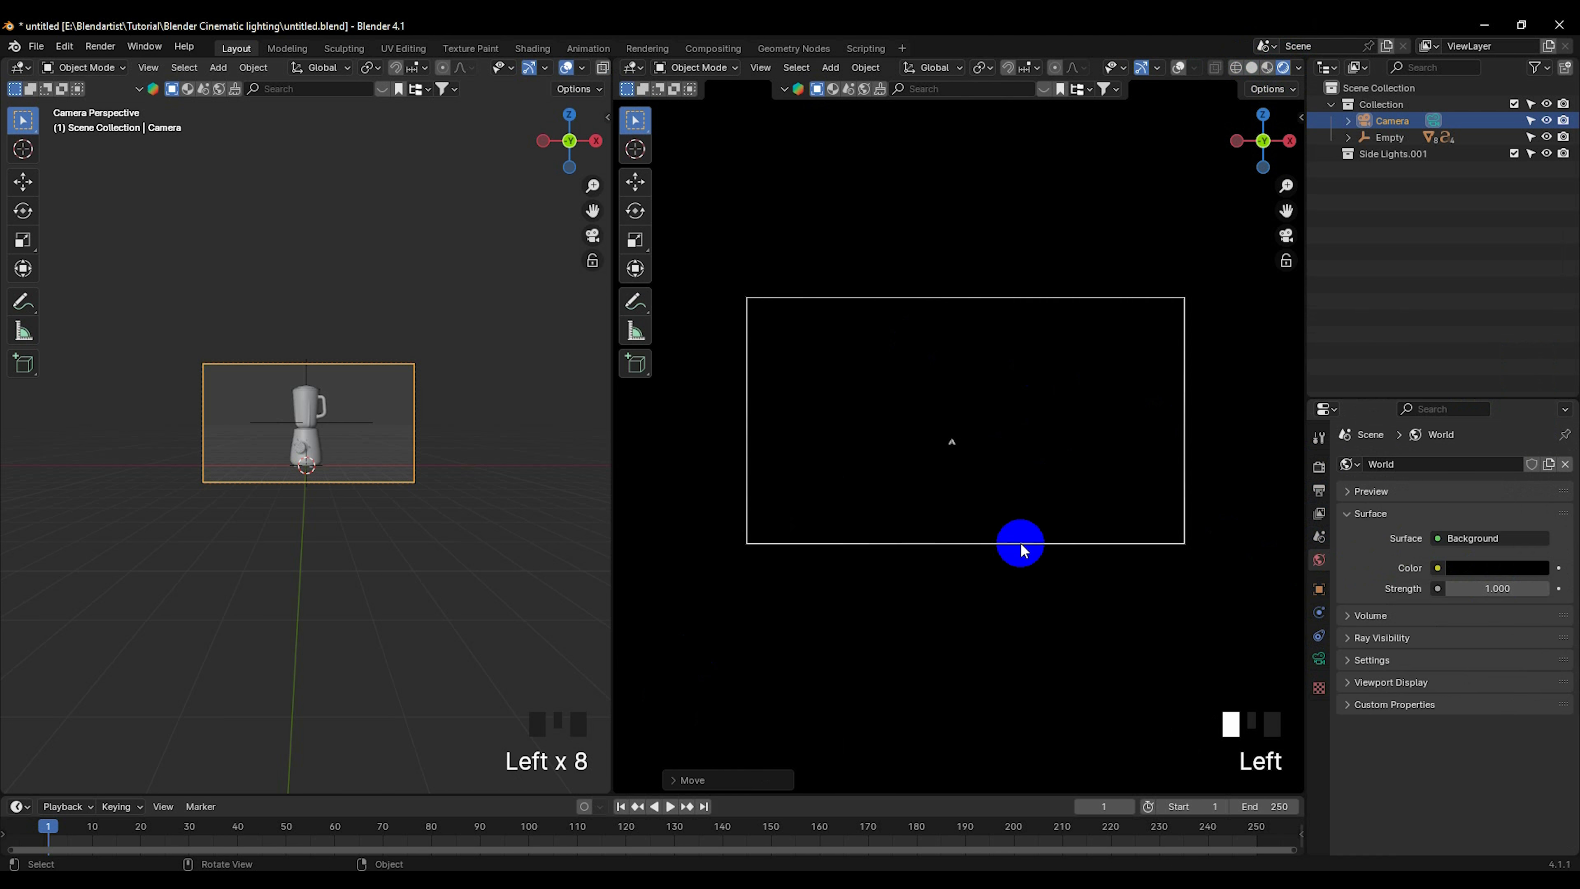
scroll(392, 448, "down", 2)
middle_click_drag(393, 449, 364, 464)
scroll(366, 498, "up", 3)
key("KP_7")
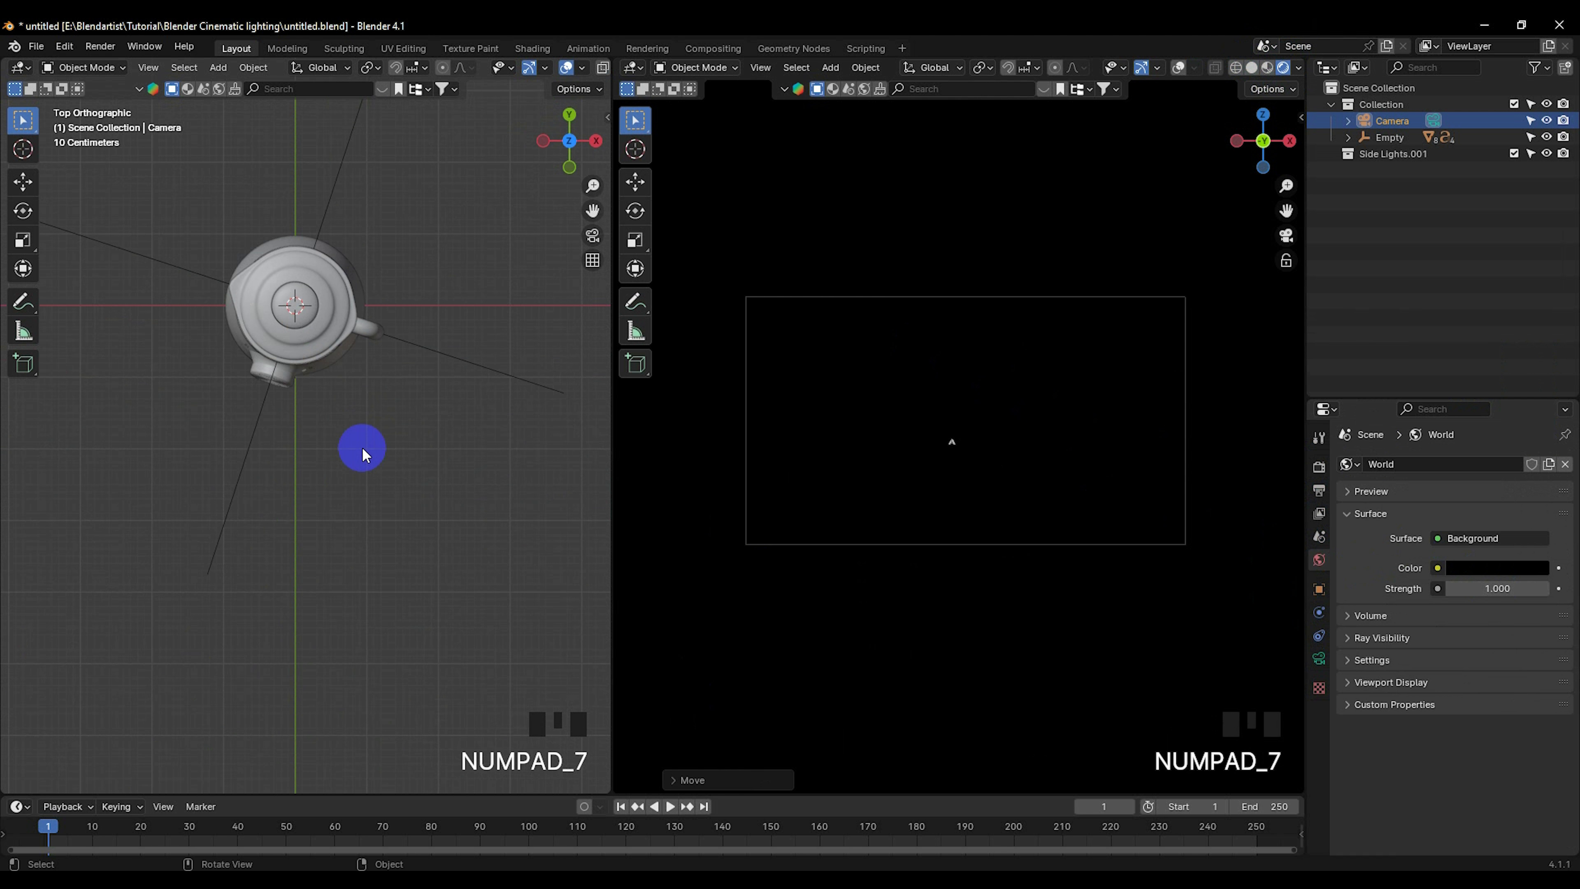
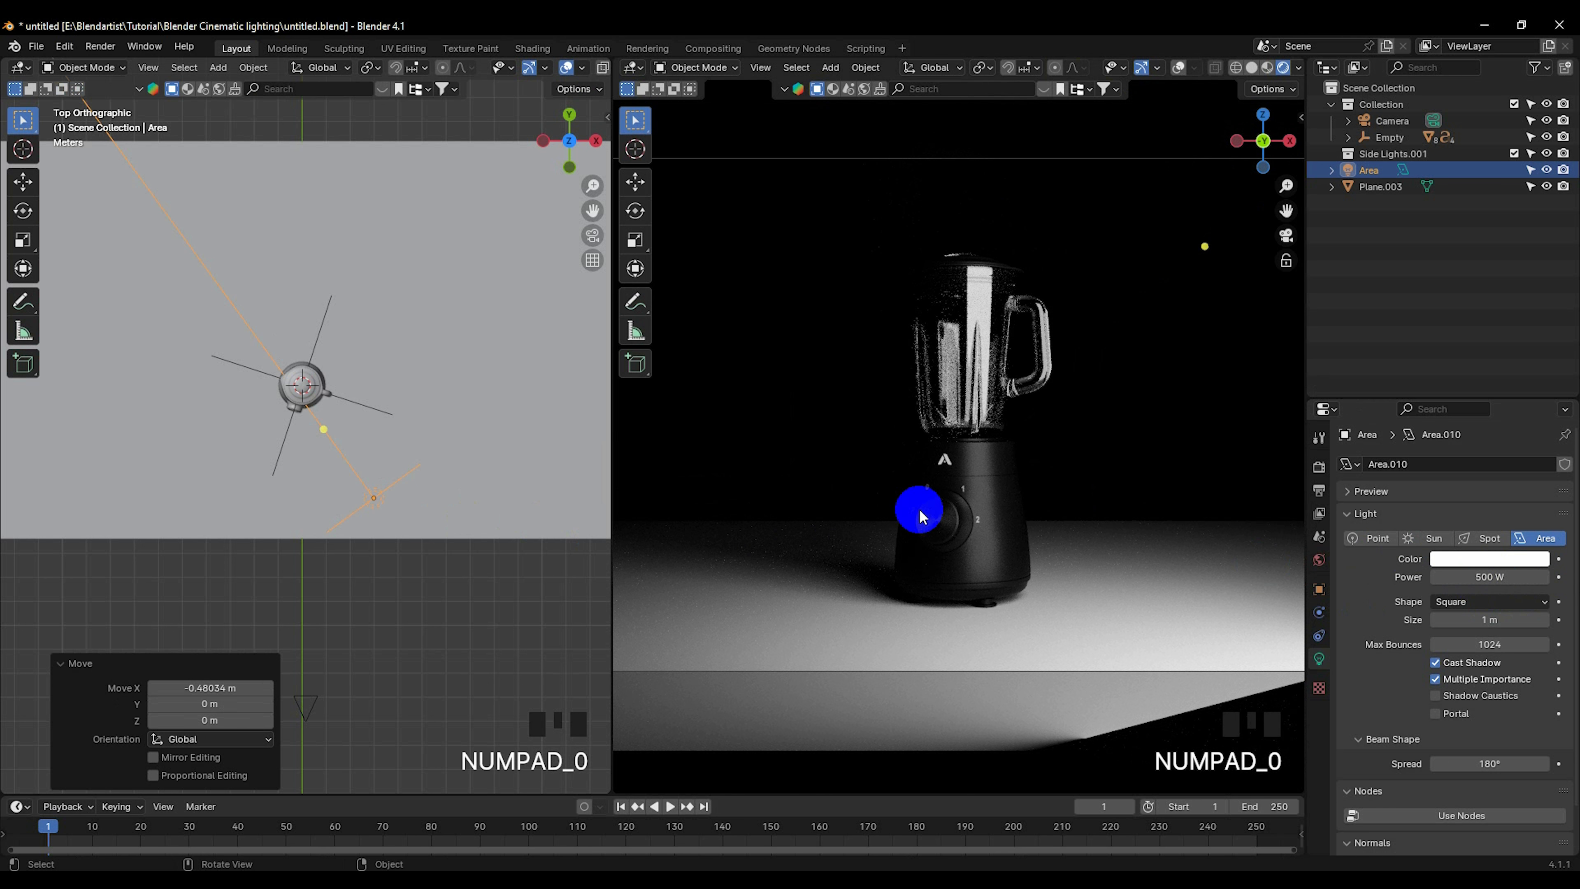
Step: Duplicate the area light and place the copy diagonally behind the blender, opposite the original light
scroll(356, 534, "down", 2)
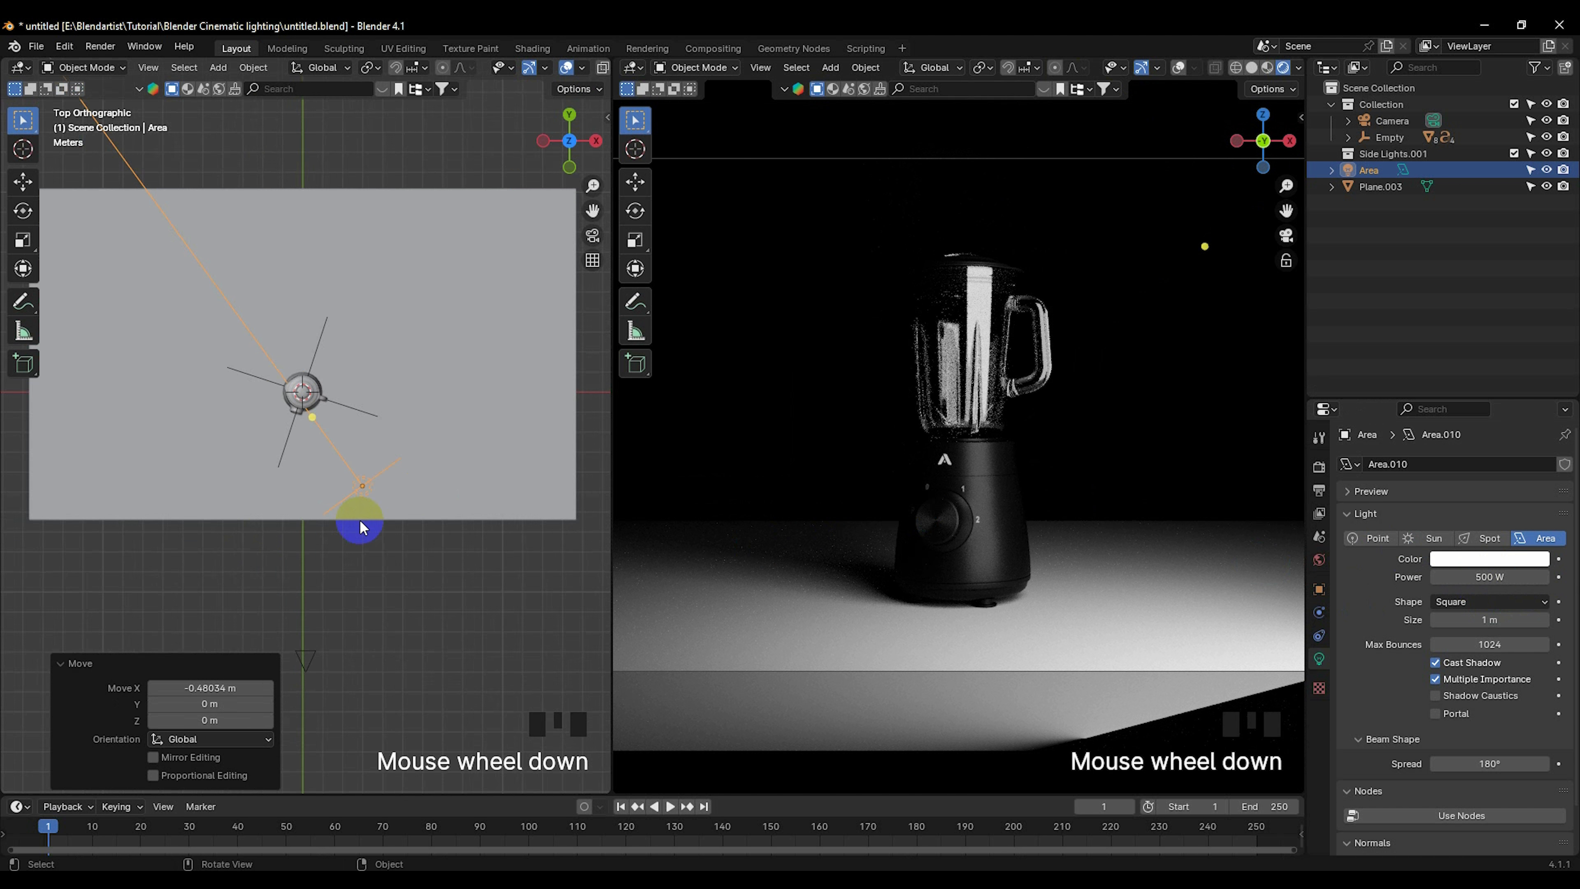
middle_click_drag(356, 534, 363, 485)
key("KP_7")
scroll(357, 478, "down", 2)
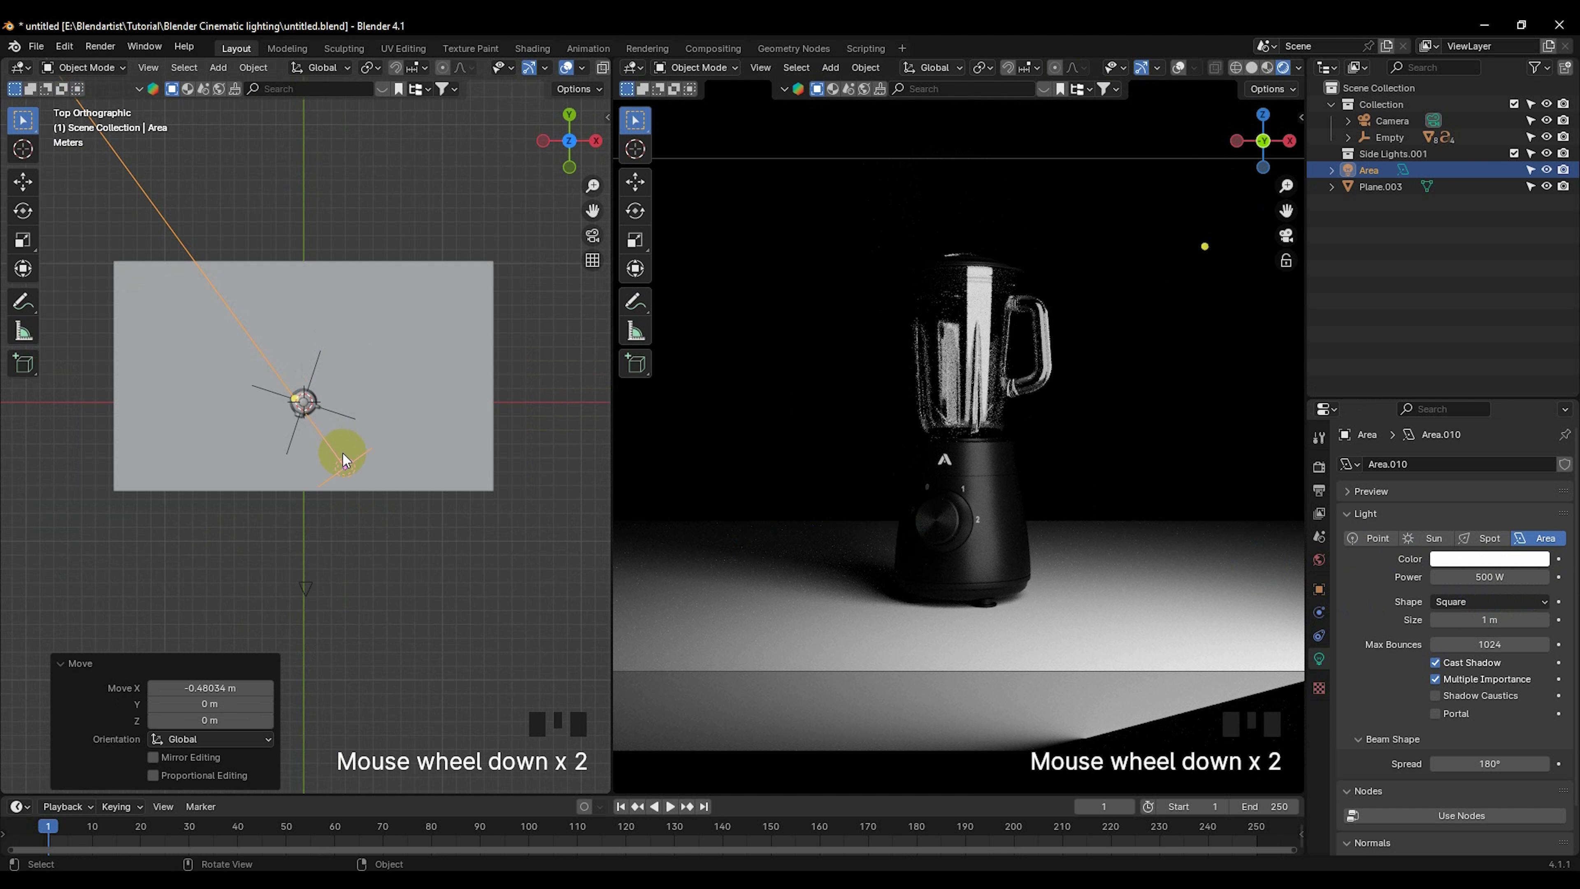
key("shift+d")
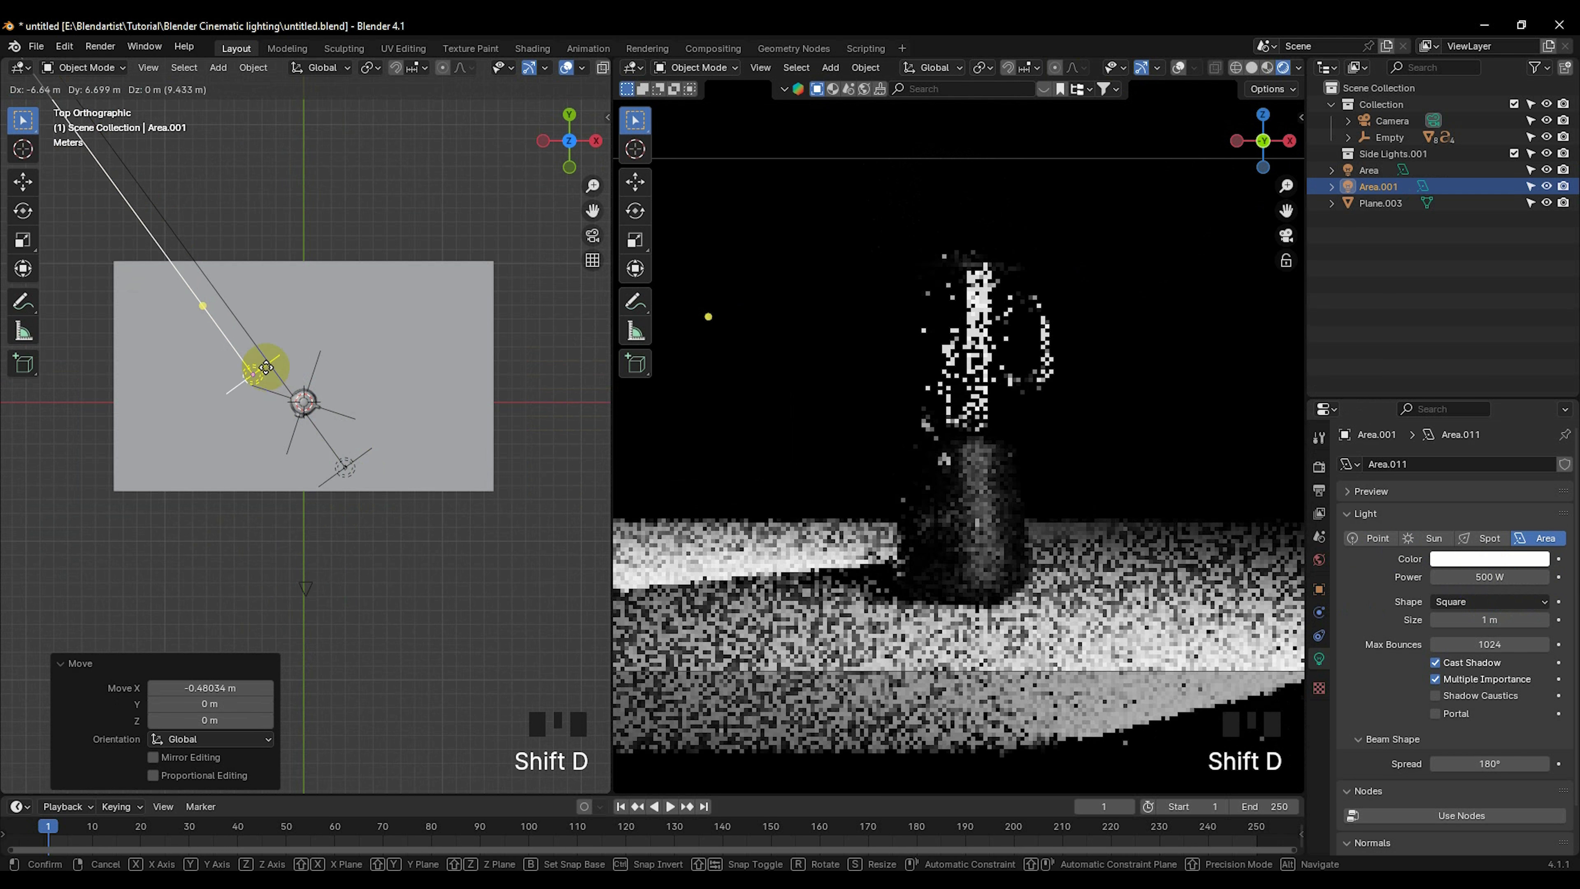
left_click(299, 413)
Step: Rotate the duplicated area light behind the blender 180° about the global Z axis
key("KP_1")
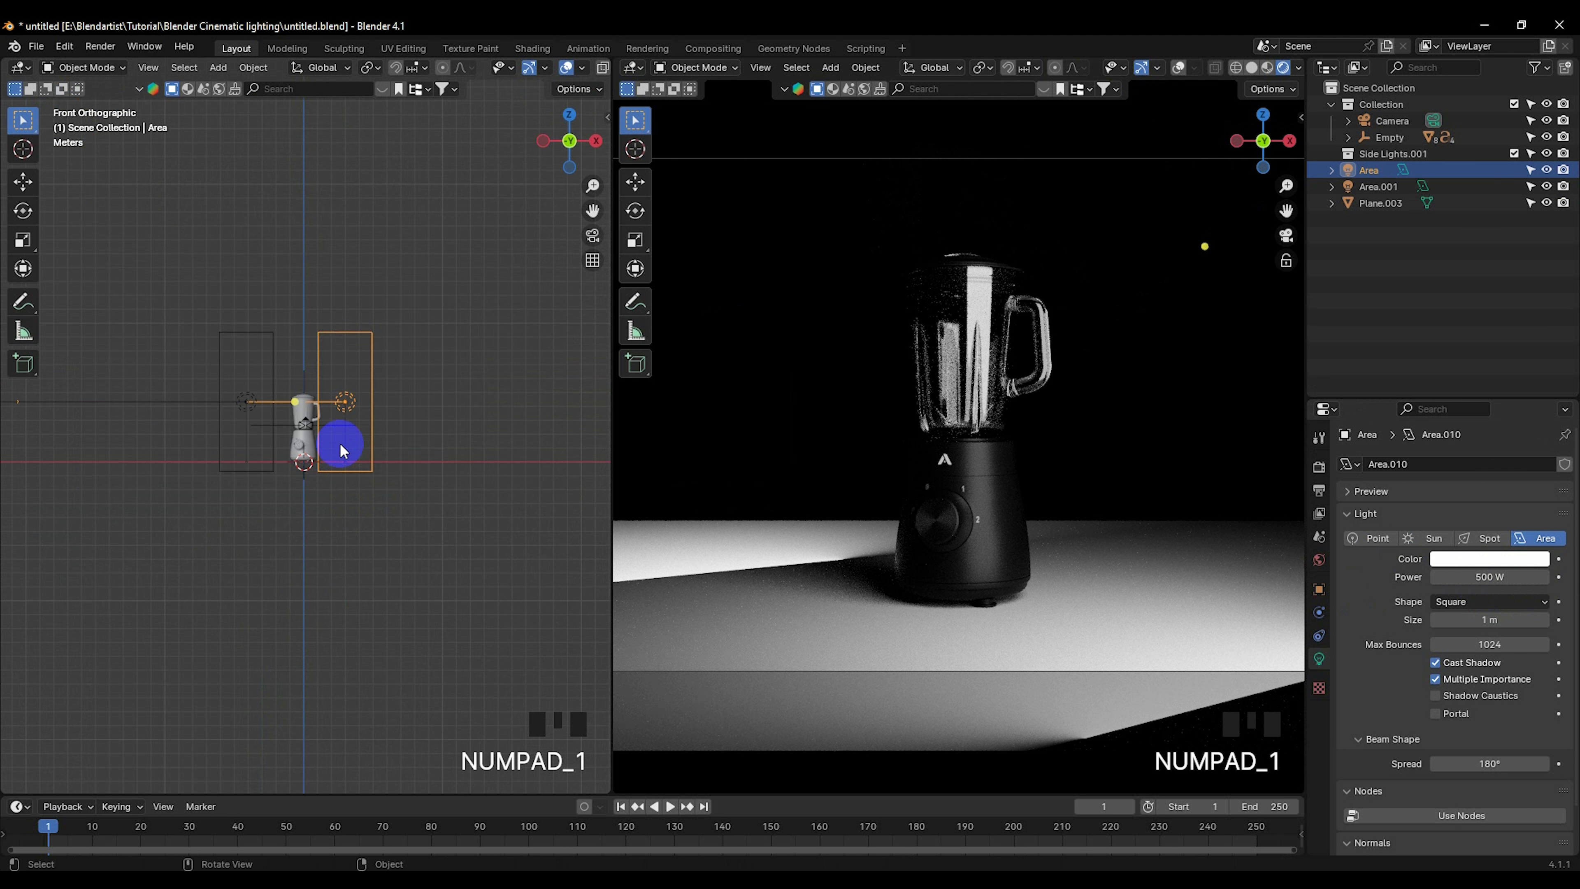
scroll(341, 443, "up", 1)
middle_click_drag(340, 443, 370, 515)
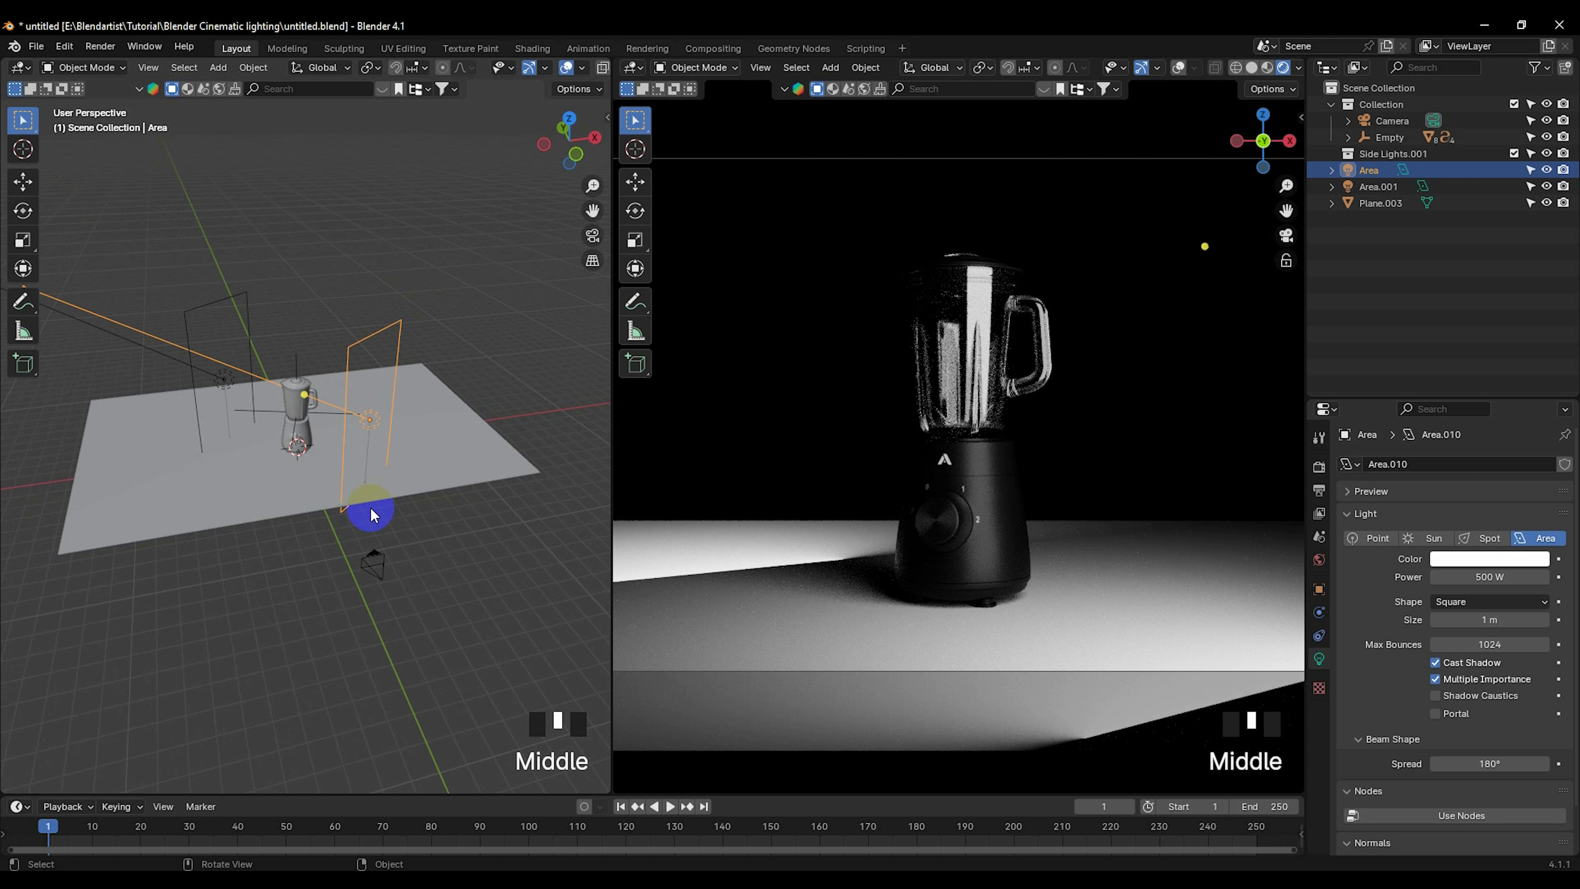
key("KP_7")
left_click(242, 364)
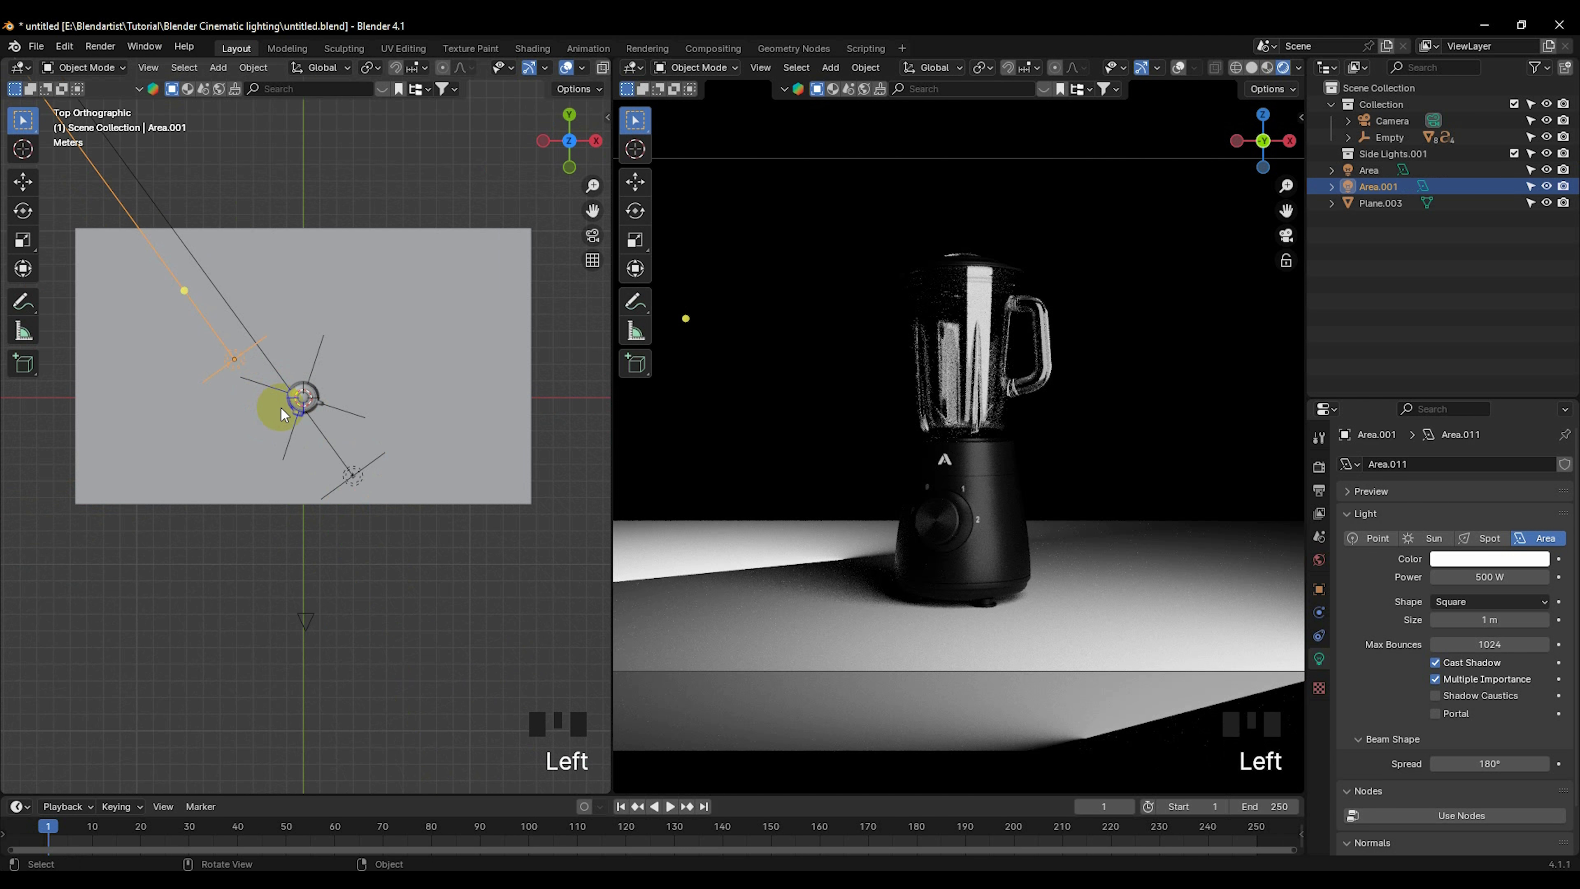
type("r180")
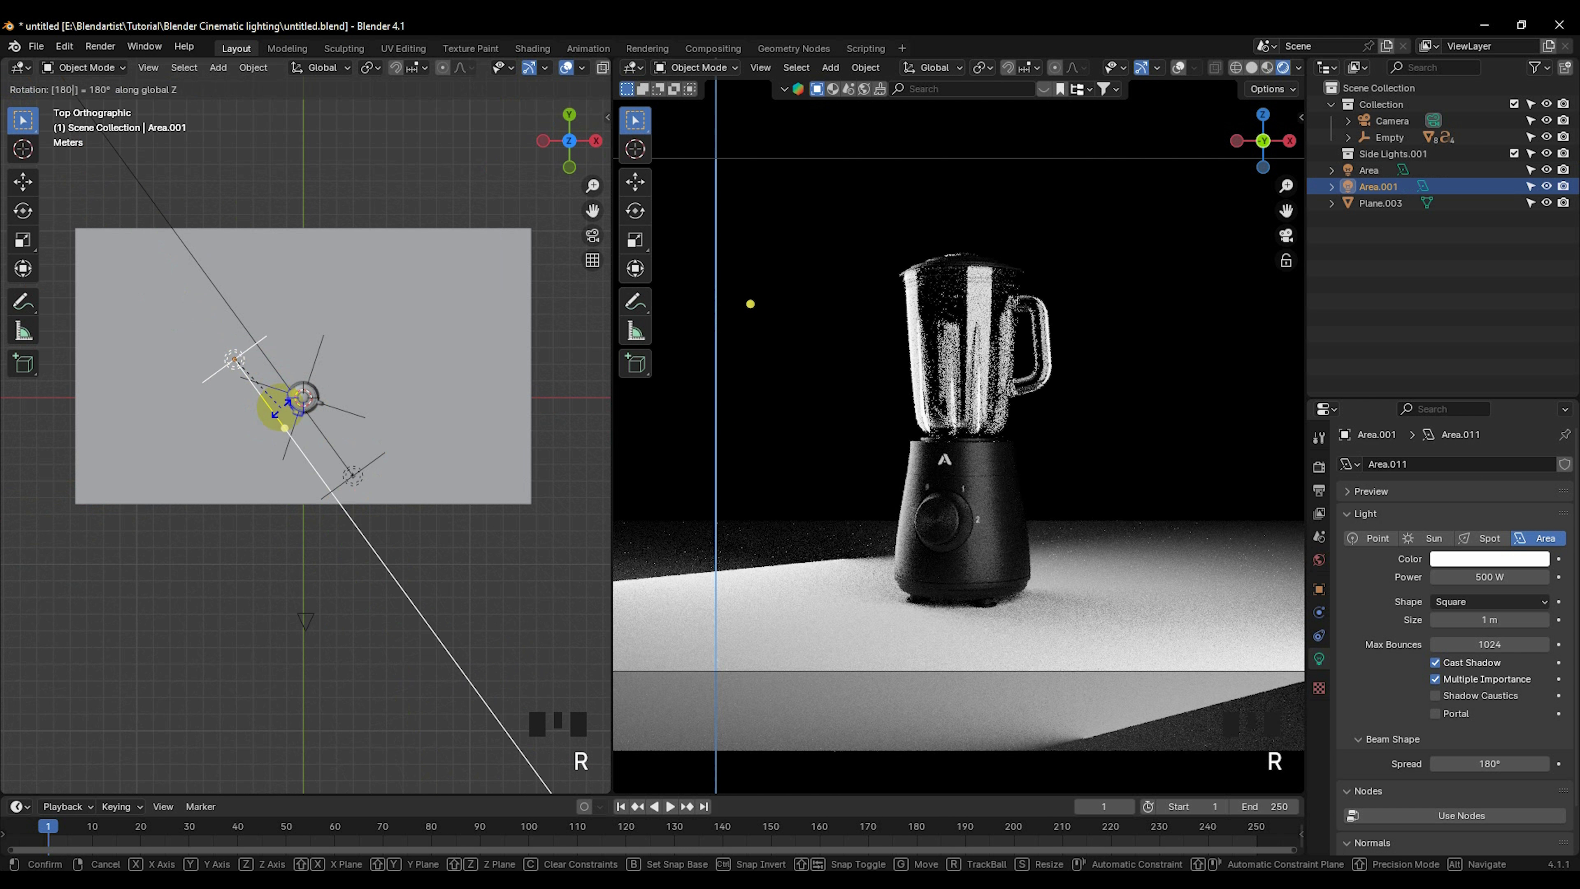
key("Return")
Step: Move the rear area light about 2.23 m further back along Y and set its power to 247.6 W
scroll(264, 351, "up", 2)
middle_click_drag(264, 351, 256, 468, "shift")
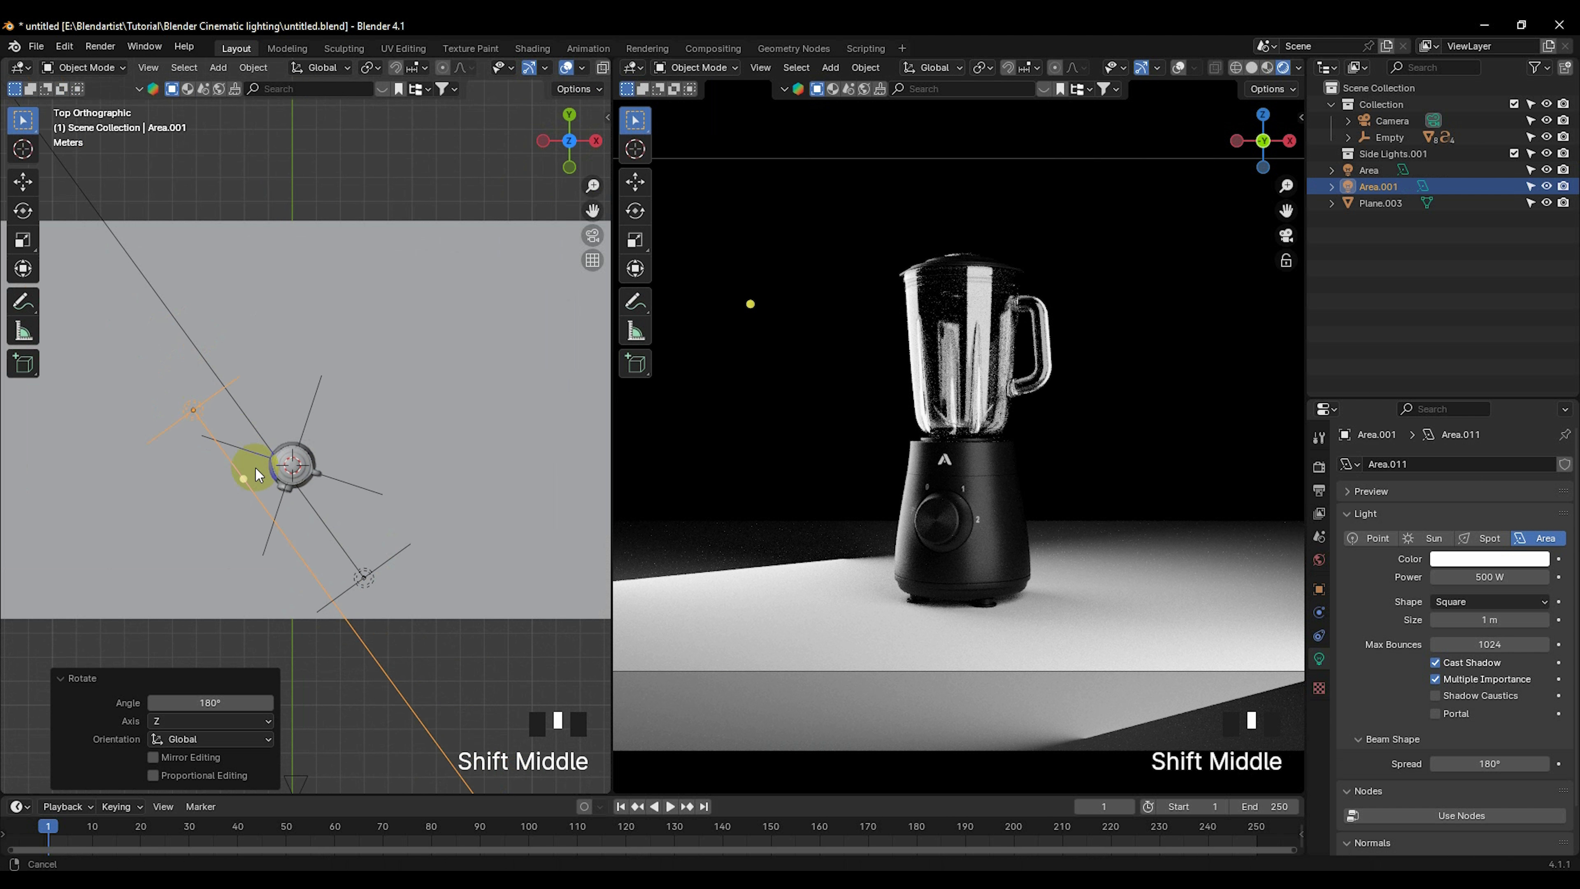
key("g")
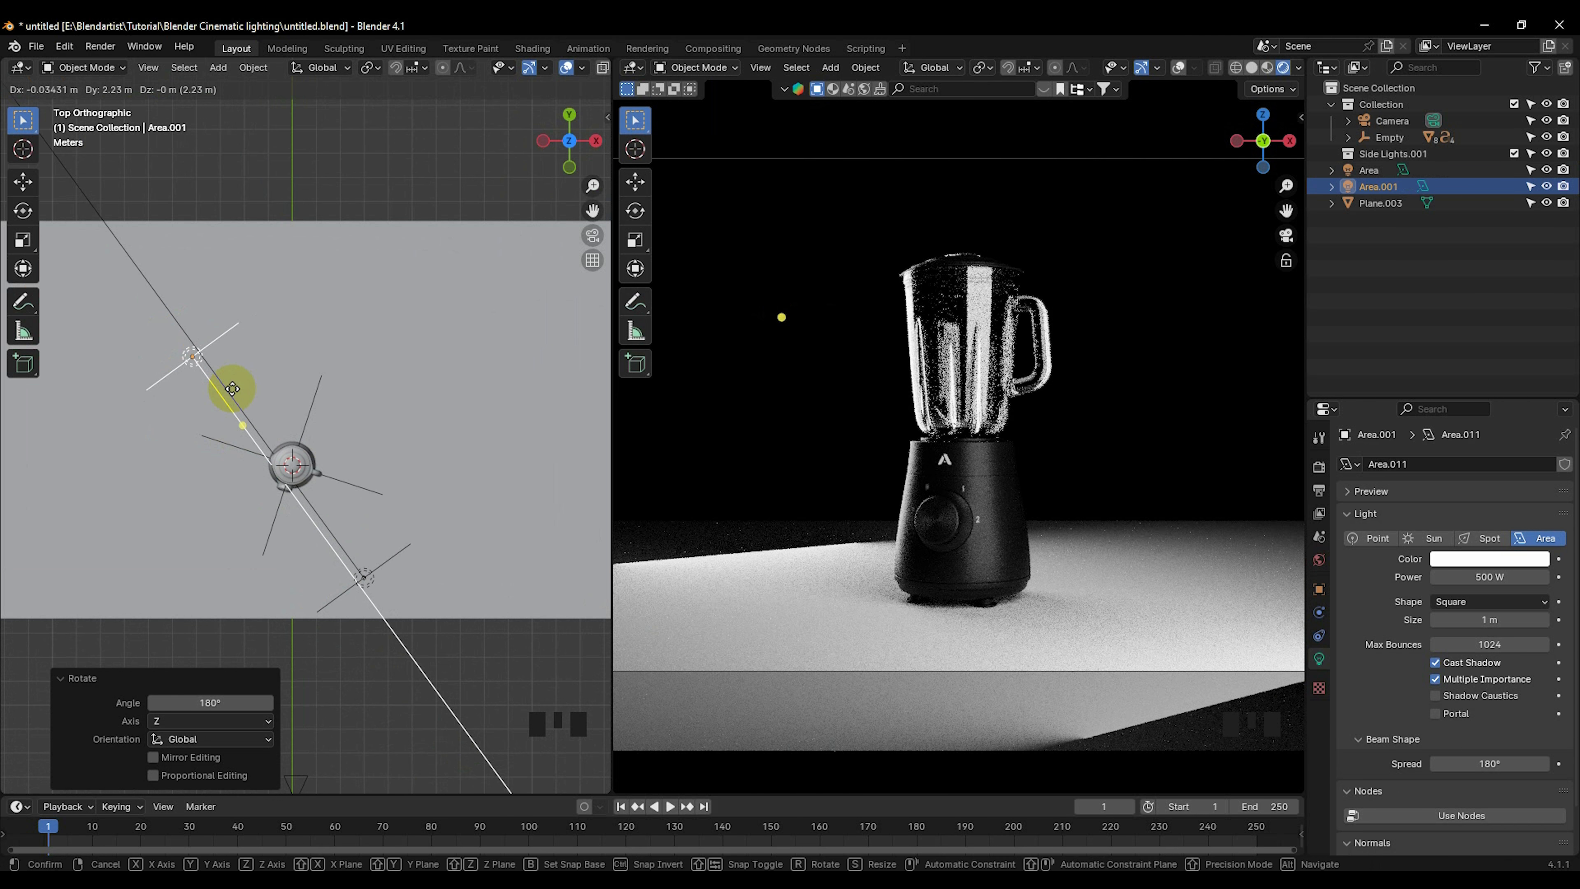
left_click(232, 388)
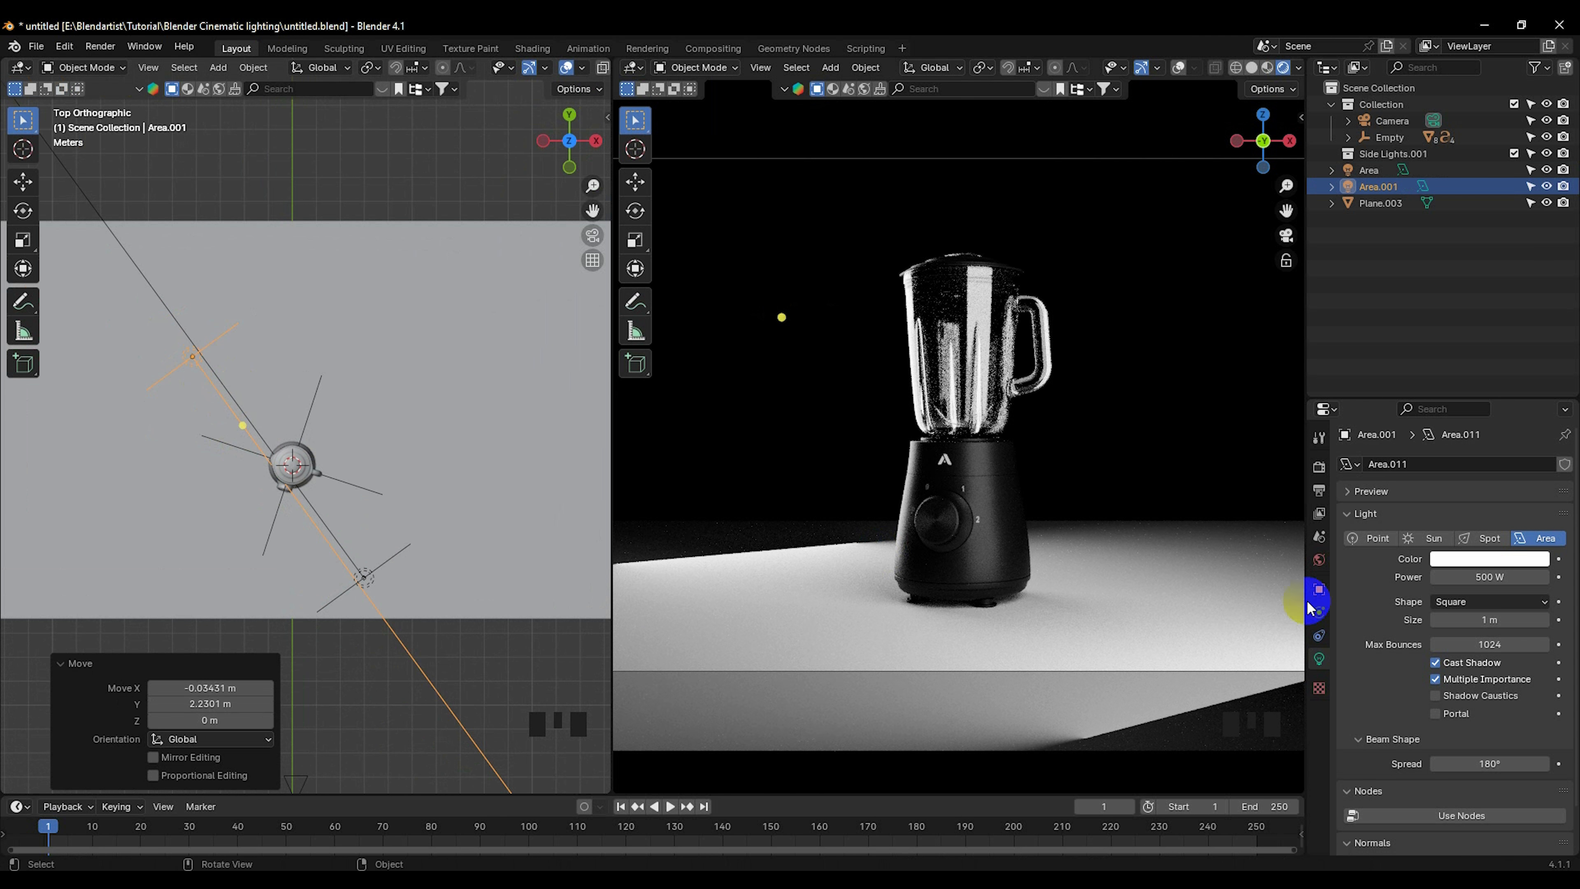
left_click_drag(1489, 577, 690, 650)
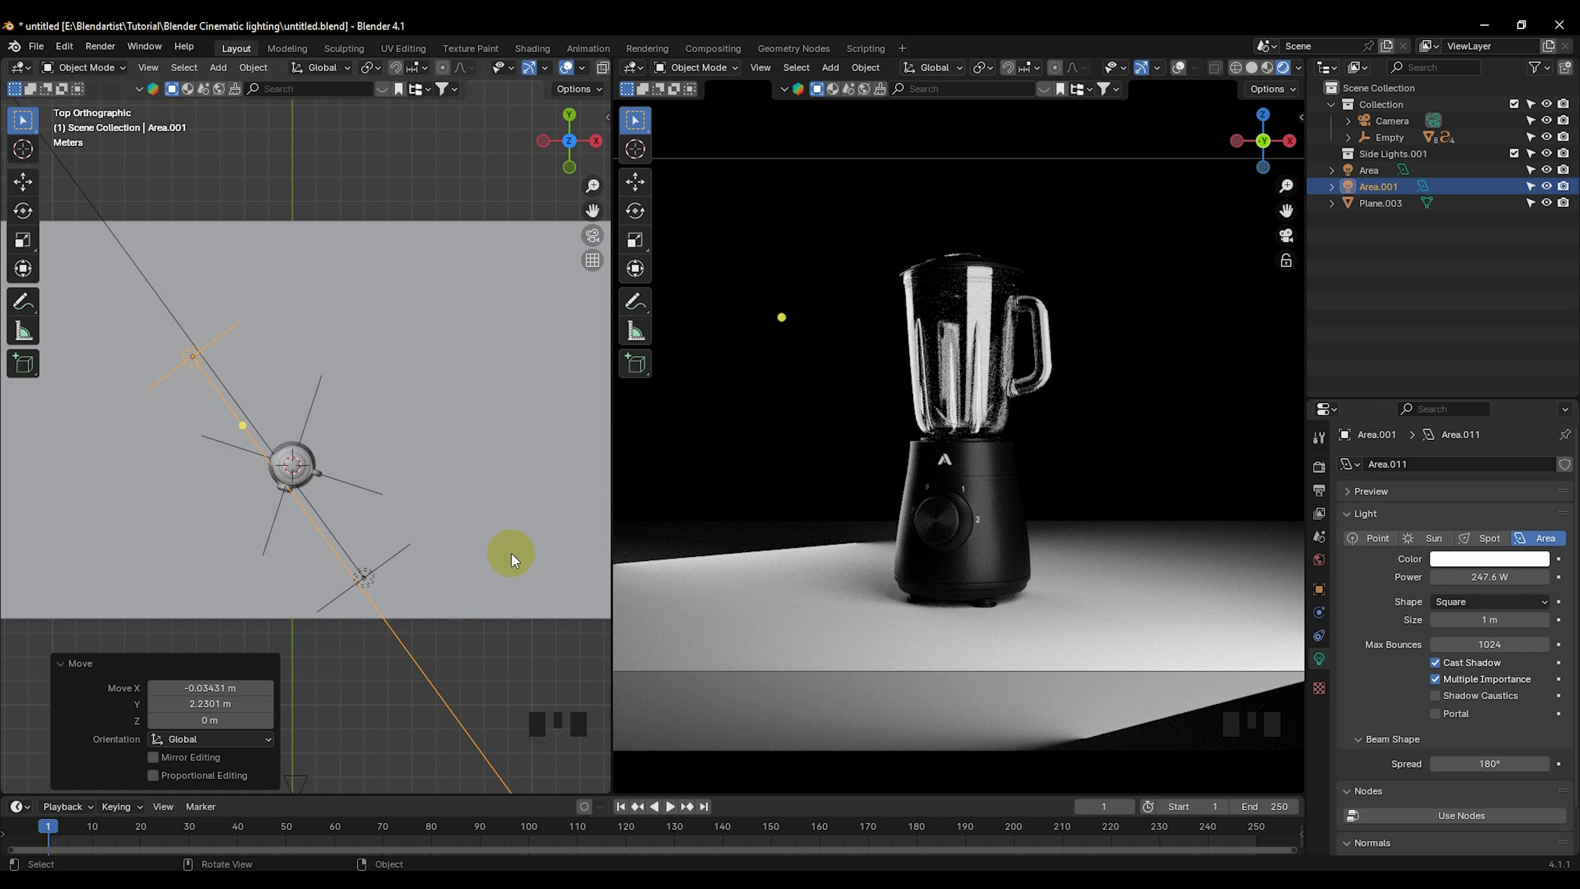
Step: Move the front area light about 1.61 m in X and 0.75 m in Y, and rotate it about -12.8° to face the blender
left_click(376, 577)
key("g")
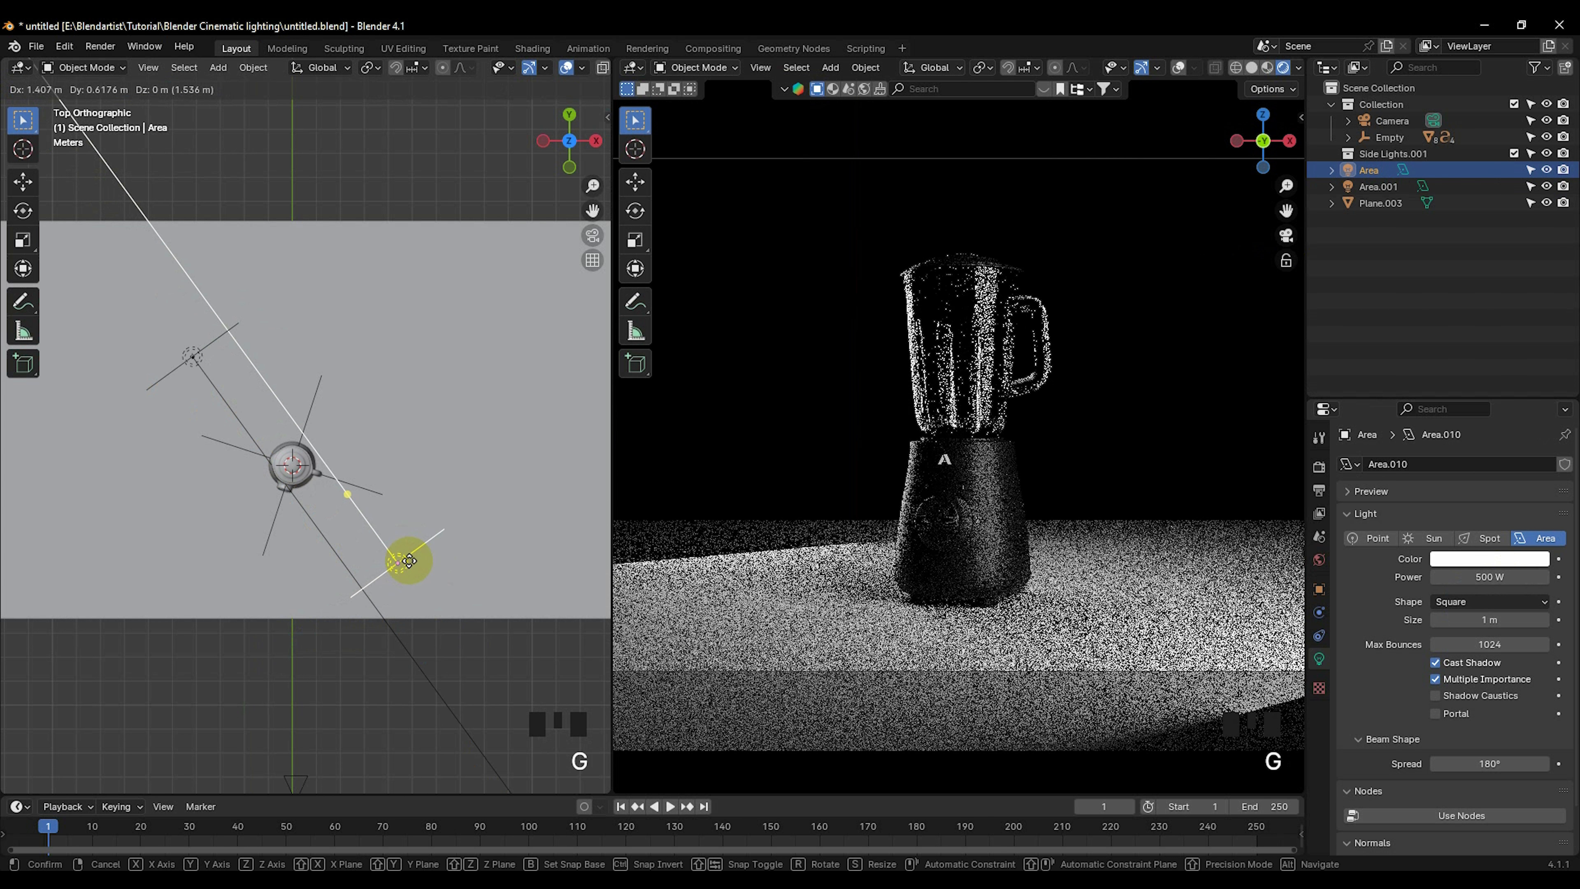
left_click(421, 557)
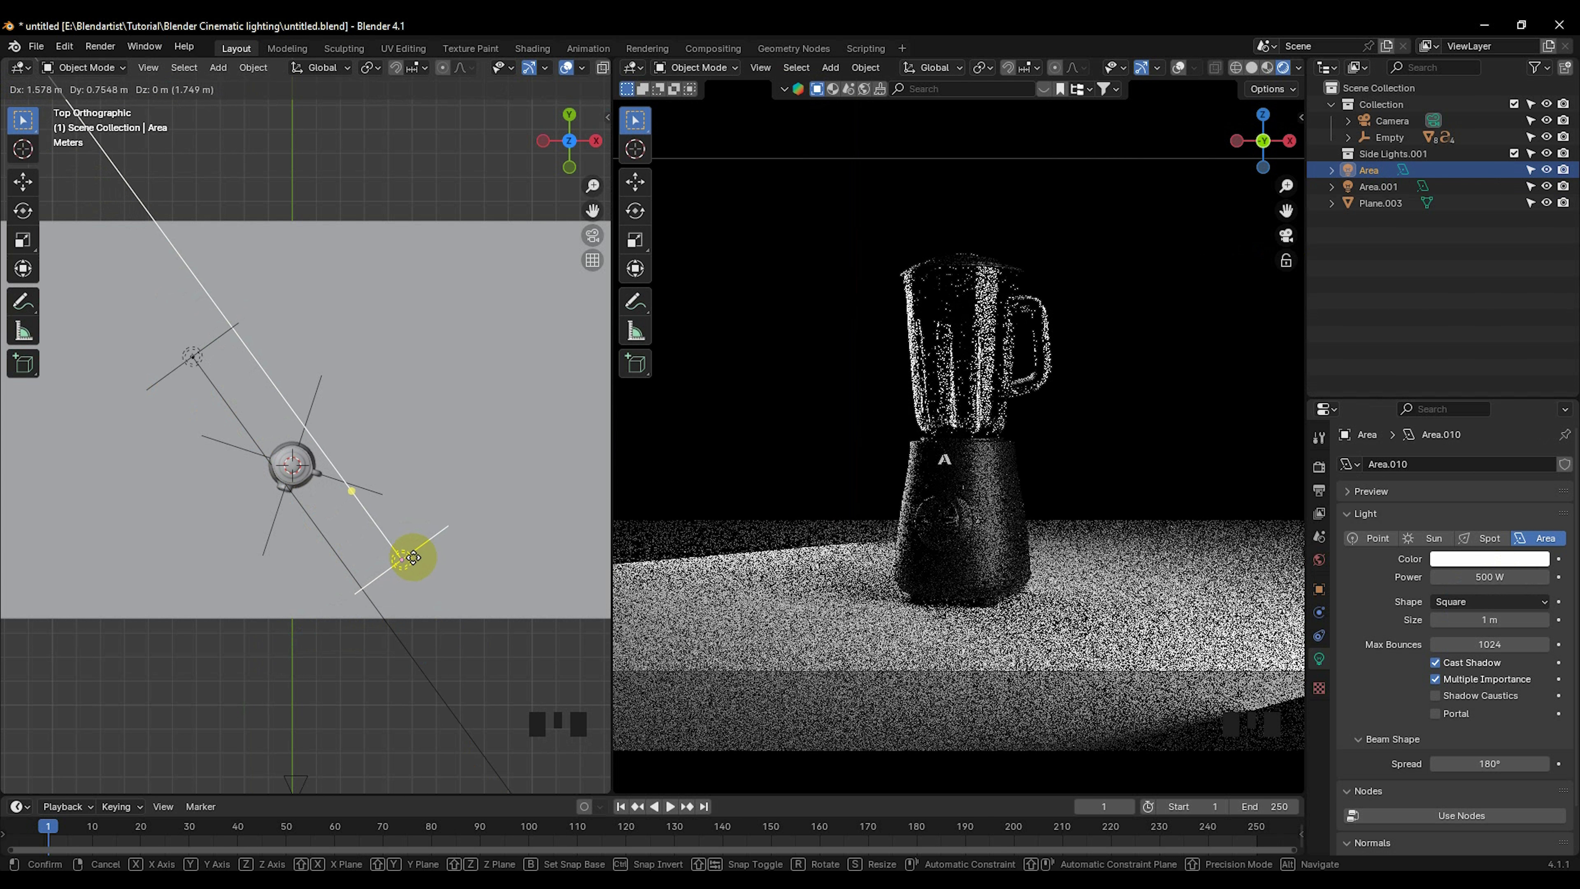
key("r")
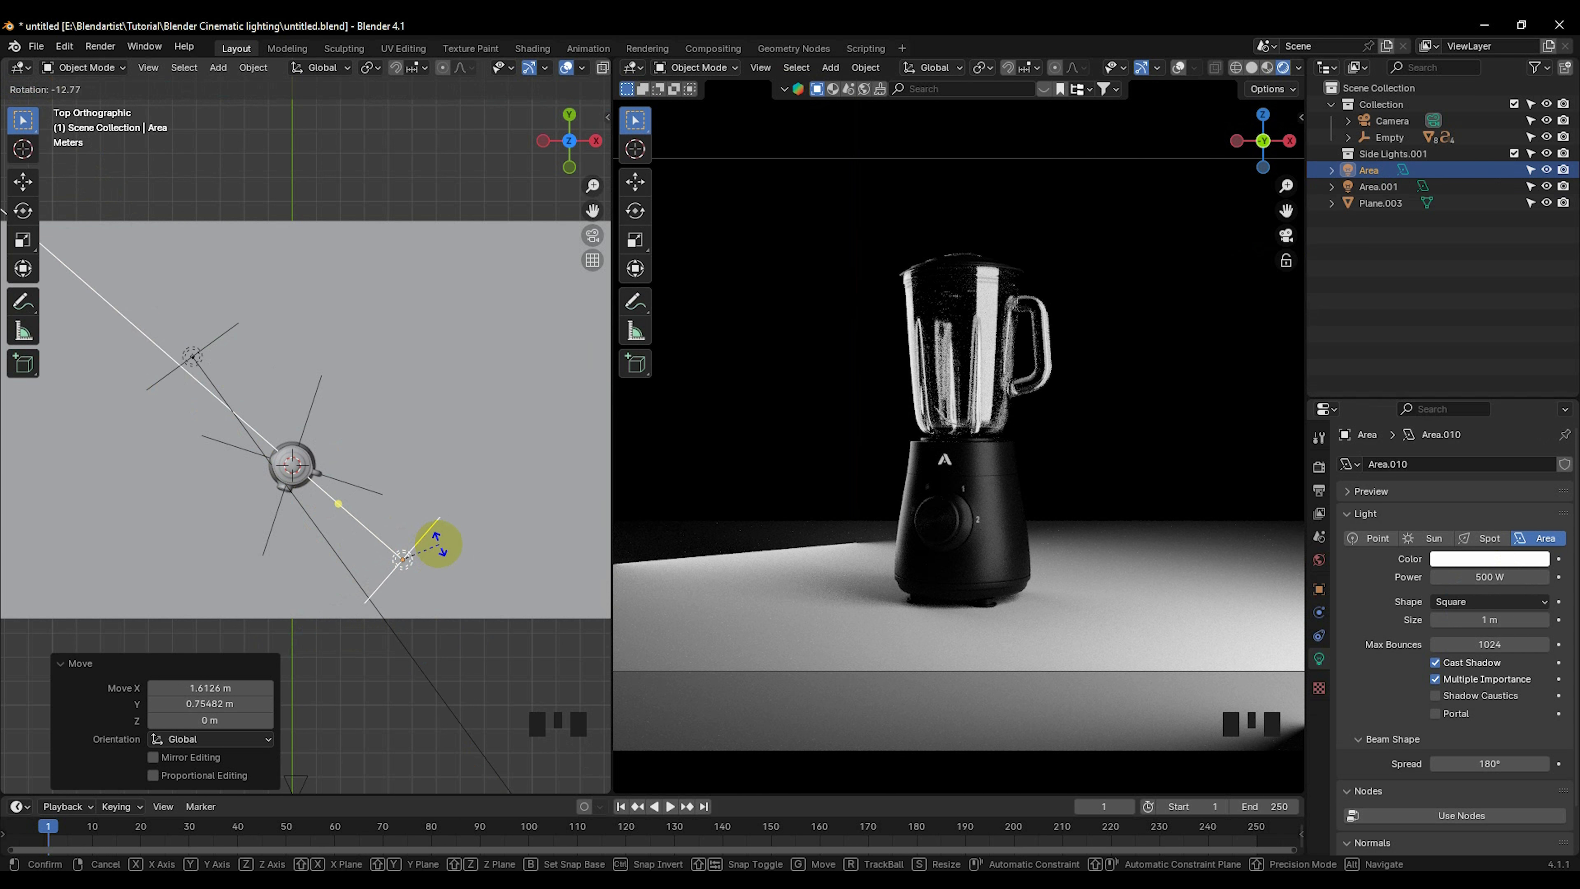
left_click(436, 548)
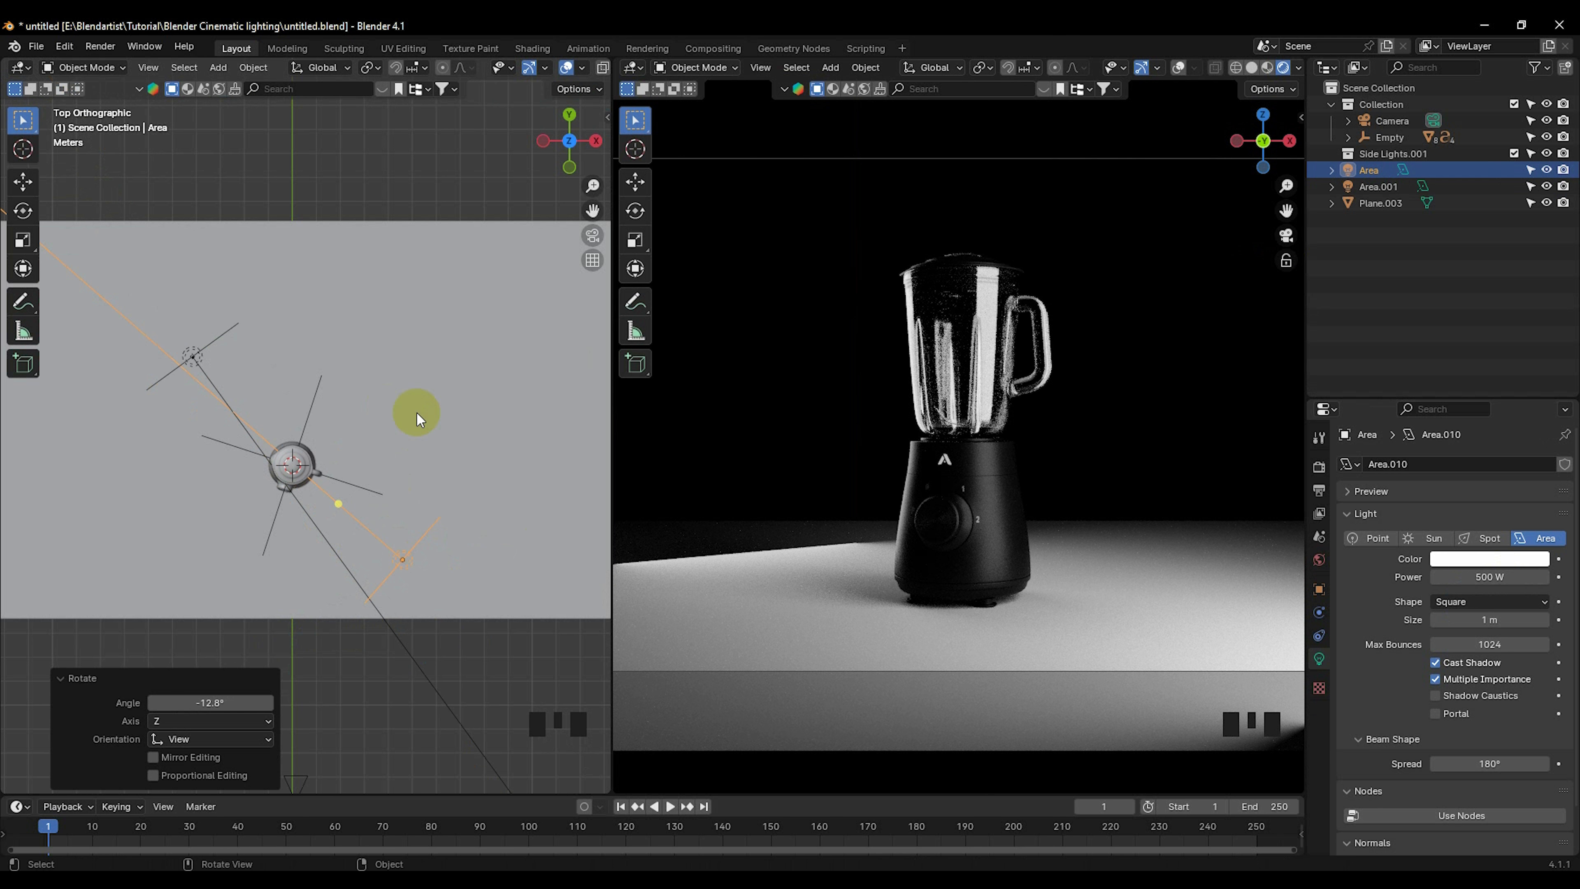
Step: Scale the rear area light by 0.797 along its local X axis and move it about 0.79 m in X and -1.24 m in Y
left_click(187, 355)
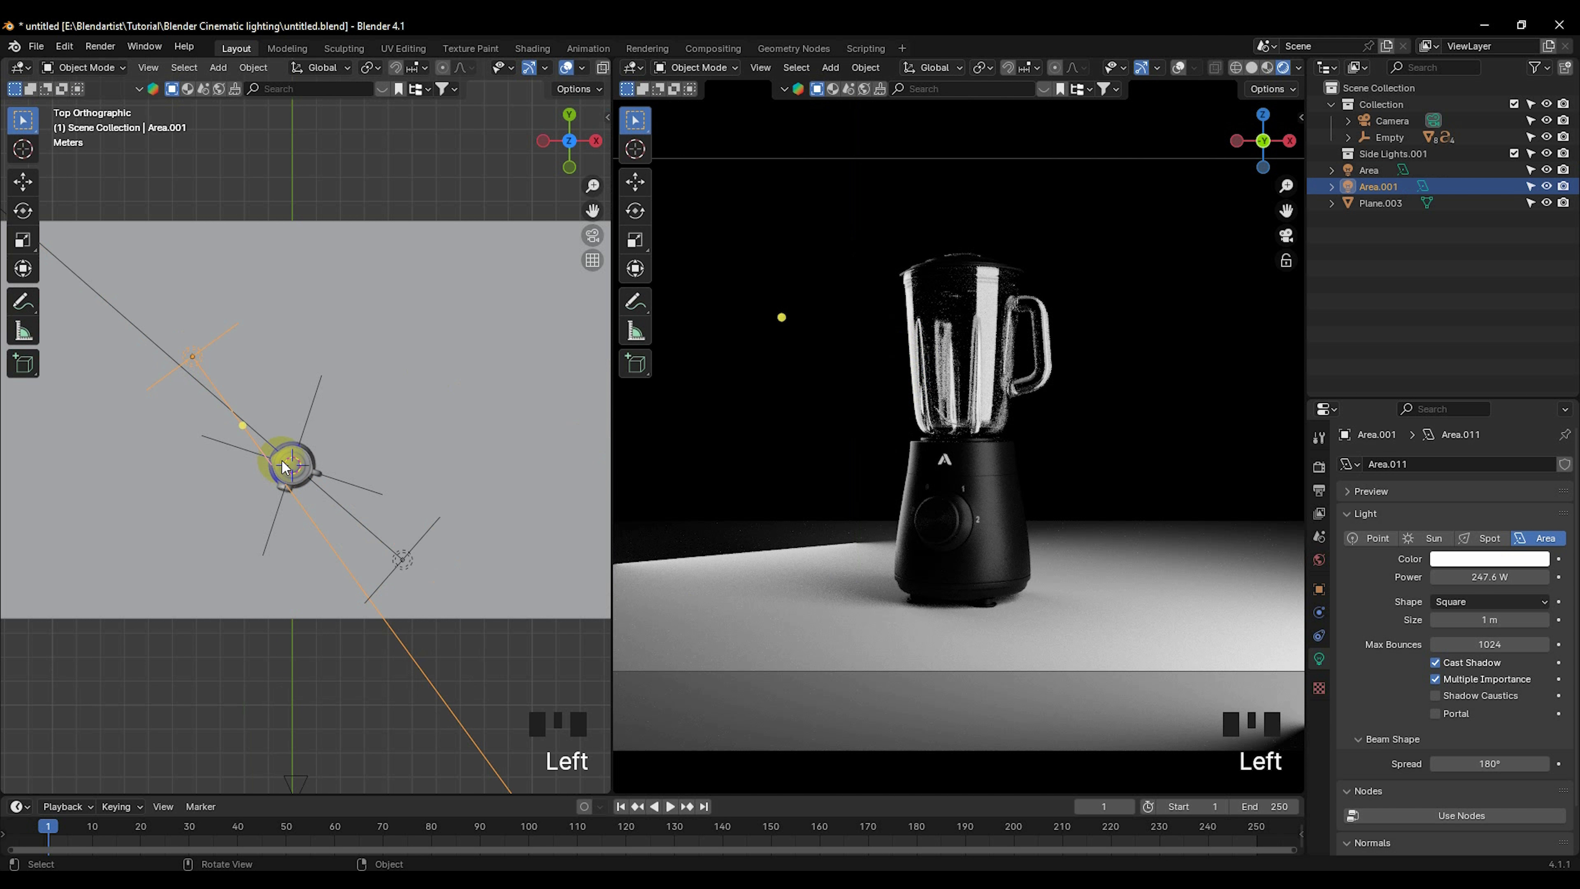
left_click_drag(283, 466, 287, 462)
key("s")
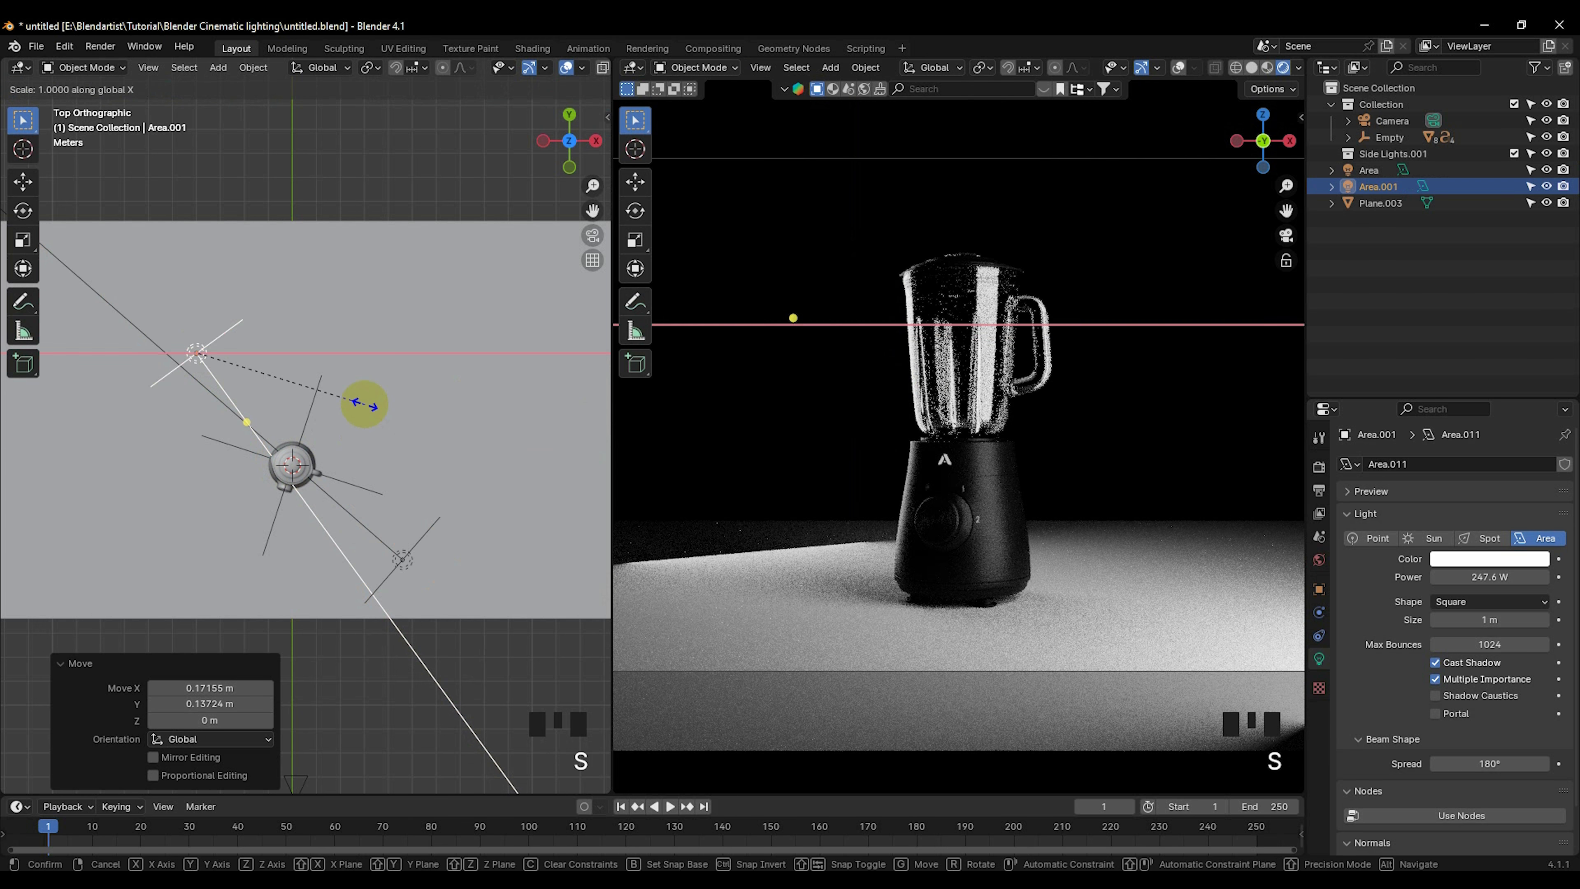
key("x")
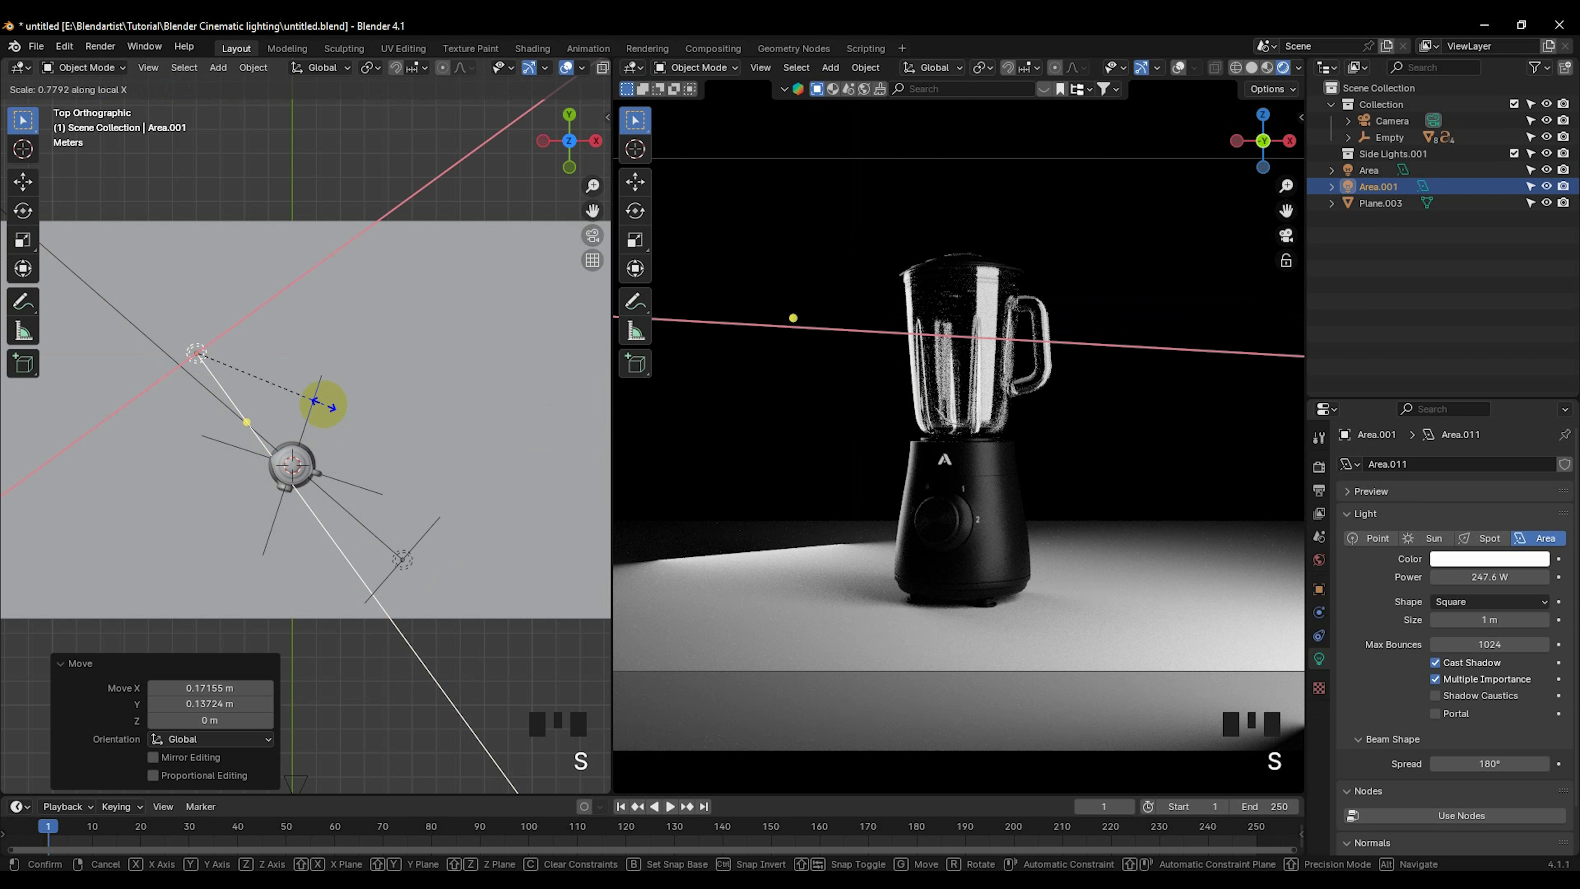
left_click(326, 406)
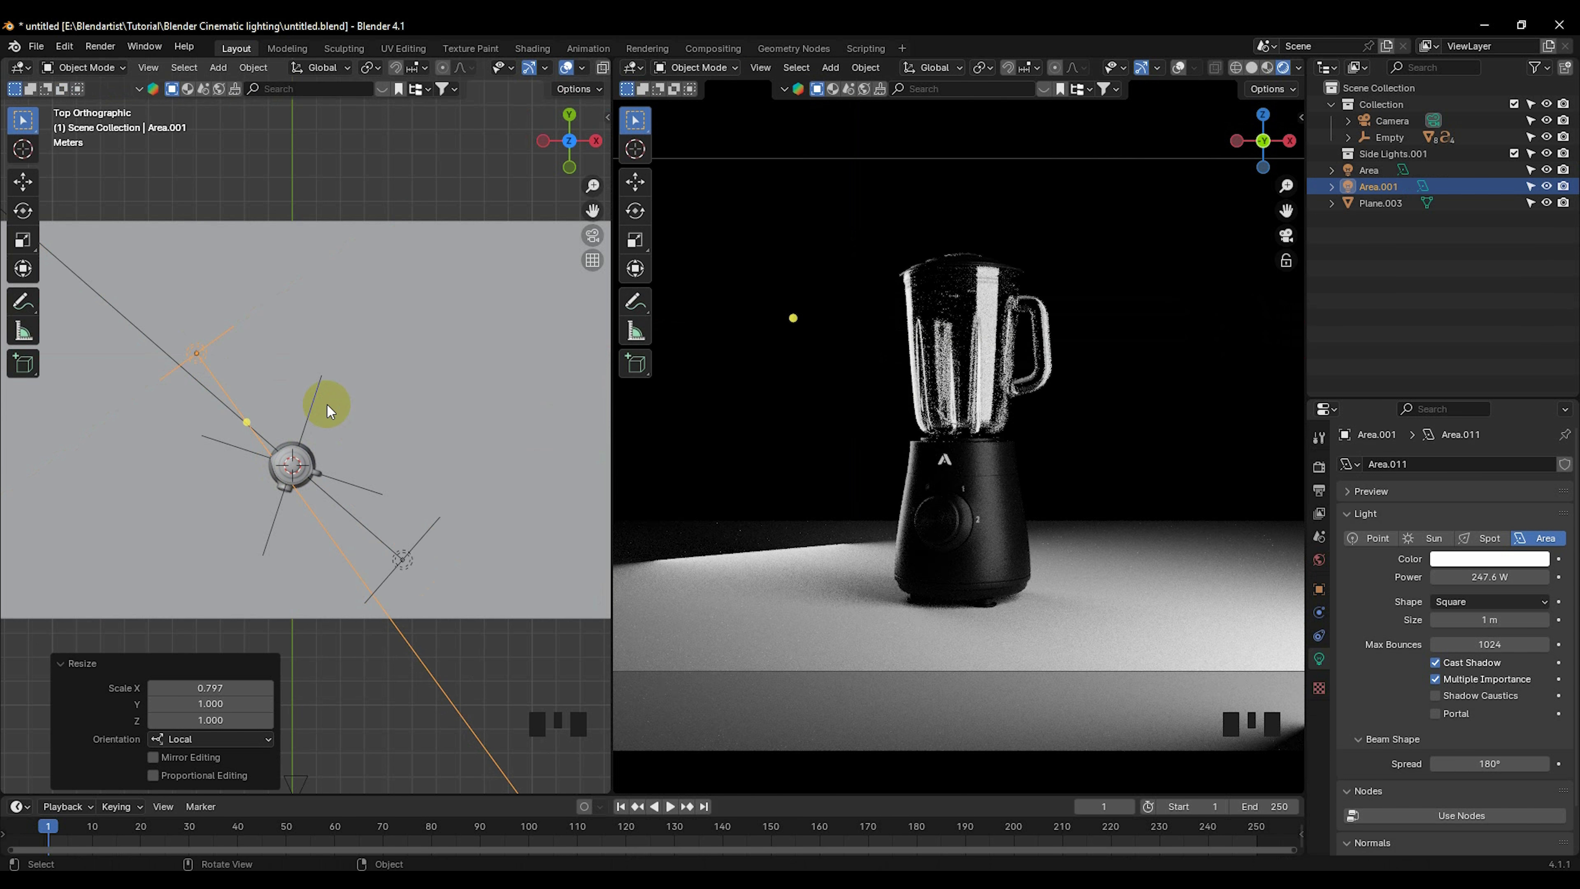
key("g")
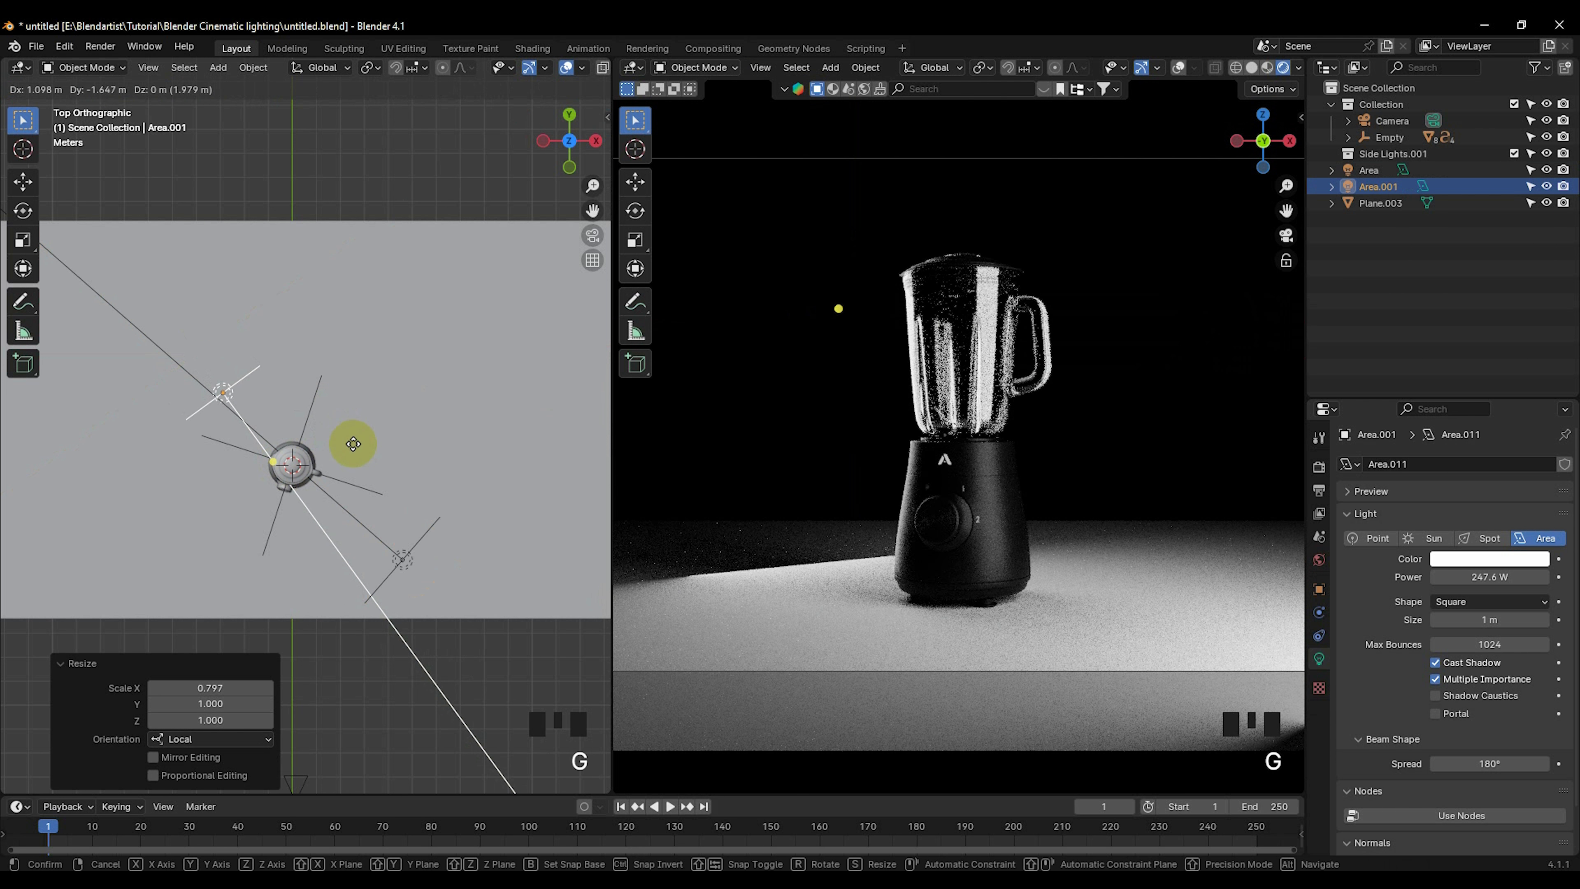
left_click(346, 437)
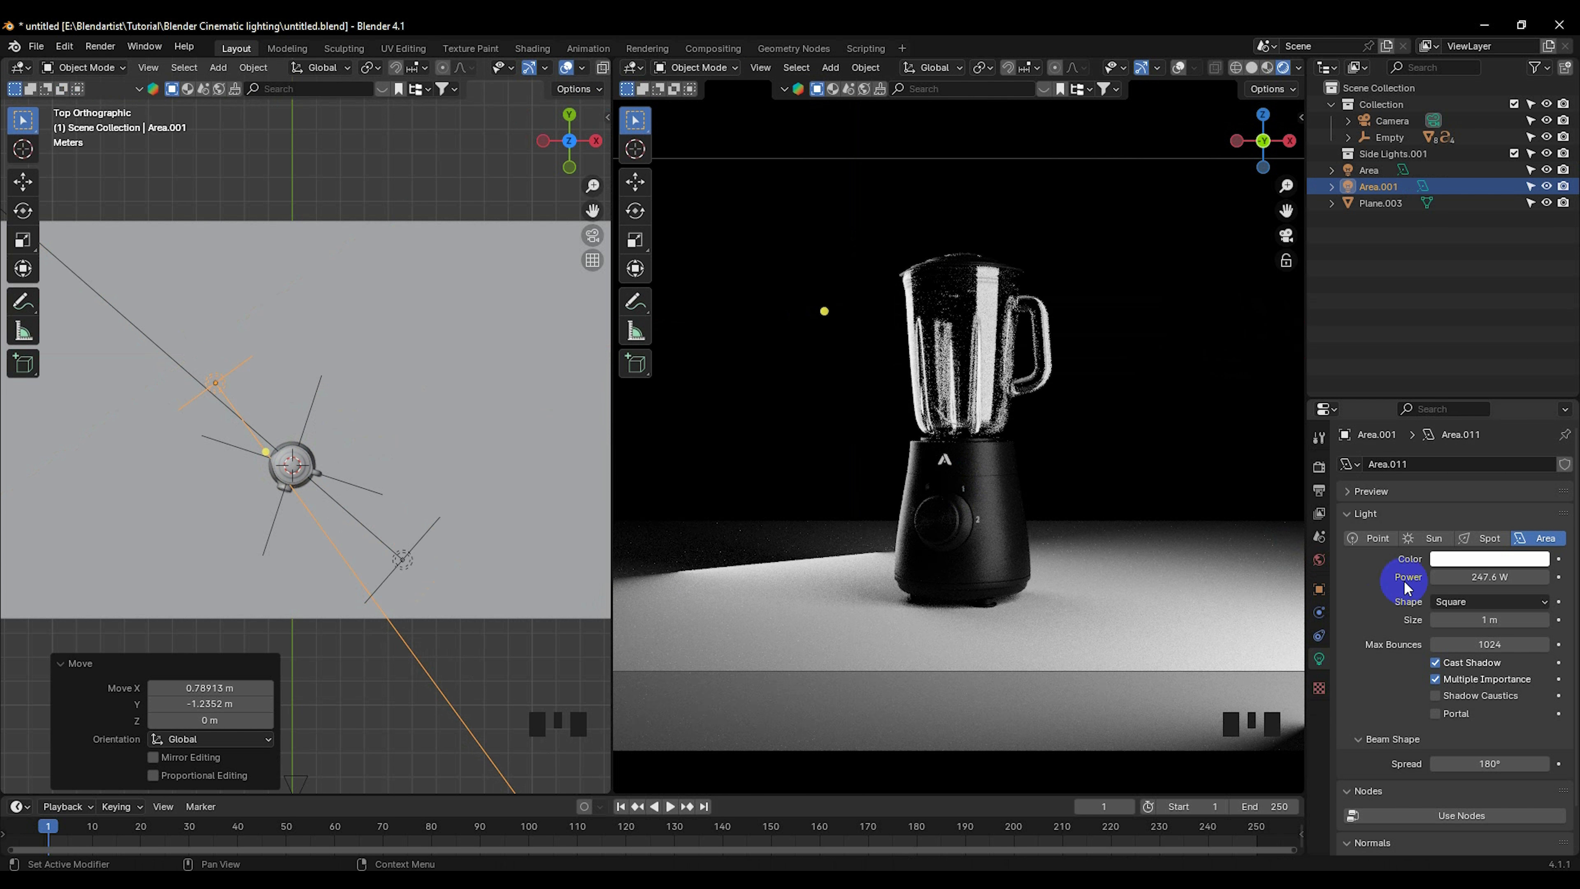
Step: Set the rear area light's power to 220.5 W and the front area light's power to 405.9 W
left_click_drag(1485, 569, 1260, 552)
left_click(417, 550)
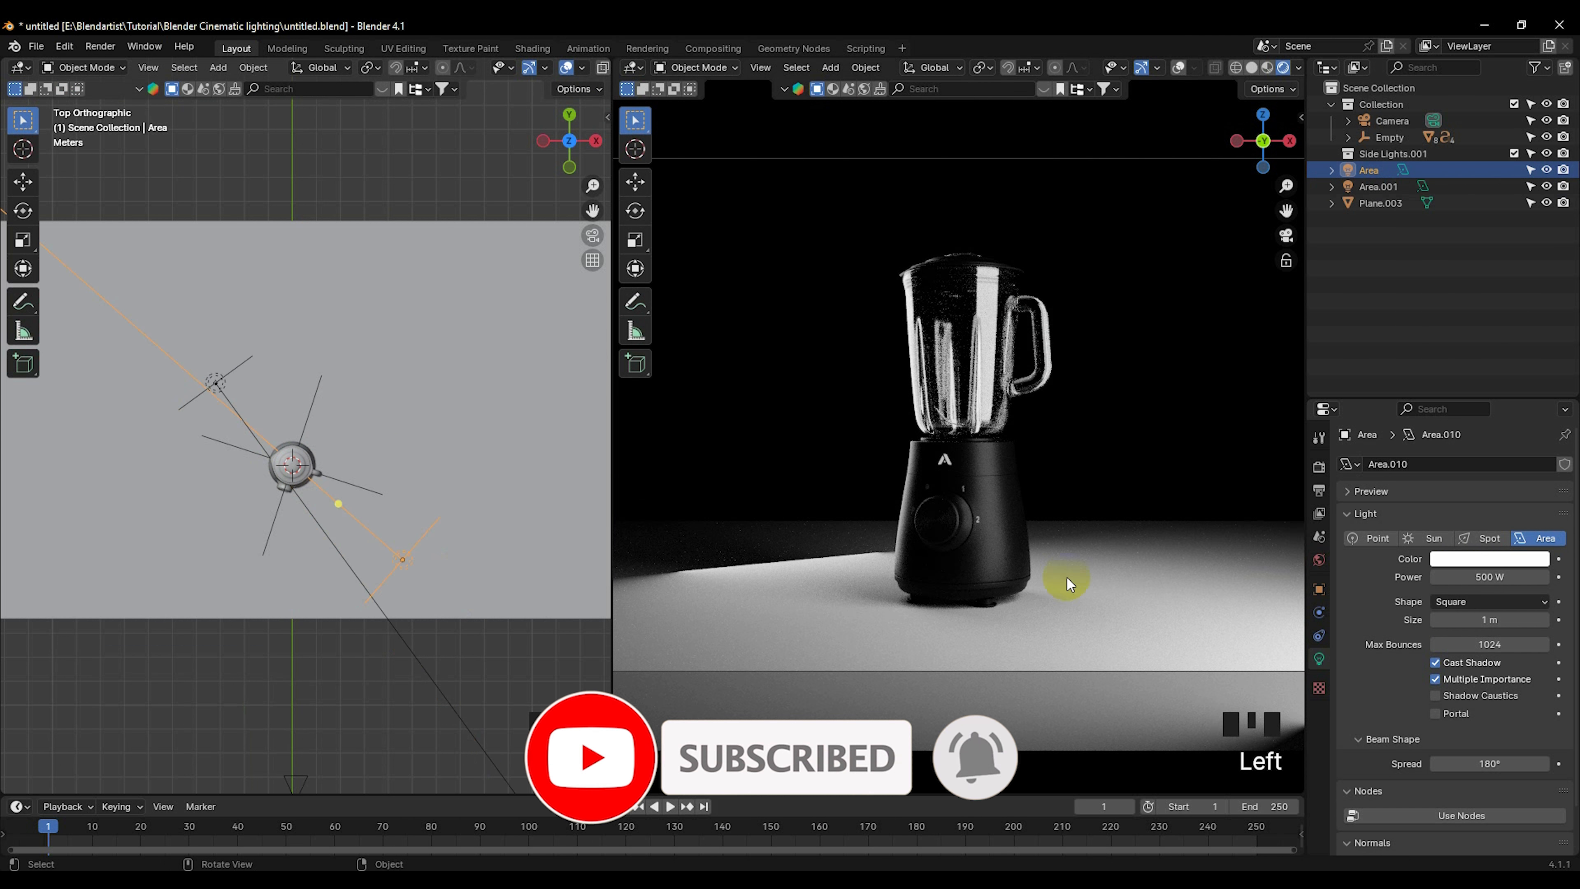
left_click_drag(1488, 577, 707, 600)
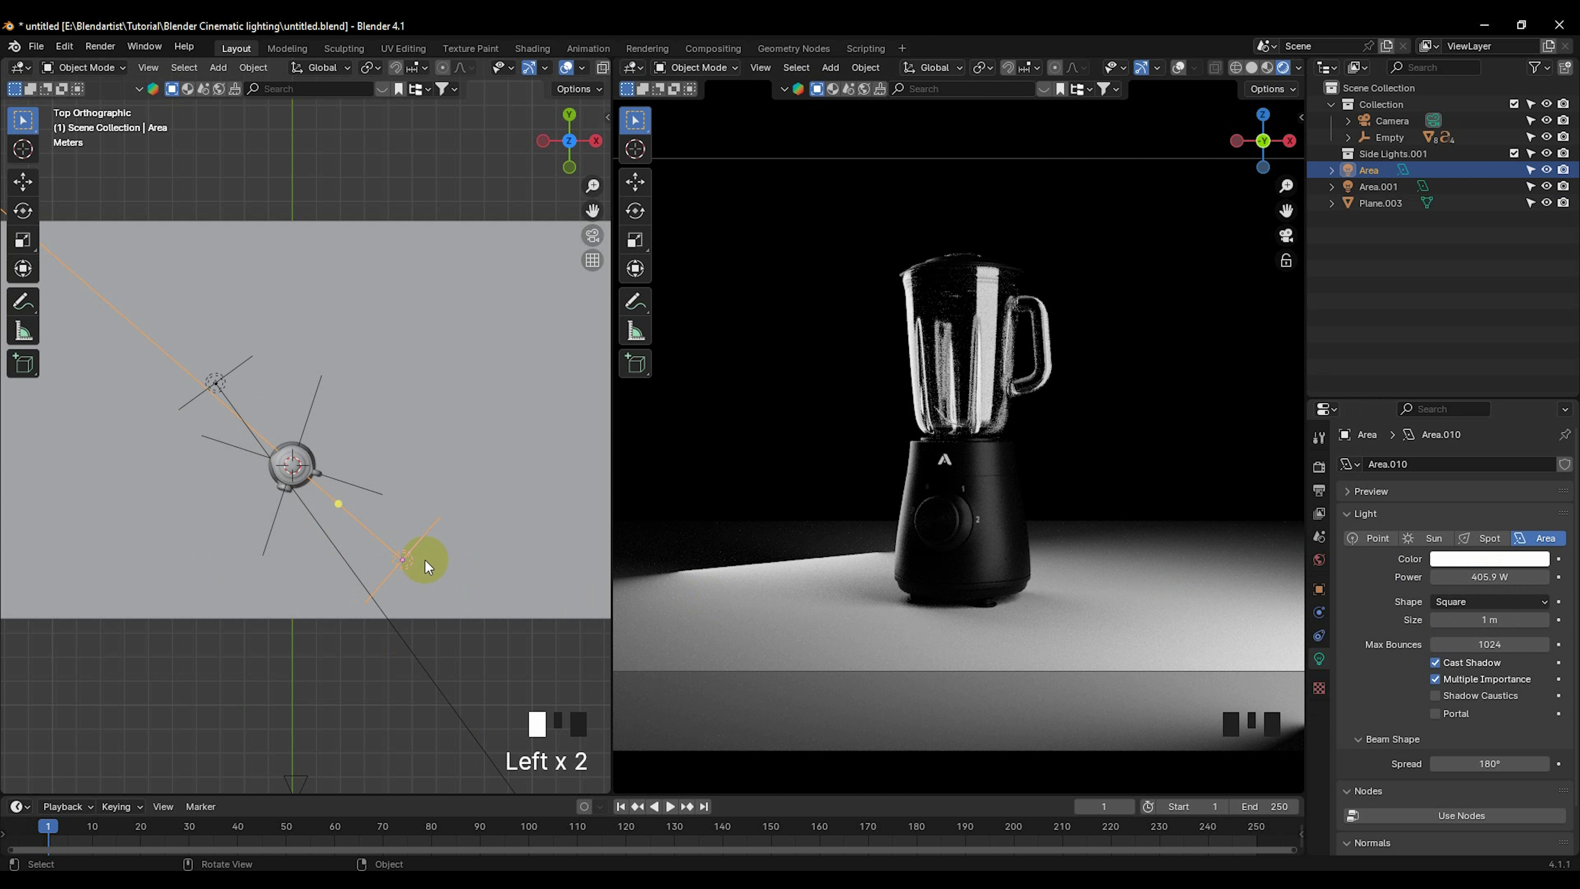
Step: Rotate the rear area light about -9.86° in the top view to aim it at the blender
left_click(219, 384)
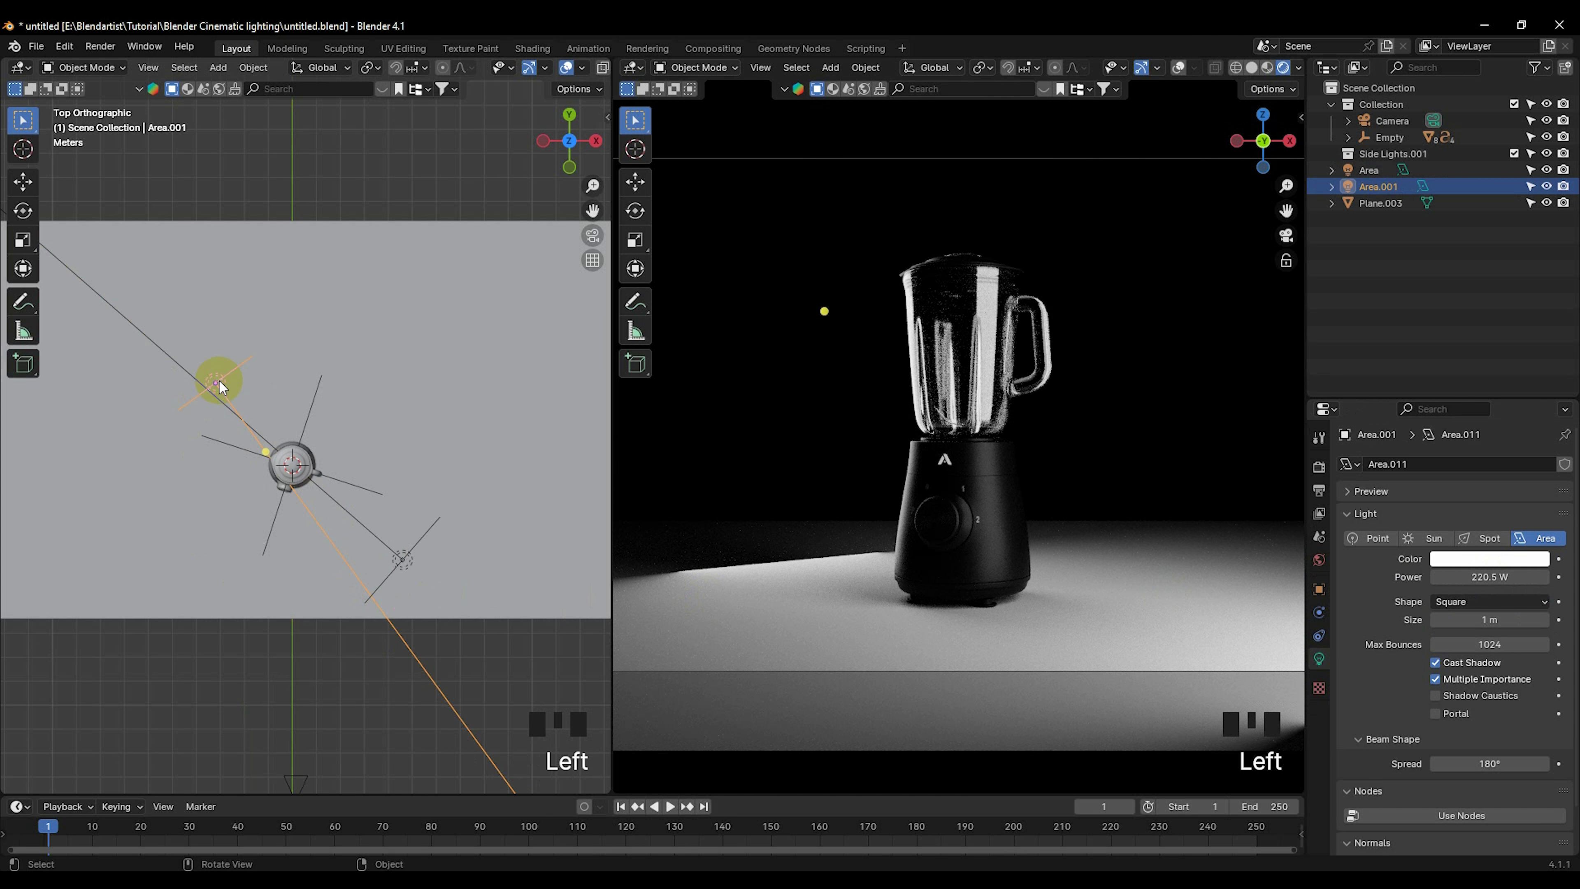
key("r")
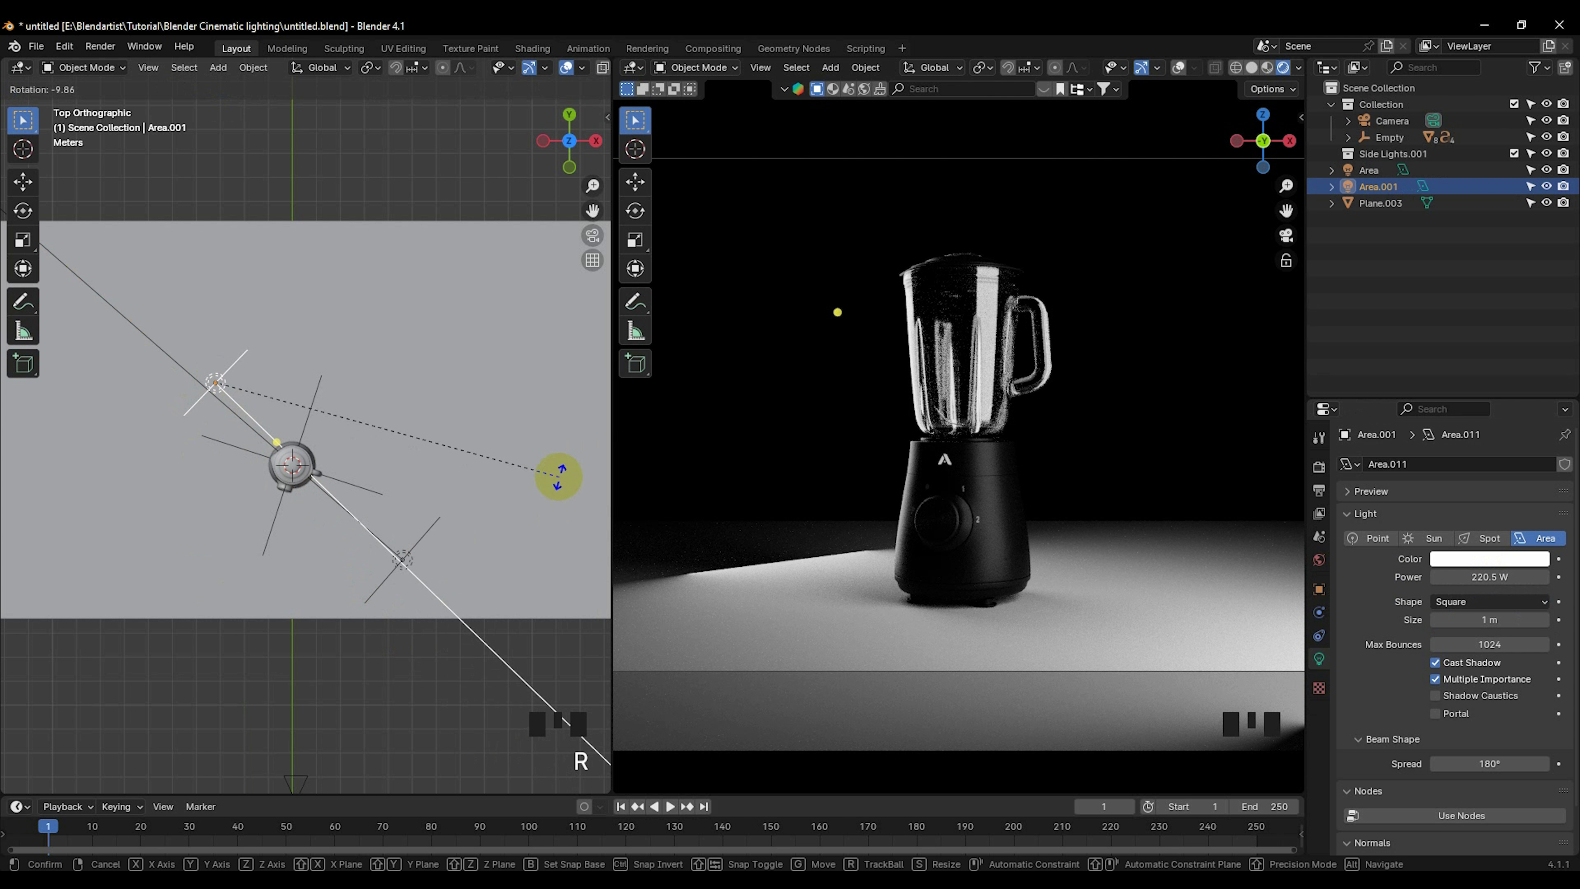
left_click(558, 475)
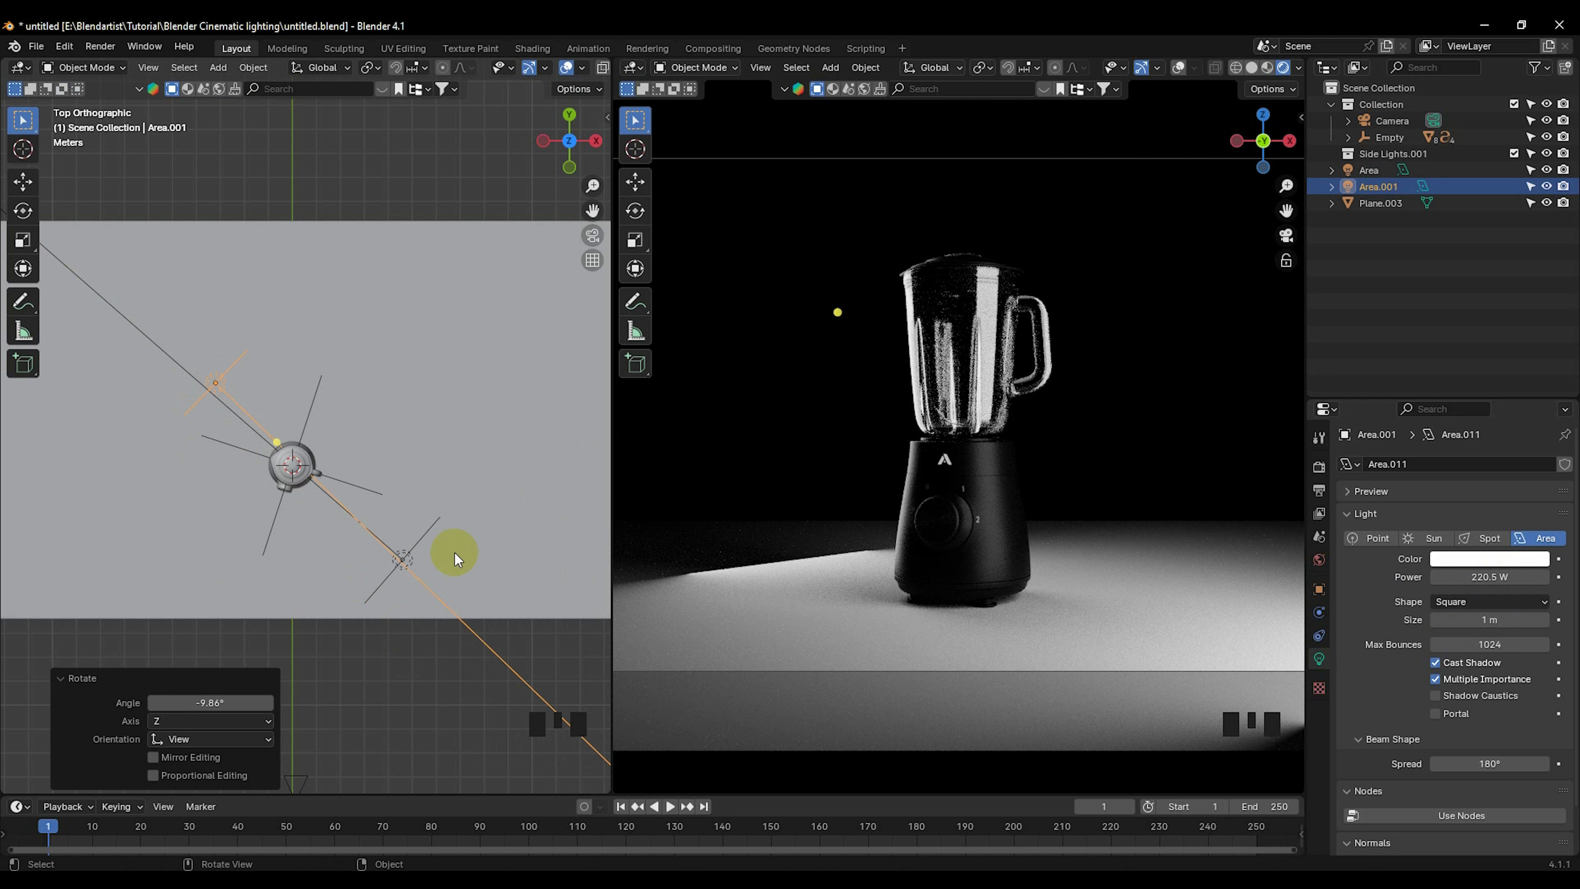
Step: Duplicate the front area light, offset the copy about -8.42 m in X and -1.72 m in Y, and rotate it 75.7° towards the blender
left_click(442, 558)
left_click(418, 557)
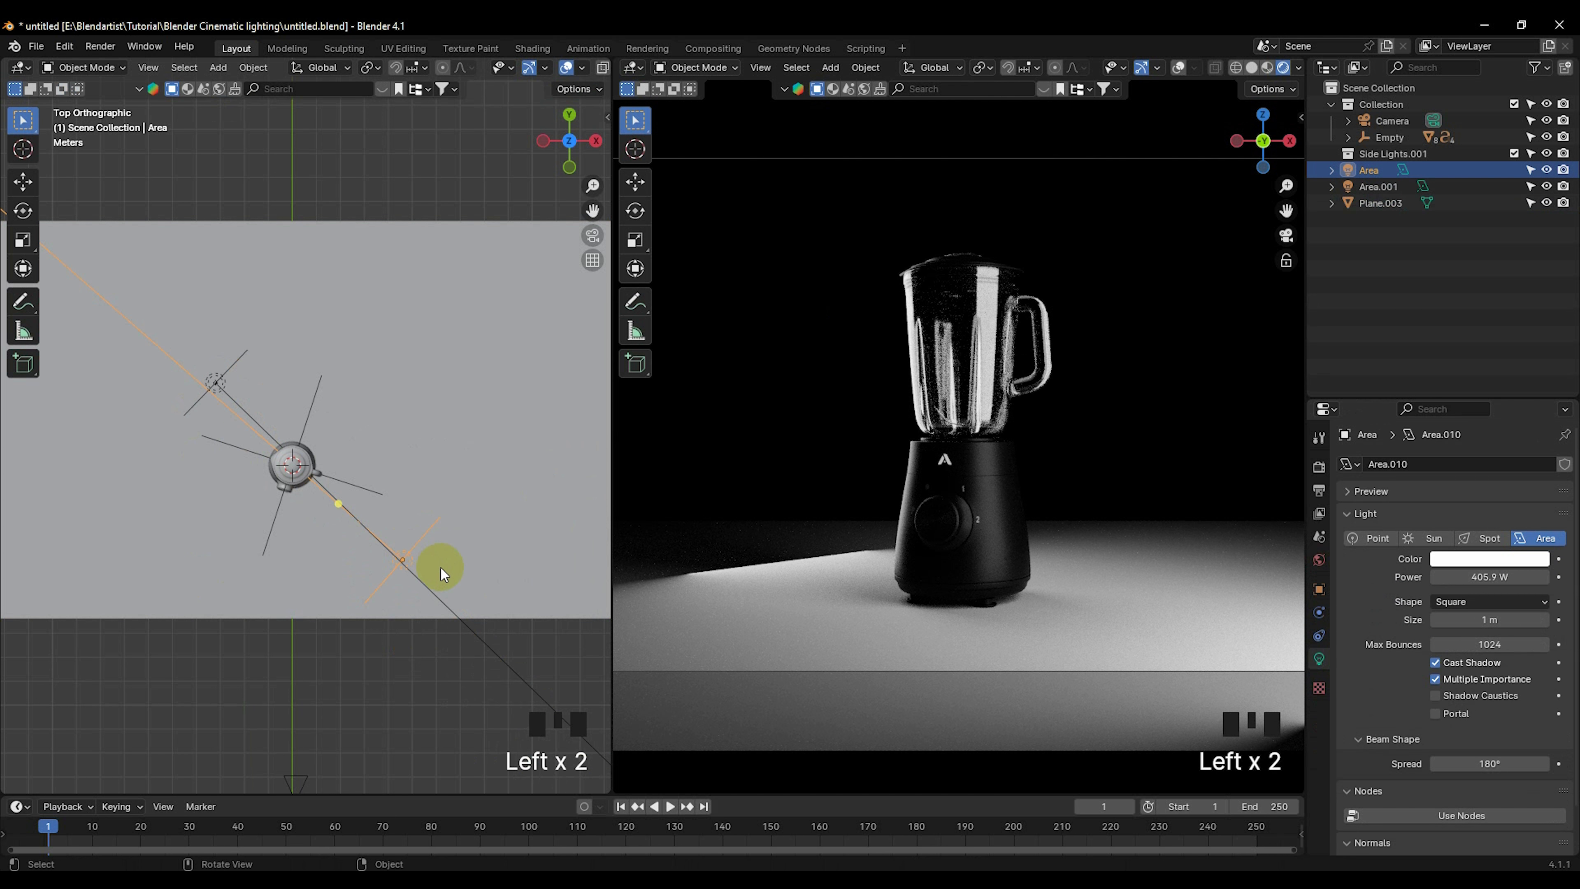
key("KP_7")
scroll(439, 557, "down", 3)
key("shift+d")
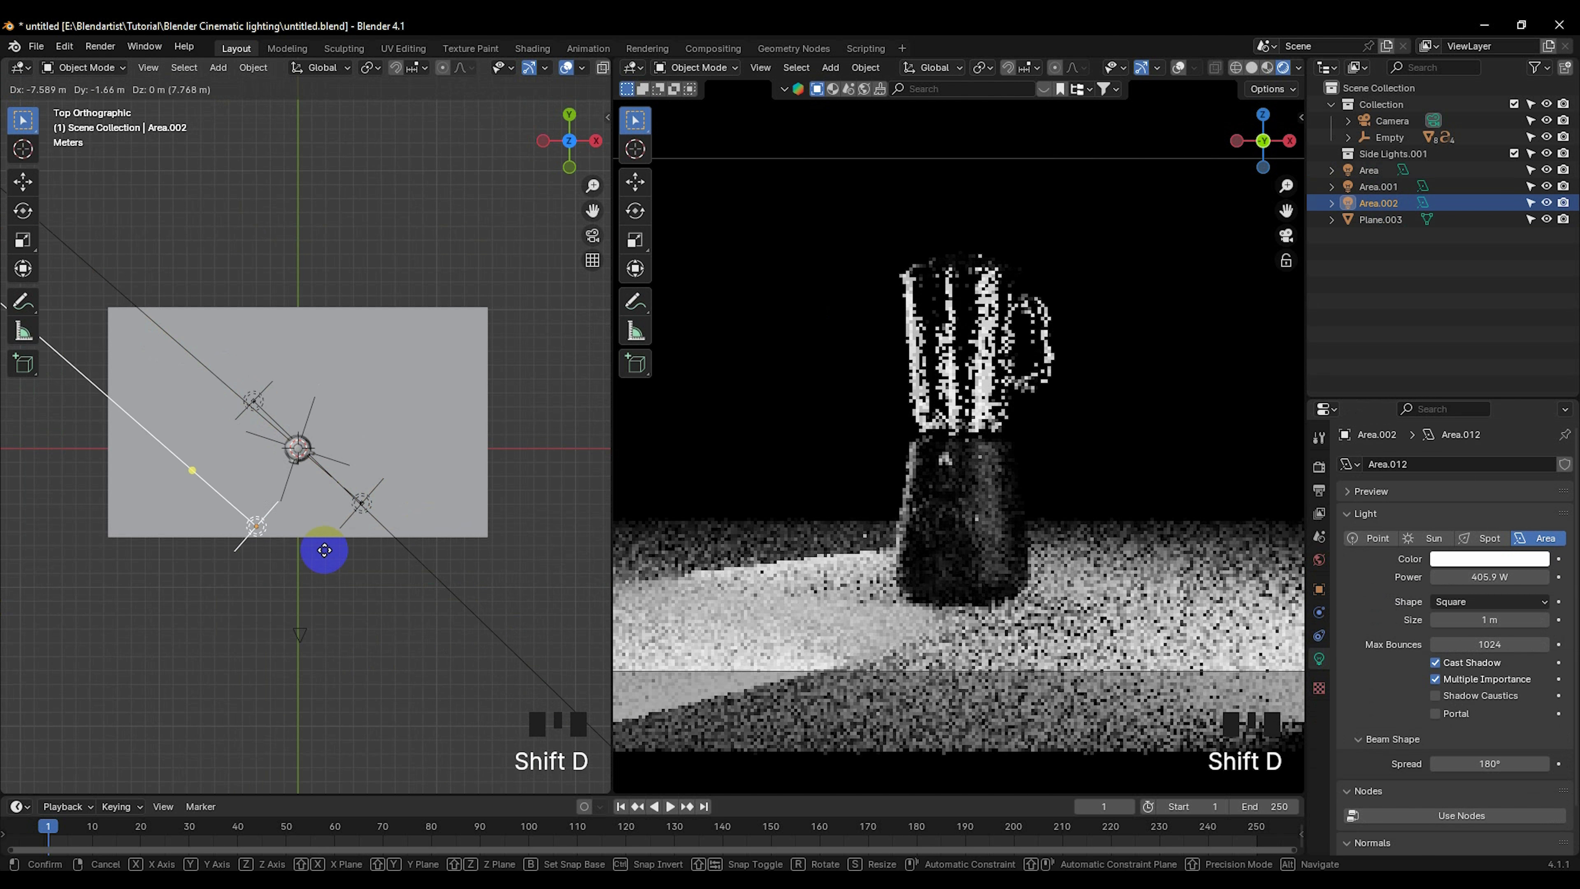
left_click(356, 547)
key("r")
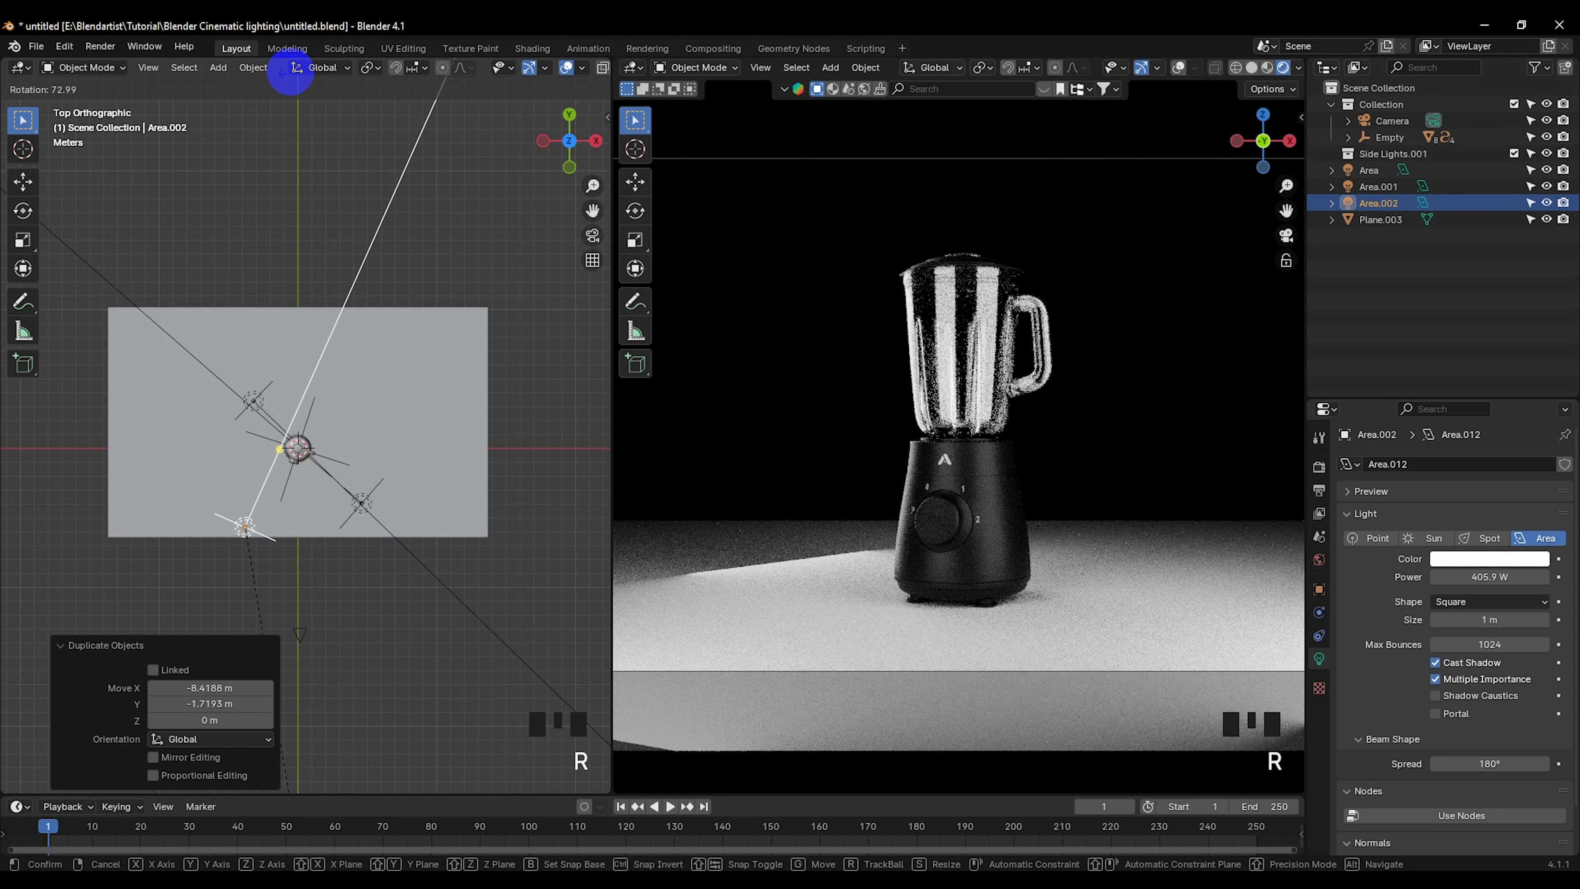
left_click(349, 70)
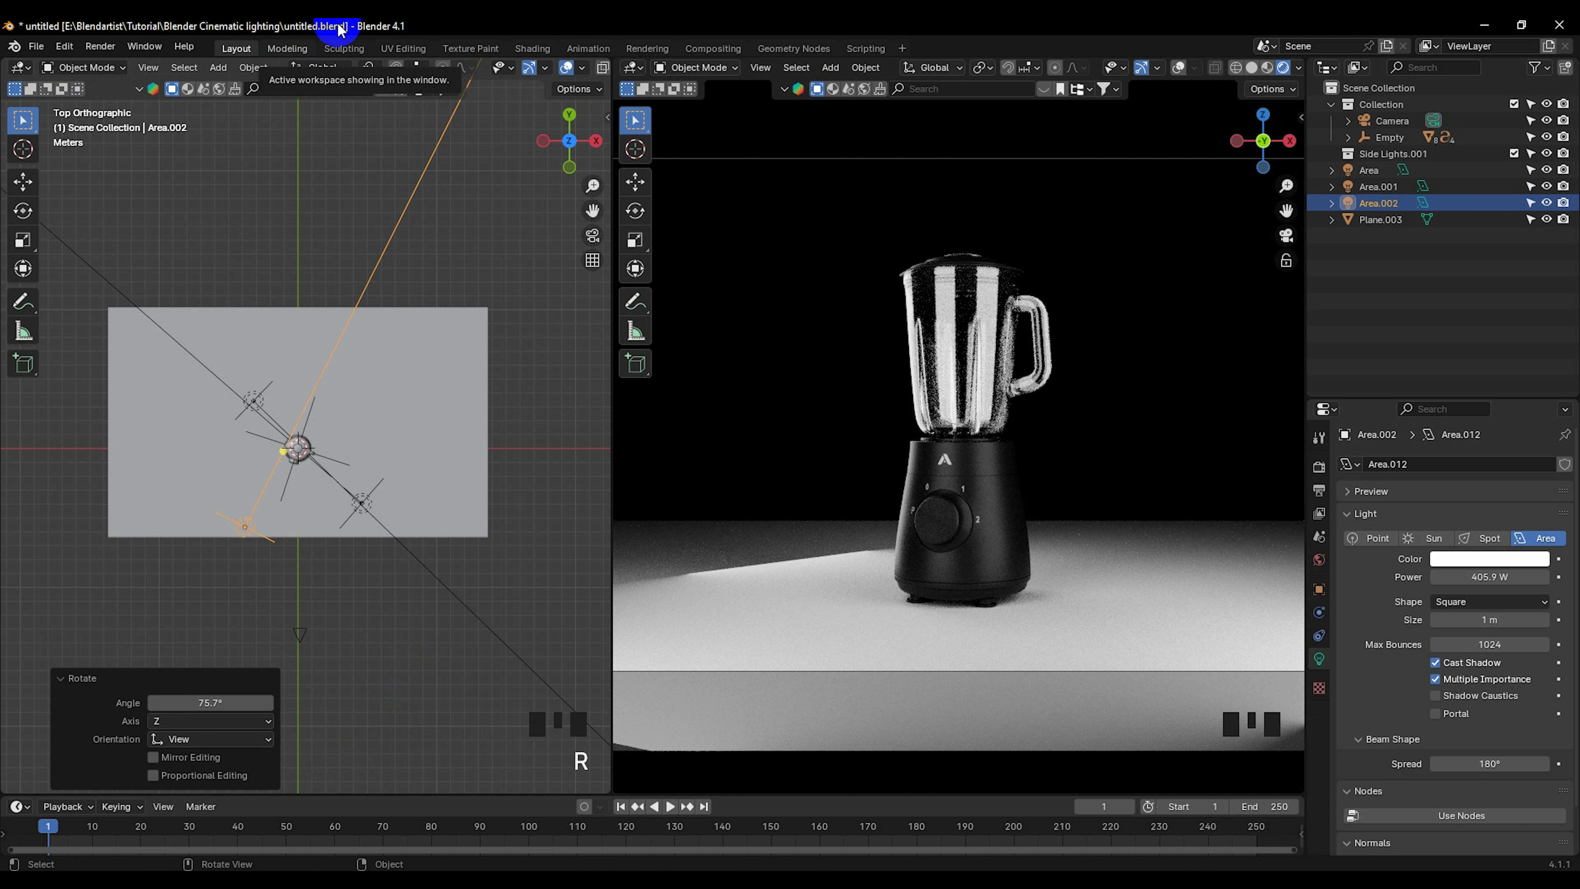
Step: Move the new area light about -2.08 m in X and 1.36 m in Y, and rotate it about 23.9° to face the blender
scroll(265, 551, "up", 2)
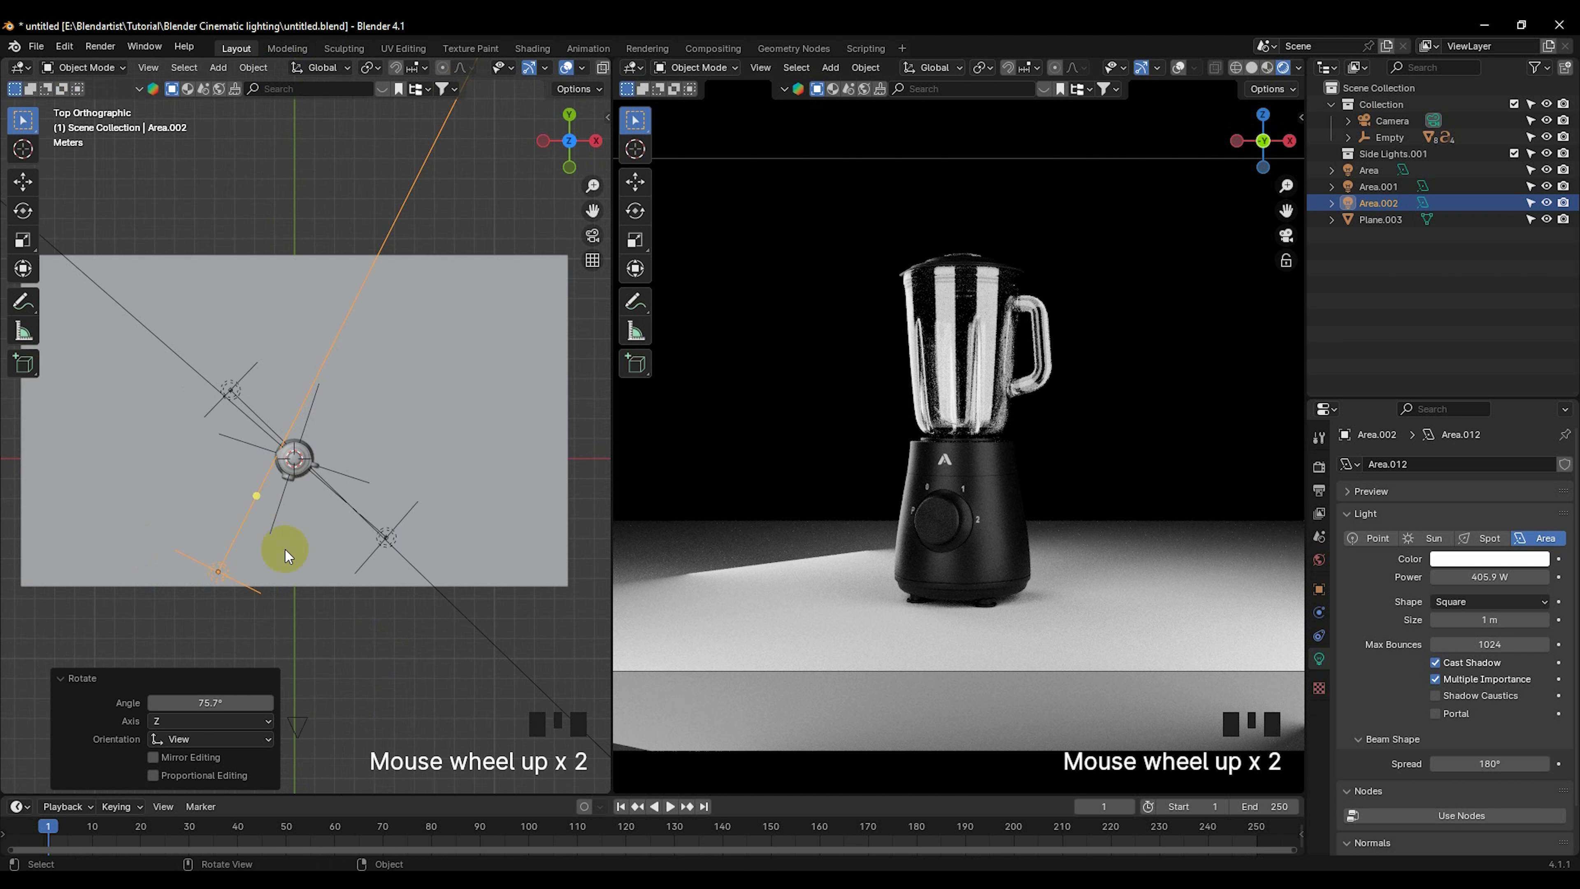
scroll(286, 552, "down", 2)
key("g")
key("r")
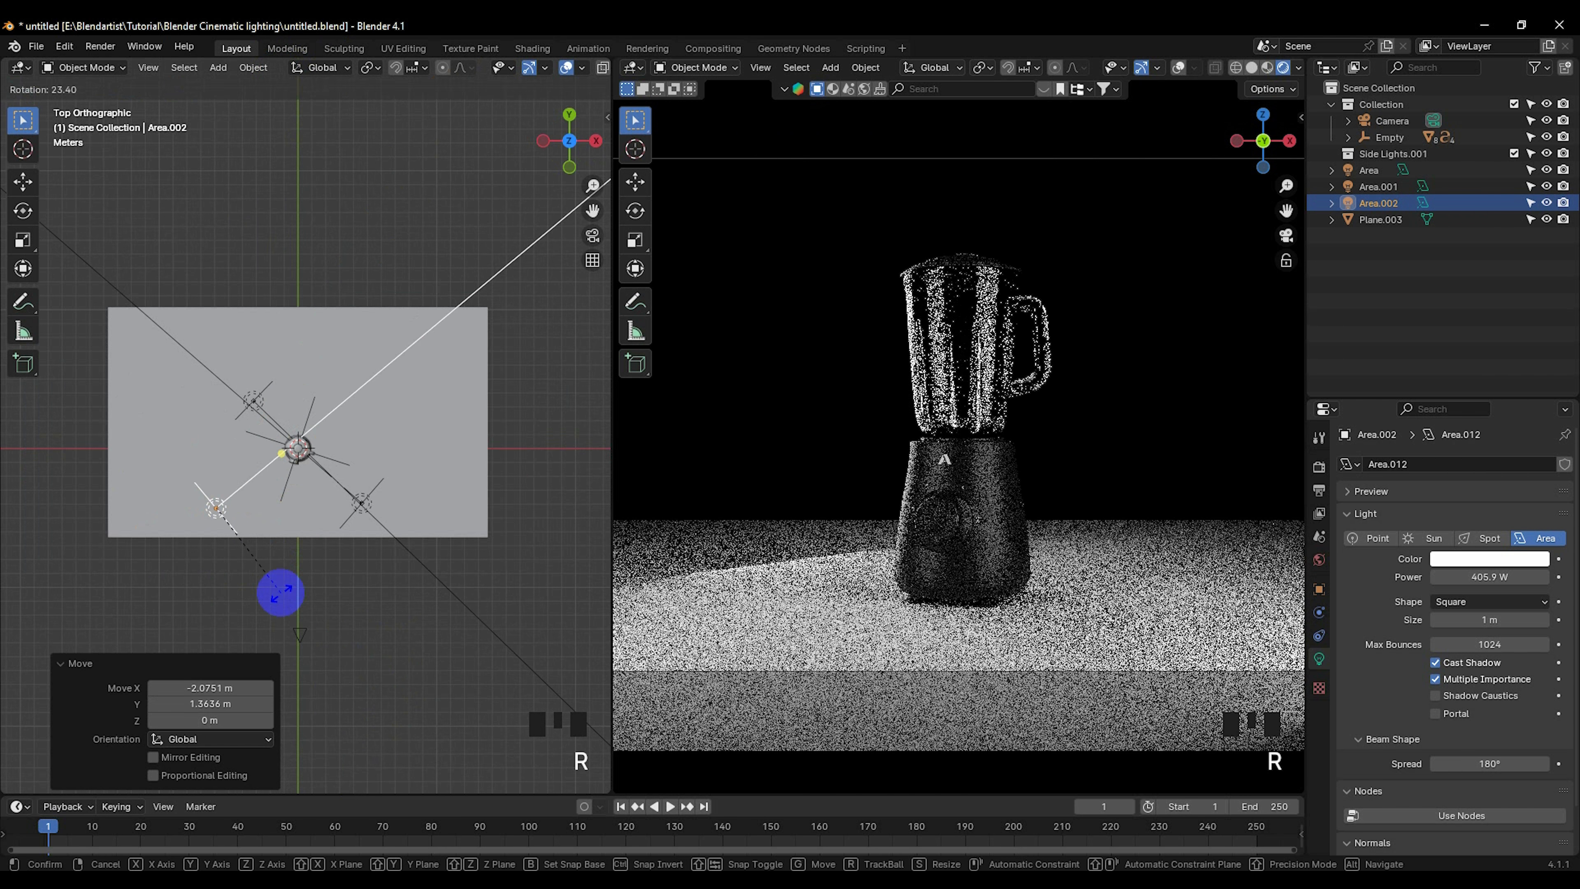
left_click(281, 600)
Step: Scale the new area light uniformly by about 3.147
key("s")
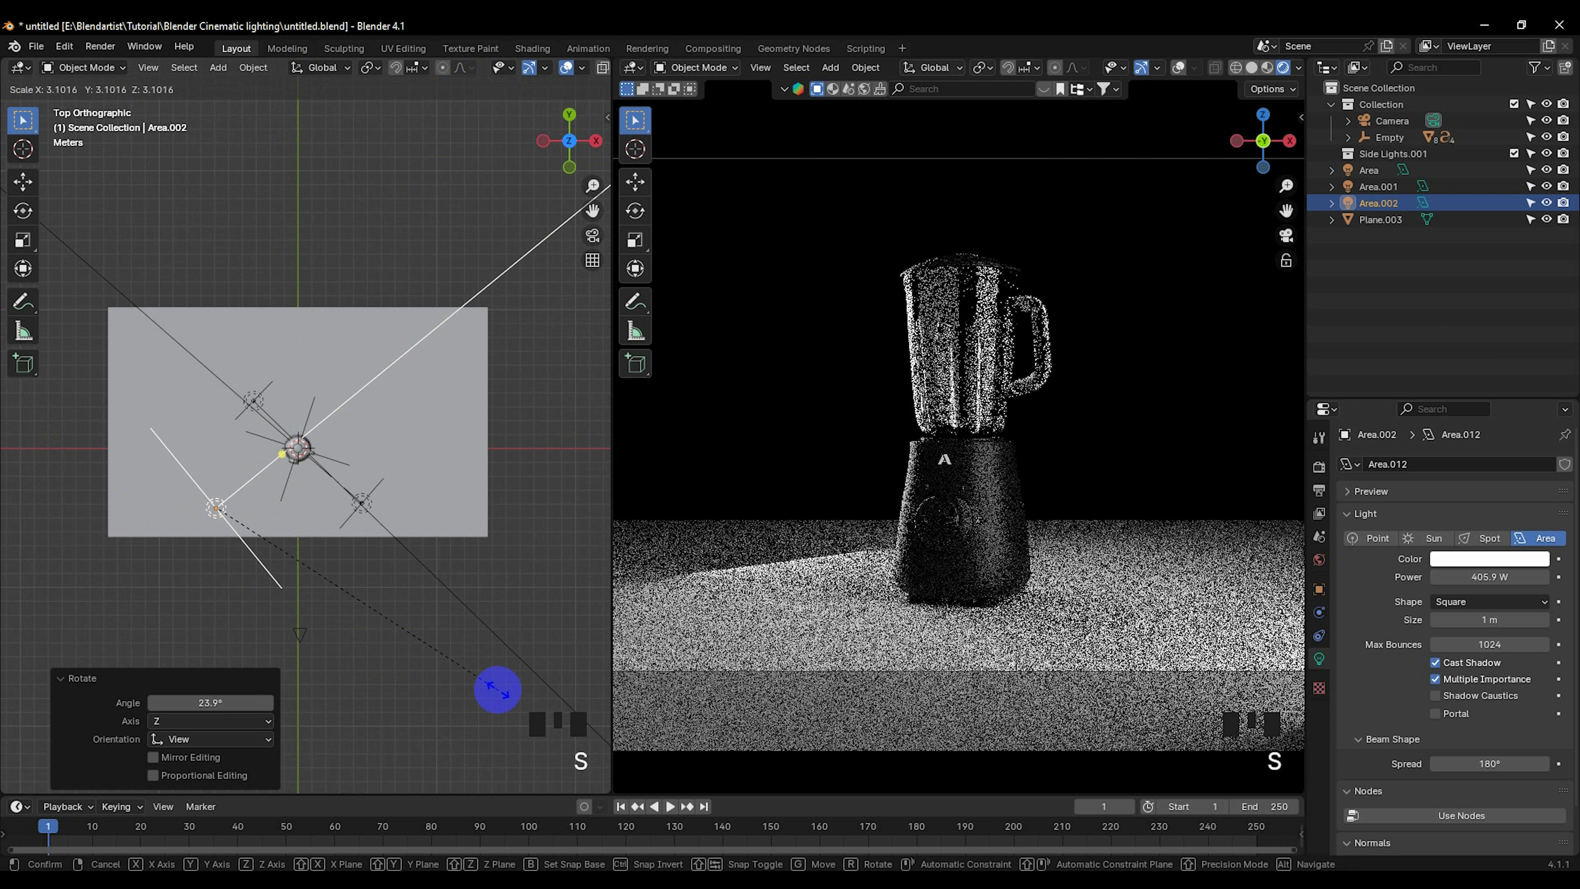
left_click(504, 686)
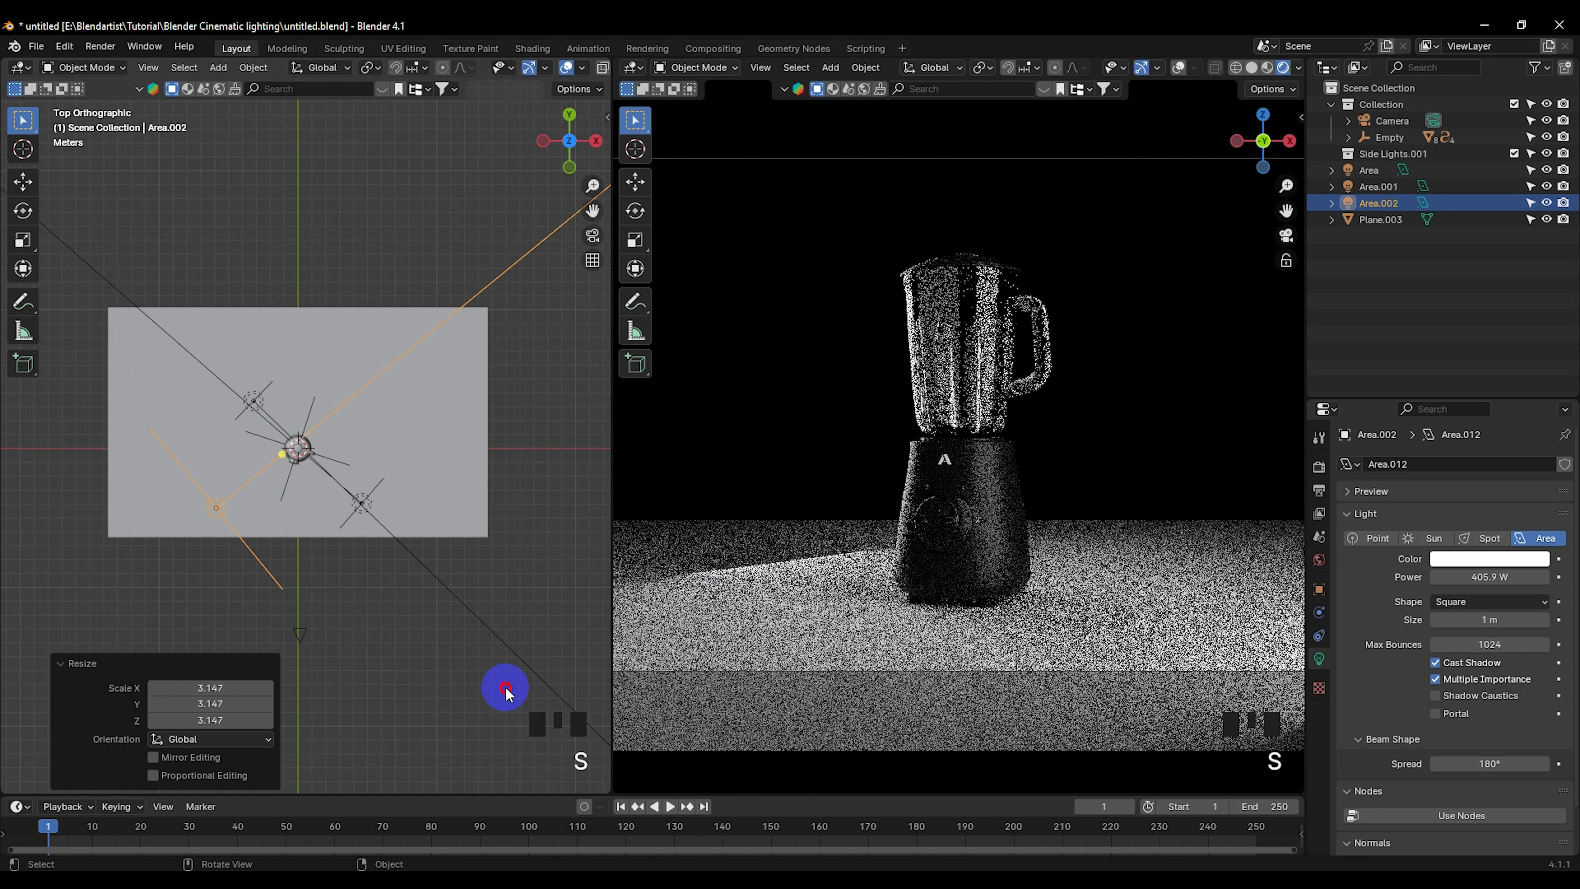
middle_click_drag(504, 686, 441, 378)
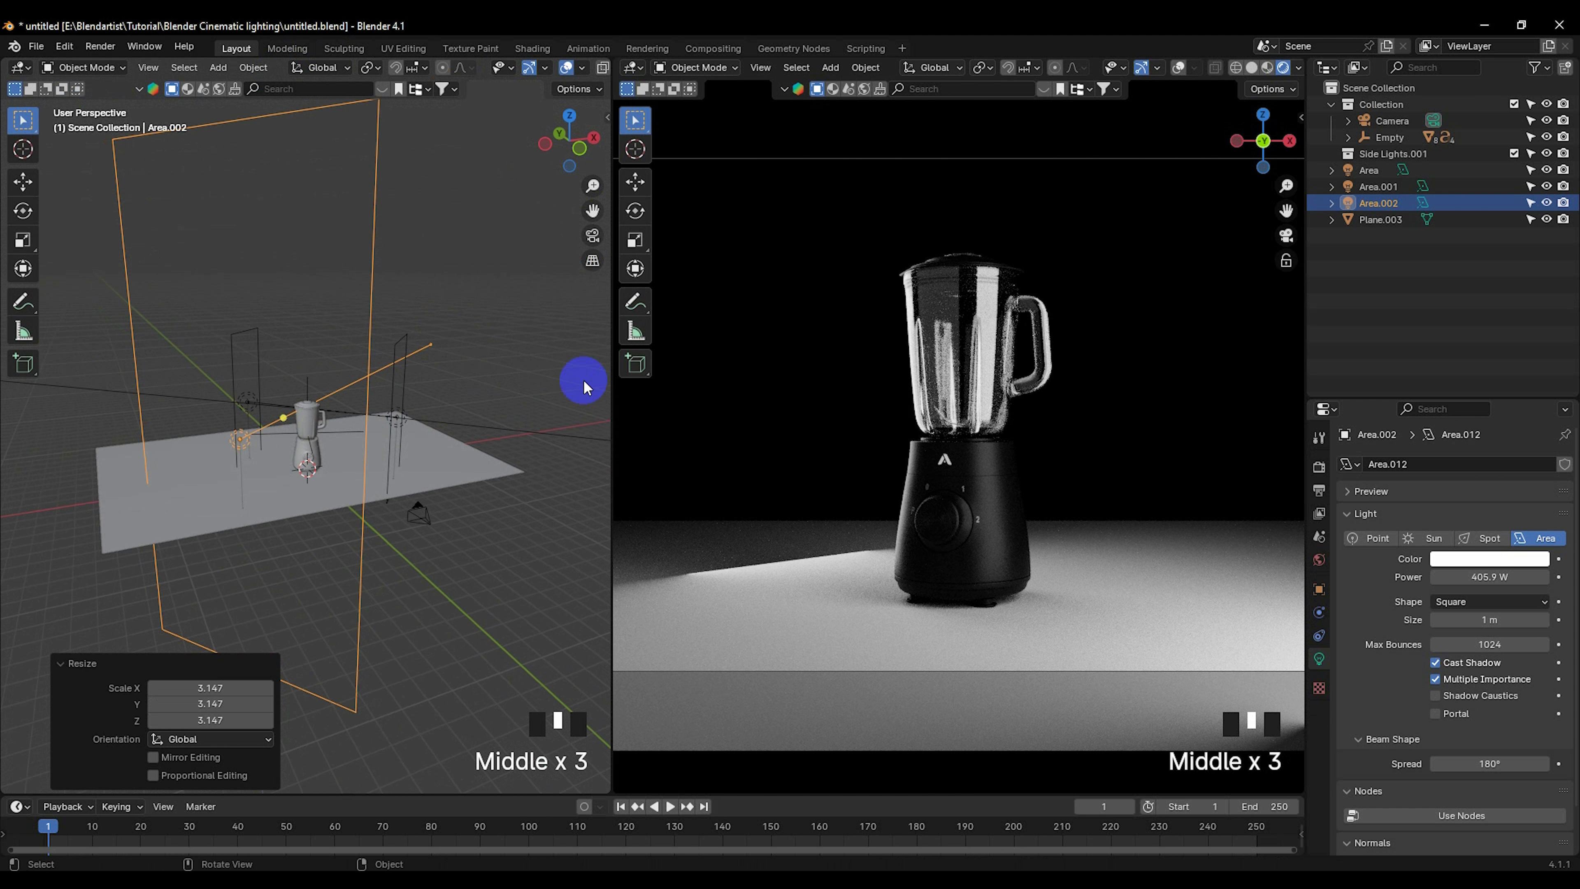
Step: Set the enlarged area light's power to 100 W, raise it to 1000 W, and deselect the light to check the render
left_click(1491, 577)
type("10")
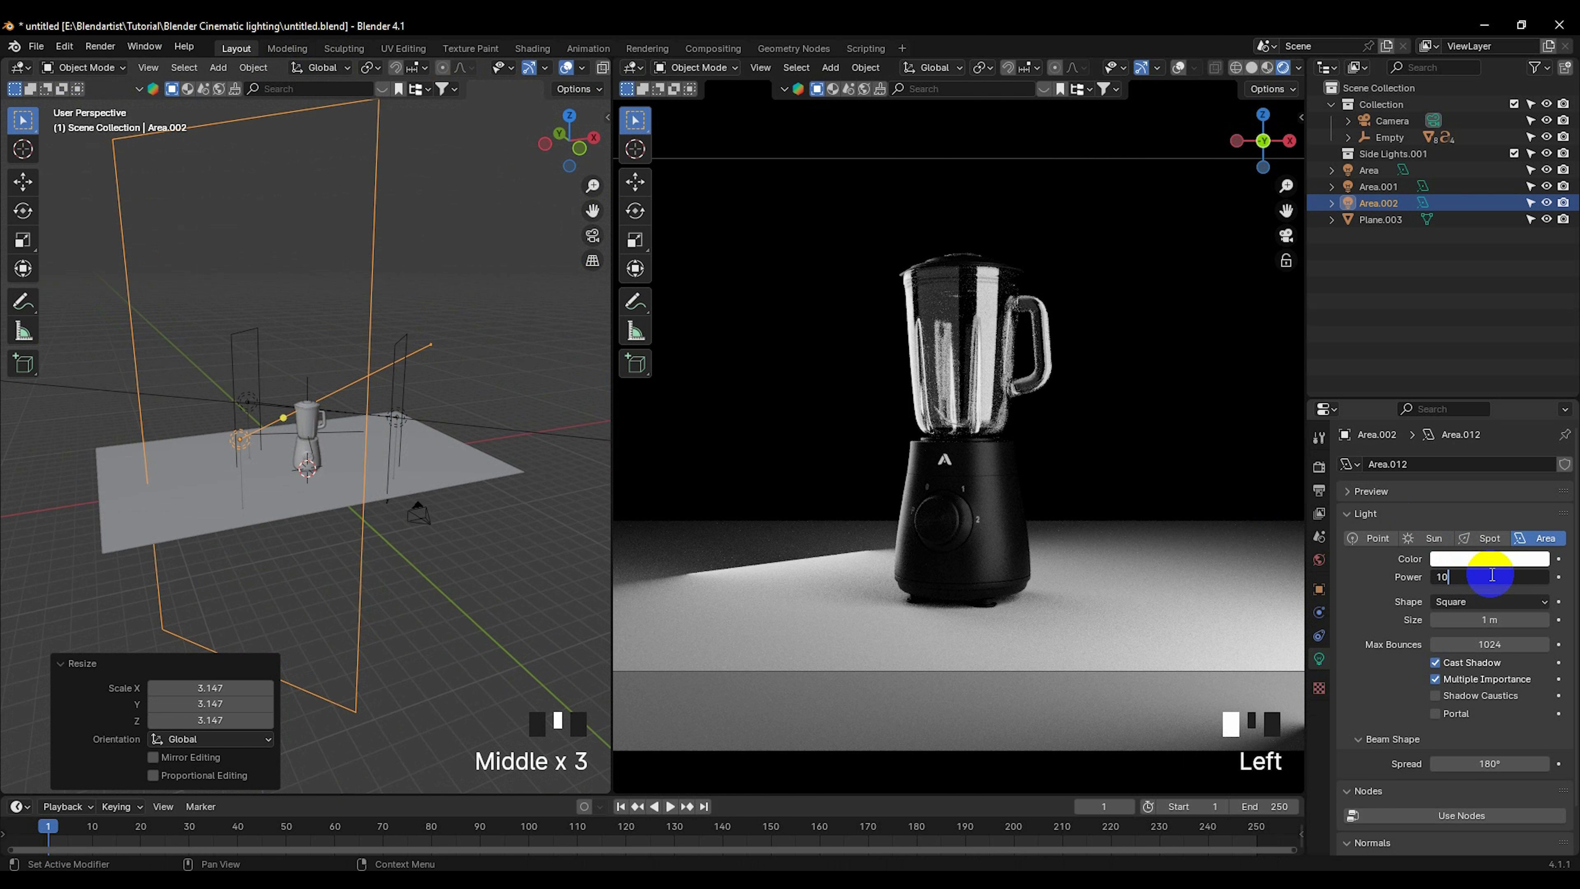
type("0 W")
key("Return")
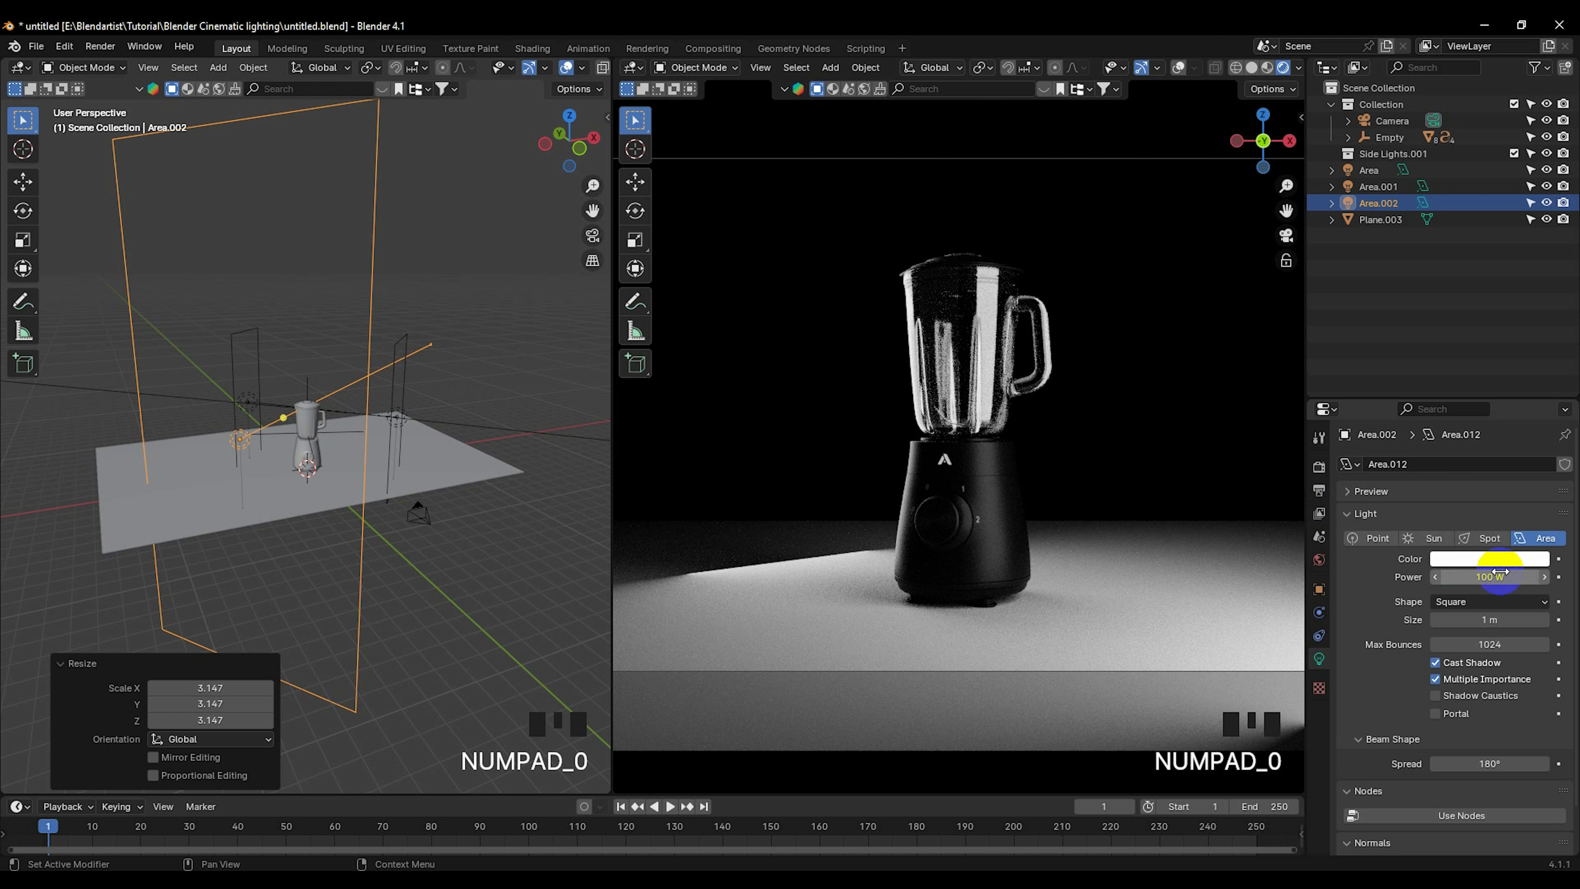
left_click(1499, 572)
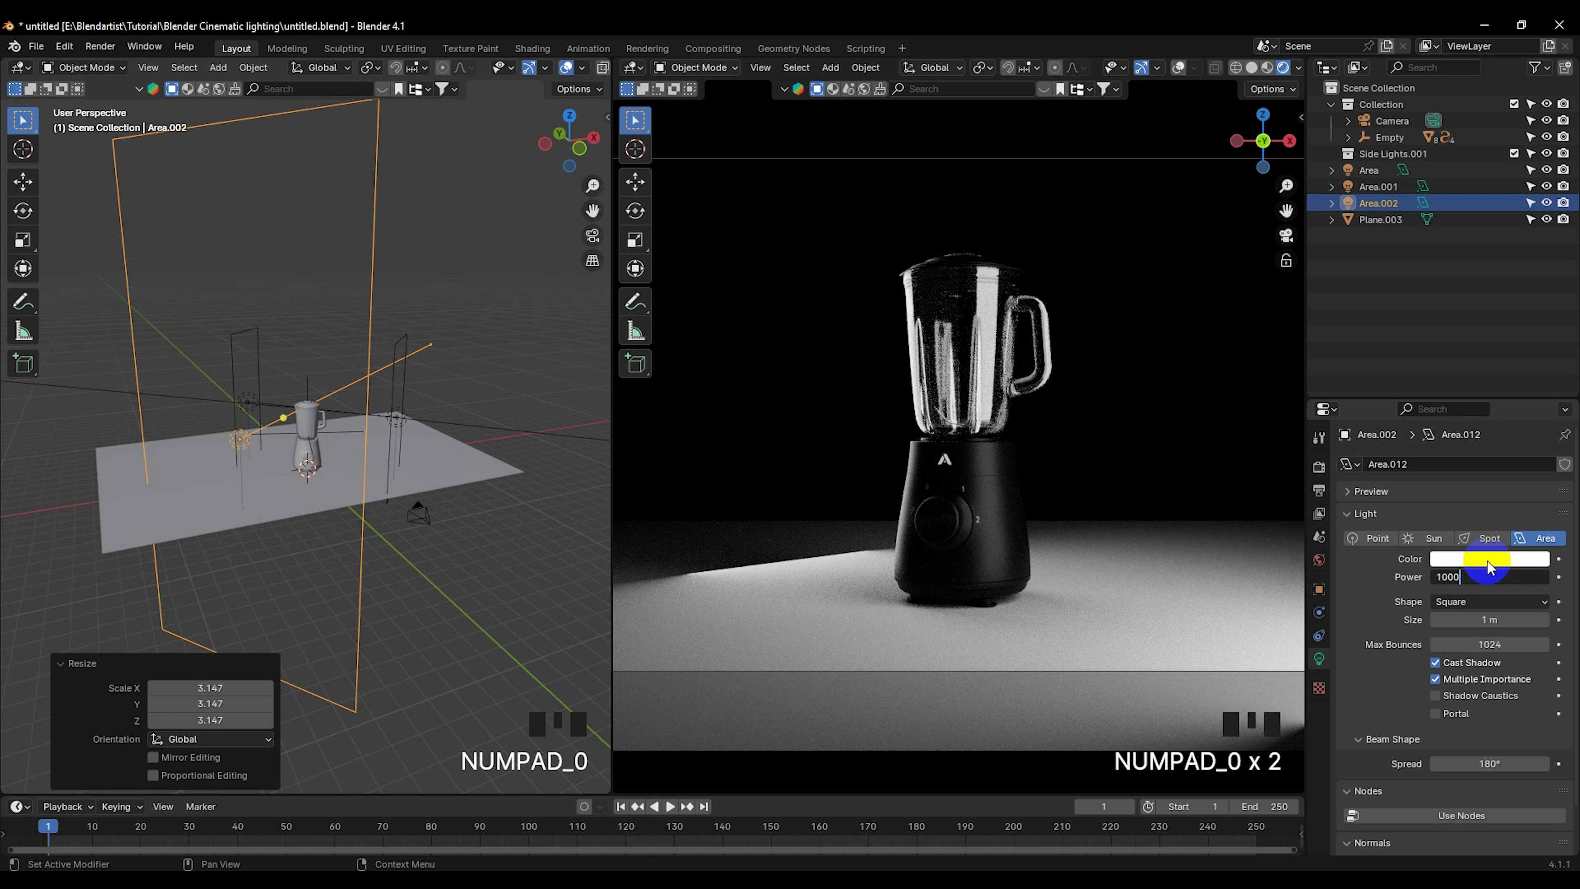
key("Return")
left_click(1141, 363)
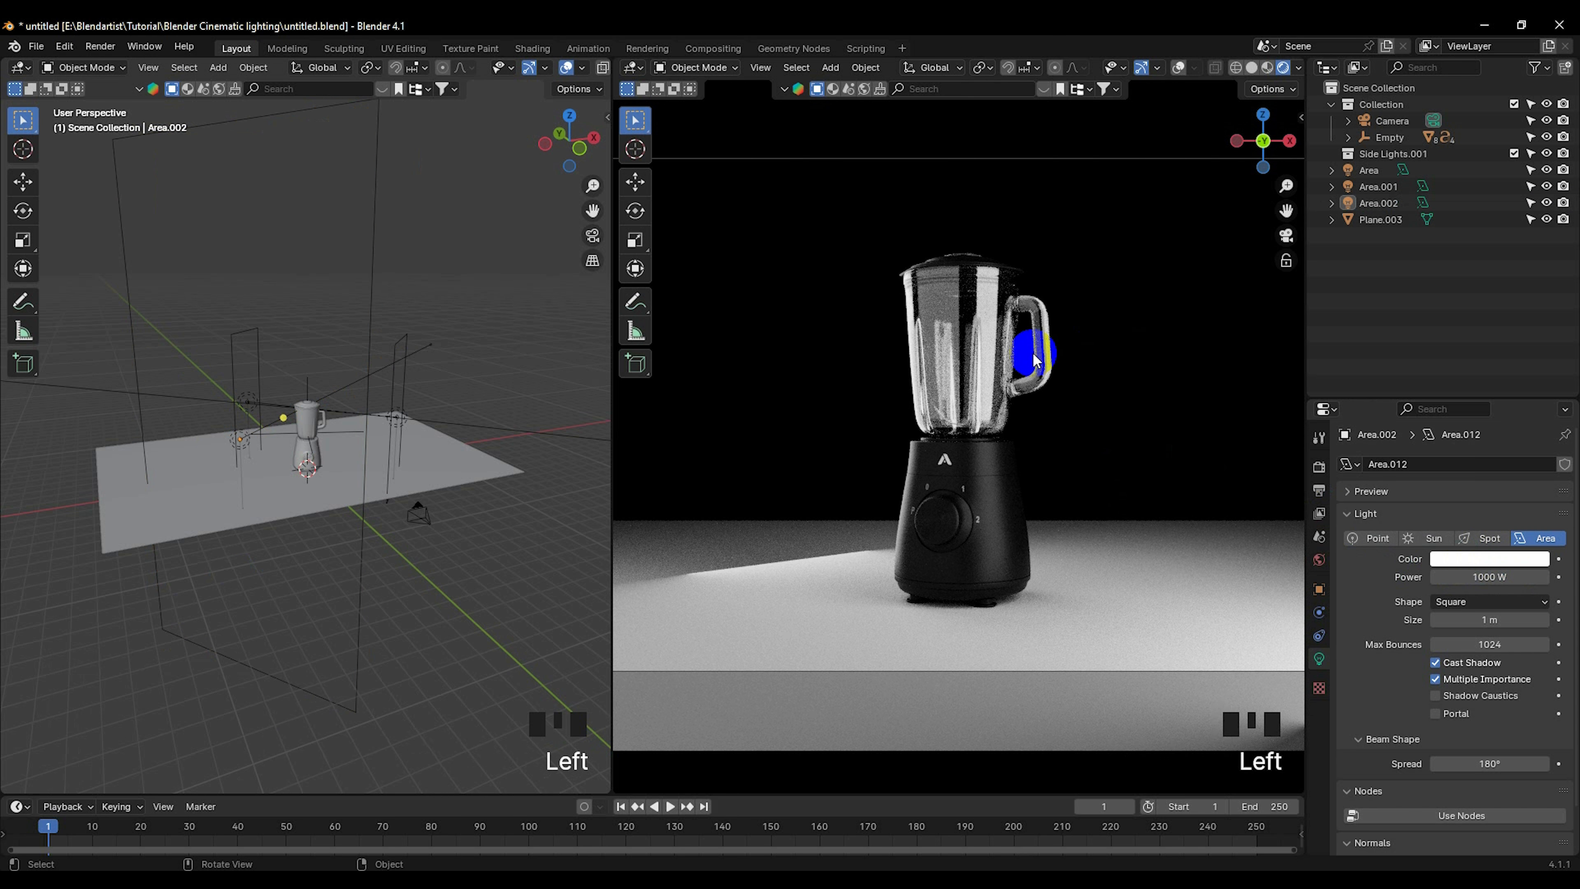
scroll(1034, 359, "up", 1)
scroll(846, 363, "down", 1)
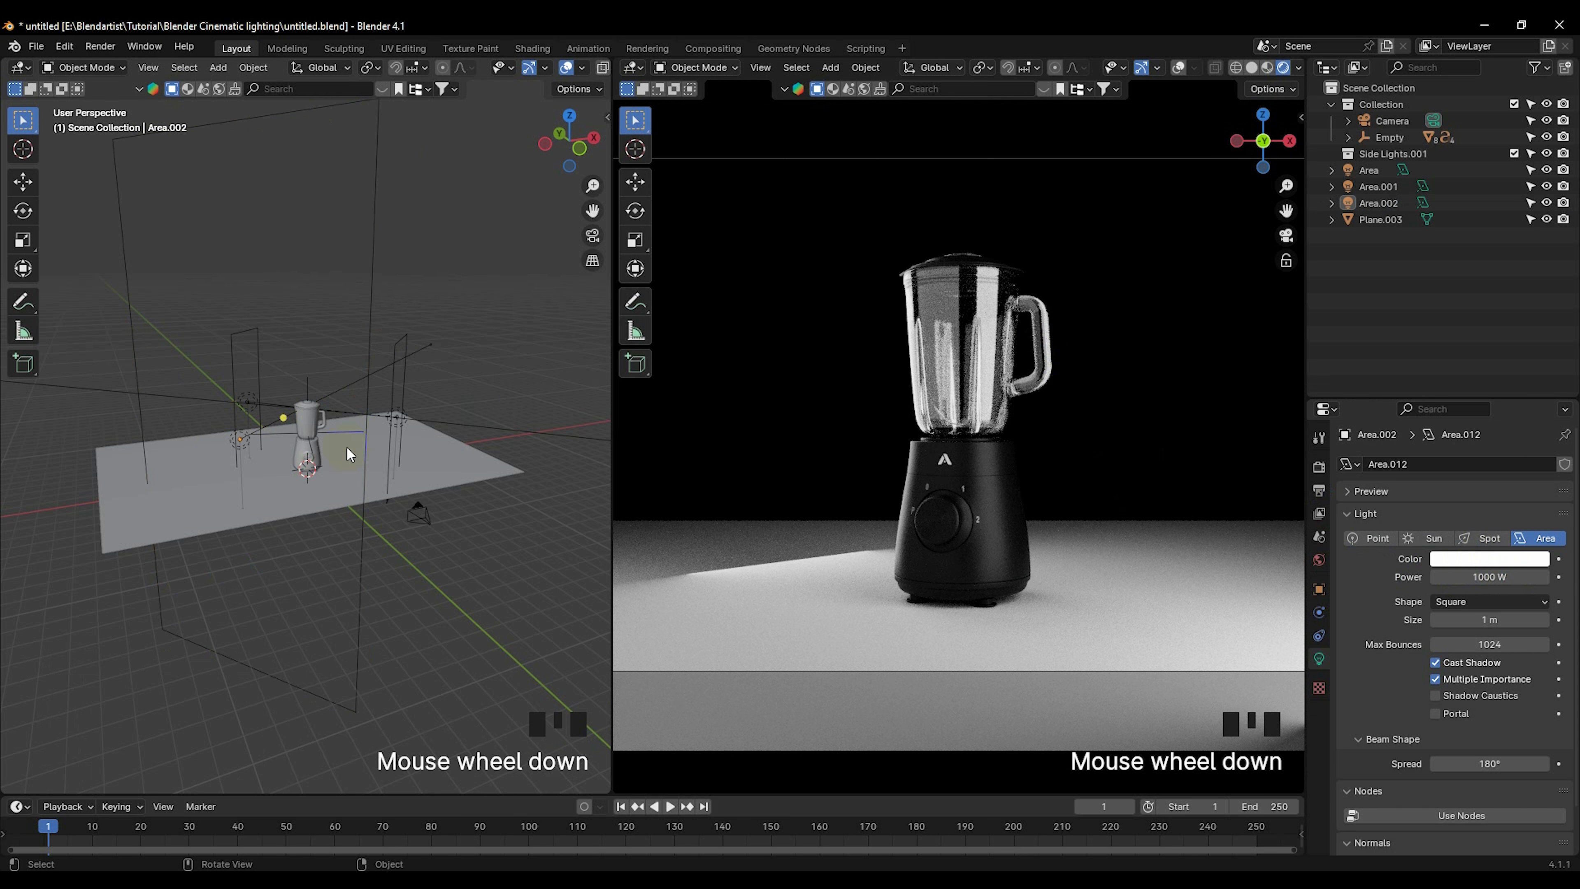
Step: Set the power of the original front area light to 550 W
middle_click_drag(342, 449, 288, 481)
left_click(363, 443)
left_click(363, 447)
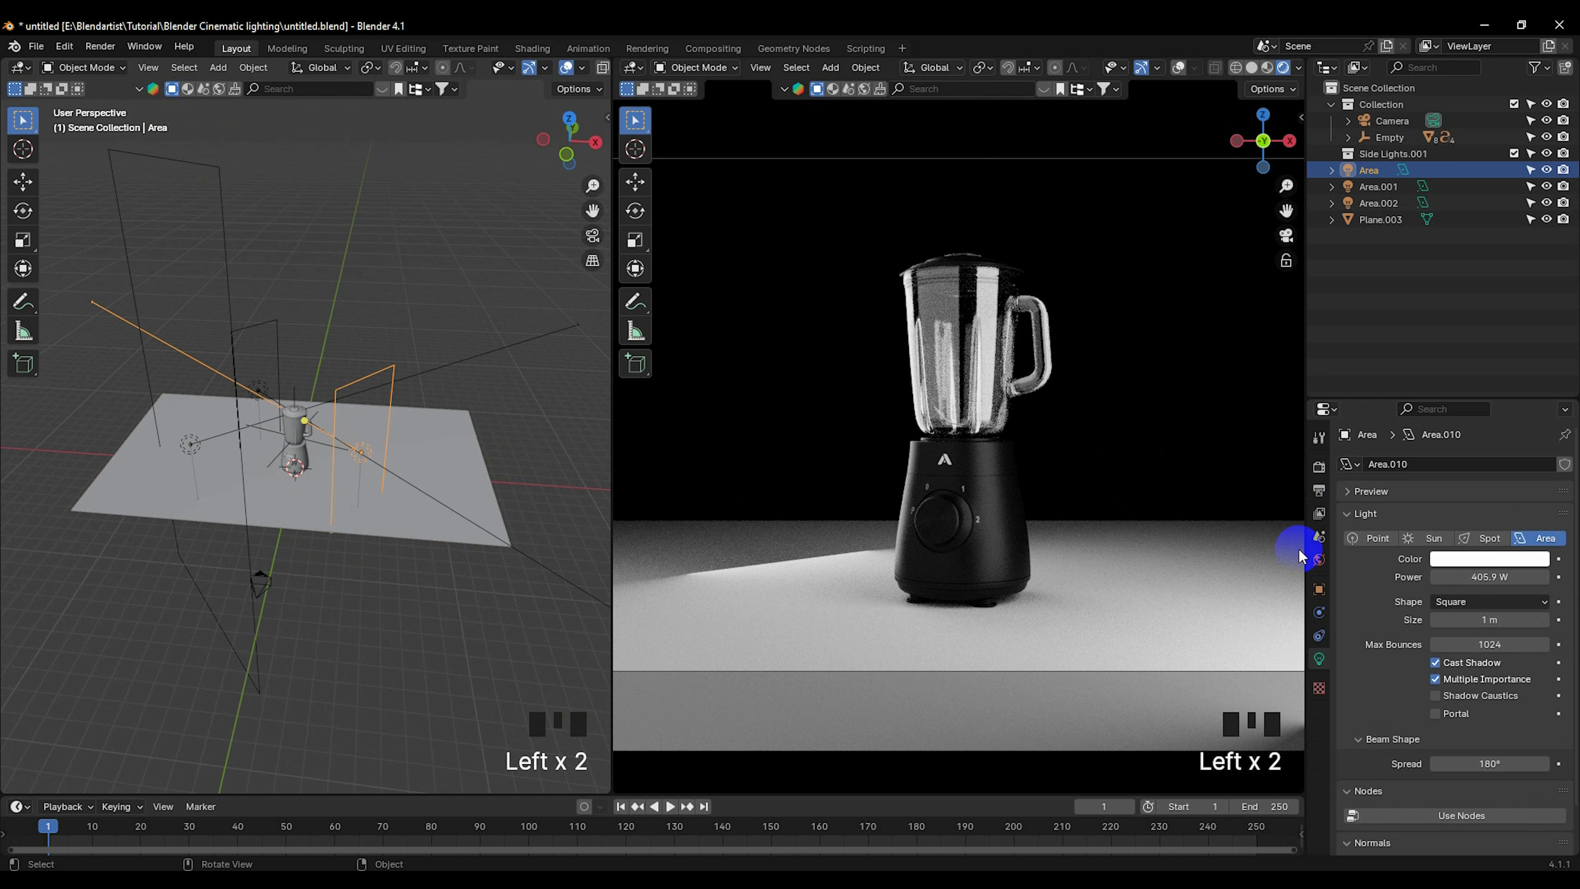
type("550")
key("Return")
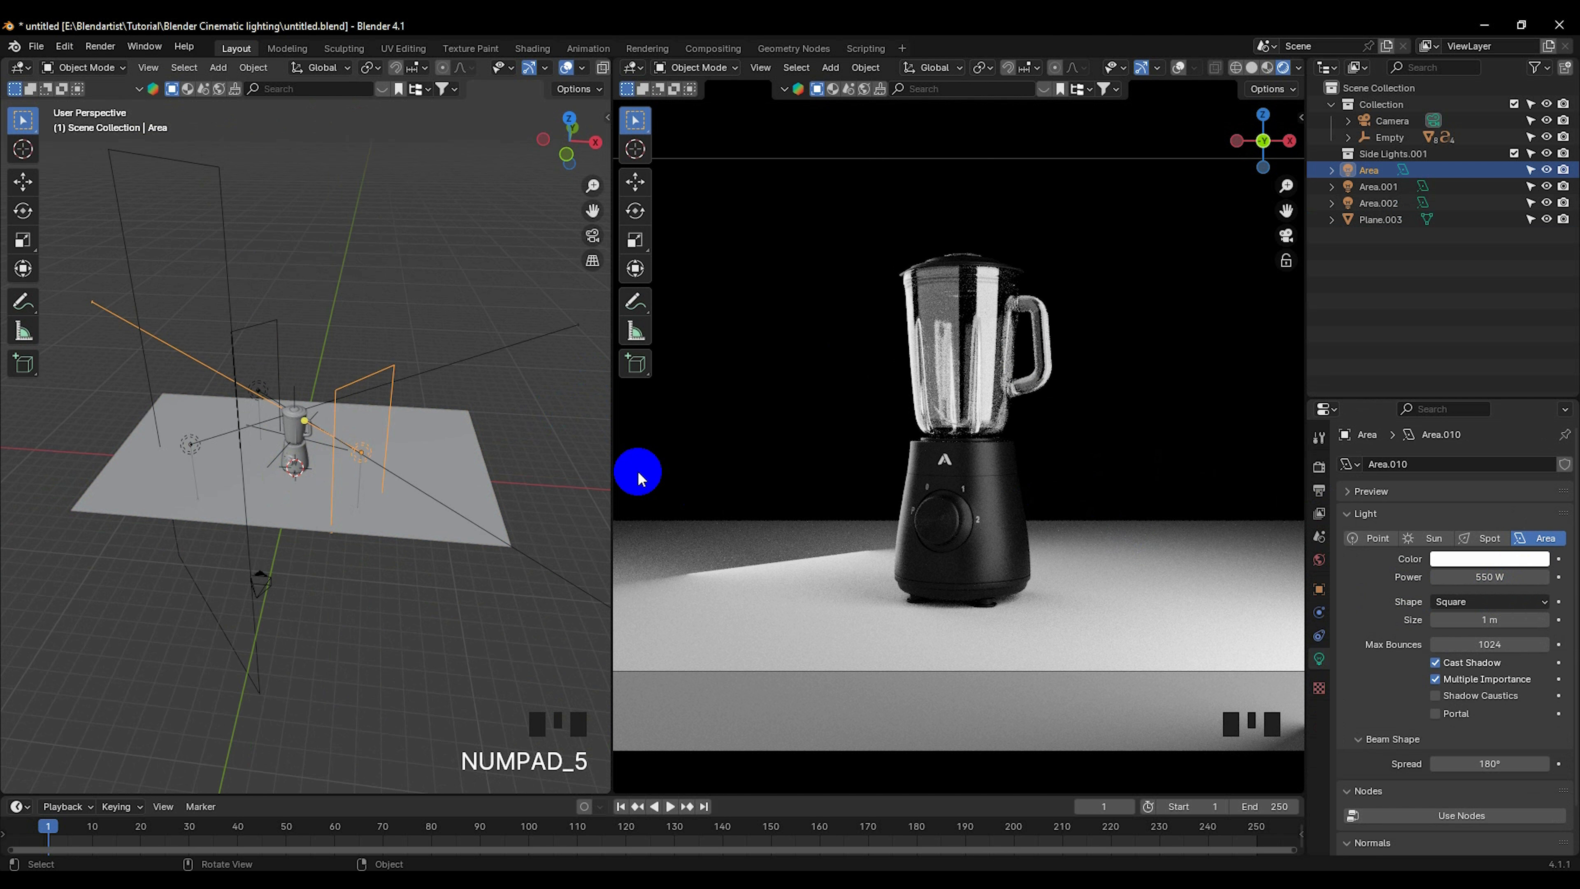
Step: Move the original front area light about 3.9 m in X and -3.1 m in Y, farther from the blender, in the top view
scroll(316, 406, "up", 1)
left_click(373, 469)
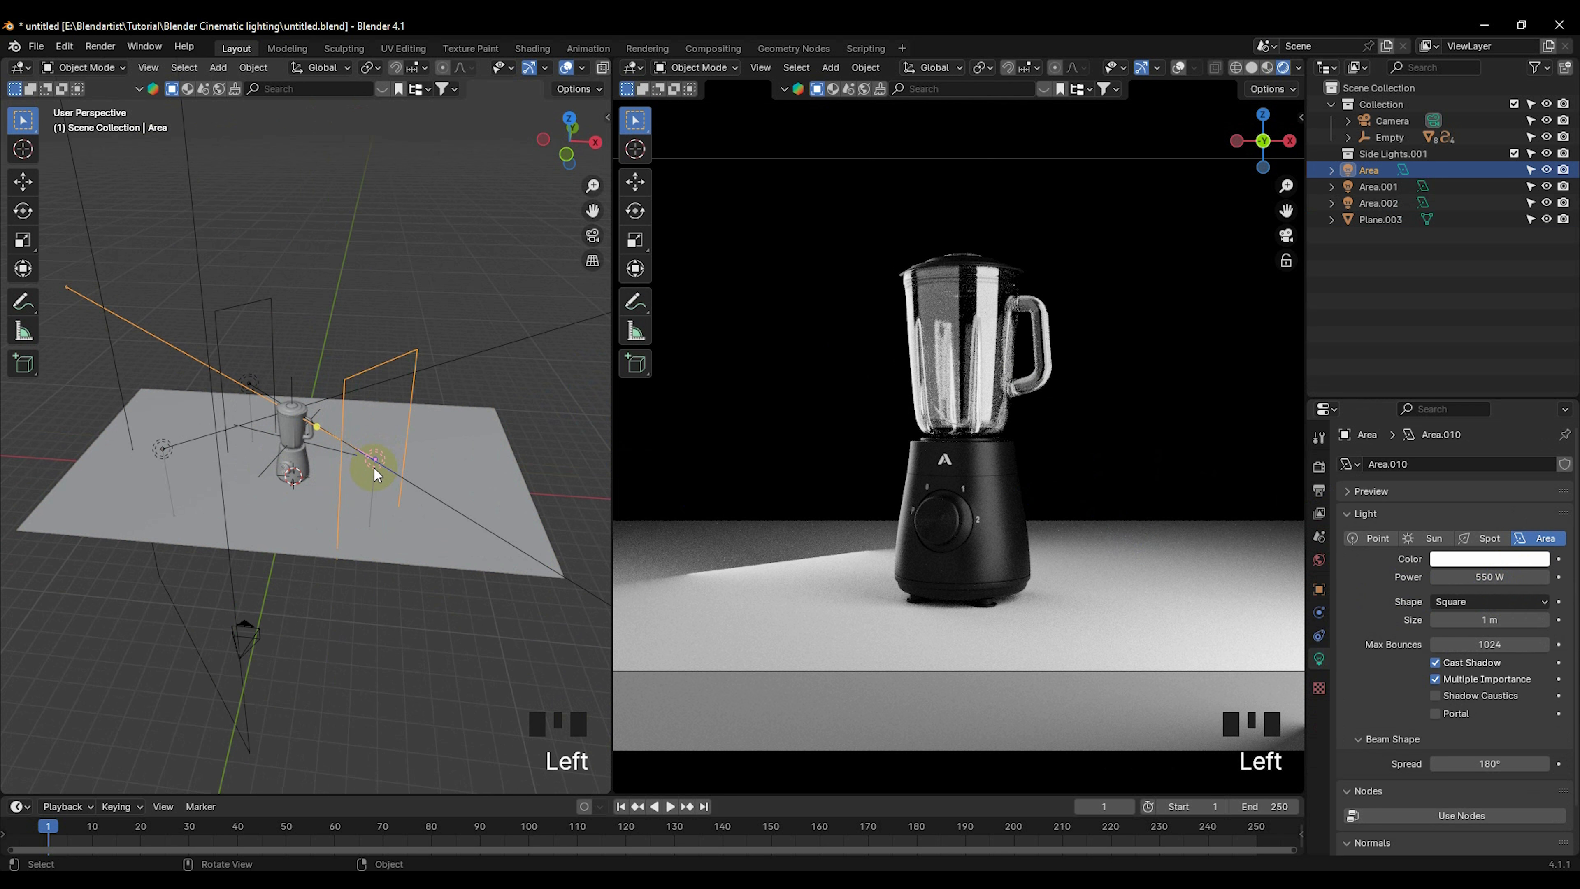
key("KP_7")
scroll(376, 471, "down", 1)
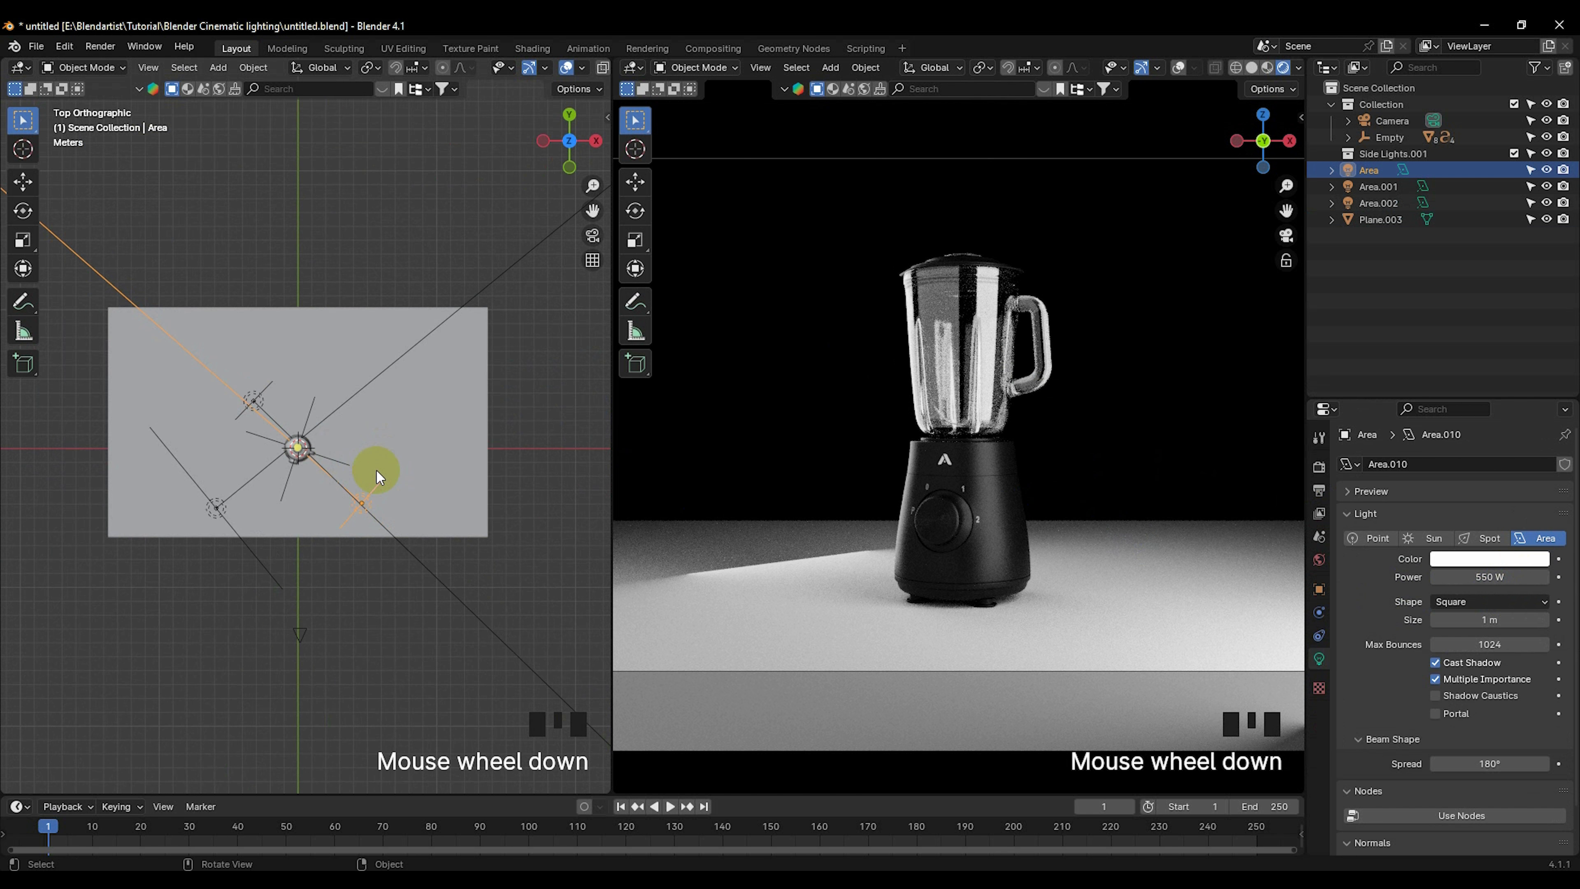
key("g")
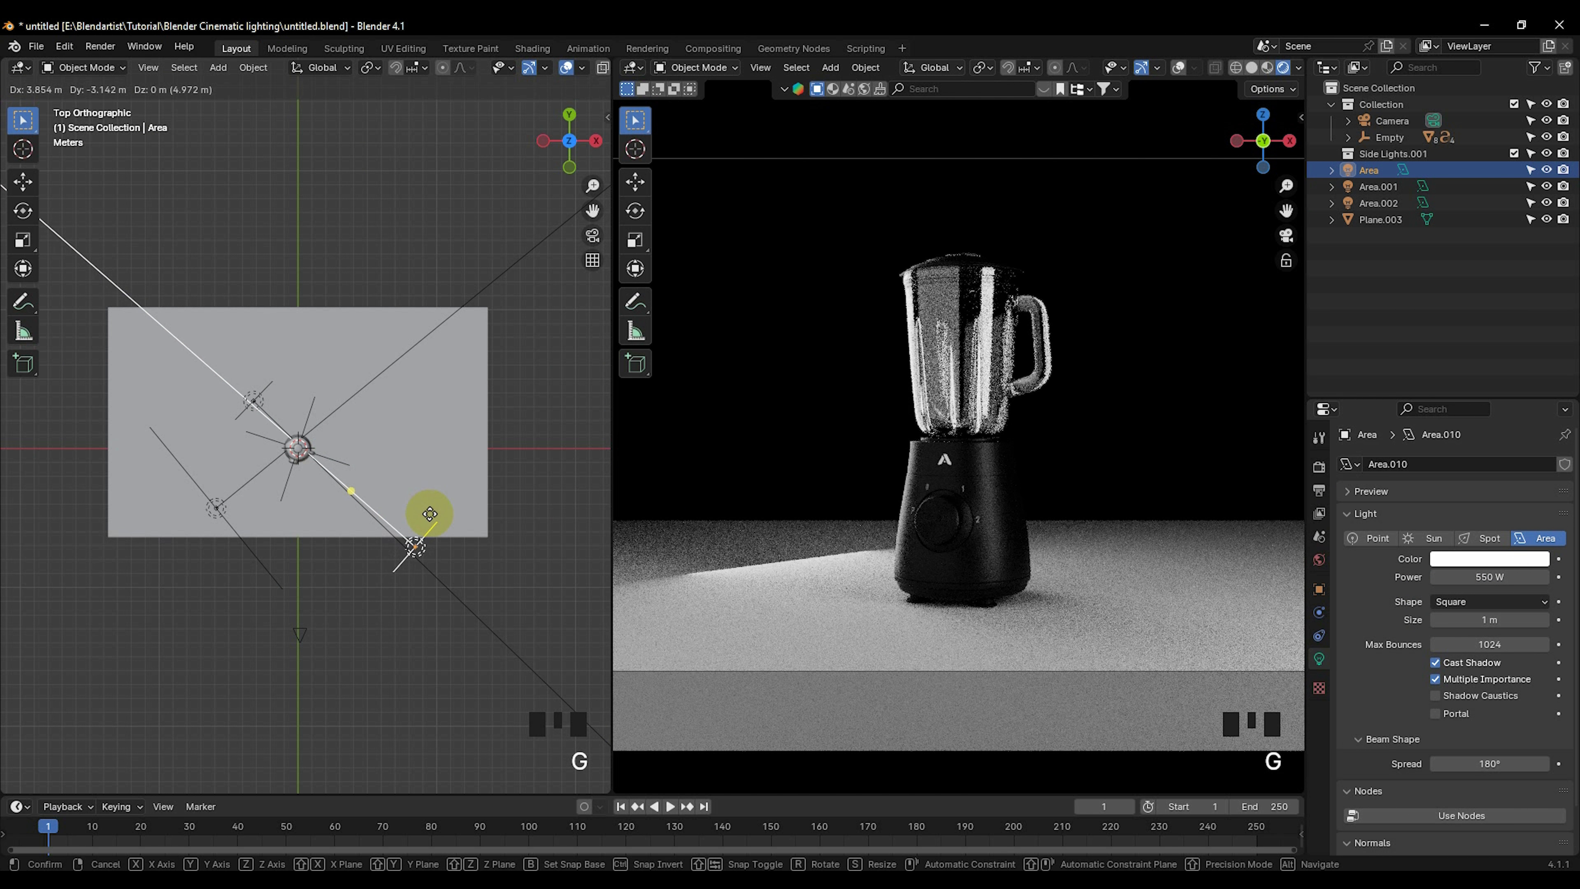
left_click(432, 514)
Step: Resize the original front area light uniformly, first by 1.398 and again by 0.676
key("s")
left_click(461, 523)
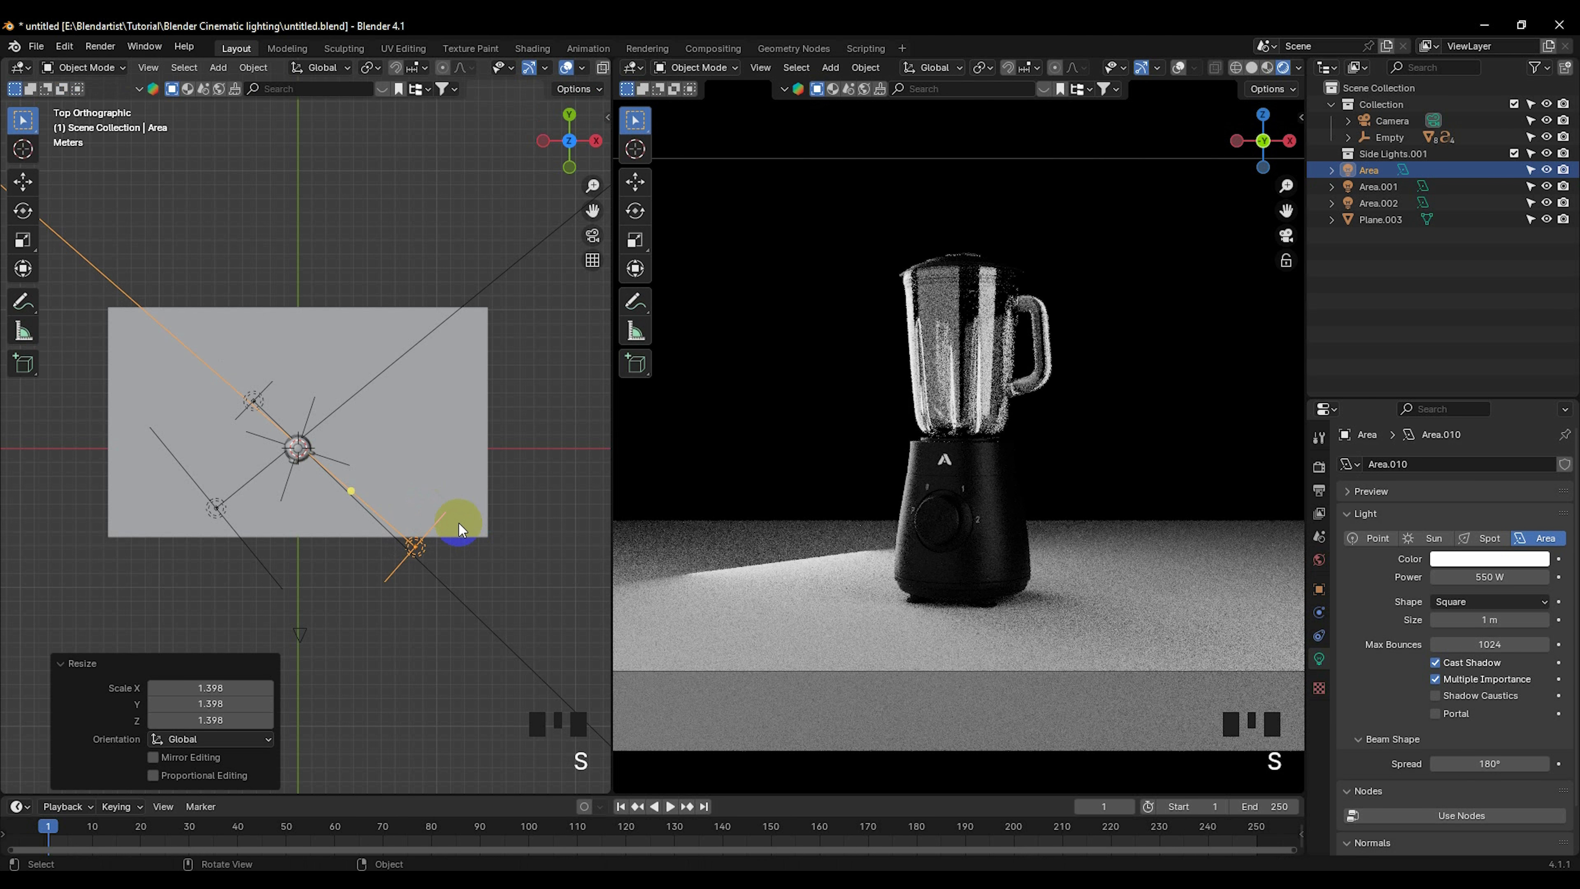
key("s")
left_click(434, 527)
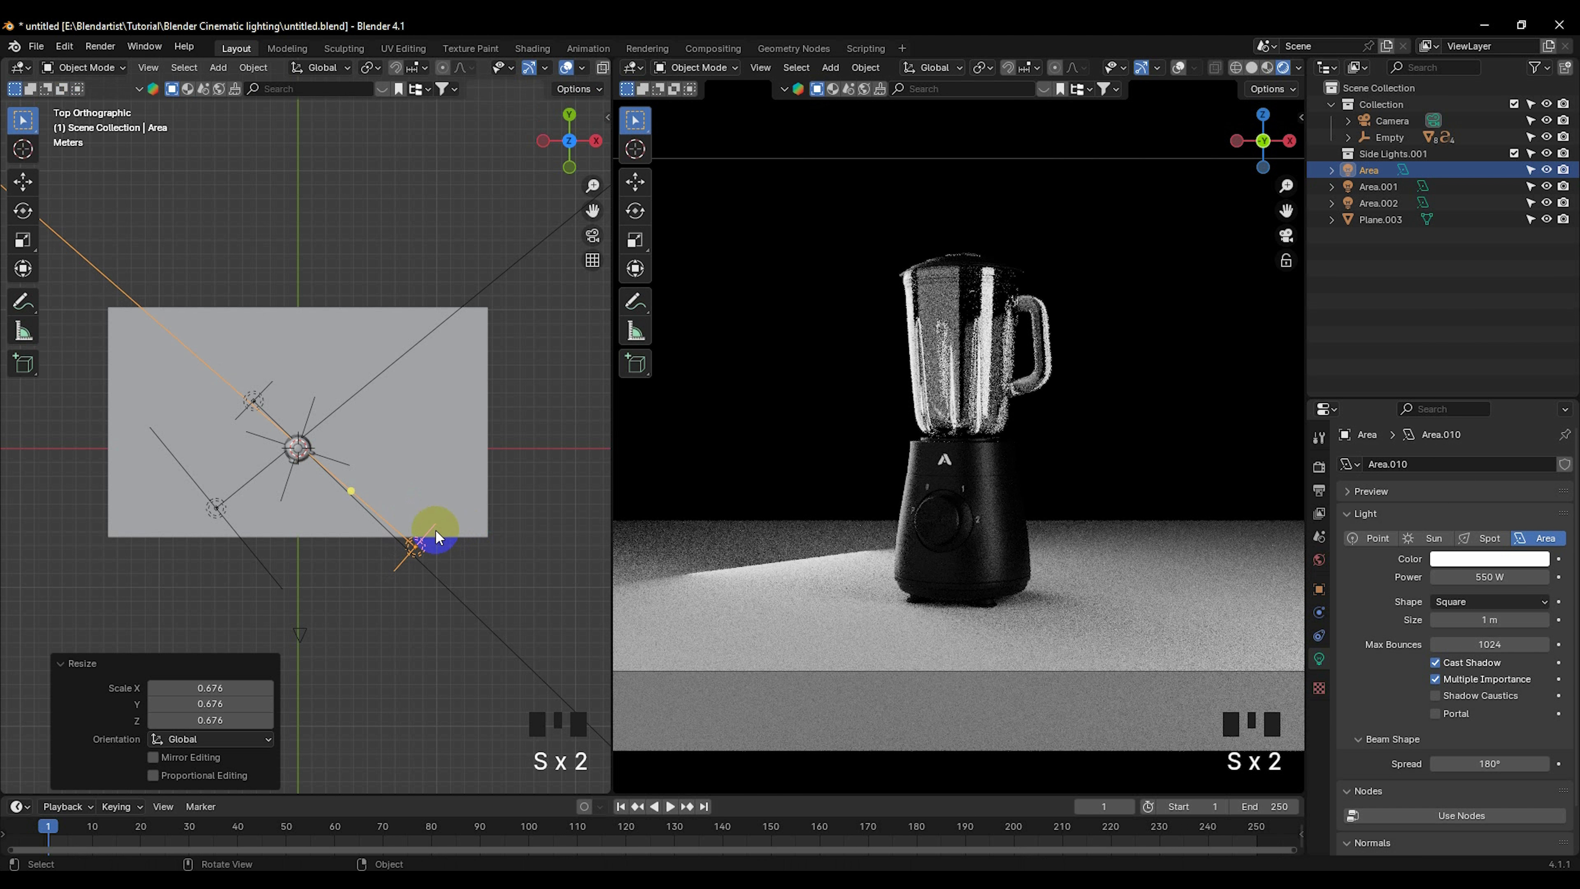
Step: Stretch the original front area light vertically by scaling it 1.527 along the global Z axis
key("KP_1")
key("s")
key("z")
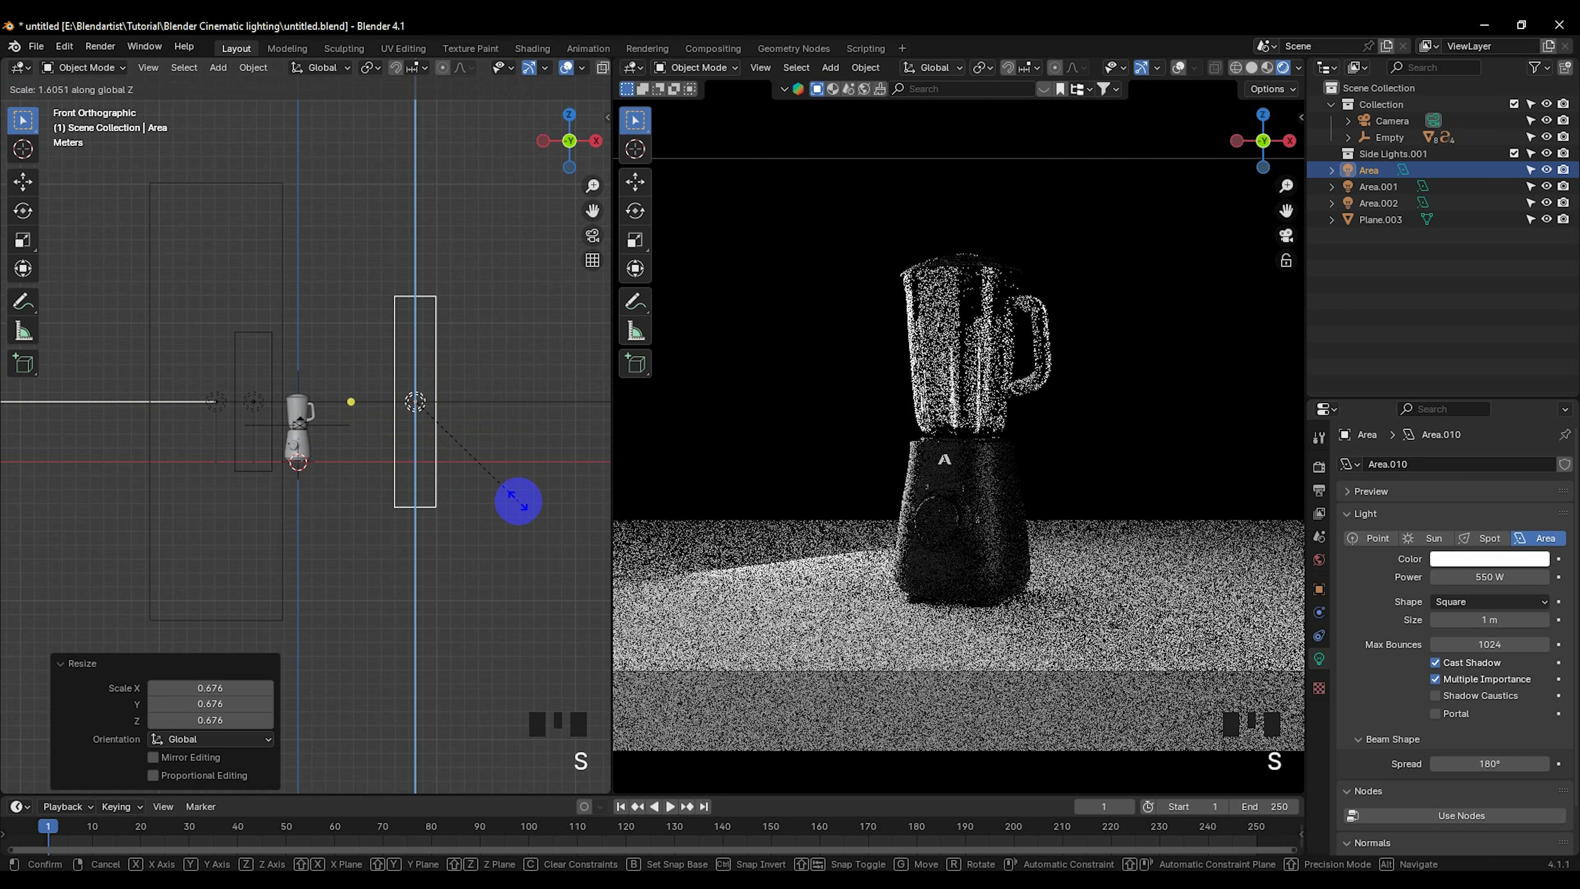
left_click(518, 501)
middle_click_drag(515, 501, 323, 421)
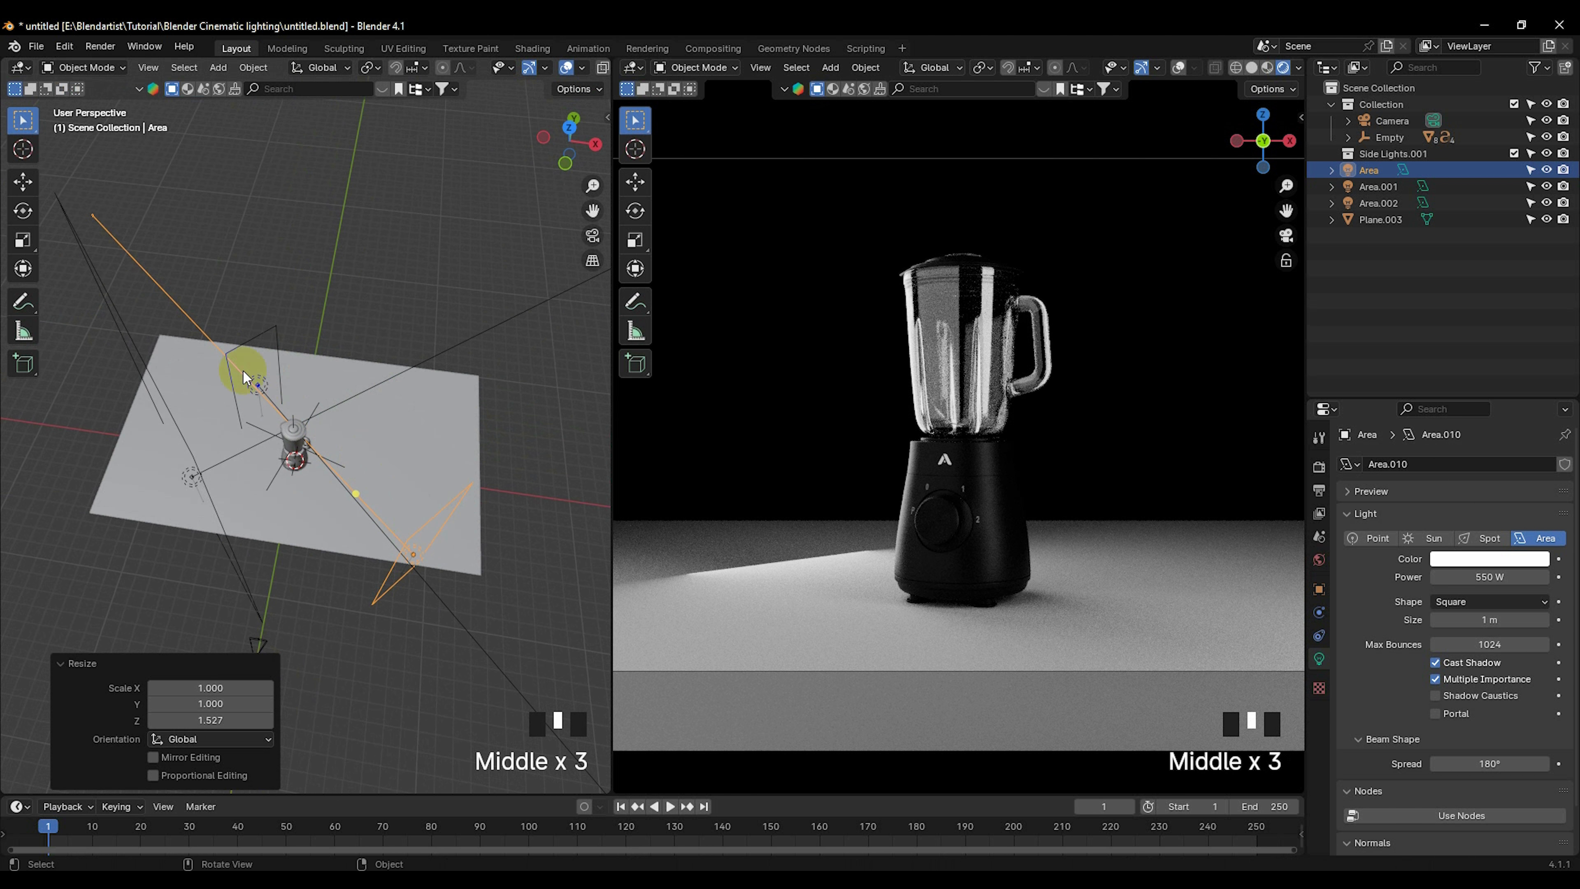
Step: Move the rear area light about -1.96 m in X and 4.98 m in Y in the top view, and rotate it about 14°
left_click(265, 374)
middle_click_drag(265, 374, 284, 410)
key("KP_7")
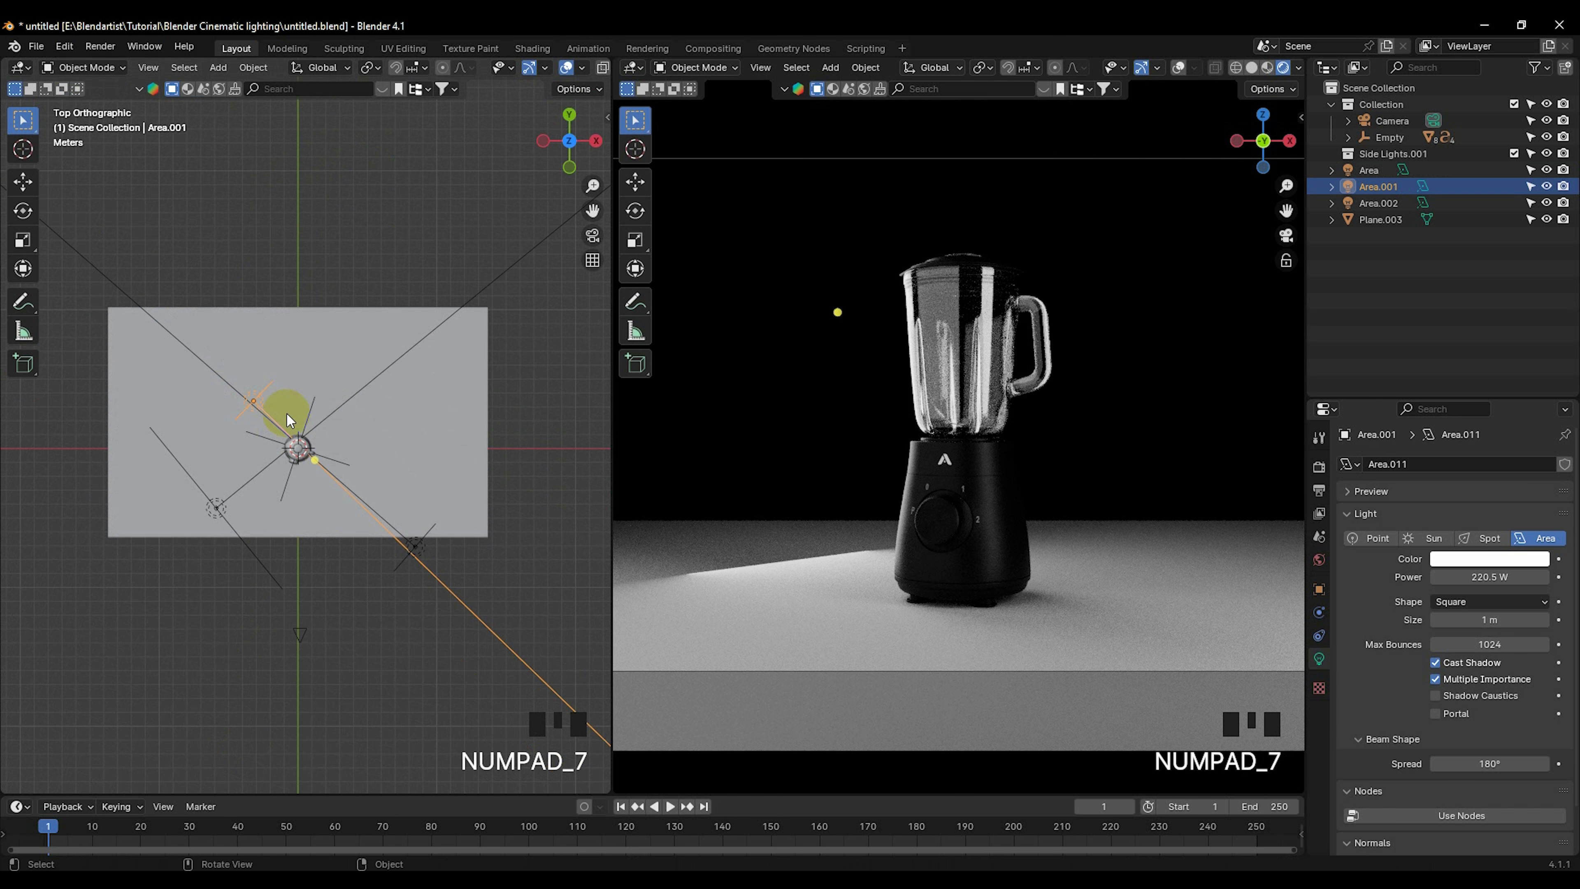
key("g")
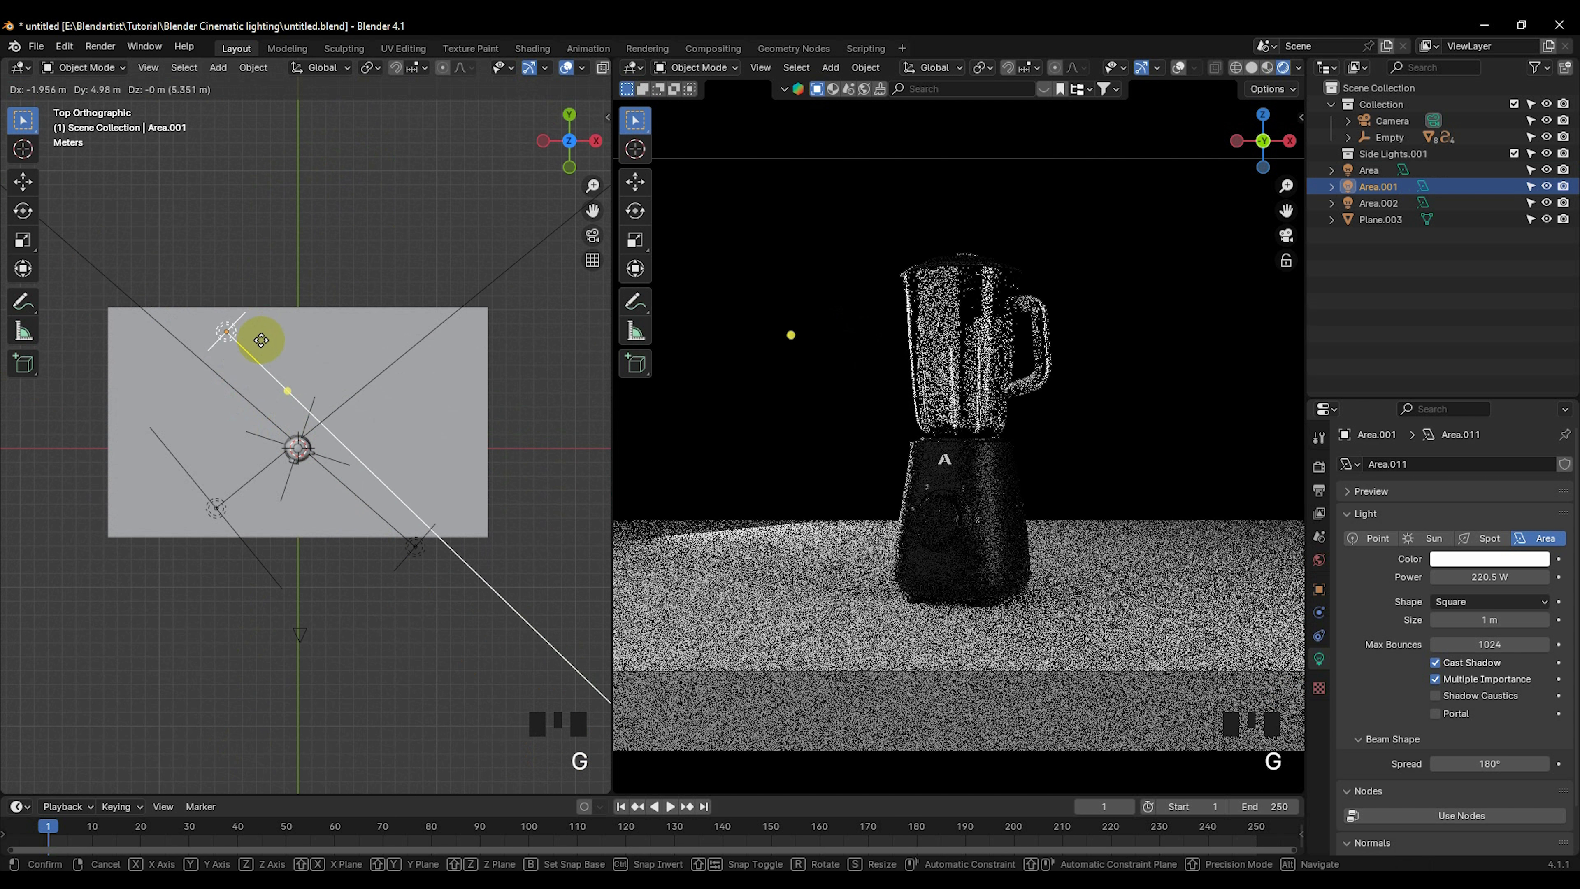
left_click(261, 349)
key("r")
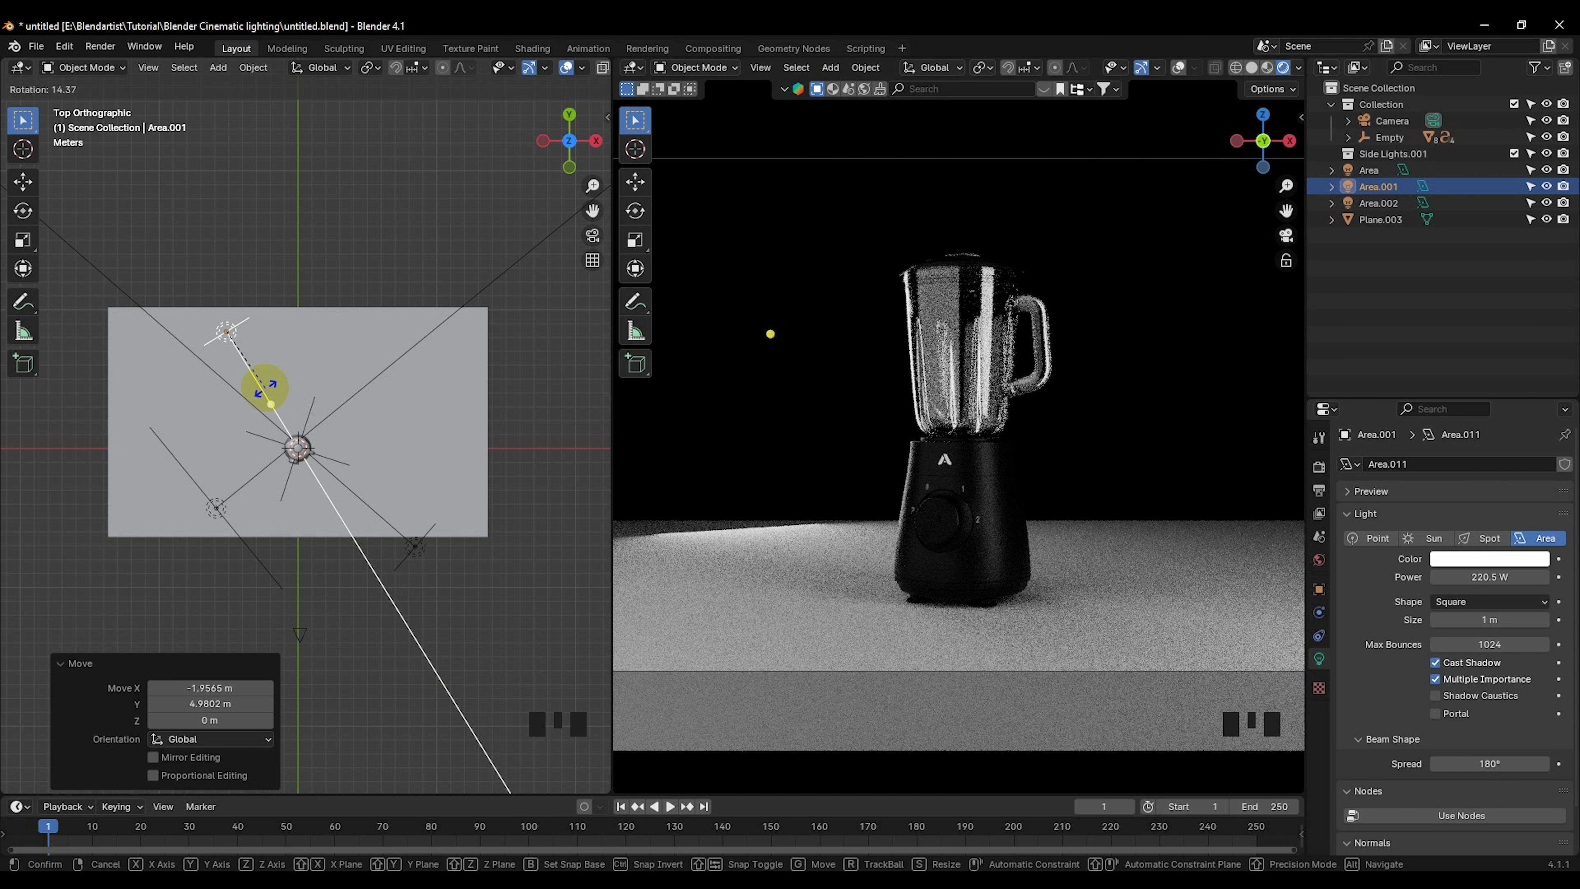
left_click(266, 386)
Step: Stretch the rear area light vertically by scaling it 1.440 along the global Z axis
middle_click_drag(266, 386, 366, 415)
key("s")
key("z")
left_click(398, 363)
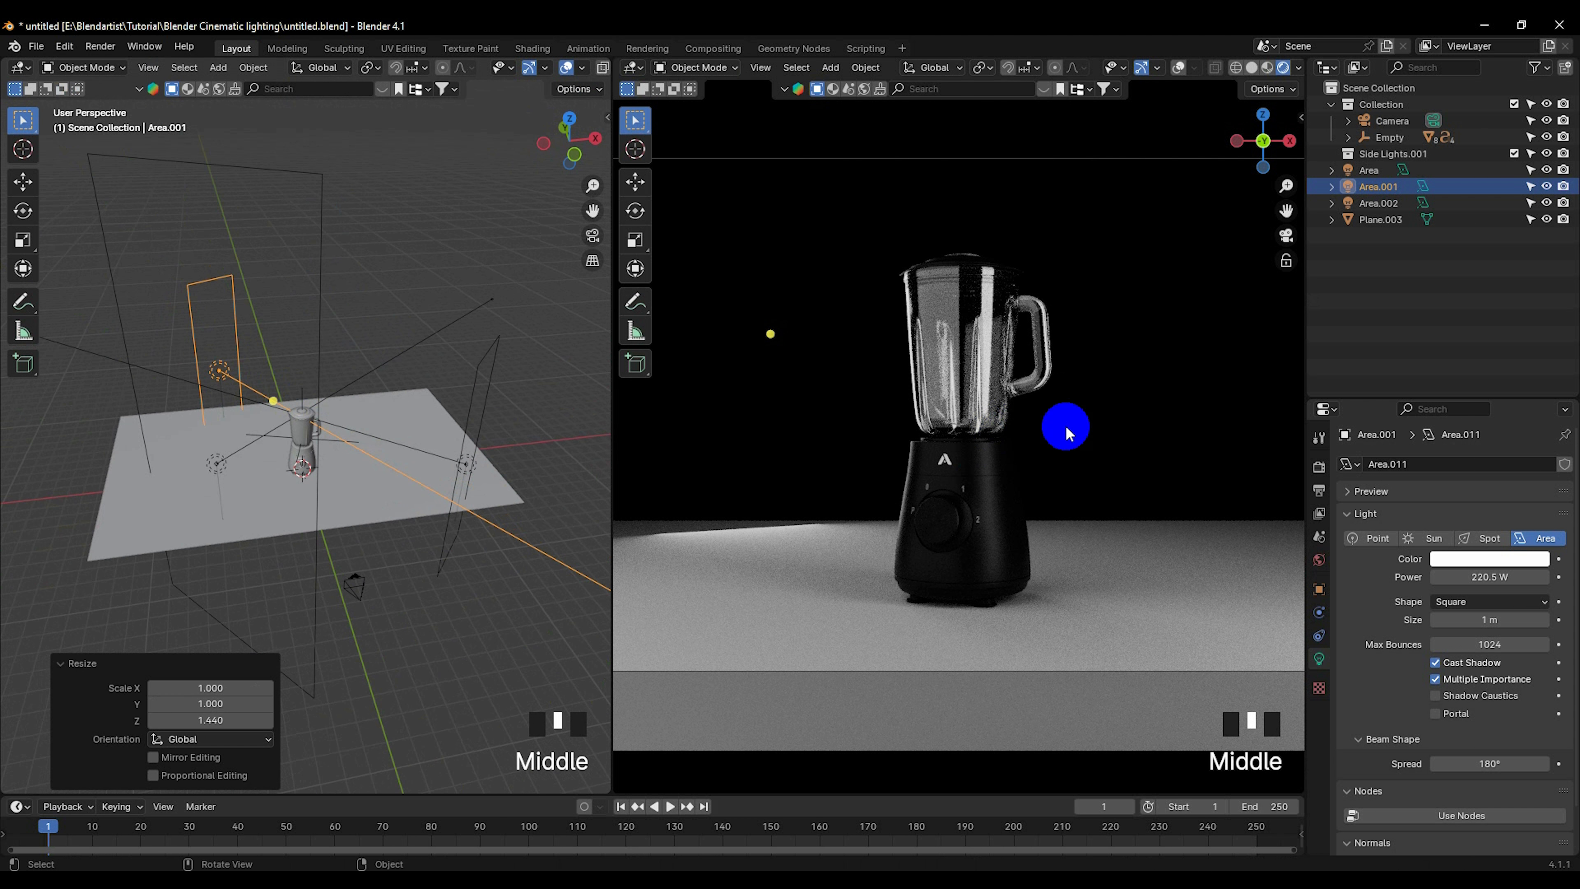
Step: Set the power of the rear area light to 500 W
left_click(1498, 575)
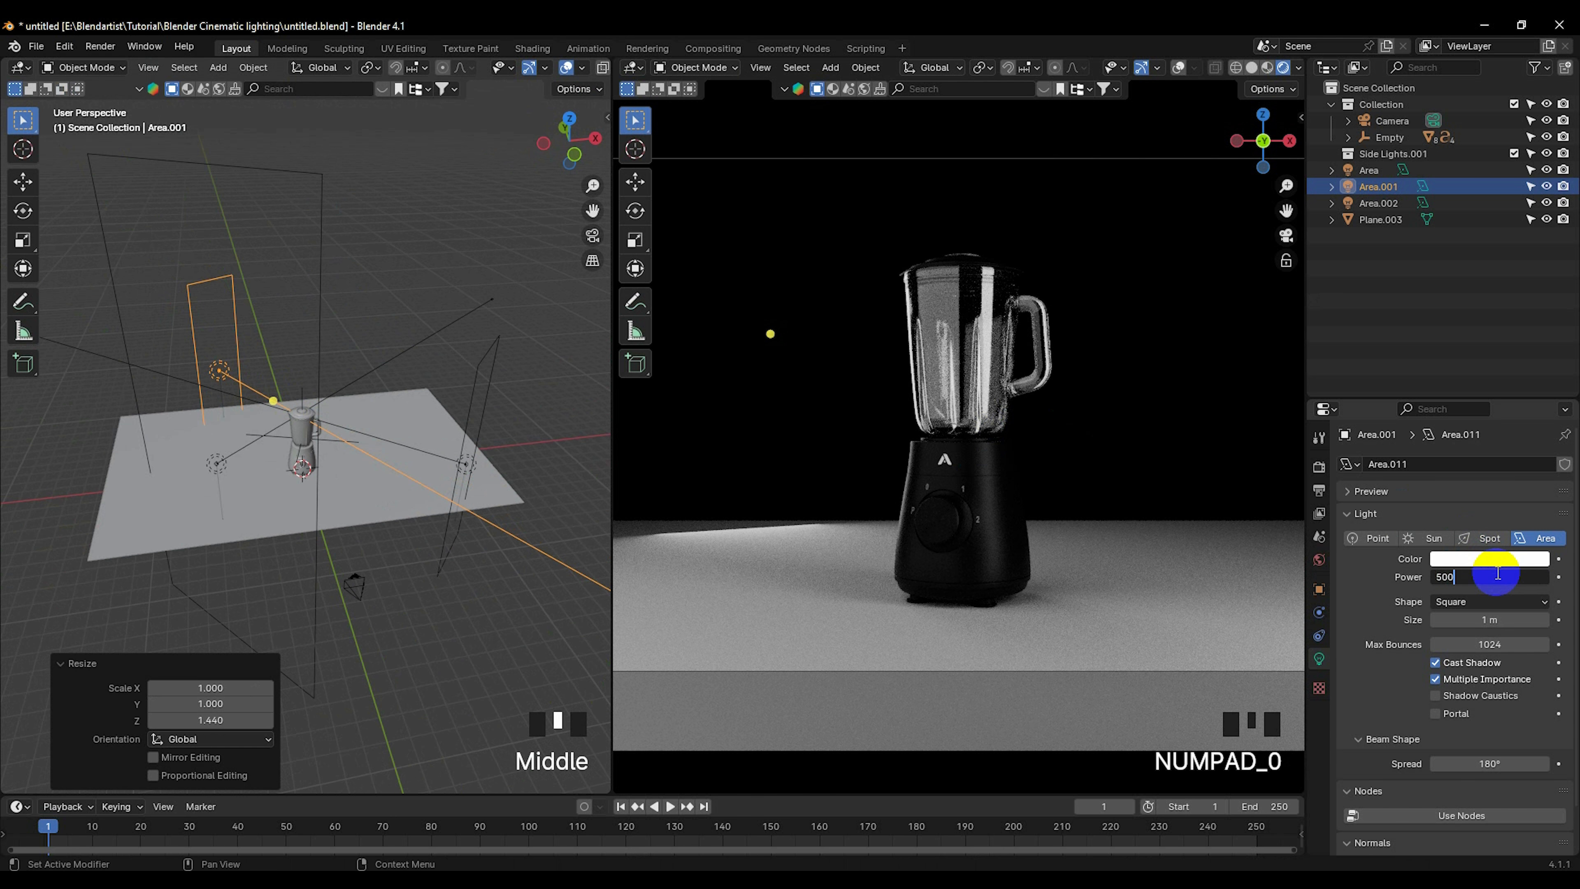
type("500")
key("Return")
Step: Raise the power of the original front area light to 700 W
left_click(495, 475)
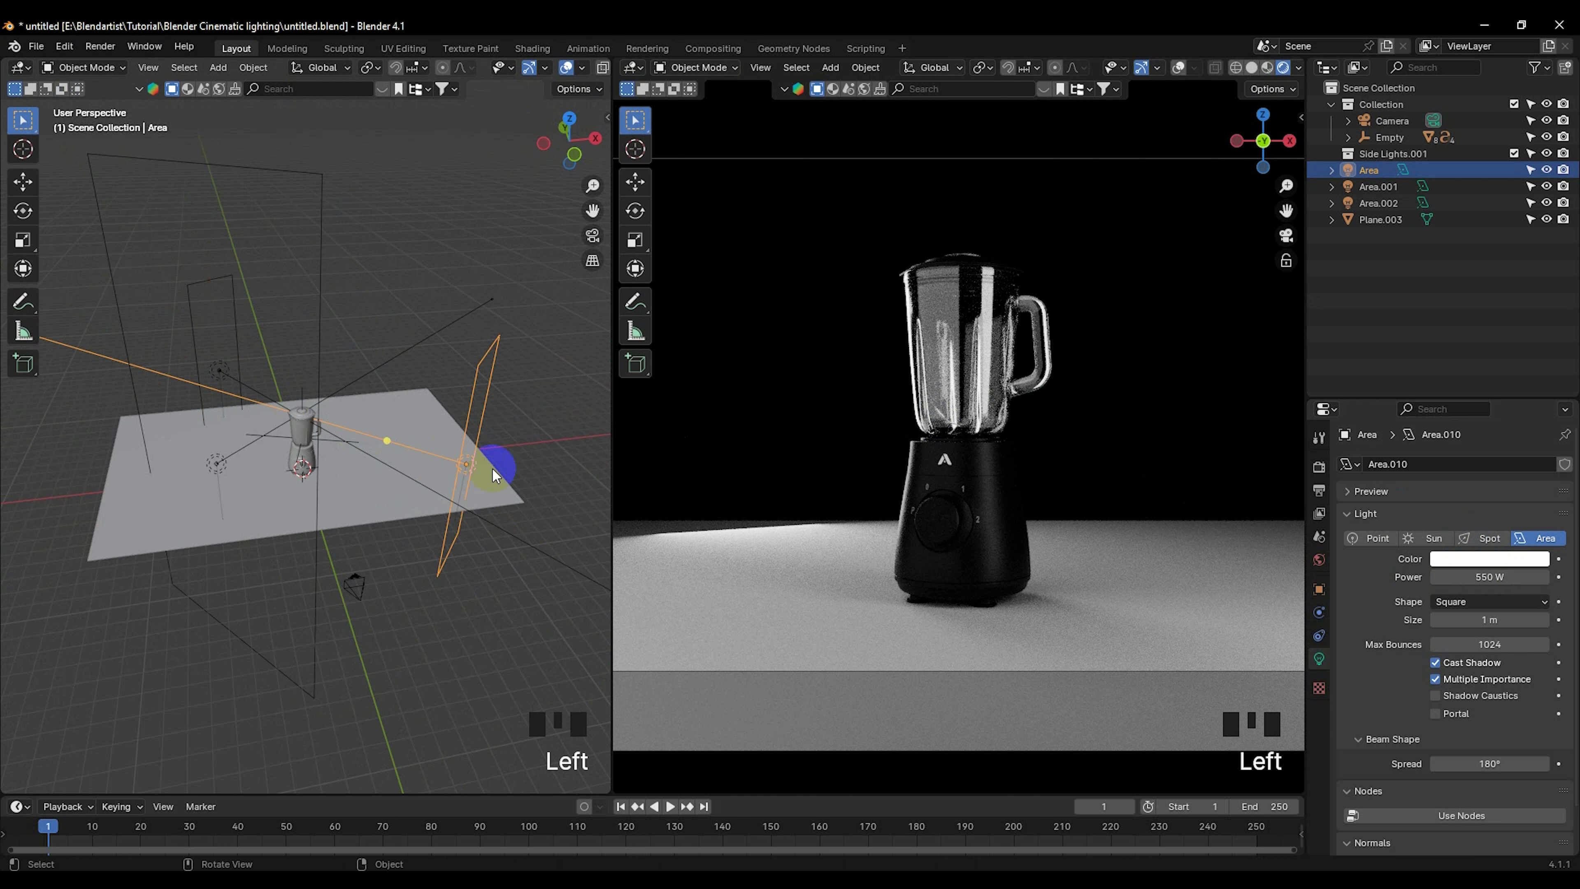
double_click(1485, 579)
type("70")
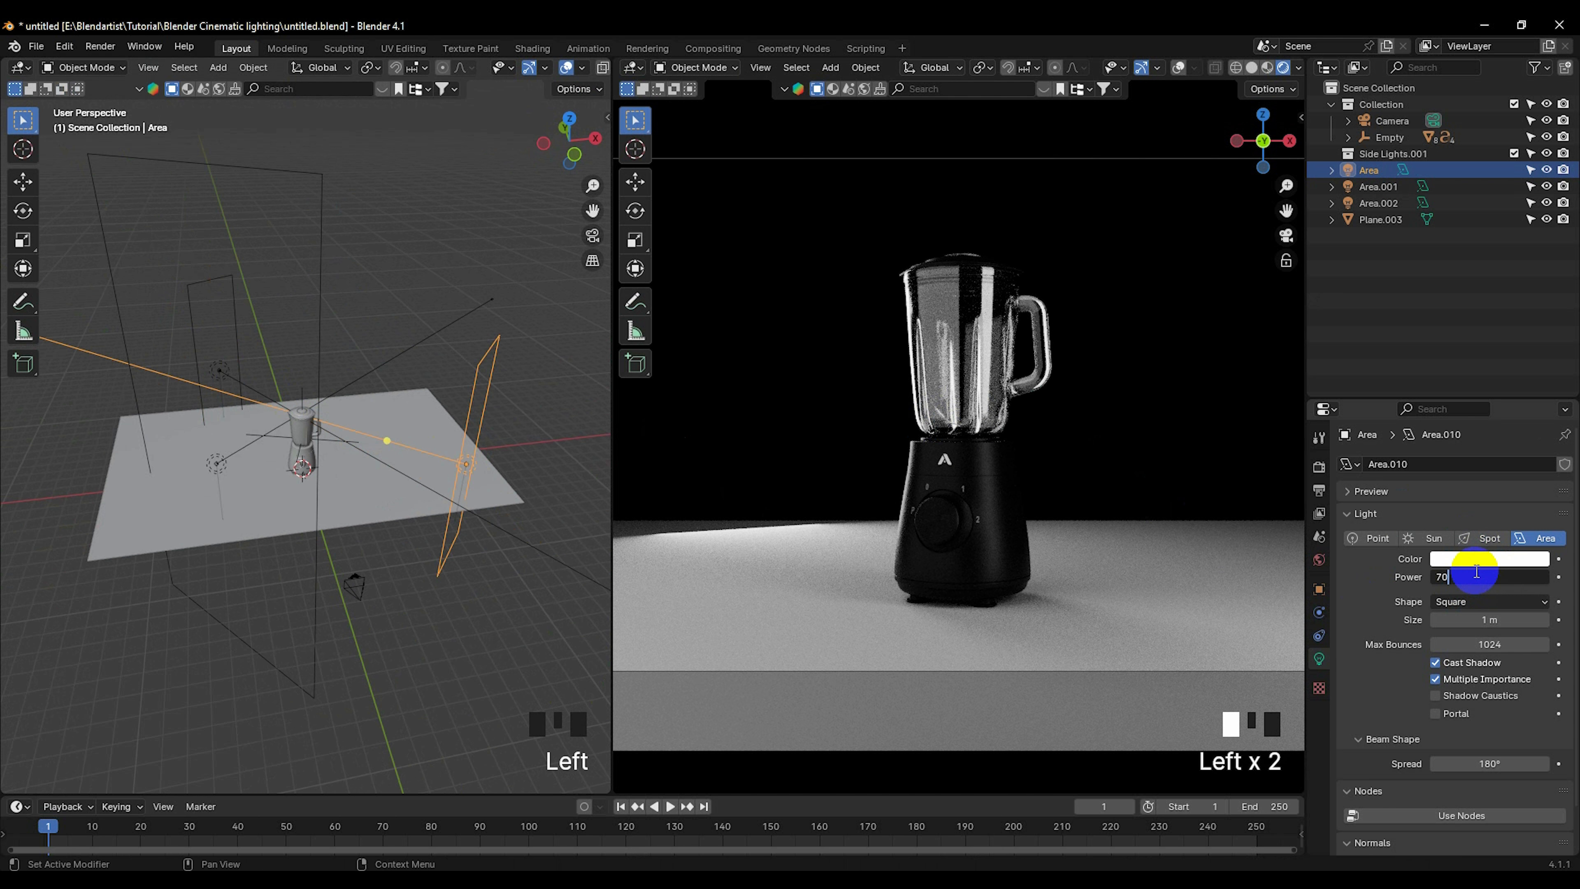
type("0 W")
left_click(317, 479)
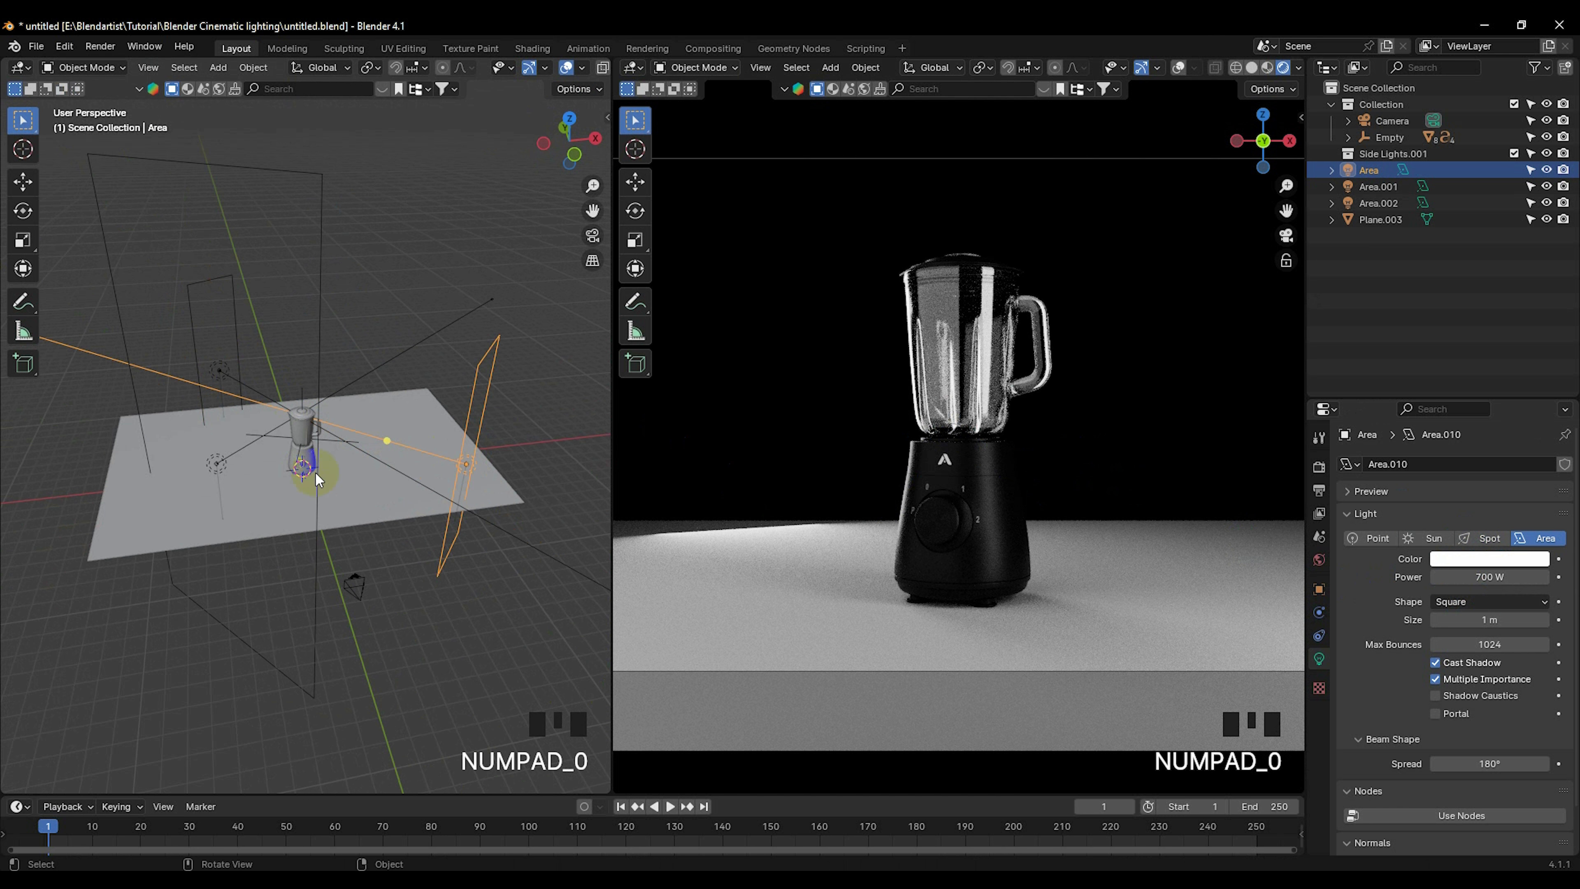
left_click(995, 542)
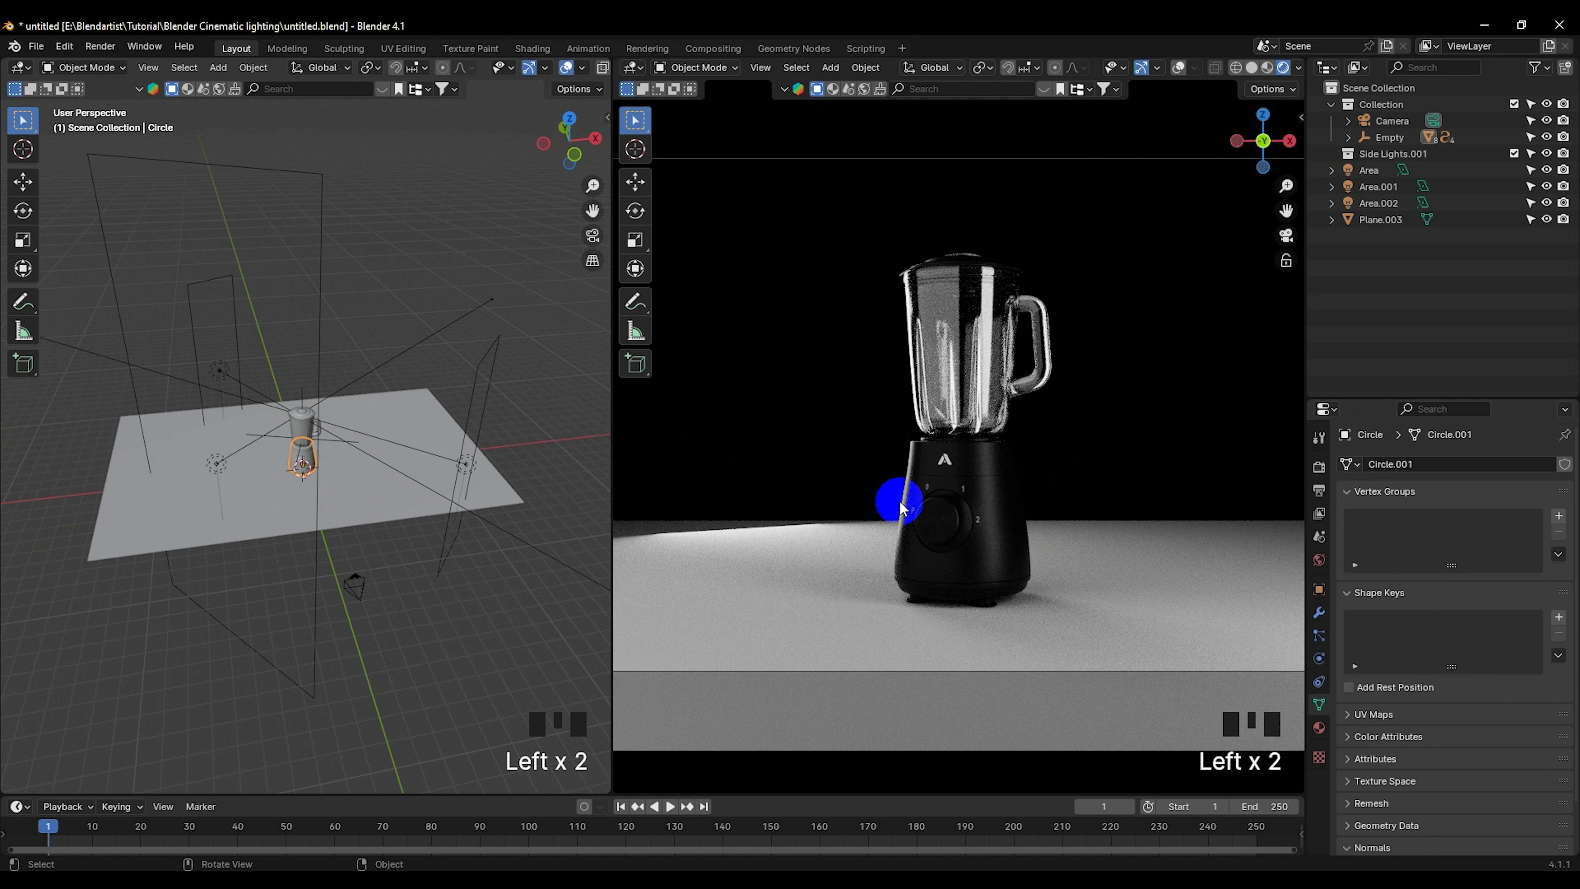
Step: Widen the large fill area light by scaling it 2.183 along the global X axis
left_click(308, 297)
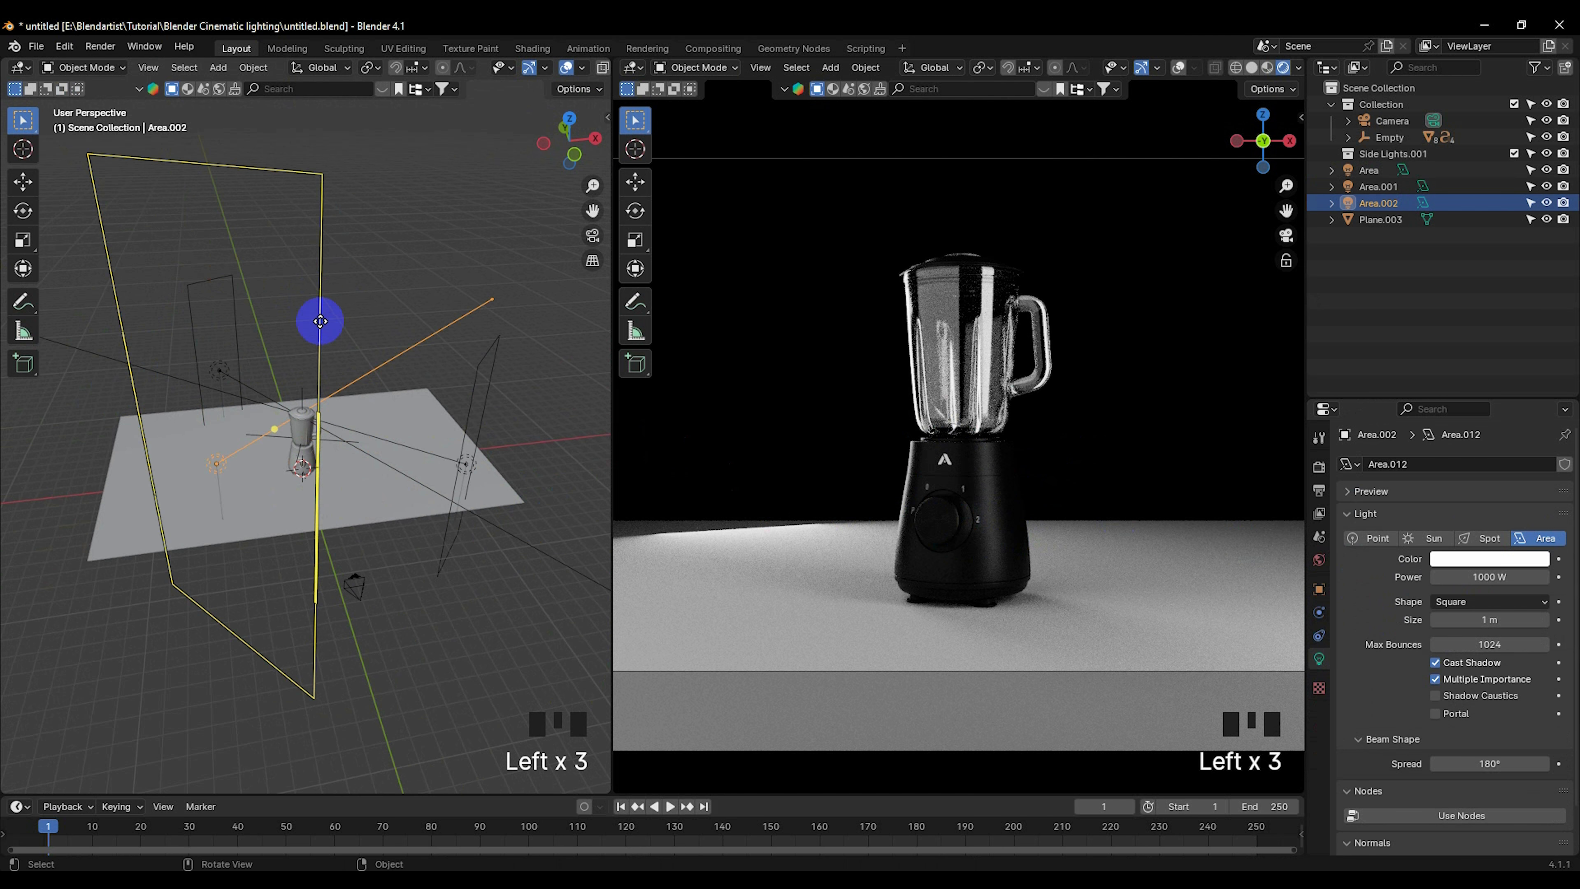
middle_click_drag(284, 460, 297, 472)
key("s")
key("x")
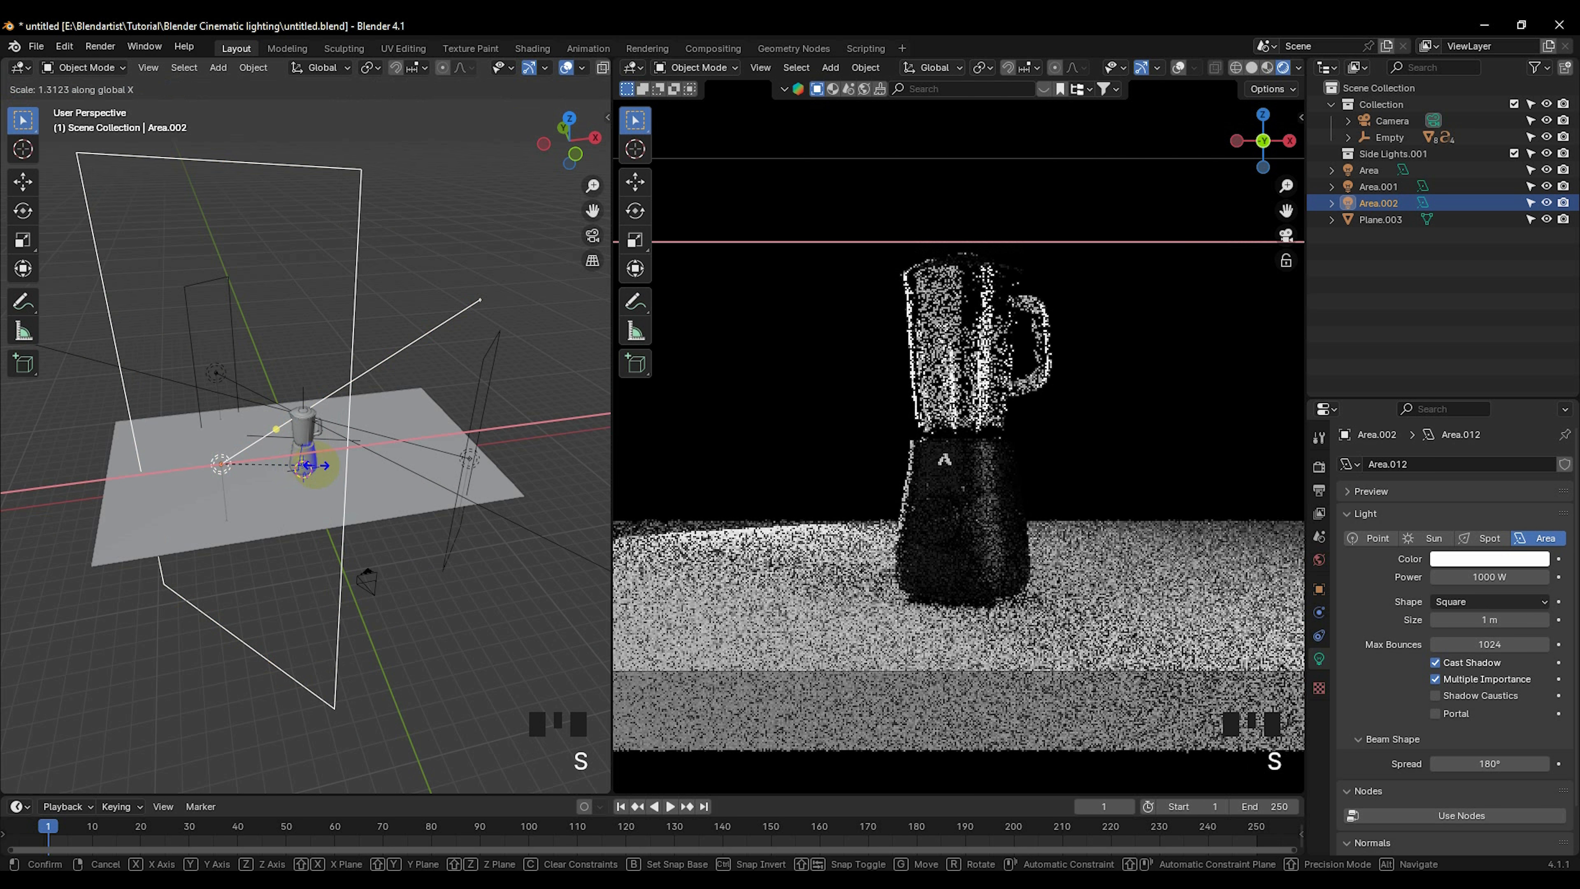
left_click(374, 493)
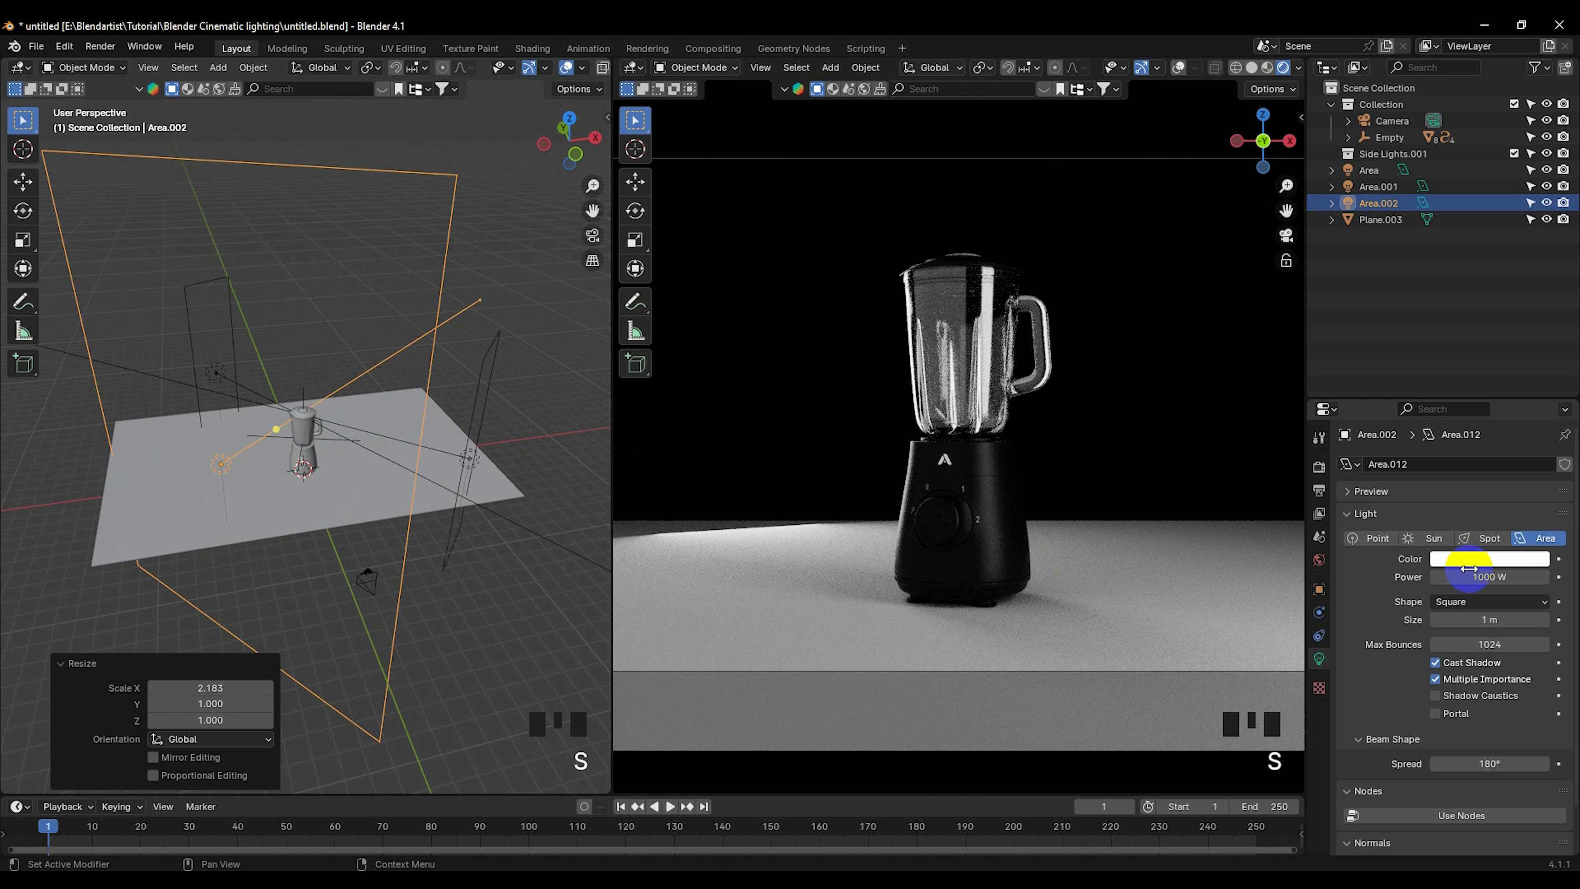
Step: Try a power of 1500 W on the large fill area light
type("0")
key("Return")
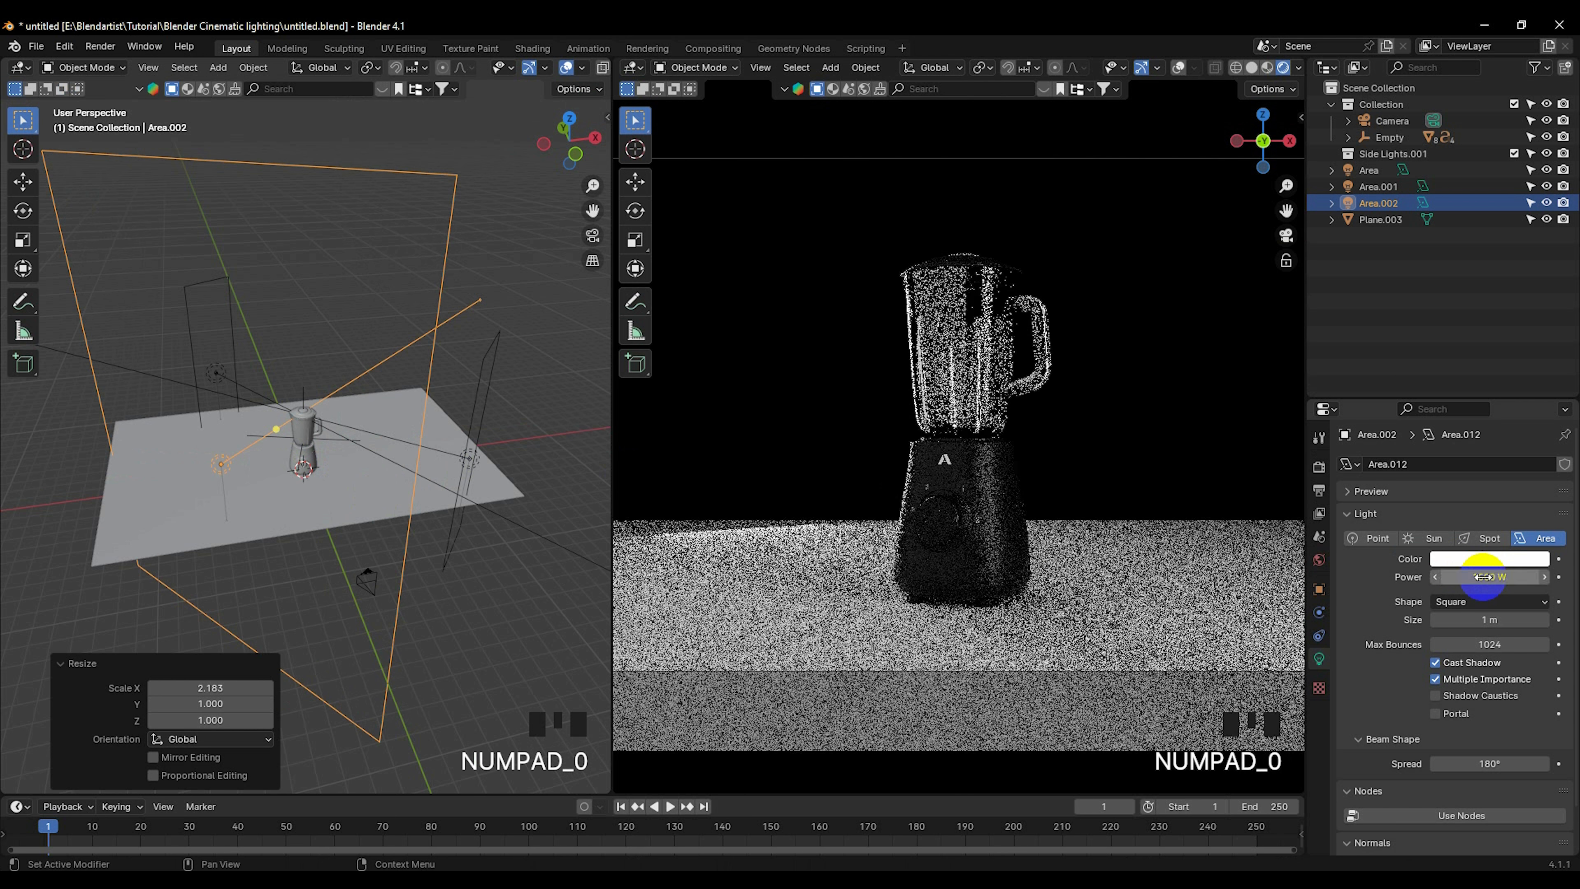
left_click(1196, 421)
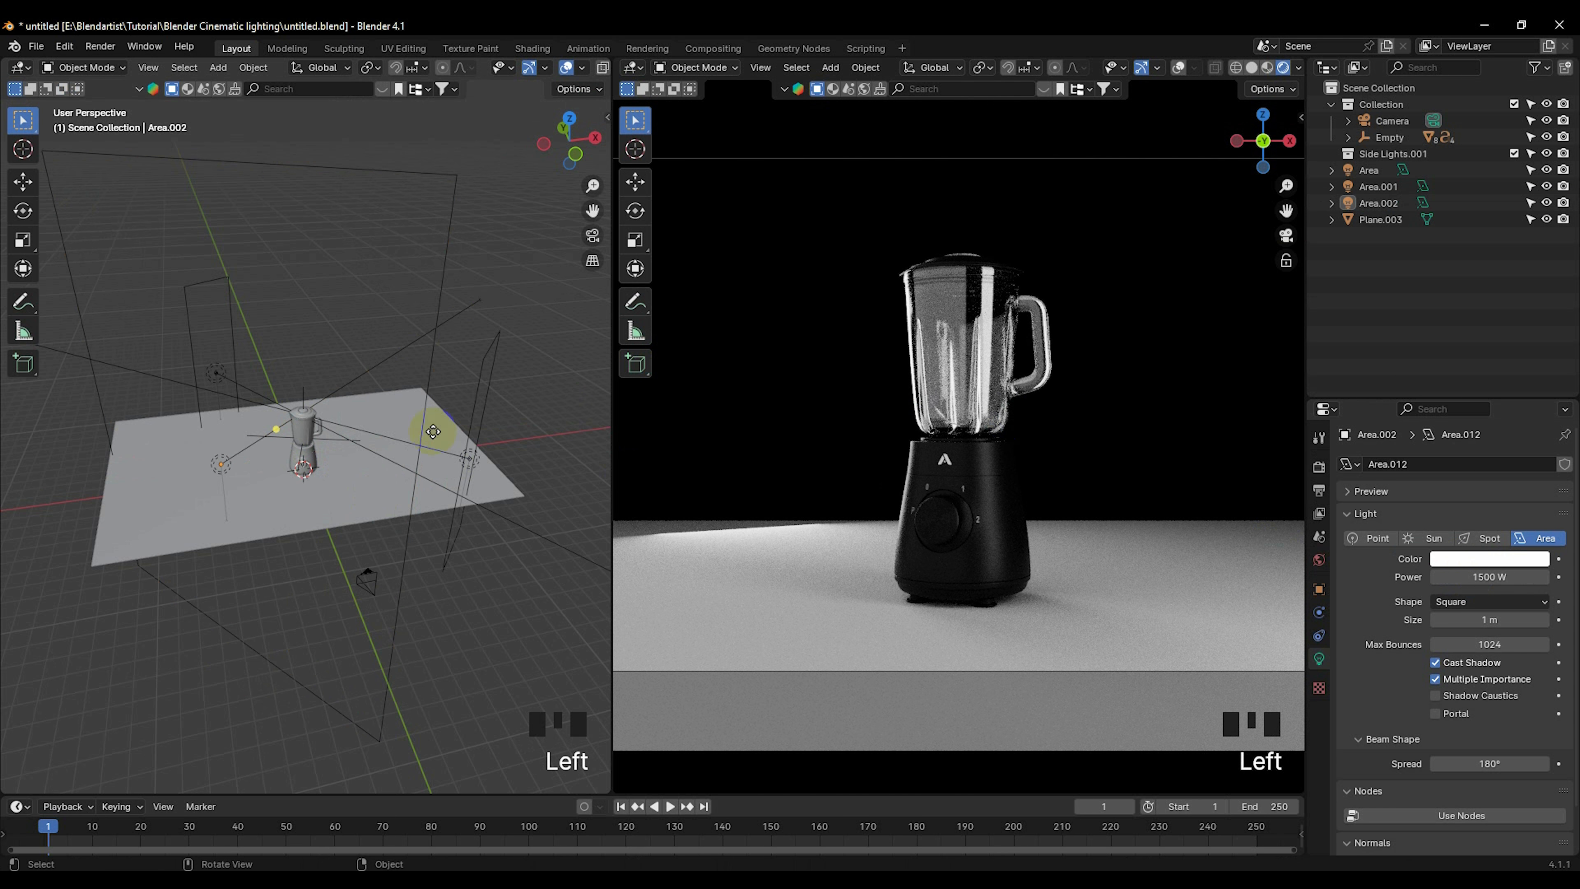
Step: Reselect the large fill area light and try a power of 2000 W
left_click(357, 496)
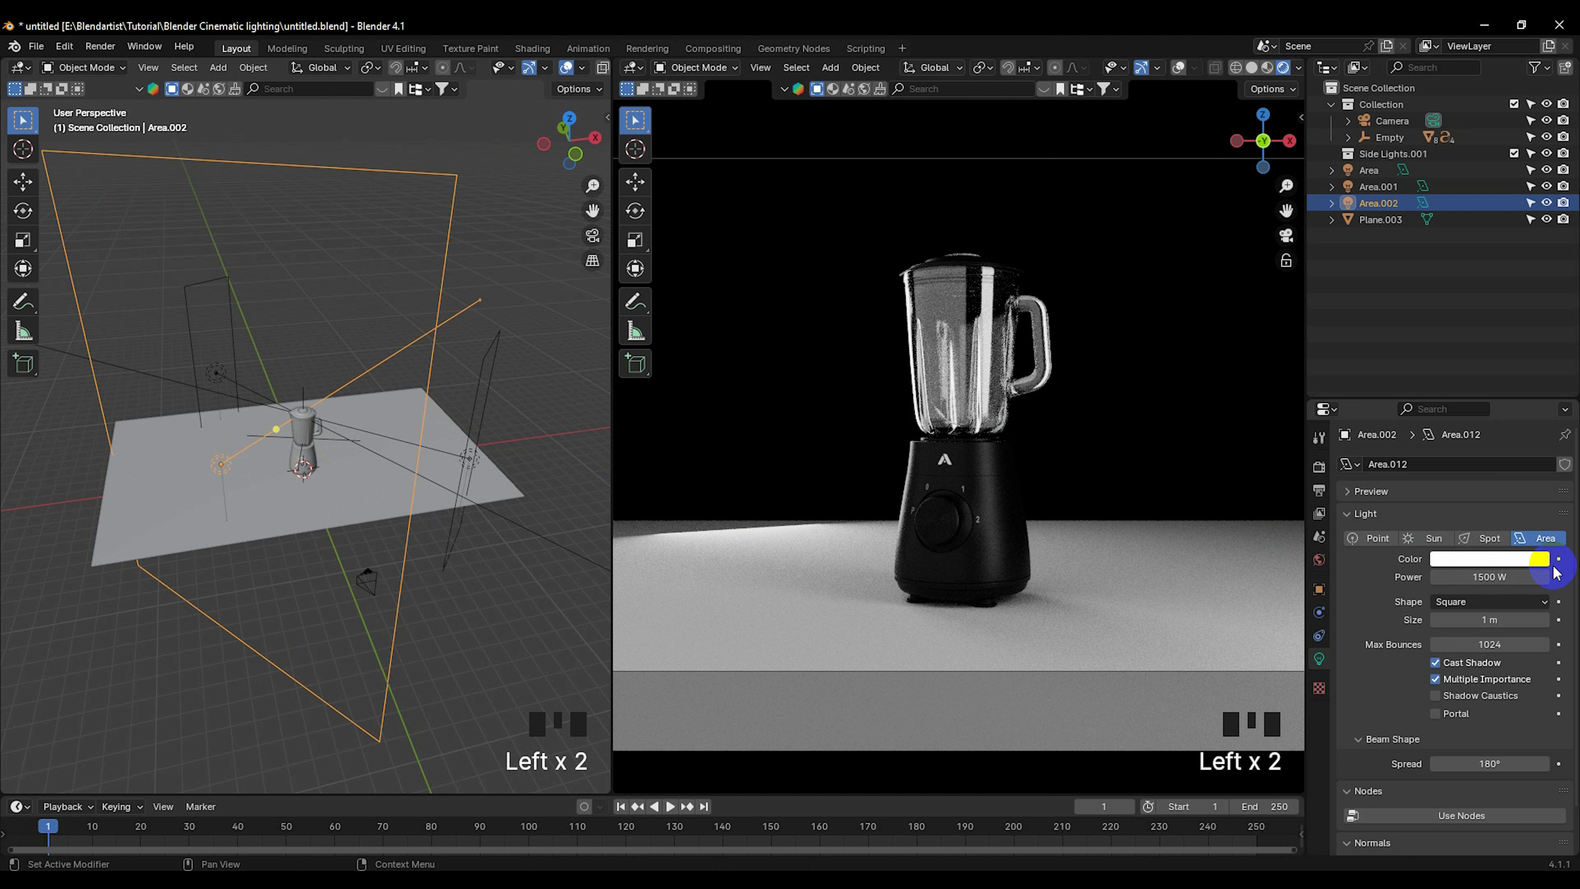
left_click(1510, 573)
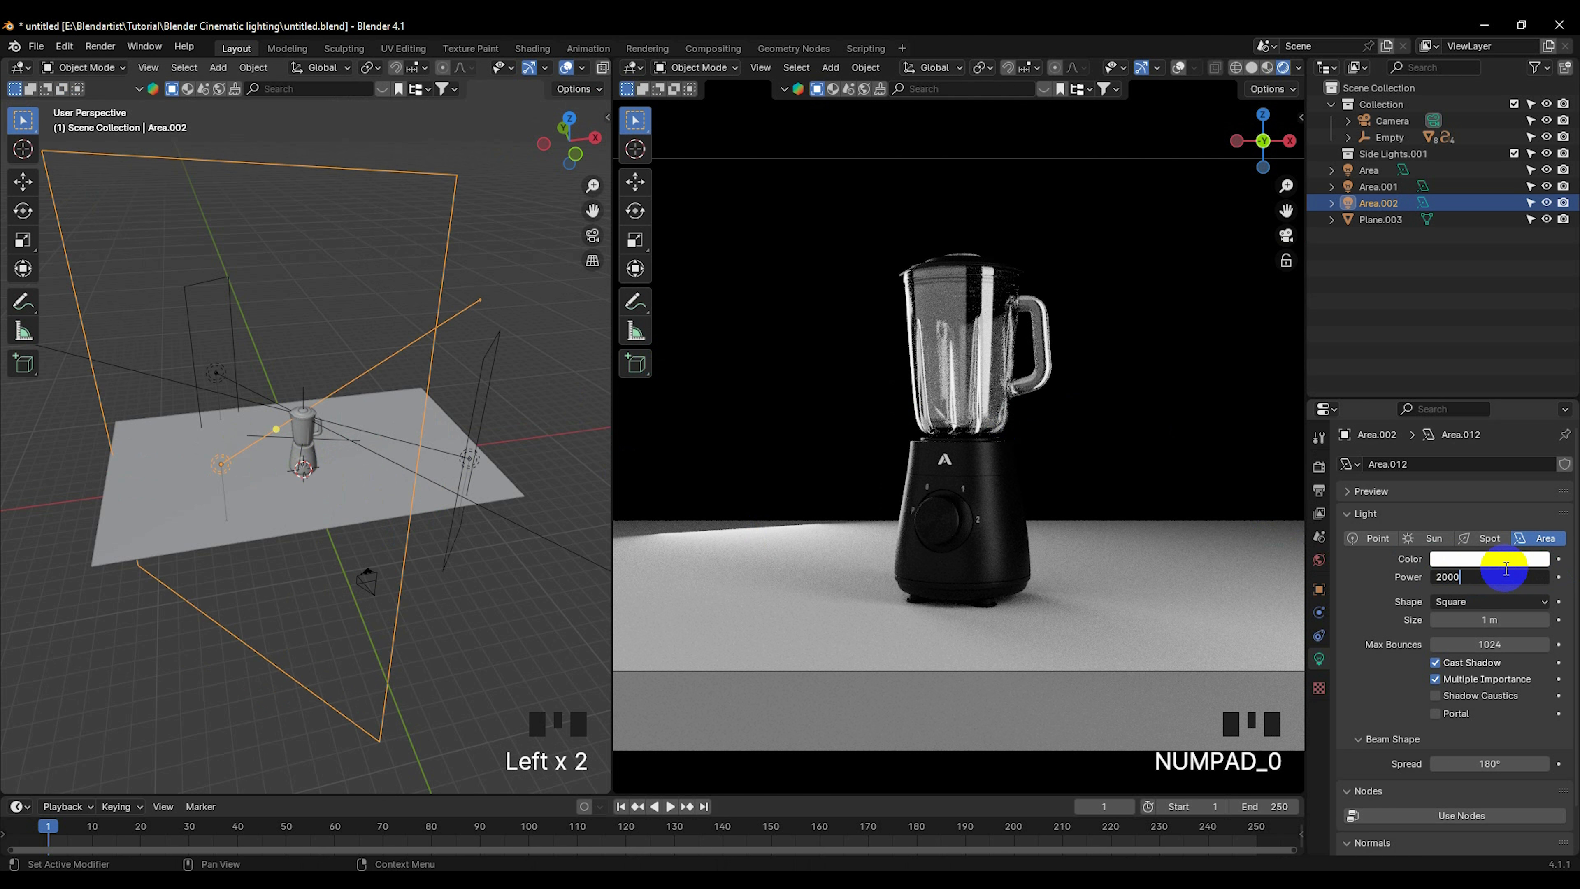
type("2000")
left_click(1155, 421)
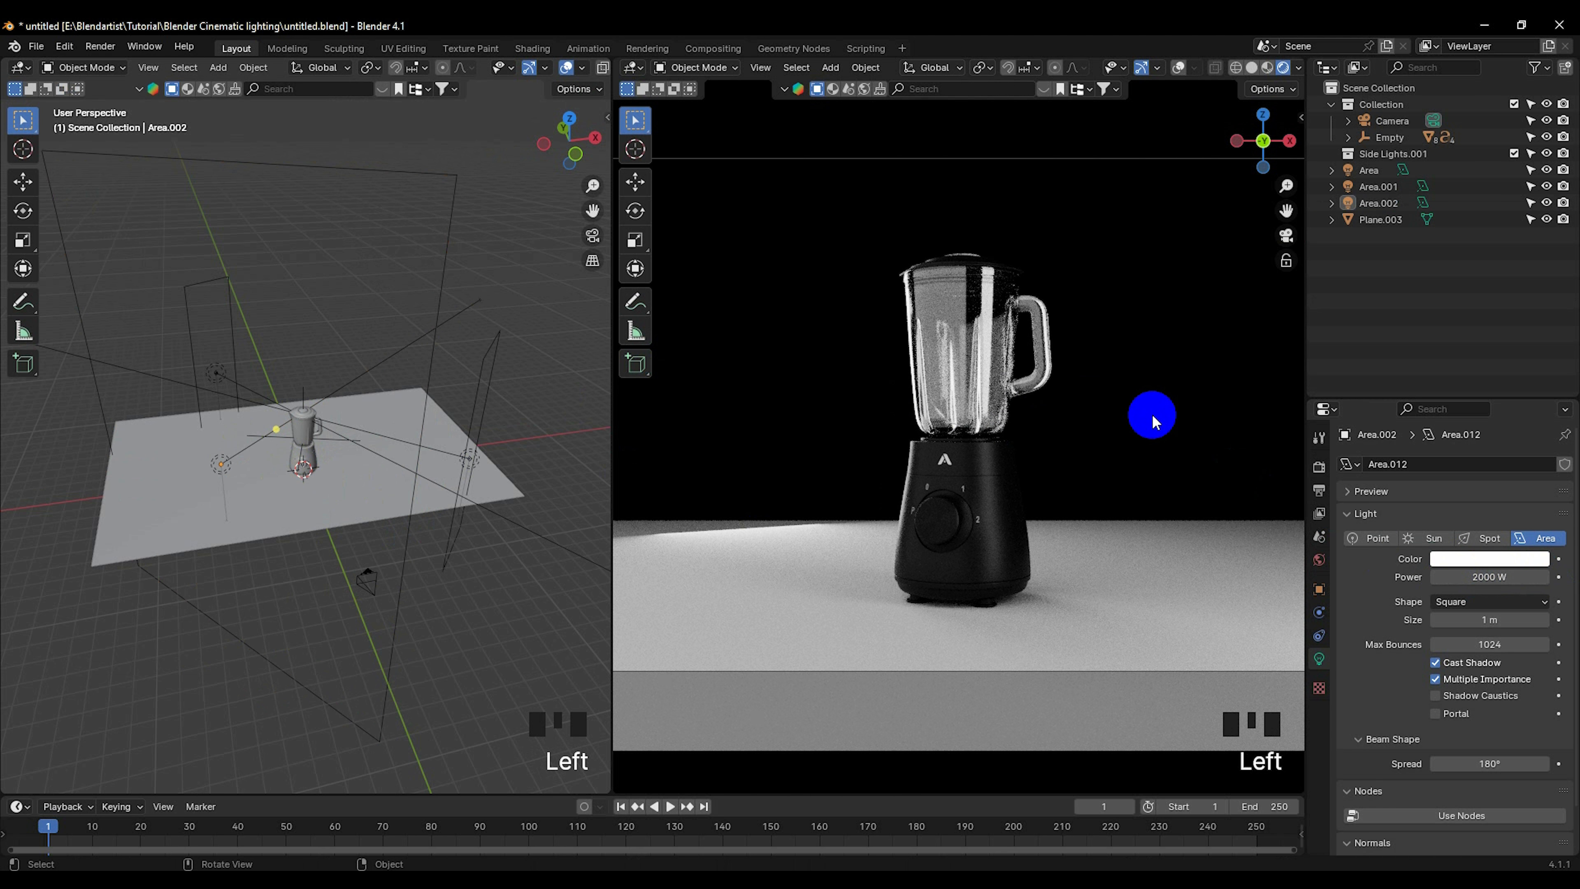
Step: Lower the large fill area light by about 0.006 m along the global Z axis
middle_click_drag(448, 492, 279, 463)
left_click(176, 411)
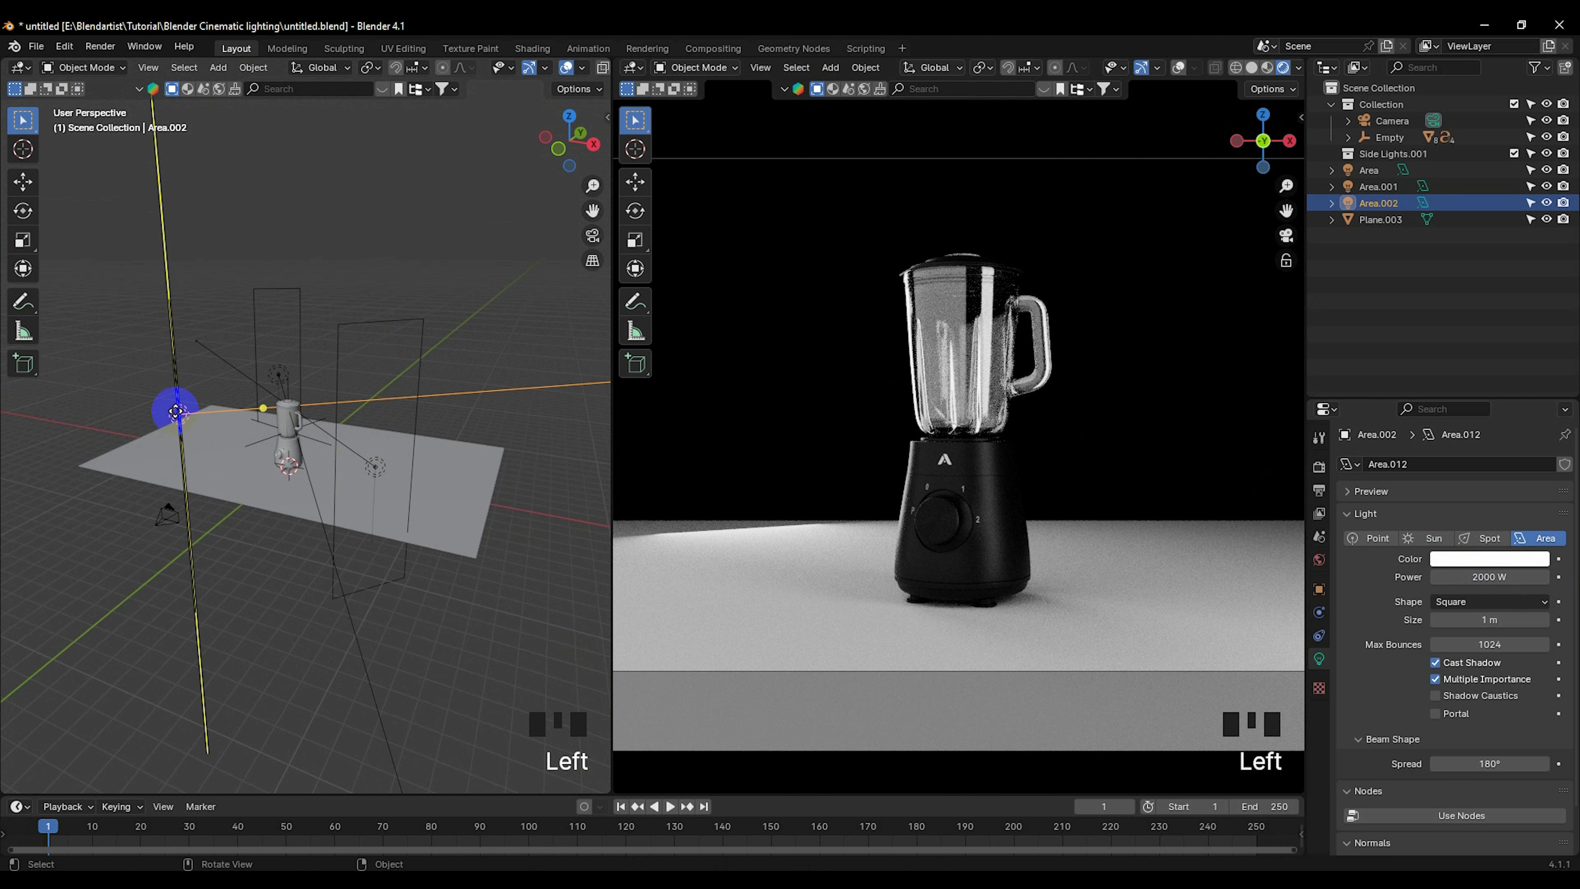
key("g")
key("z")
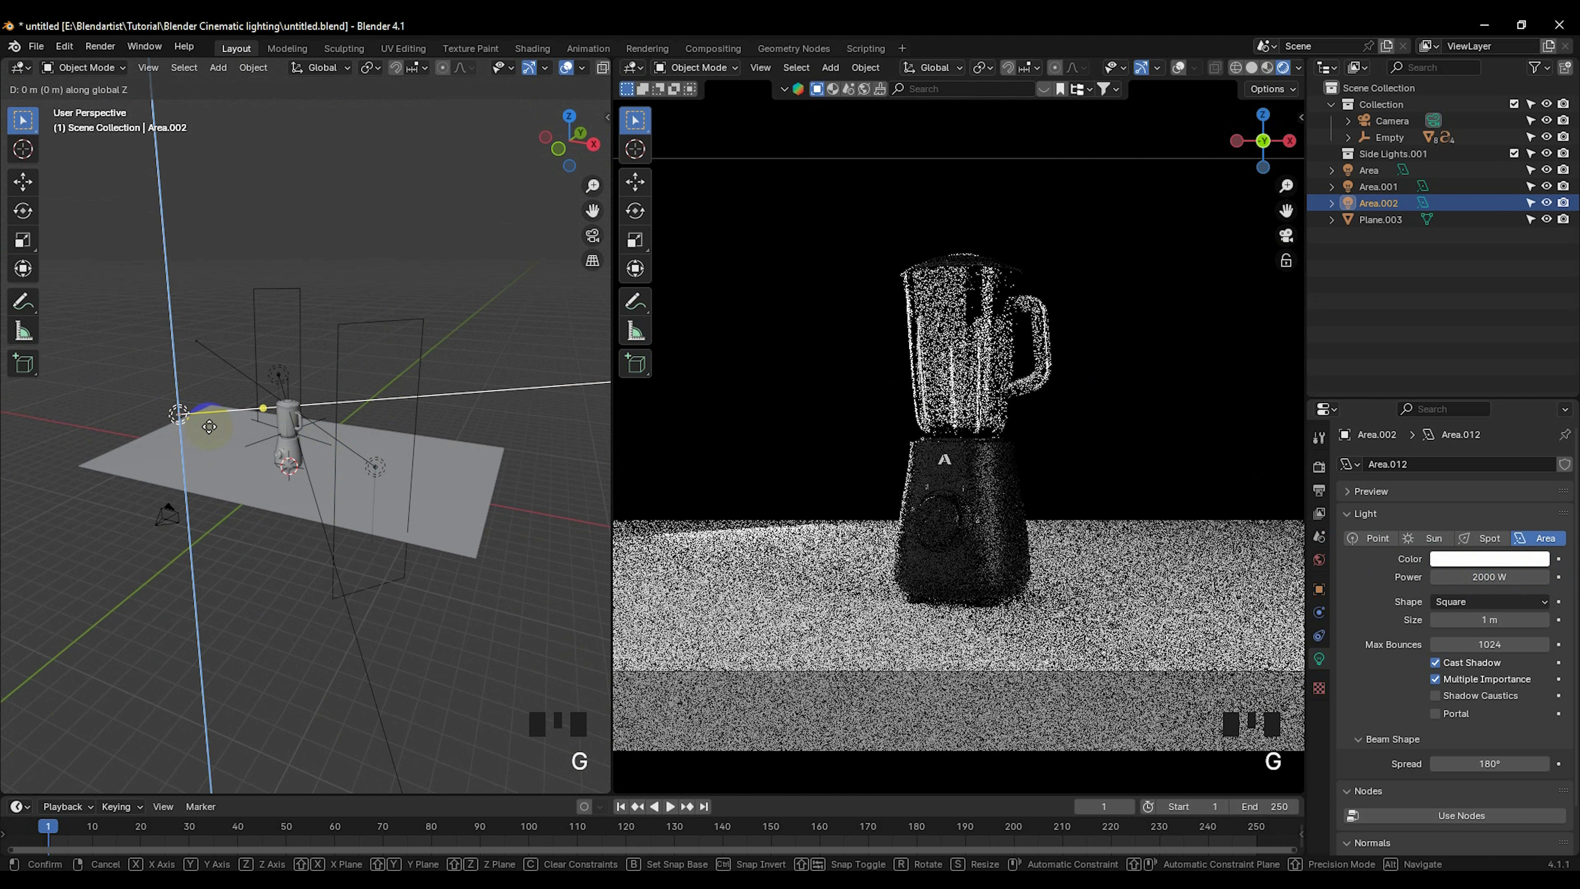
left_click(189, 427)
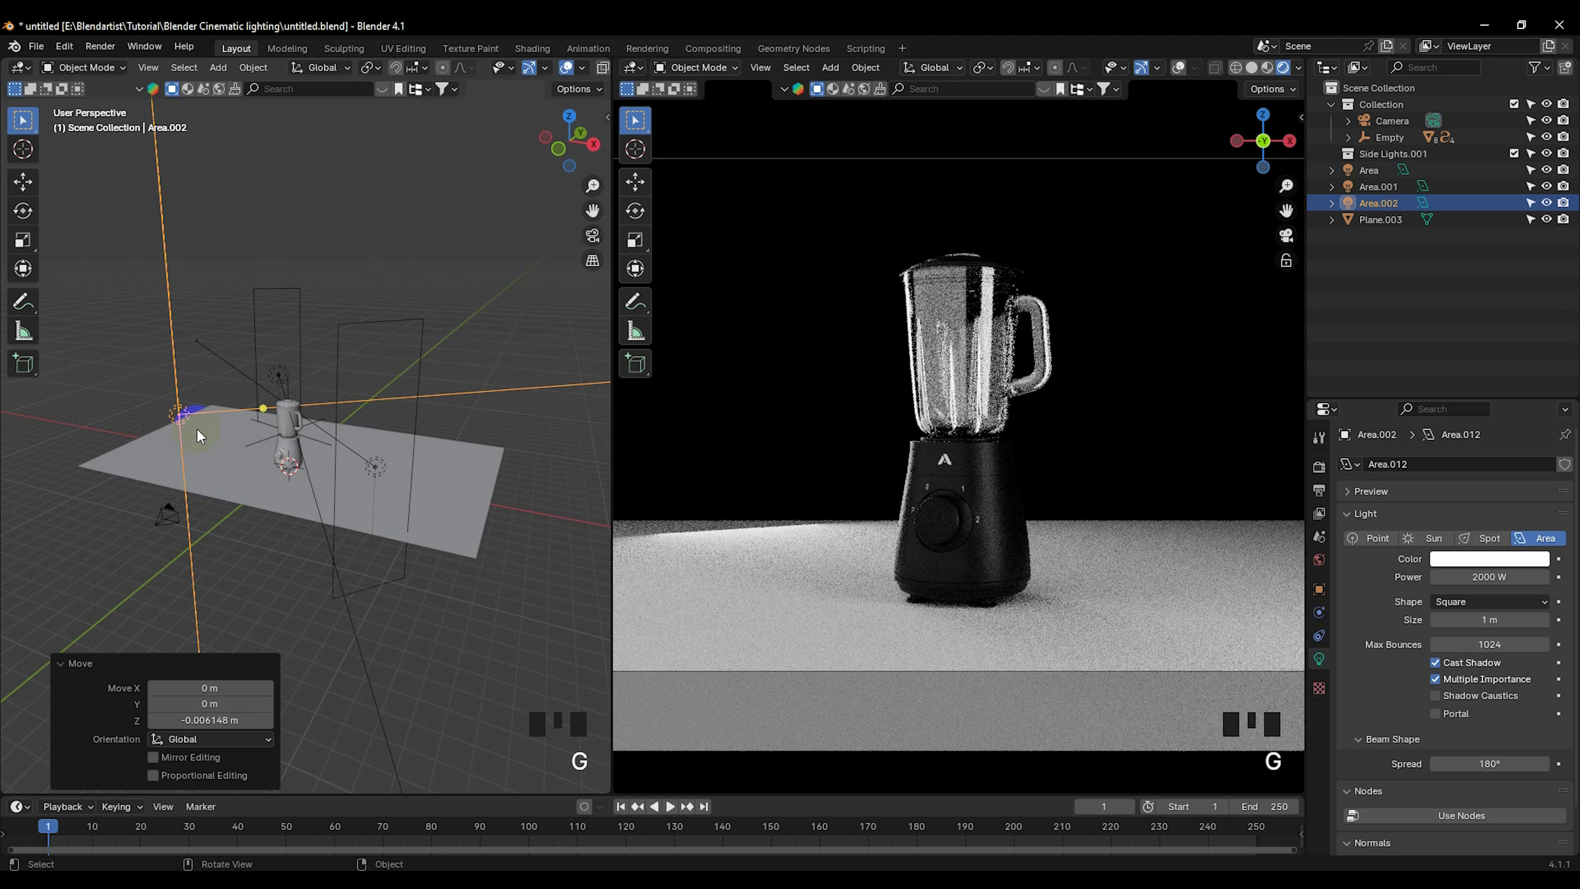
Step: Reduce the large fill area light's Max Bounces to 982 and check the rendered preview from another angle and through the camera
middle_click_drag(212, 434, 252, 469)
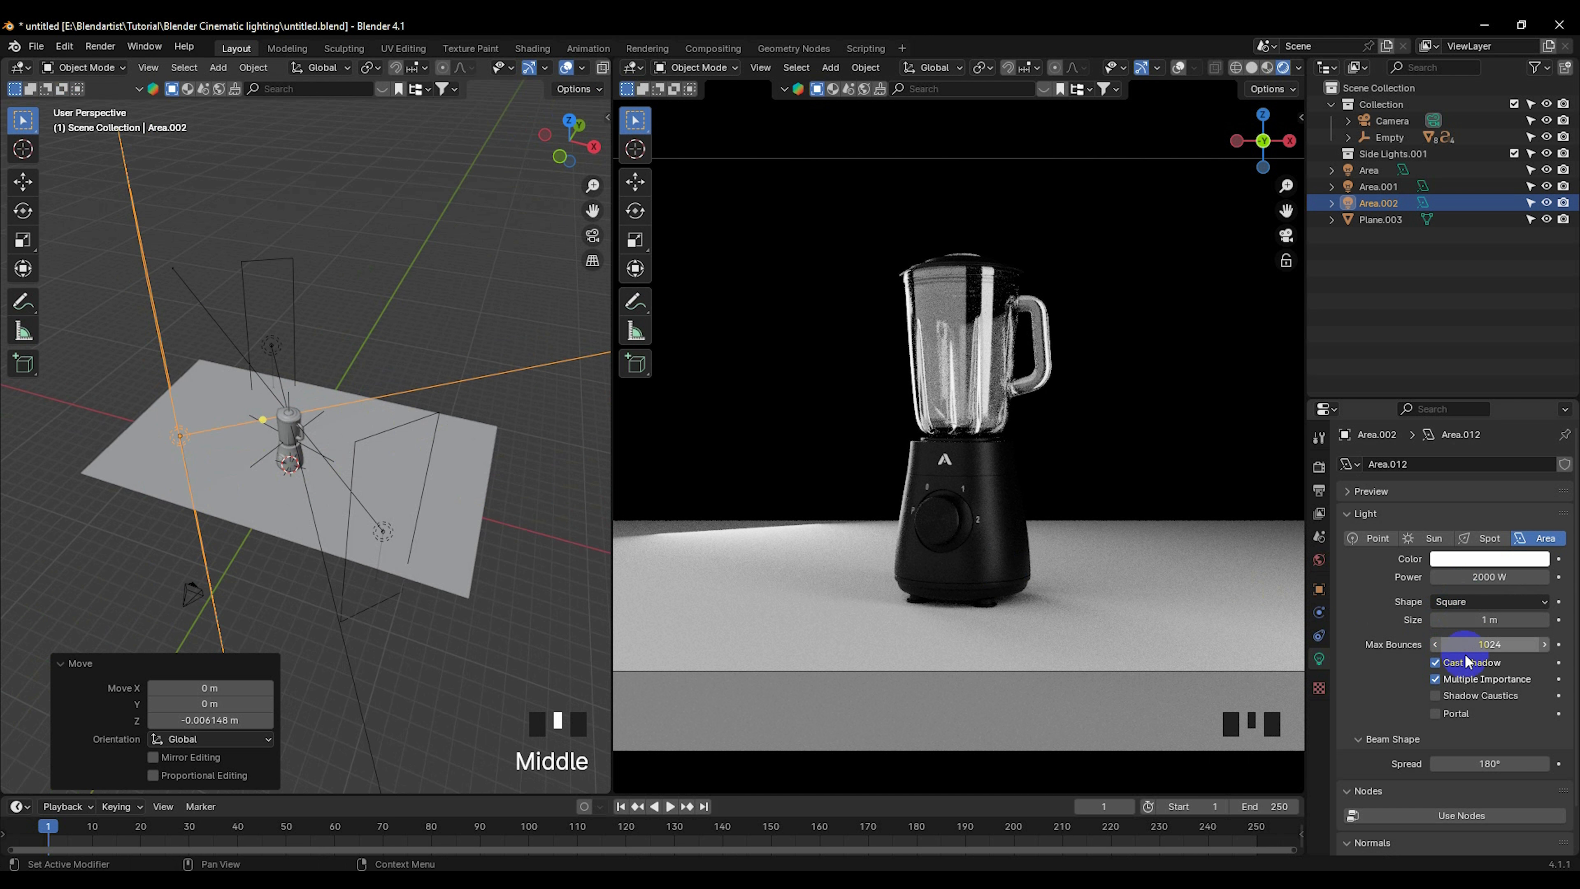
left_click_drag(1490, 644, 219, 644)
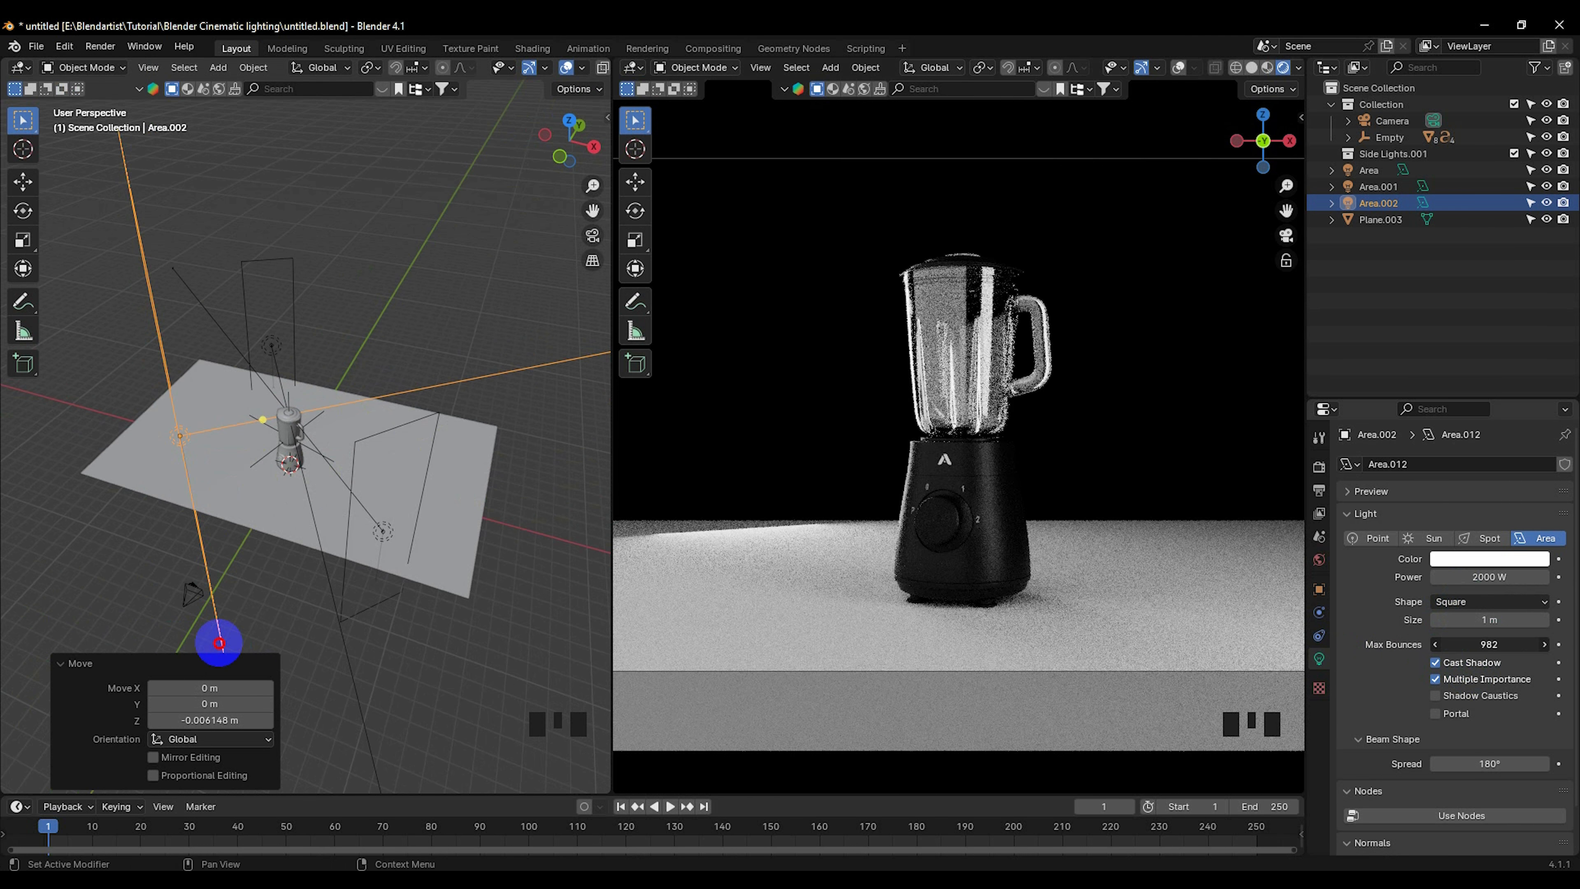
middle_click_drag(941, 435, 853, 459)
scroll(853, 459, "down", 4)
middle_click_drag(949, 455, 980, 459)
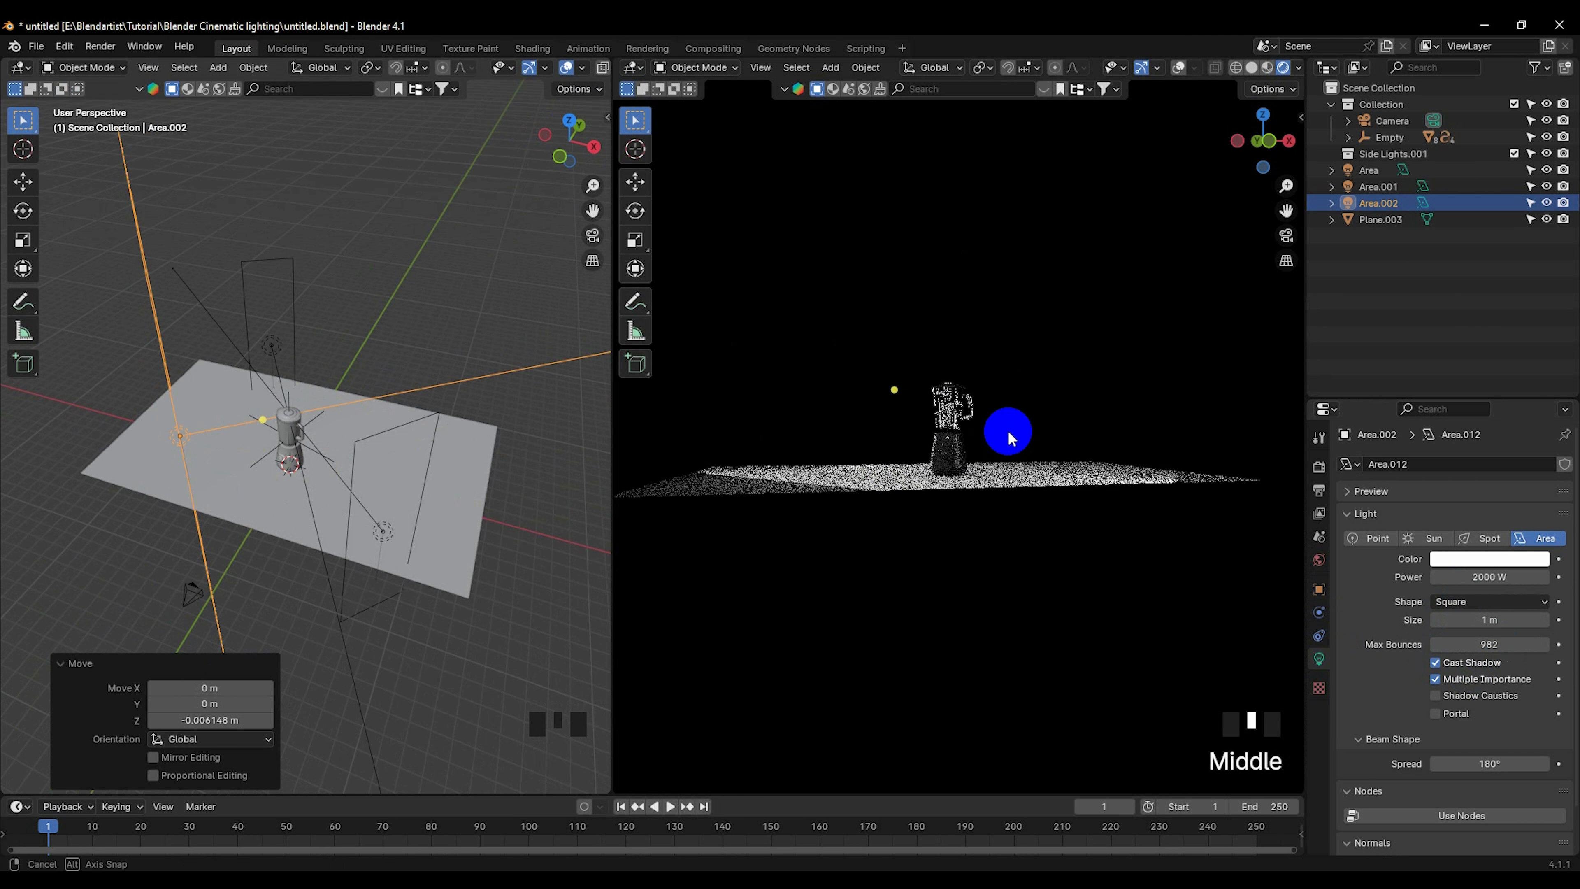
scroll(981, 460, "up", 5)
key("KP_0")
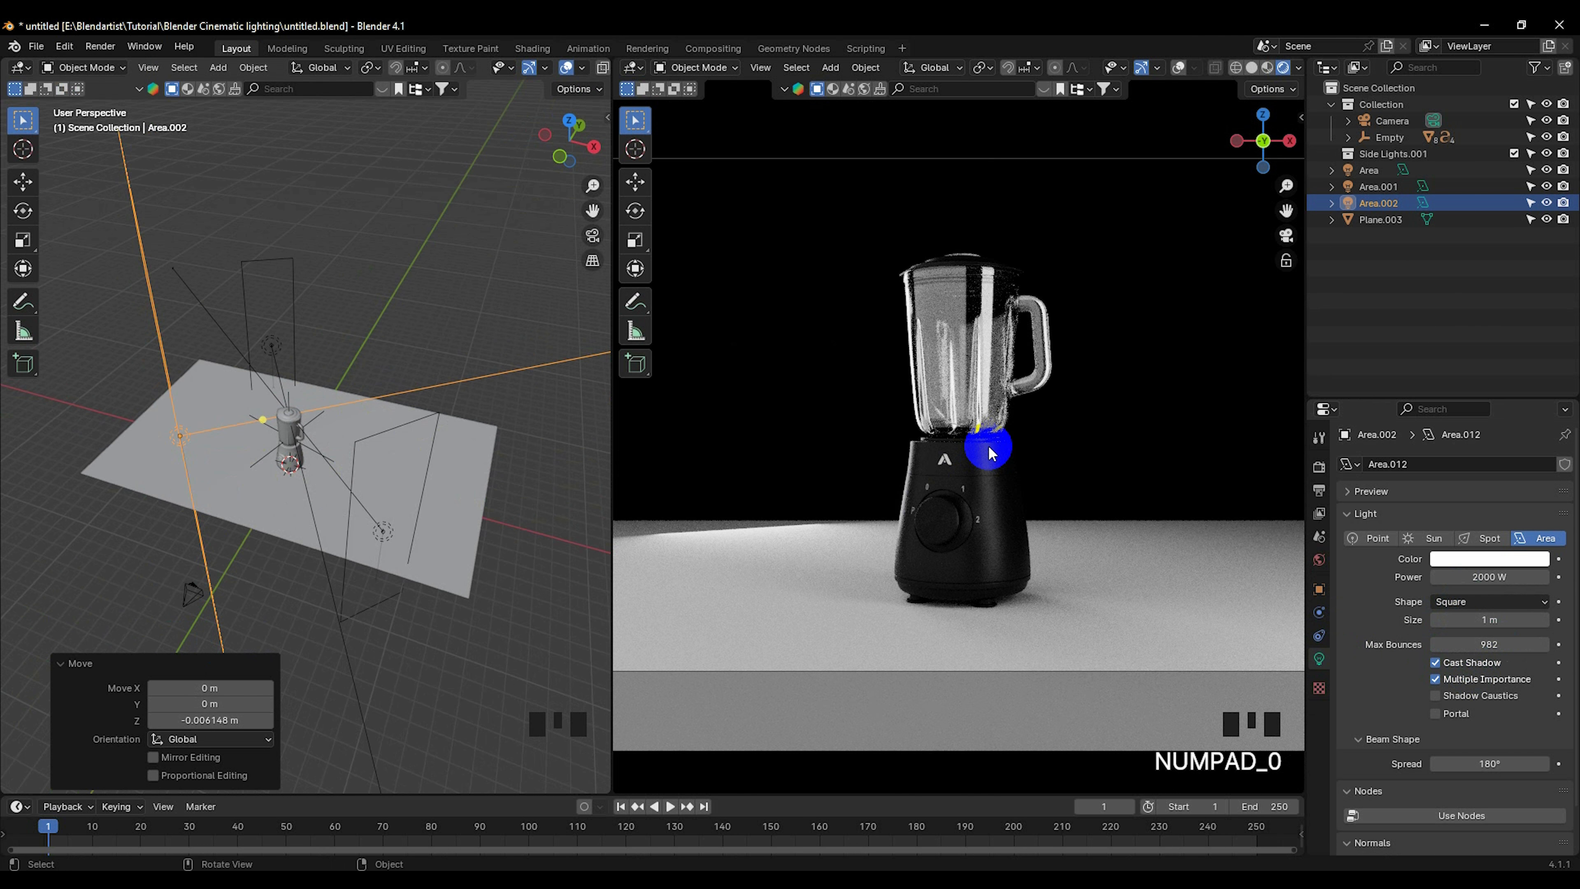
Step: Rotate the large fill area light 14° in the top view and set its power to 3000 W
key("r")
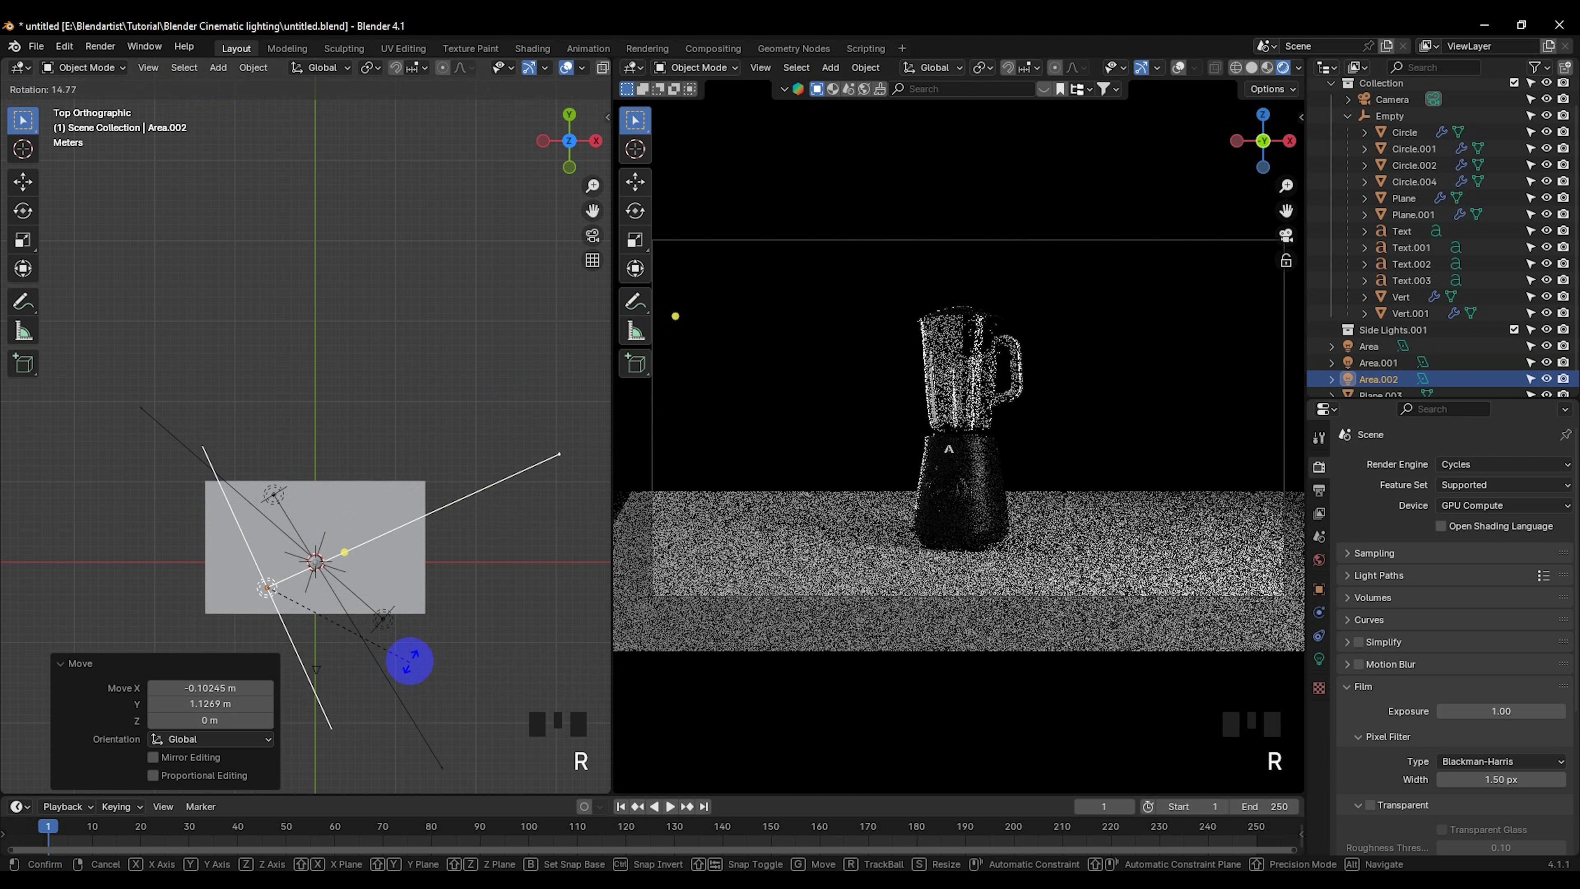
left_click(445, 663)
left_click(1318, 658)
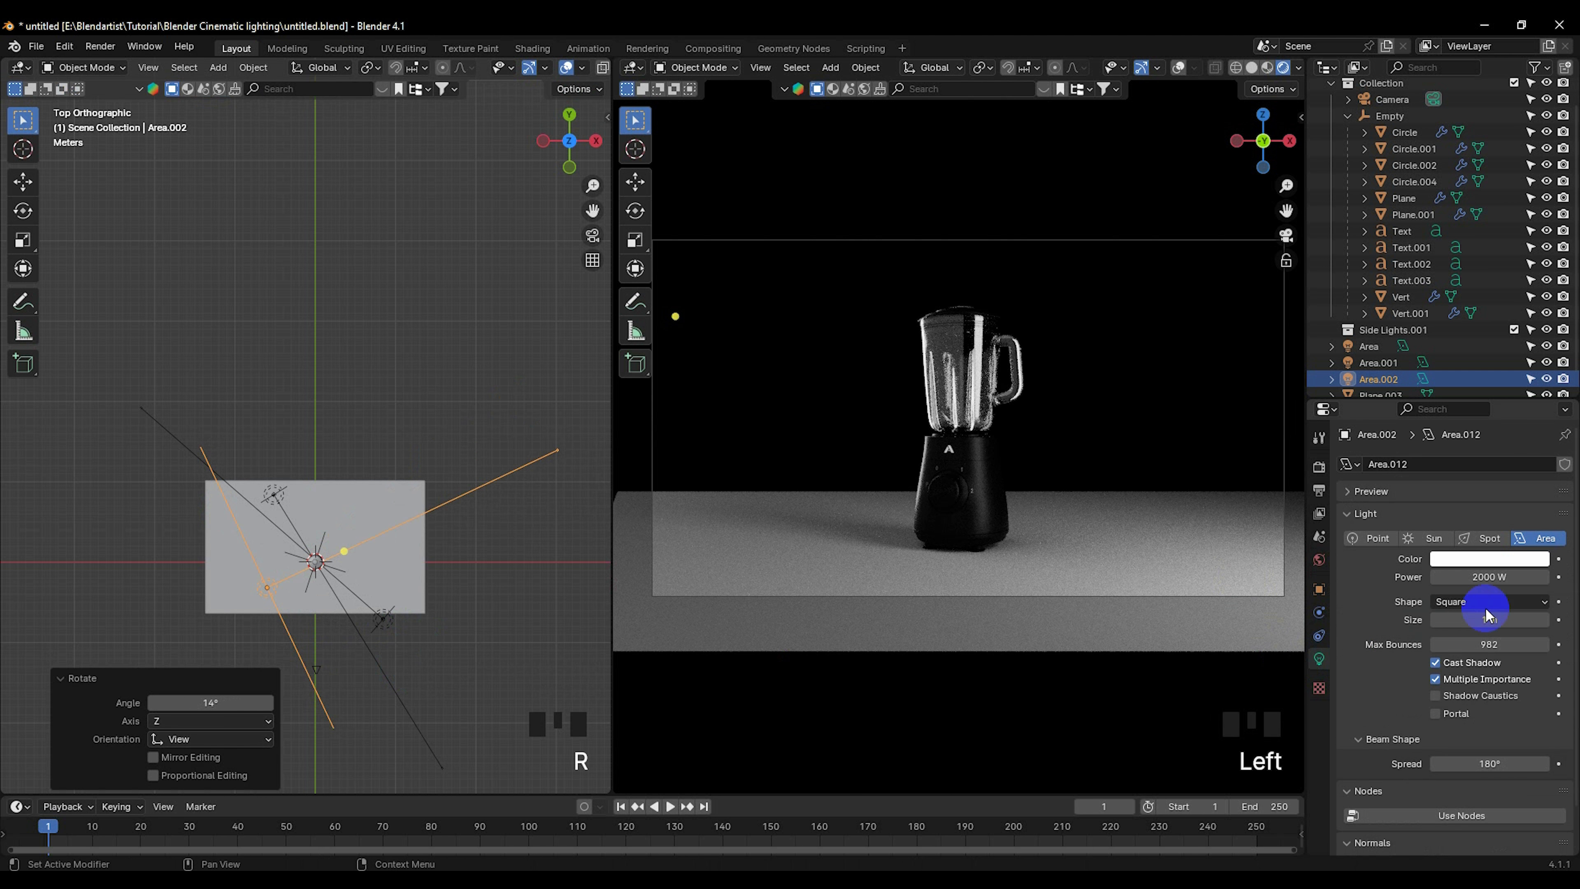
double_click(1494, 578)
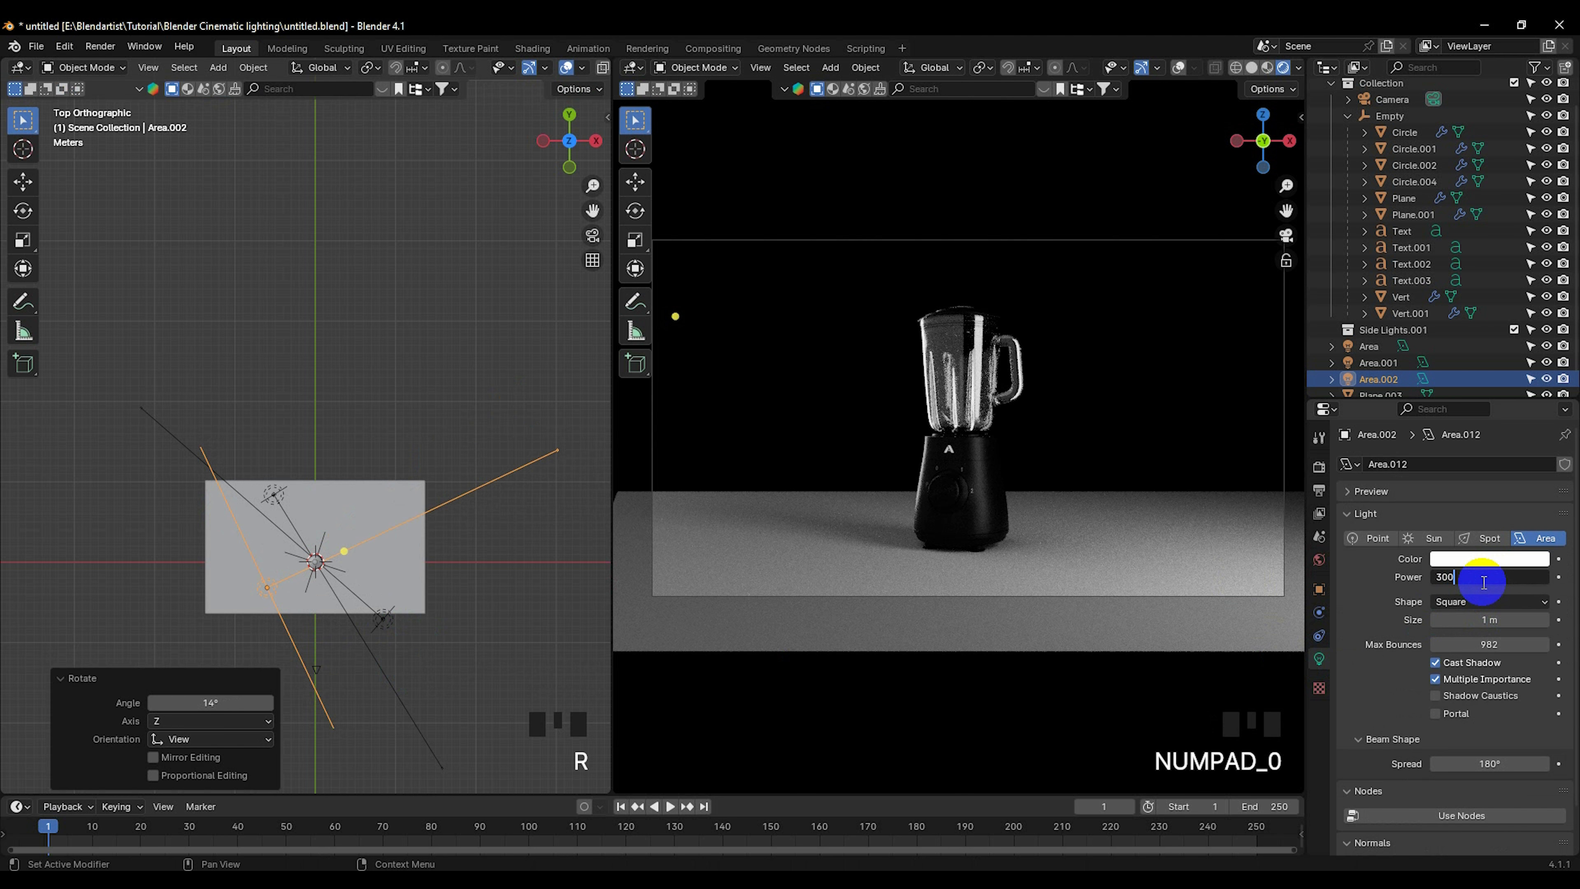
type("3000")
key("Return")
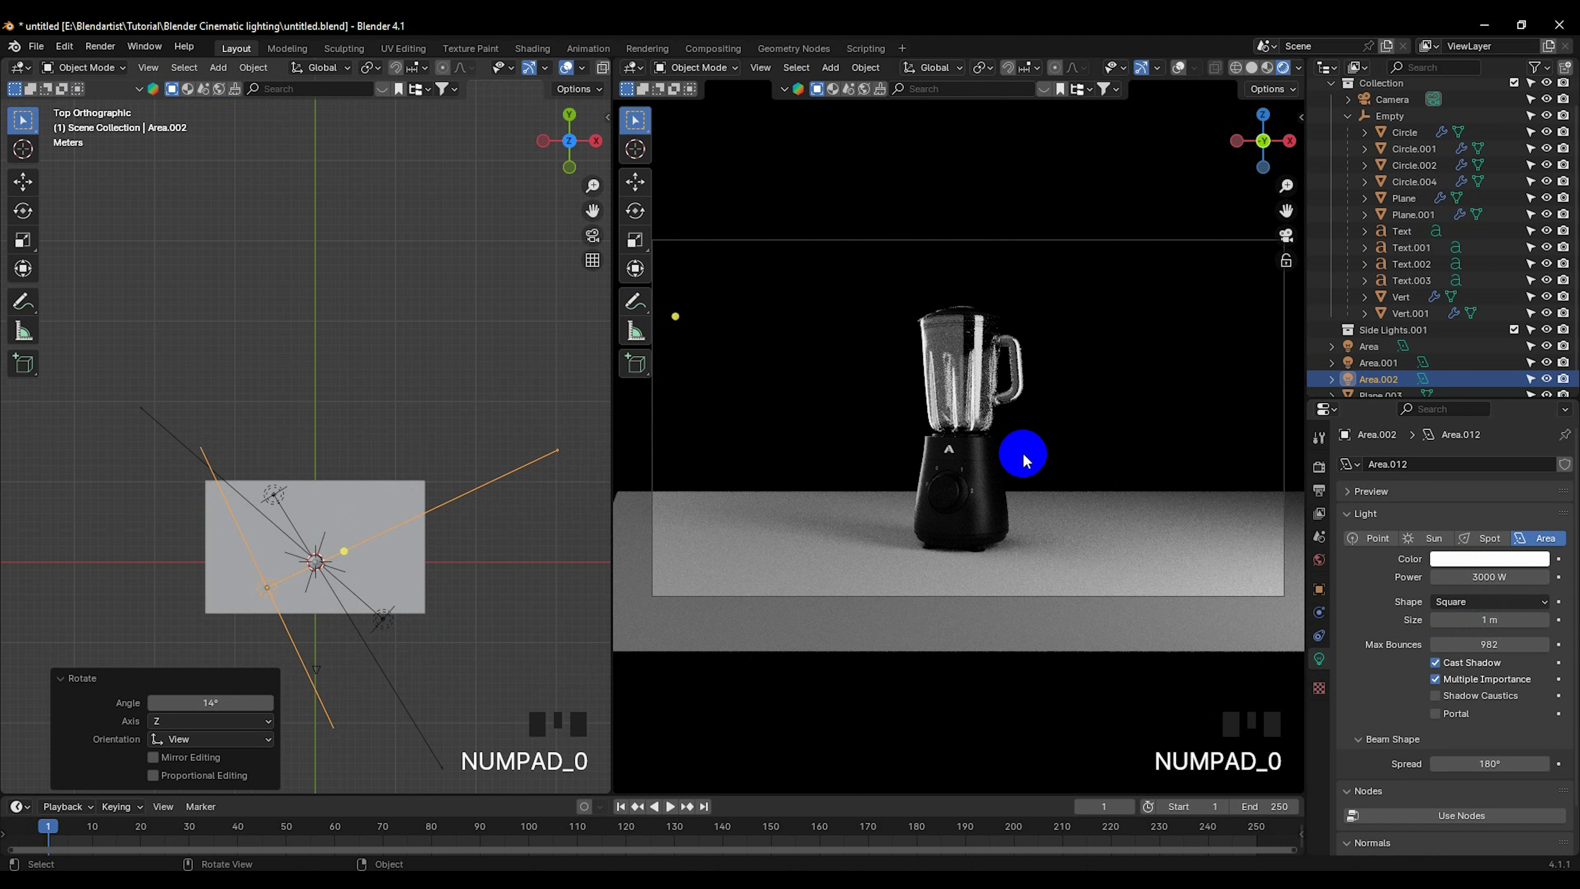
Step: Select the blender's base and show its object material nodes in the Shader Editor in place of the second 3D view
scroll(1013, 458, "up", 2)
scroll(1013, 458, "up", 1)
left_click(1009, 526)
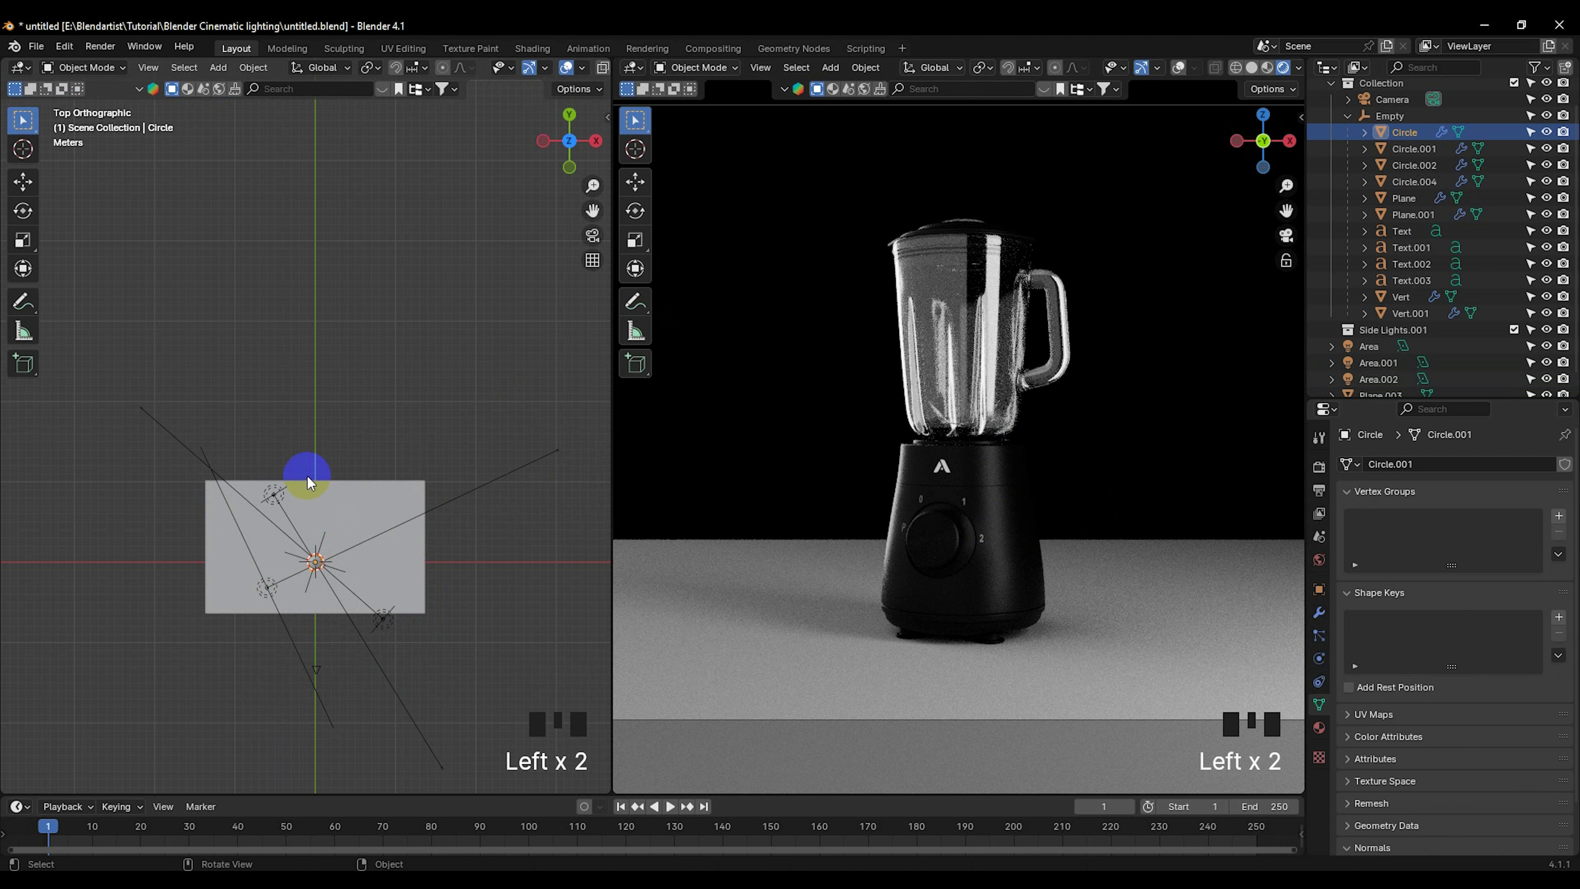
middle_click_drag(314, 469, 338, 416)
scroll(367, 492, "up", 4)
middle_click_drag(366, 492, 229, 433)
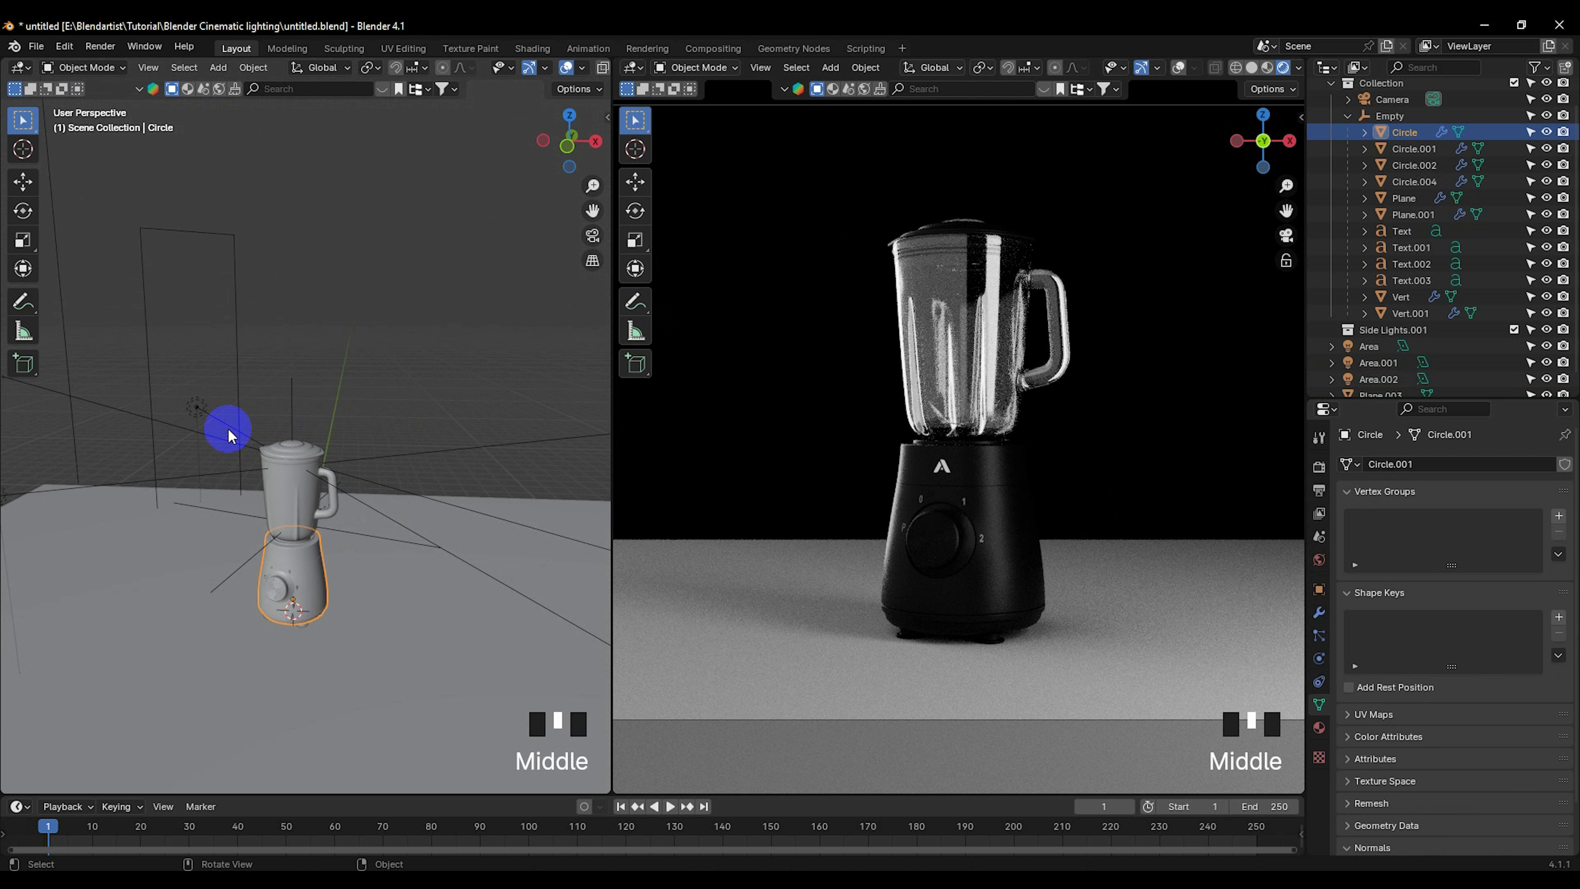
left_click(24, 68)
left_click(42, 219)
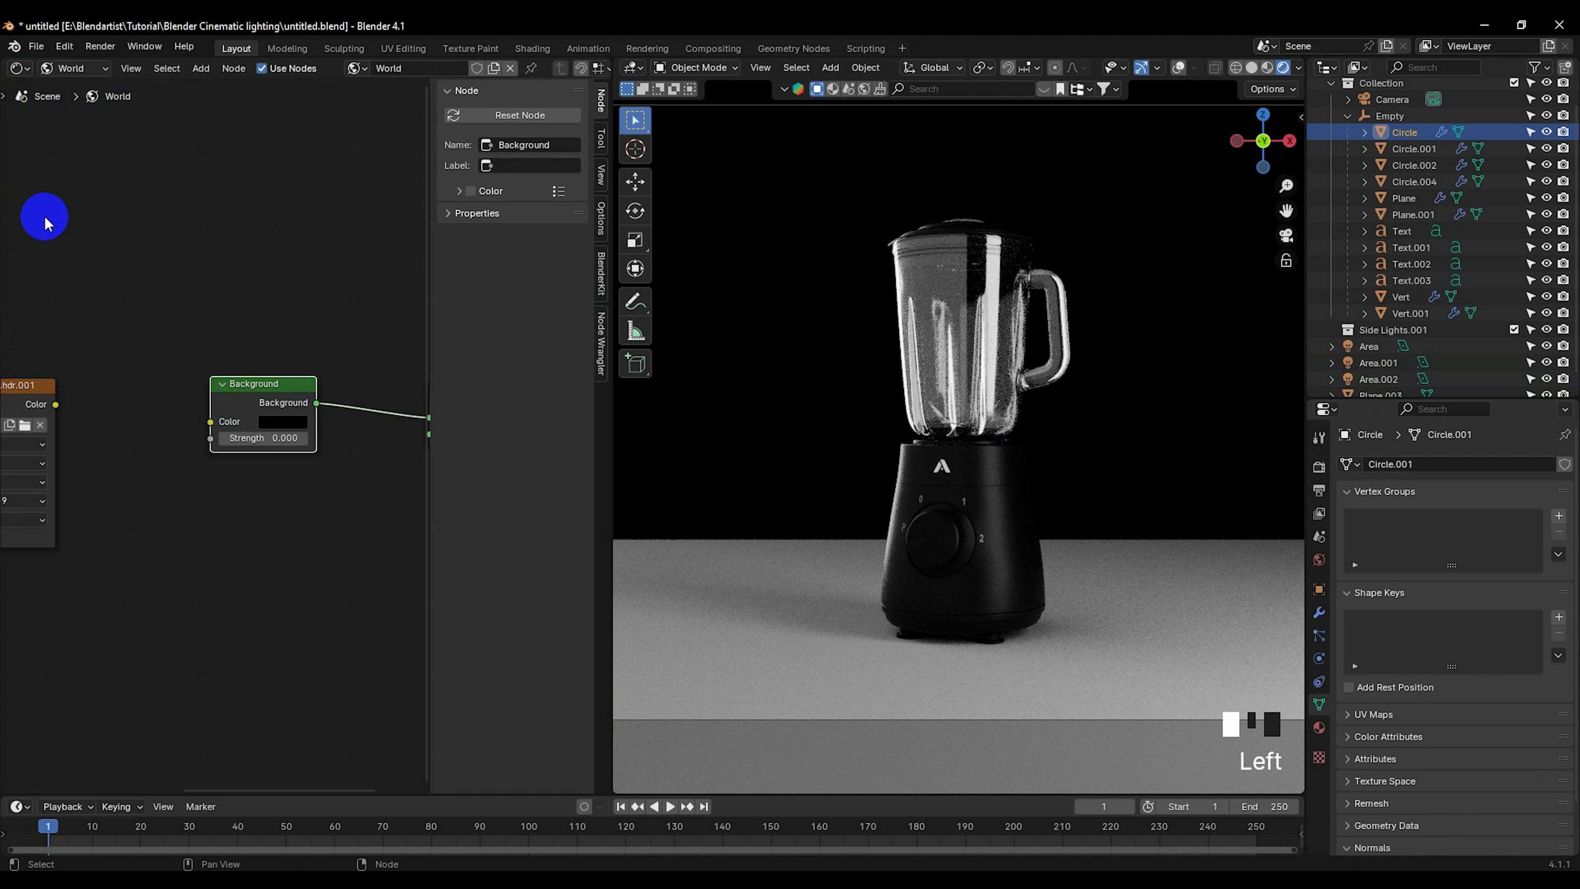
left_click(283, 429)
left_click(72, 69)
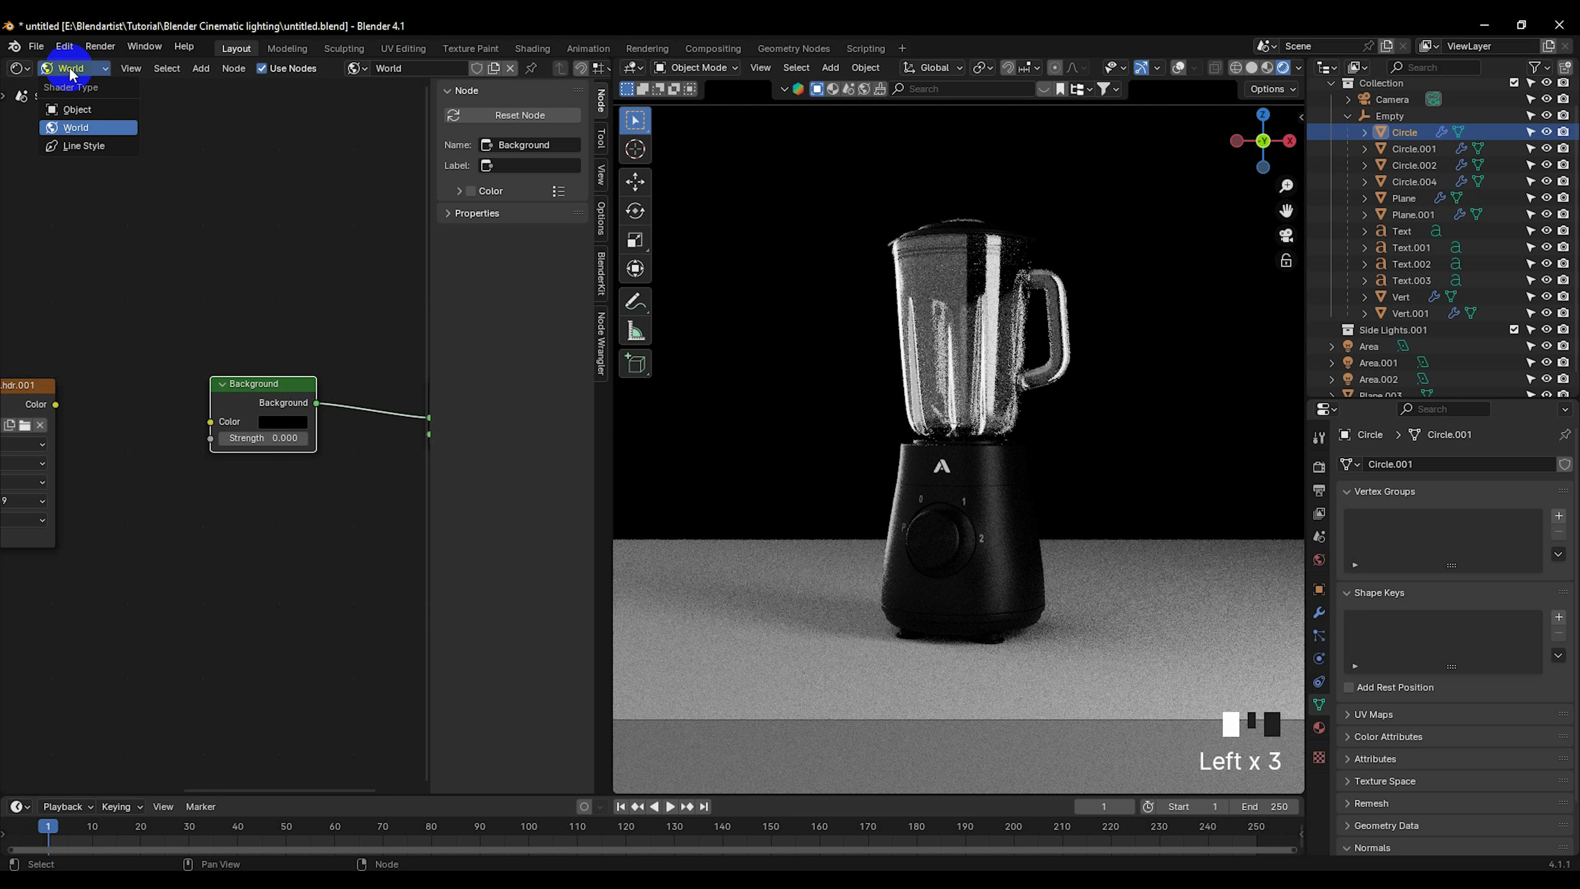
left_click(78, 110)
Step: Examine the base material's node tree and turn on the overlays in the rendered camera view
middle_click_drag(310, 353, 282, 388)
scroll(187, 434, "down", 4)
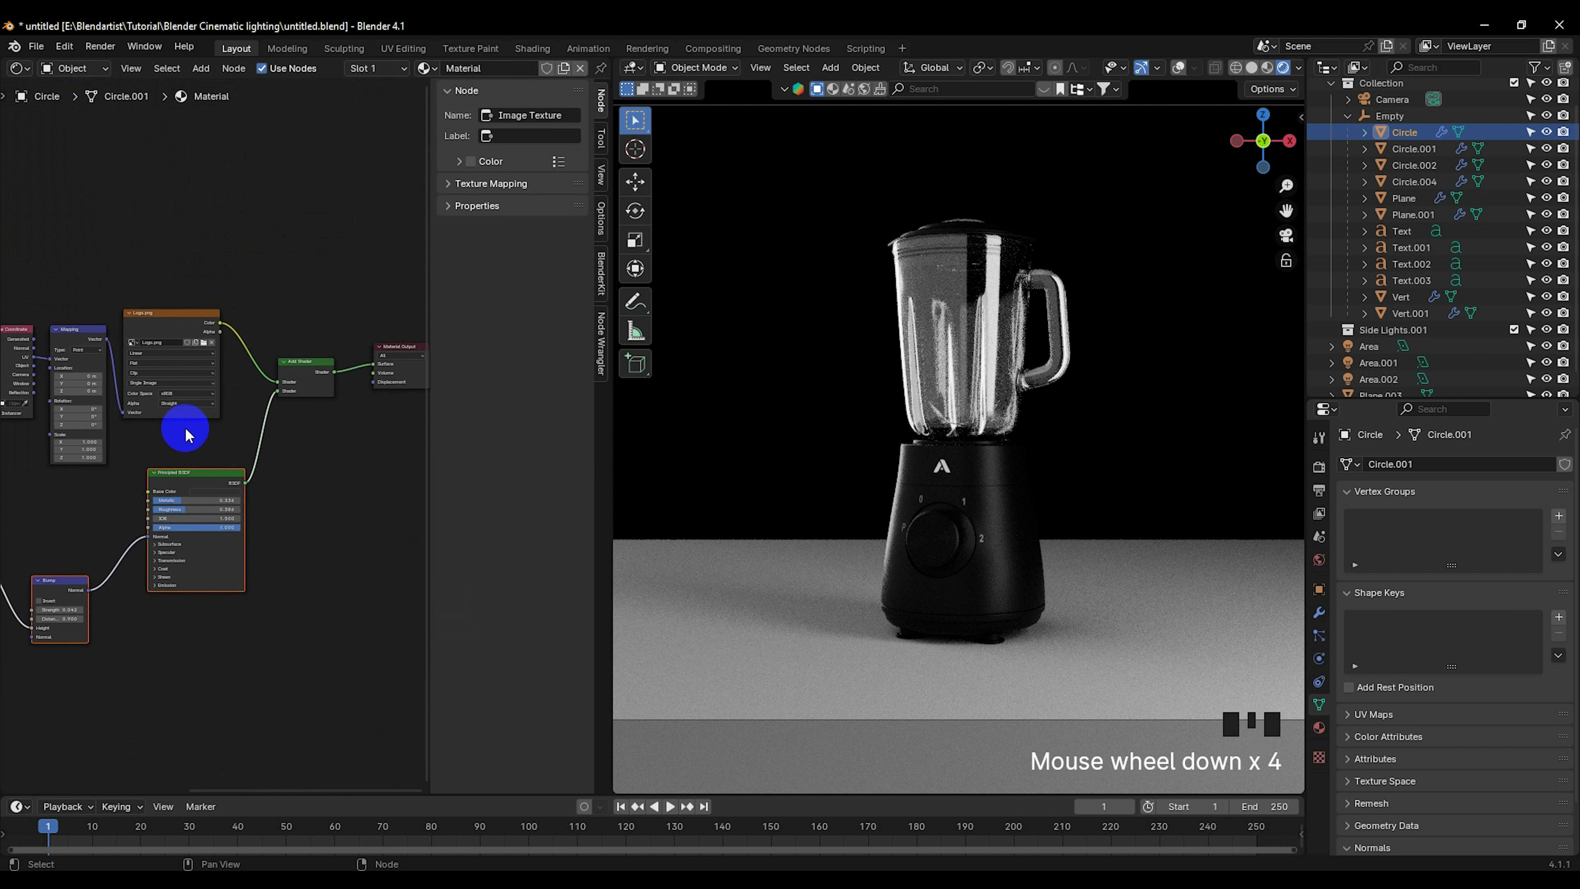
middle_click_drag(187, 434, 262, 413)
scroll(261, 413, "down", 5)
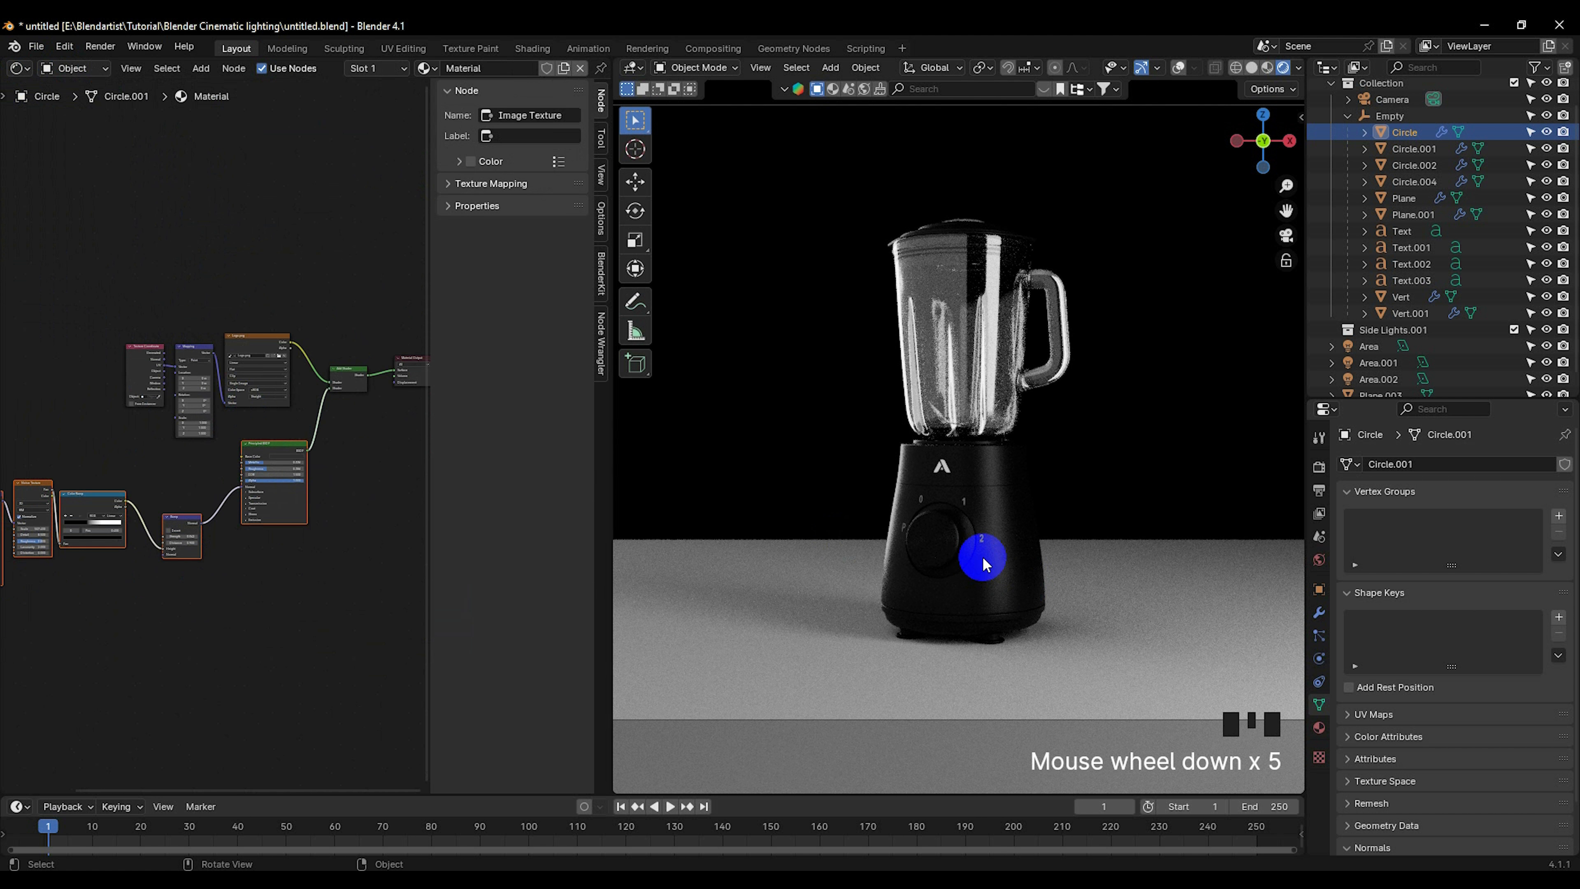
left_click(1178, 67)
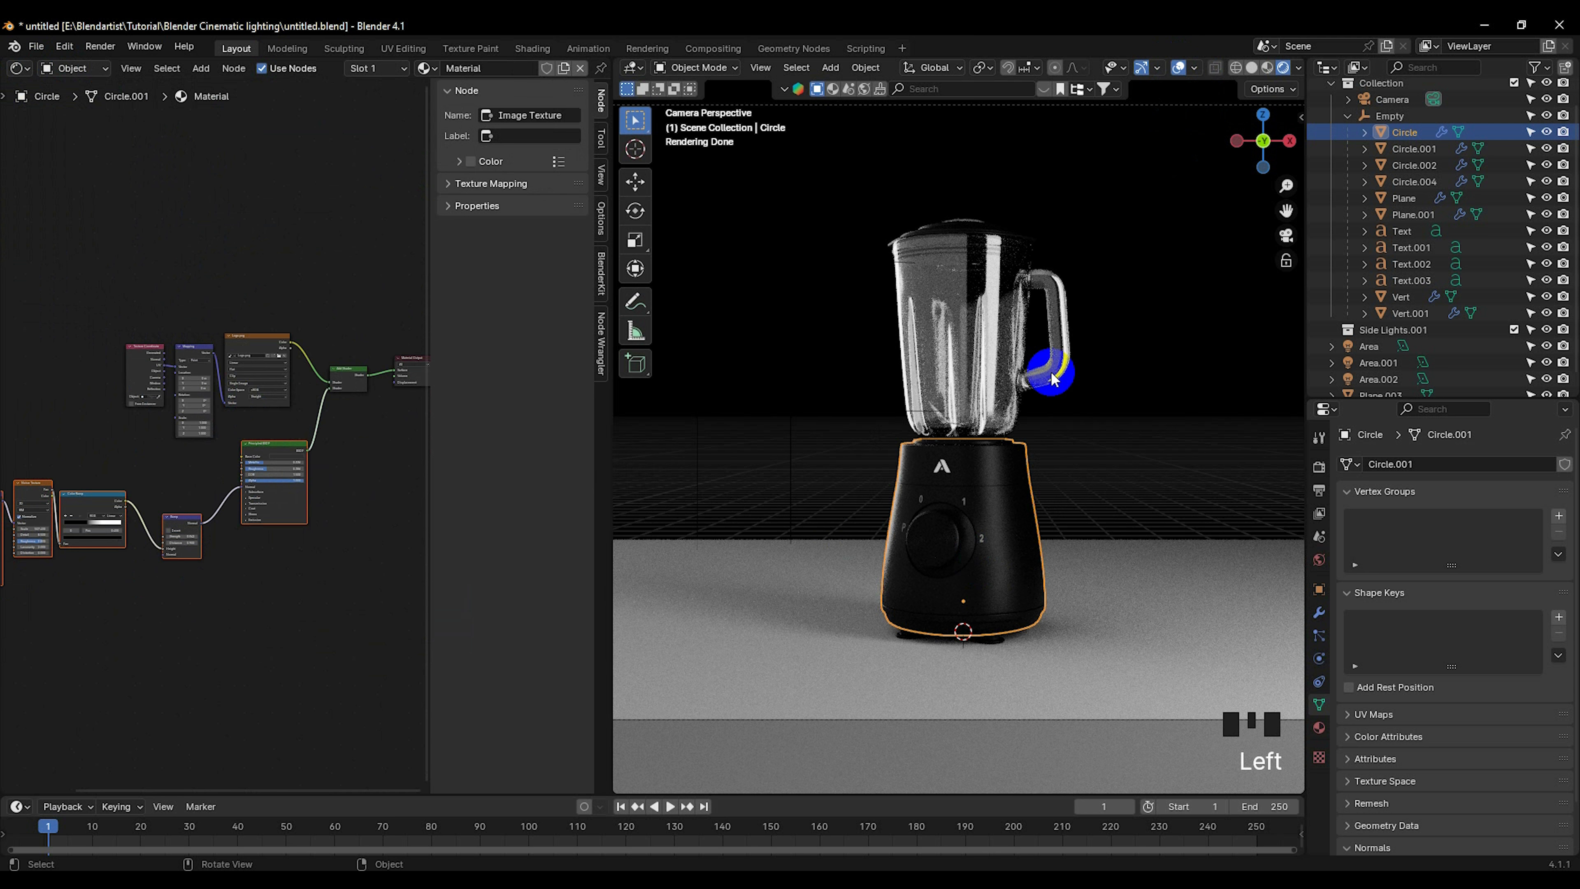
Step: Set the IOR of the blender base material's Principled BSDF to 2.150
left_click(1006, 577)
scroll(236, 482, "up", 4)
middle_click_drag(240, 476, 296, 423)
scroll(226, 484, "up", 6)
scroll(212, 494, "up", 5)
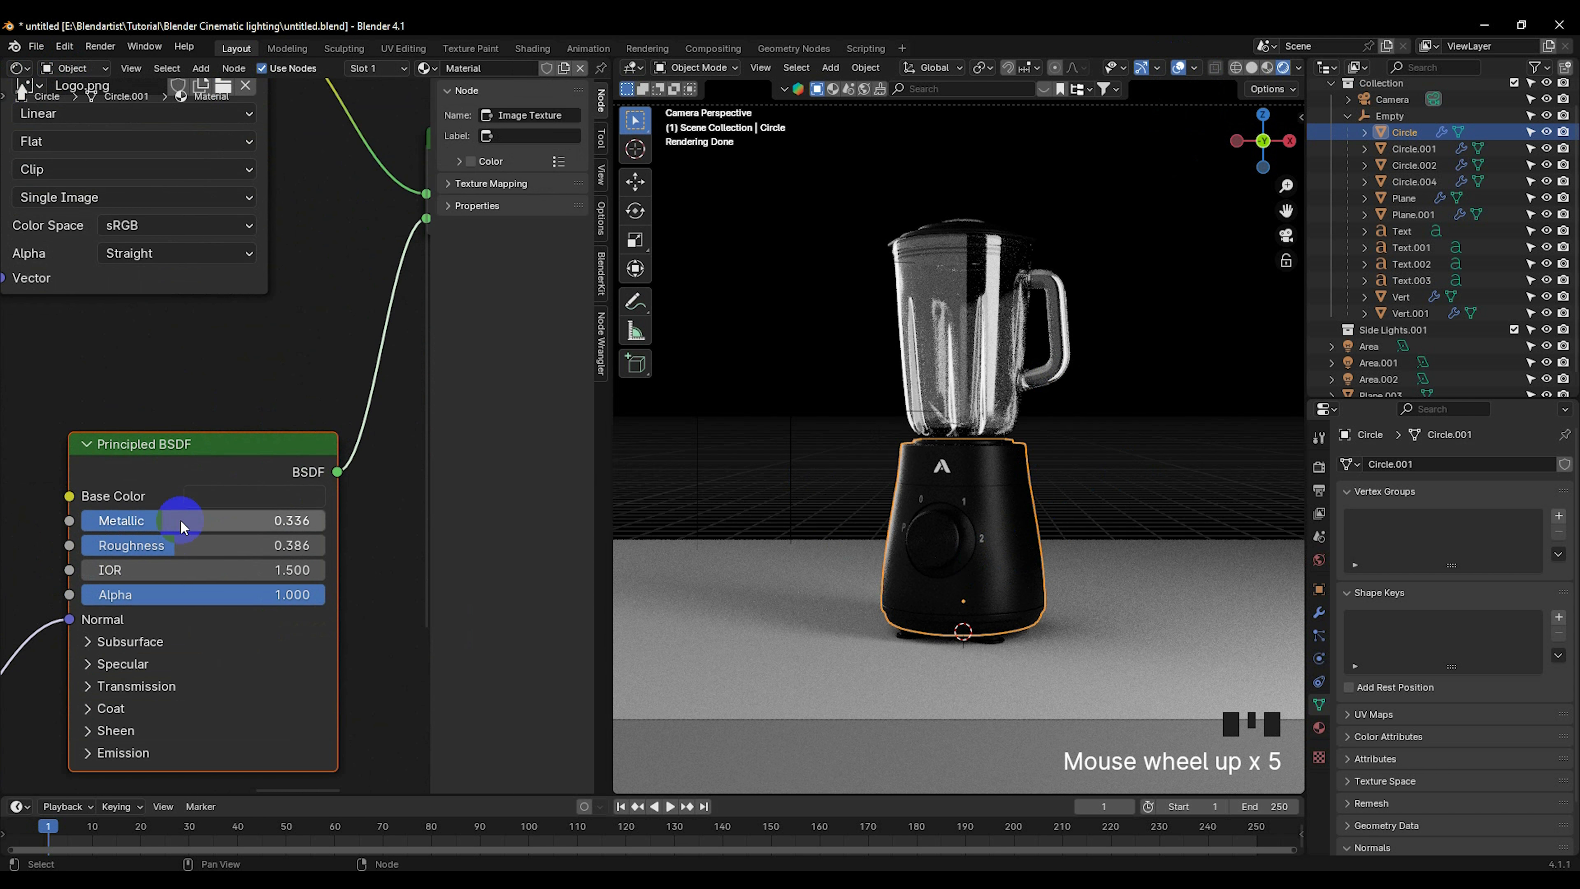
middle_click_drag(182, 526, 111, 562)
scroll(162, 560, "down", 4)
left_click_drag(112, 556, 1387, 554)
left_click_drag(149, 555, 164, 547)
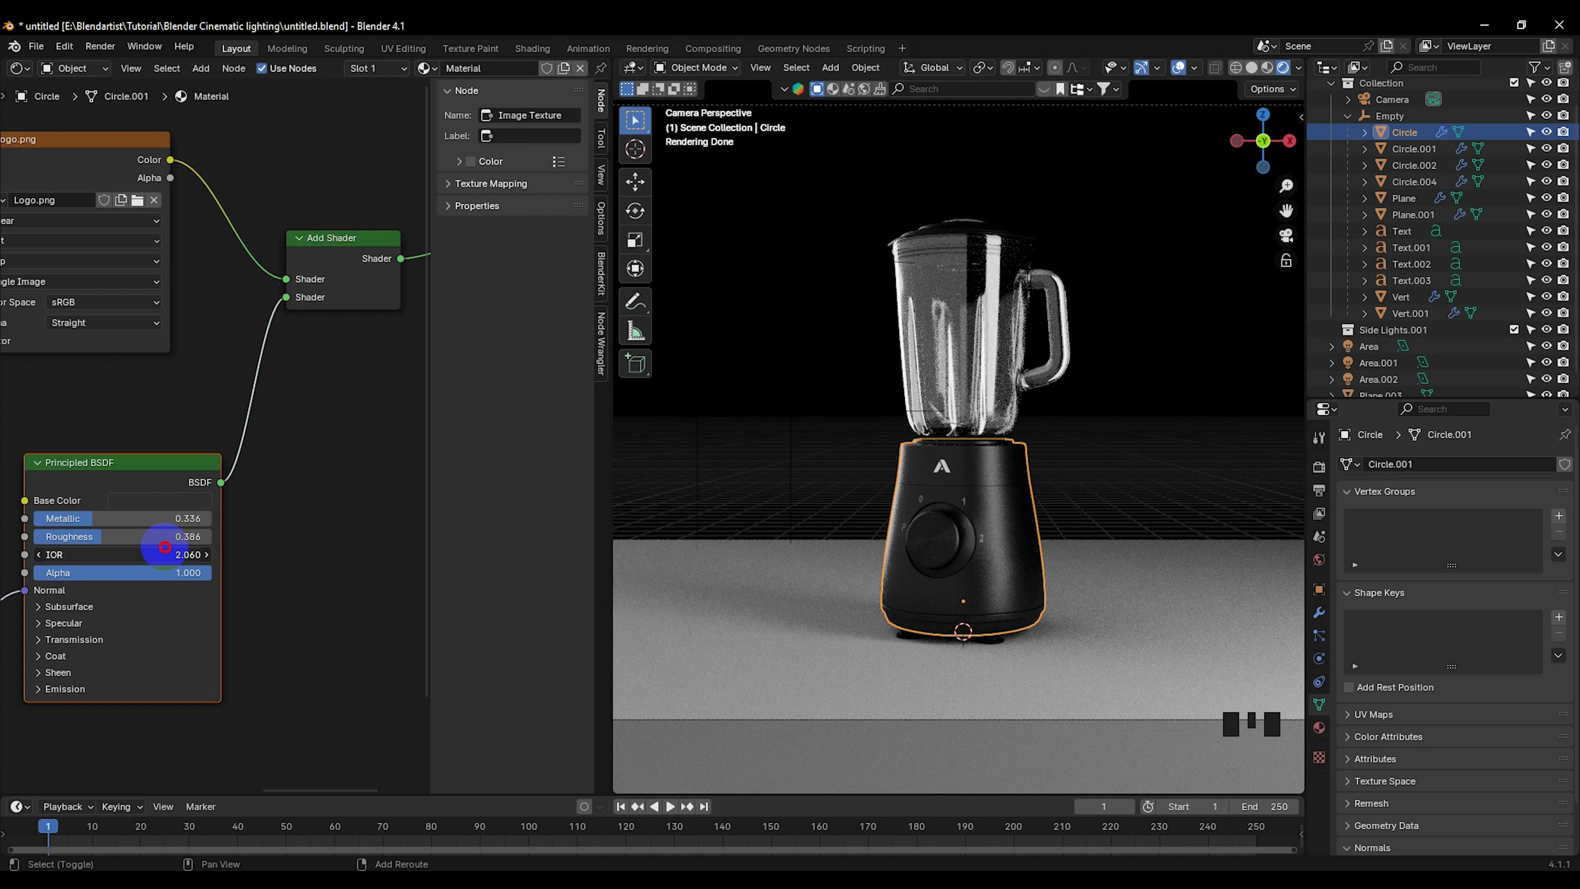
left_click_drag(165, 546, 218, 527)
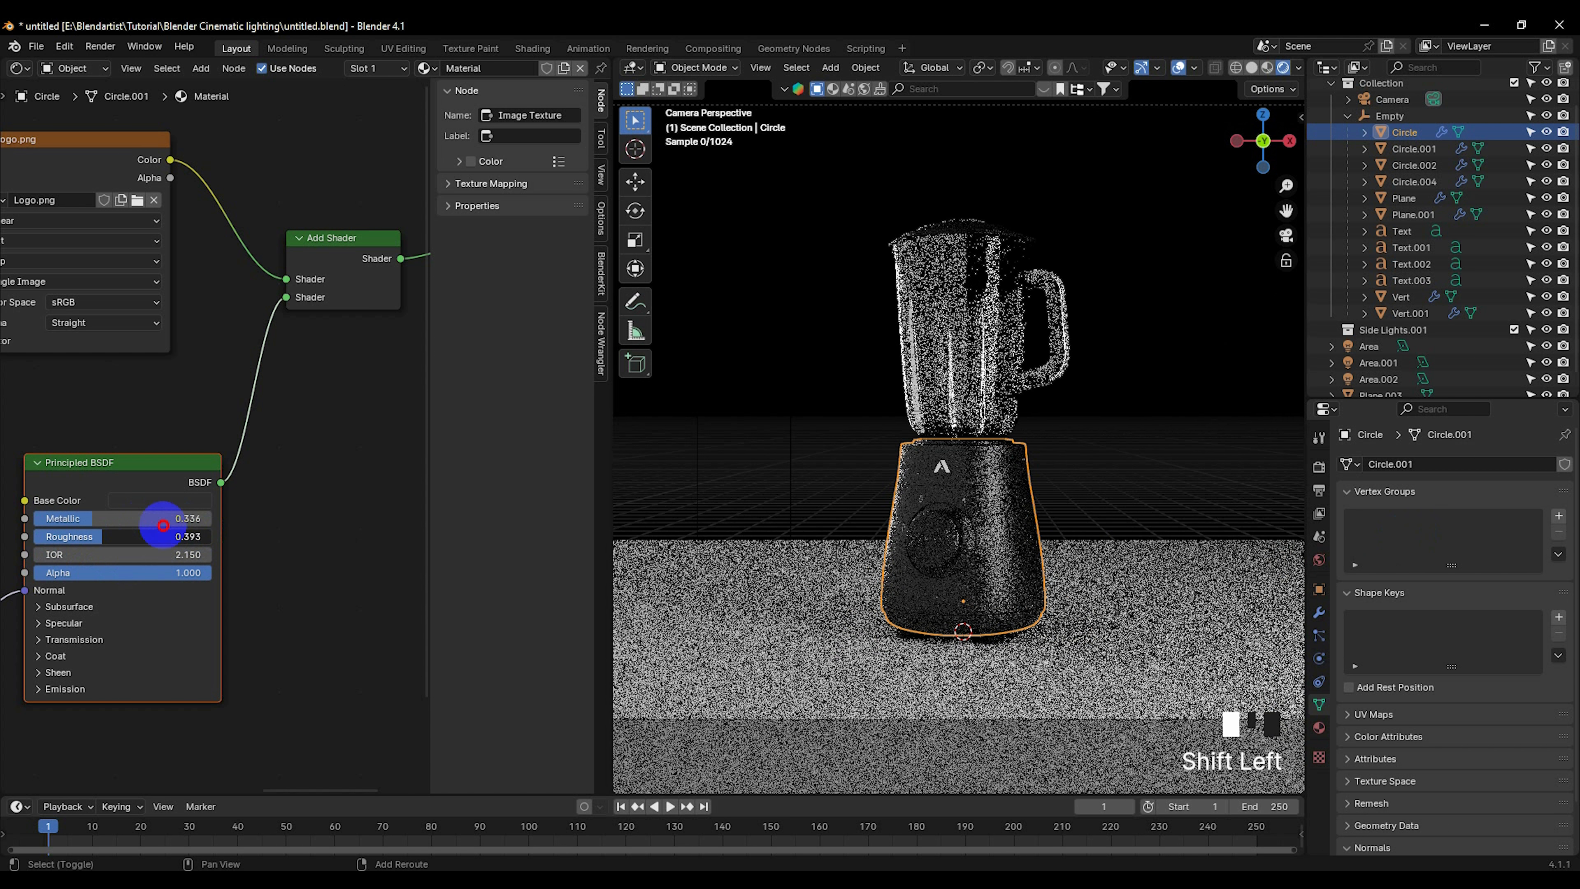
Step: Set the roughness of the base material's Principled BSDF to 0.357
left_click_drag(1396, 525, 1195, 533, "shift")
left_click_drag(1077, 543, 1172, 430, "shift")
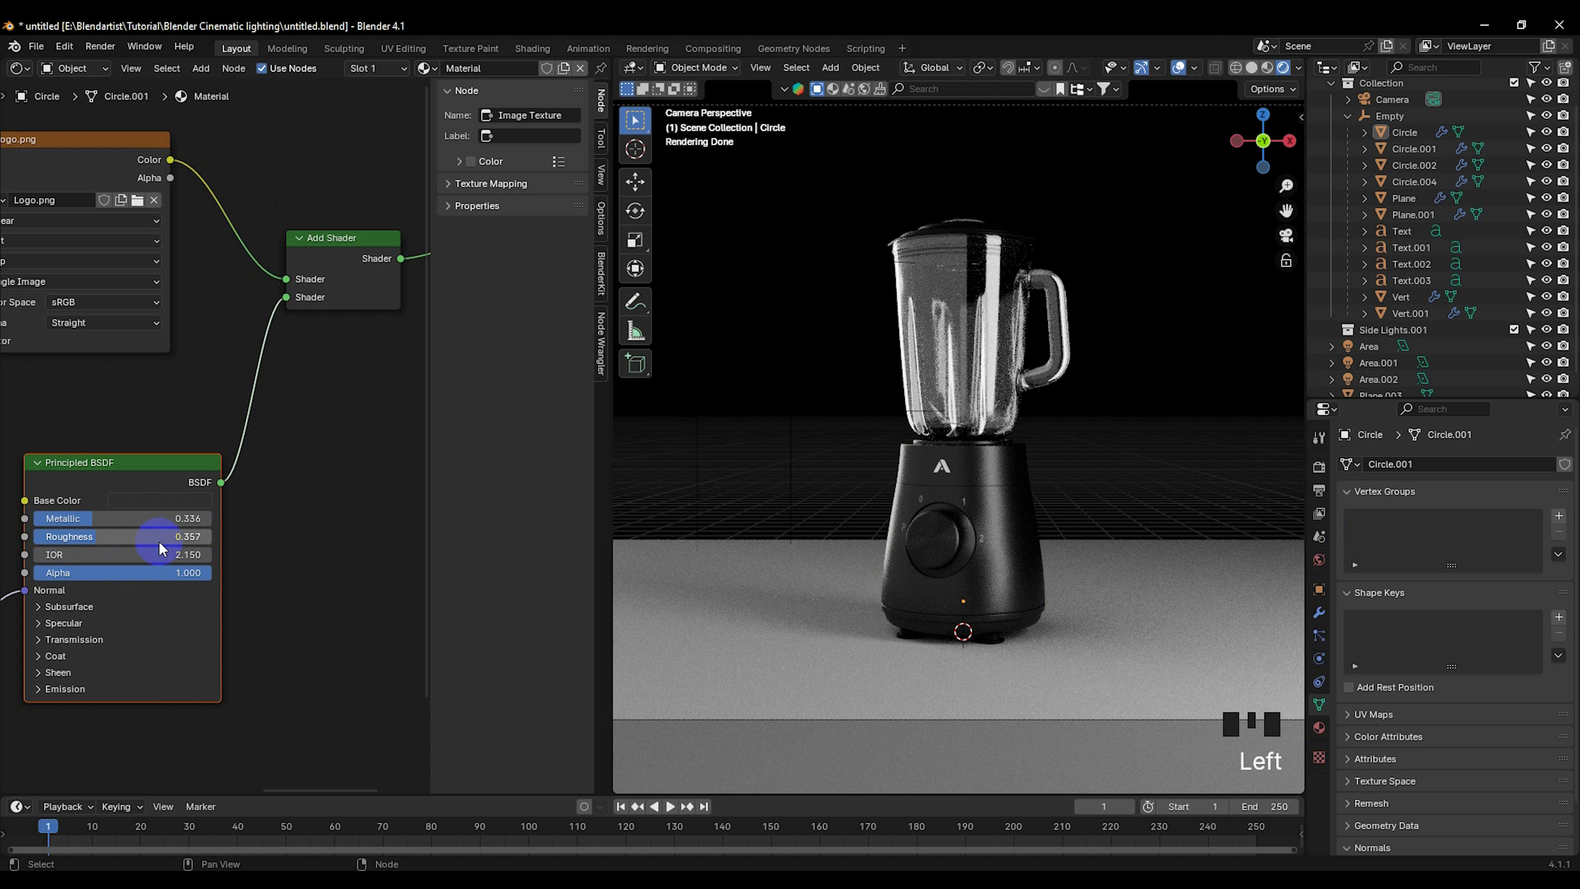
left_click(187, 503)
left_click_drag(268, 358, 273, 359)
left_click(388, 487)
left_click(1126, 471)
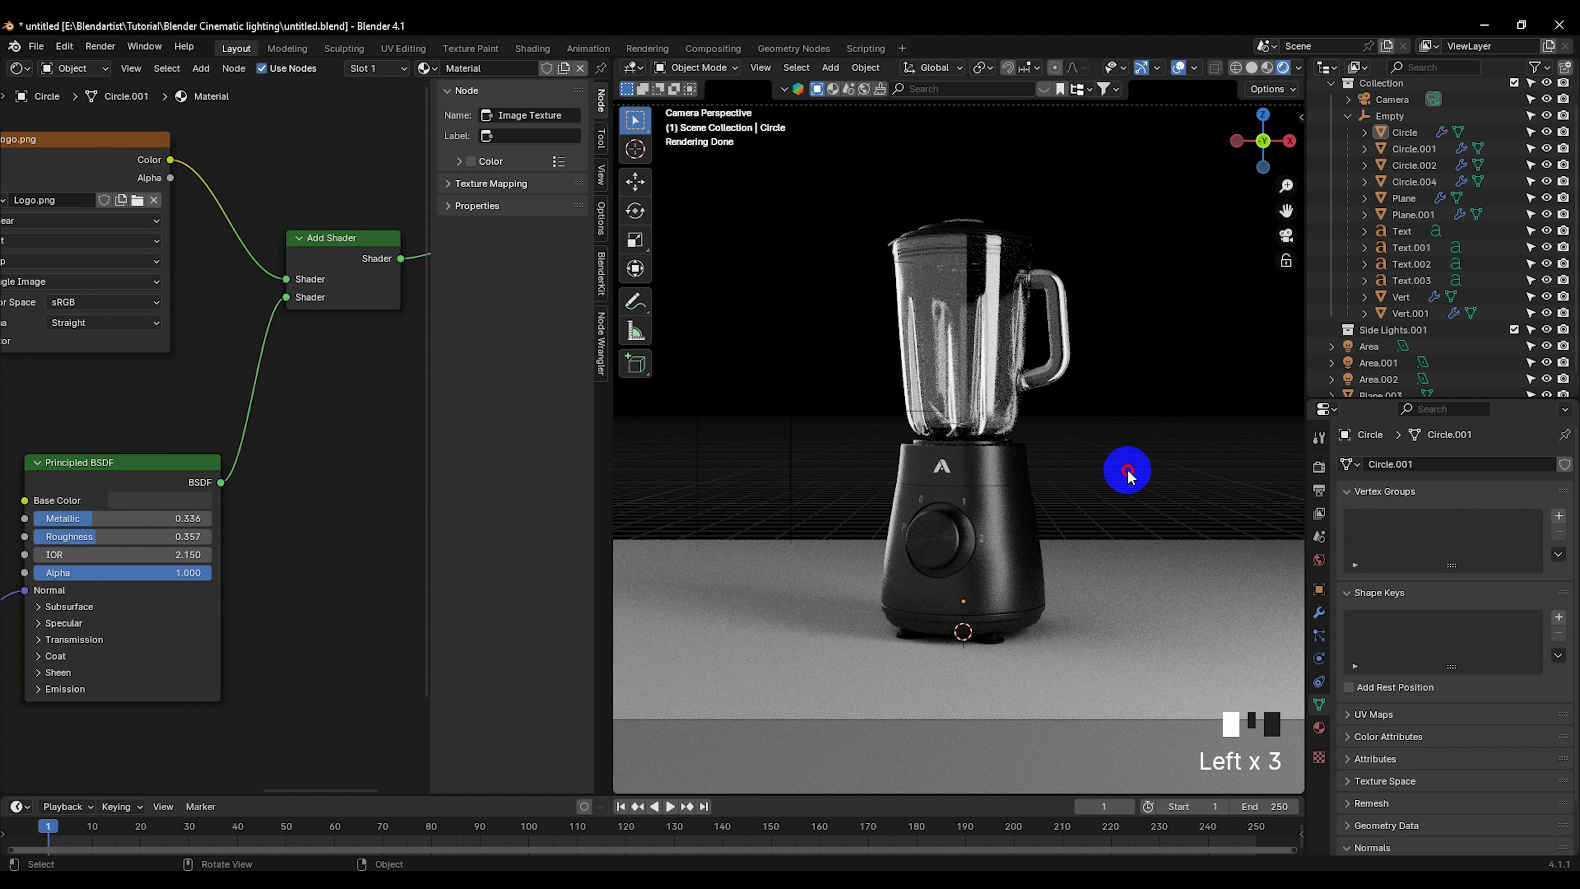
Step: Select the blender's lid and examine the Noise Texture, Color Ramp, Bump and Principled BSDF nodes of its material
left_click(992, 632)
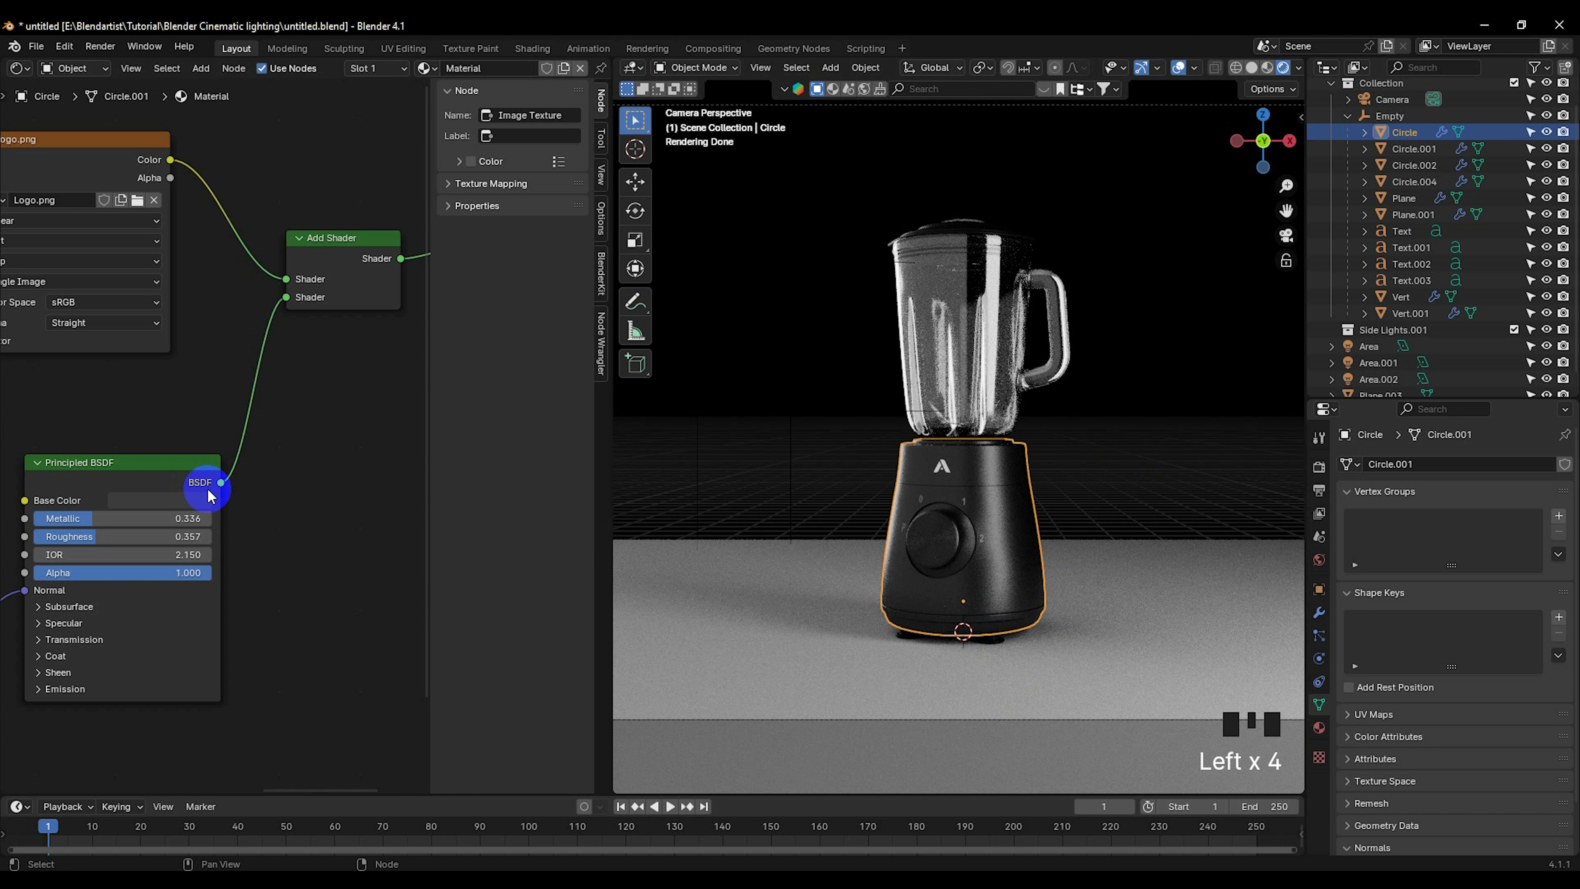
left_click(1163, 423)
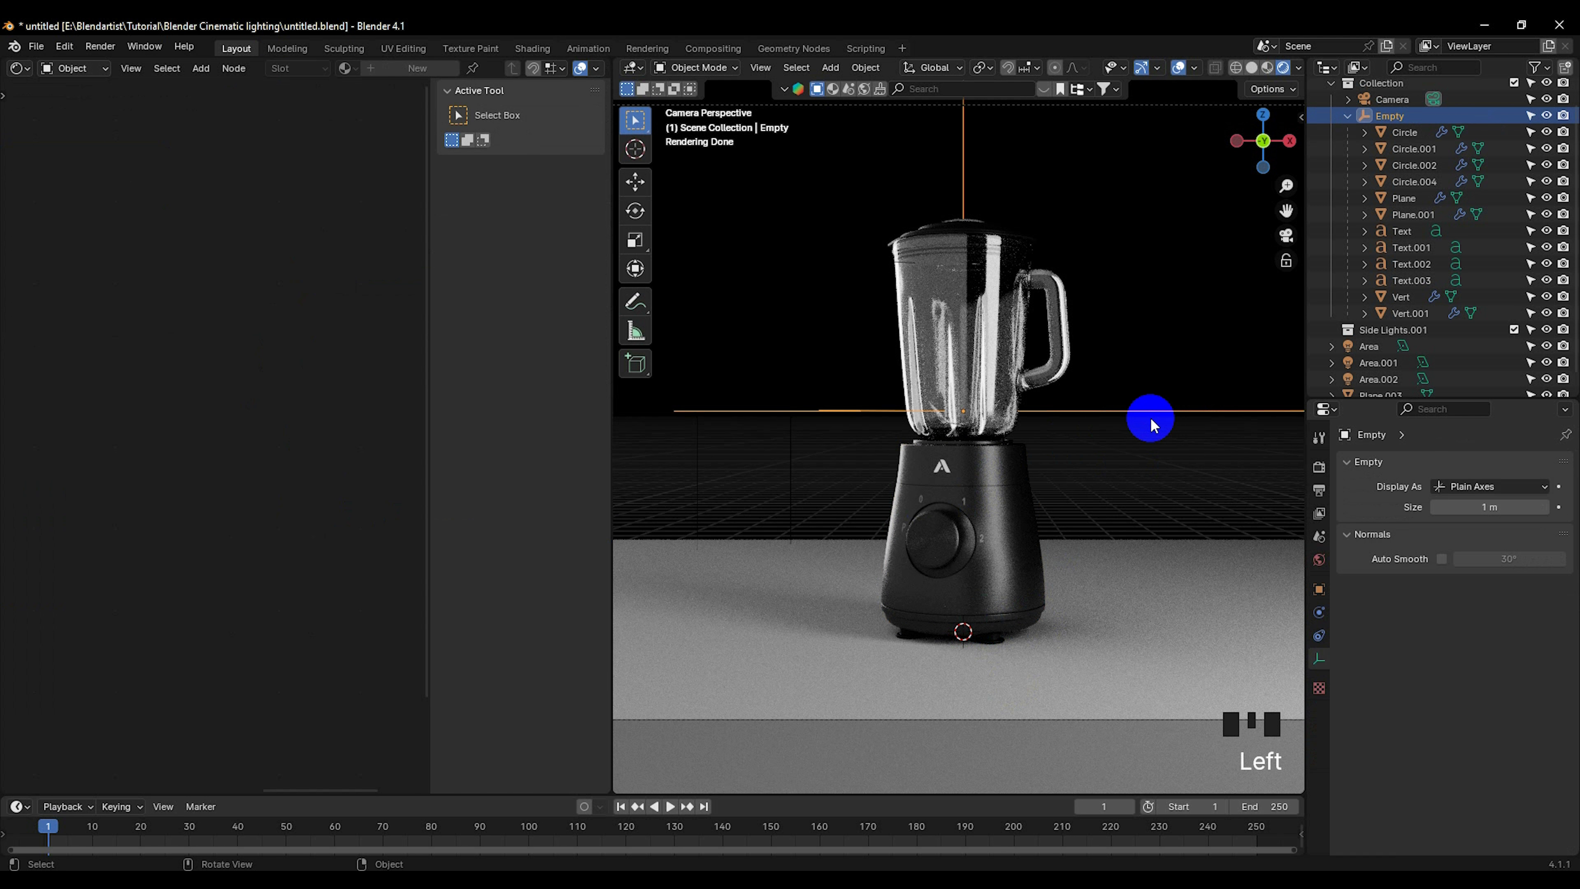
left_click(1136, 318)
left_click(975, 231)
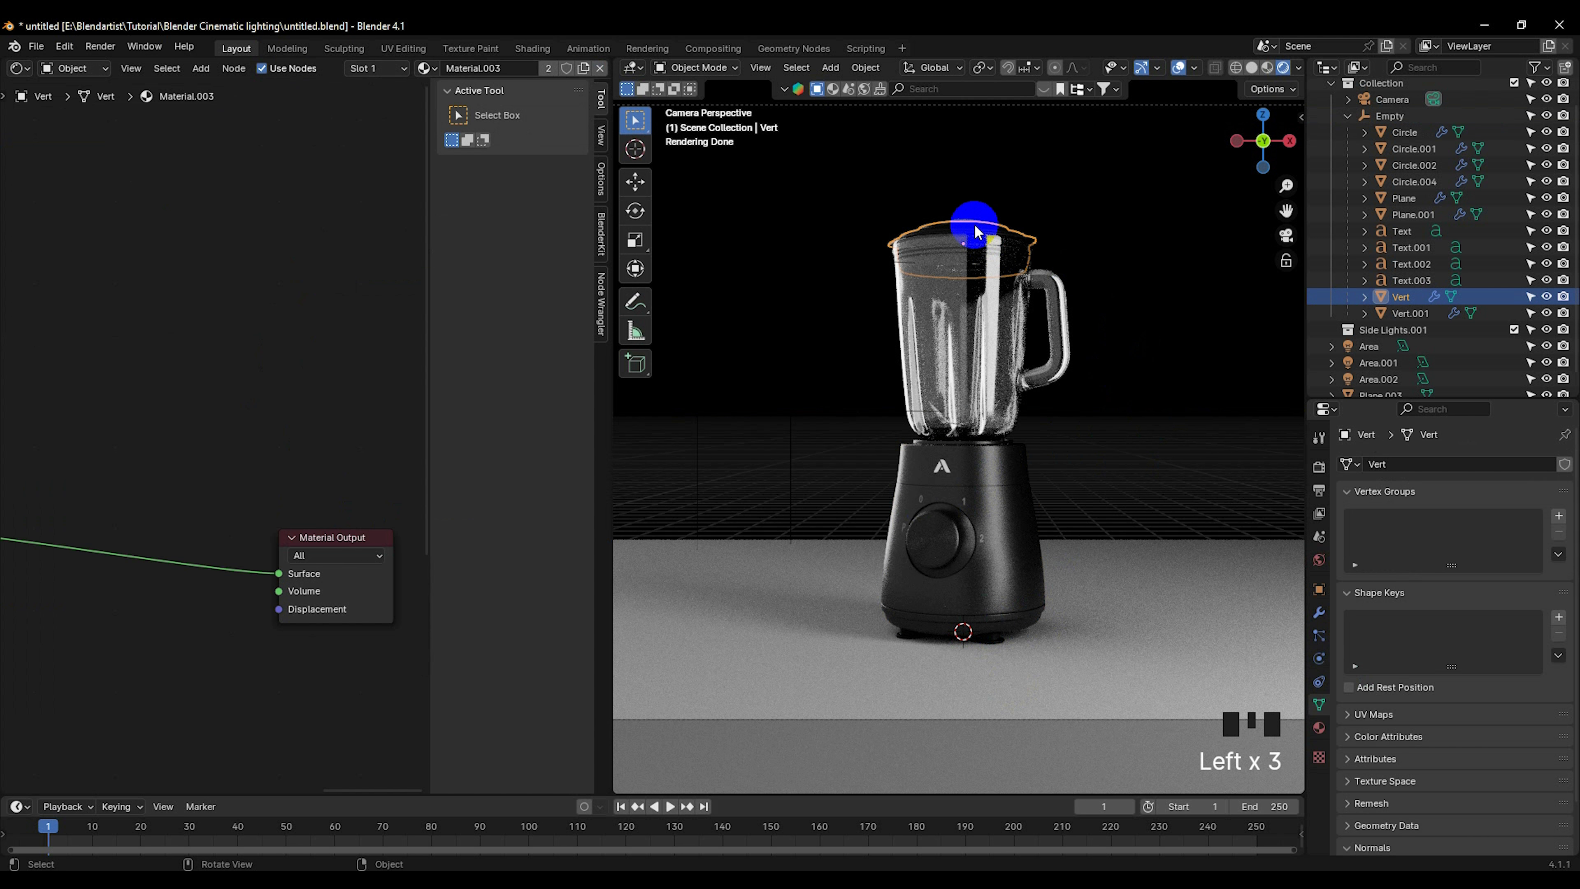
scroll(310, 511, "down", 4)
middle_click_drag(310, 511, 322, 480)
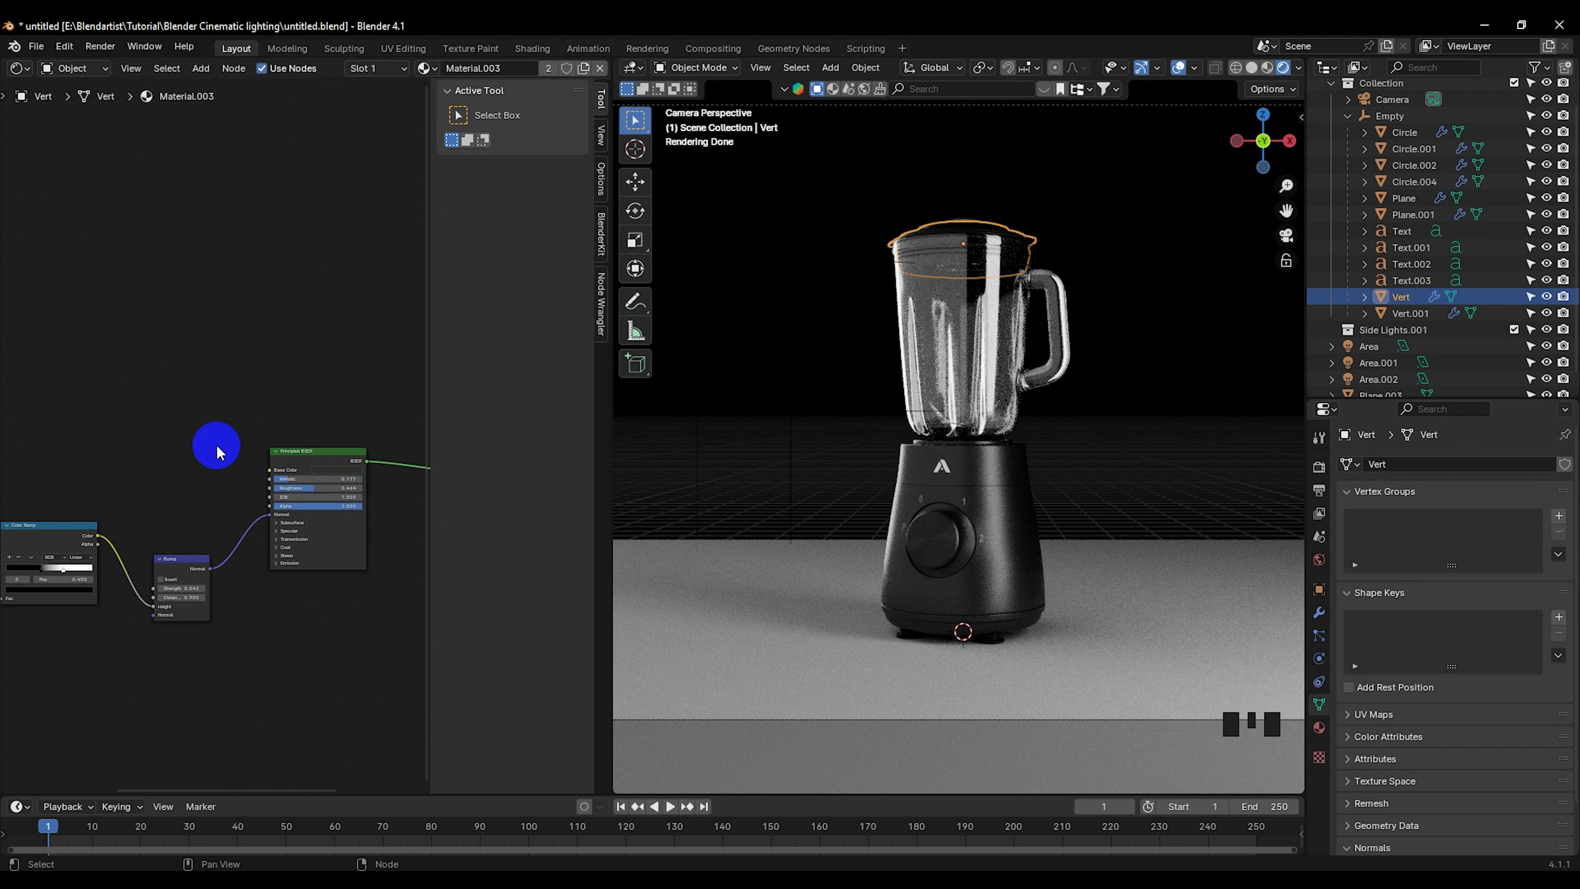
scroll(215, 448, "down", 4)
mouse_move(211, 459)
middle_mouse_down()
mouse_move(203, 504)
mouse_move(208, 451)
middle_mouse_up()
scroll(204, 473, "up", 5)
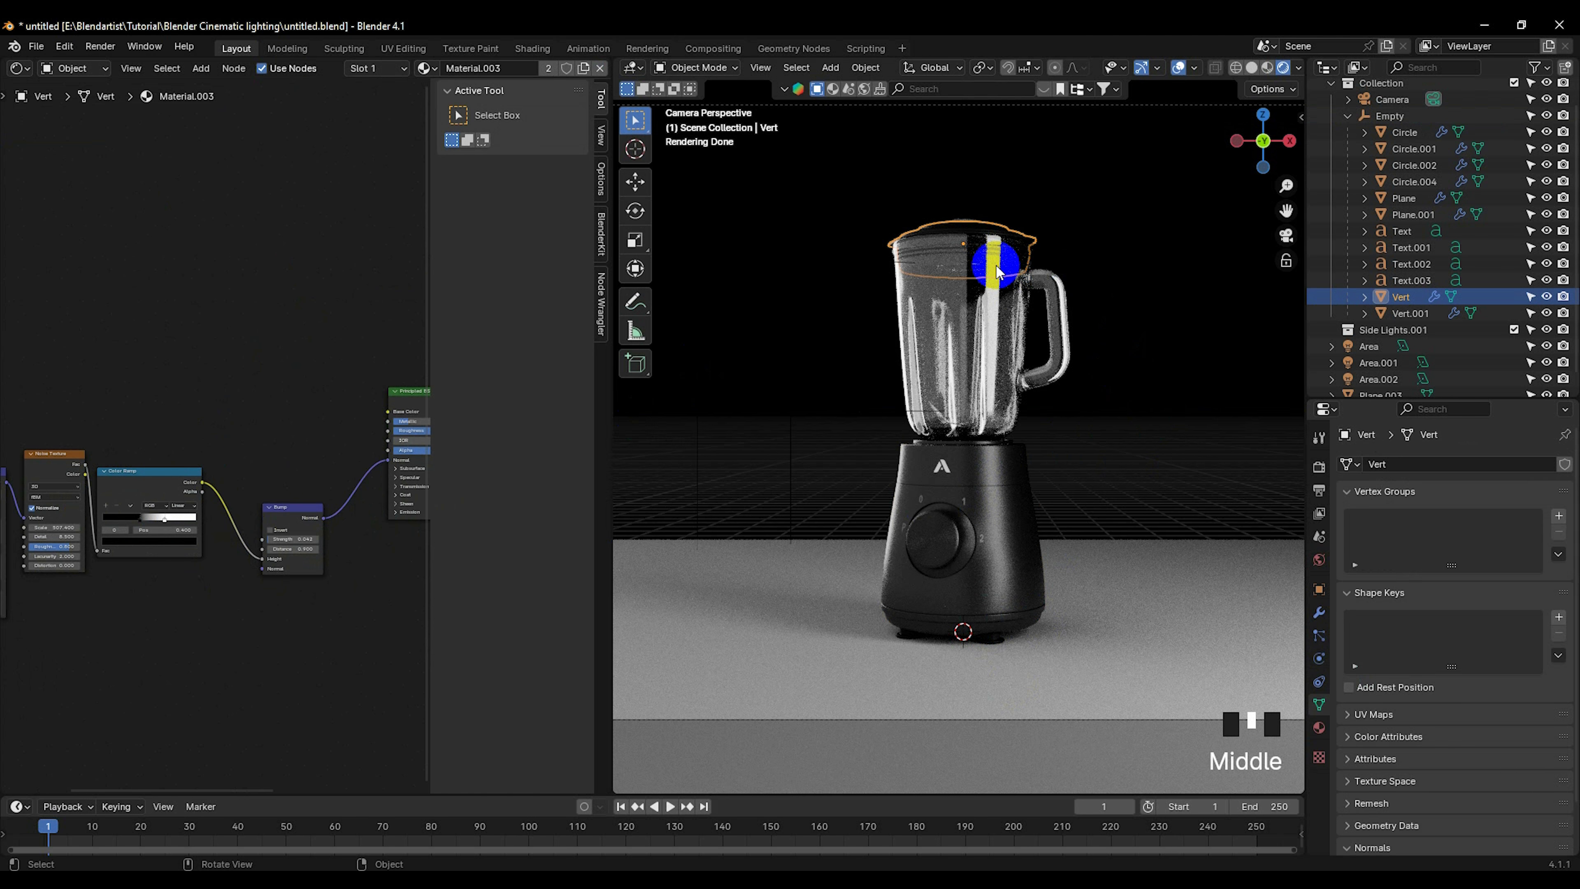
Step: Inspect the lid from above in the rendered preview and compare it with its Principled BSDF settings
middle_click_drag(991, 269, 997, 367)
scroll(969, 300, "up", 3)
left_click(967, 247)
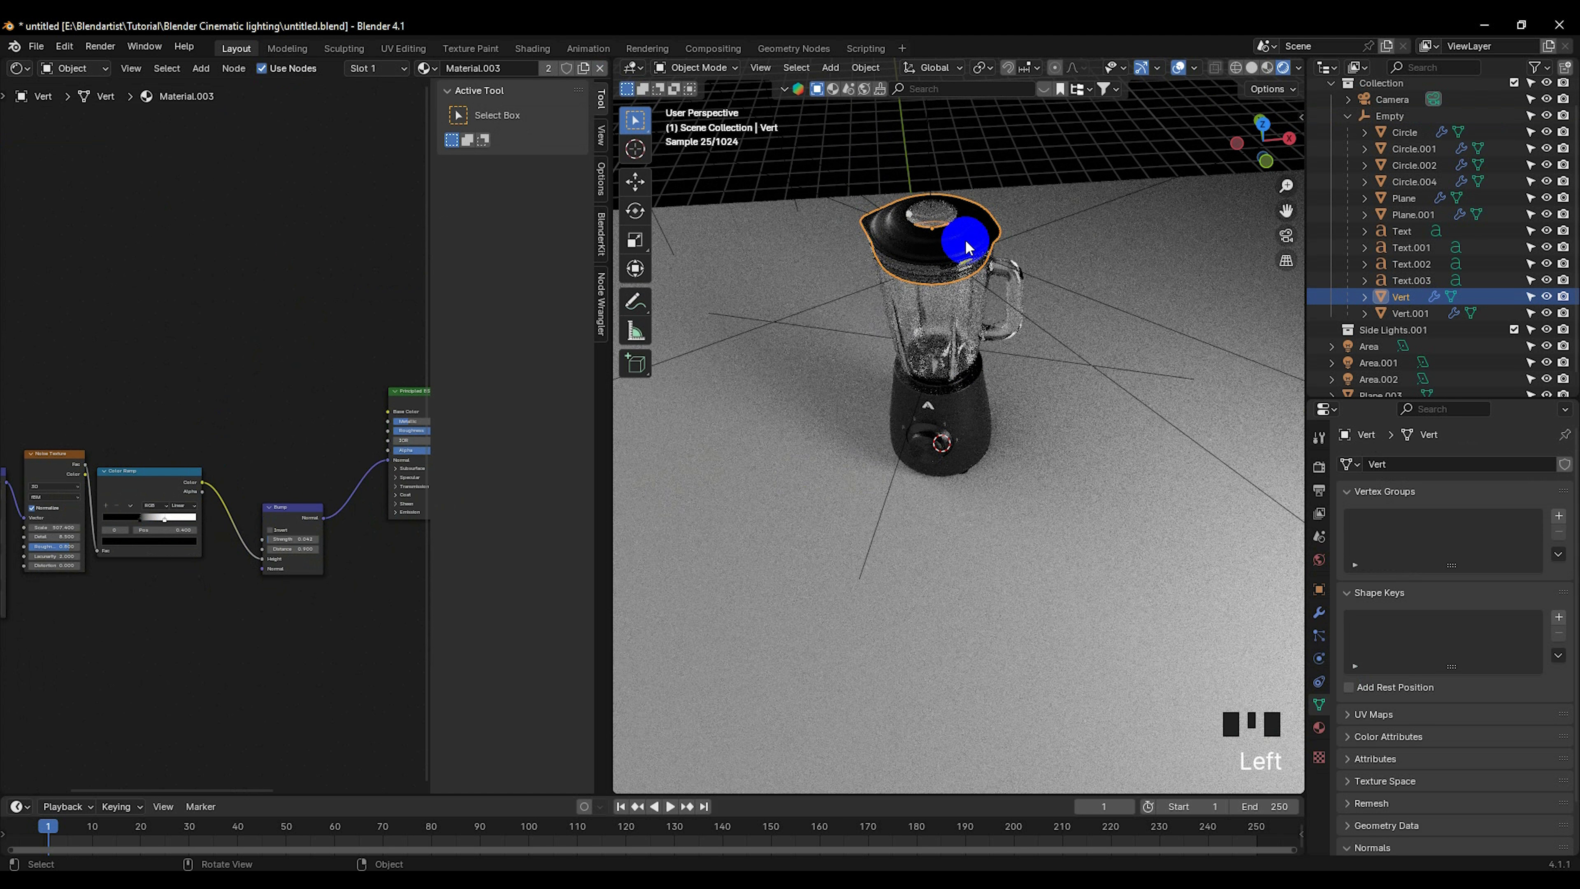
scroll(258, 498, "down", 6)
middle_click_drag(258, 498, 127, 527)
scroll(154, 529, "up", 5)
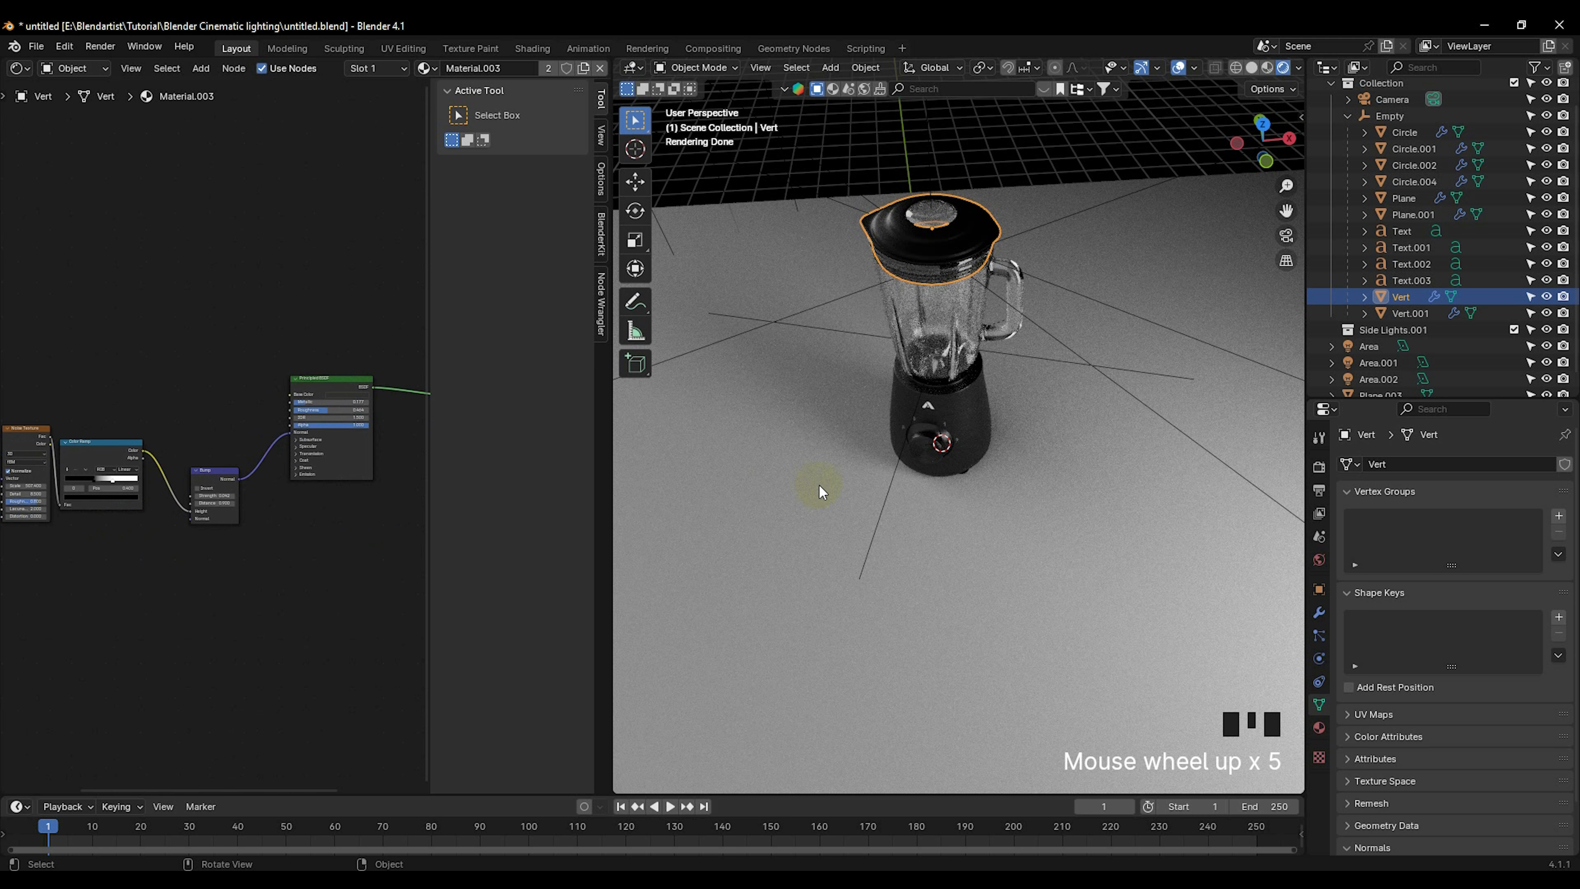
middle_click_drag(818, 487, 845, 408)
middle_click_drag(385, 410, 341, 428)
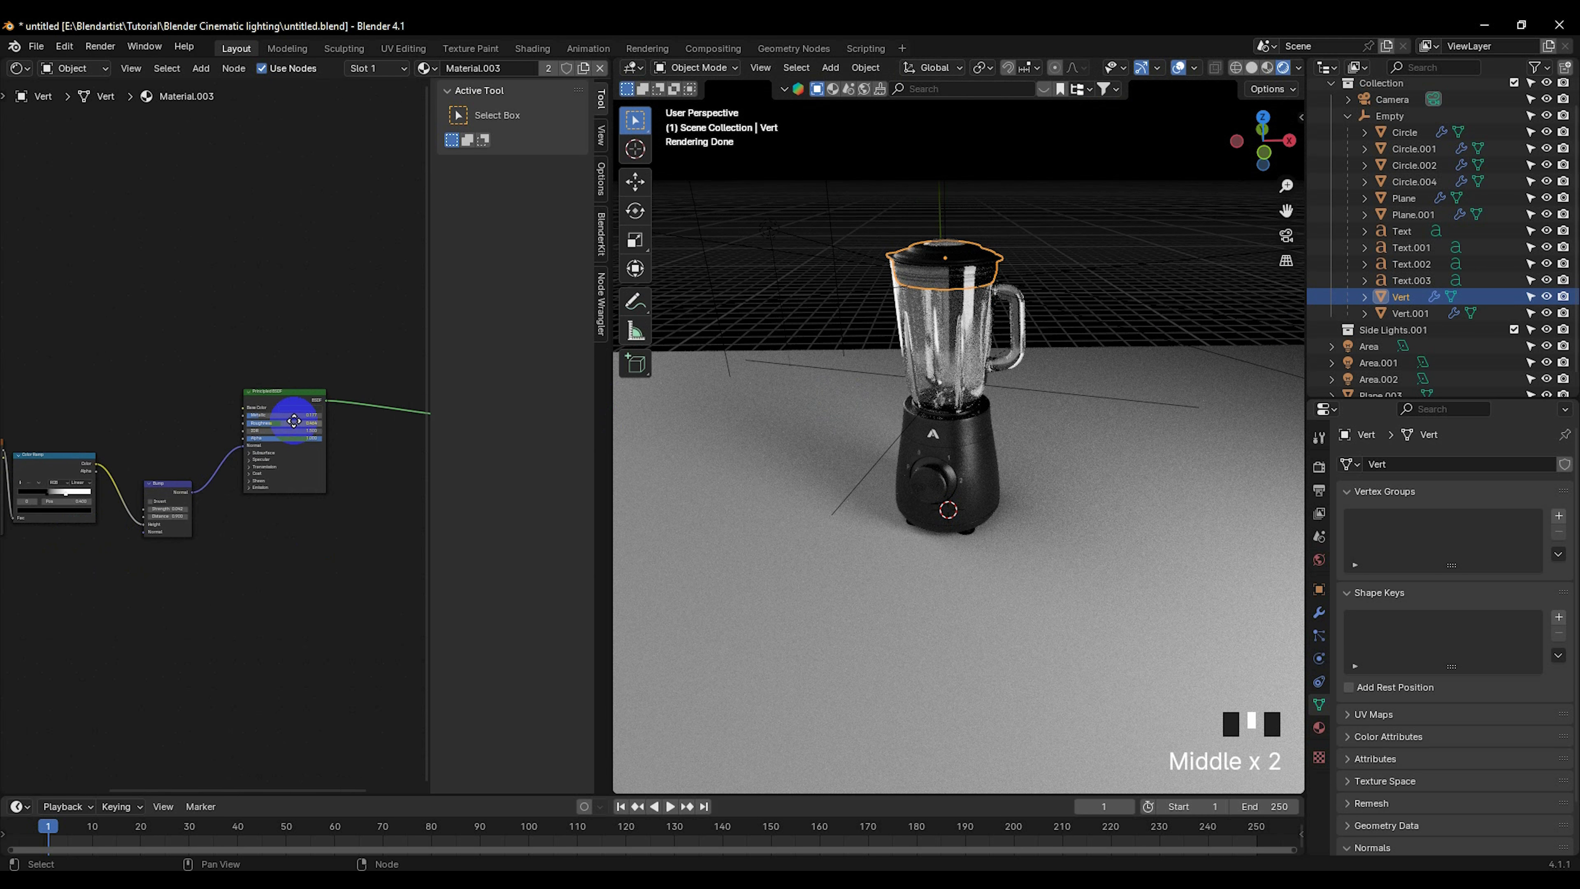
scroll(293, 434, "up", 7)
Step: Copy the blender base's bump texture node chain together with its Principled BSDF
left_click(955, 460)
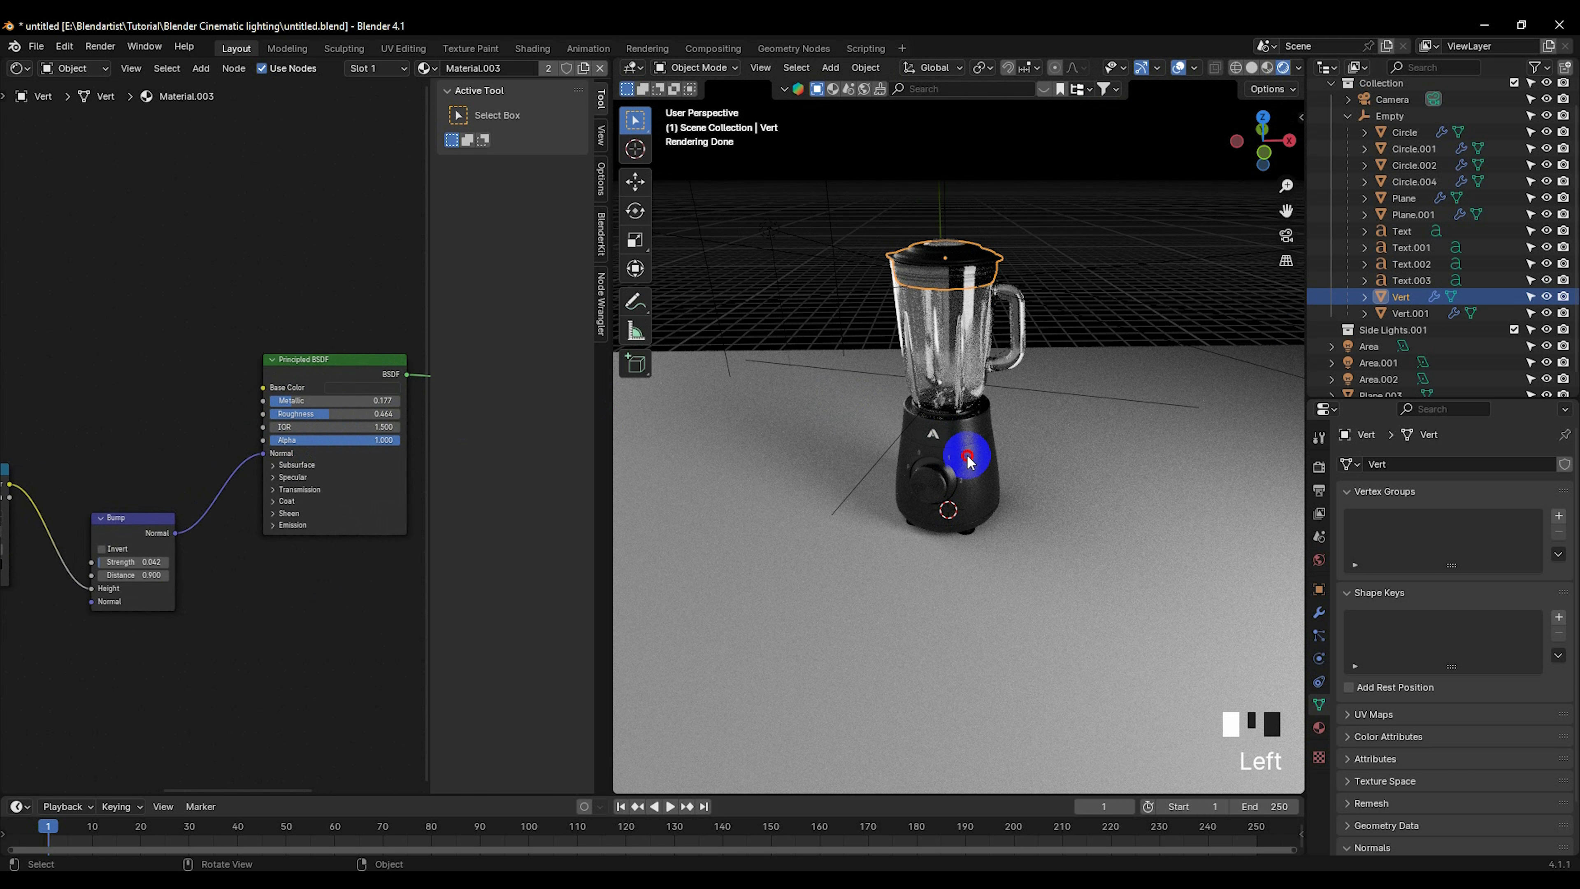
scroll(289, 430, "down", 7)
middle_click_drag(289, 430, 319, 425)
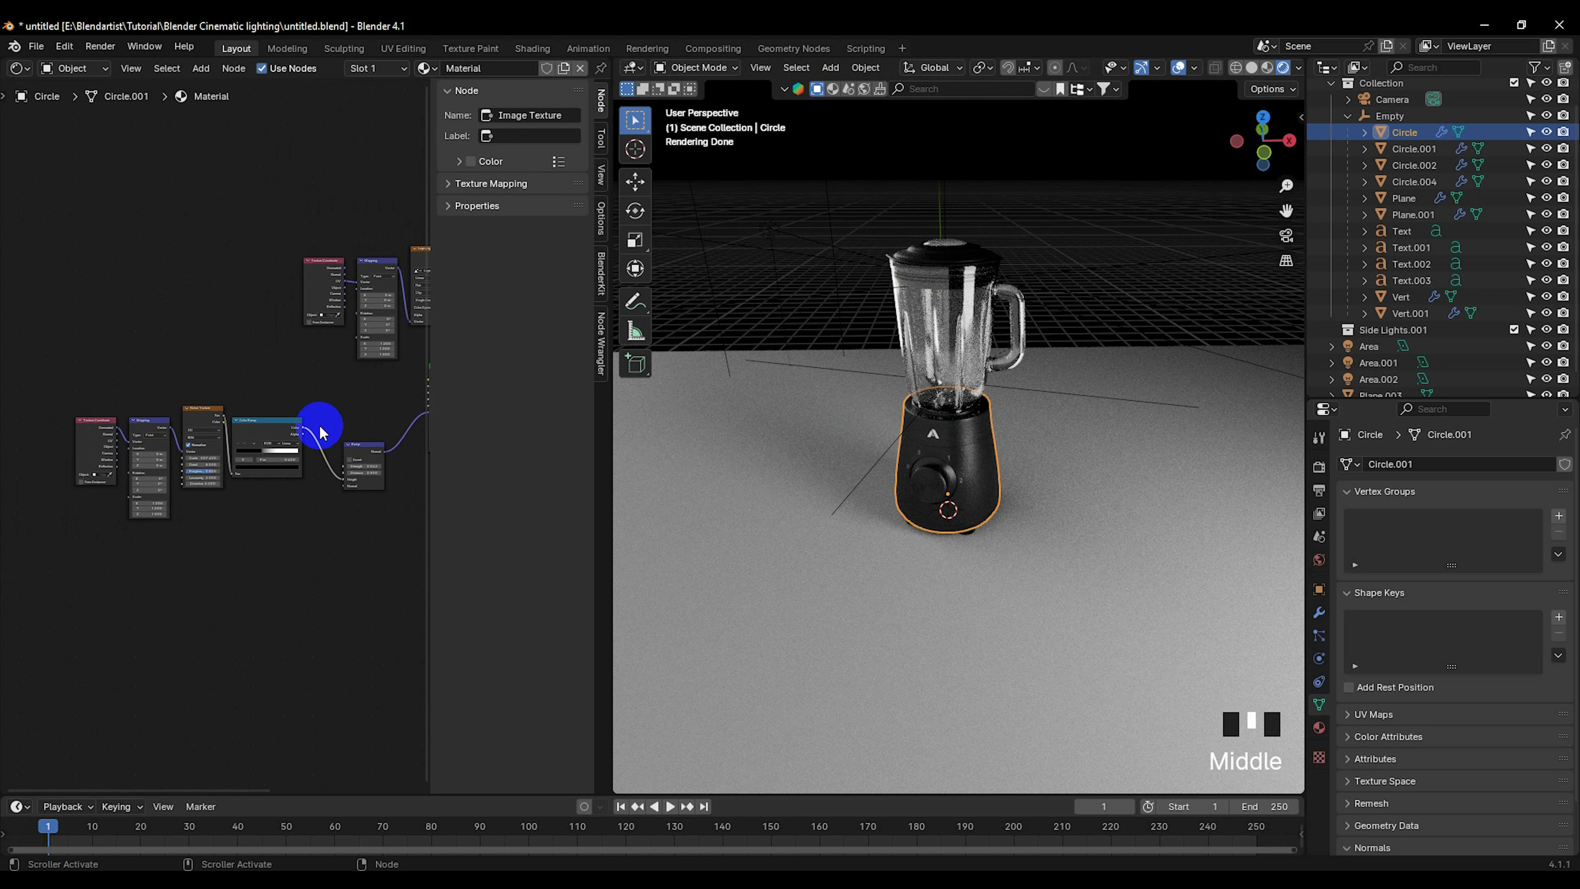
left_click_drag(104, 375, 357, 501)
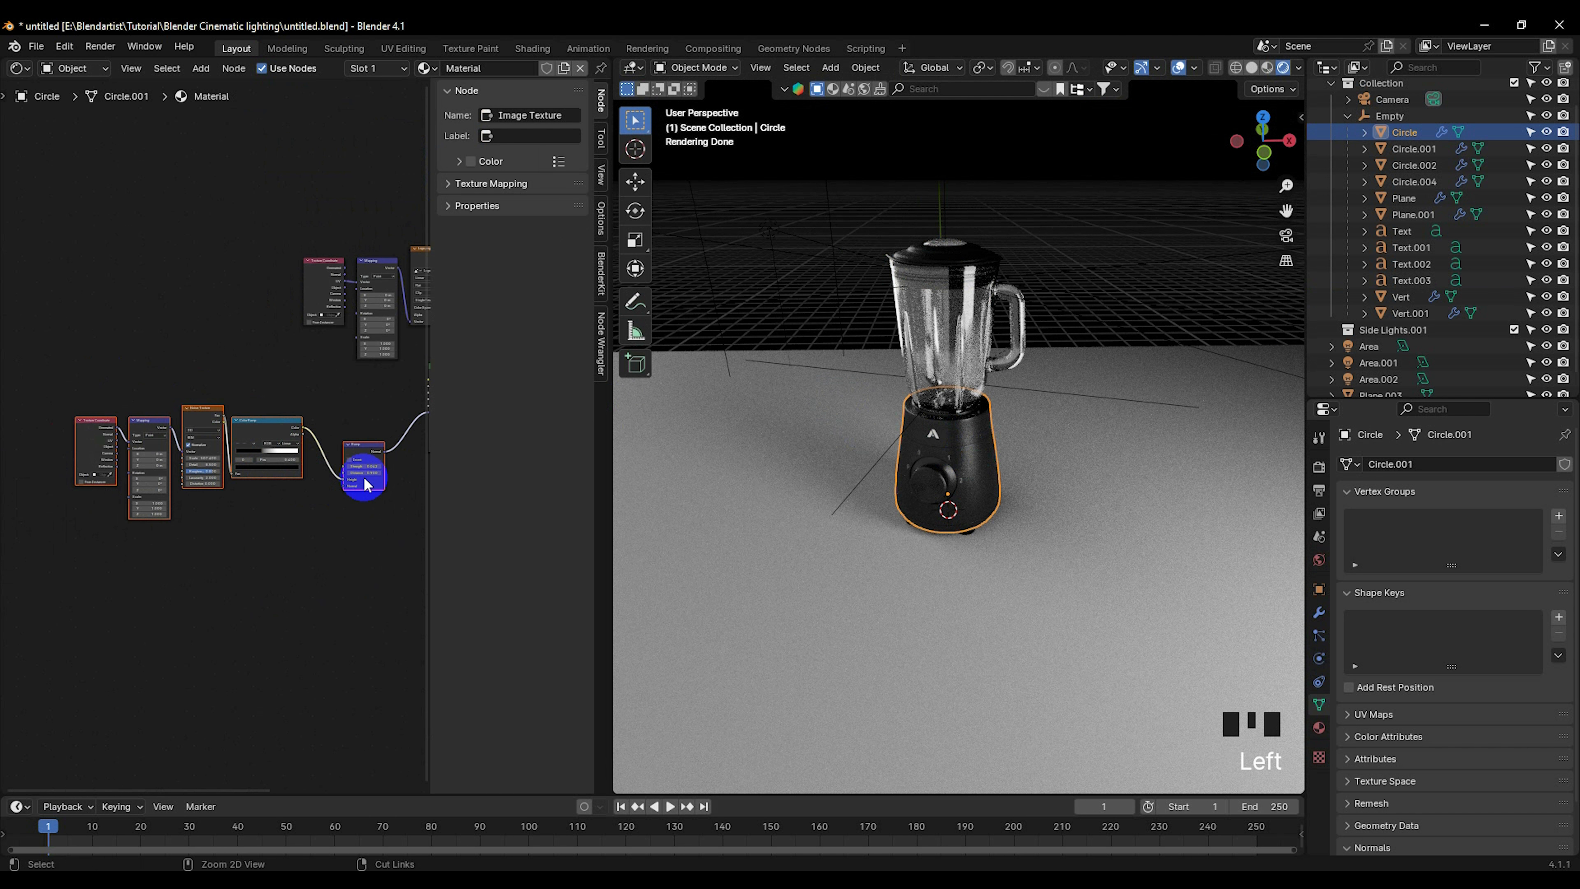
middle_click_drag(346, 399, 199, 406)
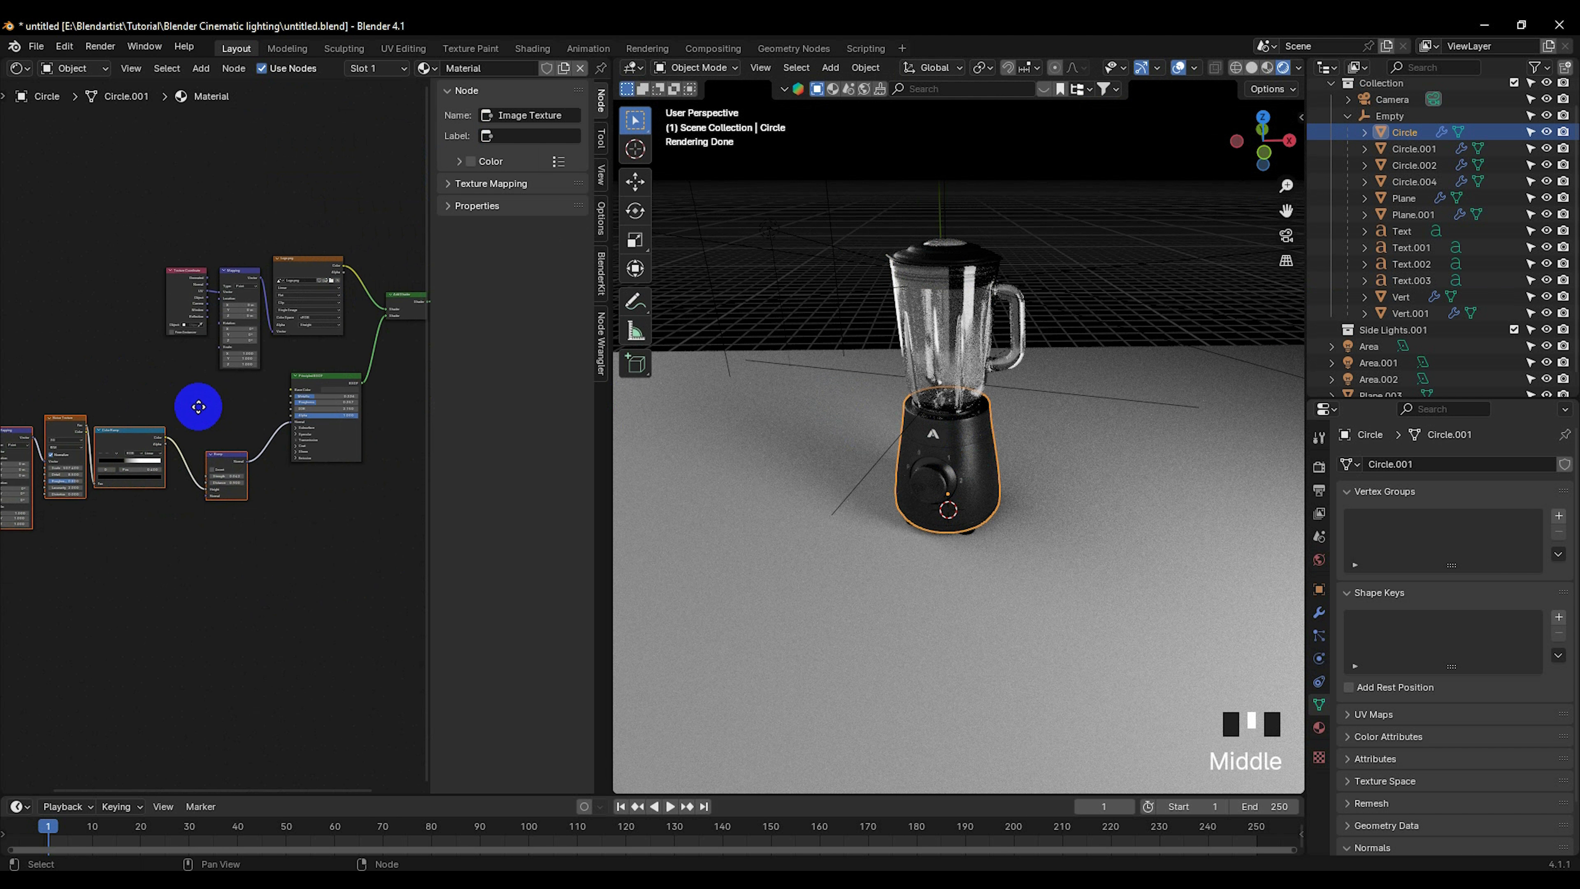
scroll(100, 392, "down", 5)
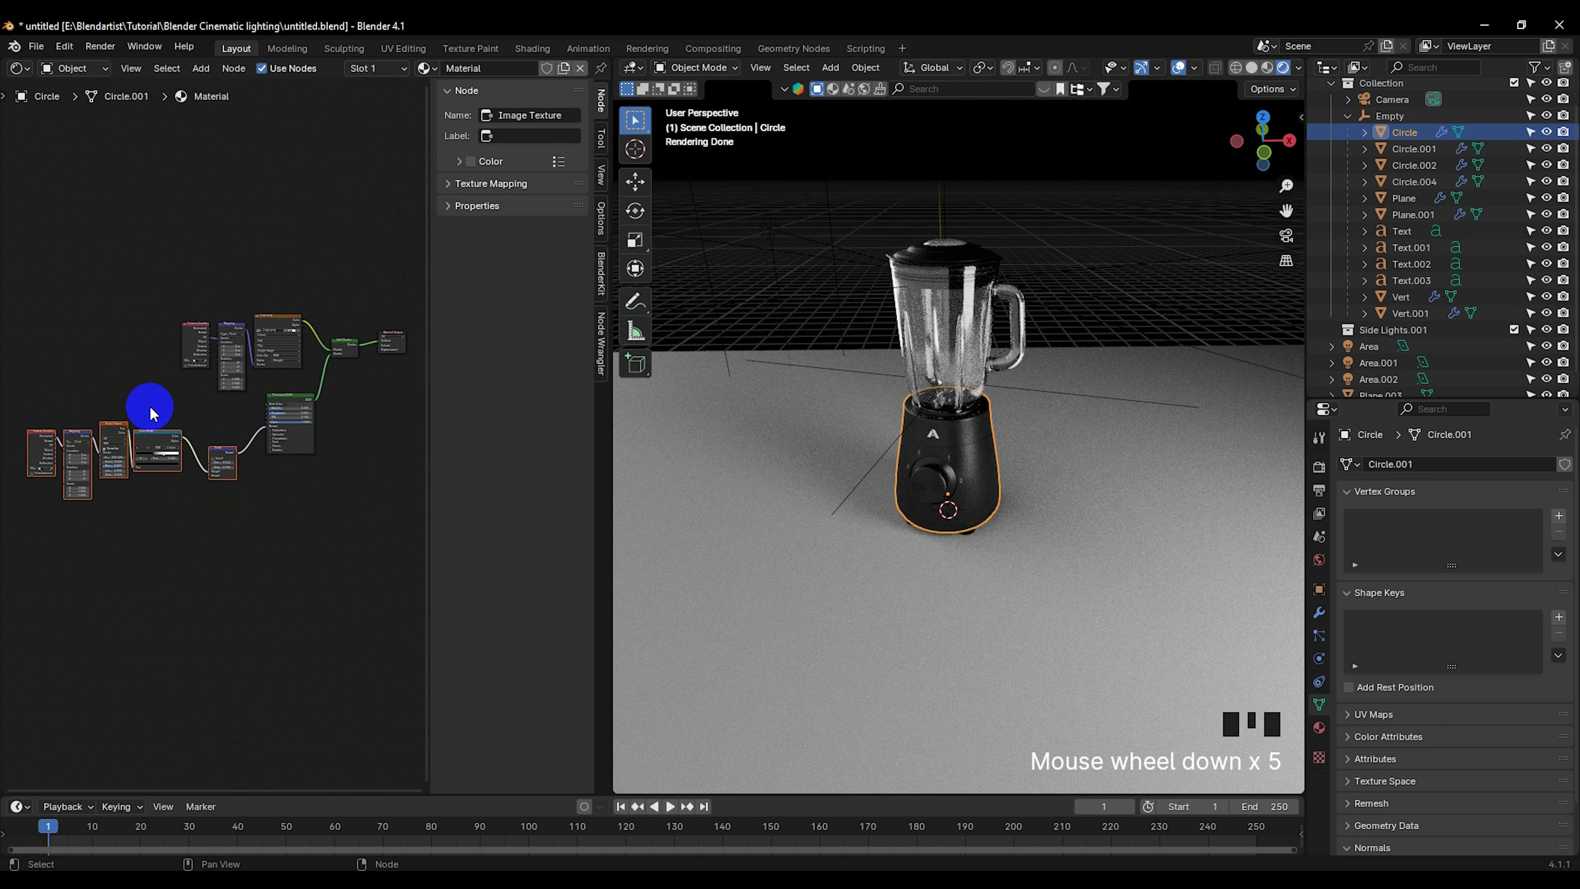
left_click(287, 396, "shift")
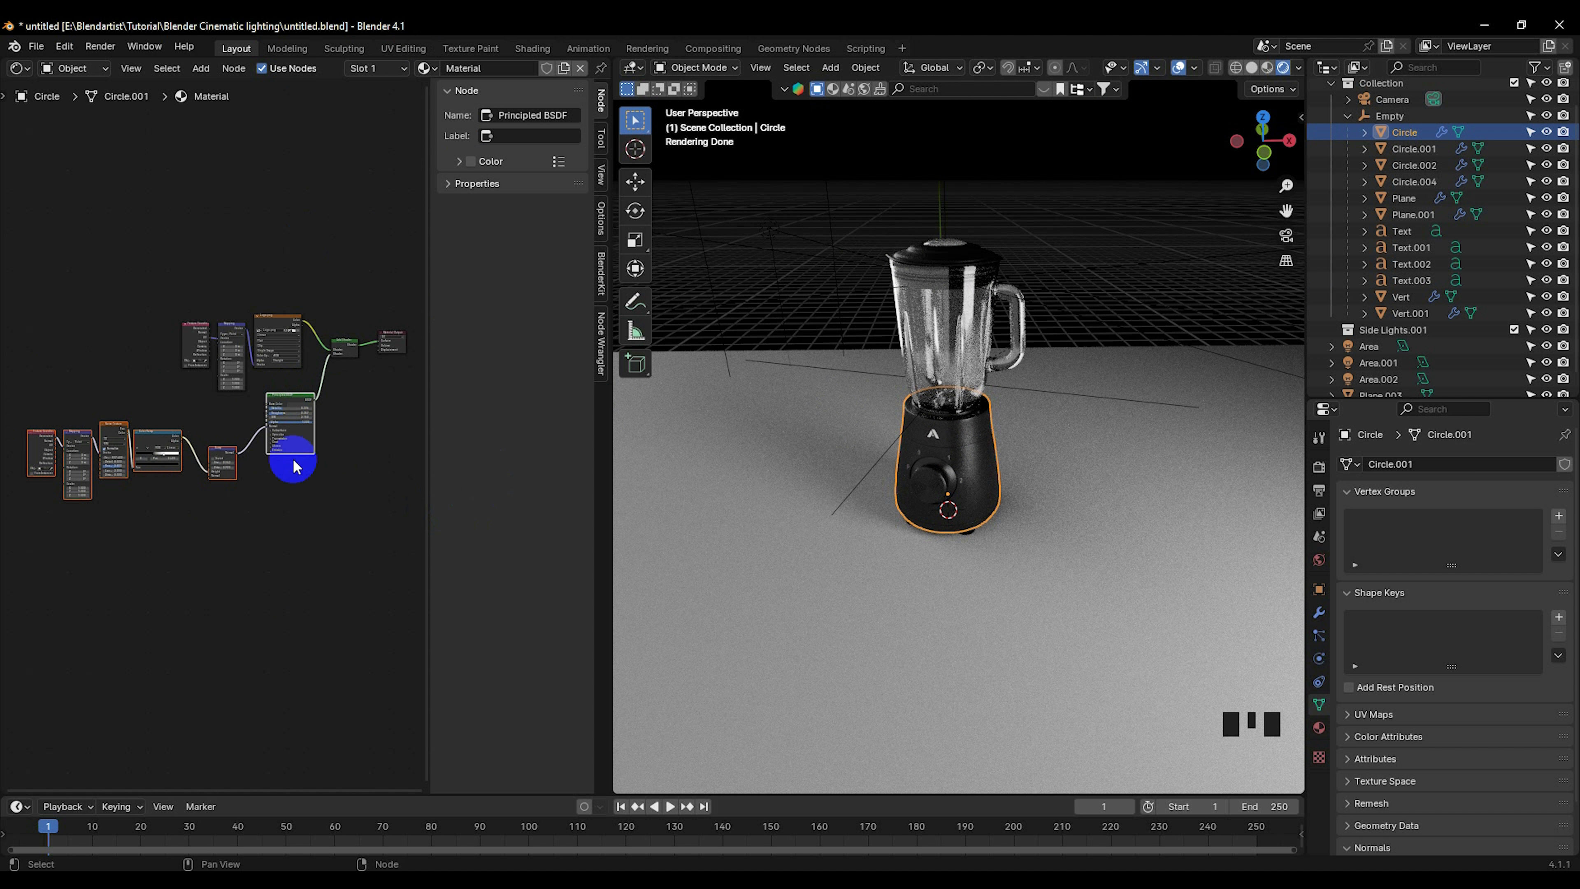
left_click_drag(50, 425, 309, 487)
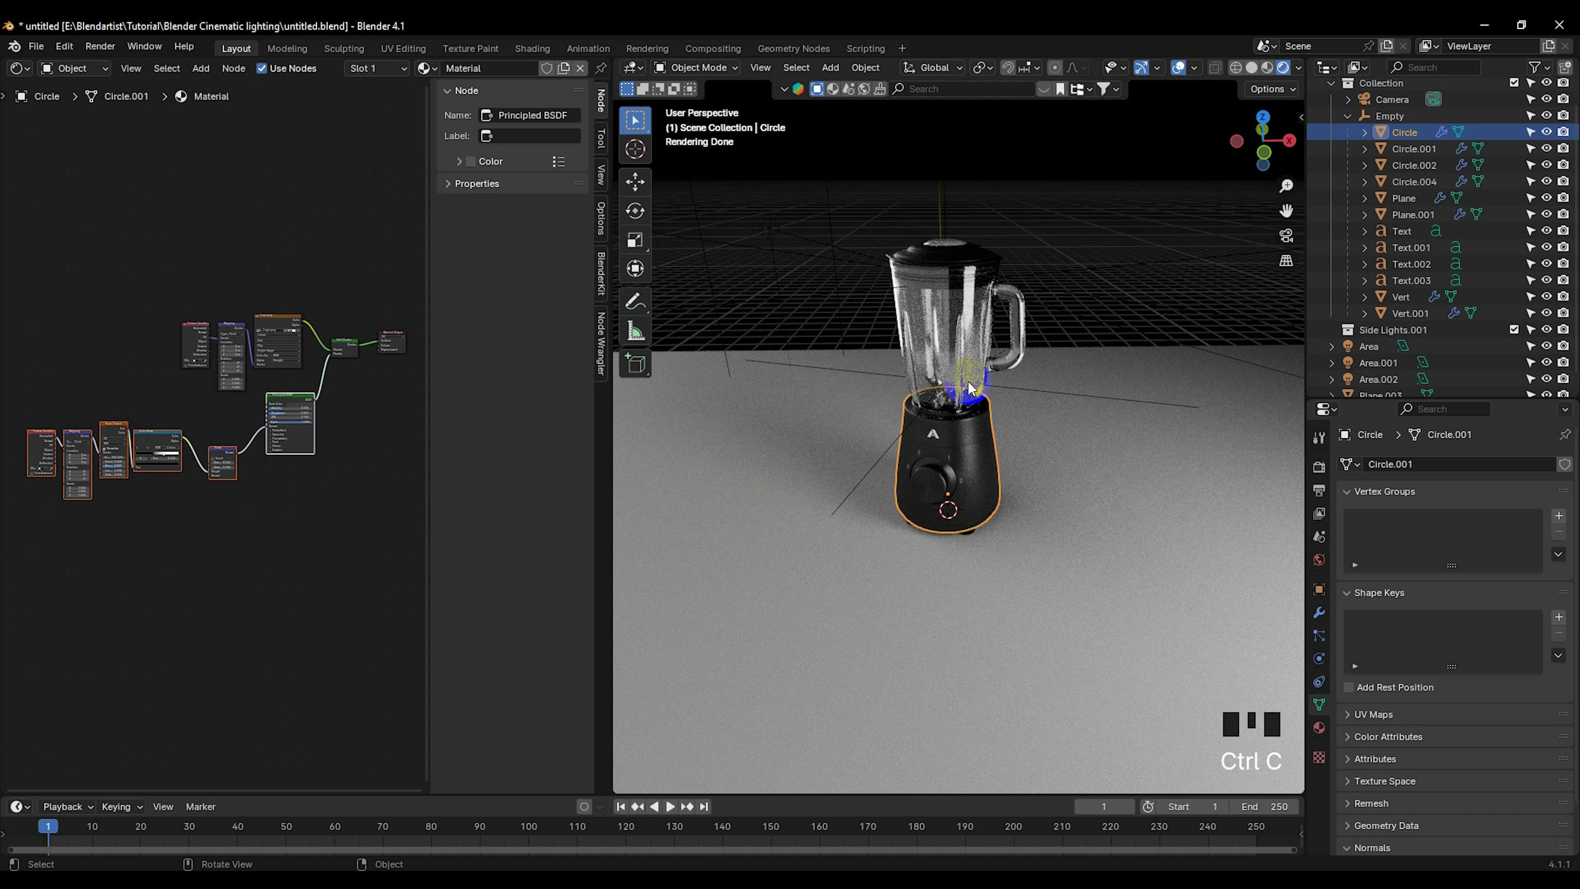
Step: Delete all of the lid material's nodes except the Material Output
left_click(950, 259)
scroll(176, 441, "down", 3)
middle_click_drag(177, 441, 247, 423)
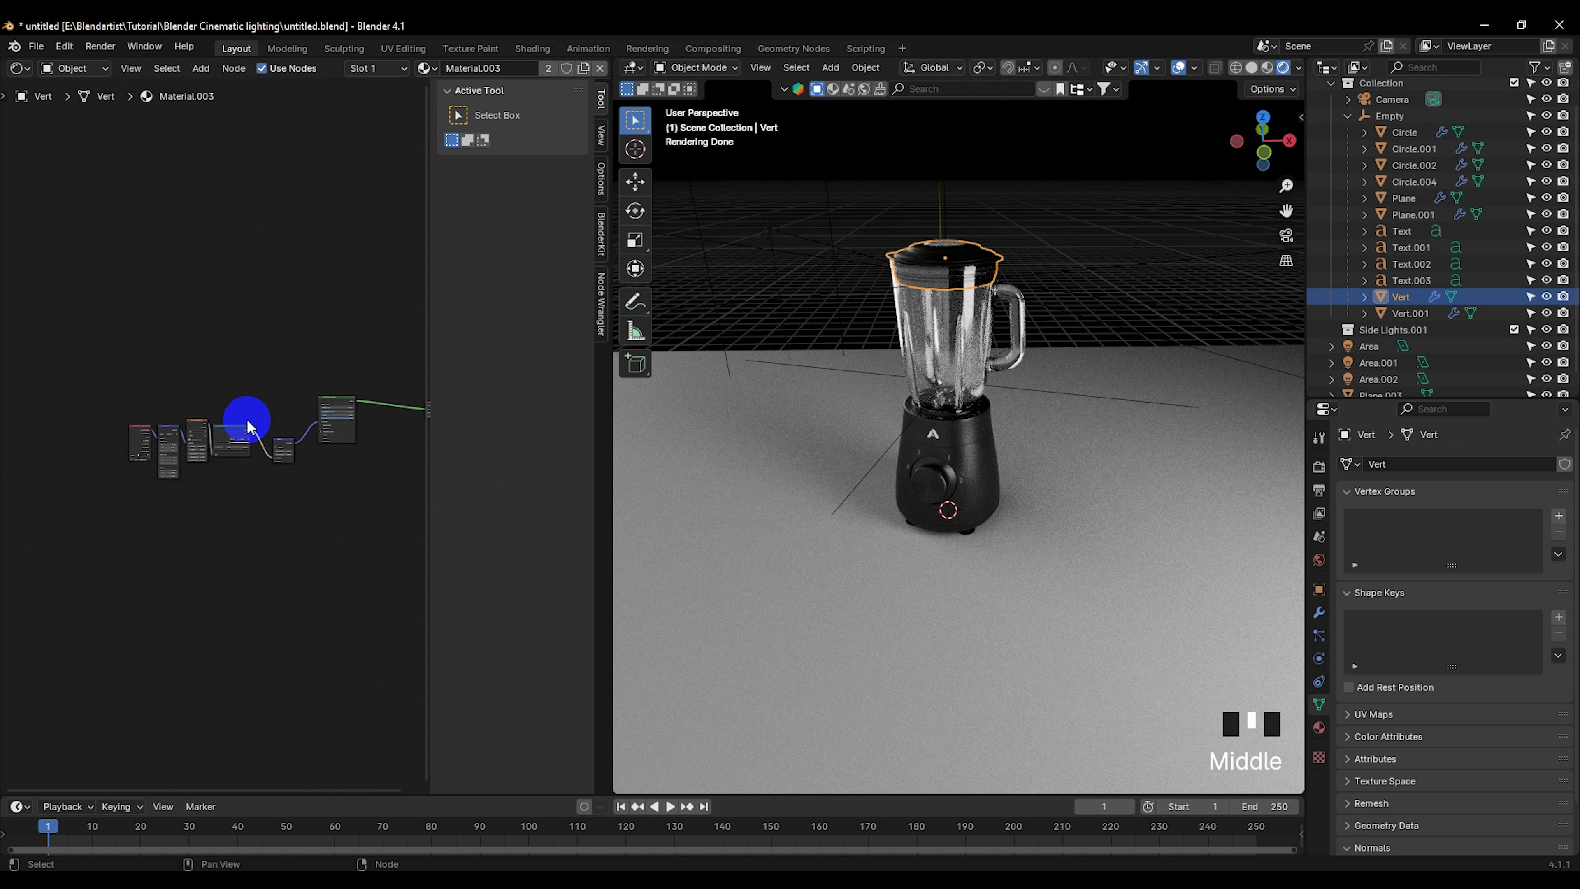
left_click_drag(152, 363, 364, 490)
left_click_drag(118, 356, 365, 484)
key("Delete")
middle_click_drag(357, 462, 245, 464)
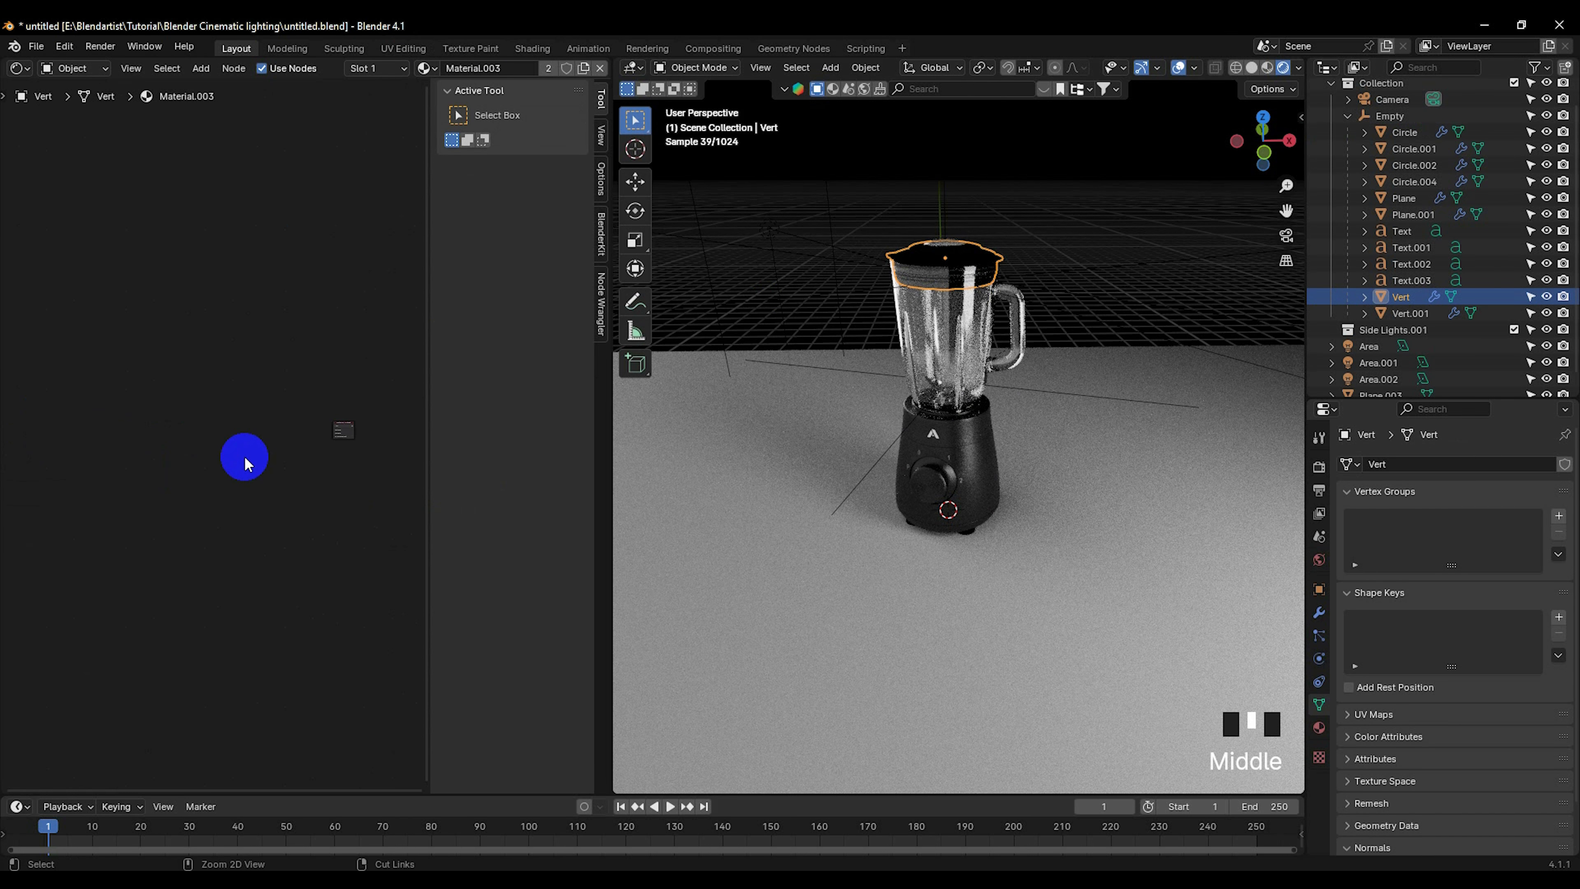
Step: Paste the copied nodes into the lid's material and connect the Principled BSDF to the Material Output's Surface input
key("ctrl+v")
left_click_drag(357, 412, 289, 423)
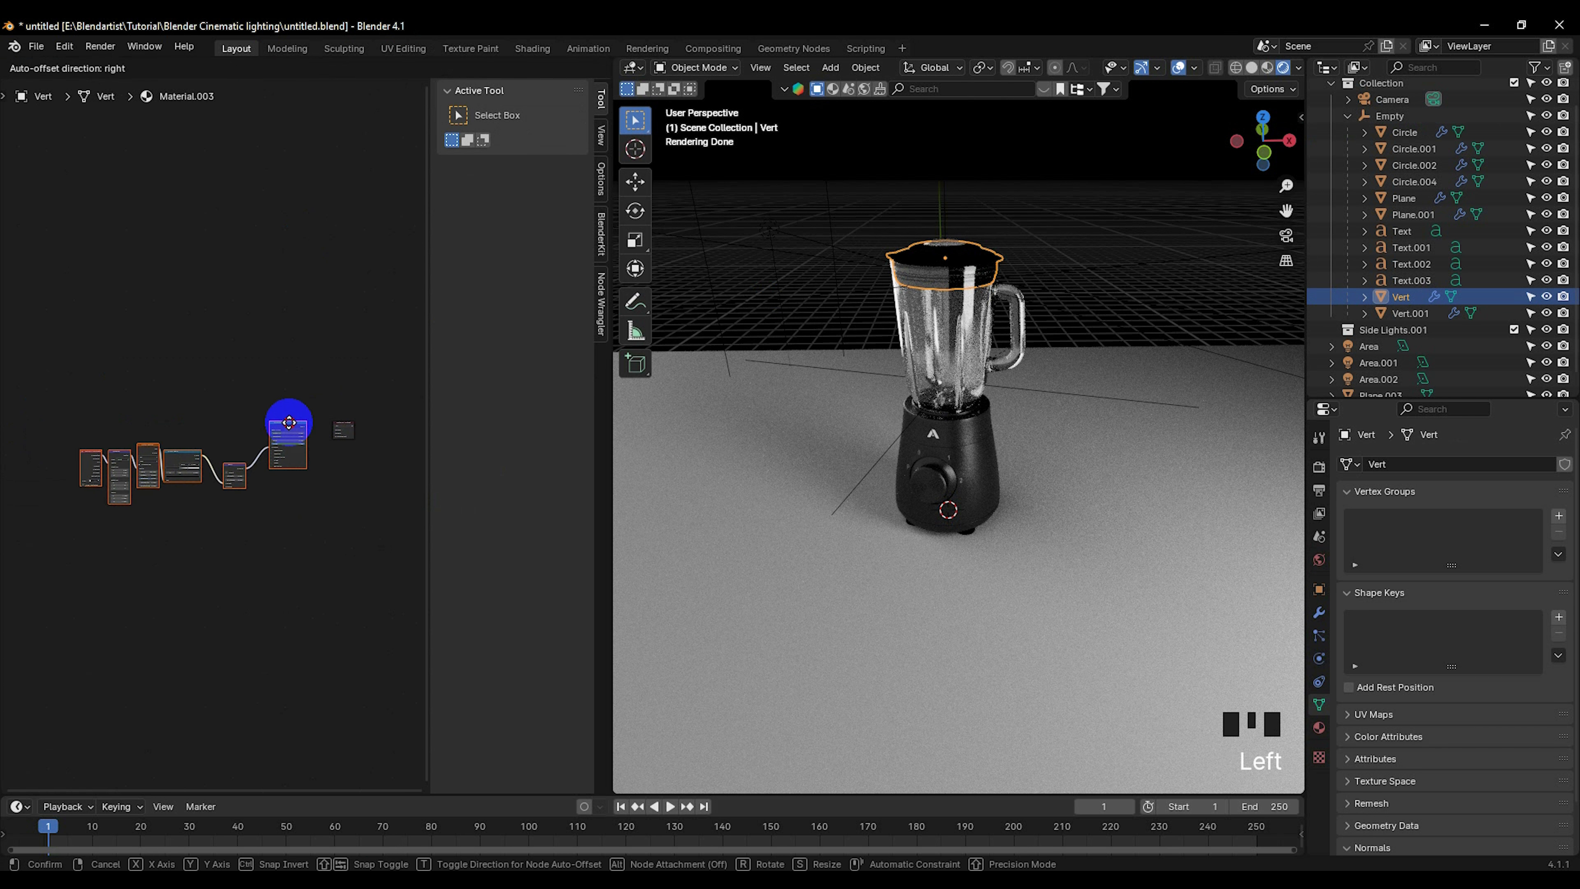
scroll(342, 437, "up", 4)
middle_click_drag(341, 438, 241, 443)
scroll(251, 460, "up", 12)
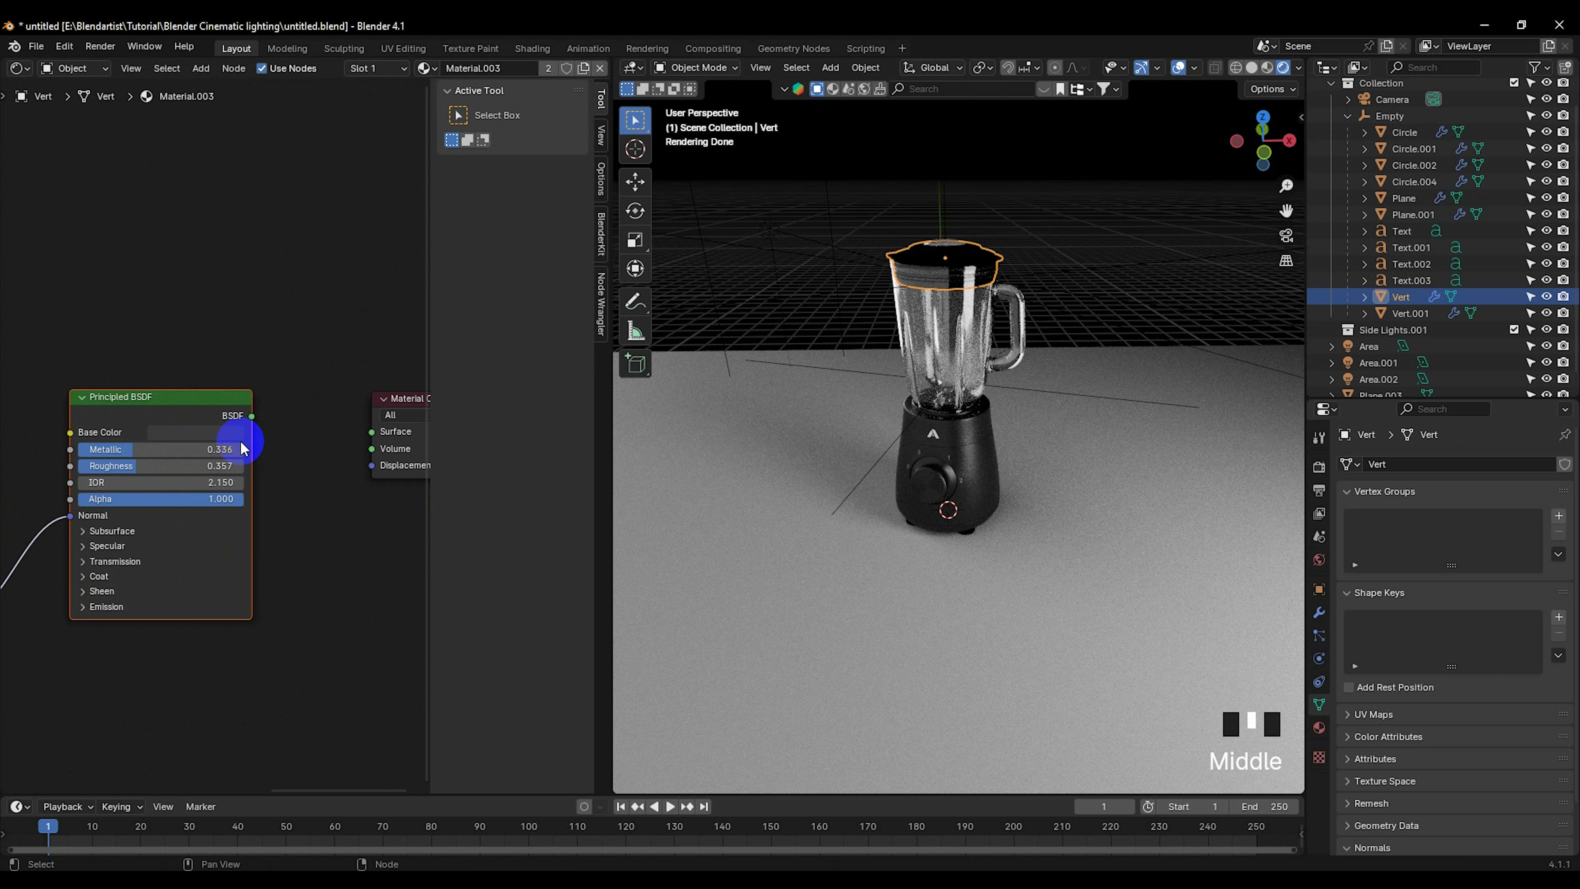
left_click_drag(256, 425, 370, 432)
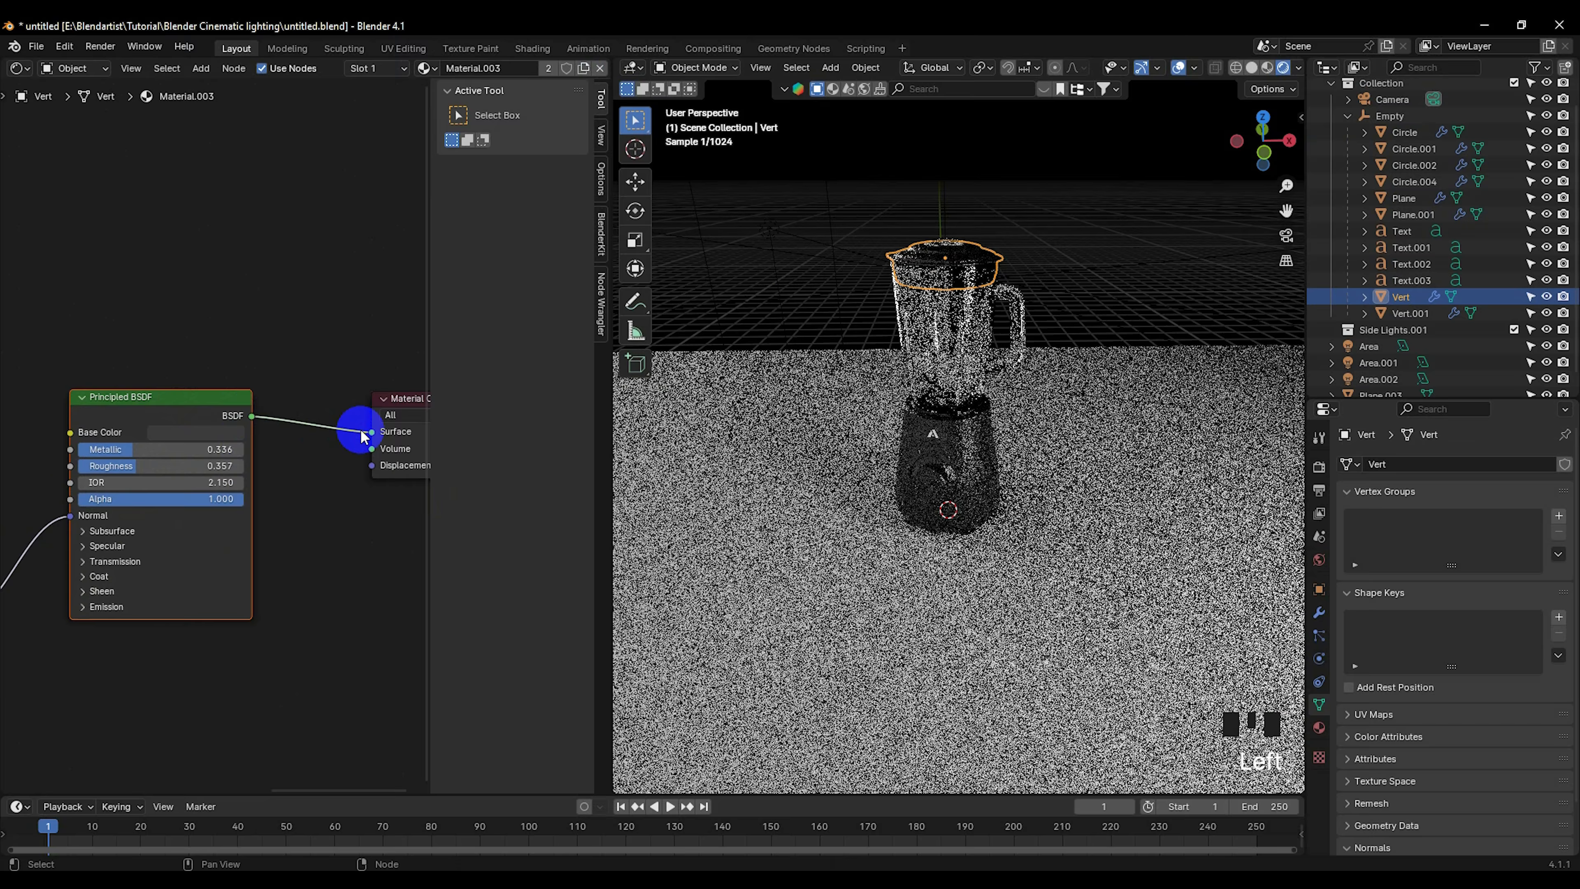
Step: Inspect the lid and base through the camera and examine the base material's shader connections
key("KP_0")
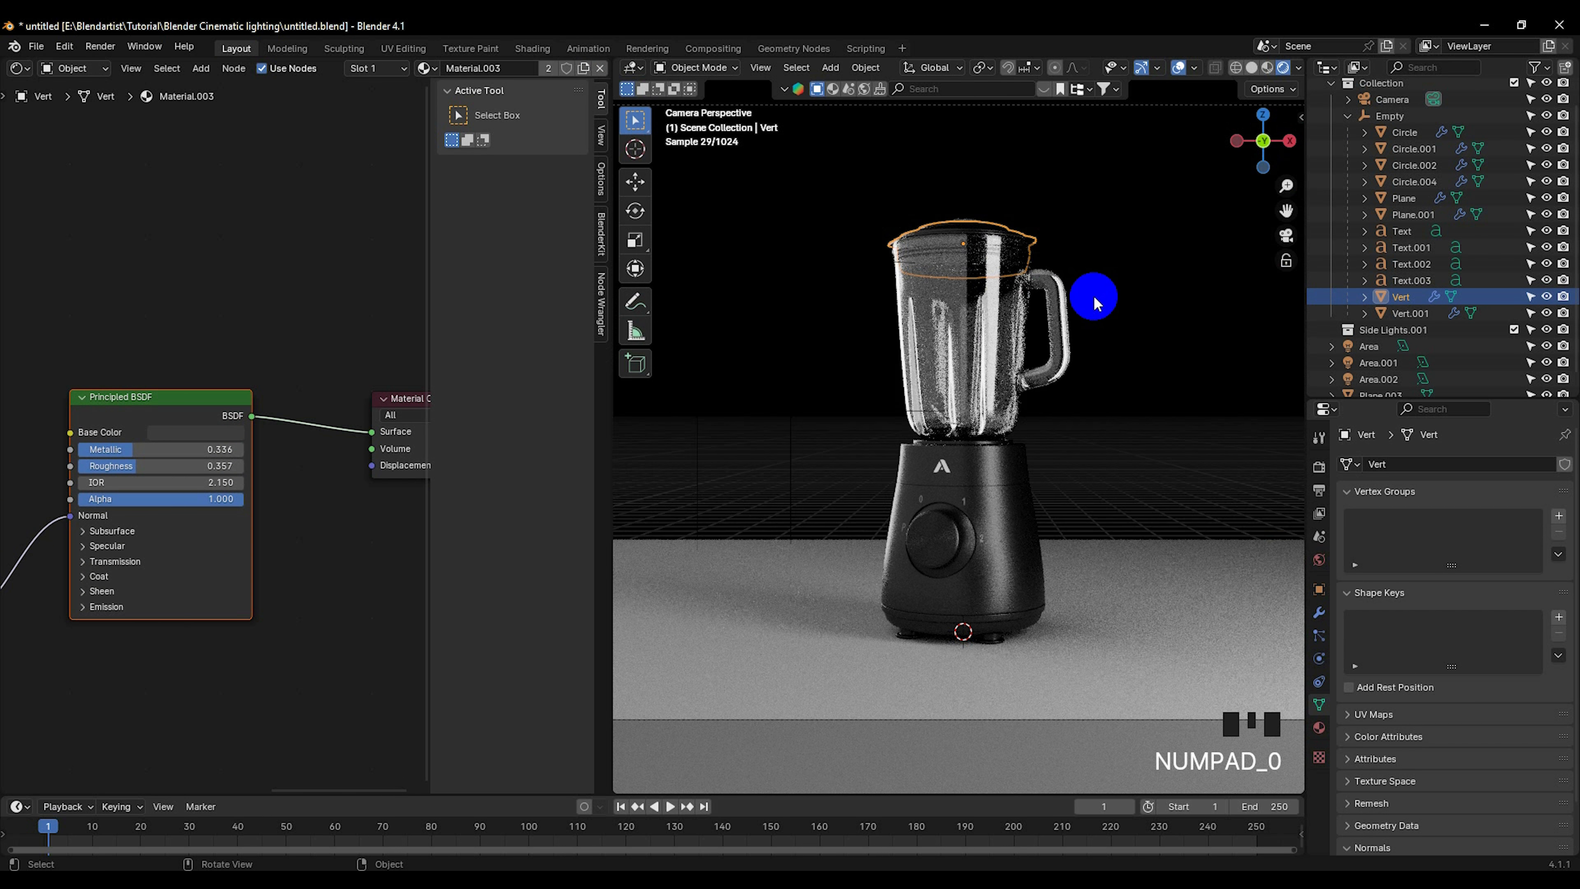
left_click(1126, 317)
scroll(1136, 327, "down", 3)
scroll(1095, 423, "up", 2)
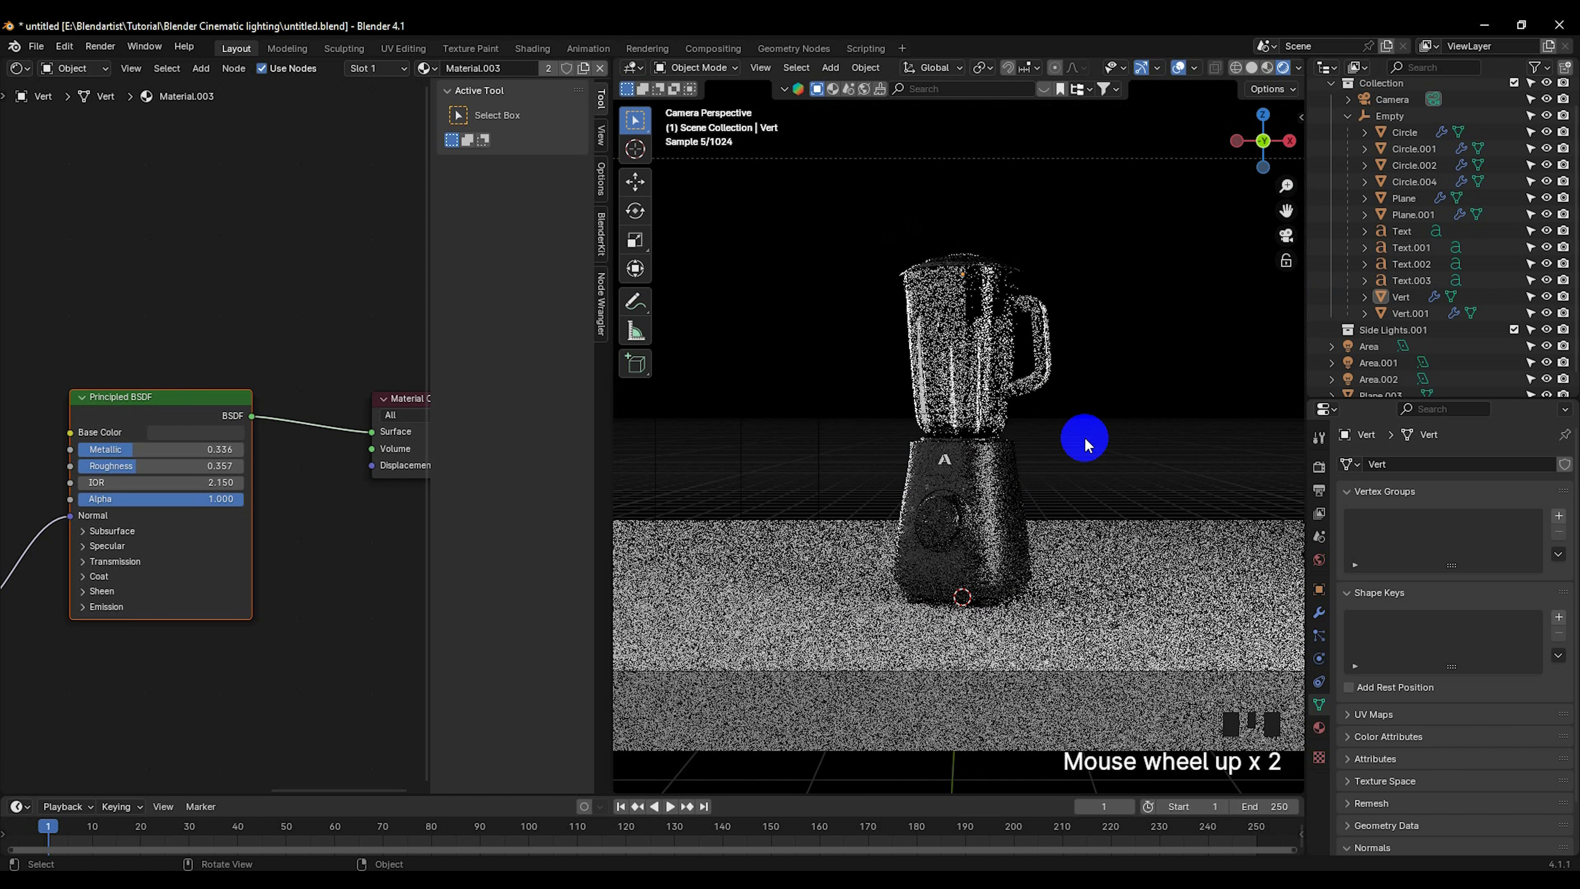
left_click(1003, 497)
scroll(1006, 501, "up", 4)
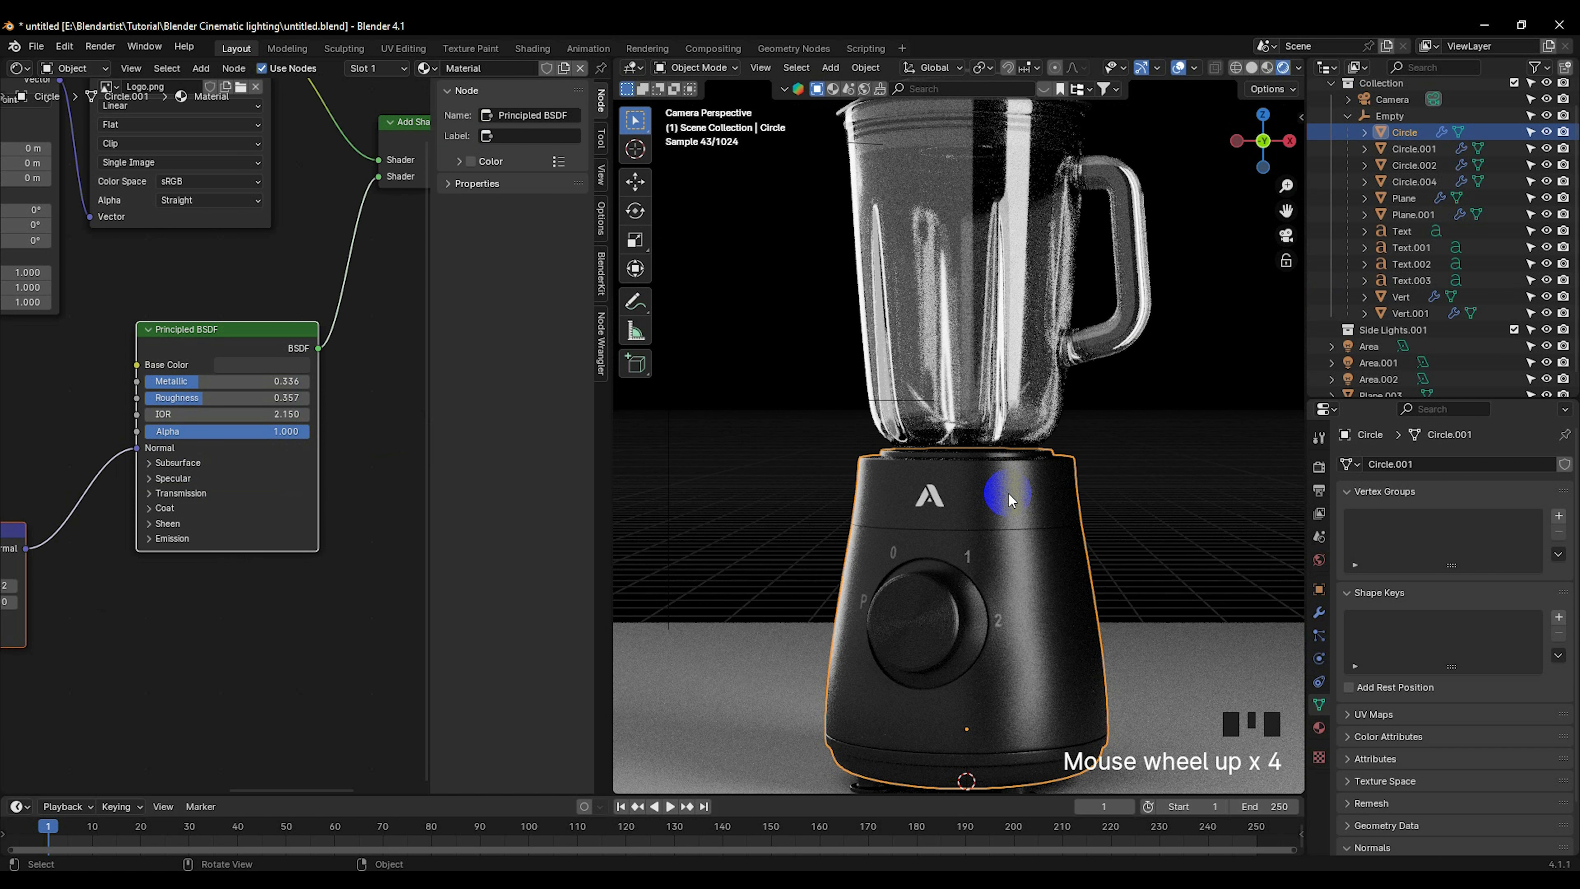
scroll(1008, 499, "down", 1)
middle_click_drag(299, 457, 165, 529)
middle_click_drag(254, 411, 239, 435)
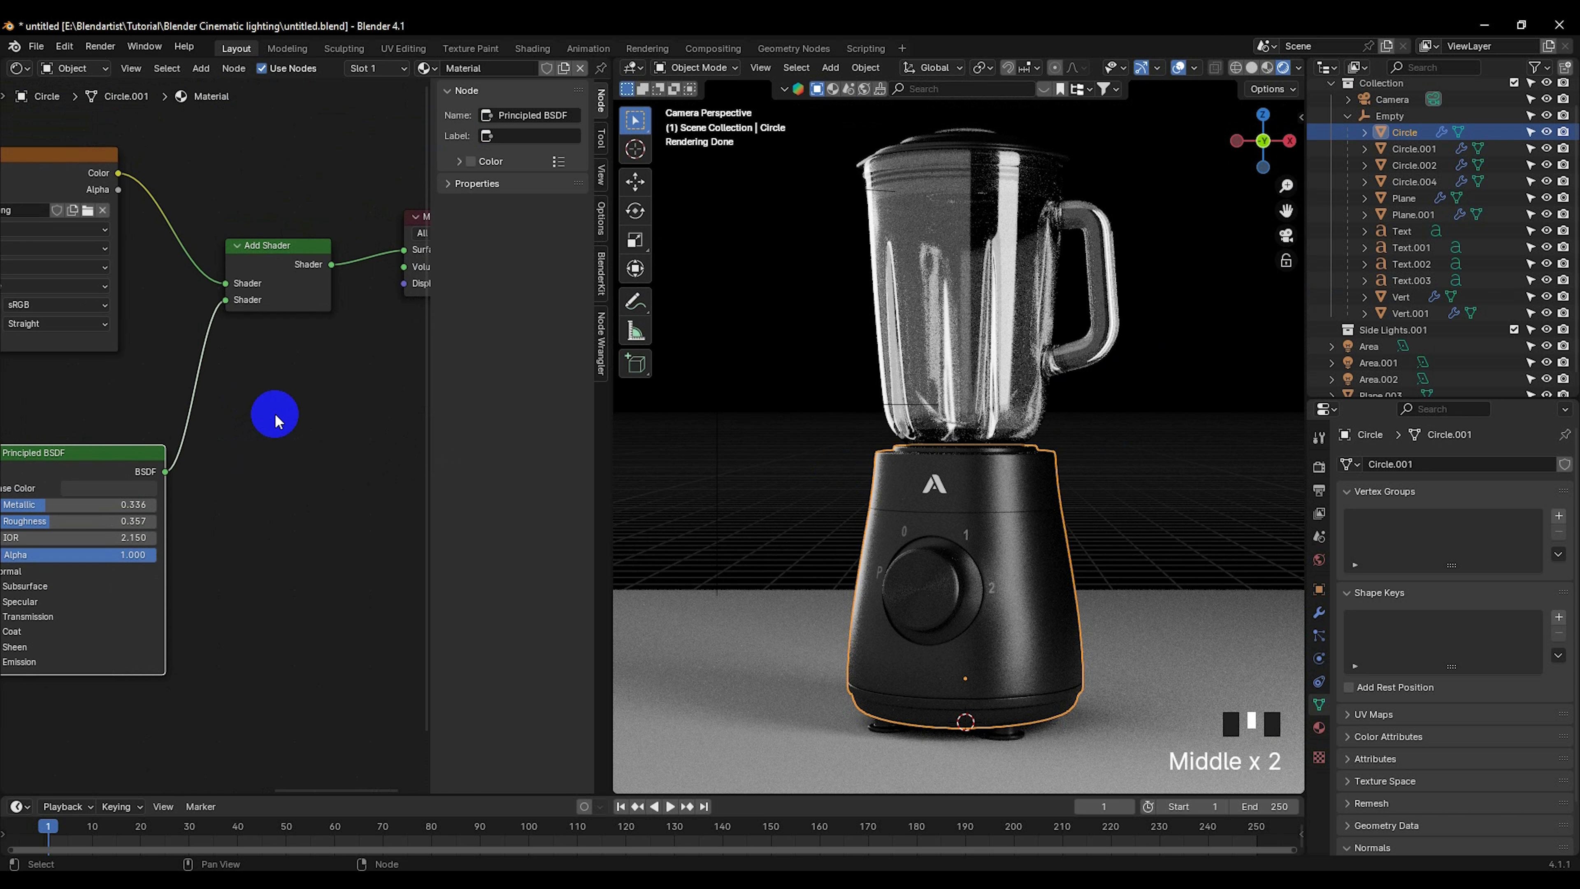
scroll(994, 442, "down", 2)
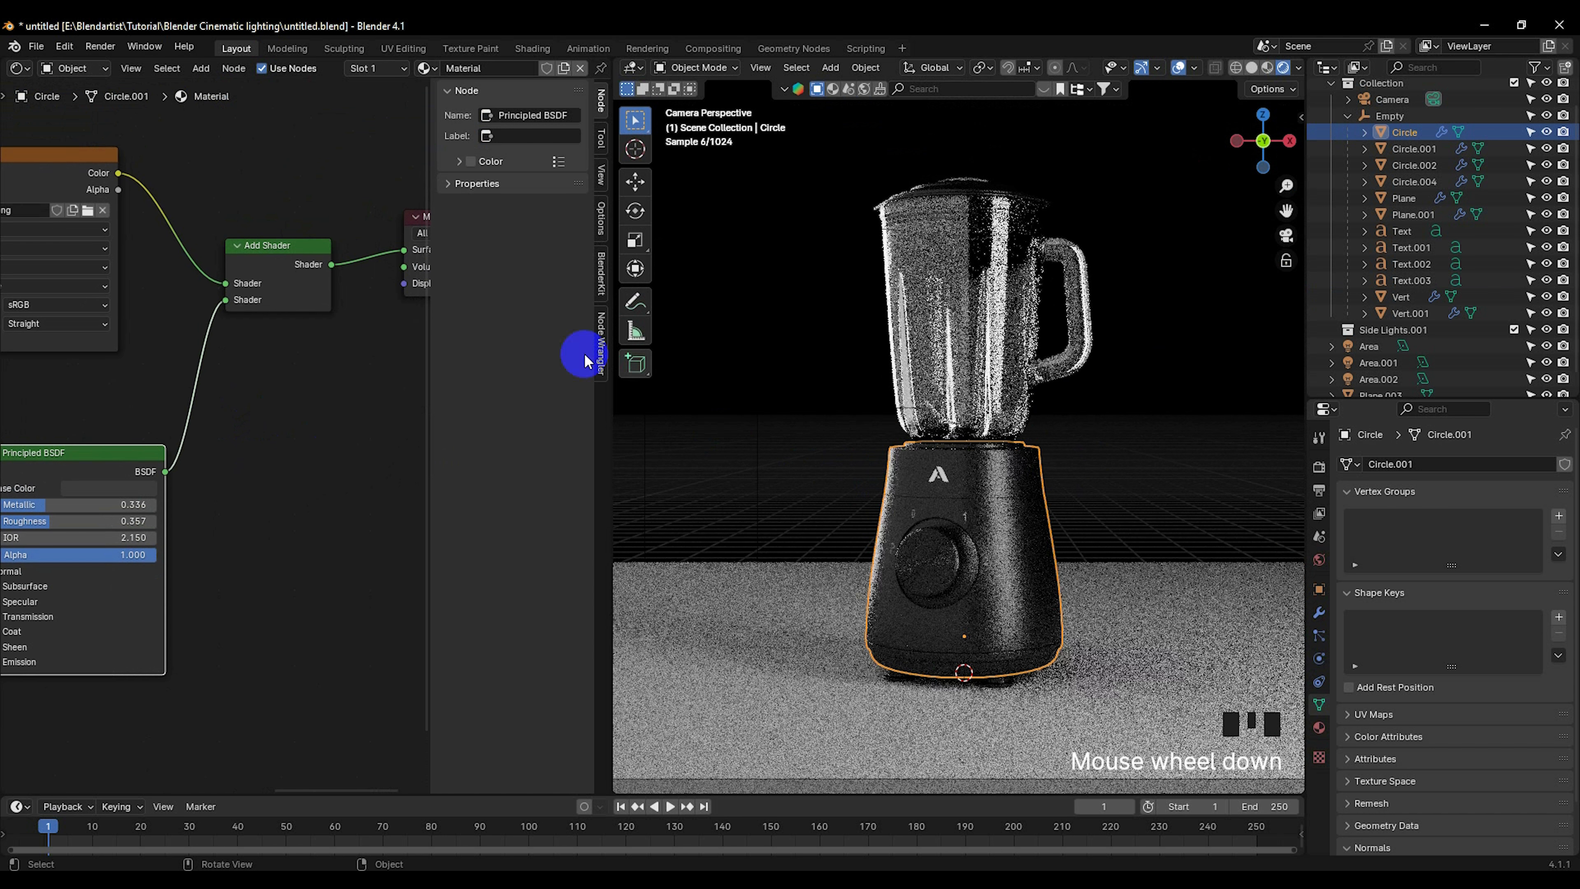
Step: Turn the Shader Editor area back into a 3D Viewport showing the whole light setup
left_click(18, 68)
left_click(53, 122)
scroll(258, 430, "down", 3)
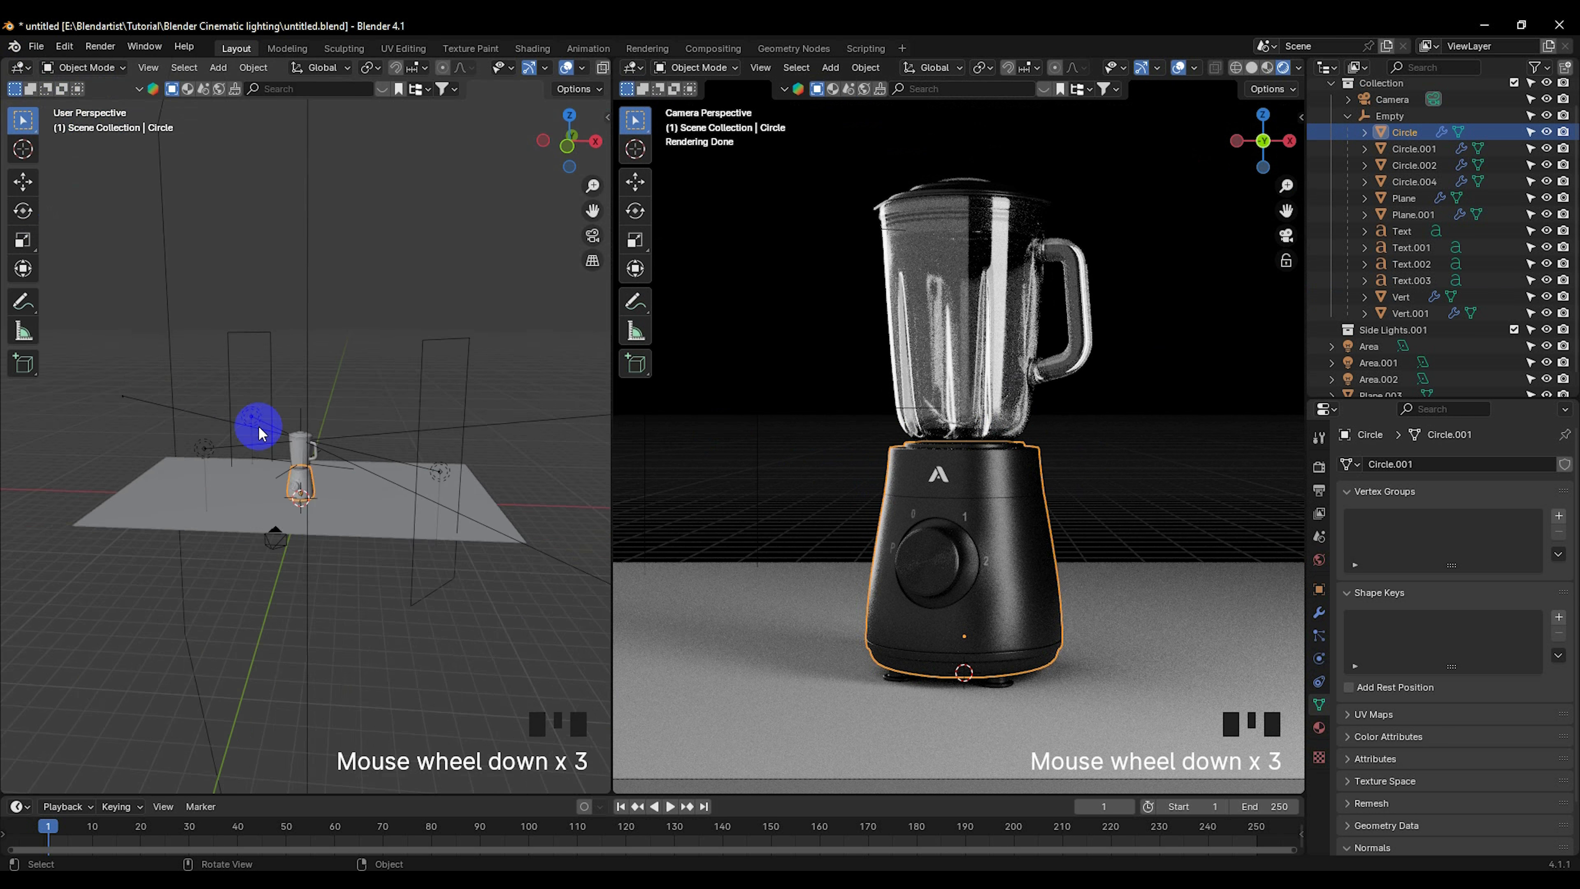
middle_click_drag(349, 490, 345, 501)
Step: Widen the right-hand side area light by scaling it about 1.8 times along its local X axis
left_click(386, 495)
key("s")
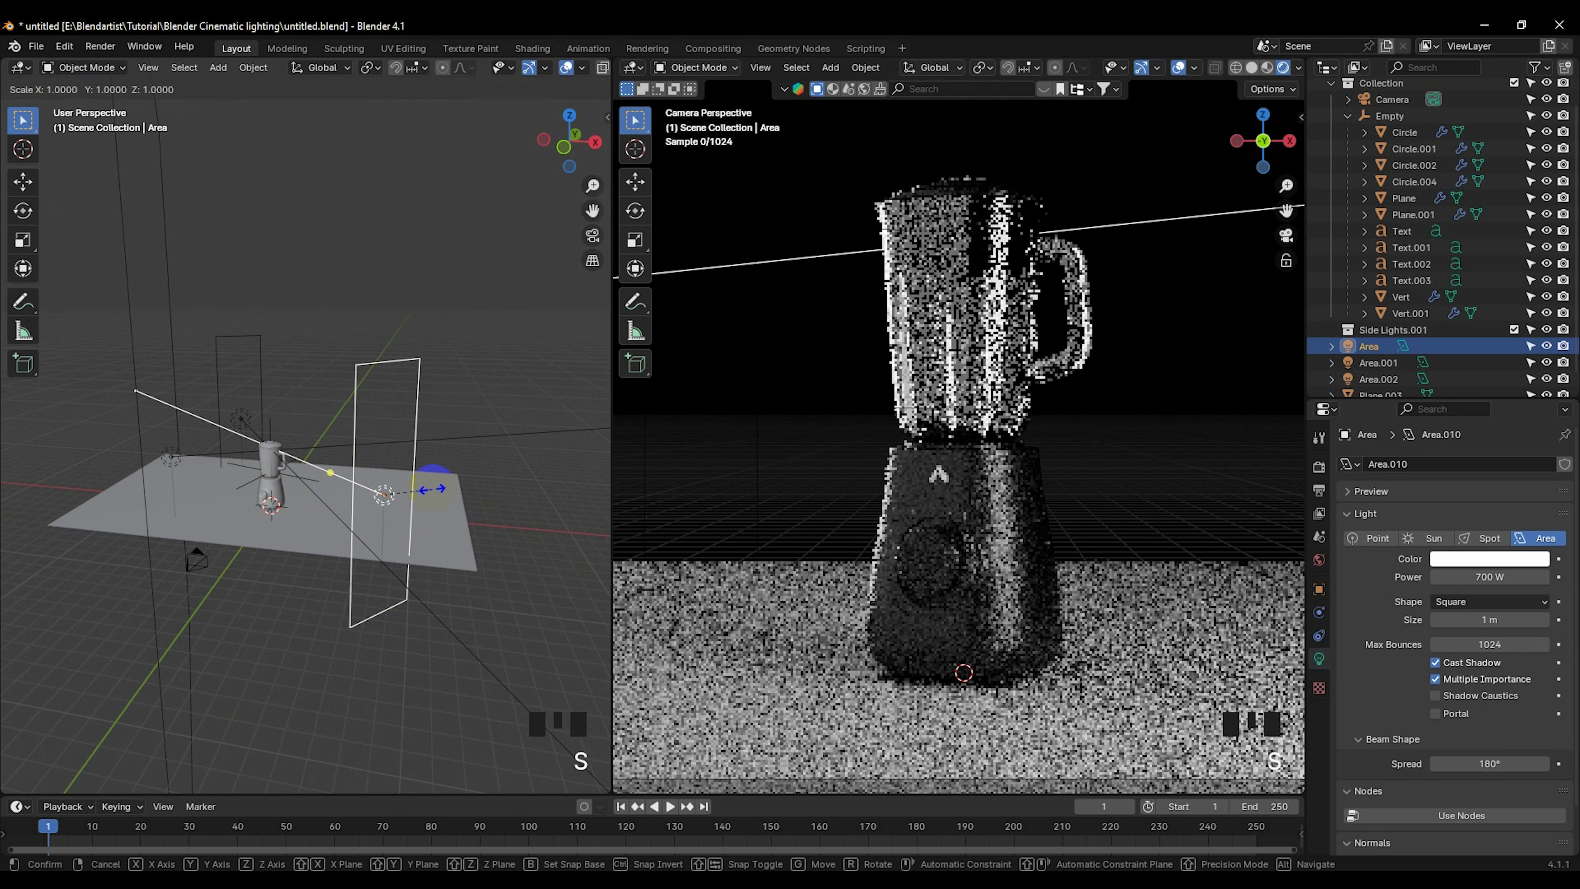
key("x")
key("x")
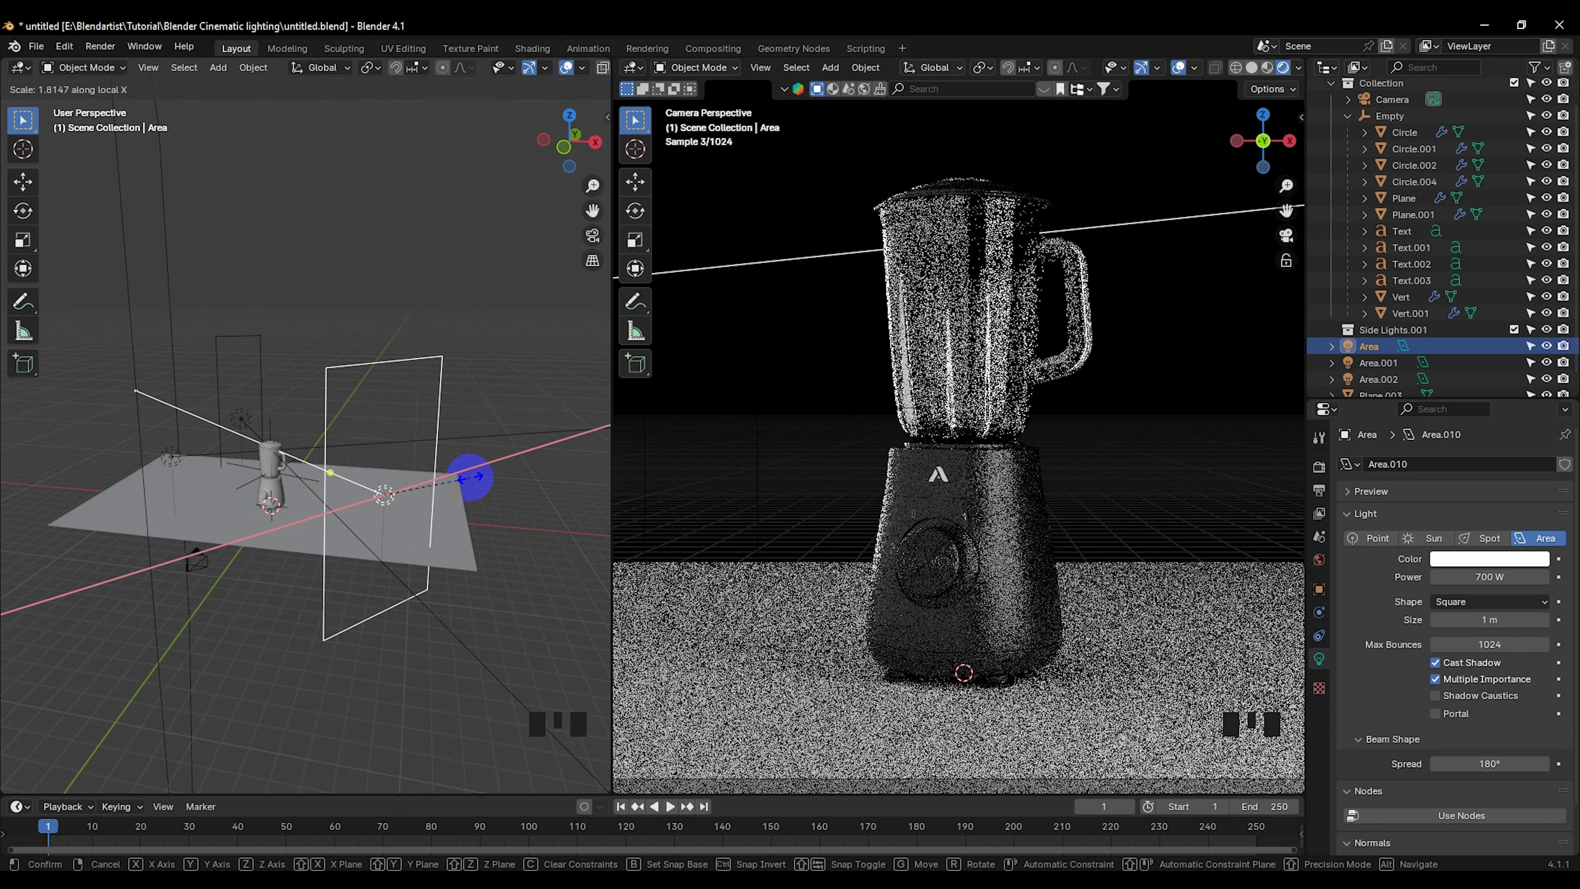
left_click(472, 477)
left_click(444, 372)
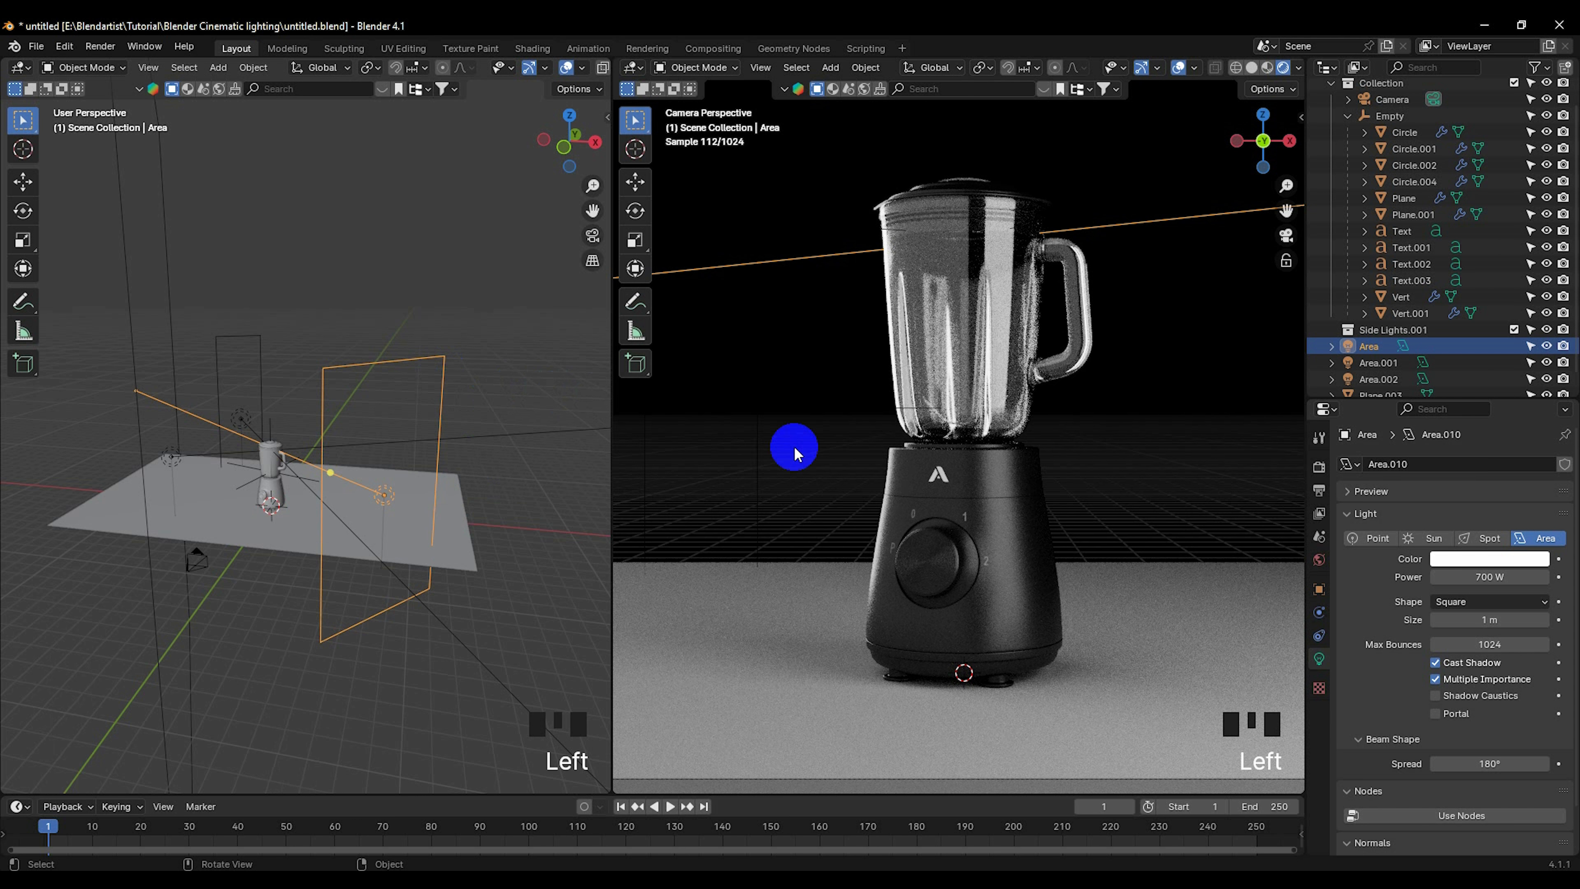
scroll(800, 453, "down", 2)
scroll(310, 437, "down", 3)
middle_click_drag(310, 438, 200, 496)
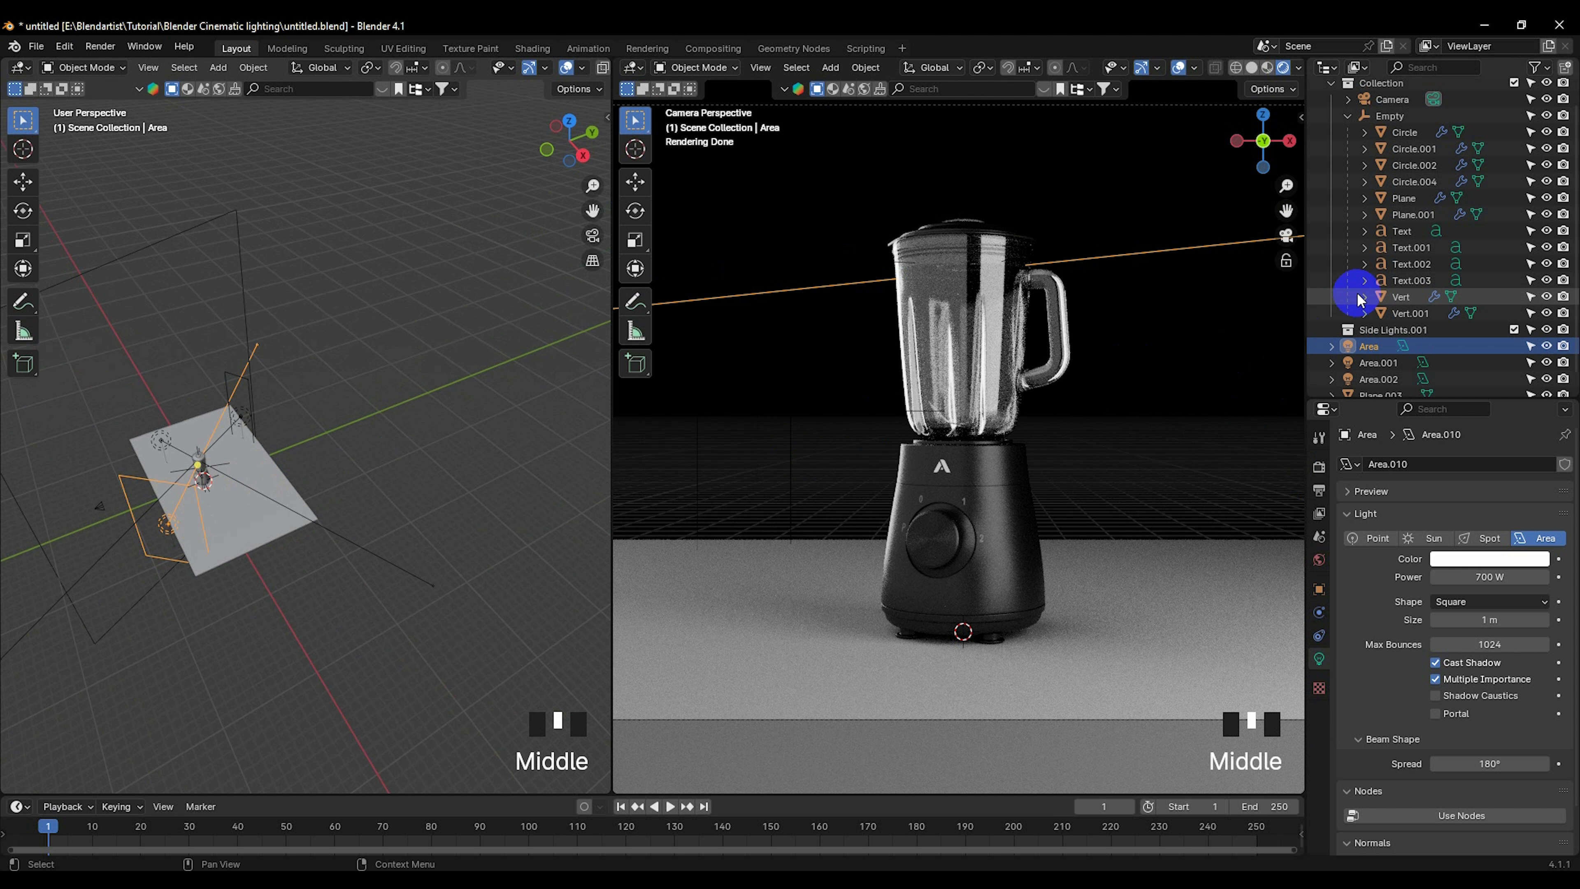
Step: Hide the overlays in the camera view, then add a plane and move it about 25 m along Y behind the blender
left_click(1178, 67)
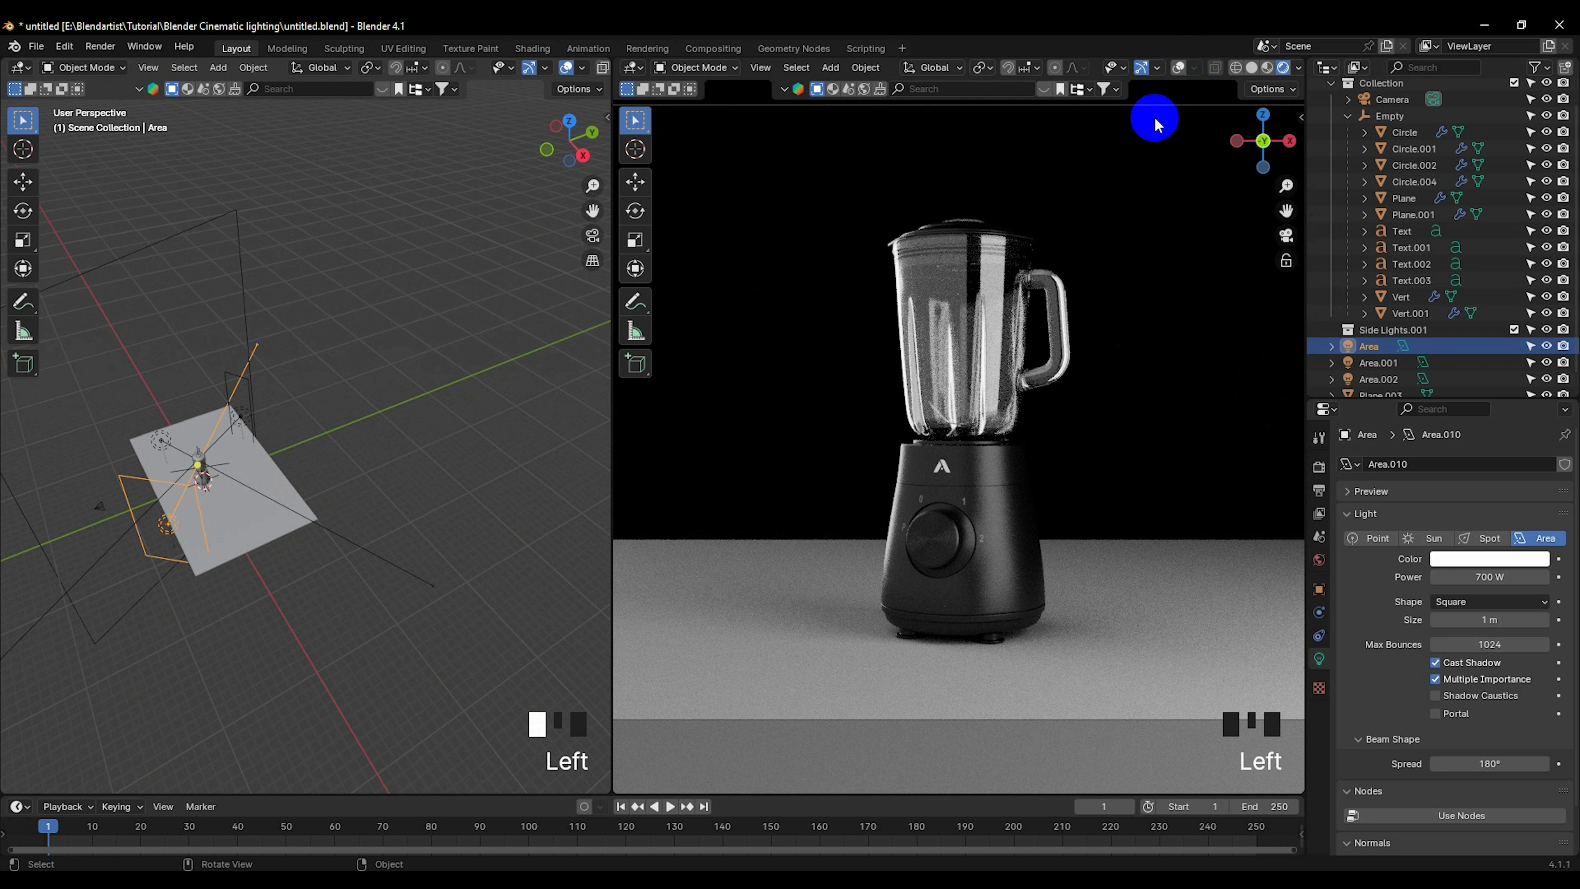
key("shift+a")
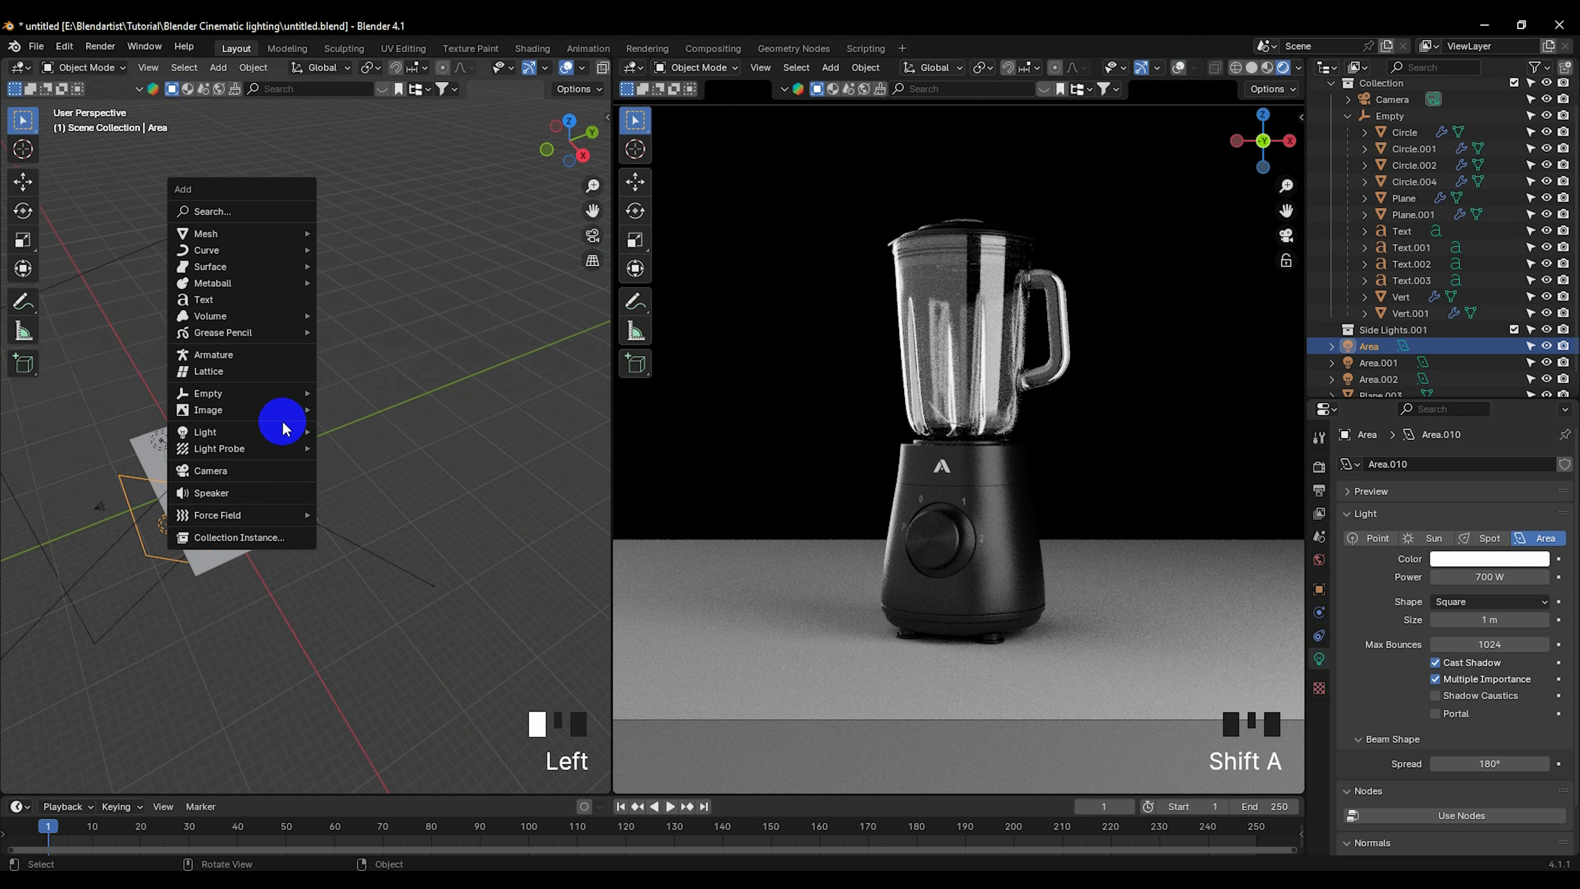
mouse_move(238, 240)
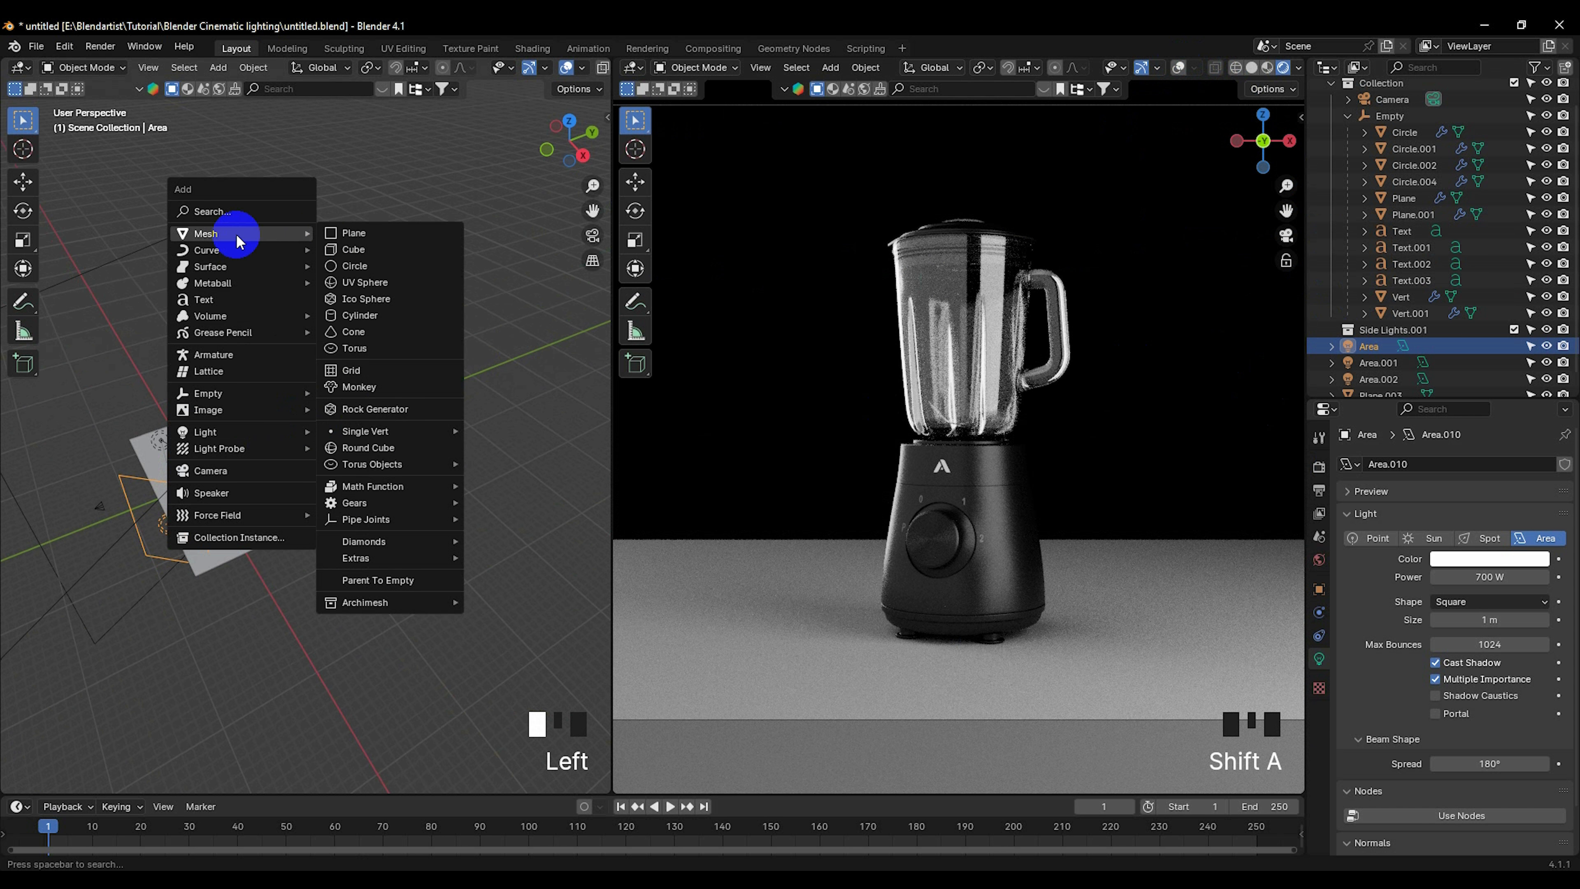
left_click(329, 234)
scroll(309, 447, "up", 2)
scroll(276, 474, "down", 1)
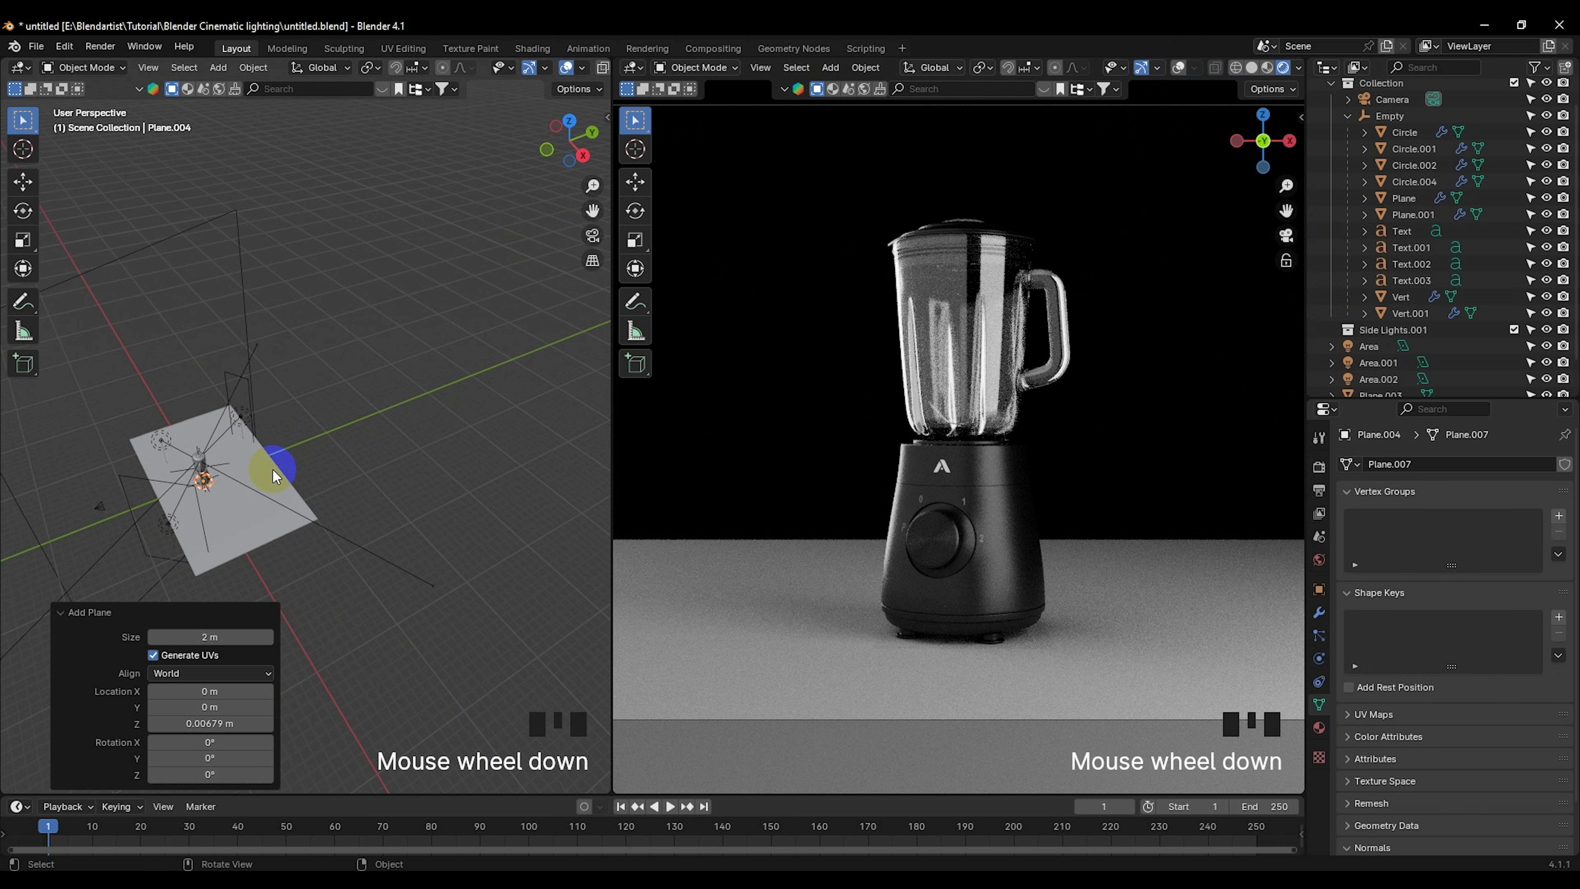
key("g")
left_click(399, 447)
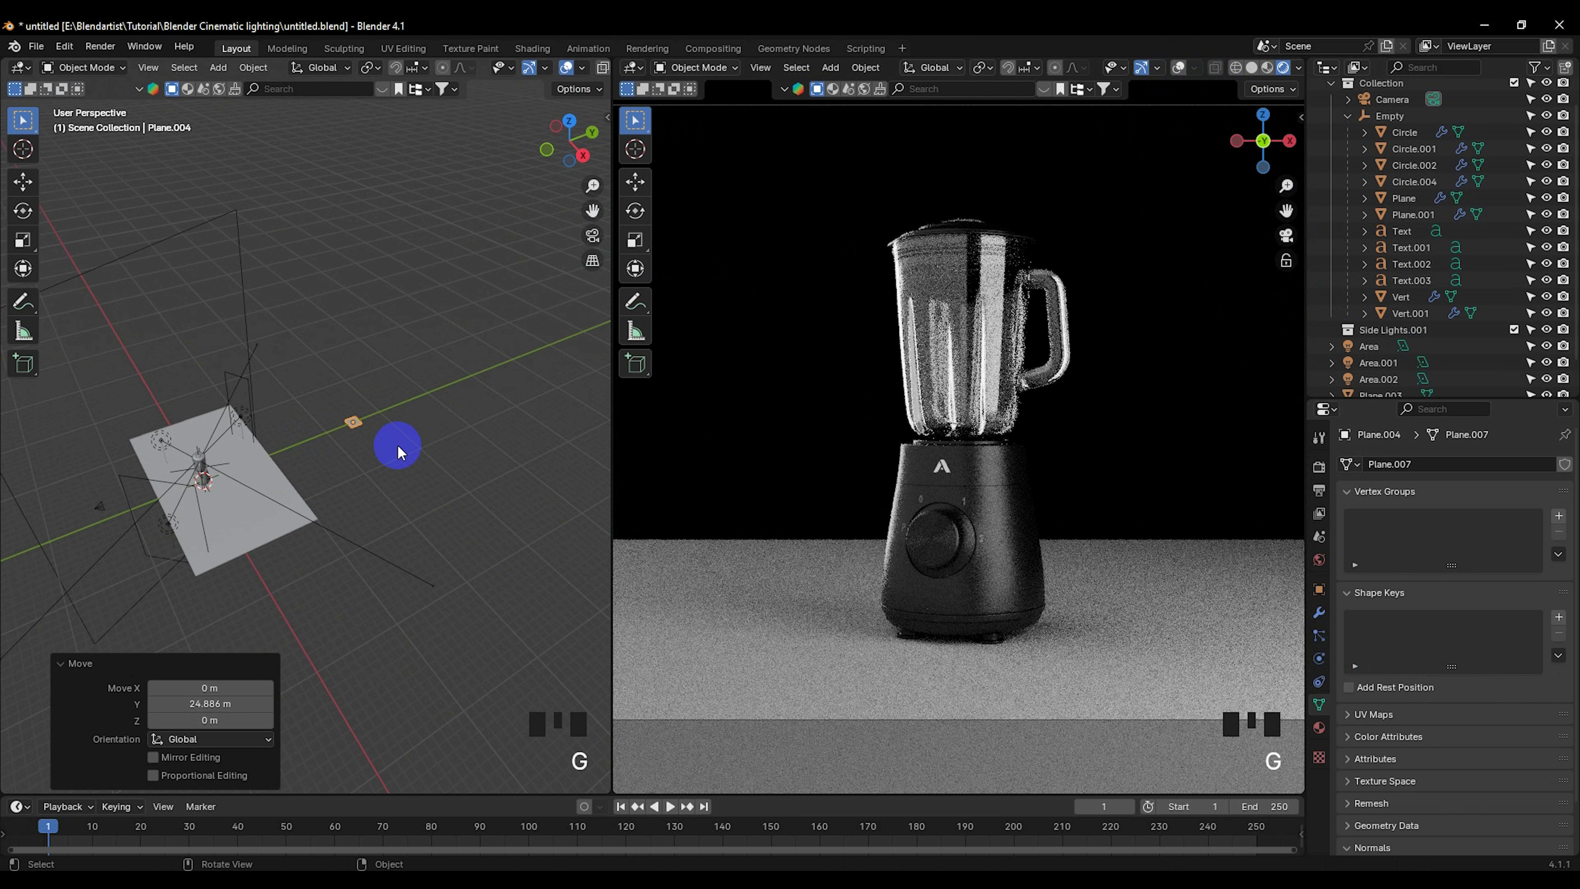
Step: Stand the new plane upright by rotating it 90° about X and scale it up about 6.9 times as a backdrop
middle_click_drag(398, 447, 271, 433)
key("r")
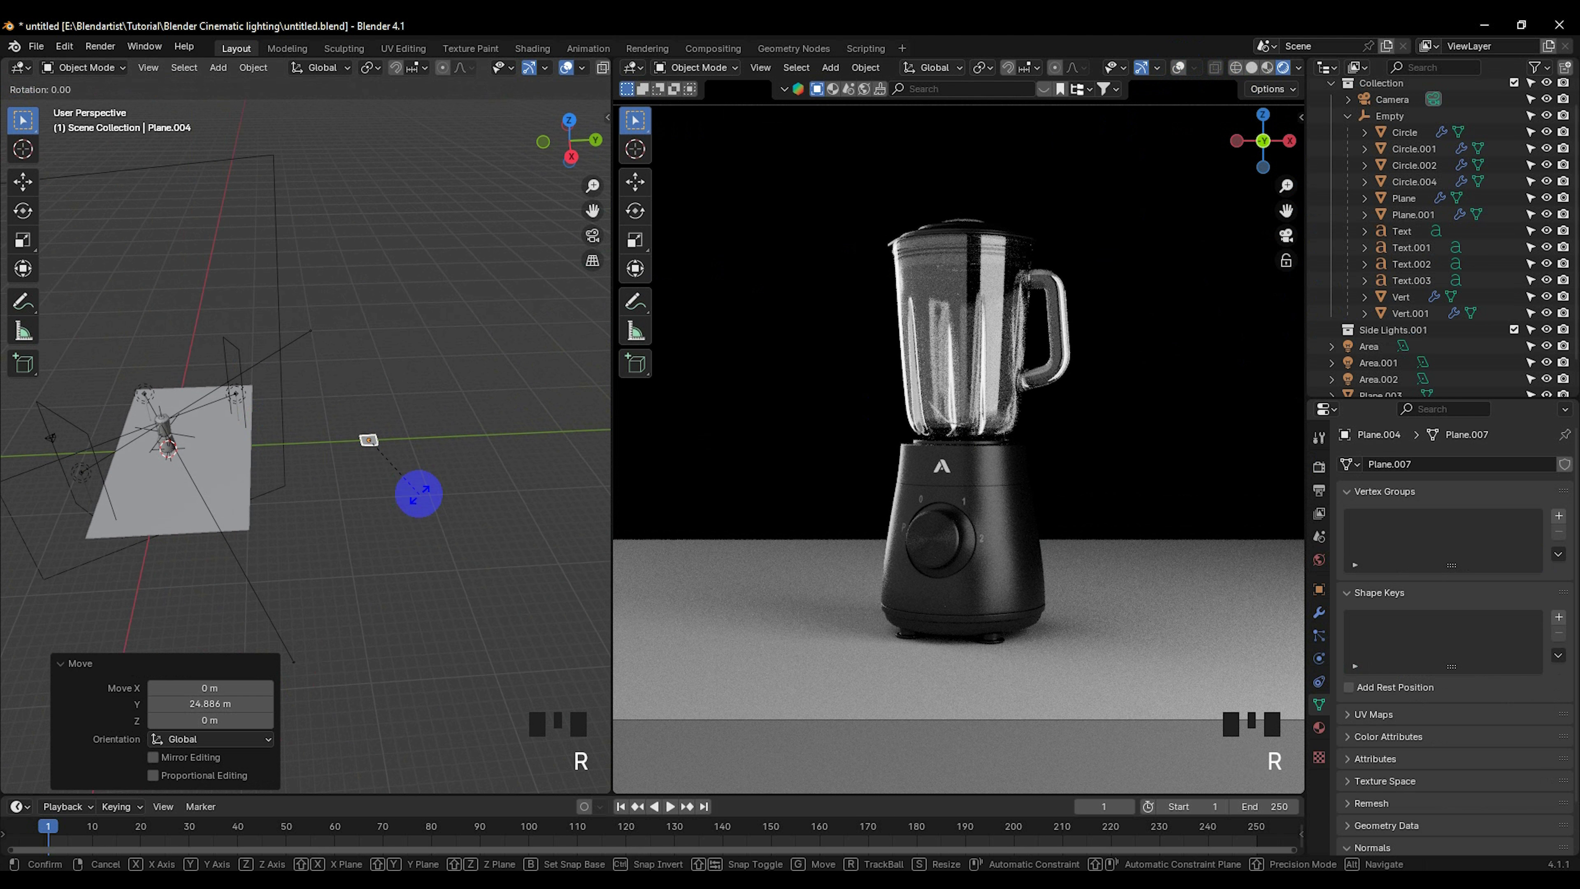
key("x")
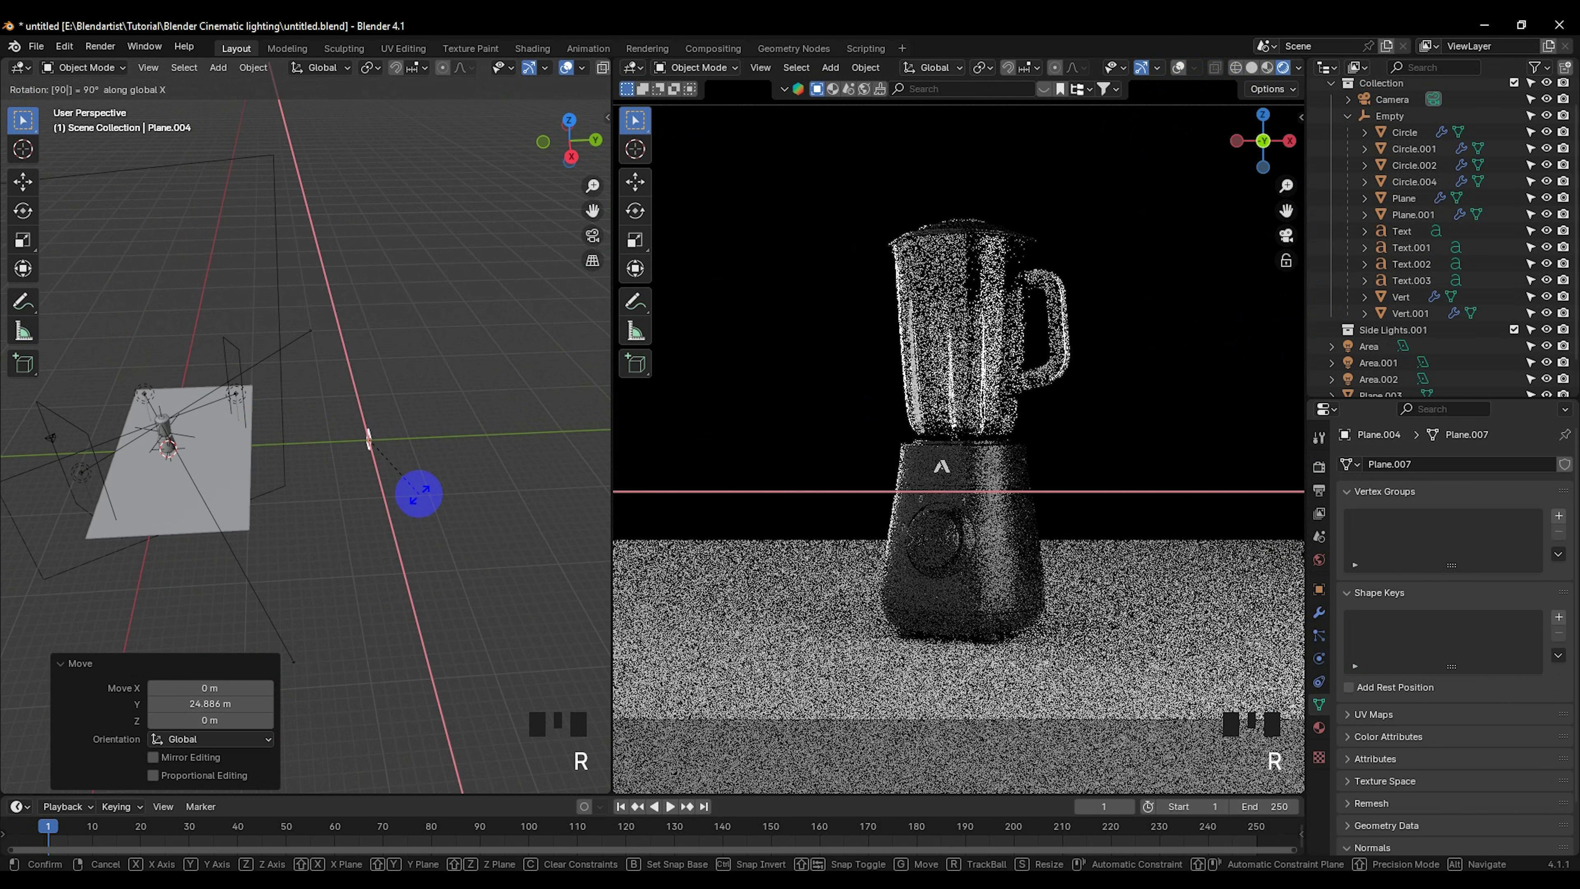
key("Return")
key("s")
left_click(391, 570)
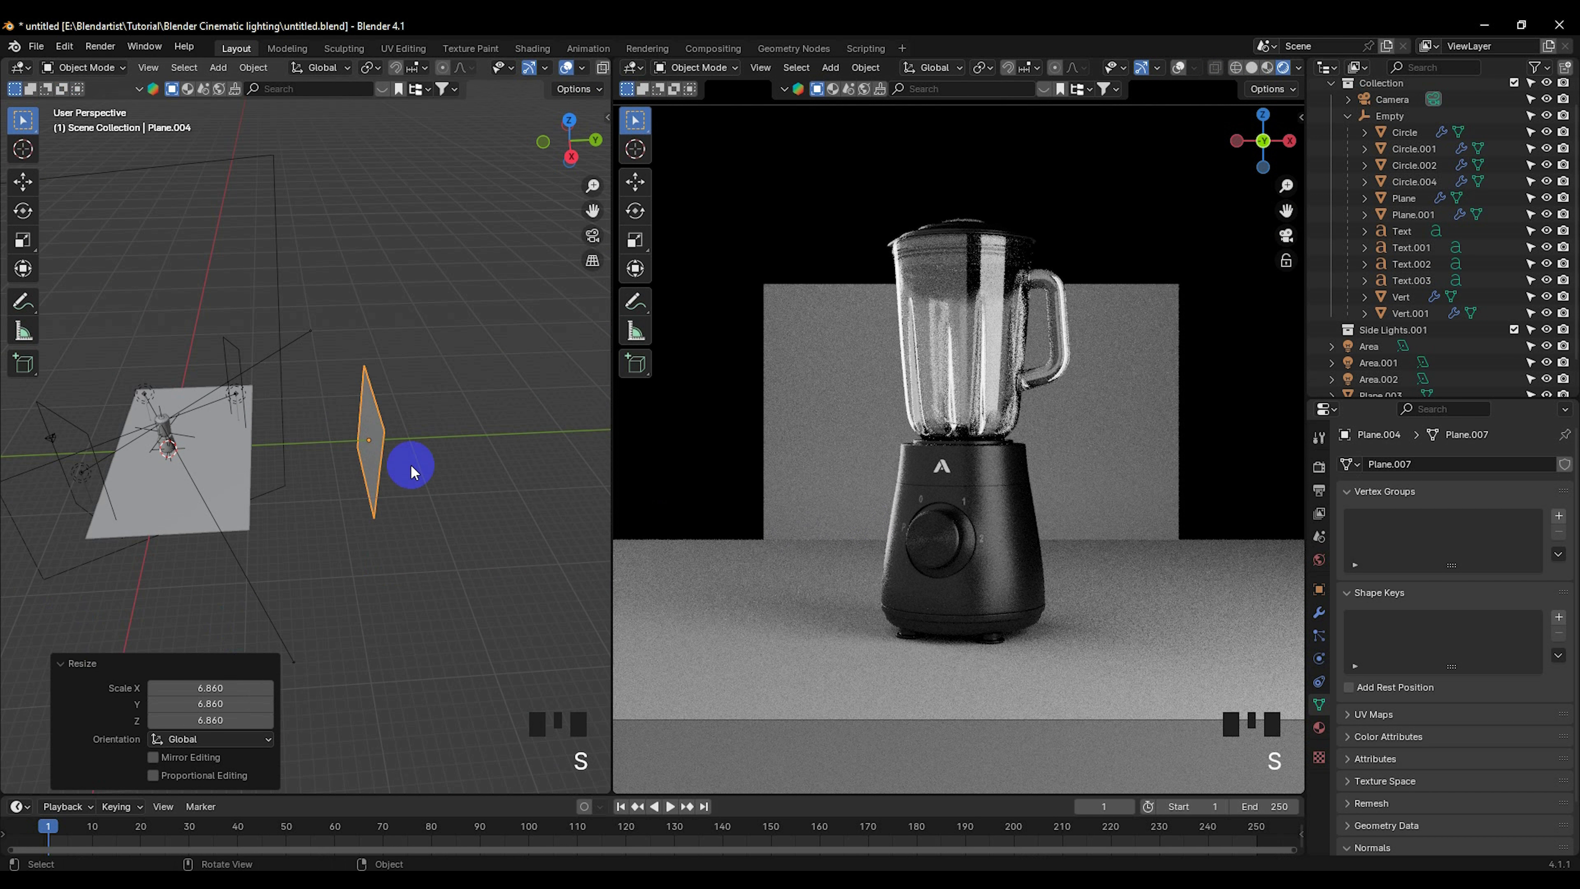
Step: Enlarge the backdrop plane about 2.25 times and widen it further along X to about 1.5 times
scroll(412, 462, "down", 2)
key("KP_1")
key("s")
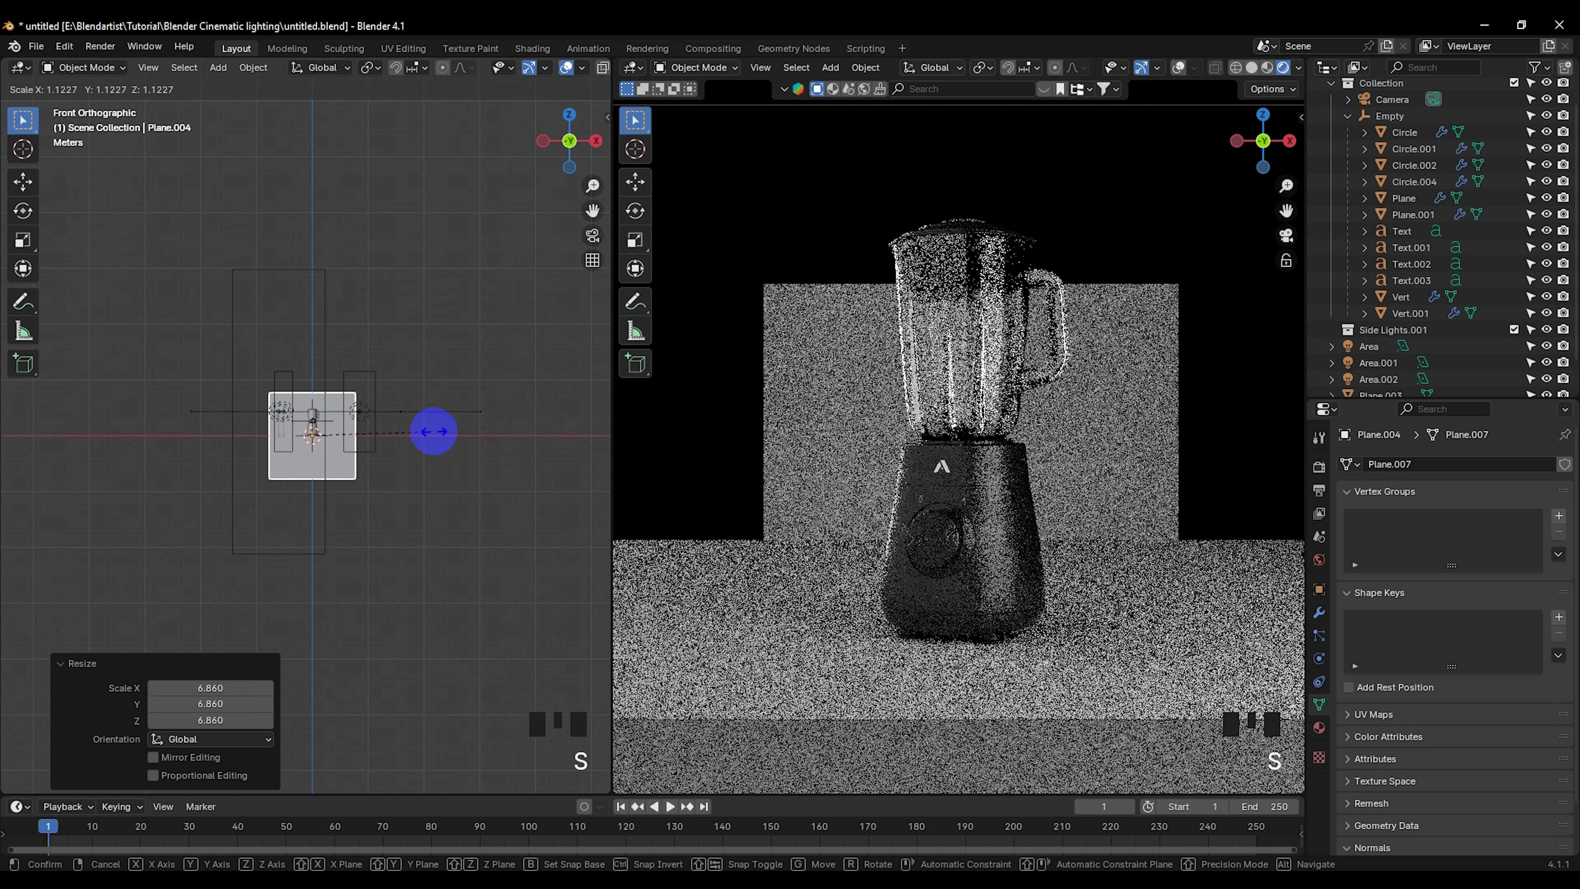
left_click(539, 451)
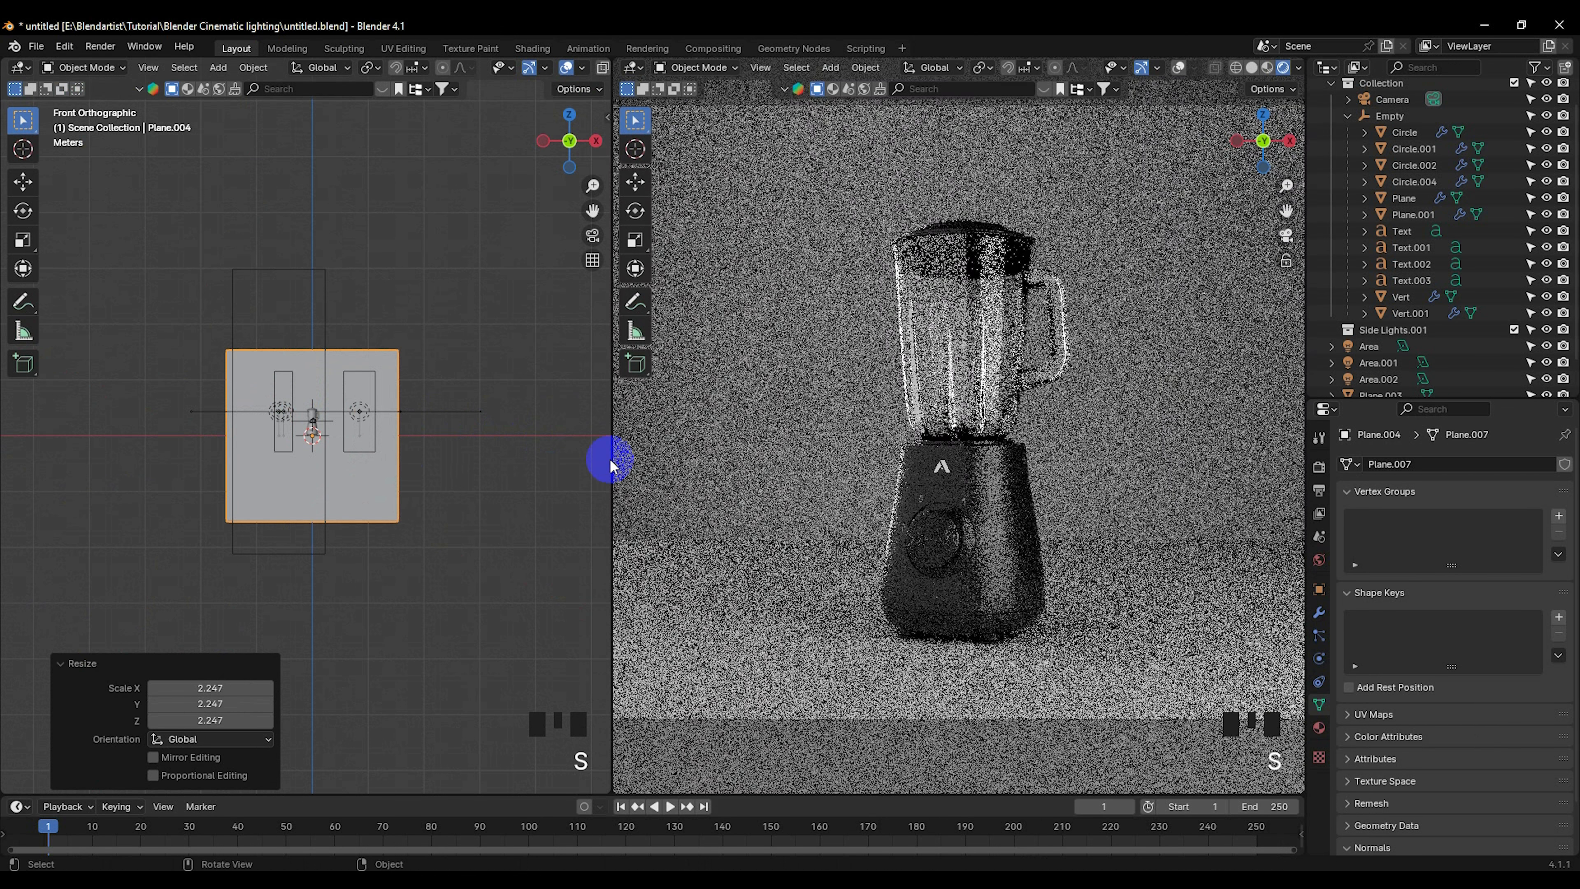
scroll(941, 515, "down", 4)
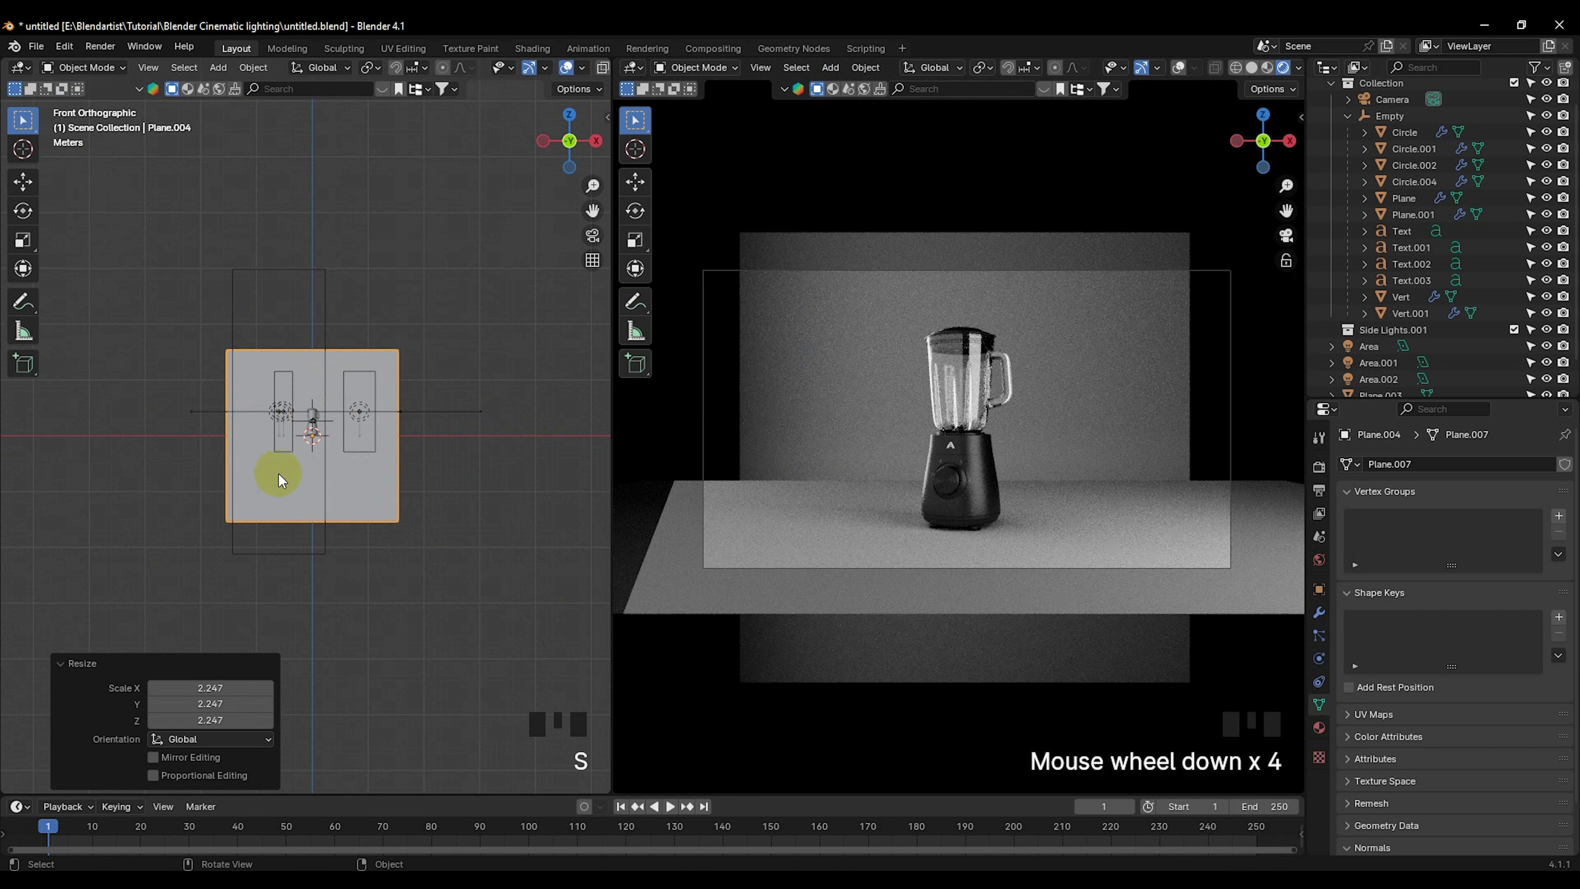
key("s")
key("x")
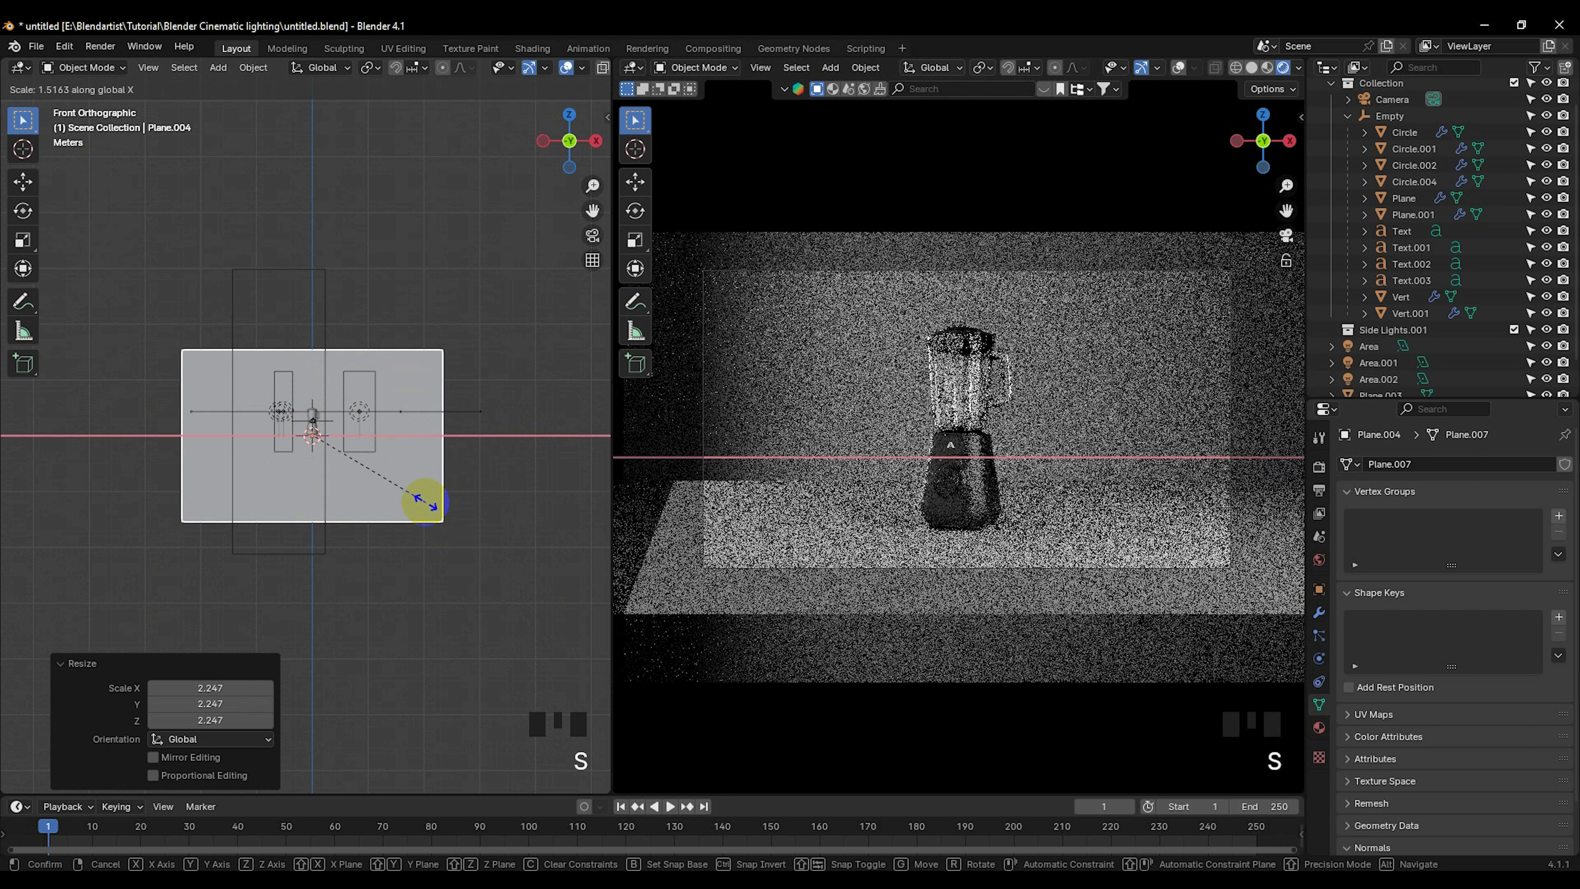
left_click(417, 504)
Step: Extend the floor plane's back edge along Y toward the backdrop in Edit Mode, then return to Object Mode
middle_click_drag(305, 474, 131, 294)
left_click(230, 548)
left_click(244, 517)
key("Tab")
left_click(140, 67)
left_click(165, 395)
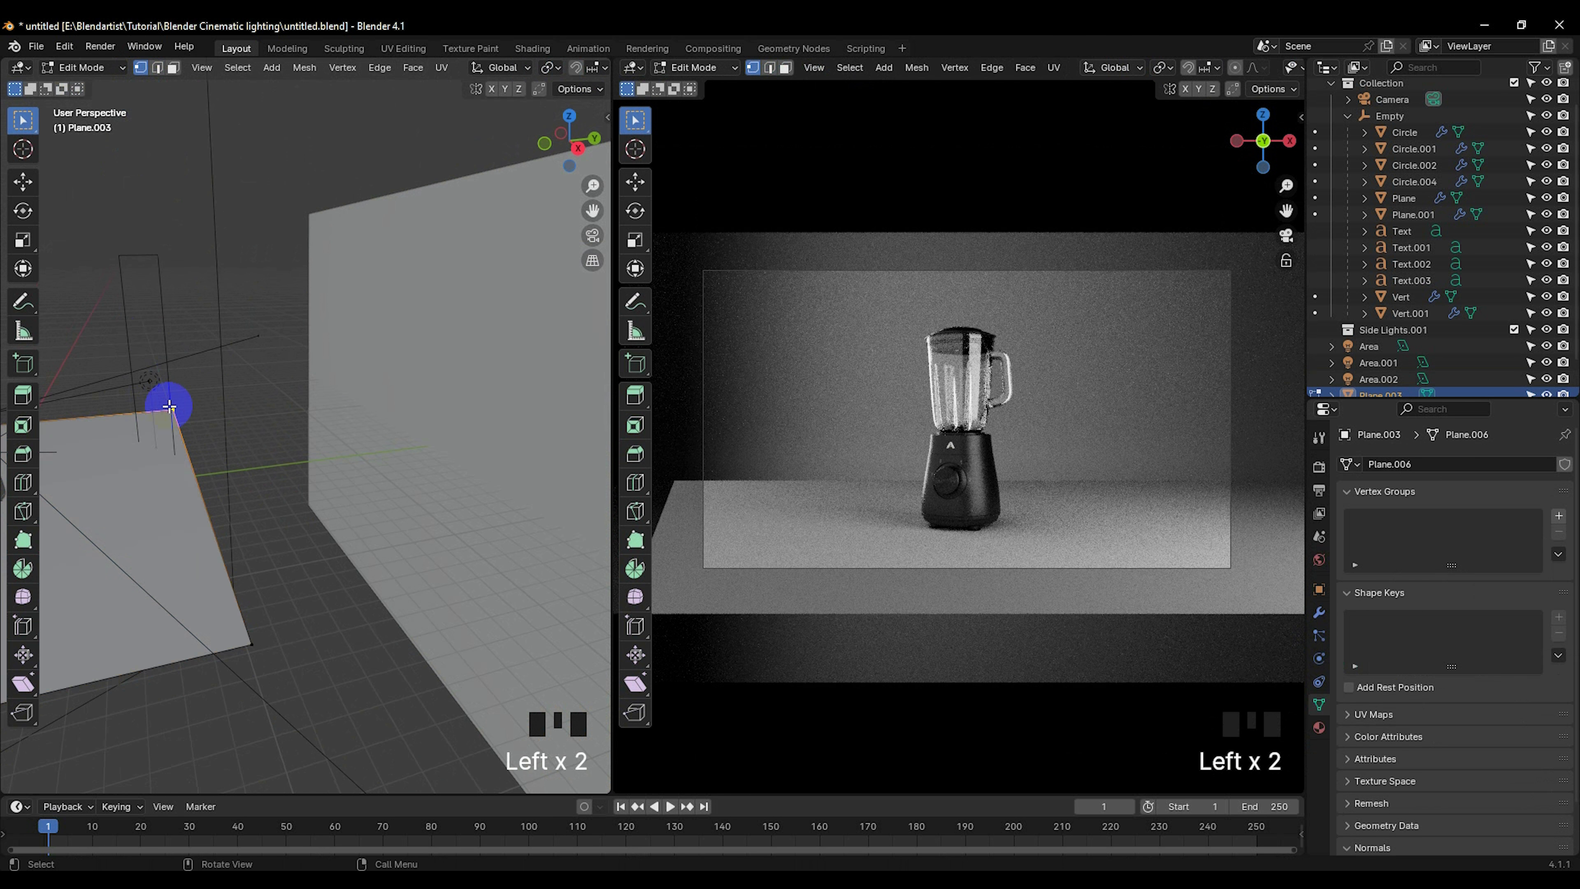
left_click(274, 589, "shift")
key("g")
key("y")
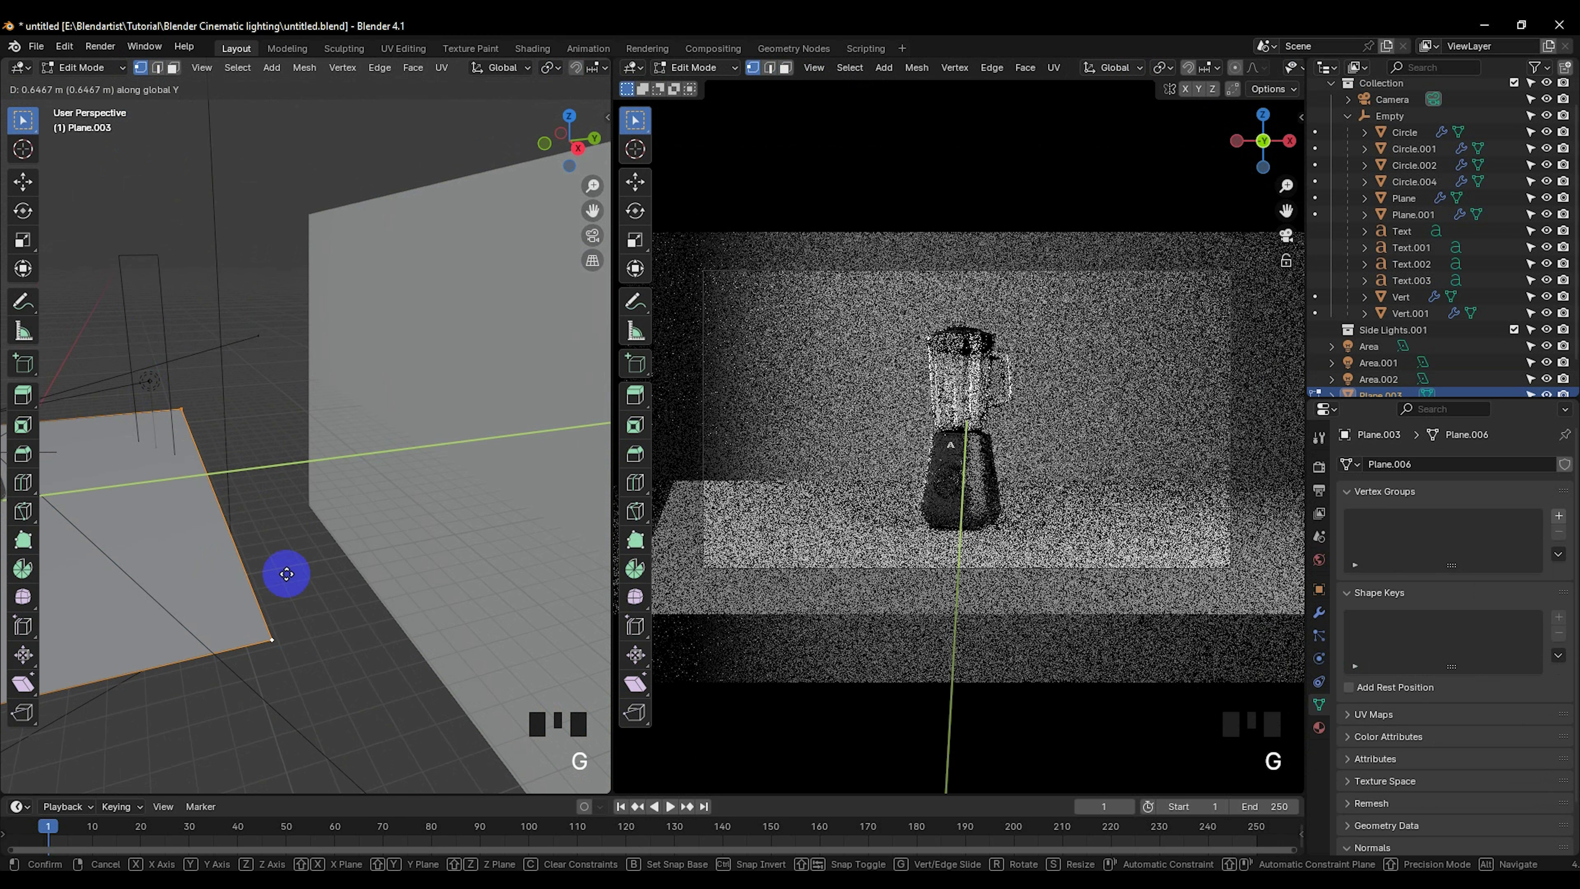
left_click(362, 568)
middle_click_drag(362, 569, 294, 501)
scroll(290, 540, "down", 3)
scroll(291, 538, "up", 1)
key("Tab")
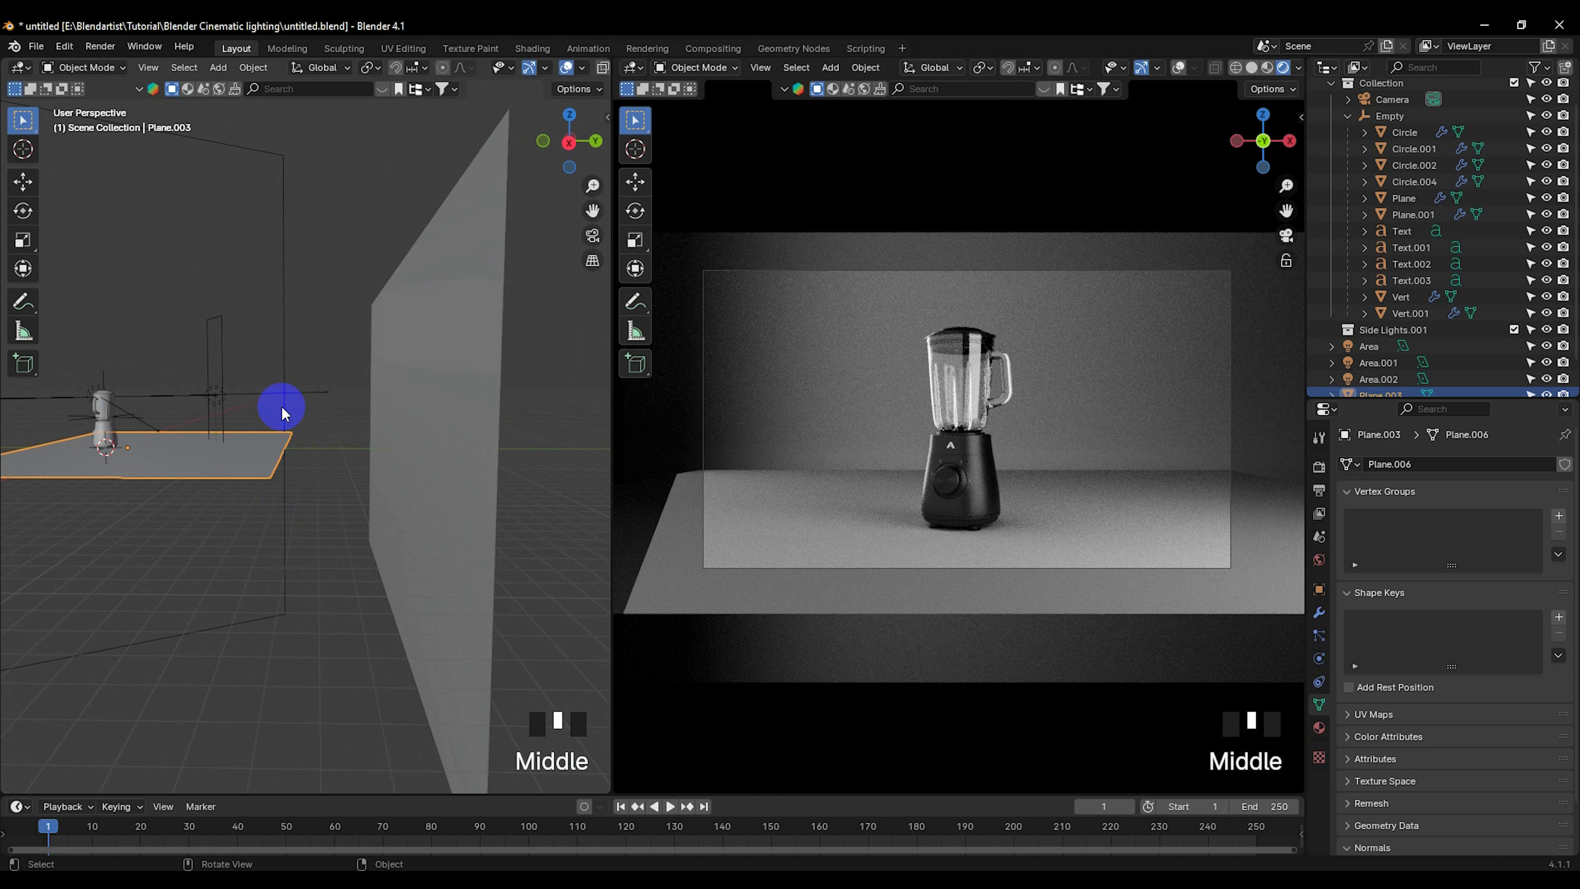
Step: Add a spot light to the scene at the blender's base
middle_click_drag(283, 414, 321, 431)
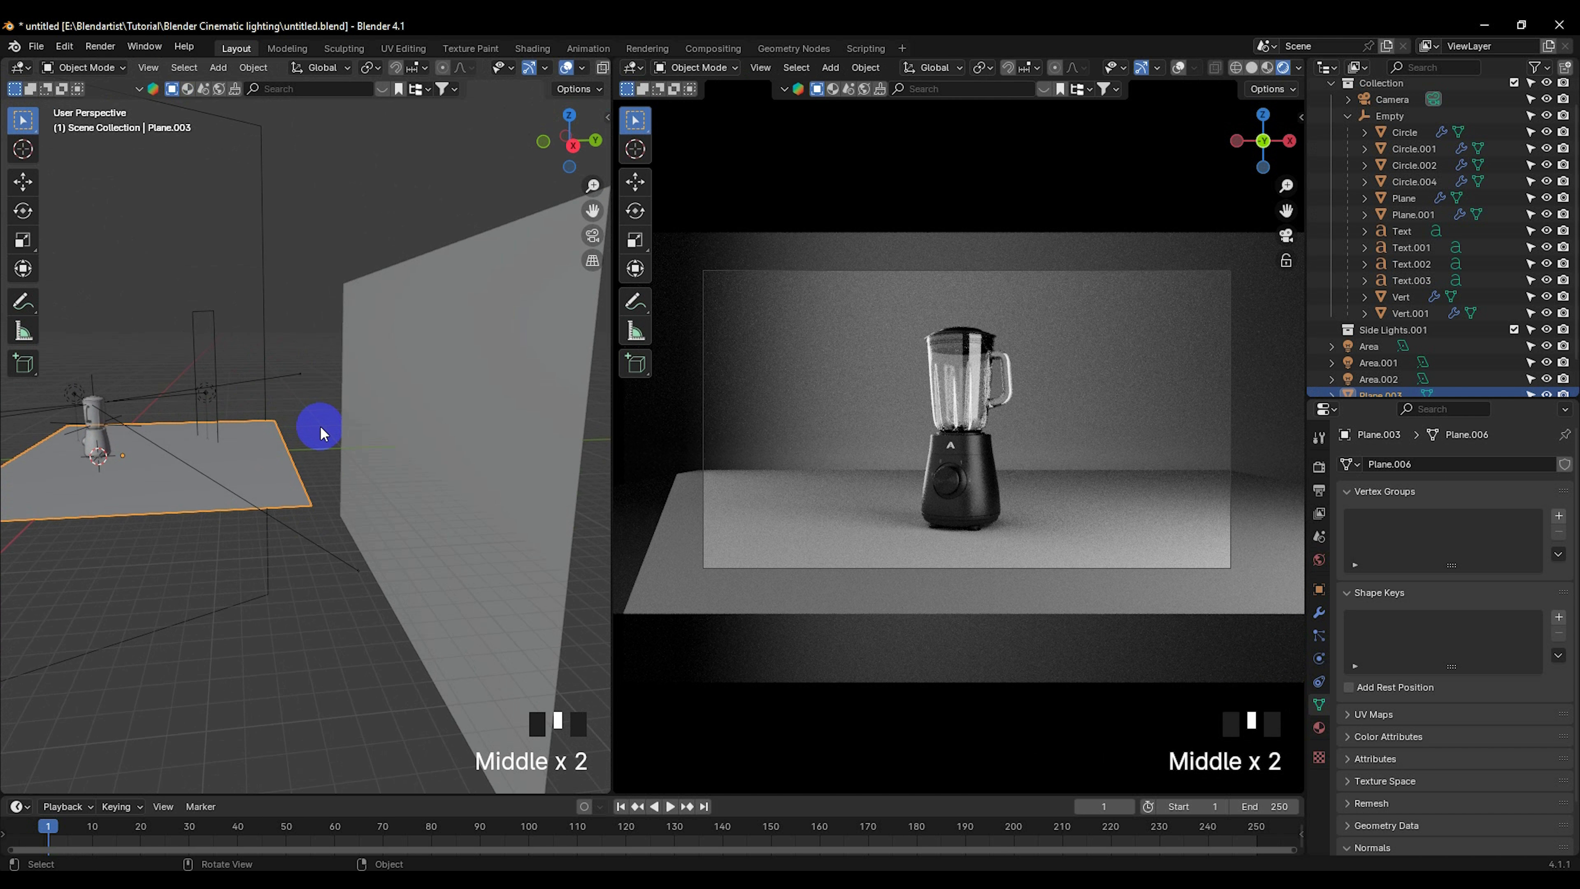
key("shift+a")
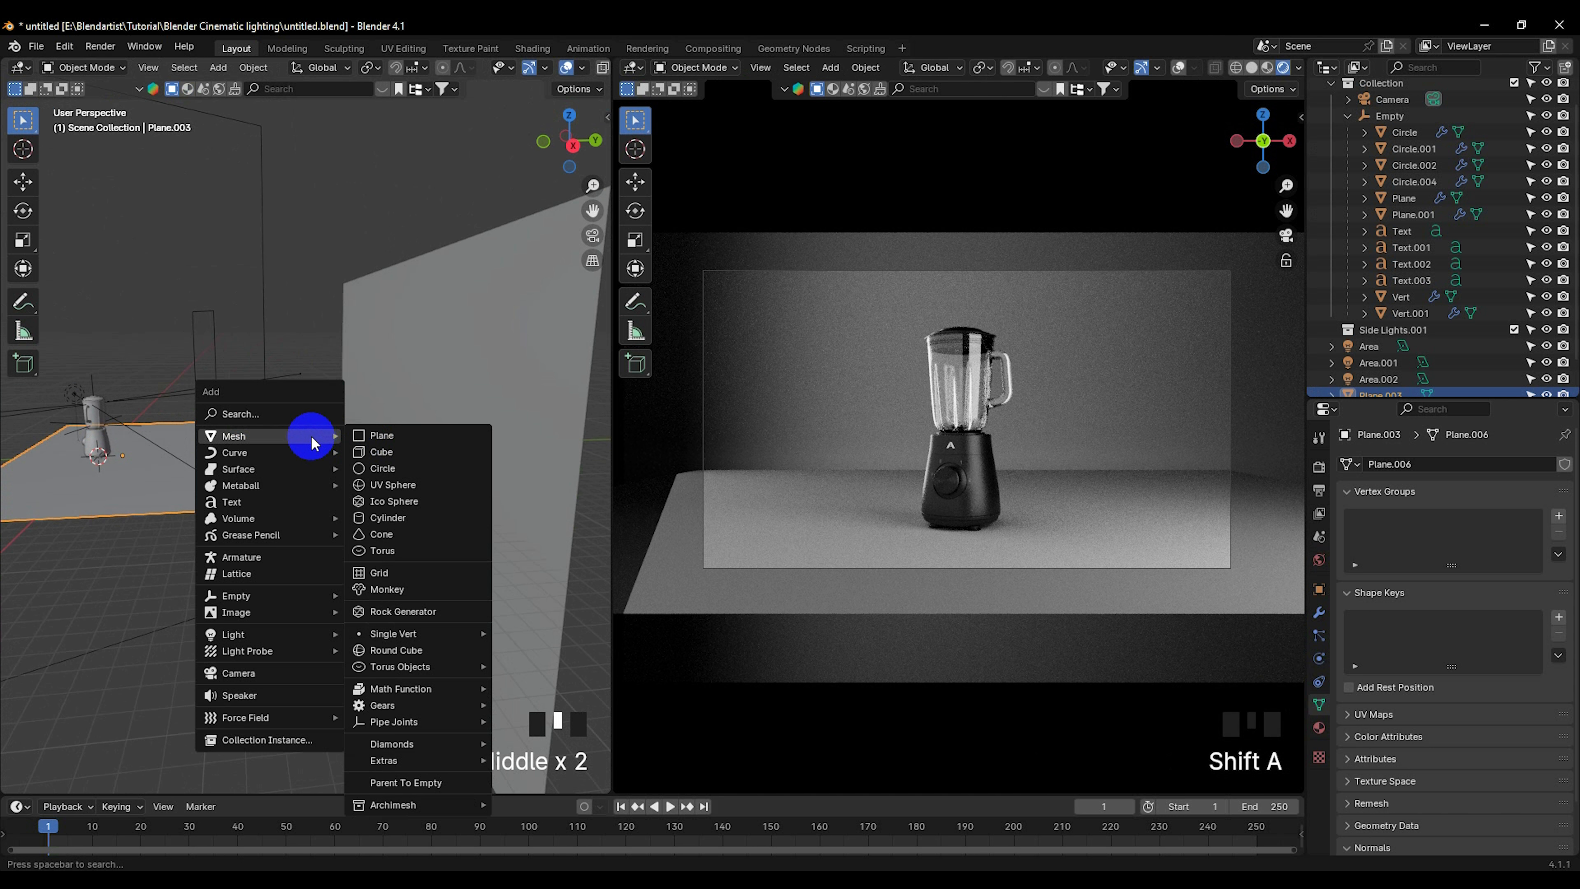
mouse_move(267, 634)
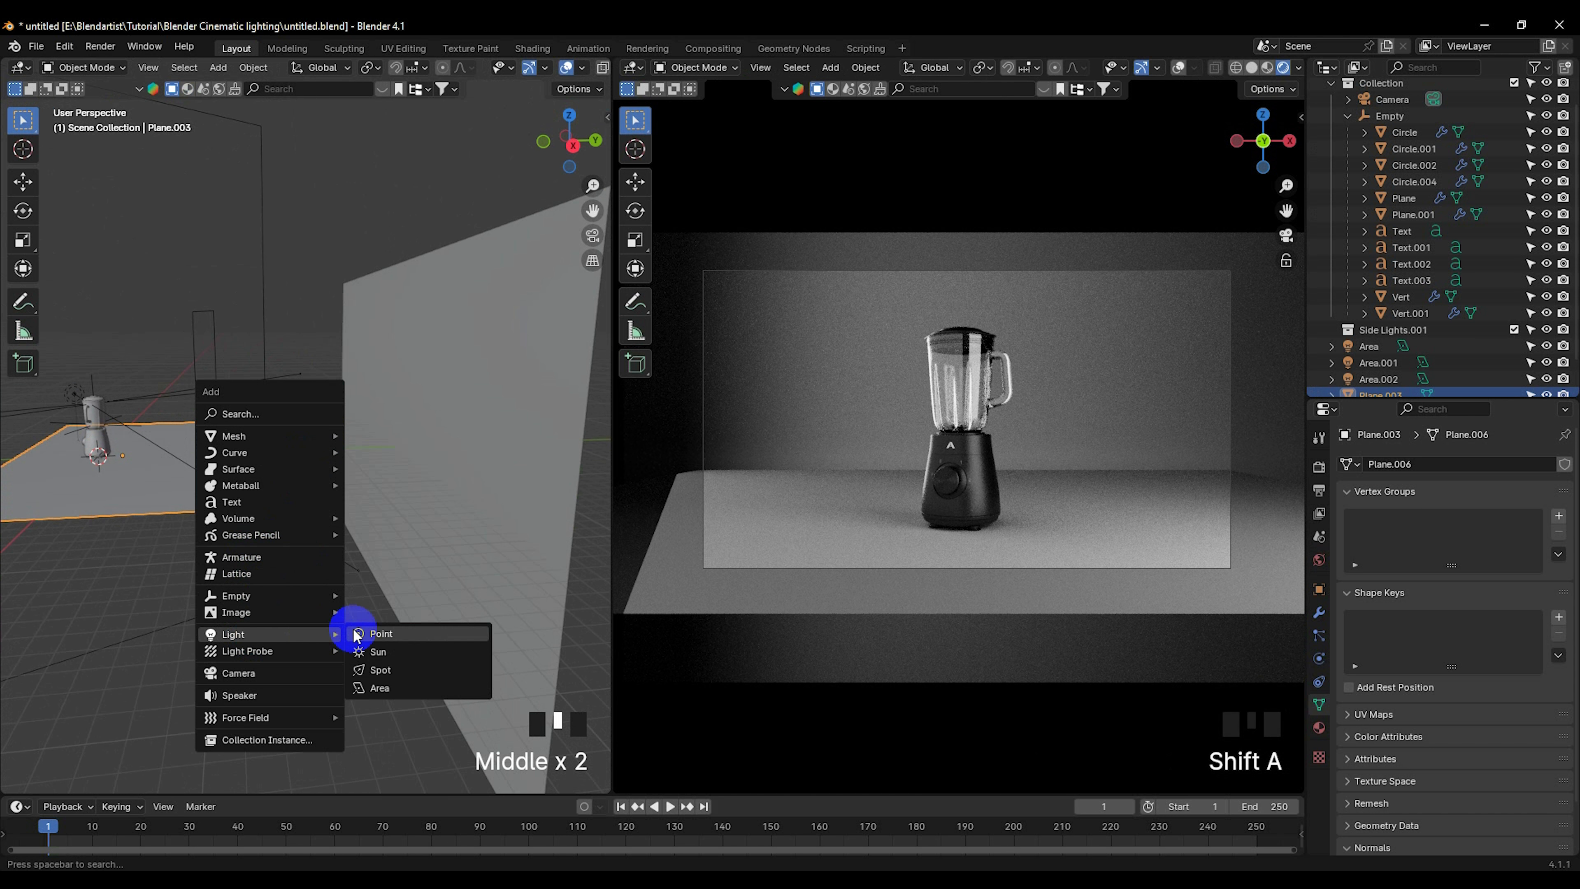
left_click(373, 670)
middle_click_drag(310, 593, 134, 552)
left_click_drag(101, 545, 342, 483)
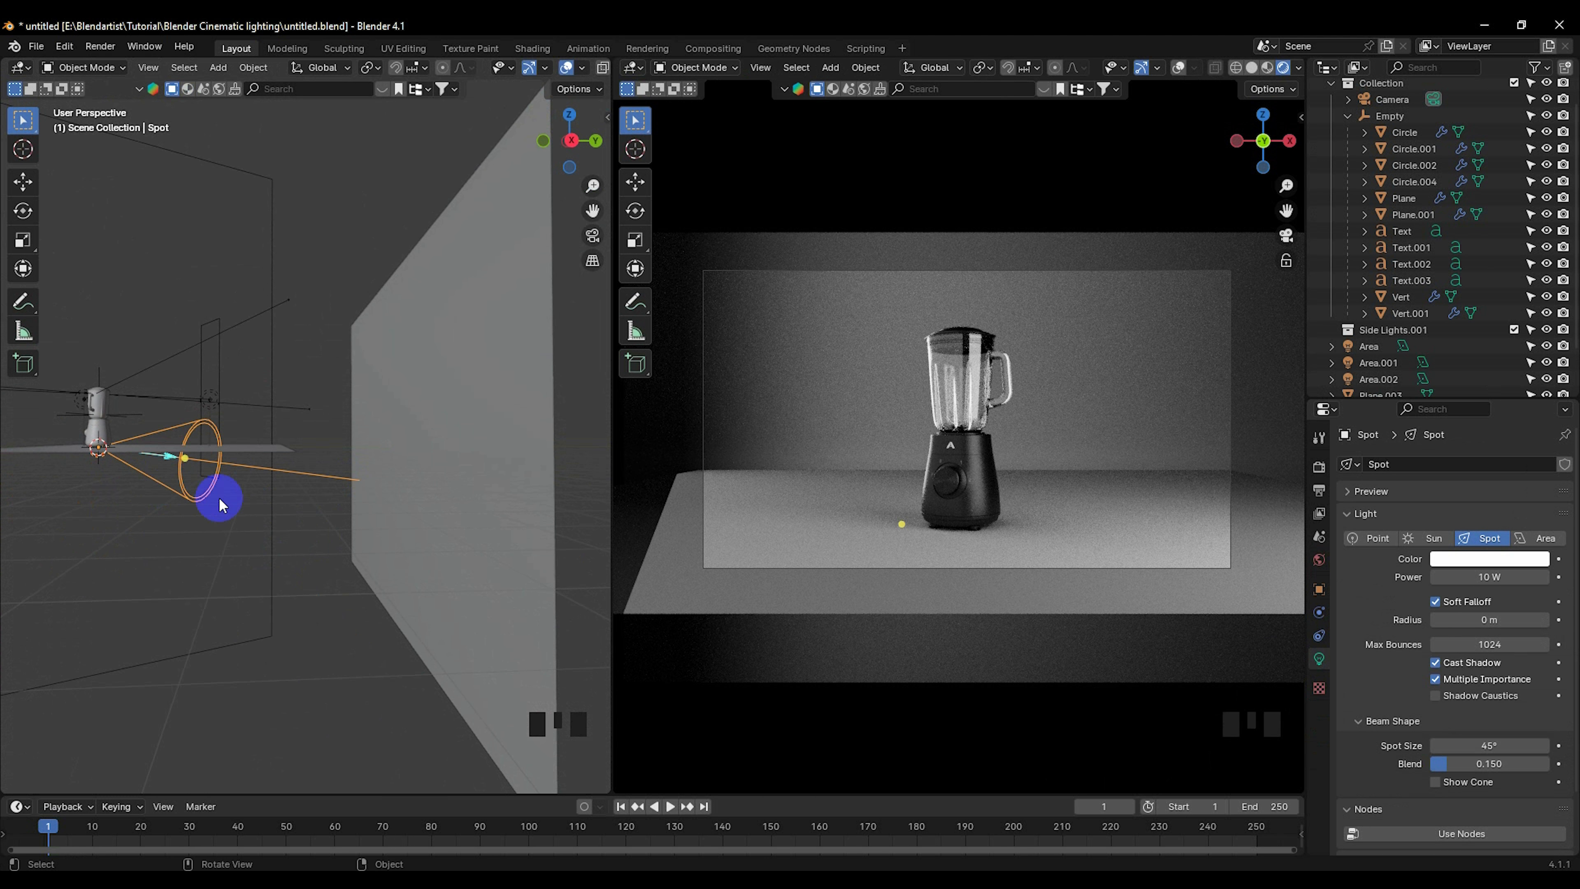
key("ctrl+z")
Step: Move the spot light about 9 m along Y and 4.9 m down, and aim it up at the backdrop
key("KP_3")
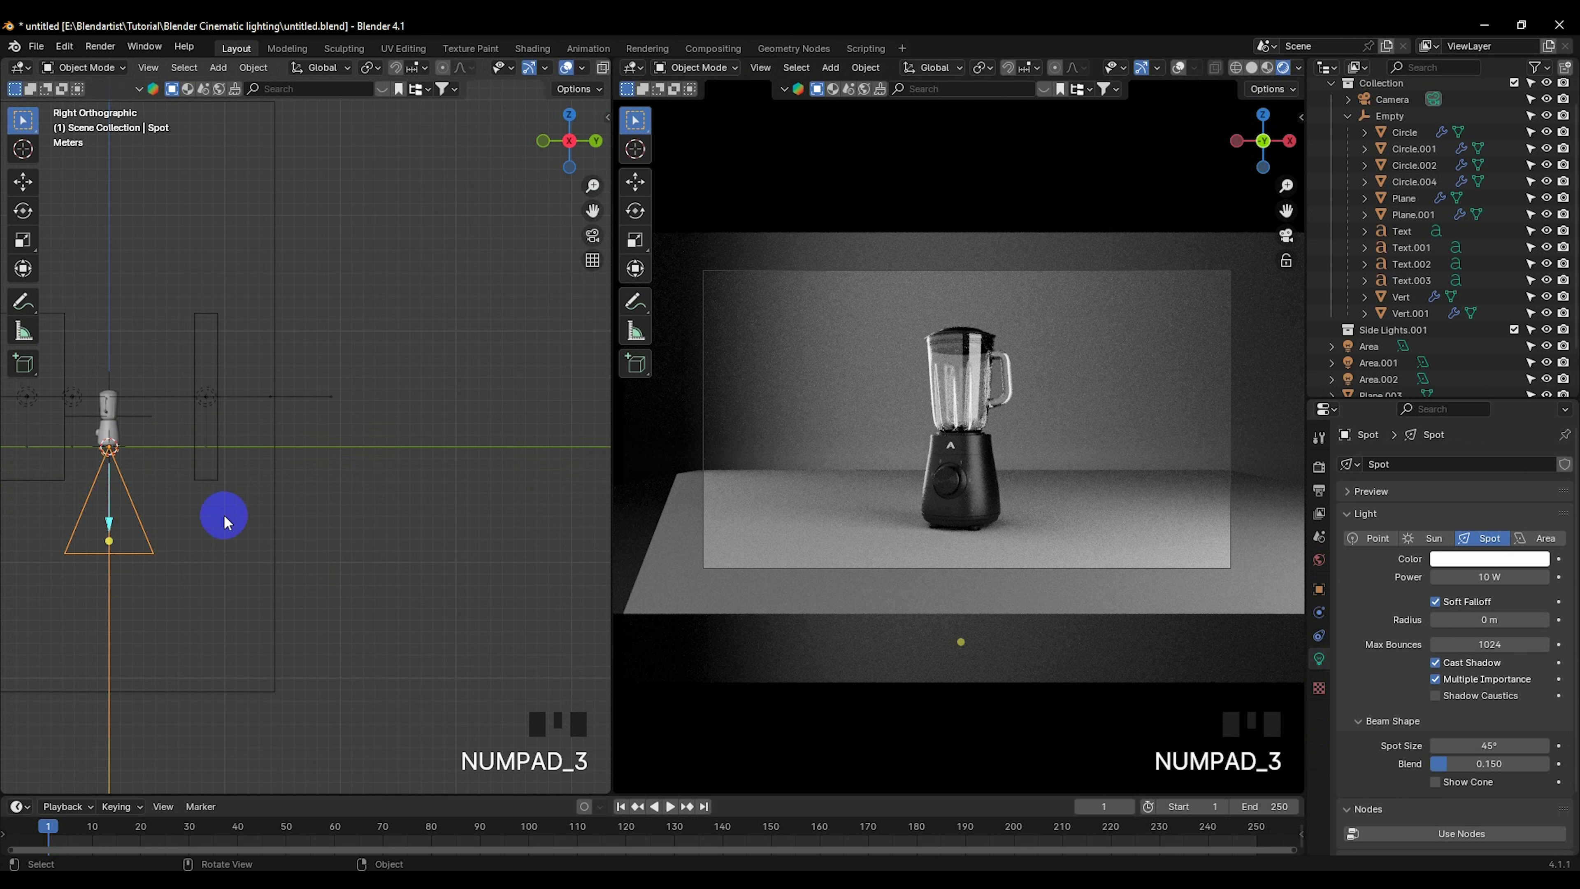
mouse_move(224, 514)
middle_mouse_down("shift")
mouse_move(127, 509)
mouse_move(194, 520)
middle_mouse_up("shift")
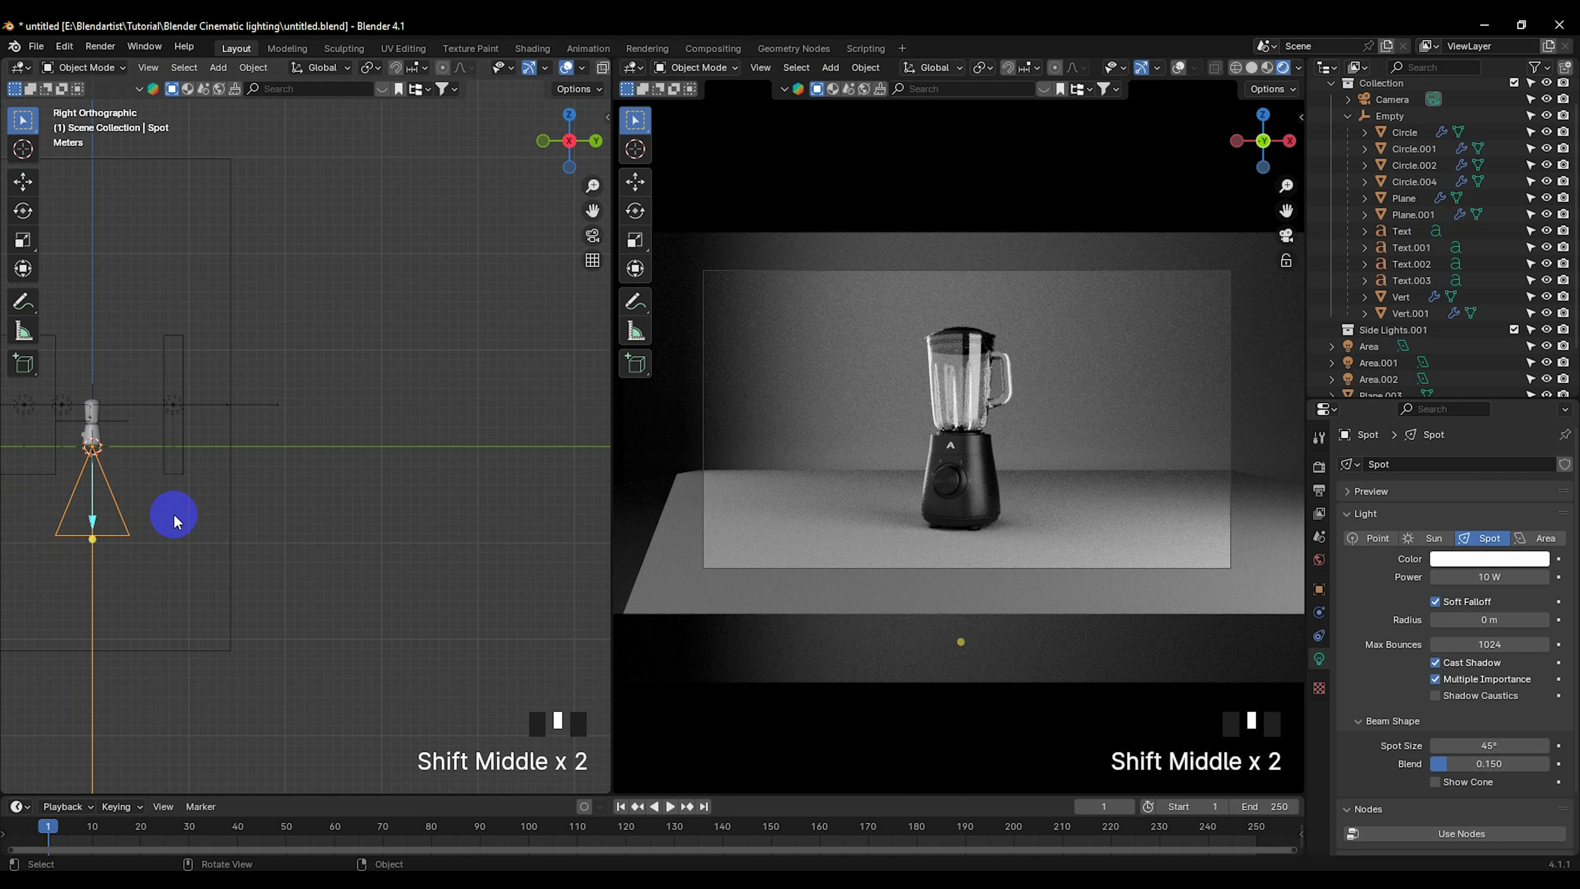
key("g")
left_click(263, 563)
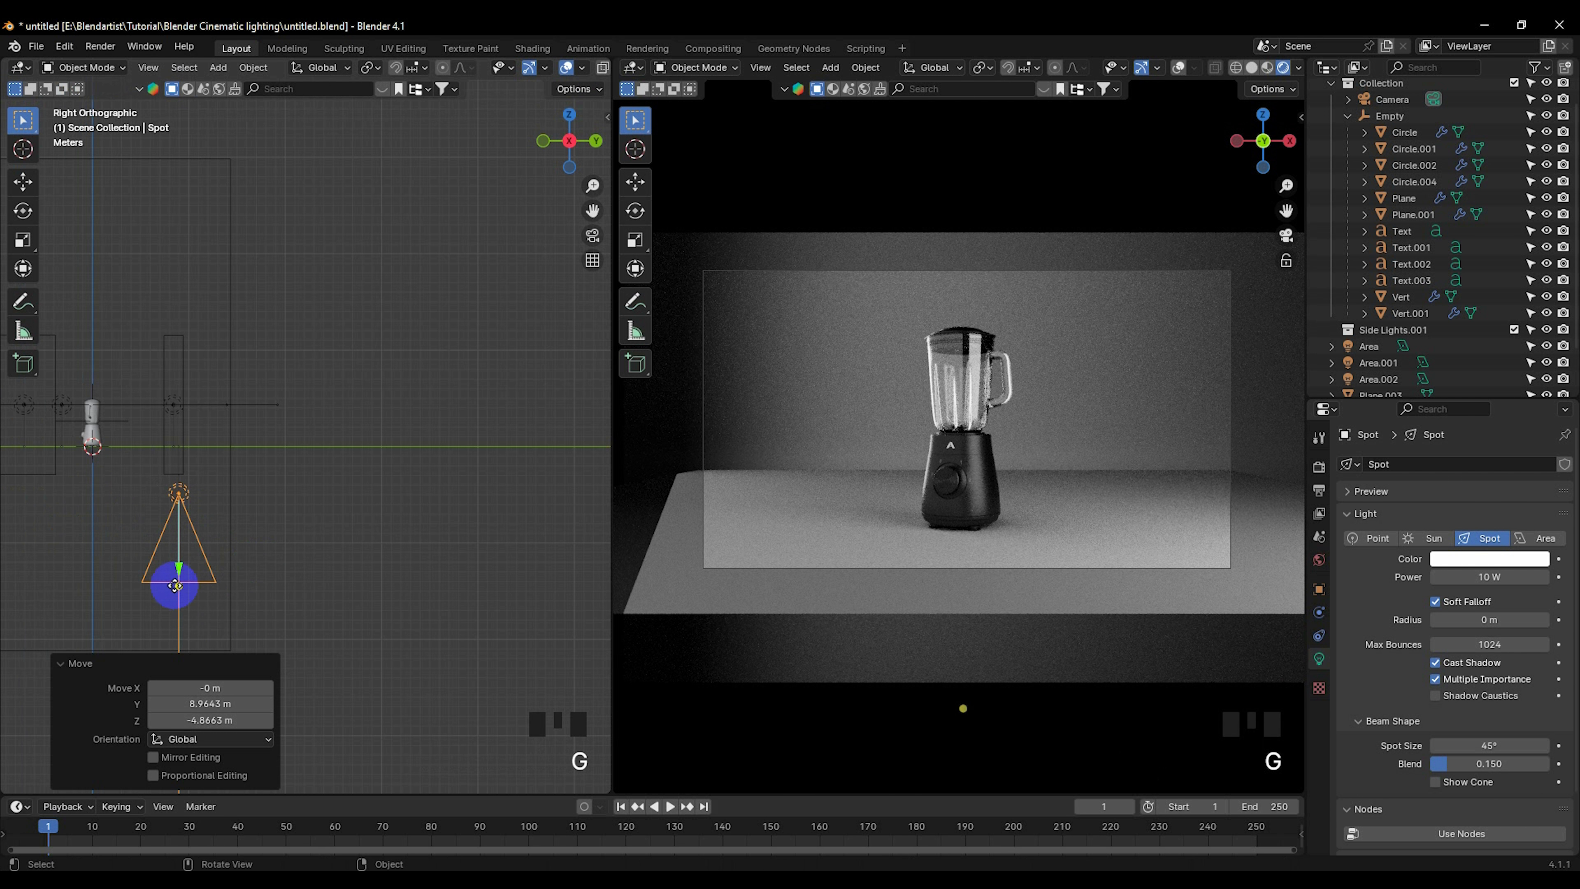
left_click_drag(175, 585, 241, 572)
left_click_drag(323, 475, 275, 469)
middle_click_drag(275, 469, 316, 438)
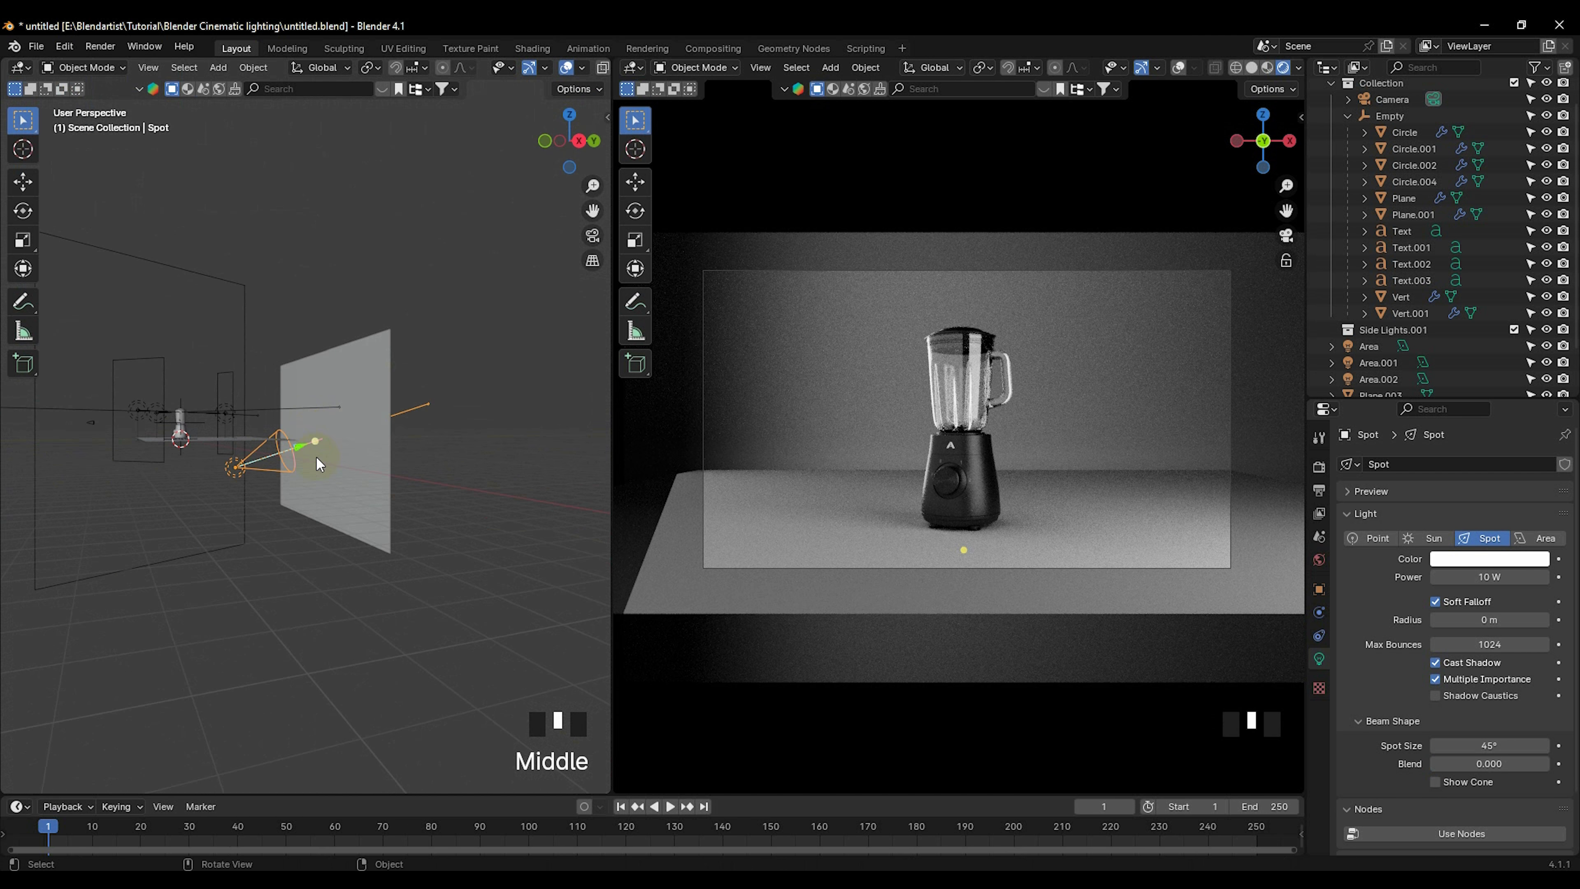
key("ctrl+z")
key("ctrl+z")
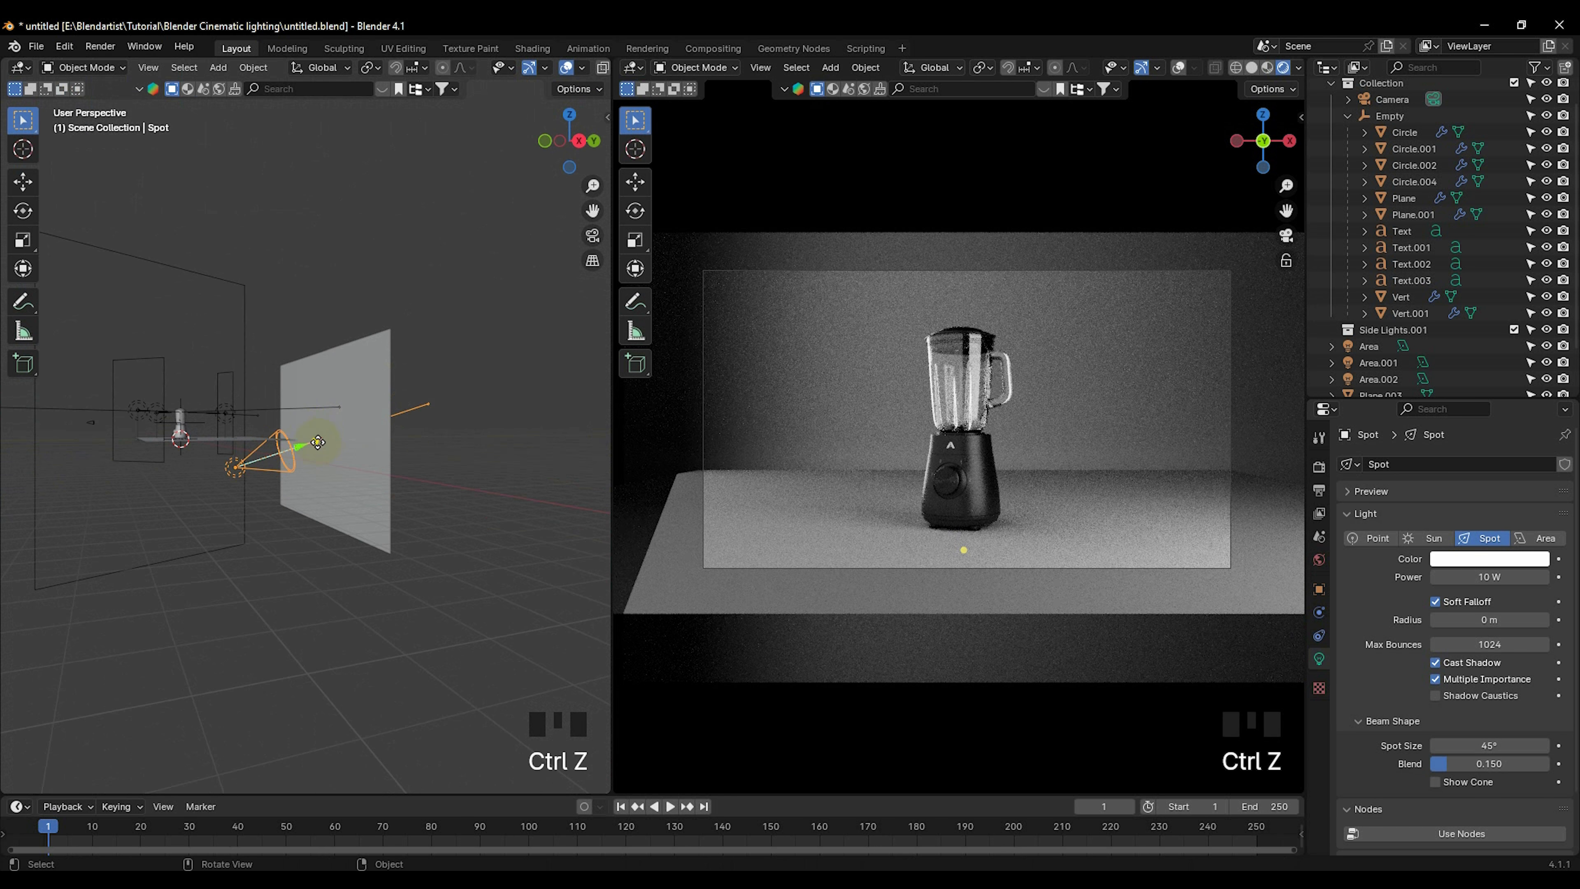
key("ctrl+z")
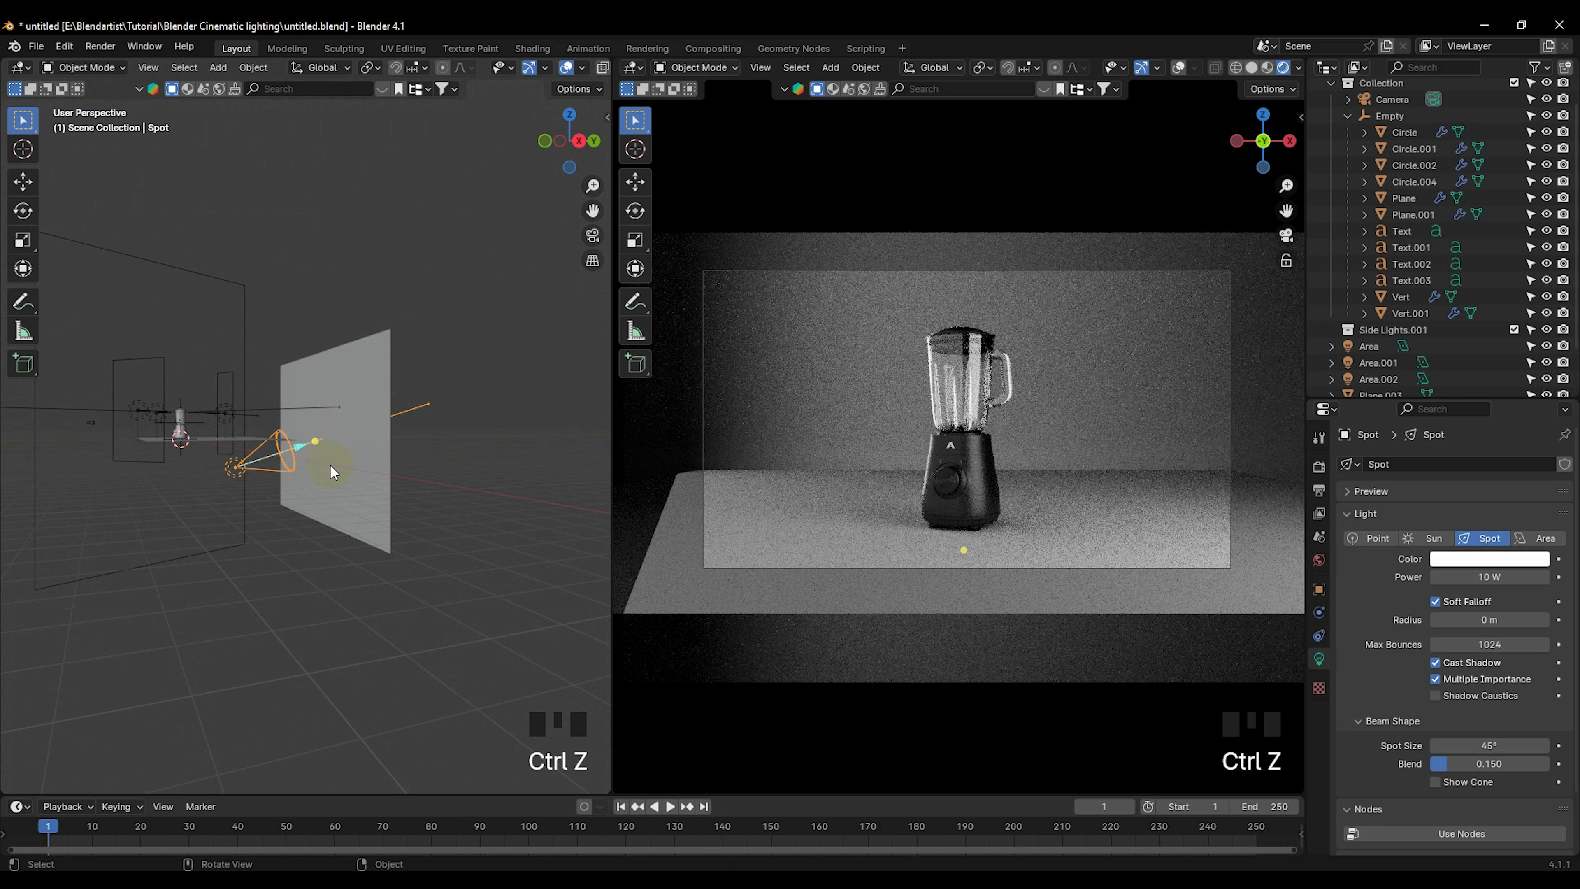
Step: Adjust the spot light's beam to a spot size of about 35° and set its power to 500 W
key("KP_3")
mouse_move(319, 441)
left_mouse_down()
mouse_move(286, 447)
mouse_move(326, 429)
left_mouse_up()
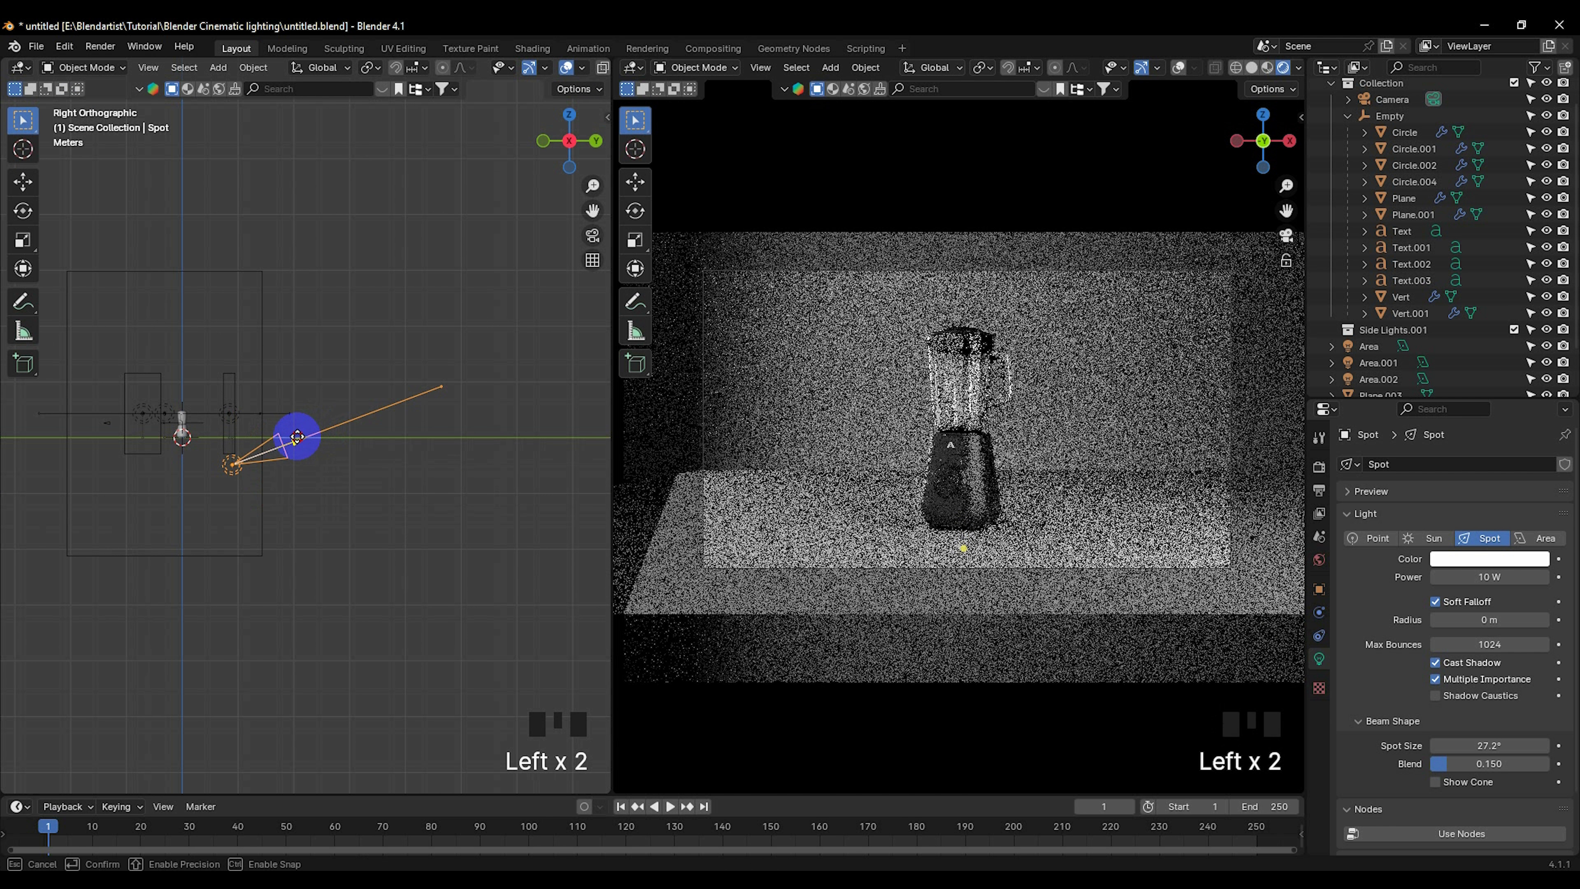
left_click_drag(298, 437, 299, 437)
left_click(1472, 577)
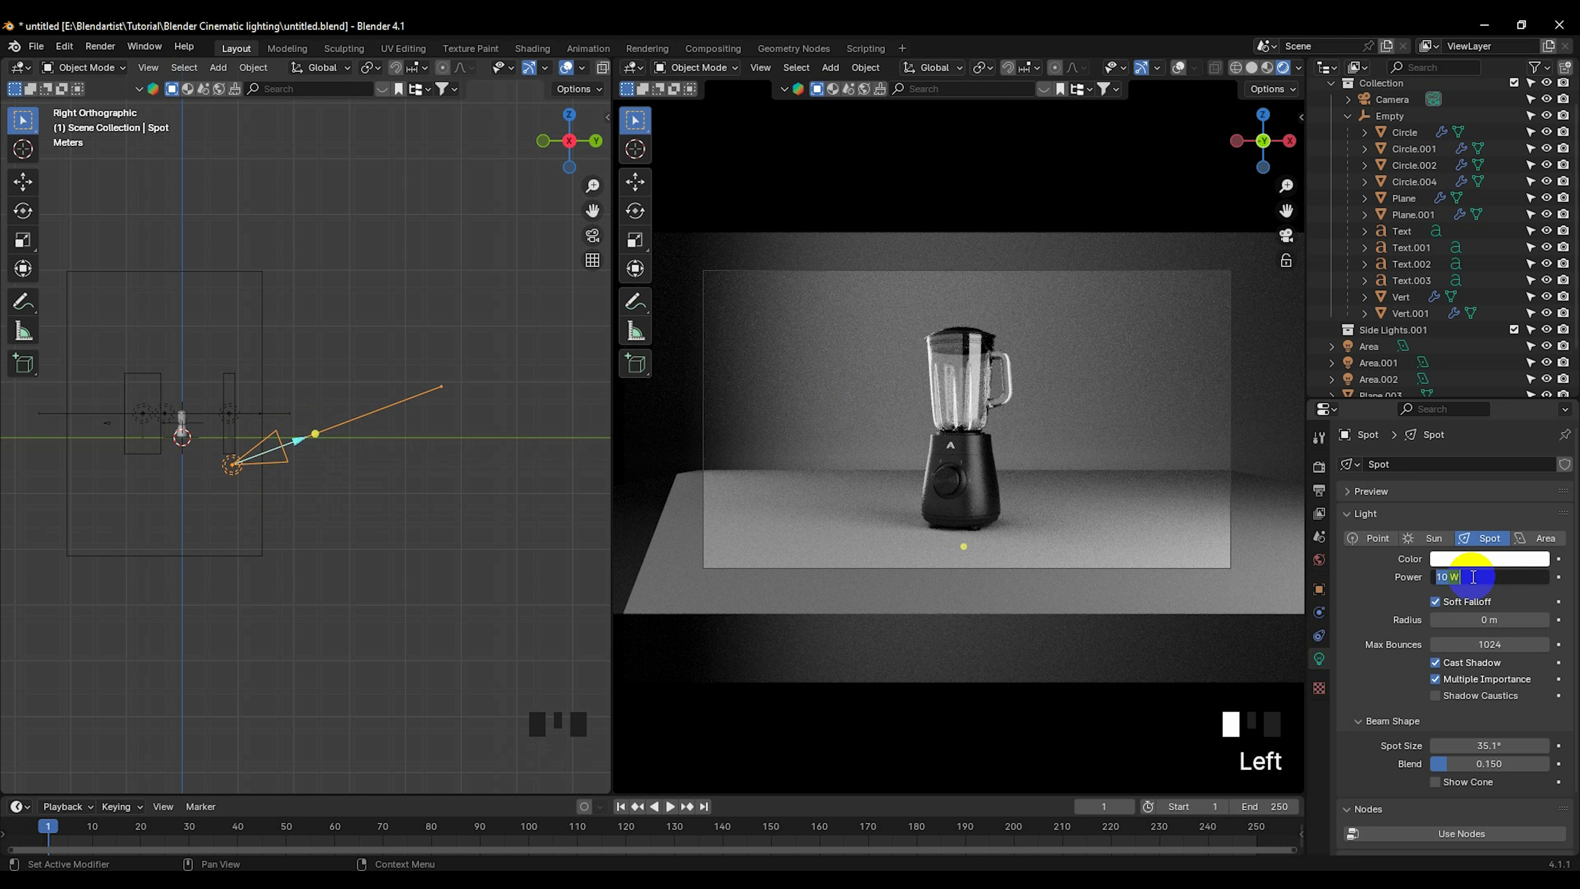
type("500")
key("Return")
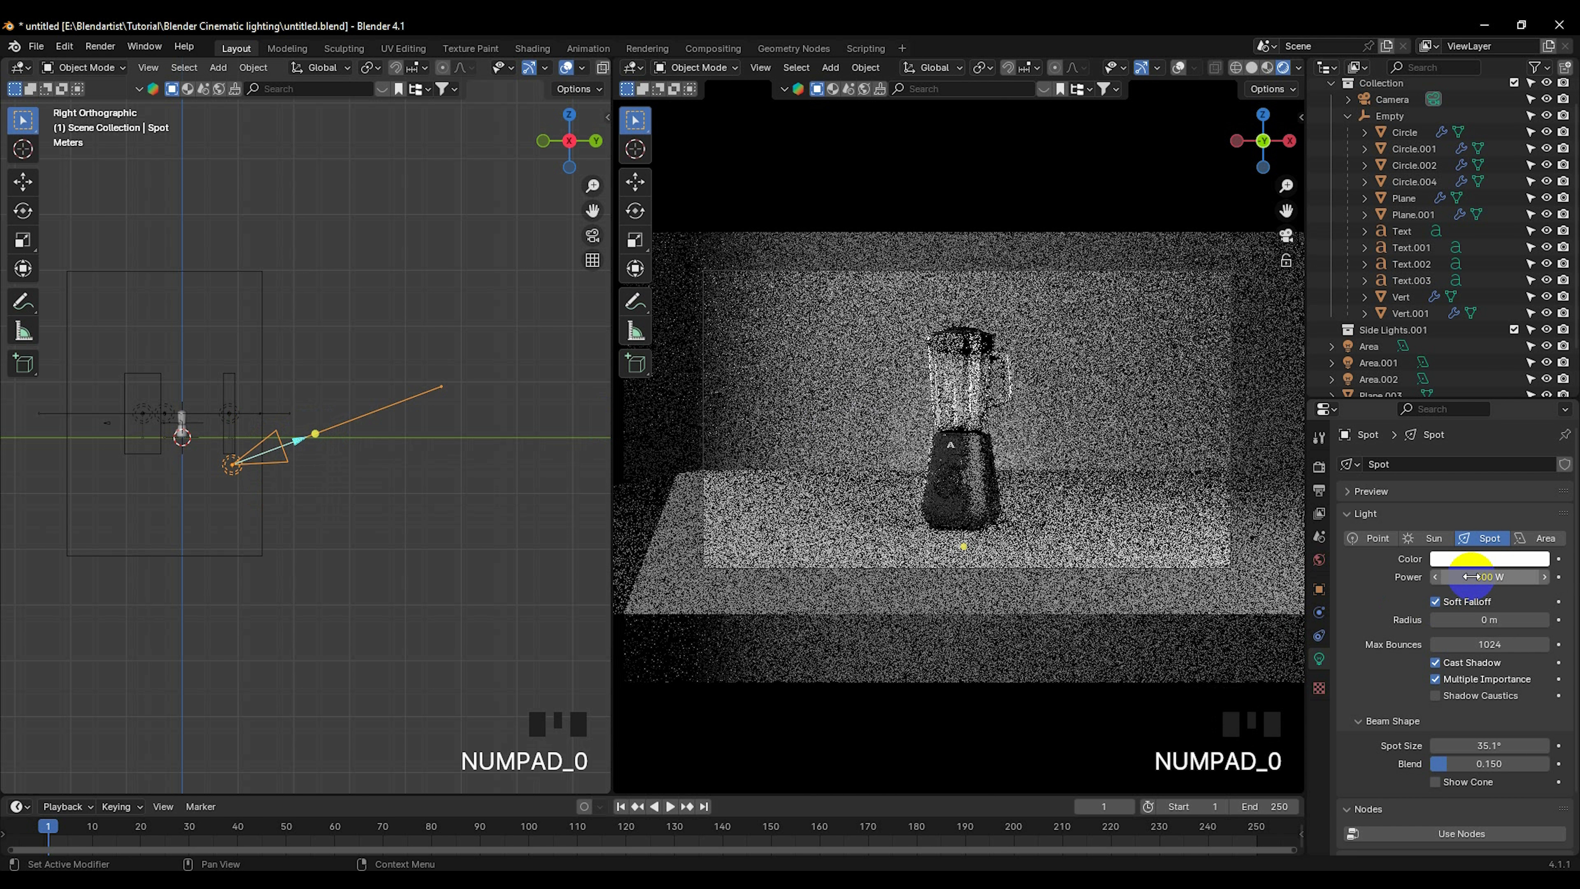
Step: Give the floor plane a new material and darken its base color to nearly black
scroll(959, 445, "up", 2)
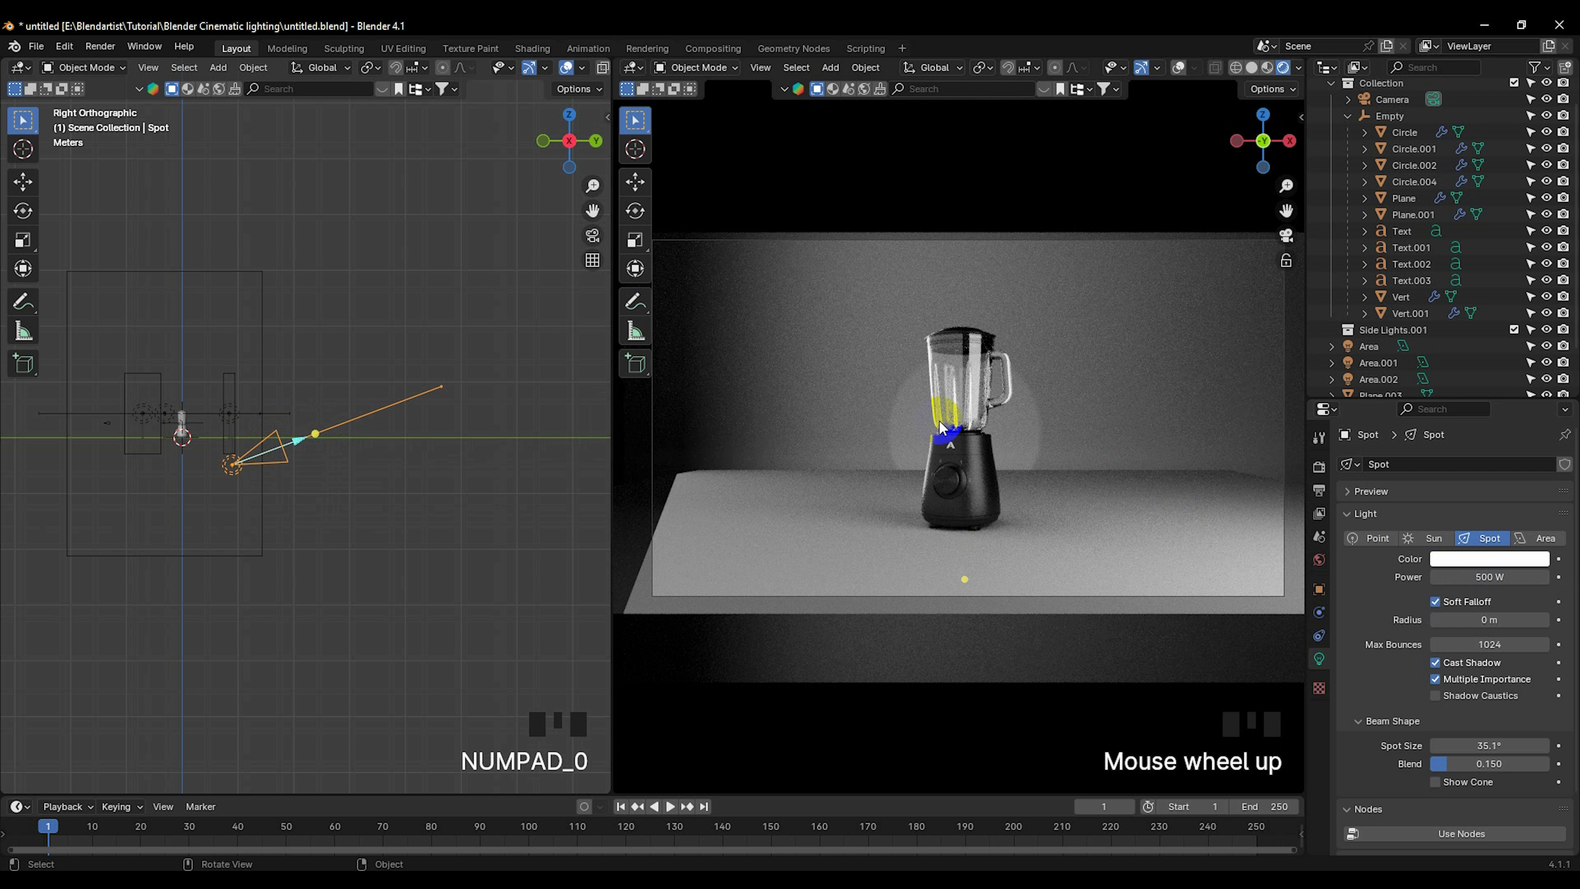
left_click(1098, 364)
left_click(1189, 564)
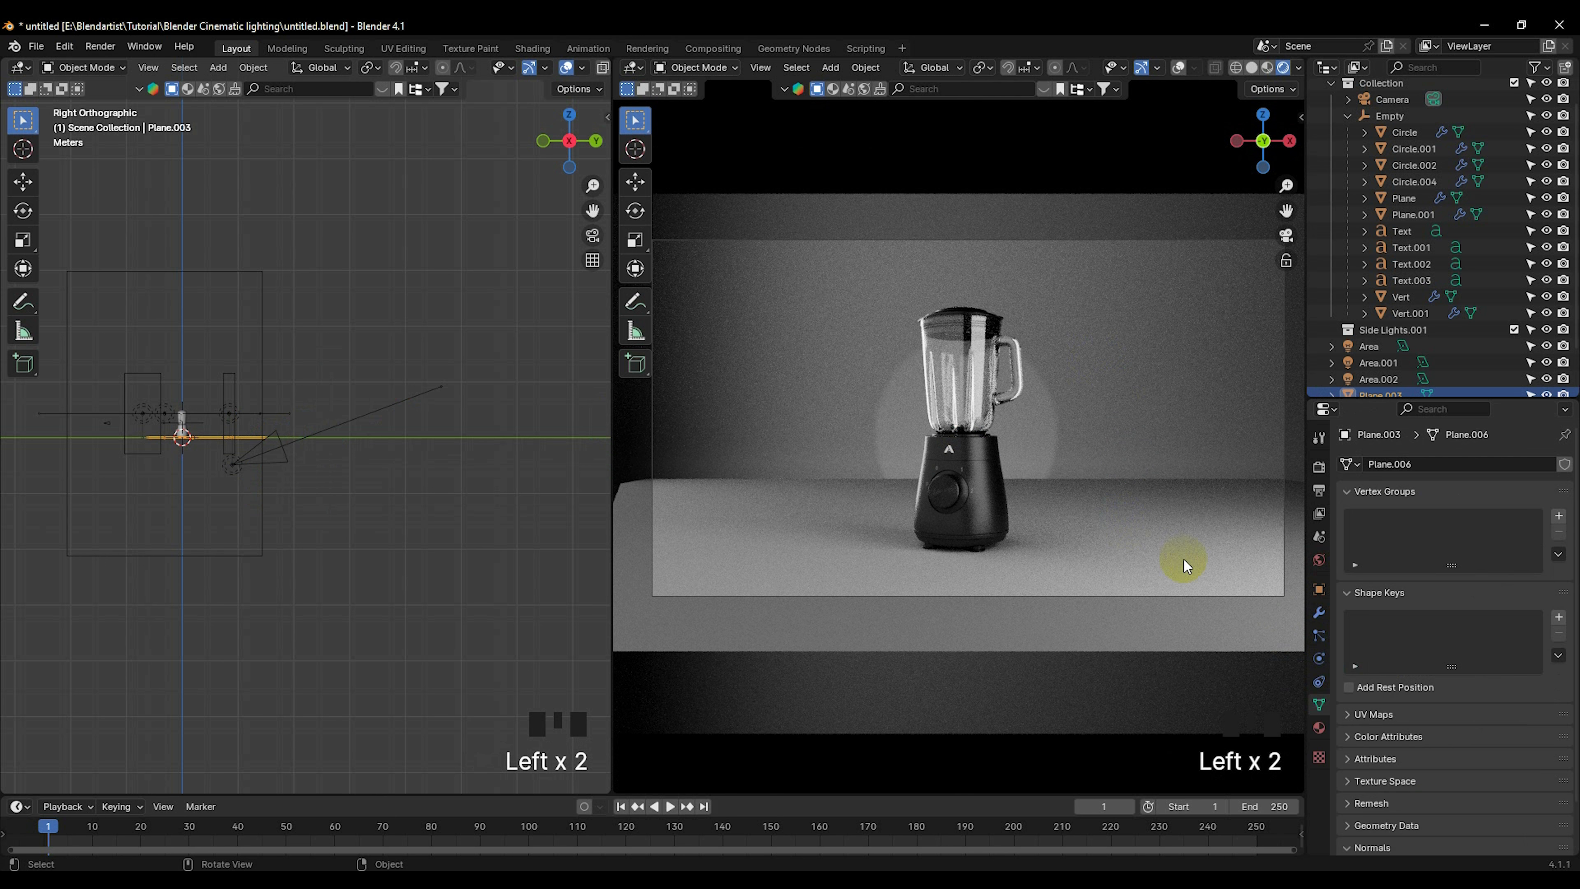
left_click(1318, 727)
left_click(1462, 548)
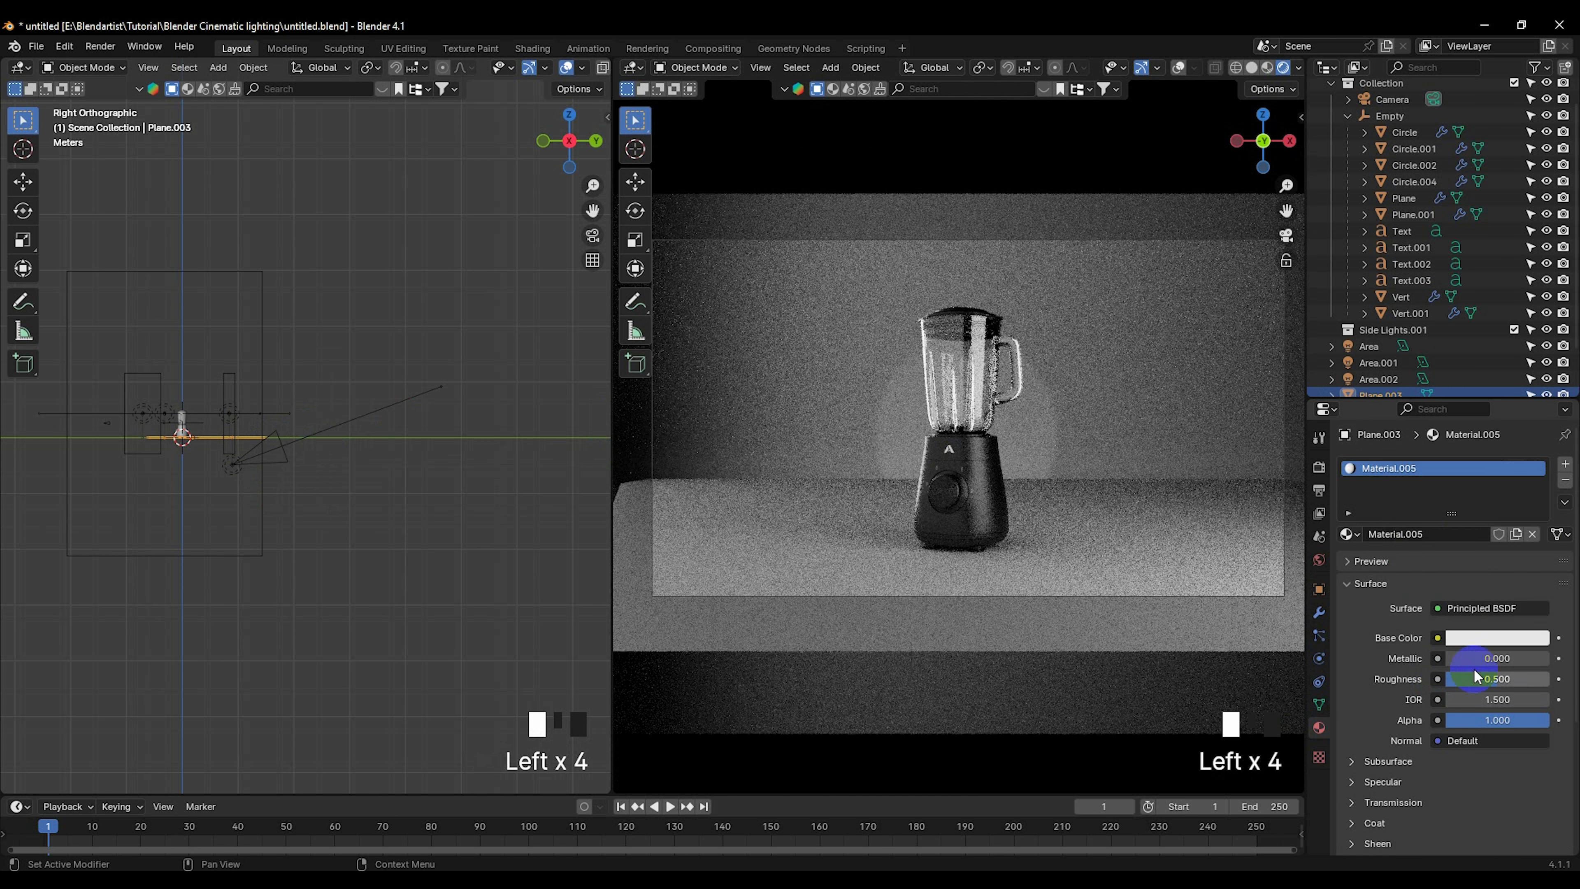
left_click(1508, 637)
left_click(1535, 496)
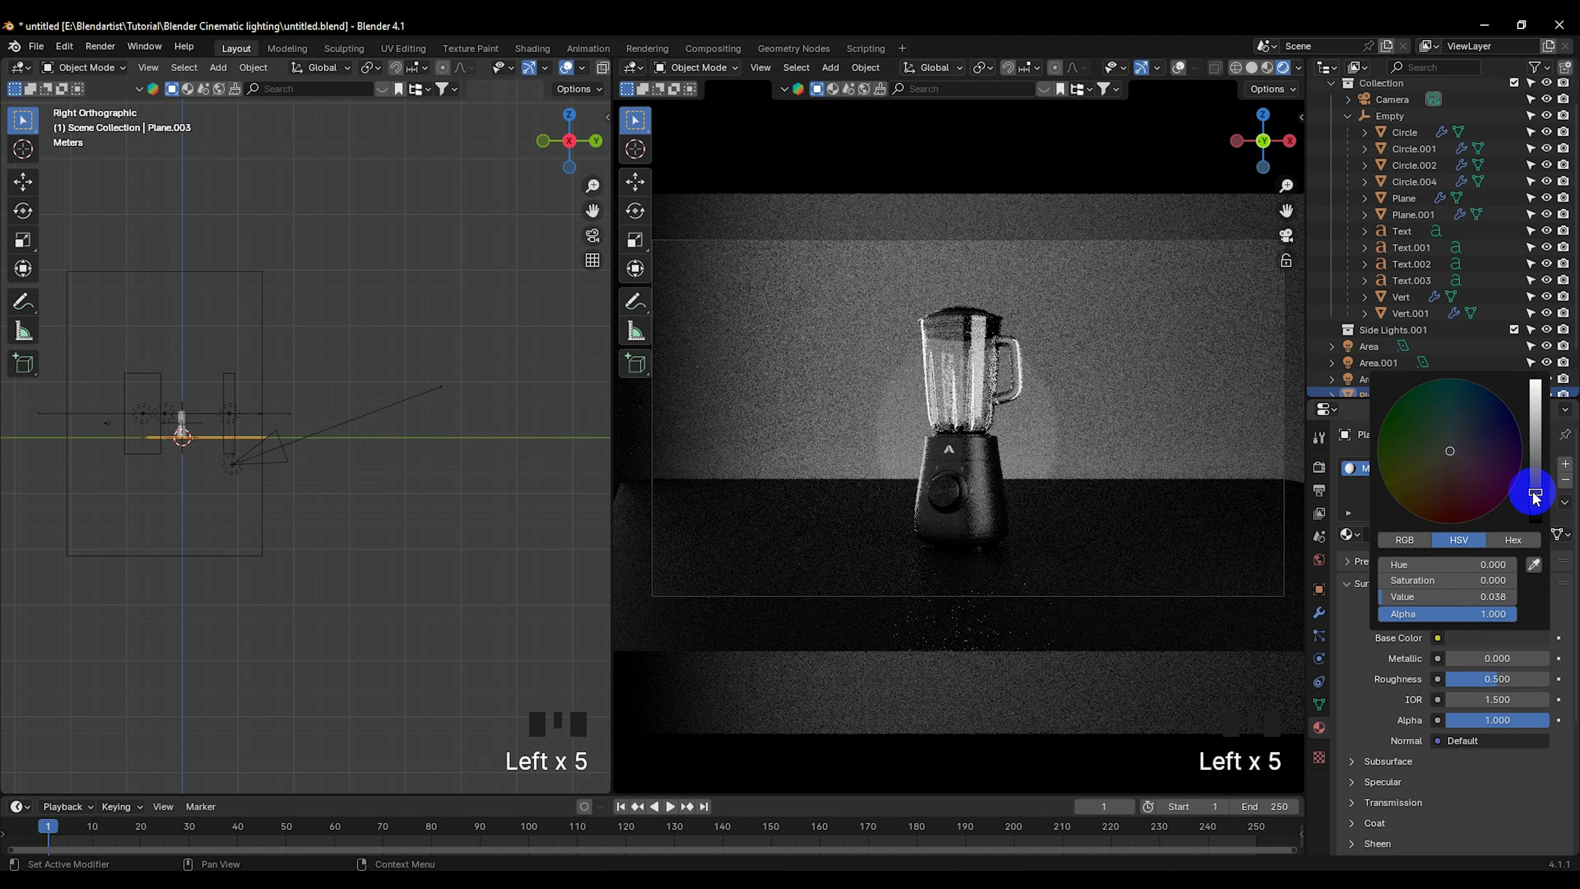
left_click_drag(1536, 496, 1530, 512)
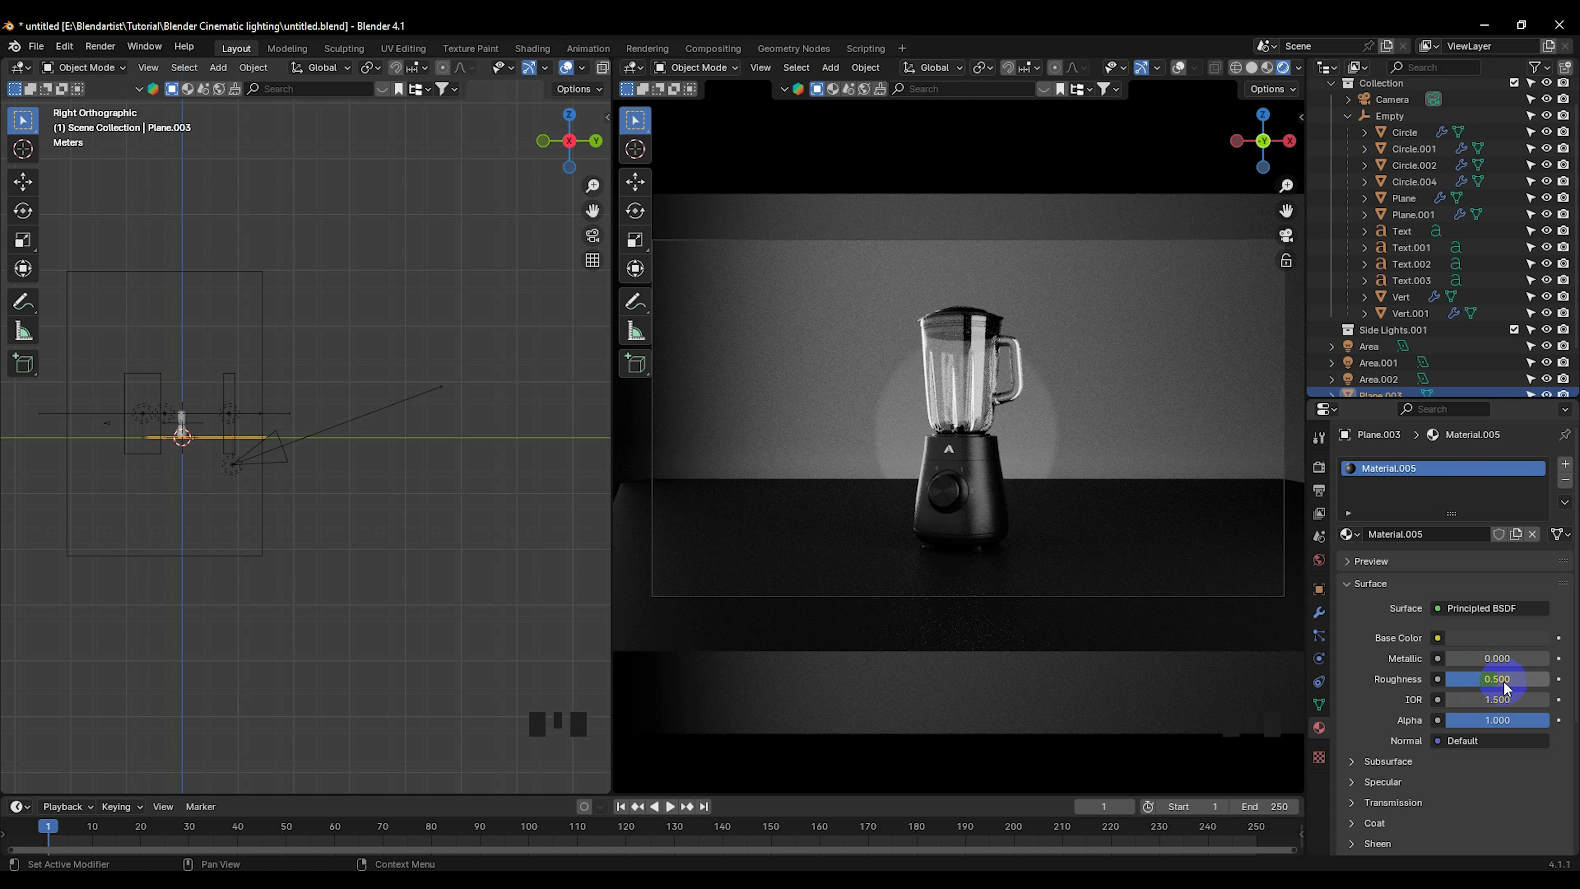
Step: Set the floor material's roughness to about 0.224 and its metallic value to about 0.331
left_click_drag(1498, 680, 202, 673)
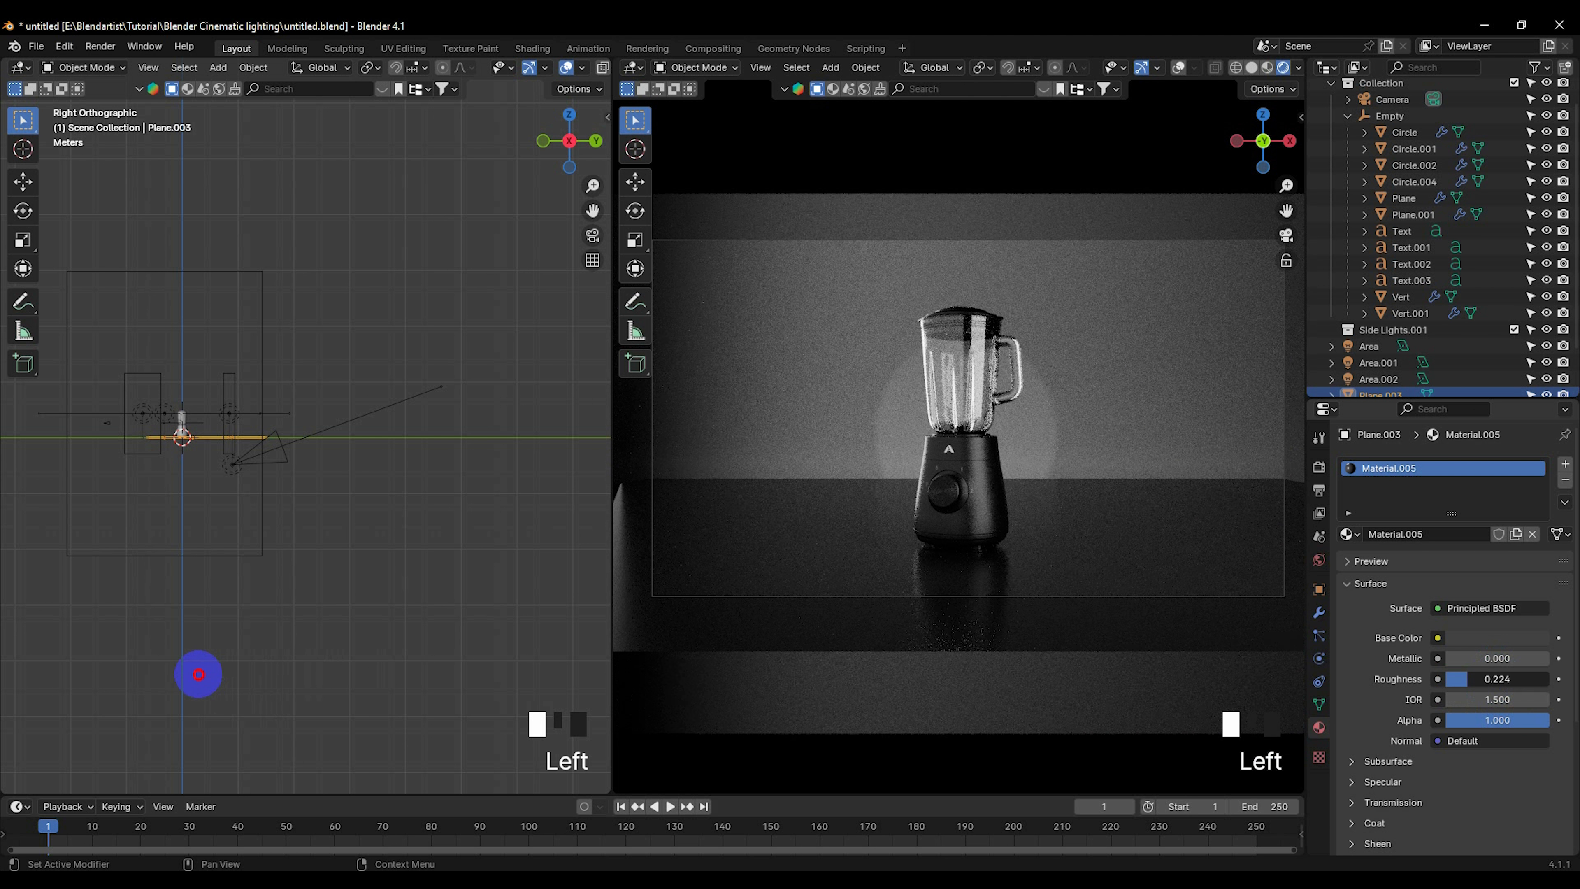
left_click_drag(1496, 657, 263, 654)
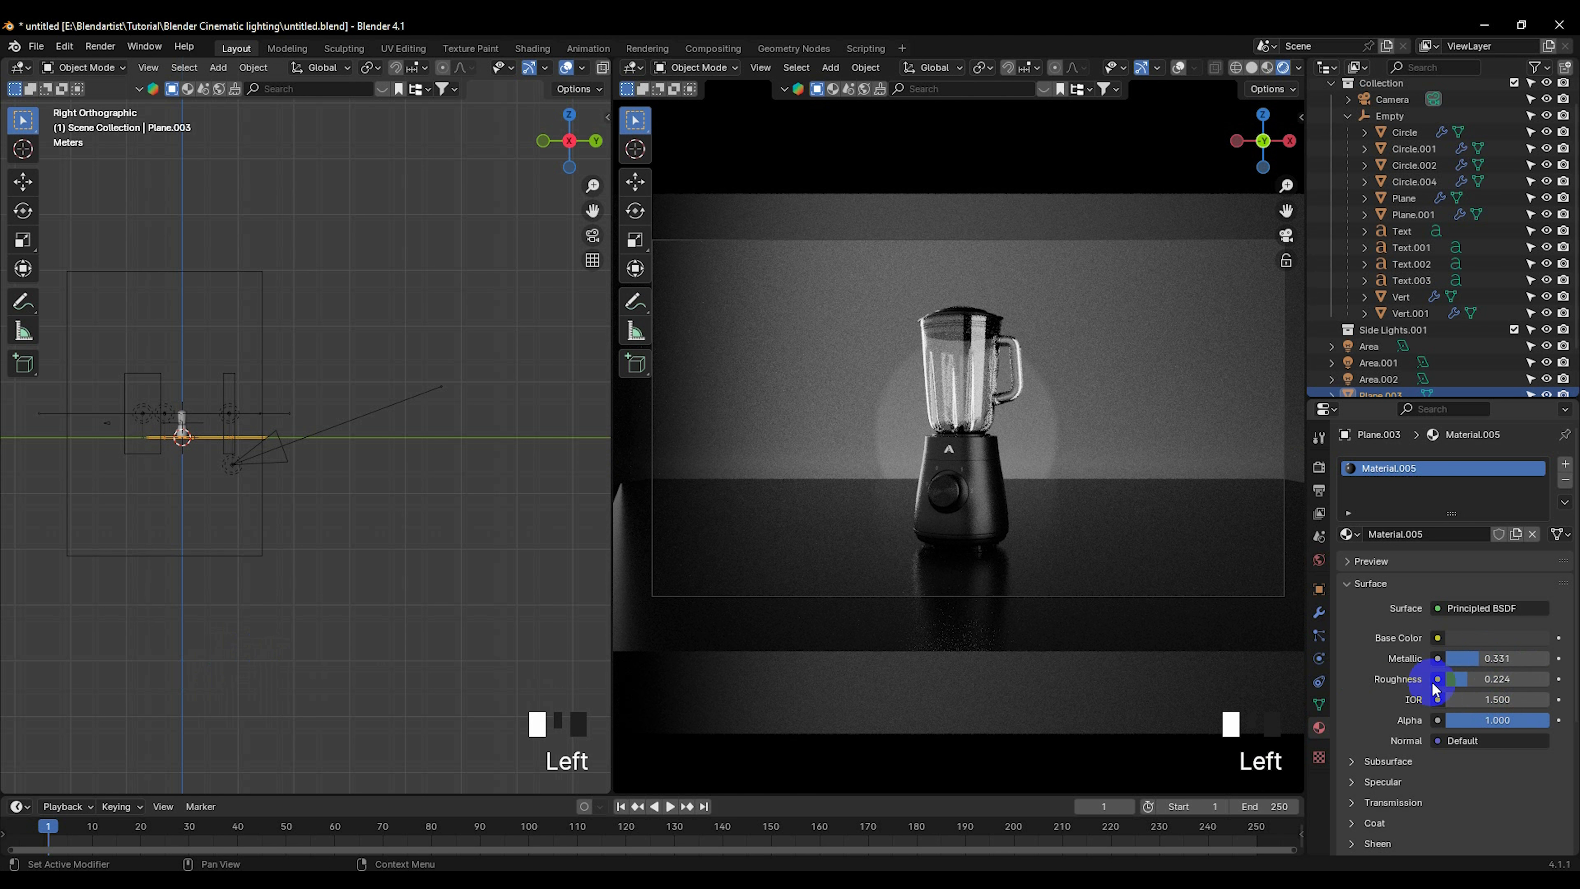
Step: Raise the floor material's metallic value to about 0.52 and give the backdrop plane a new material with a base color value of about 0.058
left_click_drag(1462, 661, 1499, 659)
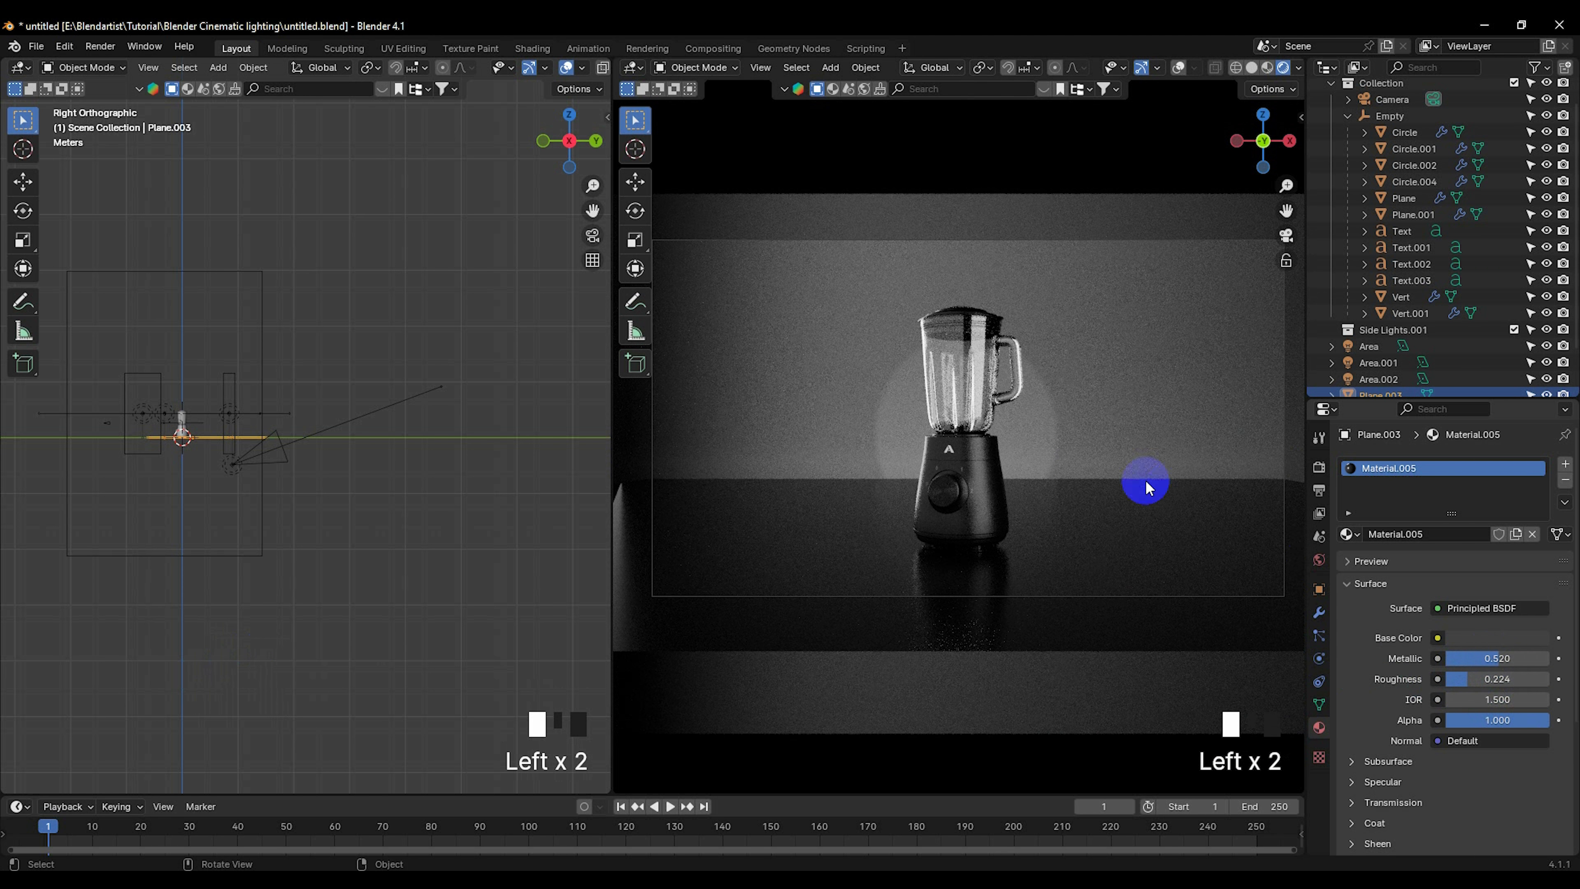
left_click(1456, 533)
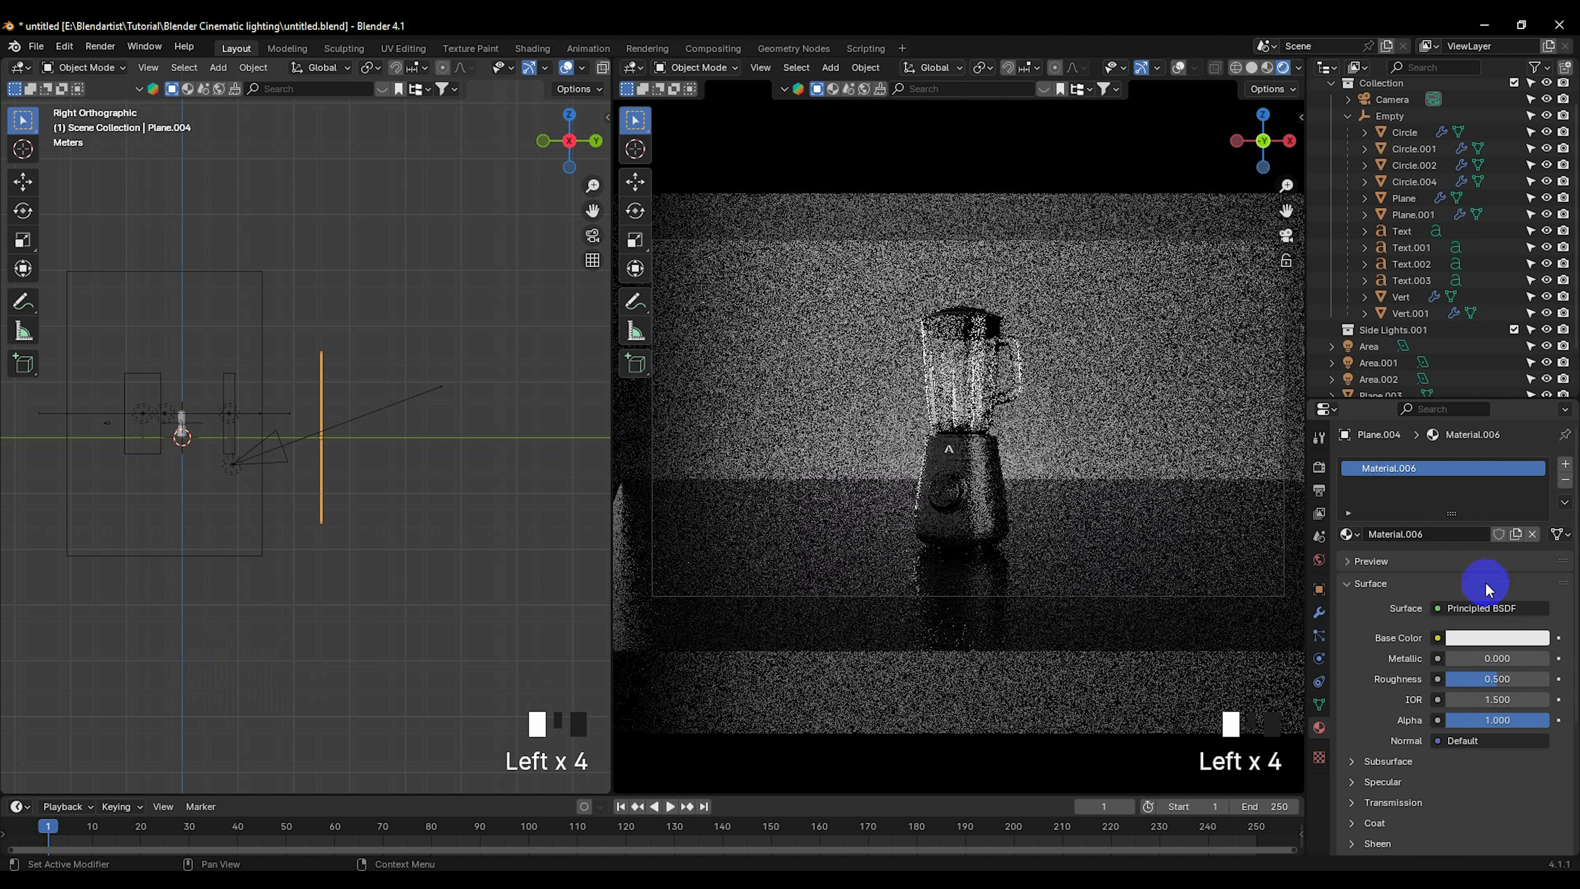
left_click(1496, 637)
left_click_drag(1529, 498, 1535, 488)
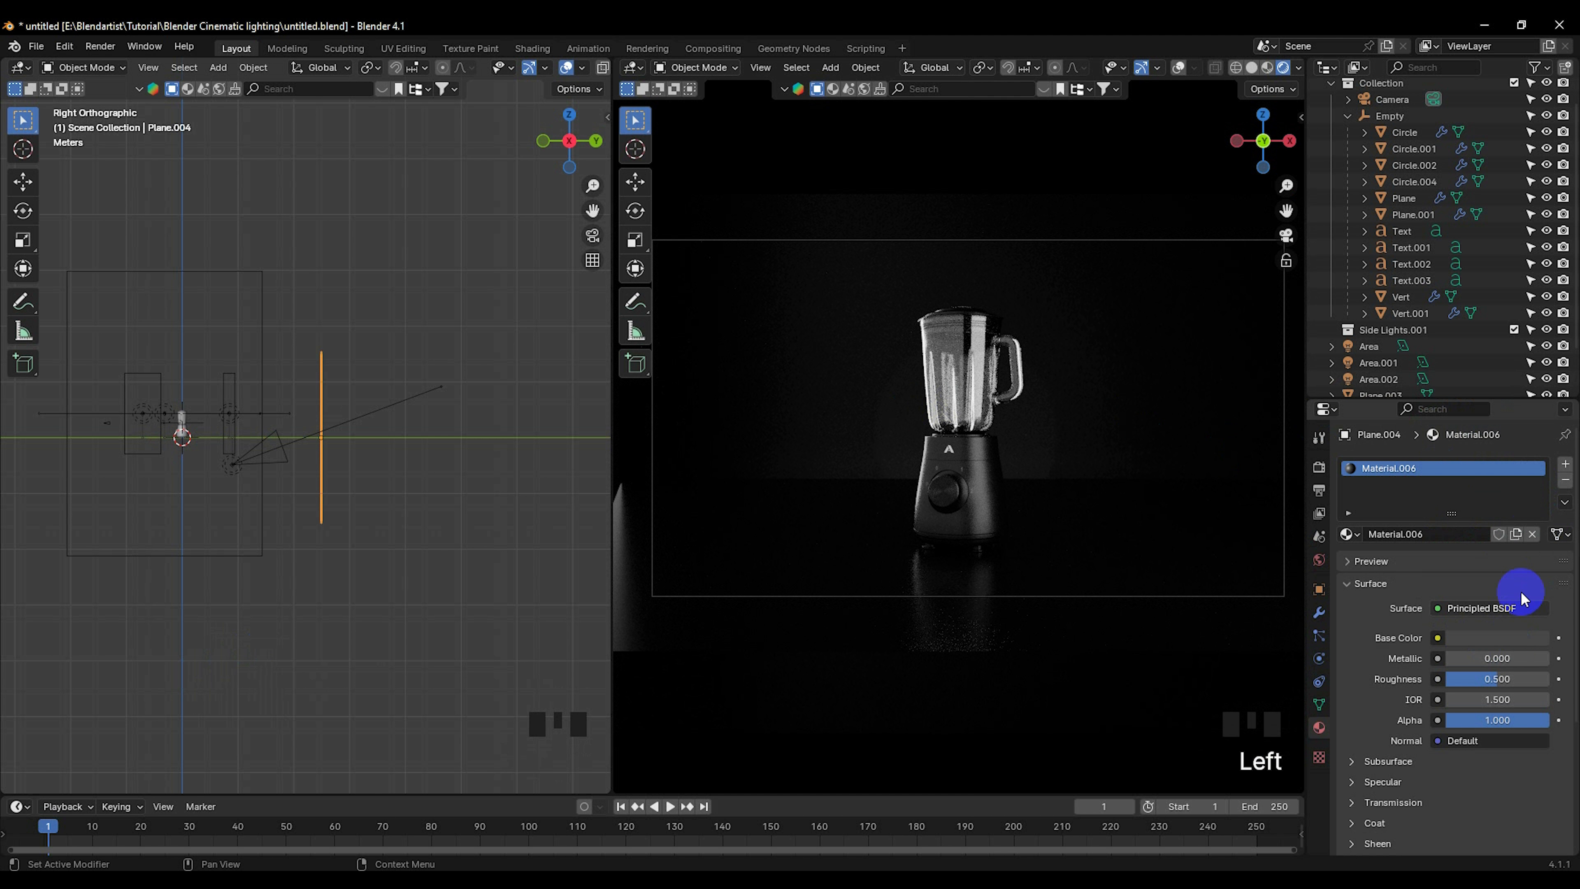
left_click(1511, 637)
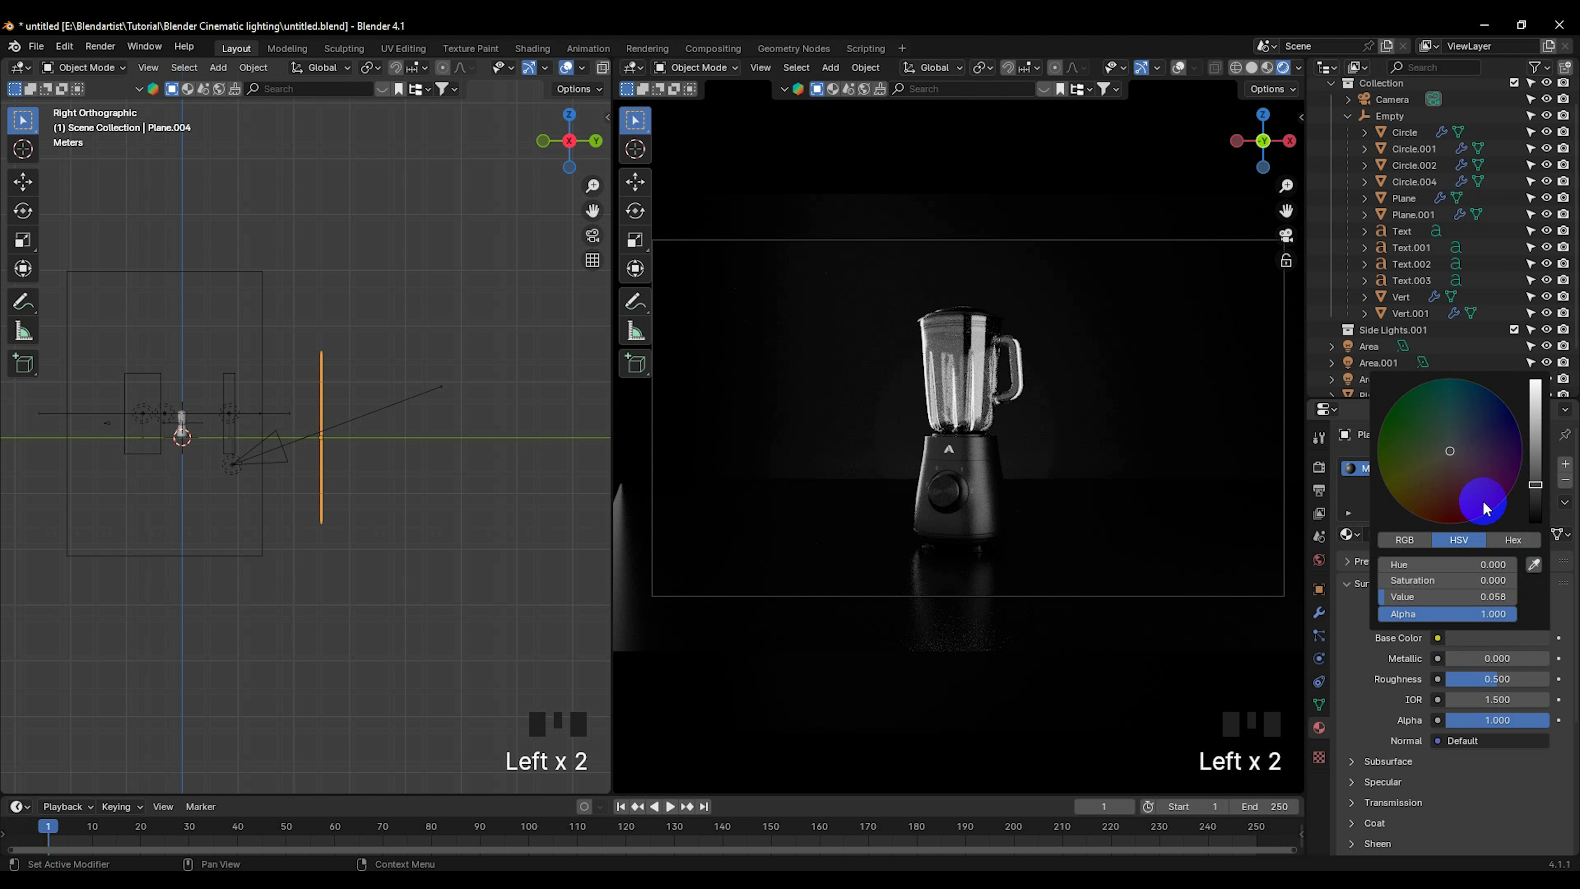
Step: Set the power of the spot light behind the blender to 2000 W
left_click(357, 416)
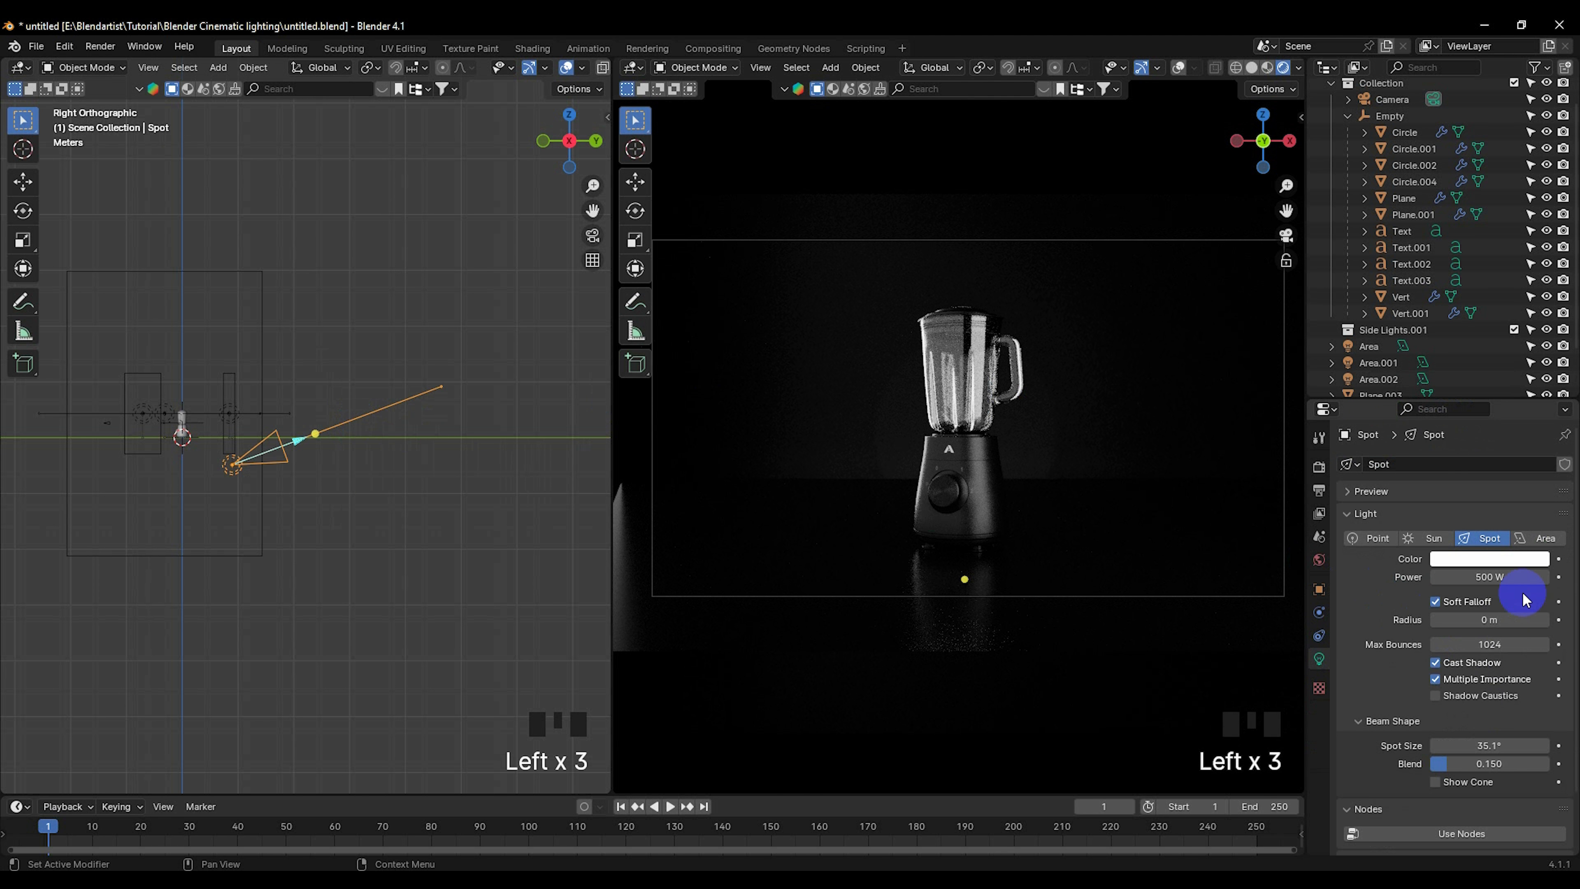
left_click(1507, 579)
type("2000")
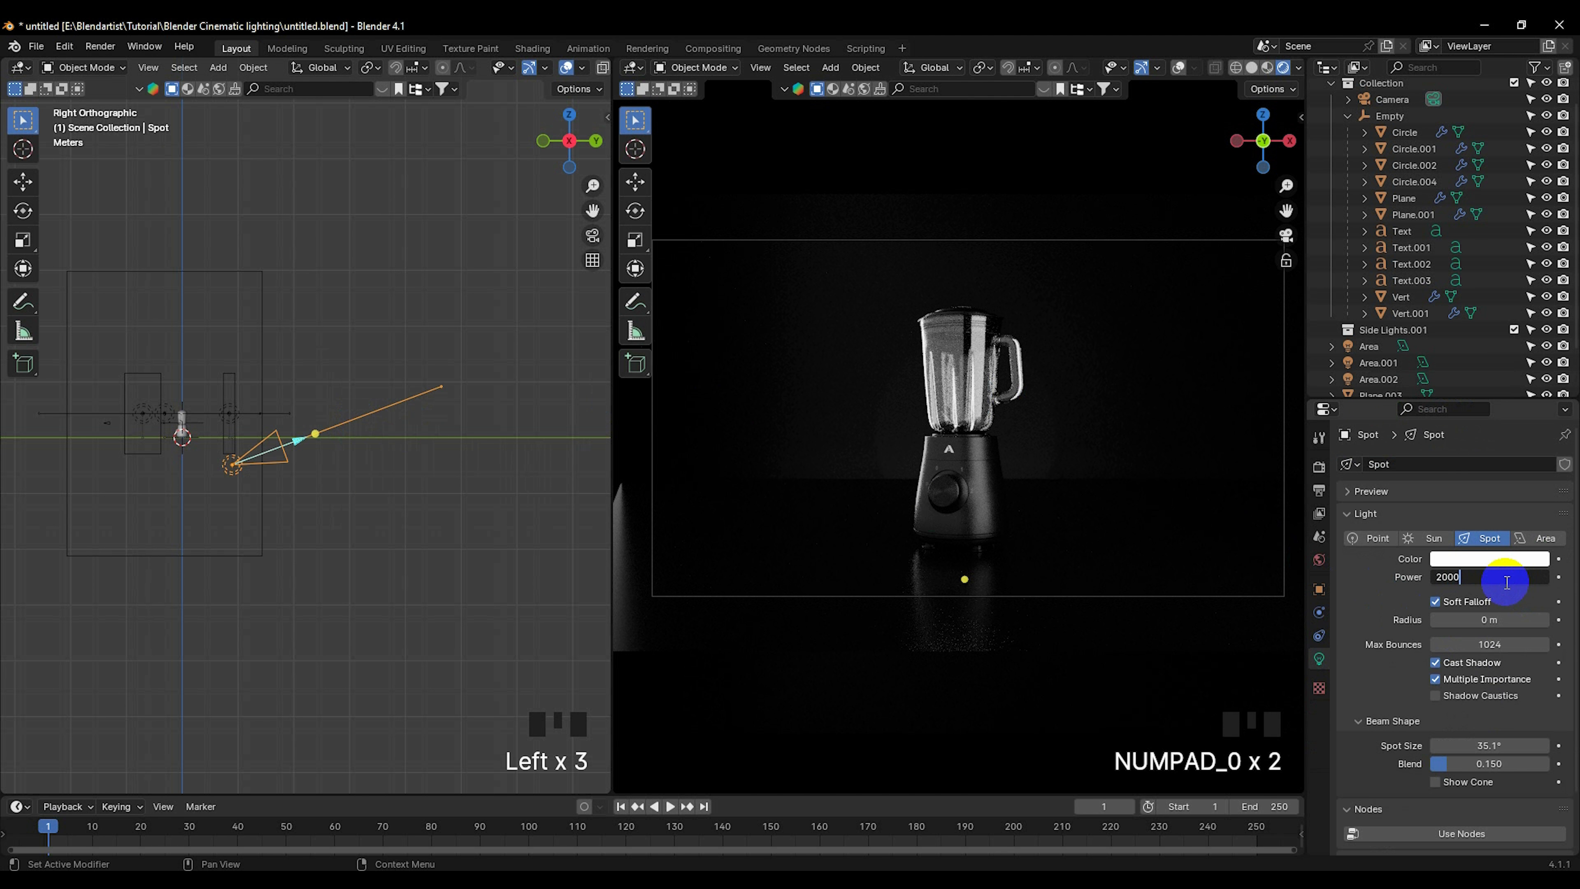
key("Return")
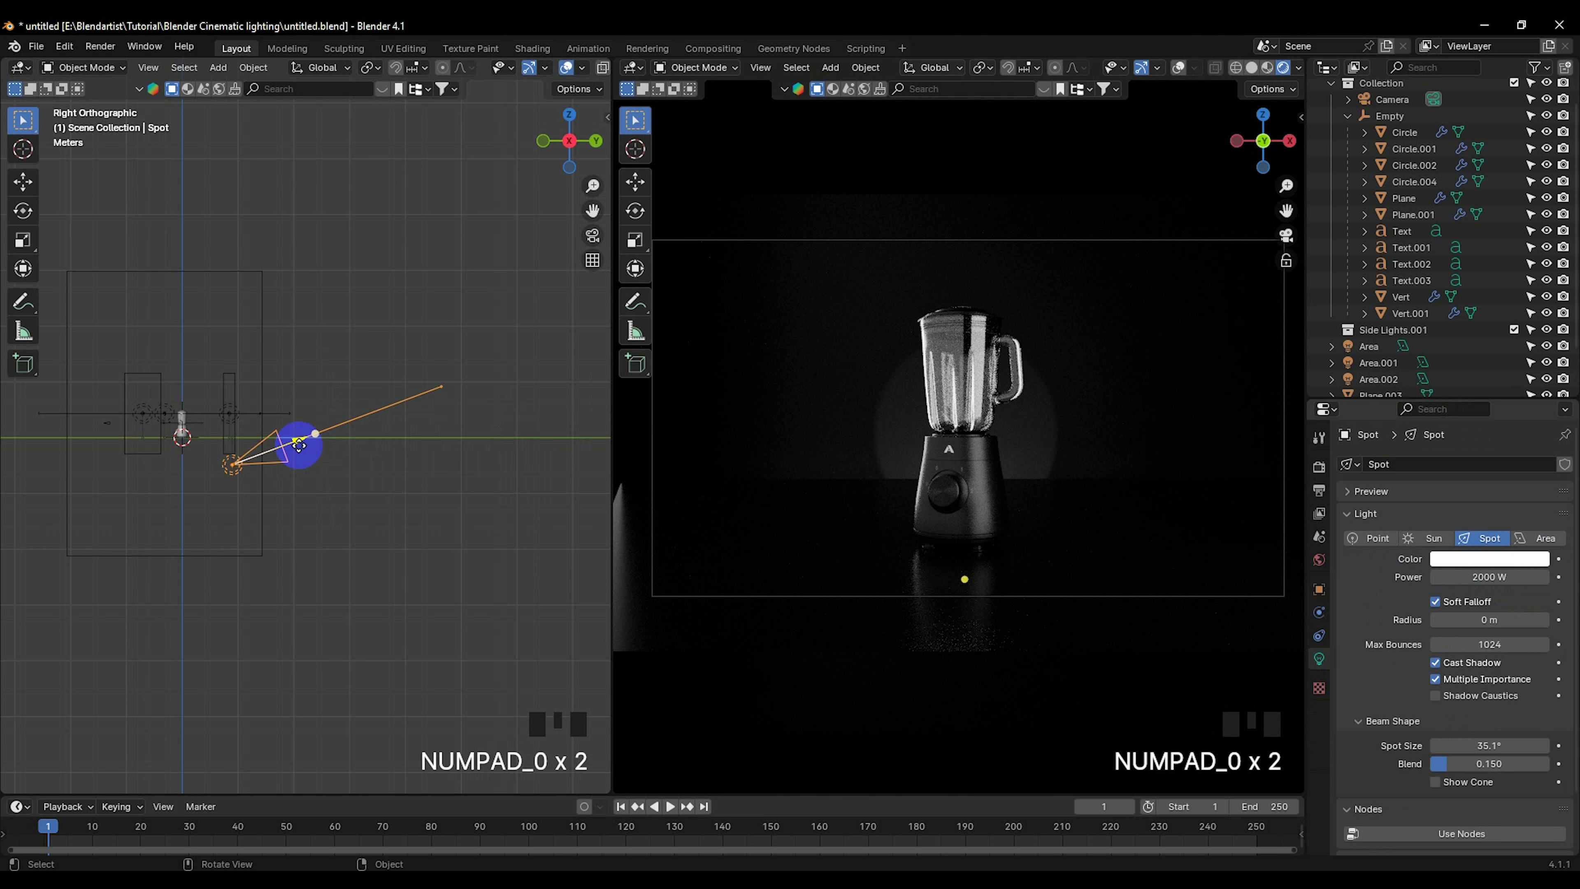
Step: Widen the spot light's beam to a spot size of about 95°
left_click_drag(300, 447, 318, 438)
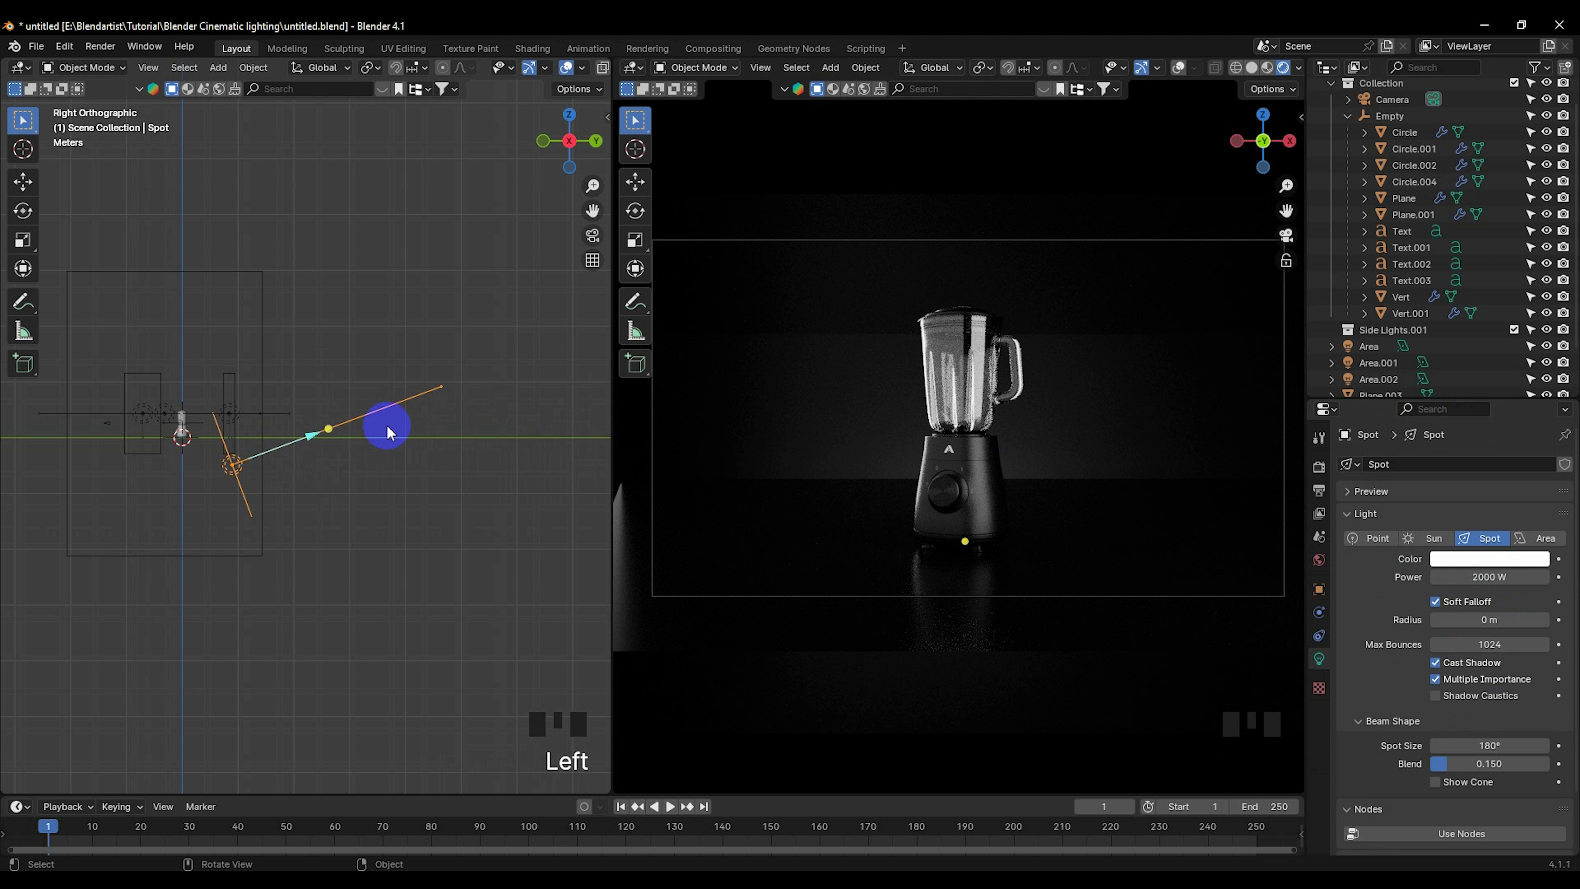
scroll(386, 426, "up", 2)
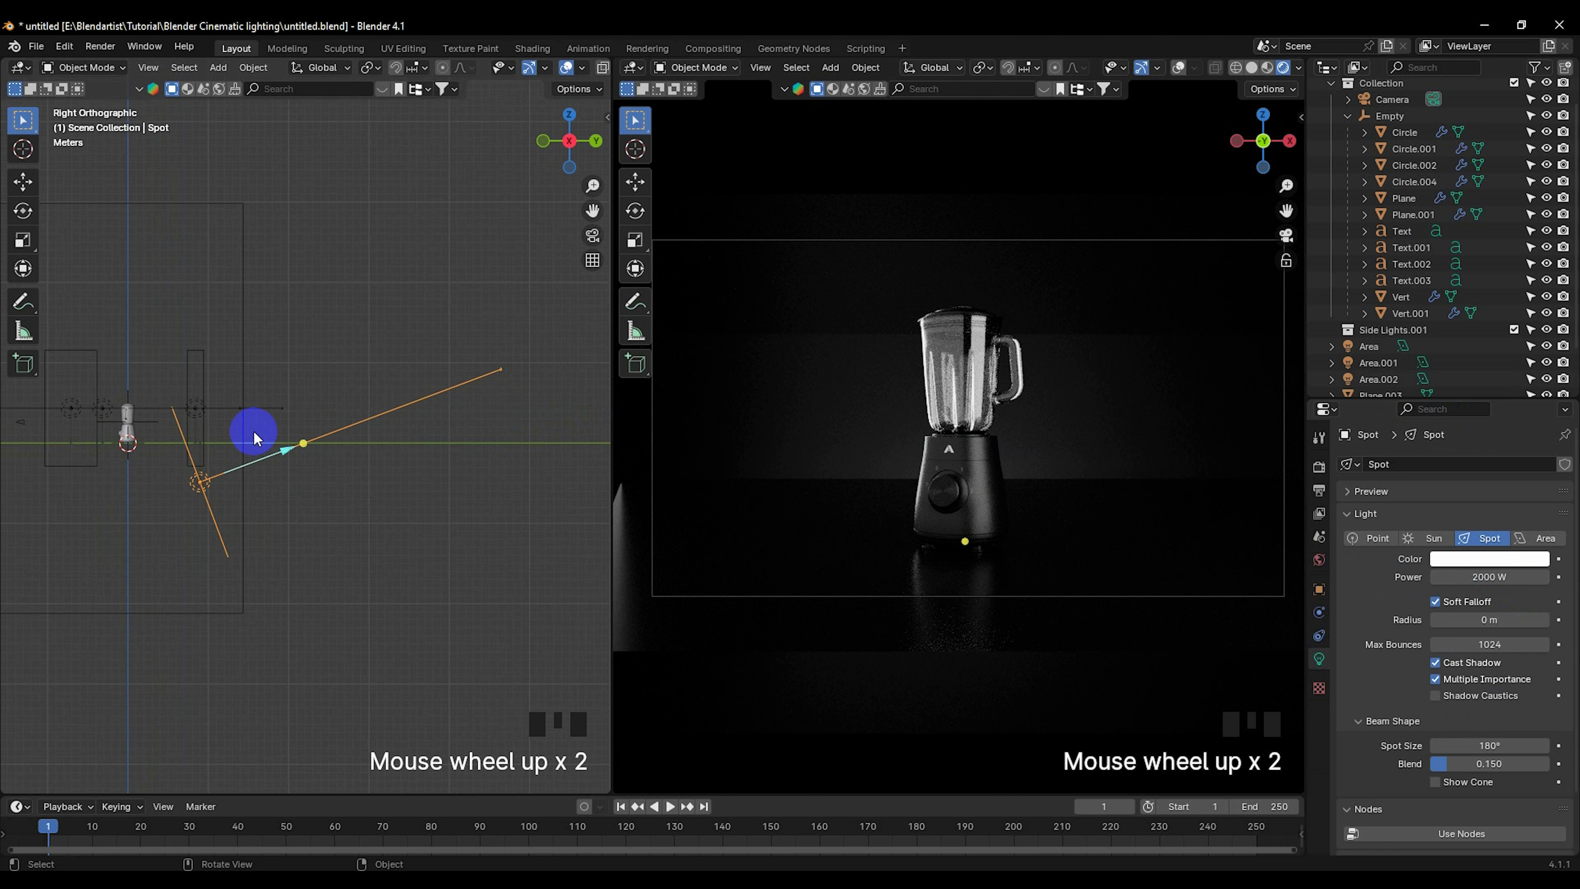
left_click_drag(275, 453, 269, 453)
Step: Move the spot light about 10.7 m along Y toward the backdrop, pull it back about 2.2 m, and raise it about 1.9 m
left_click(204, 481)
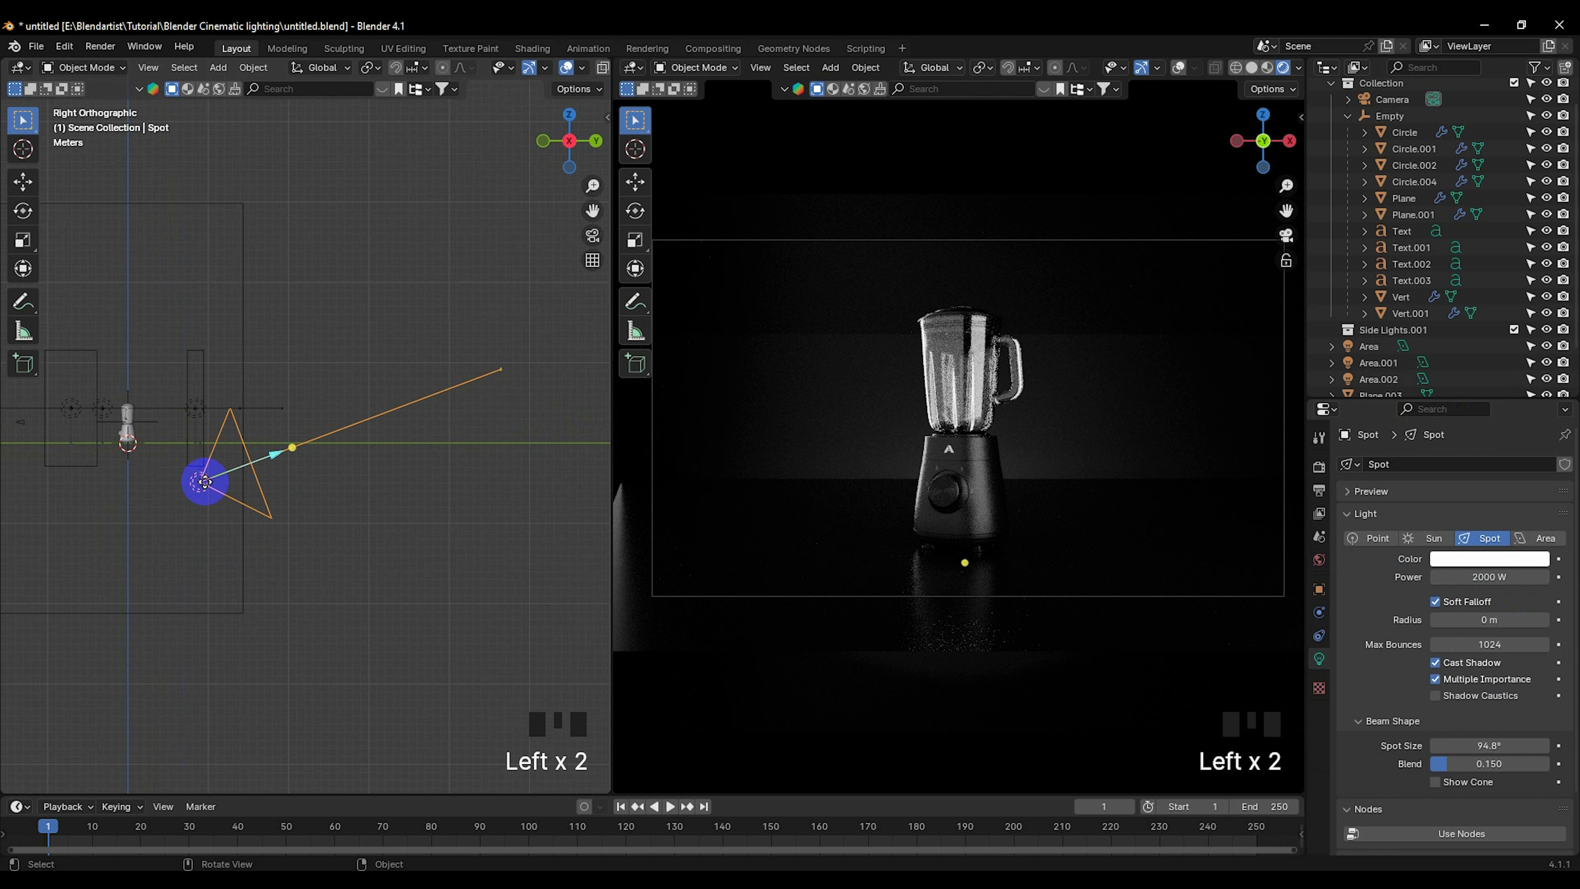
key("g")
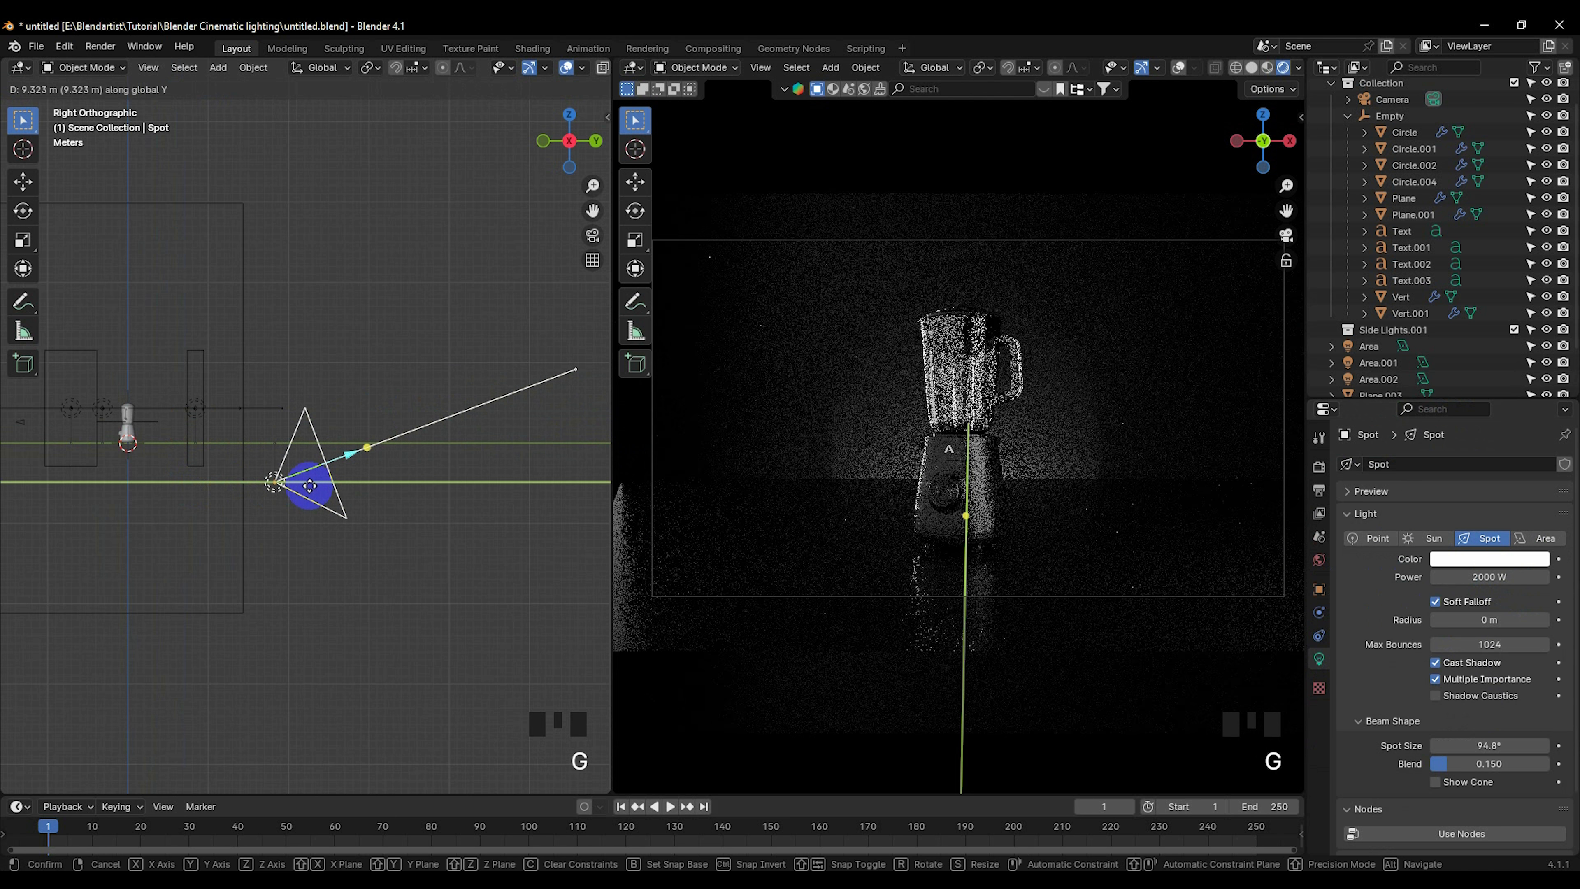
left_click(317, 476)
middle_click_drag(317, 476, 331, 436)
key("g")
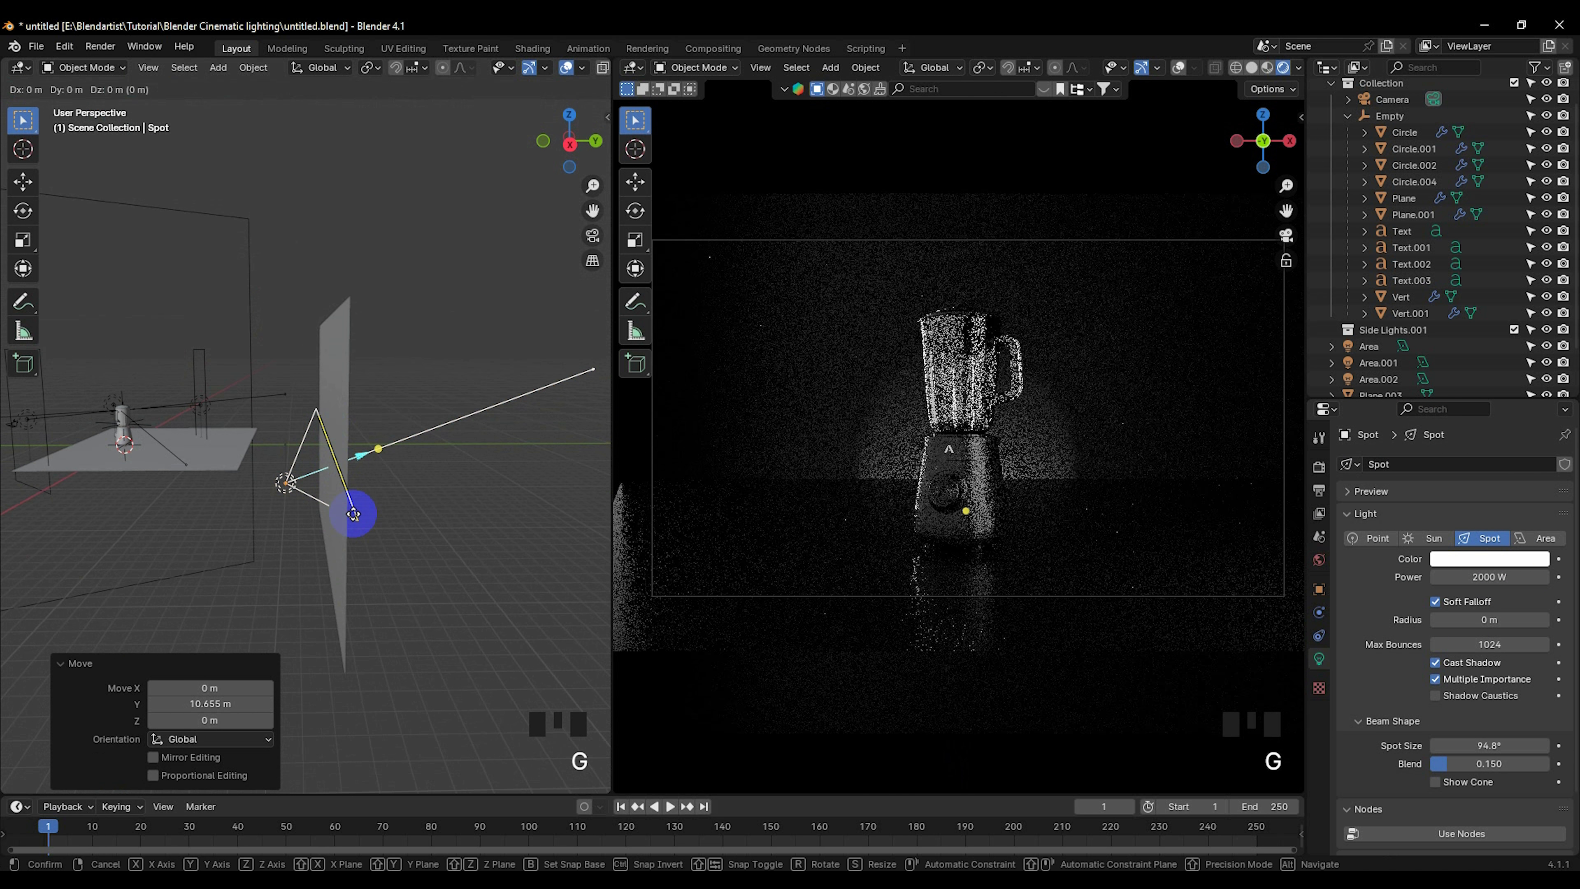
key("y")
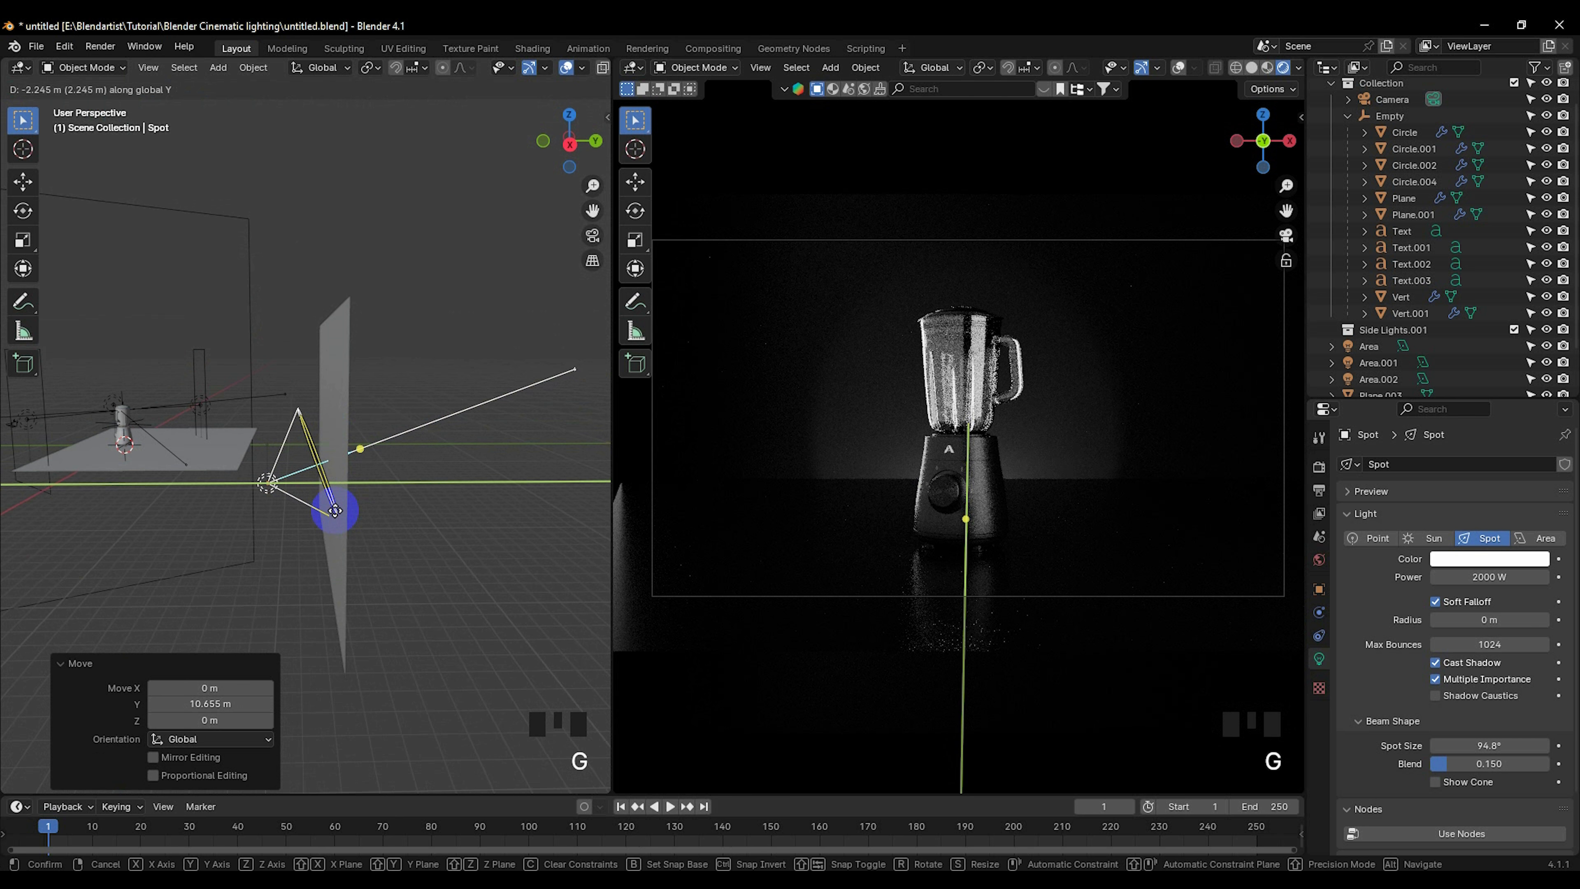
left_click(335, 510)
key("g")
key("z")
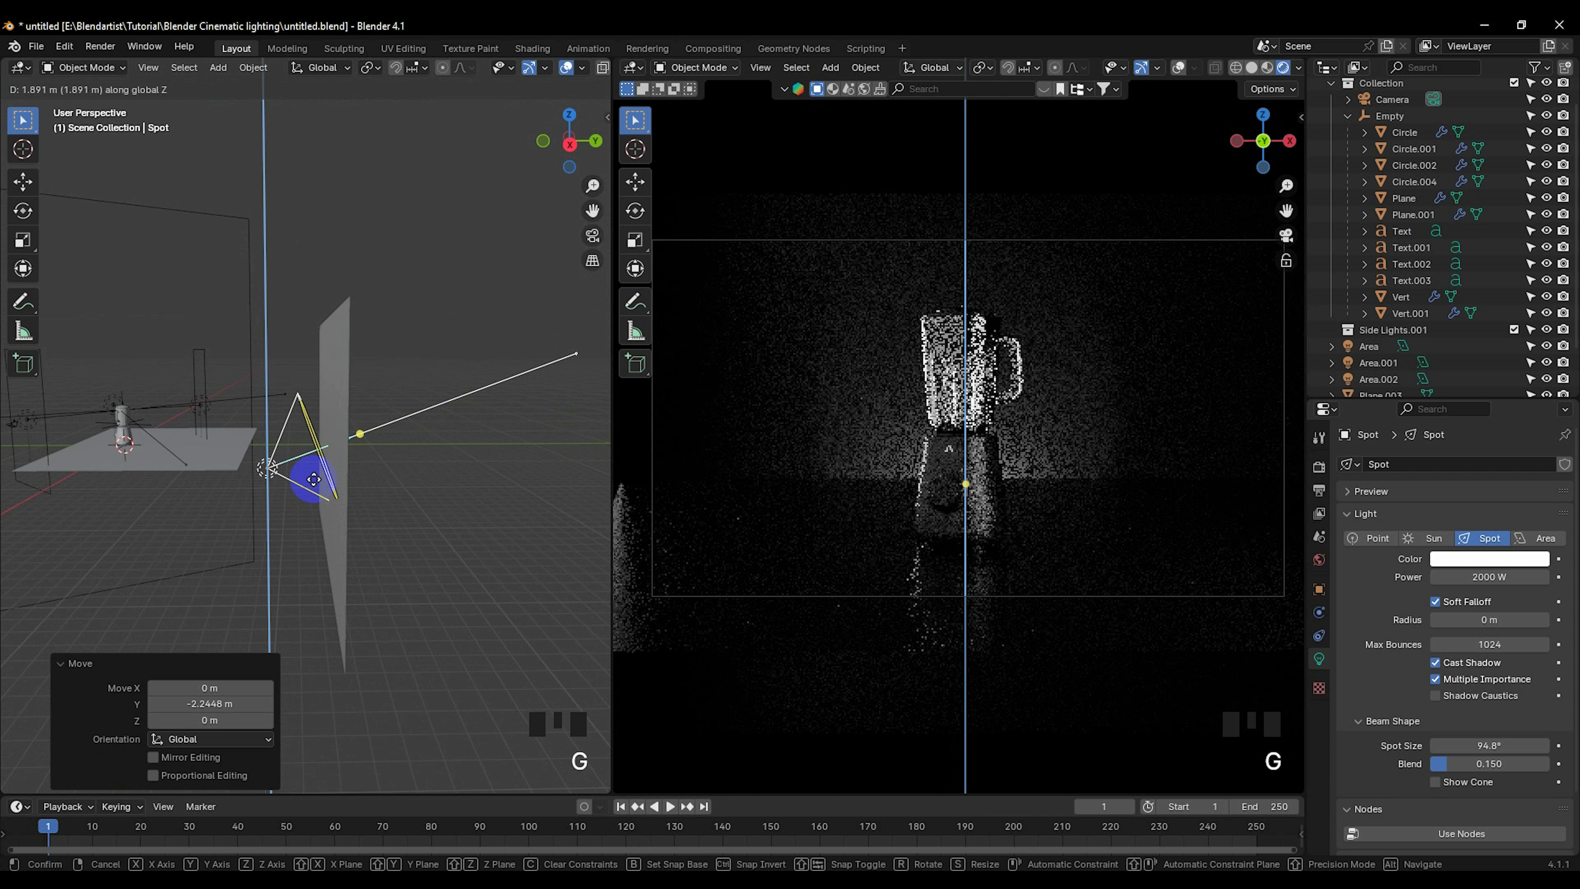
left_click(340, 453)
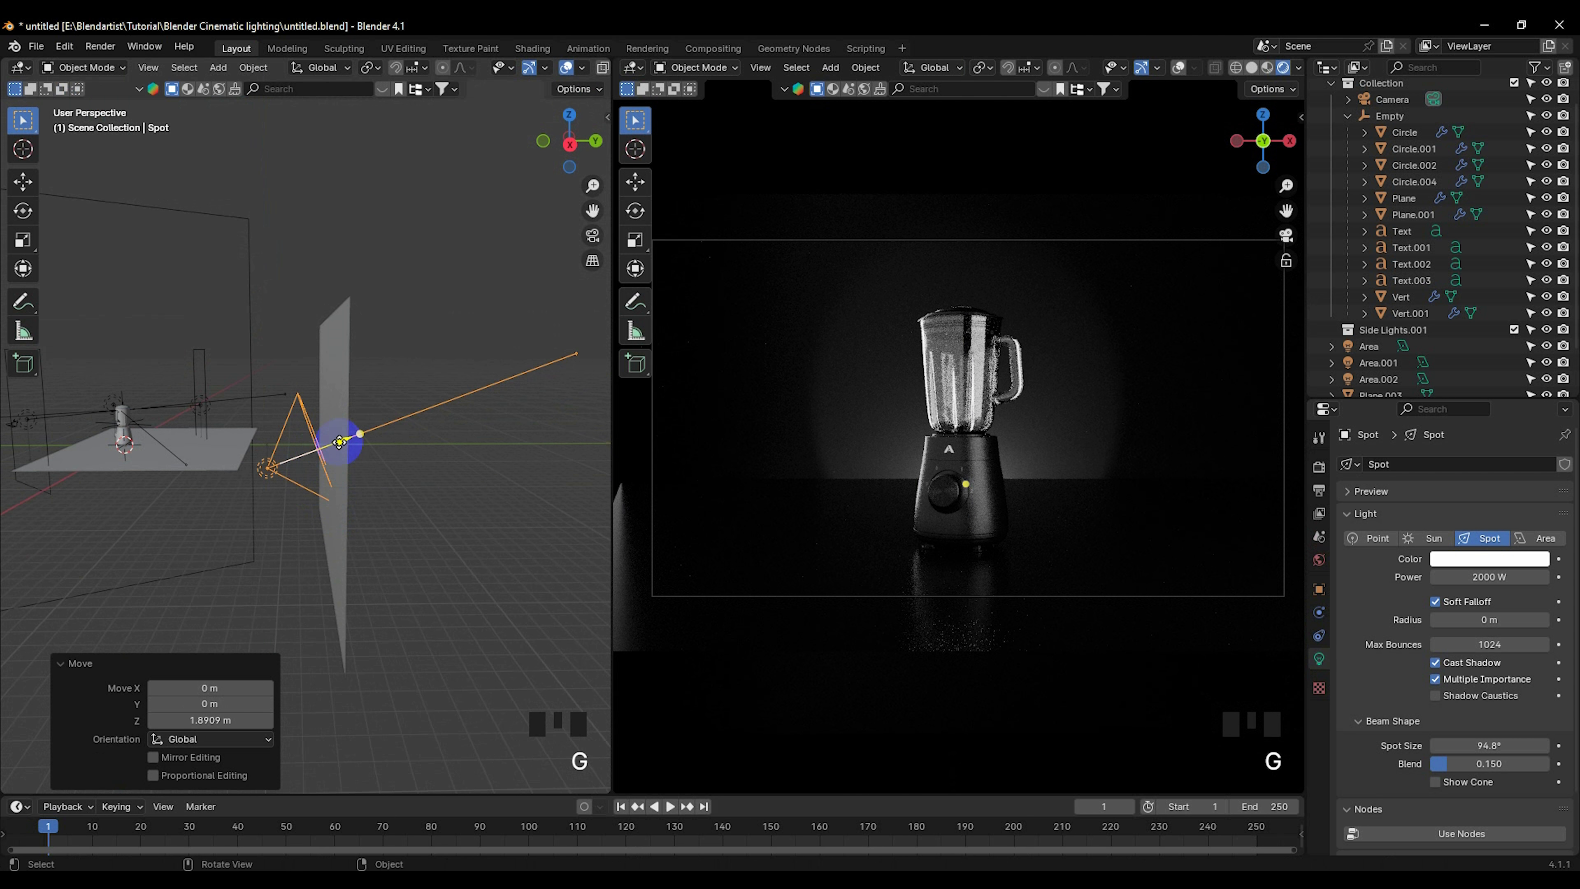
Step: Widen the spot light's beam to a spot size of about 144° and set its radius to about 0.51 m
left_click_drag(339, 441, 360, 440)
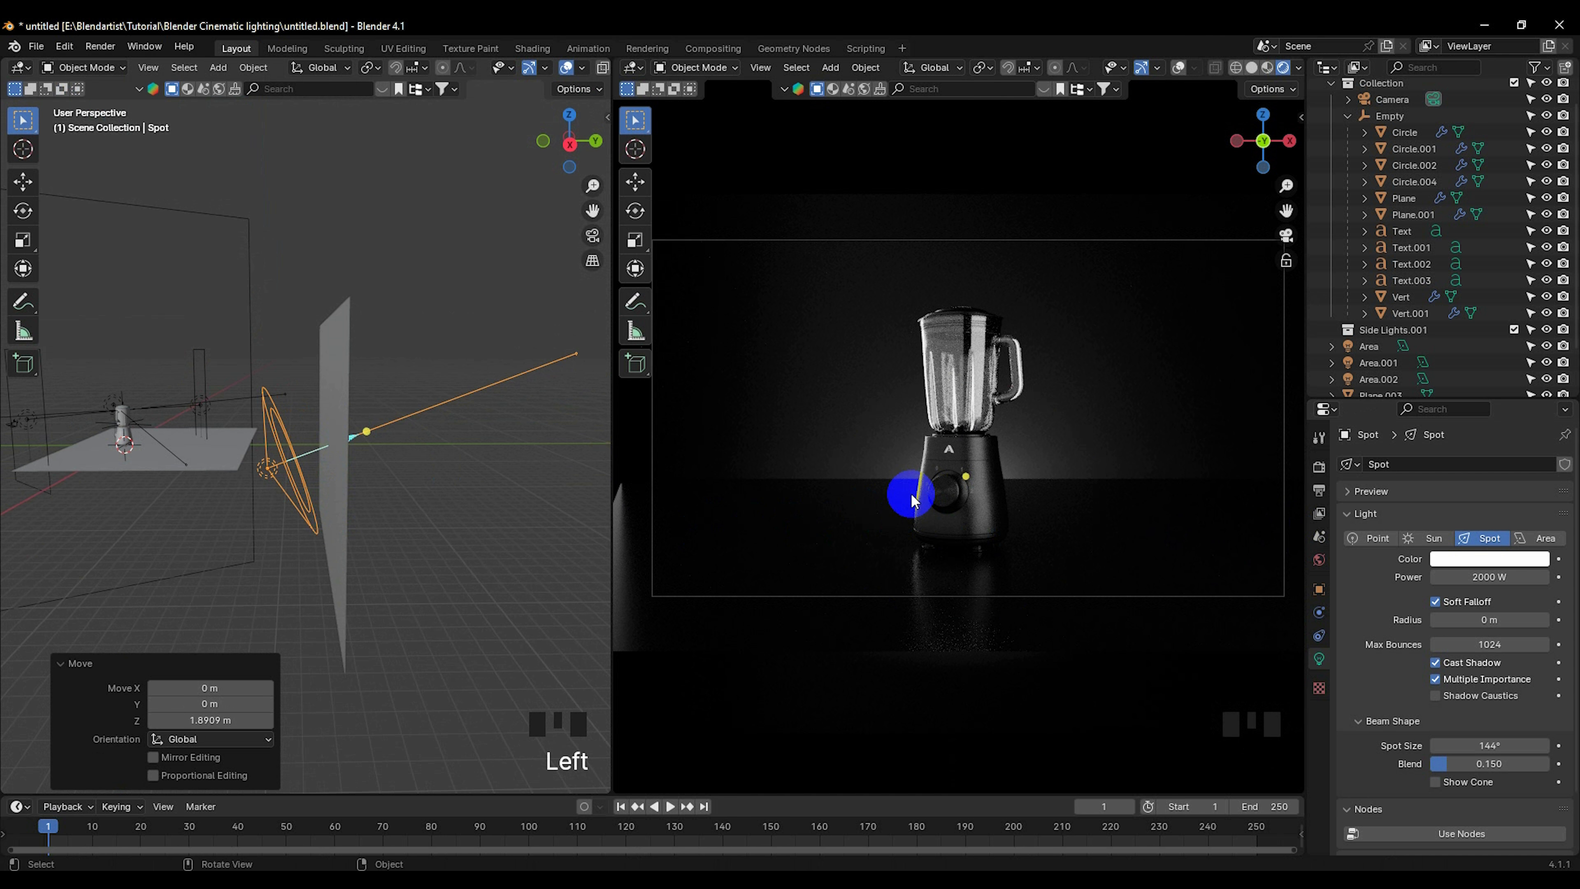
scroll(1012, 582, "up", 2)
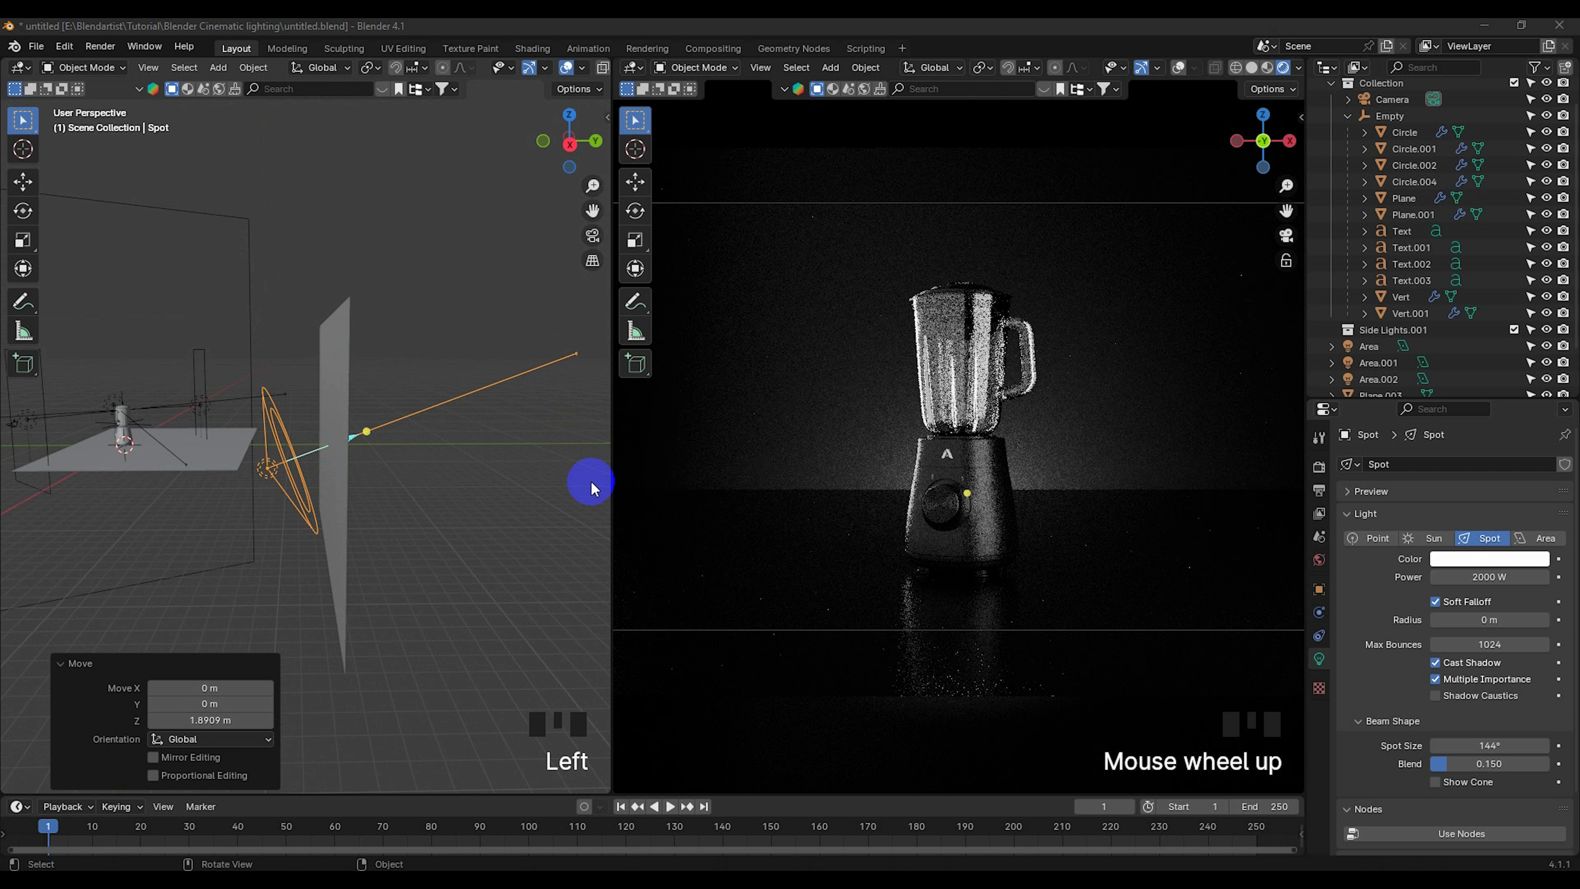
left_click(288, 468)
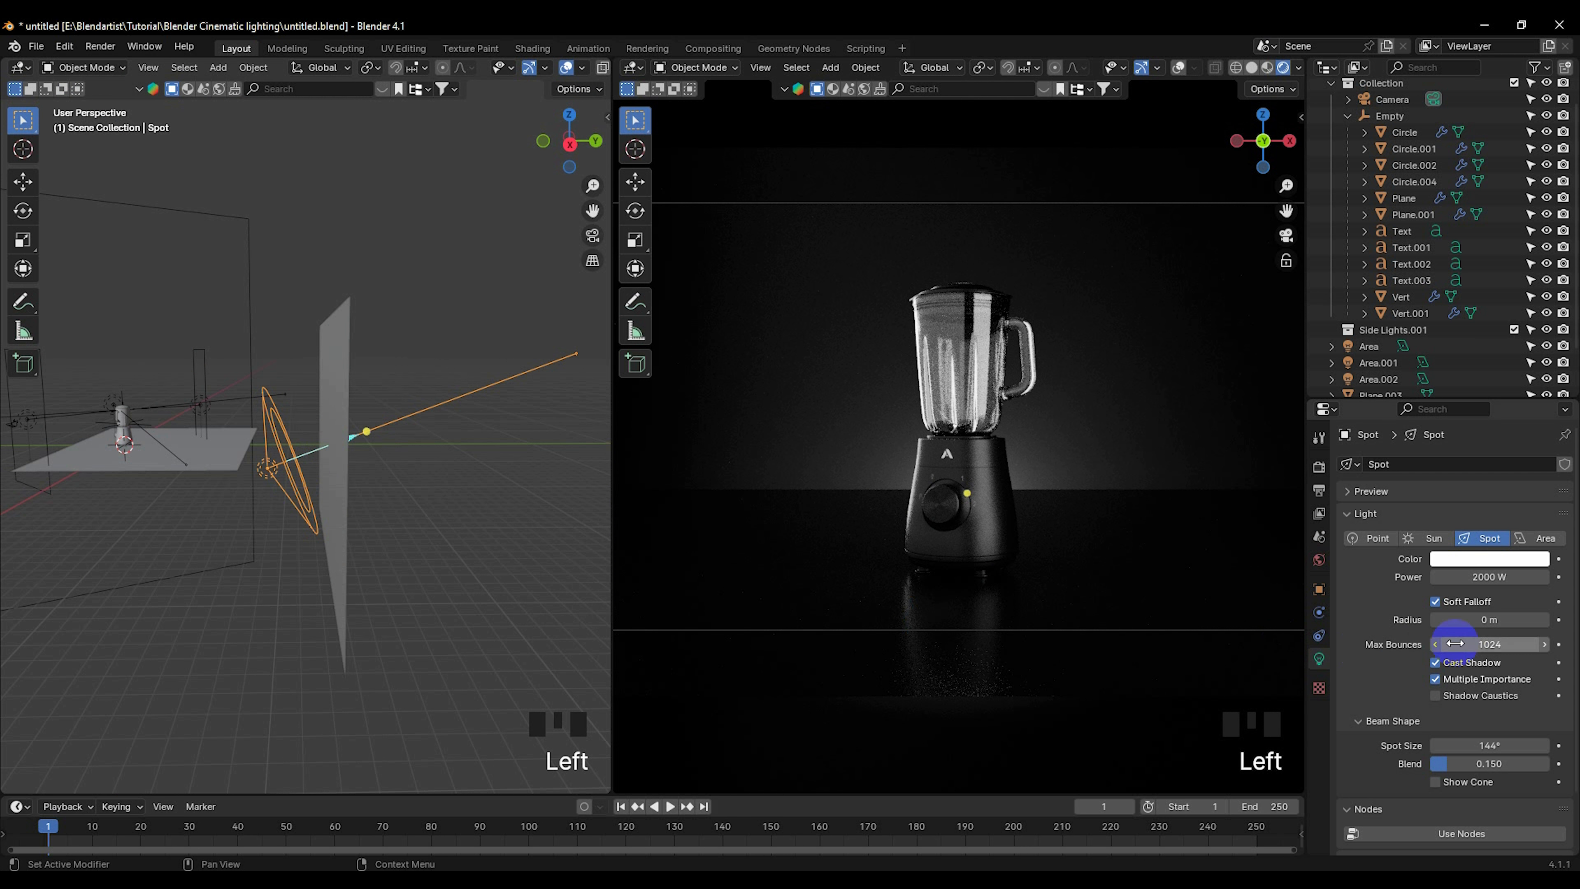
left_click_drag(1478, 621, 1492, 618)
left_click_drag(230, 617, 261, 611)
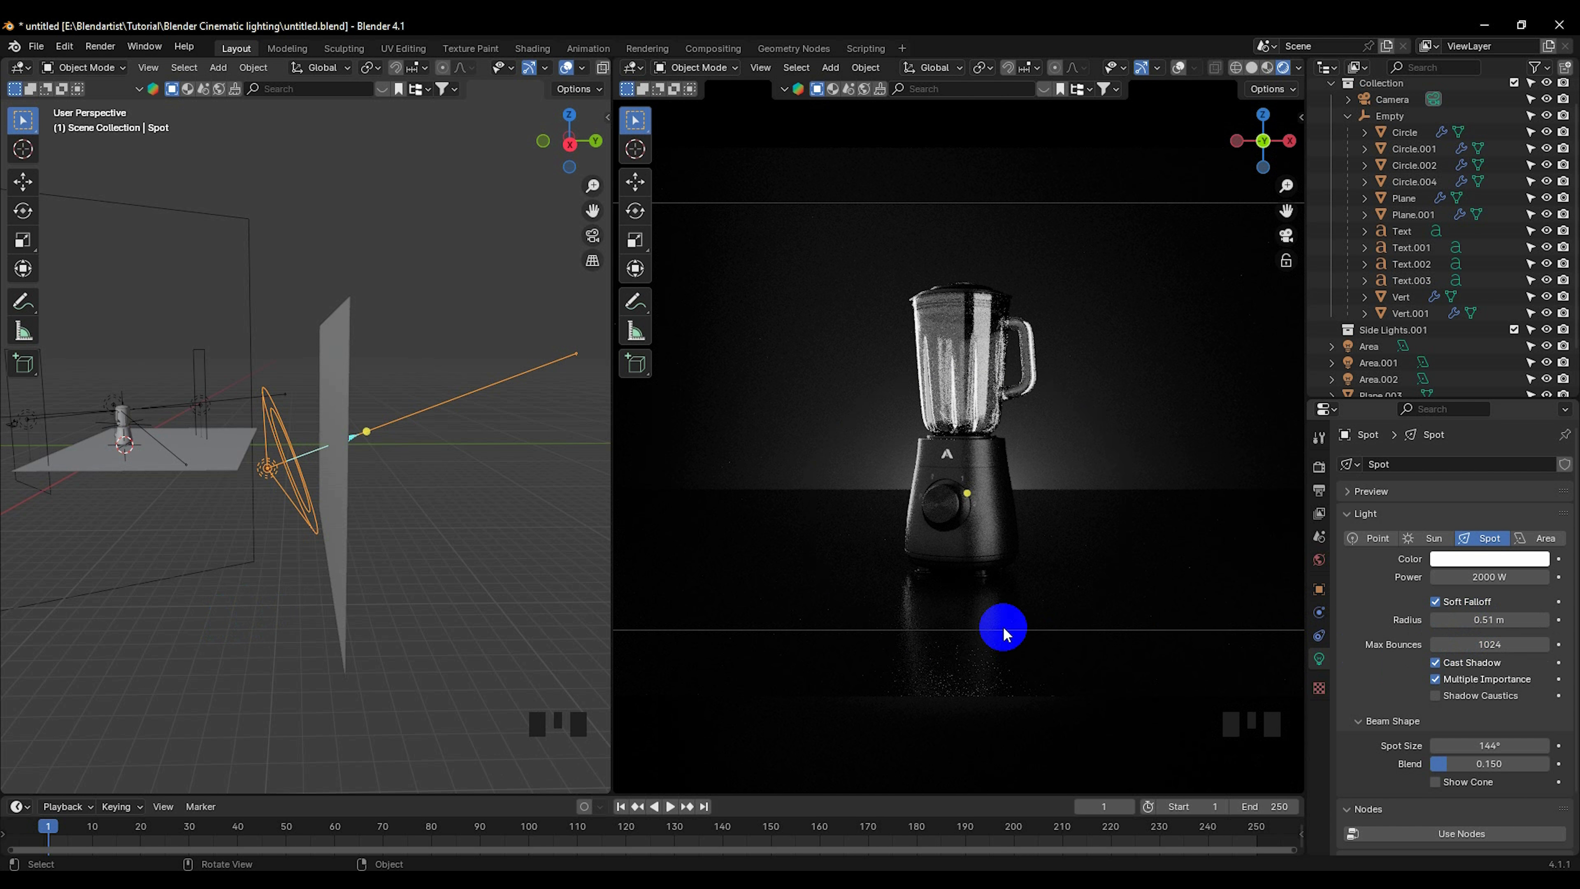
Step: Raise the spot light about 3.9 m along Z and increase its power to about 2179 W
key("g")
key("z")
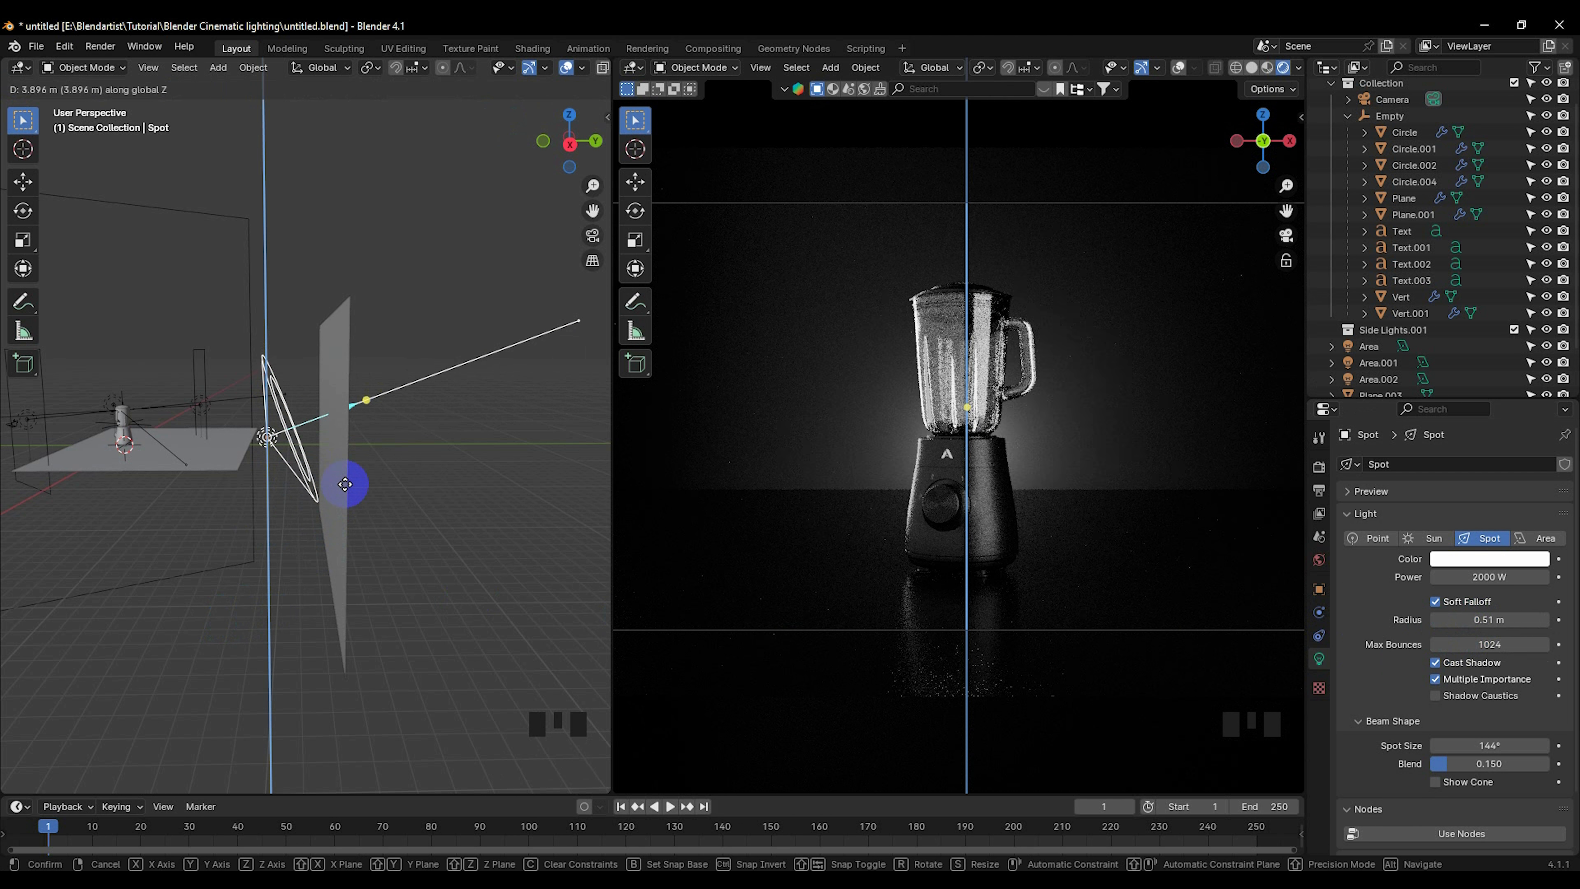
left_click(346, 484)
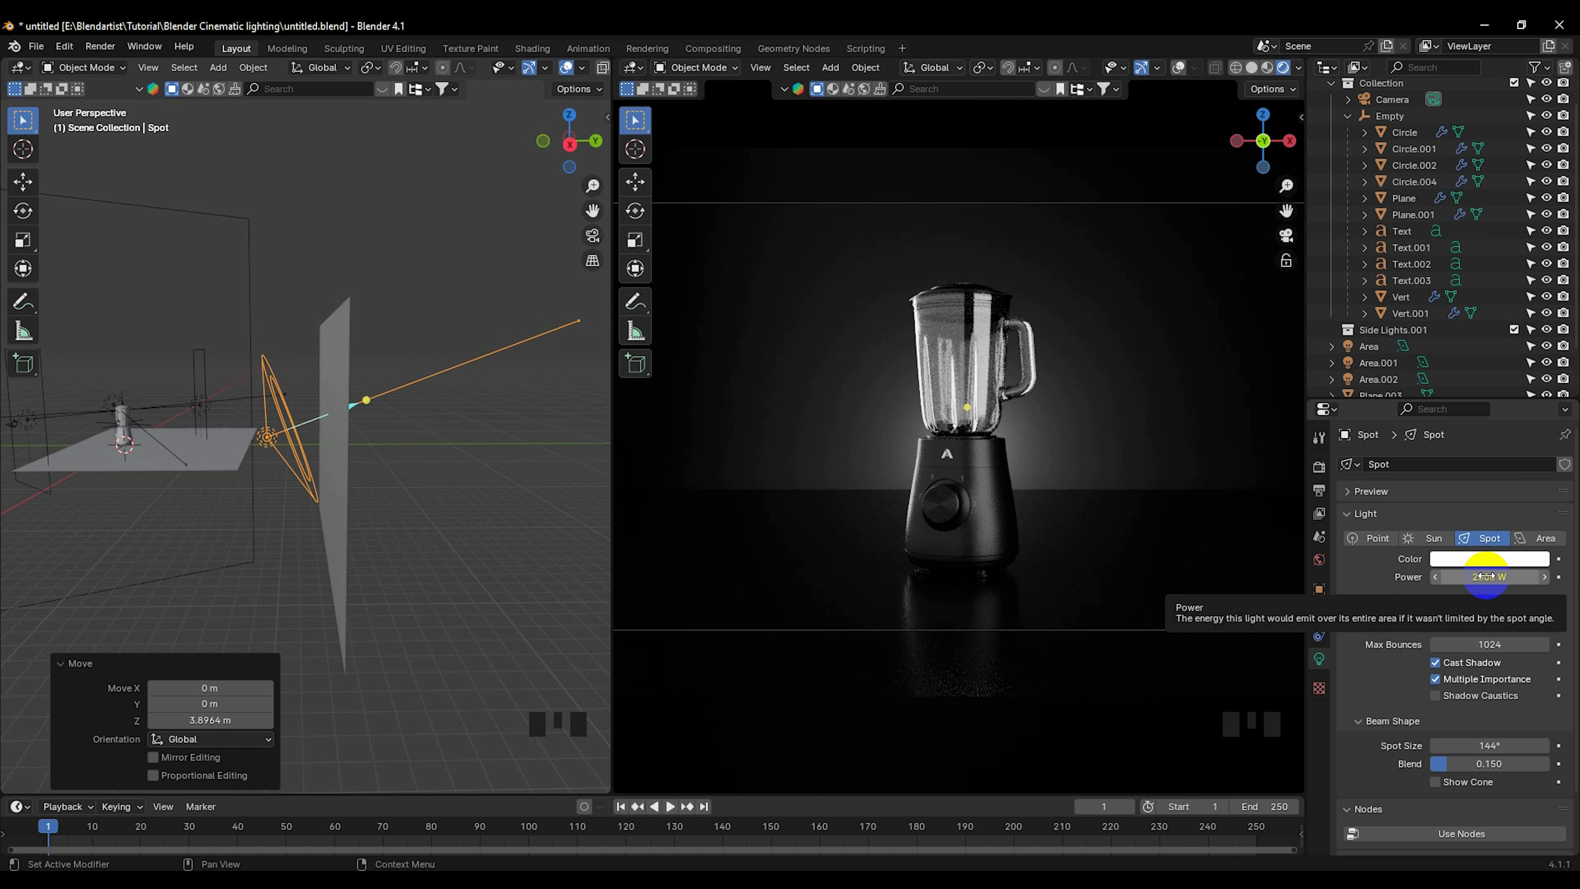
left_click_drag(1483, 576, 439, 506)
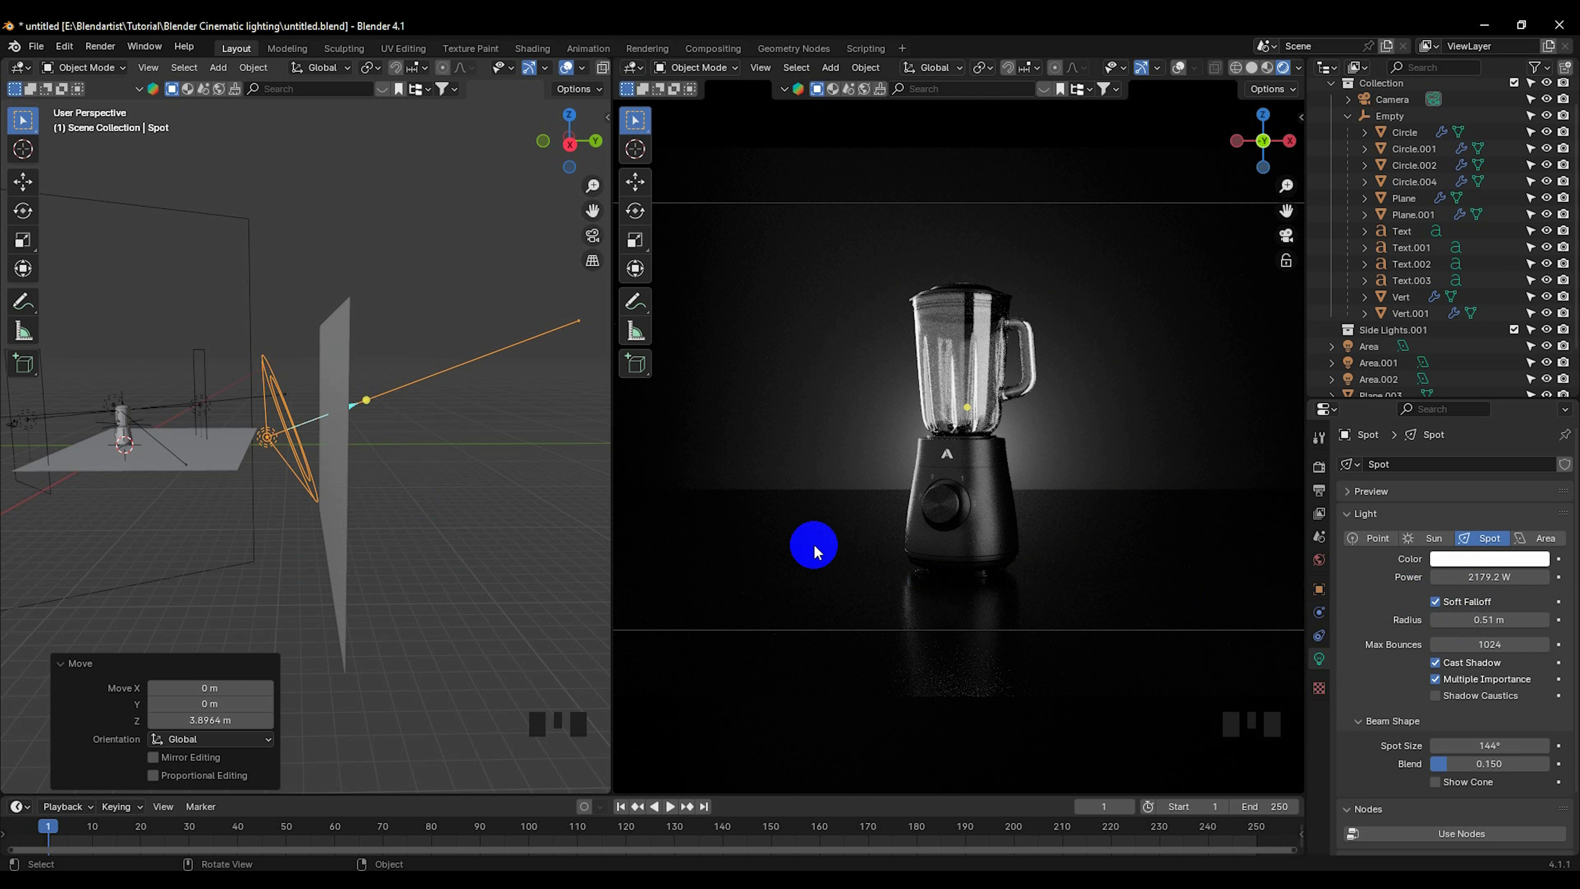
Step: Adjust the spot light's spot size to about 142° and soften it with a radius of about 0.73 m
left_click_drag(340, 412, 351, 404)
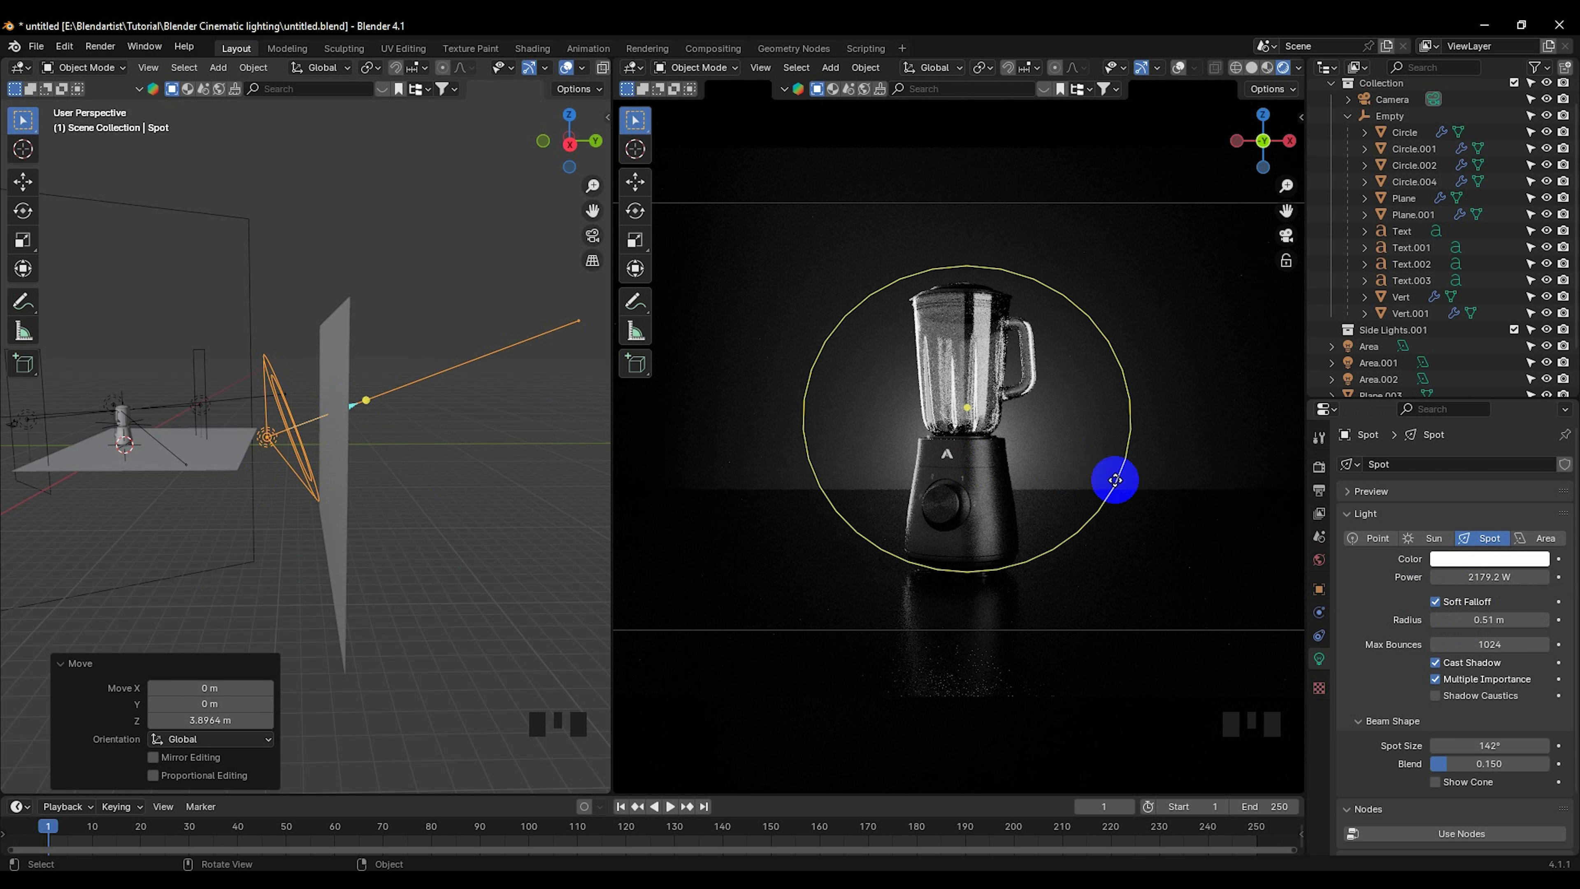
left_click_drag(1494, 618, 1480, 618)
mouse_move(210, 619)
left_mouse_down()
mouse_move(167, 623)
mouse_move(231, 607)
left_mouse_up()
Step: Lighten the floor material's base color to a medium-dark gray and set its roughness to about 0.161
scroll(949, 534, "up", 1)
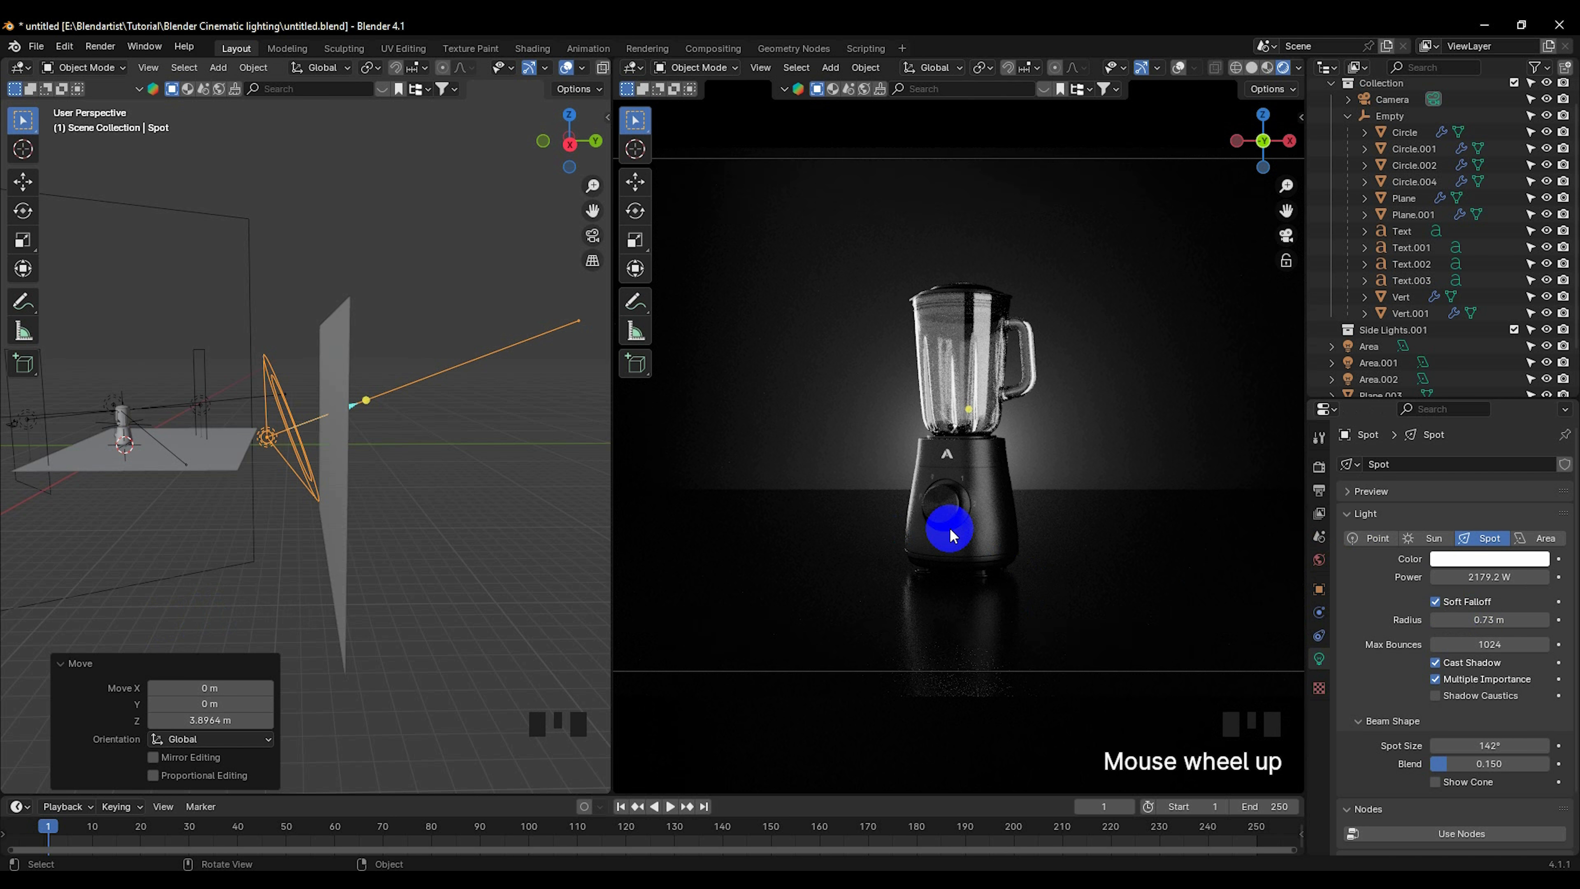
scroll(946, 535, "up", 1)
middle_click_drag(947, 535, 966, 511, "shift")
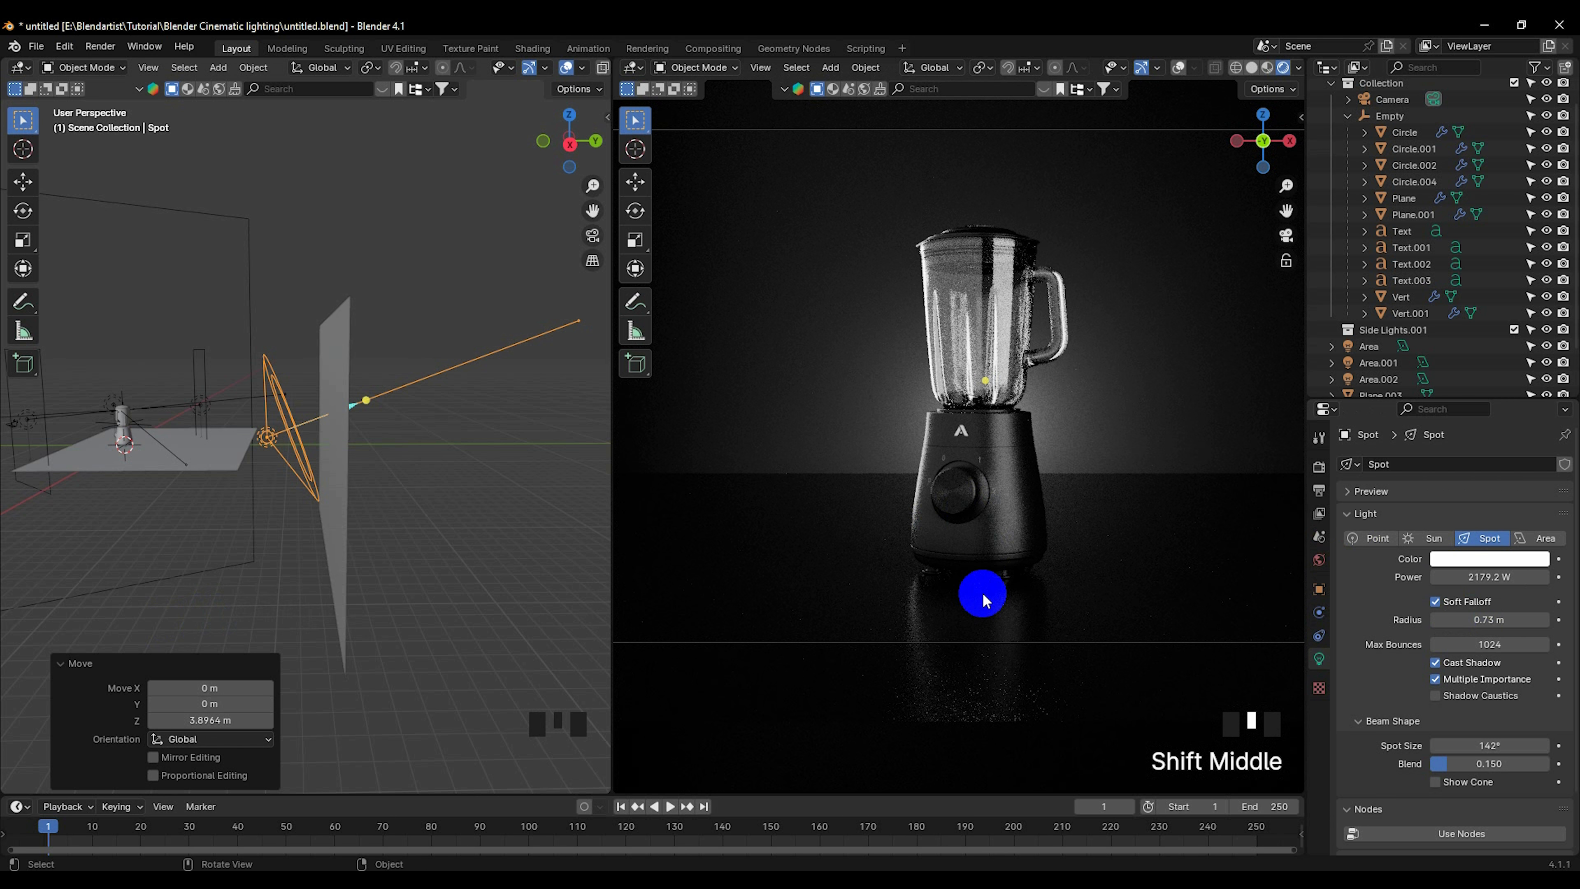
left_click(983, 599)
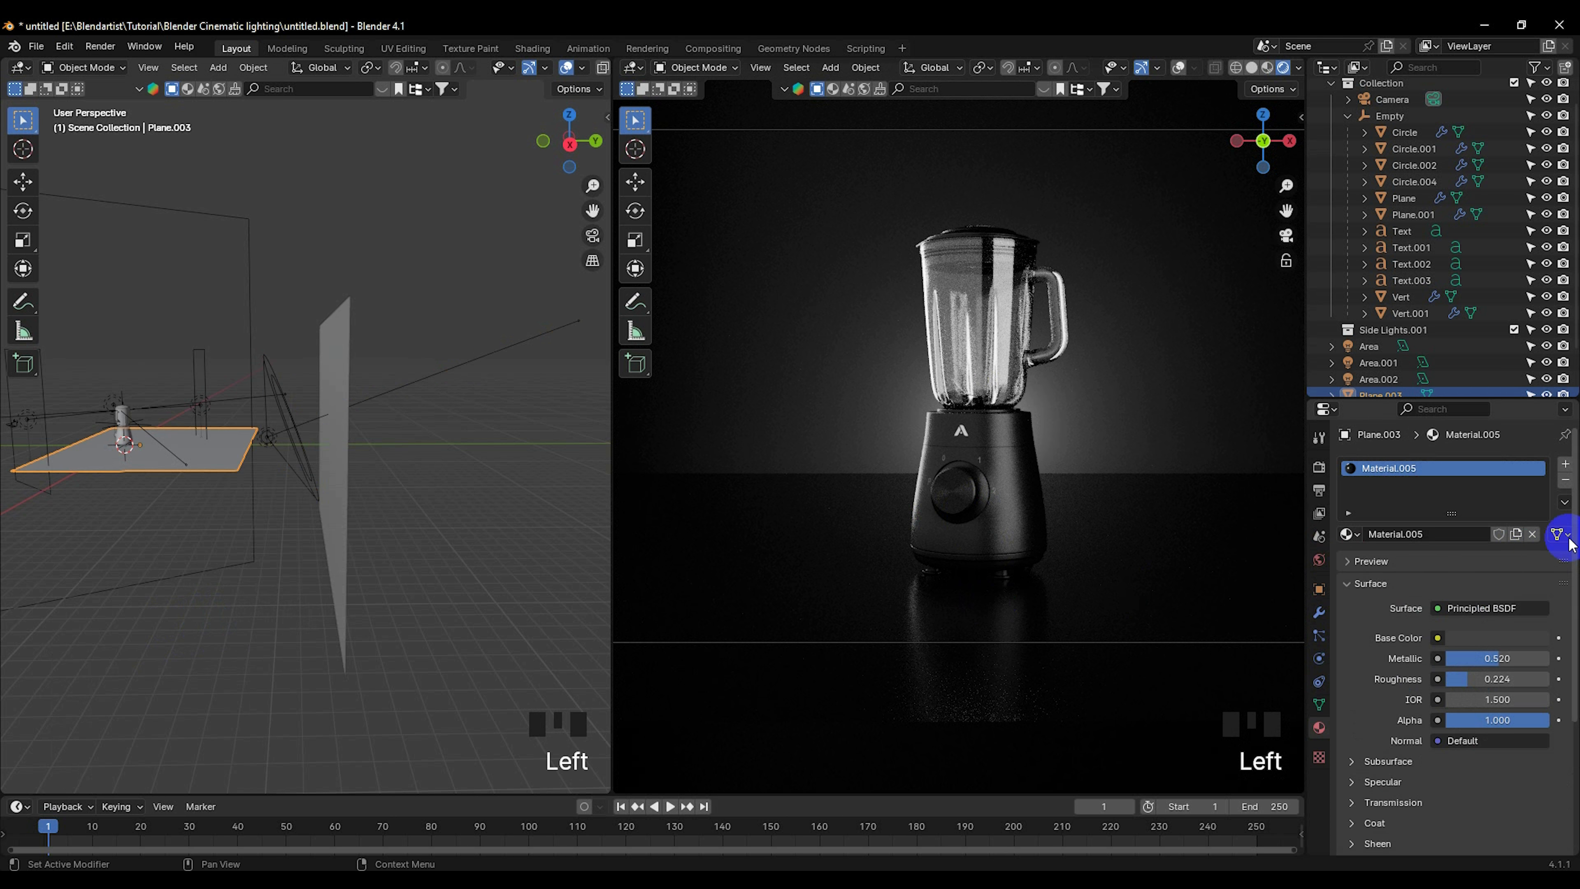
left_click(1487, 636)
left_click_drag(1535, 481, 1537, 452)
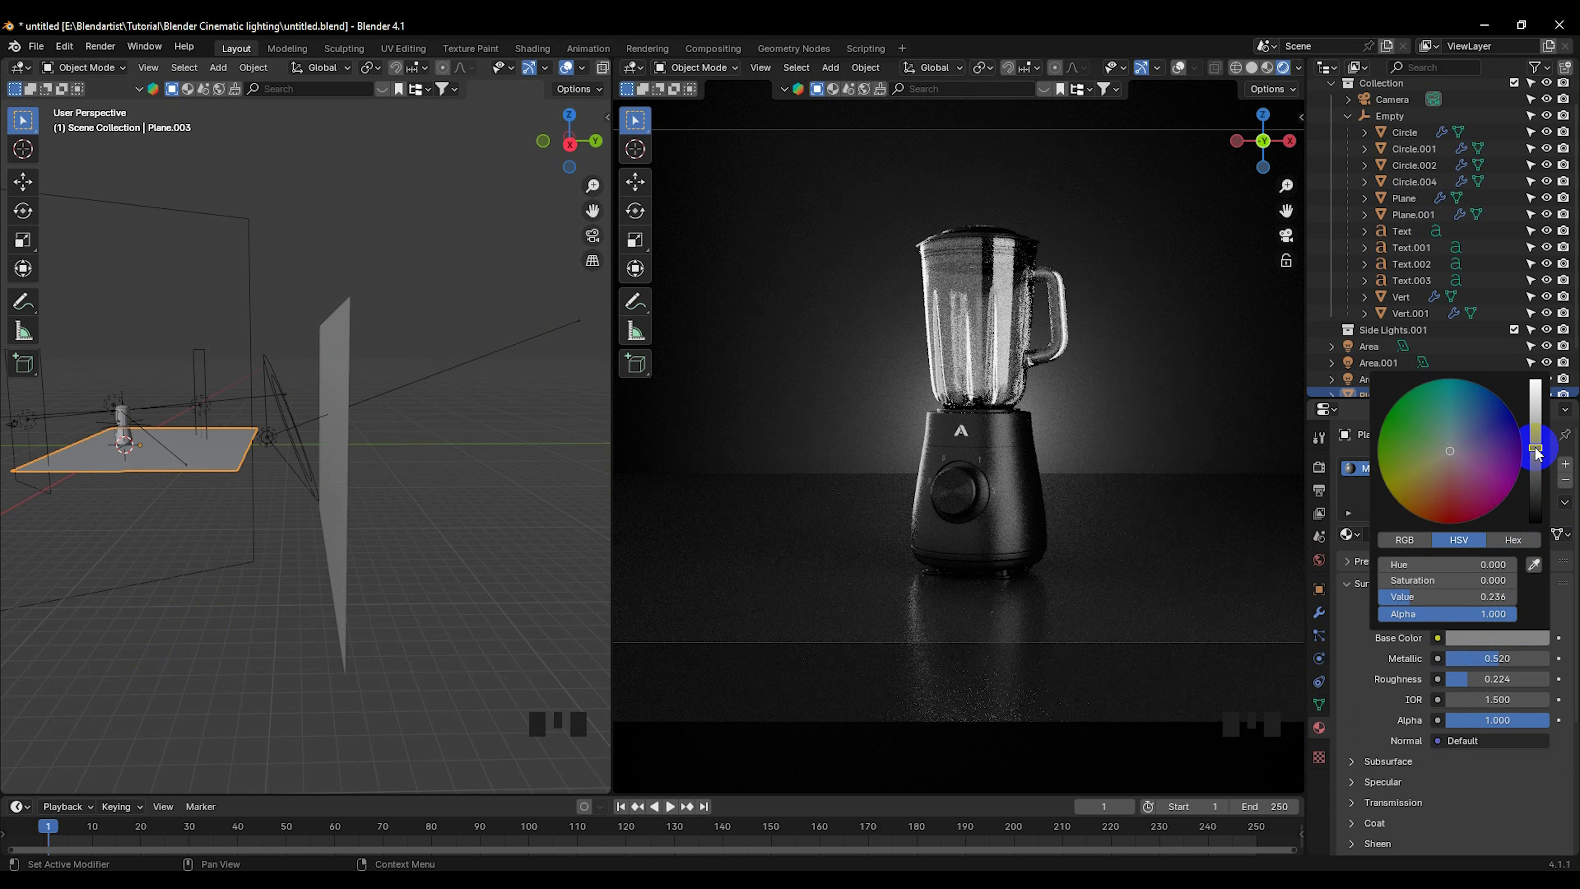
left_click_drag(1536, 449, 1535, 461)
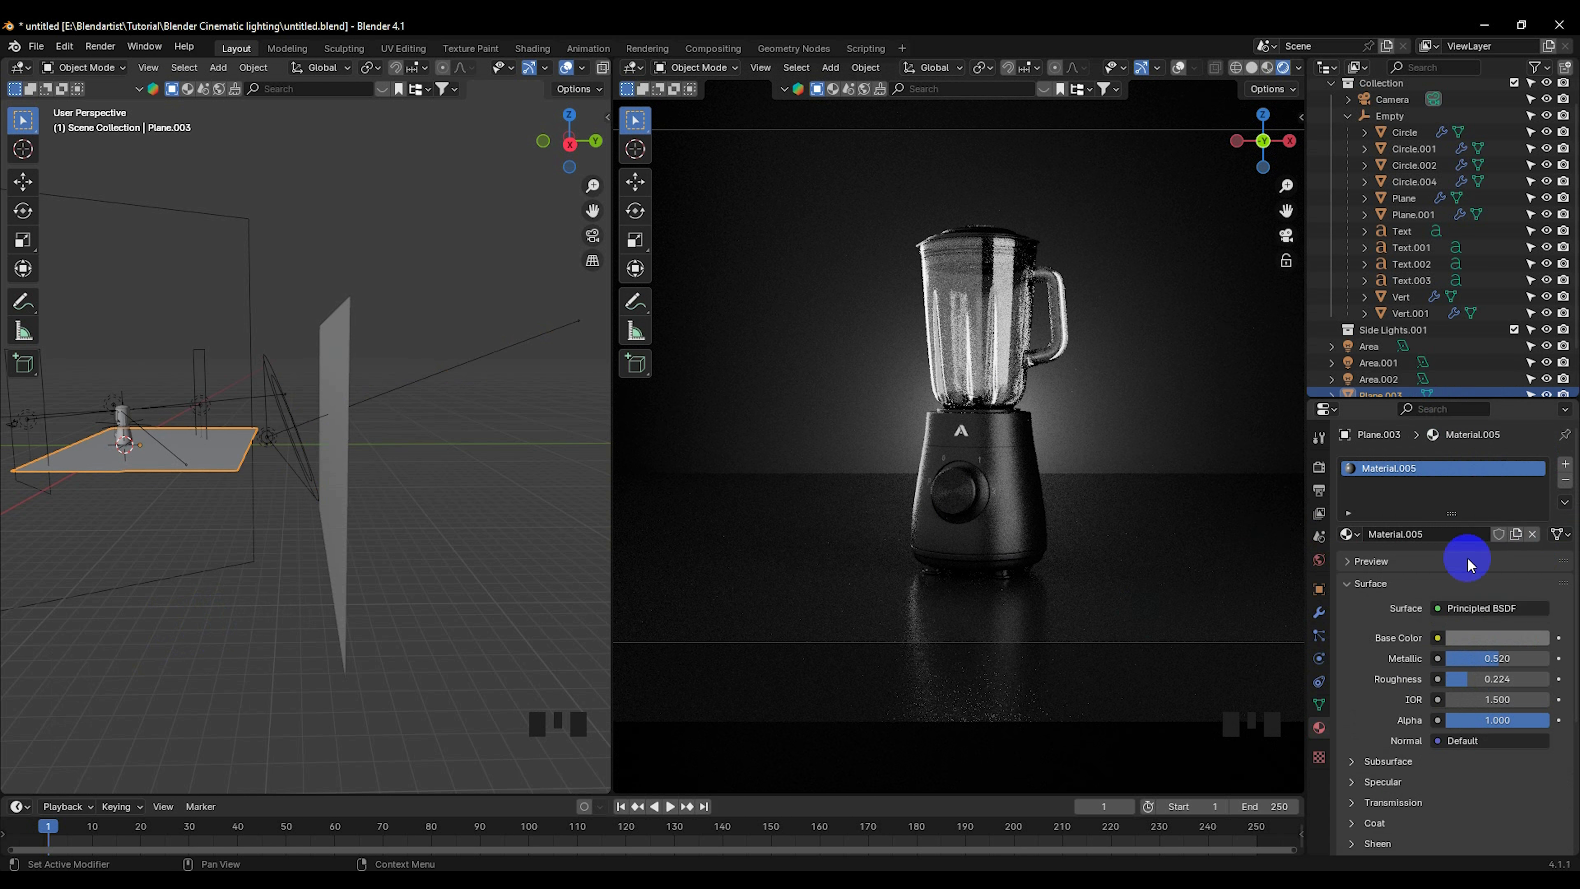
left_click_drag(1490, 689, 1128, 618)
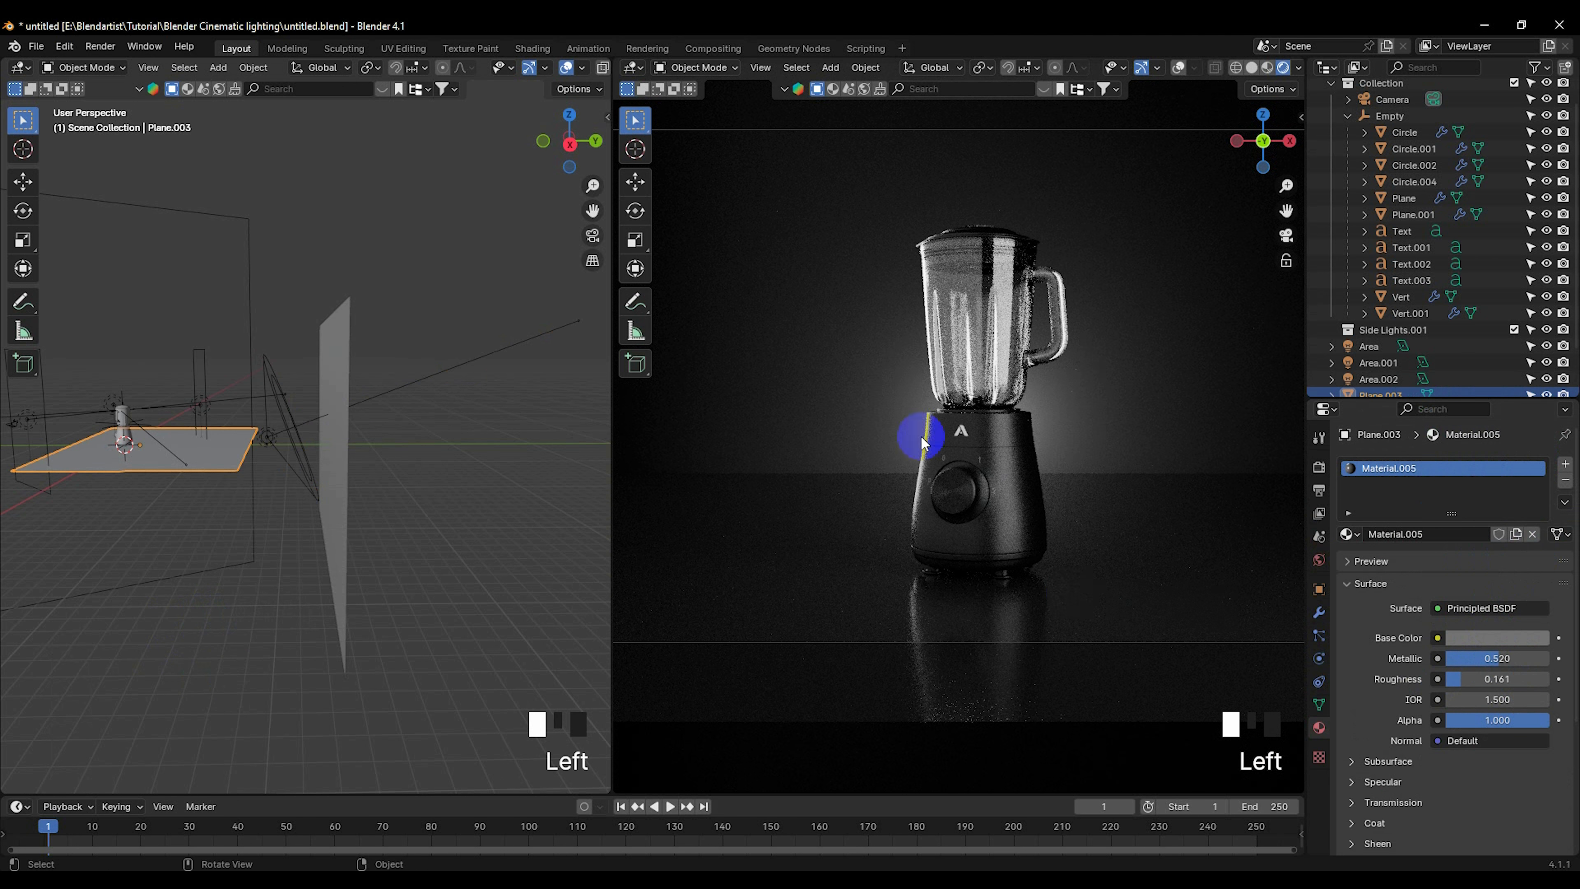
Step: Select the blender's parent Empty together with its whole hierarchy of parts
scroll(214, 428, "down", 4)
middle_click_drag(213, 428, 280, 485)
scroll(280, 488, "up", 4)
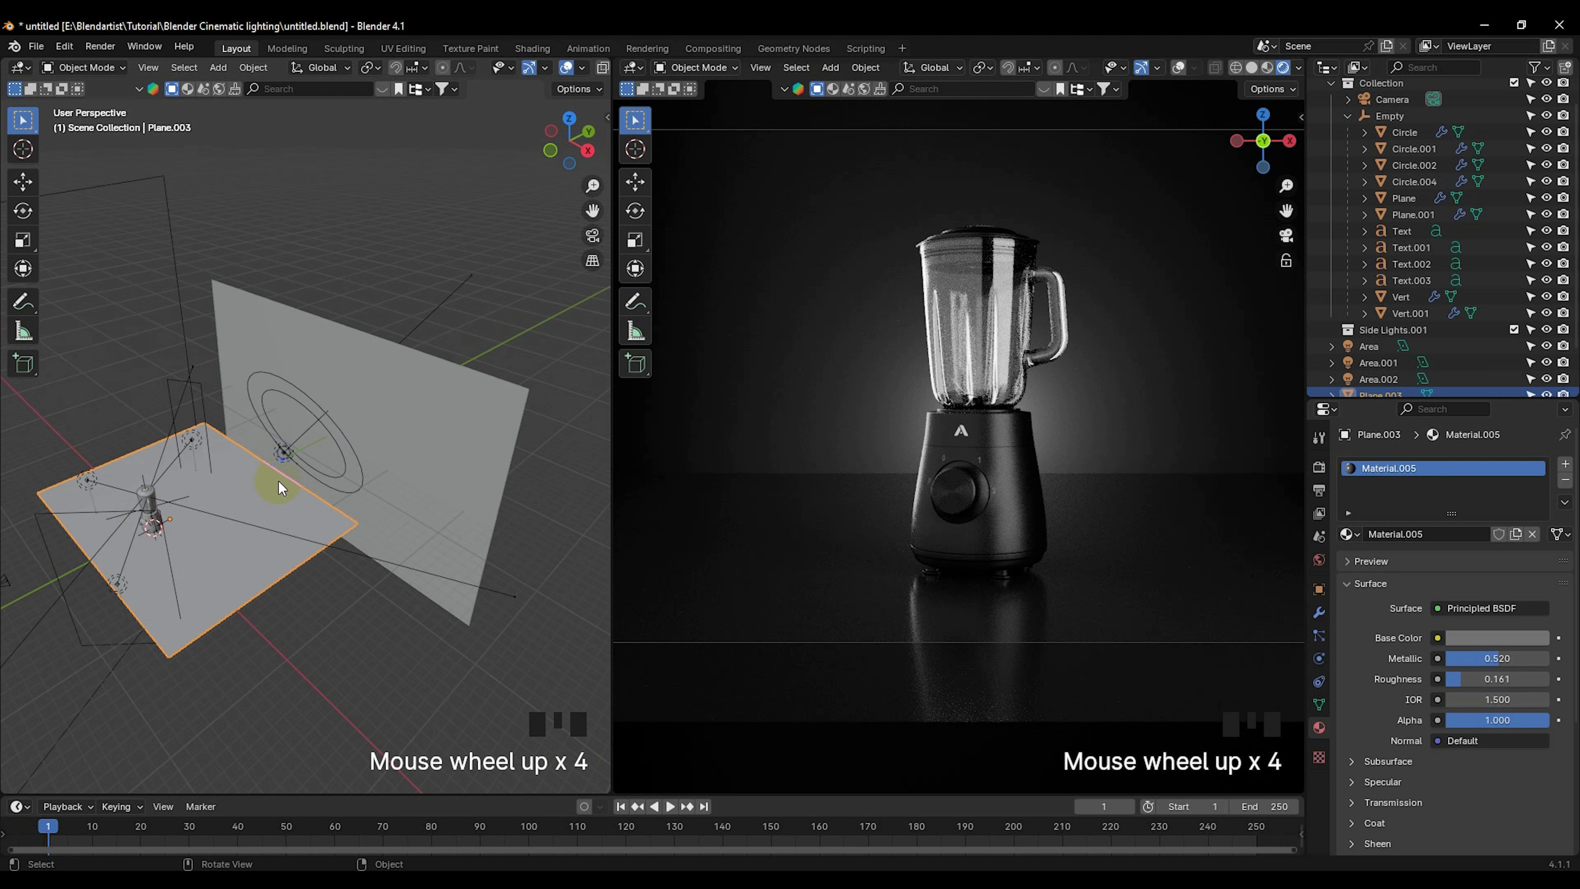
key("KP_7")
scroll(267, 501, "up", 4)
middle_click_drag(355, 654, 338, 451, "shift")
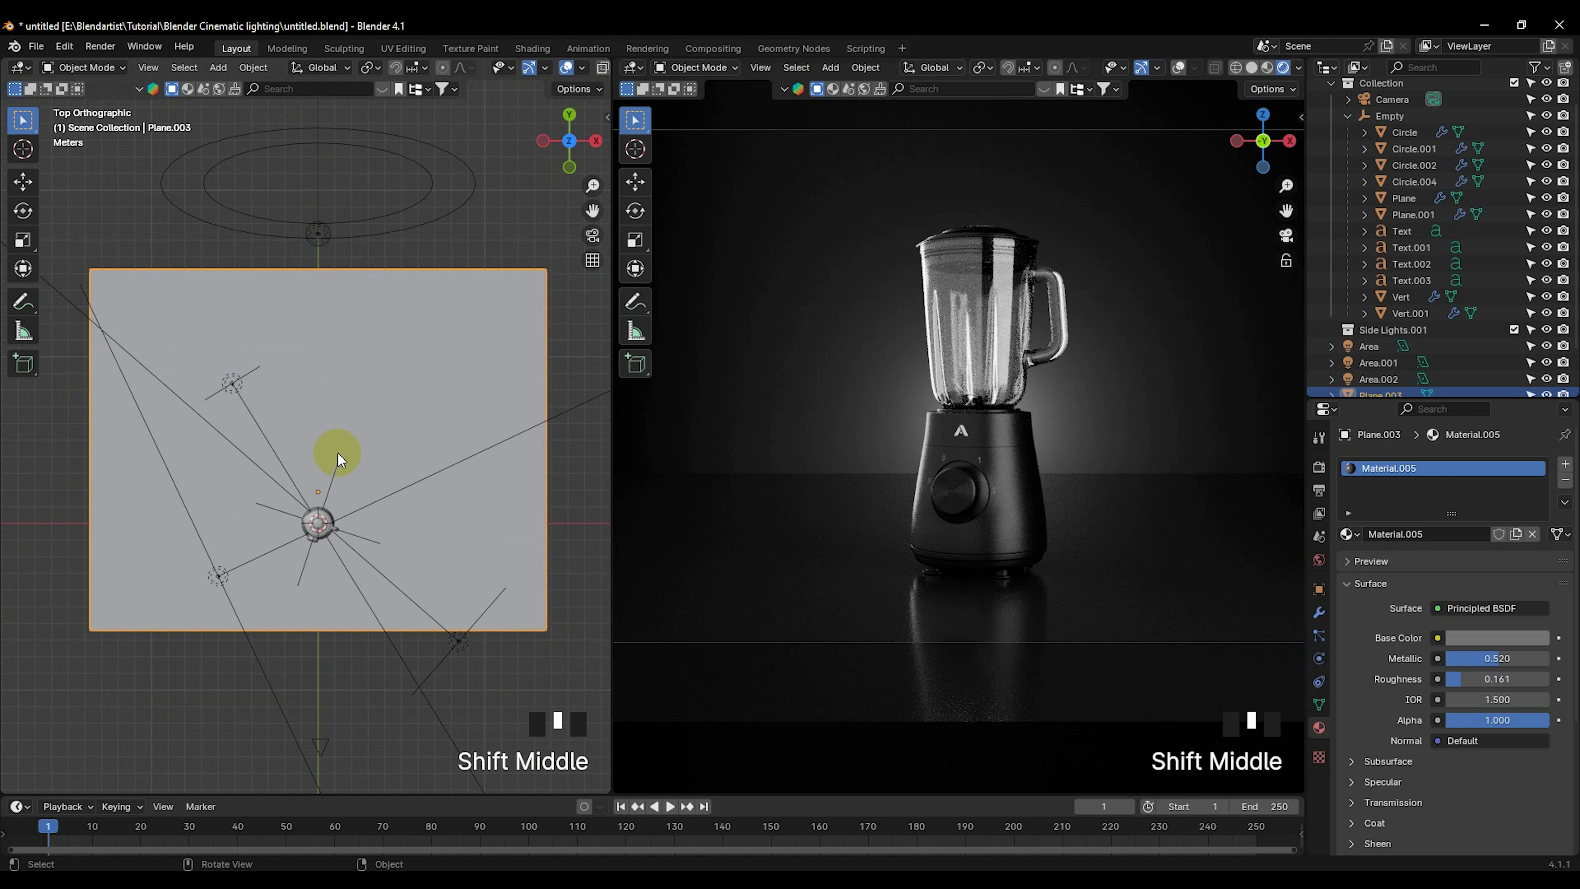
left_click(336, 483)
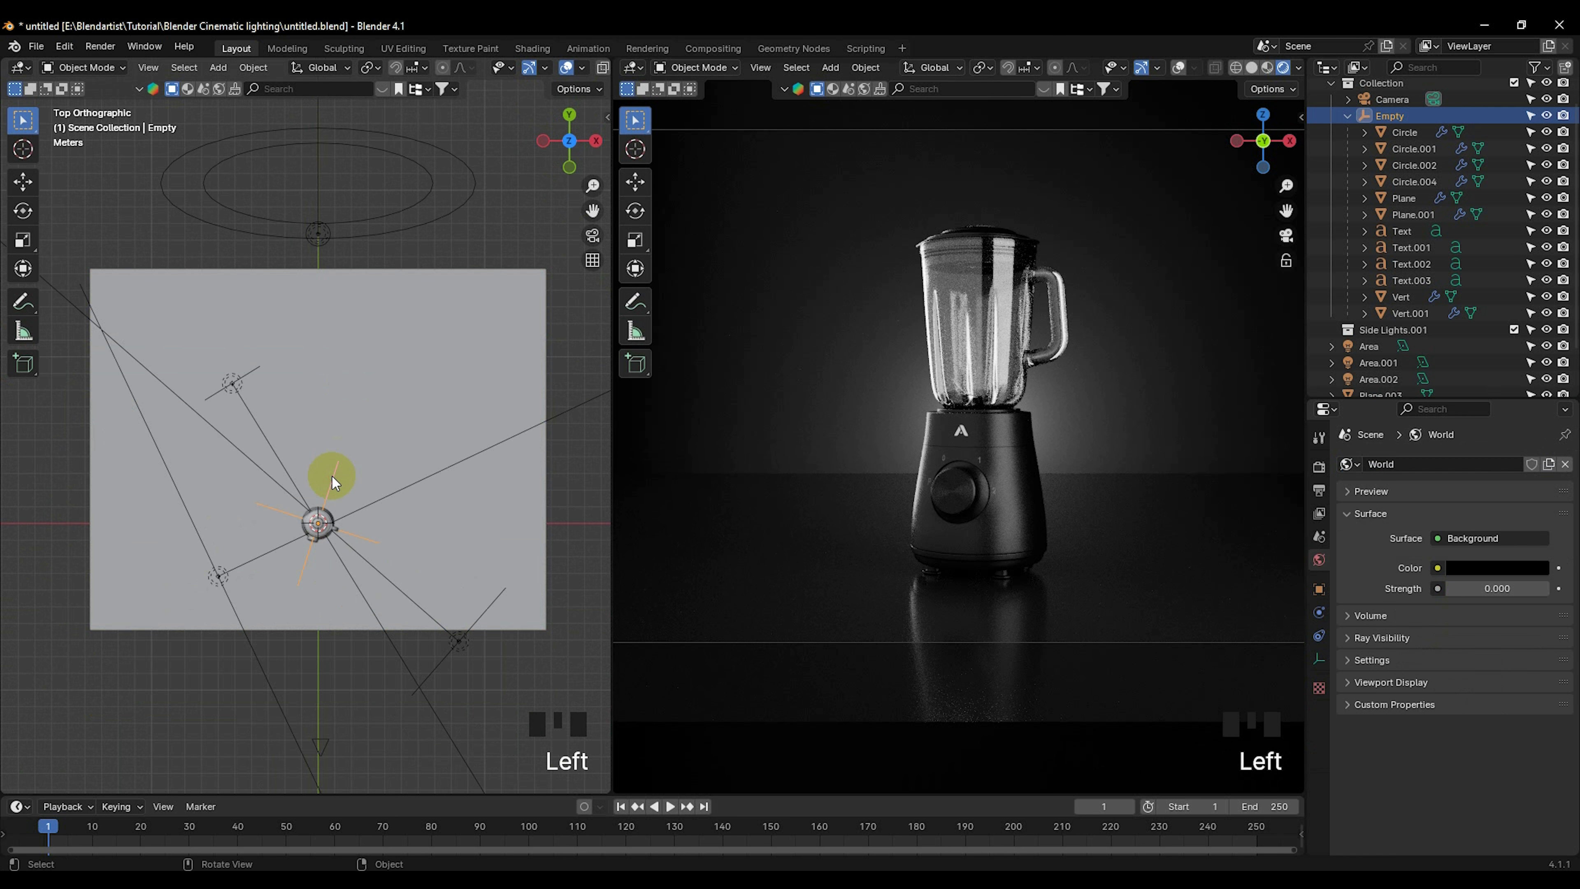
left_click(1349, 118)
right_click(1392, 138)
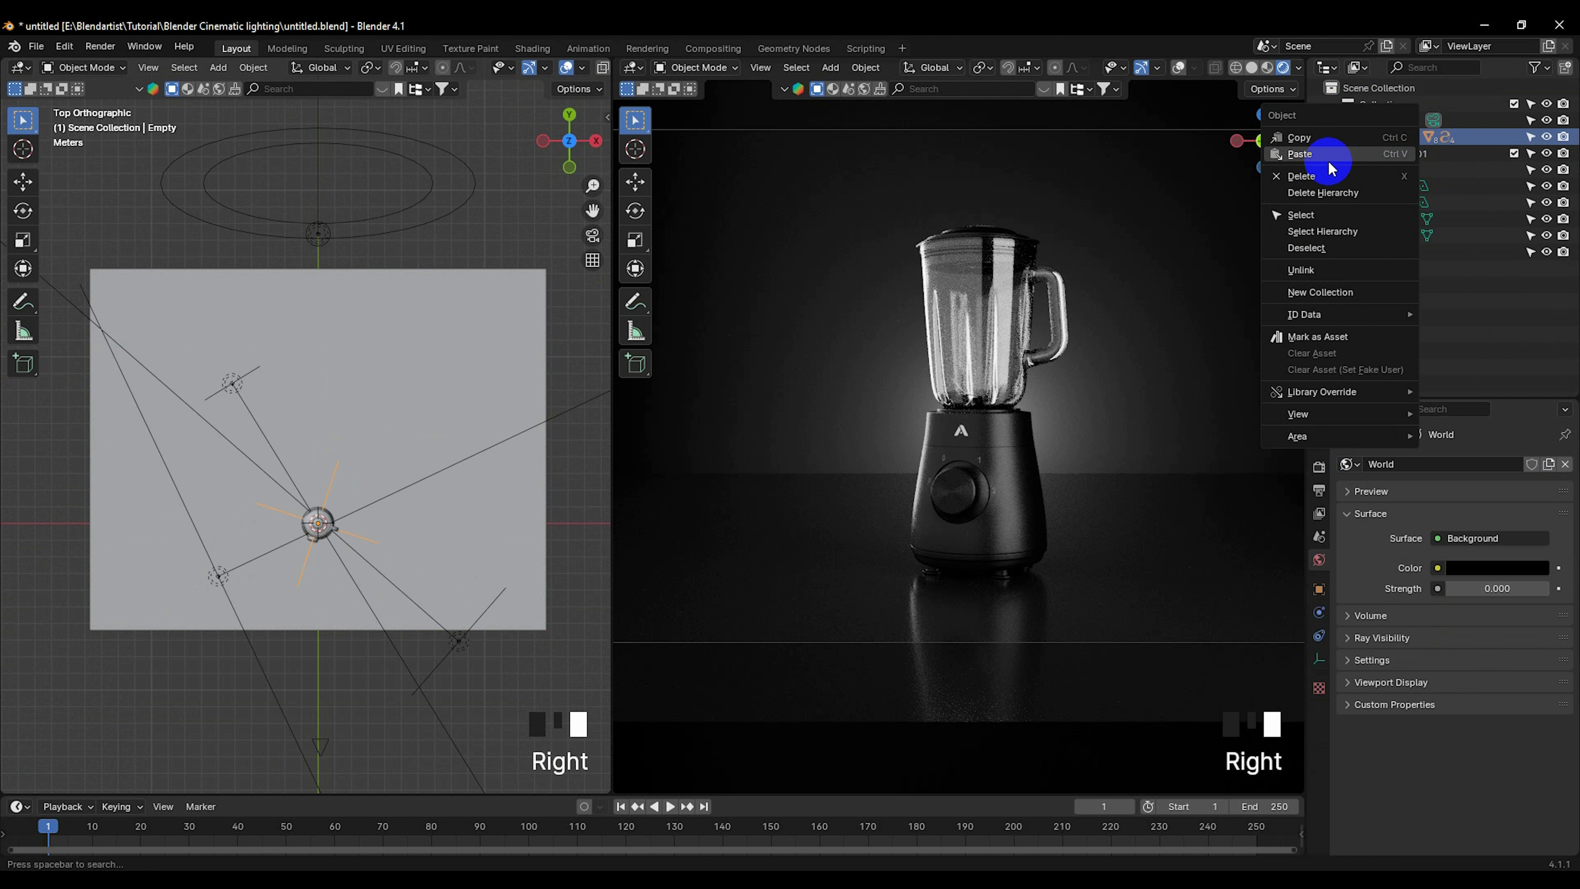
left_click(1325, 234)
Step: Copy the selected blender objects with Copy Objects and switch to the top view
scroll(500, 476, "up", 1)
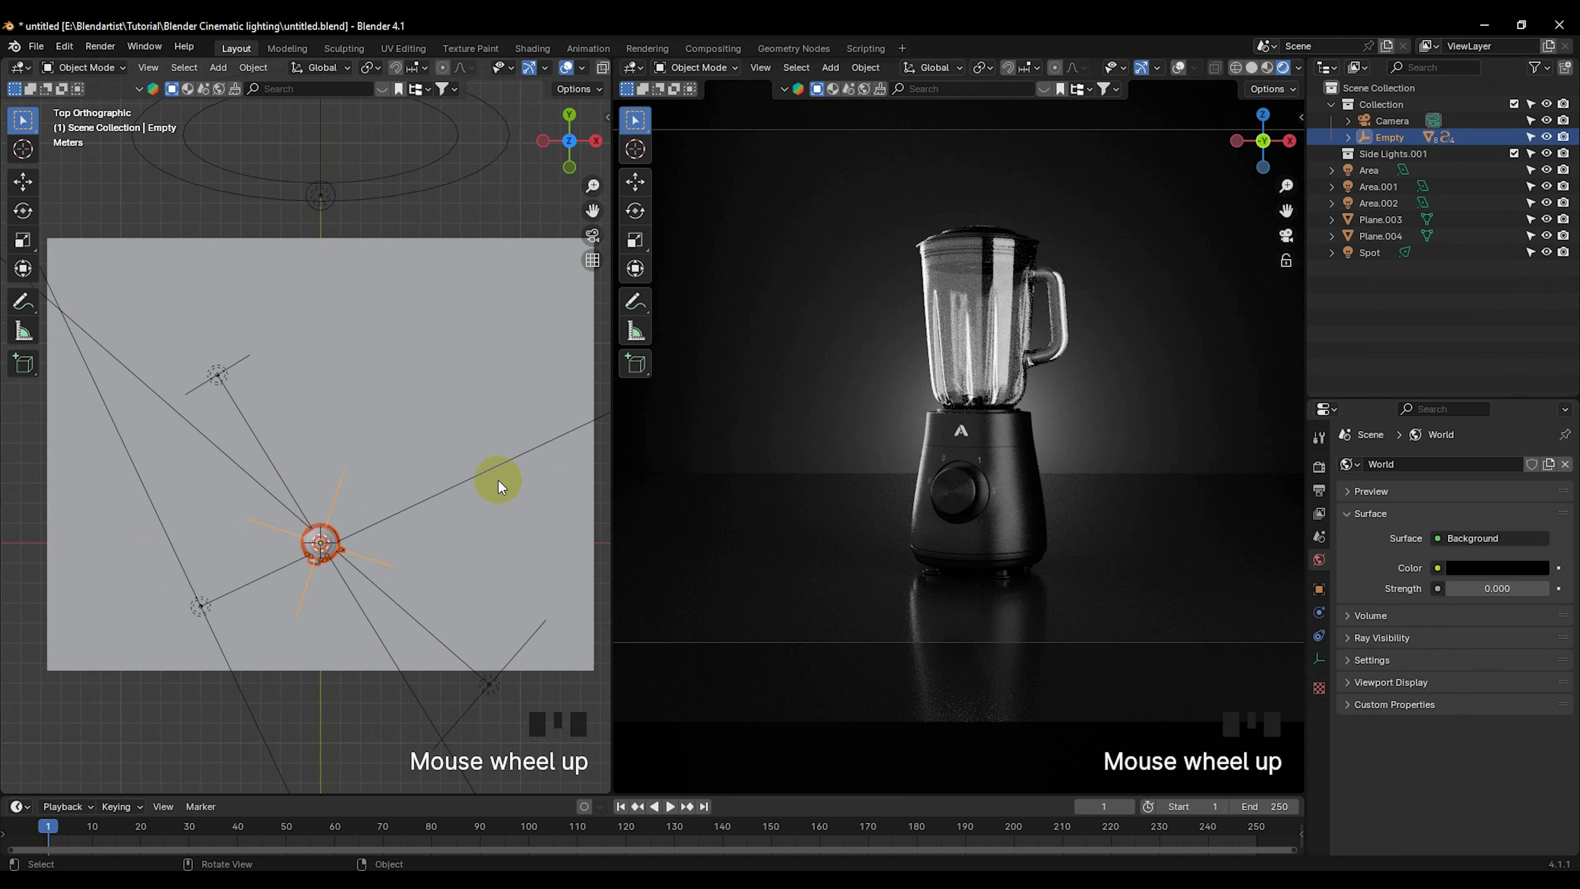
middle_click_drag(501, 476, 303, 386, "shift")
scroll(310, 497, "up", 3)
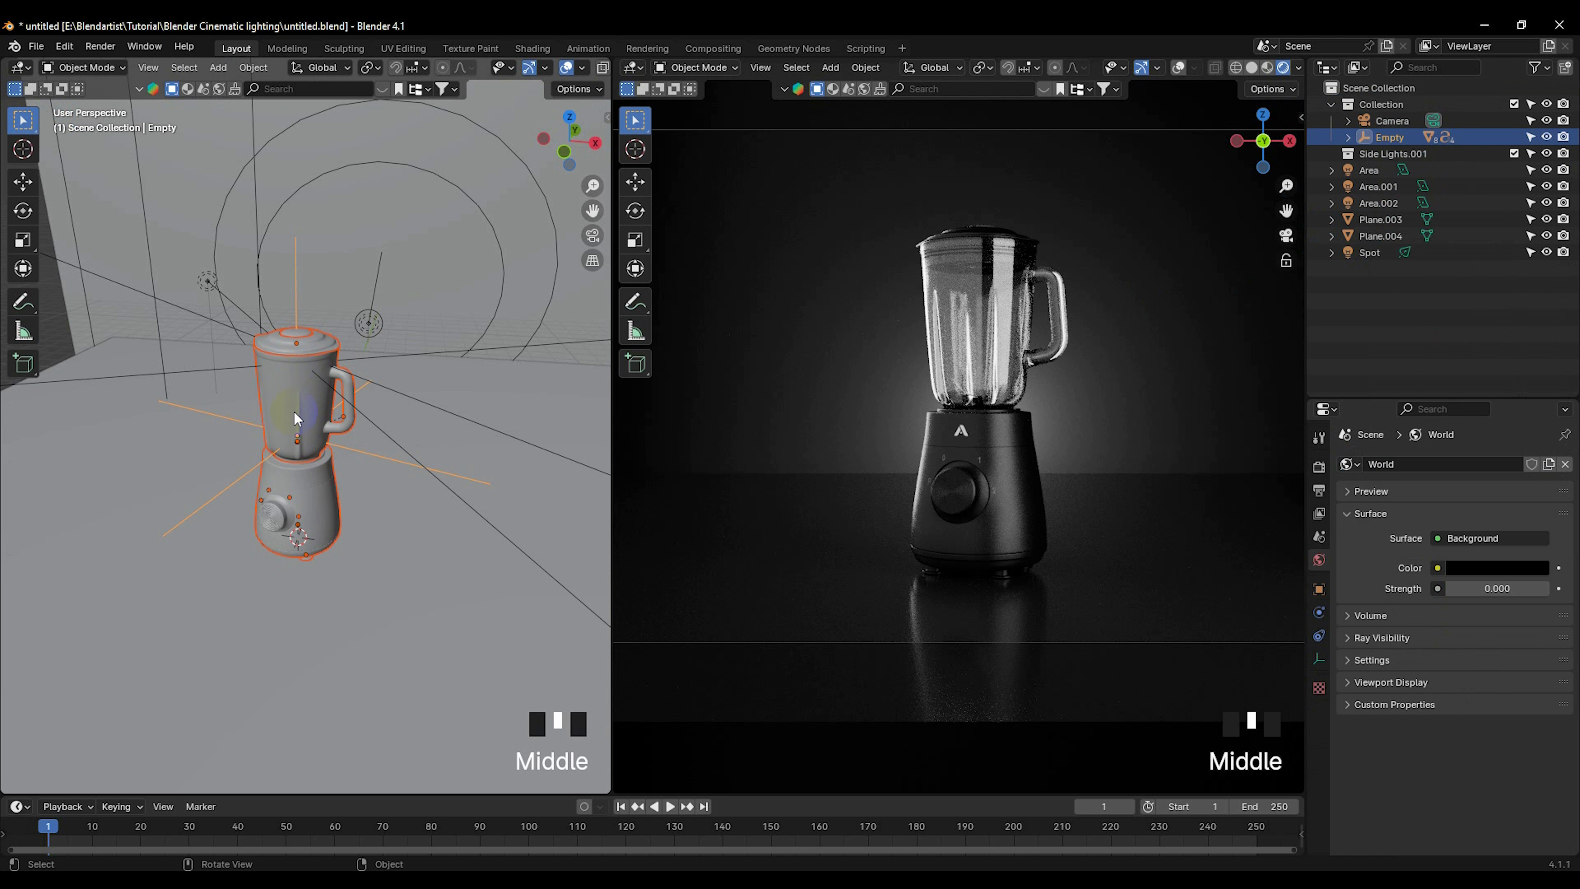
key("ctrl+c")
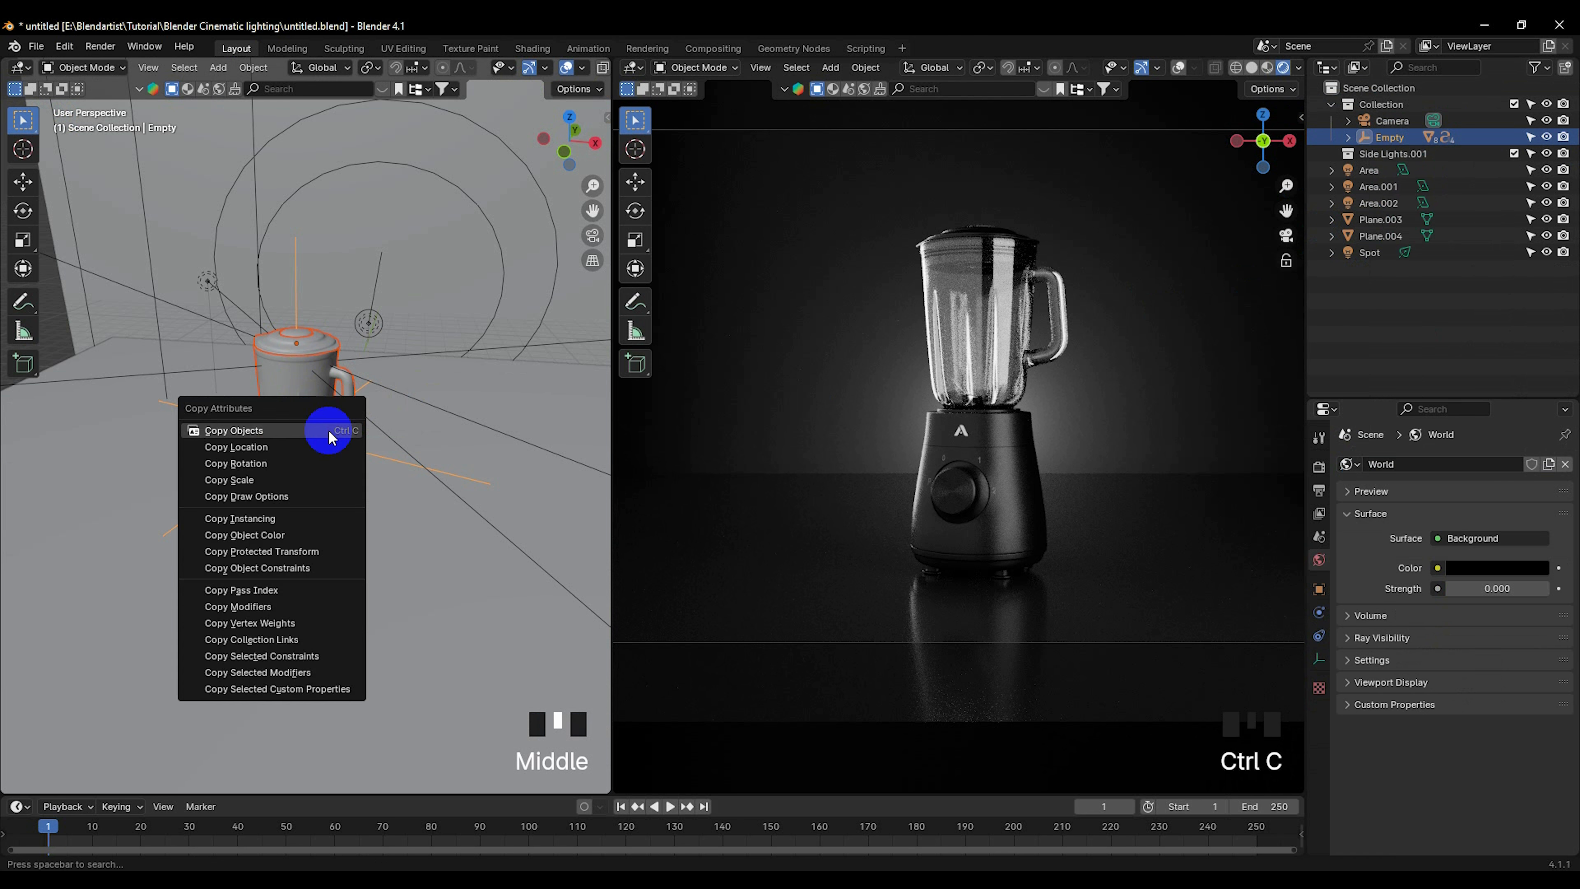
left_click(328, 430)
middle_click_drag(328, 430, 356, 488)
key("KP_7")
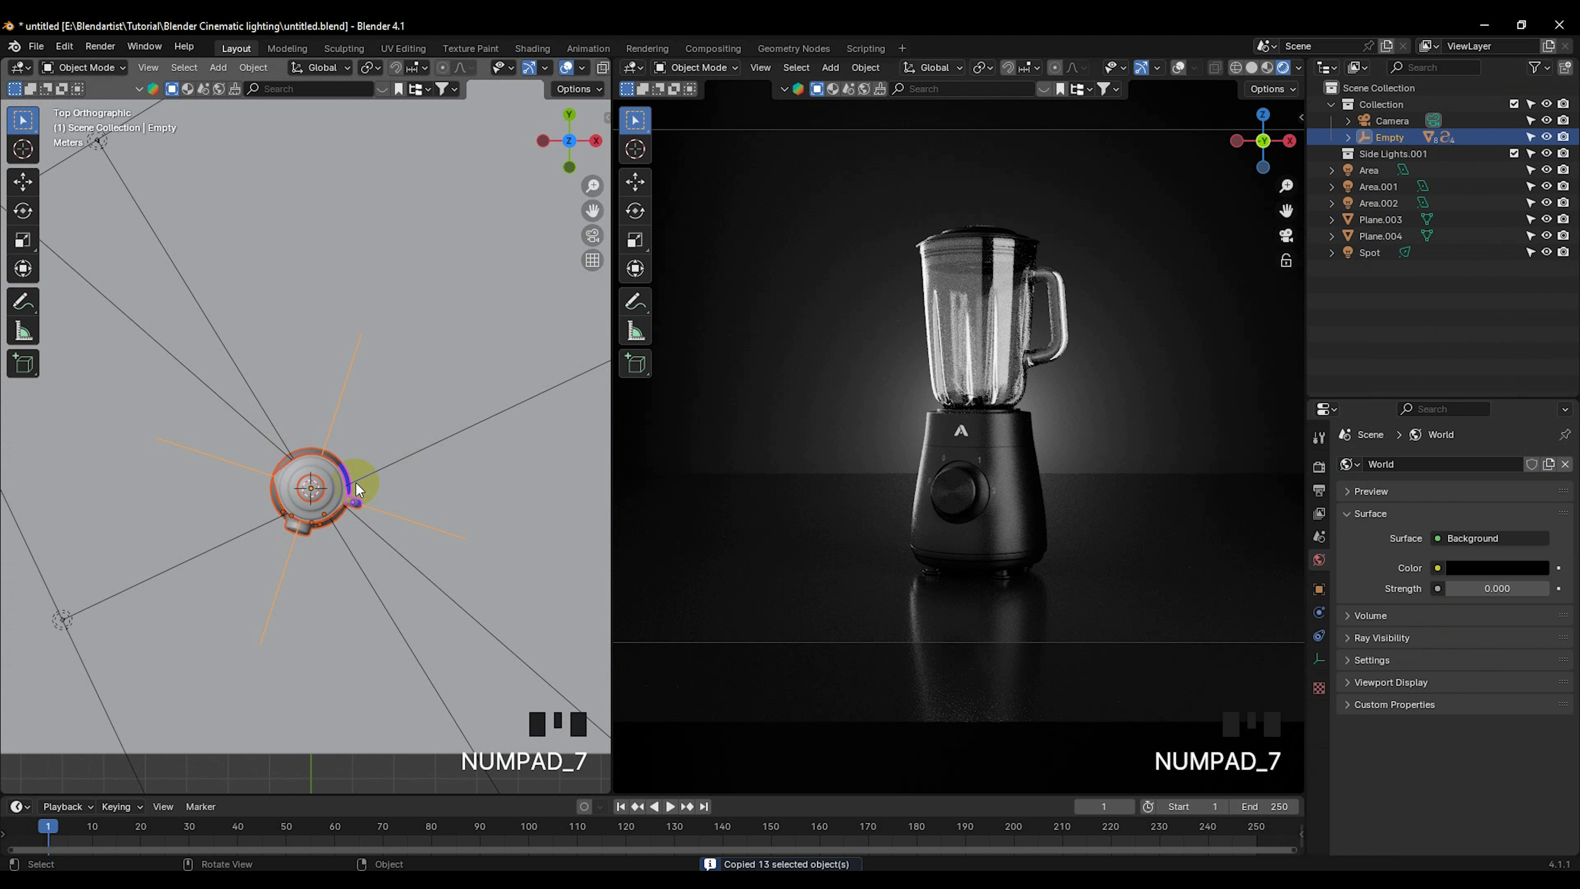